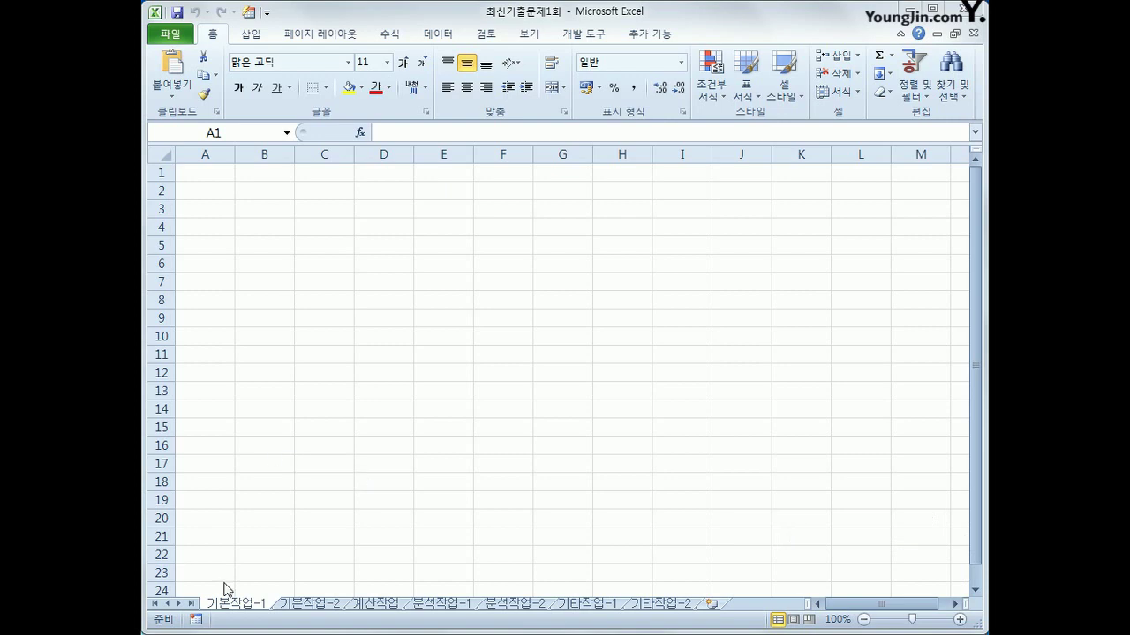
# On the 기본작업-1 sheet, select B3 and open the Data tab's list of other external data sources
pyautogui.click(227, 608)
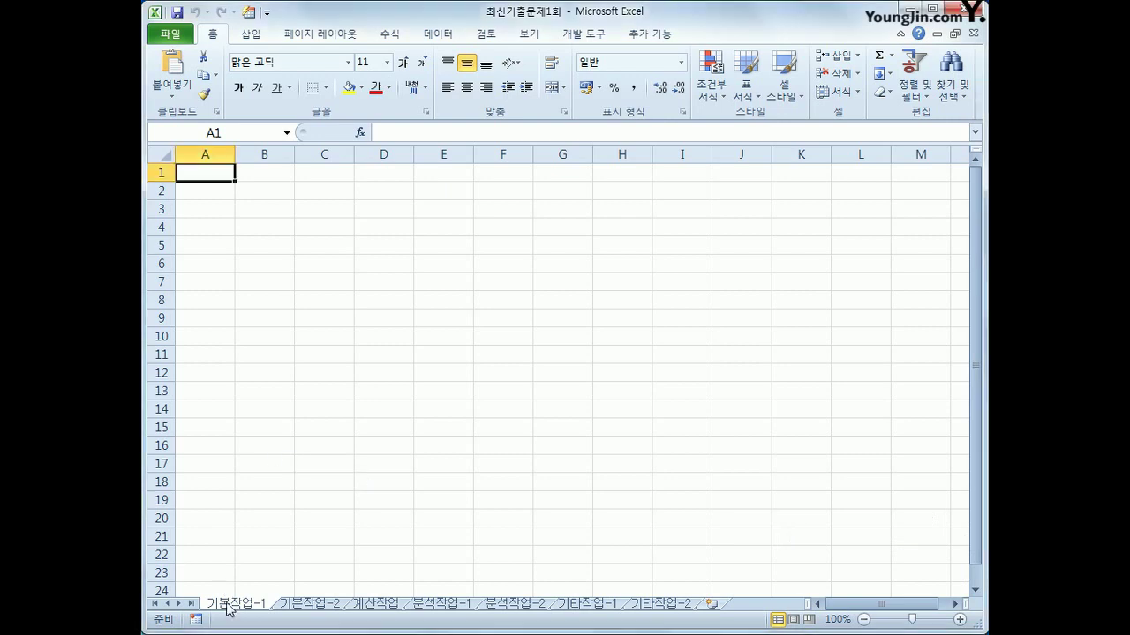
pyautogui.click(263, 213)
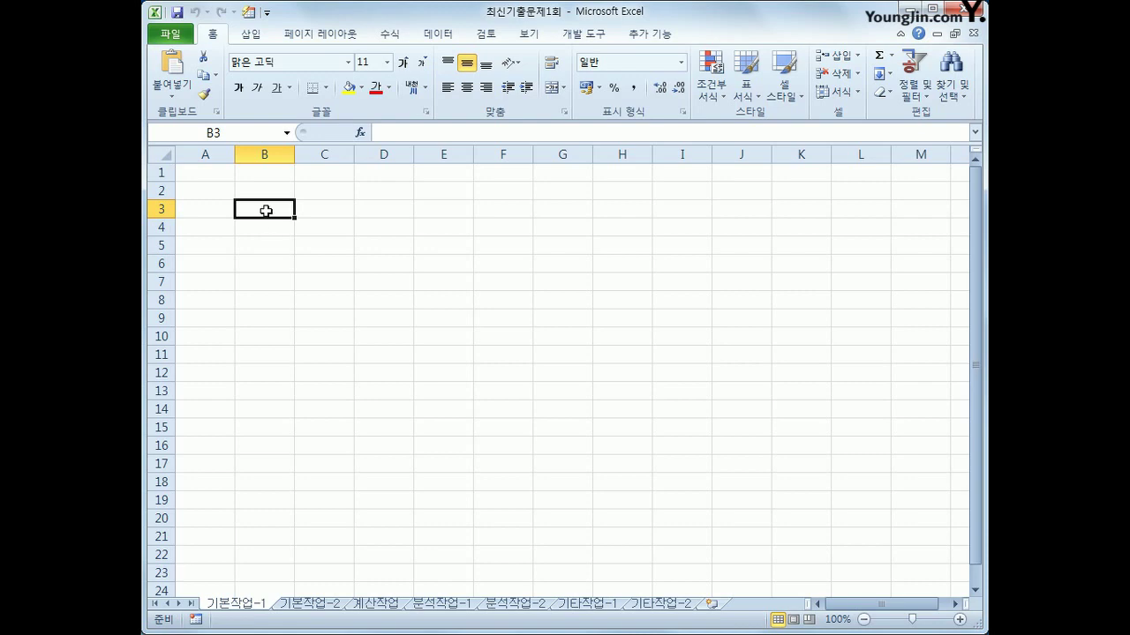
pyautogui.click(432, 35)
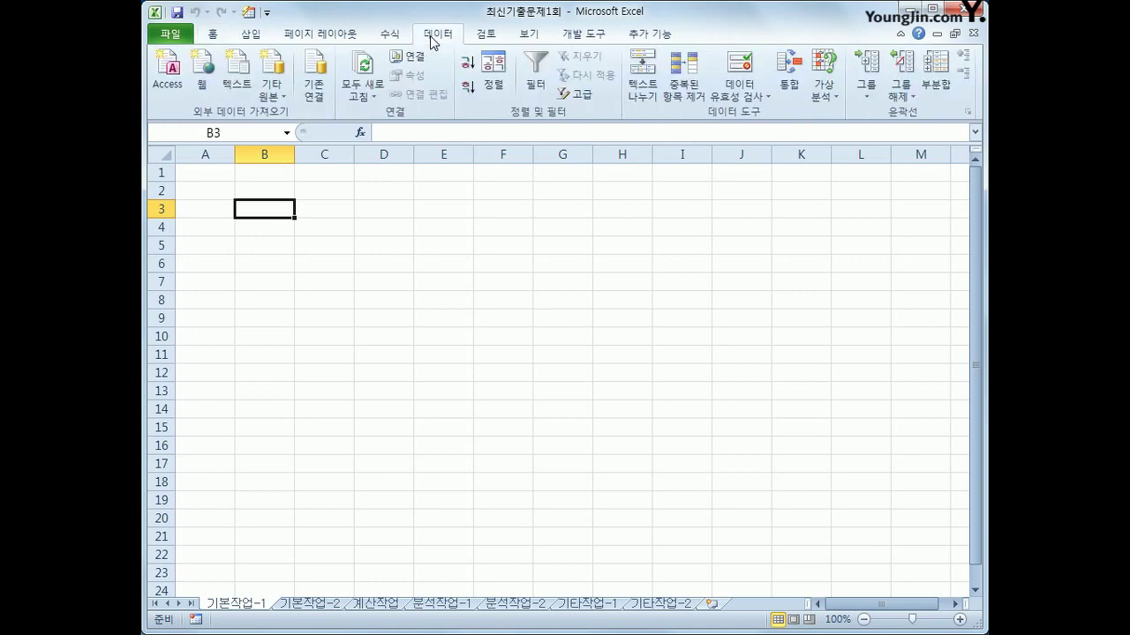
pyautogui.click(271, 88)
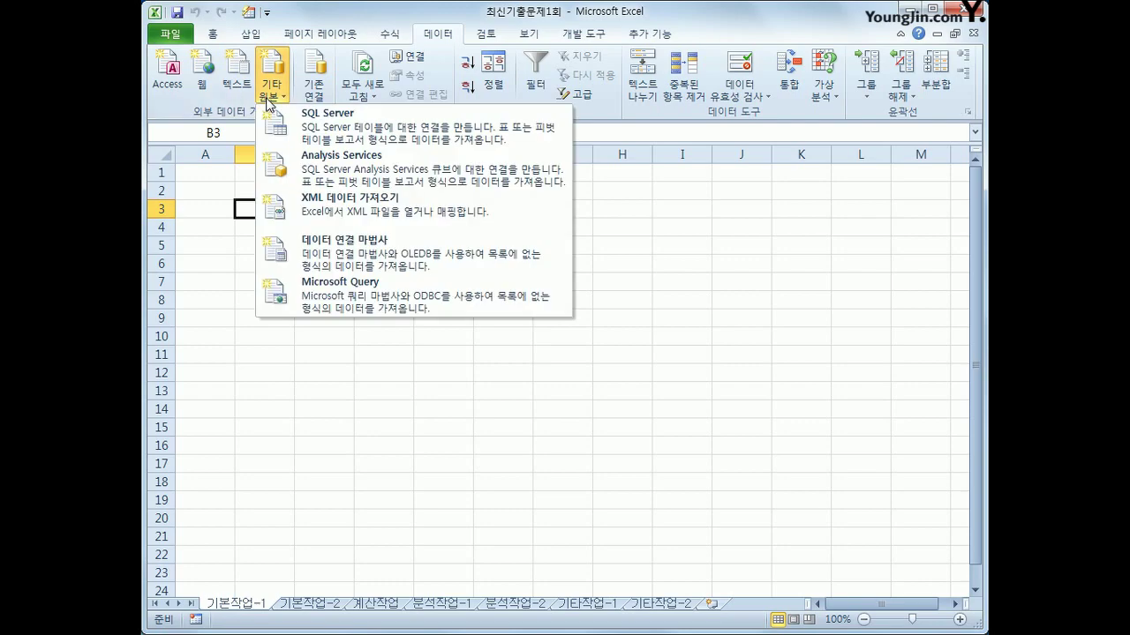
# Start a Microsoft Query import from MS Access Database using 출석부관리.accdb
pyautogui.click(314, 301)
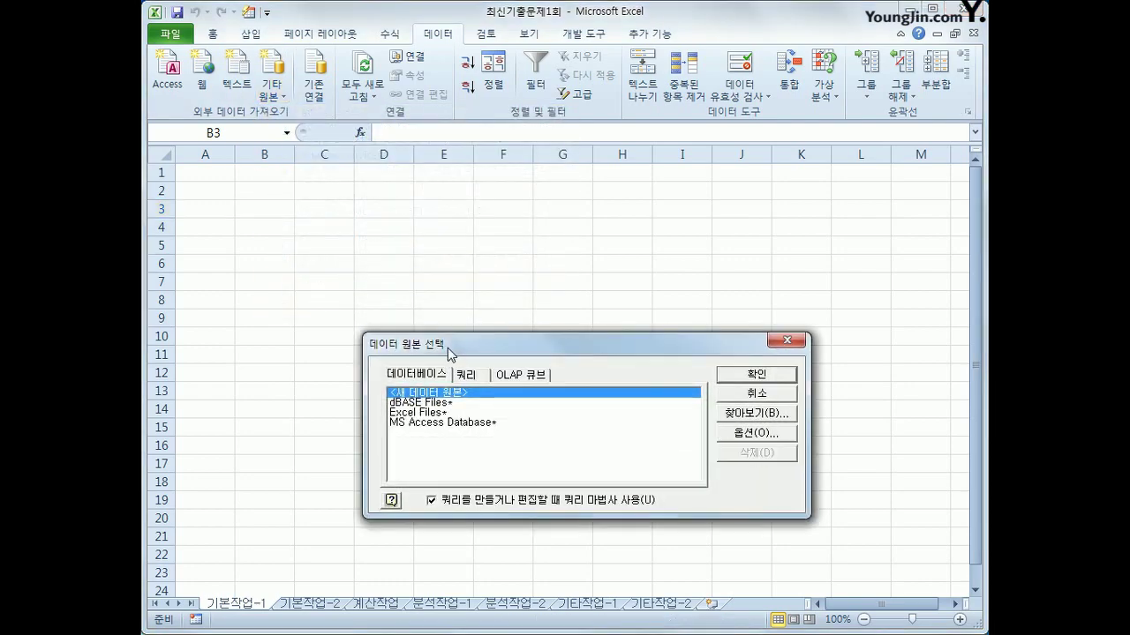
pyautogui.moveTo(450, 353); pyautogui.dragTo(467, 227)
pyautogui.click(468, 297)
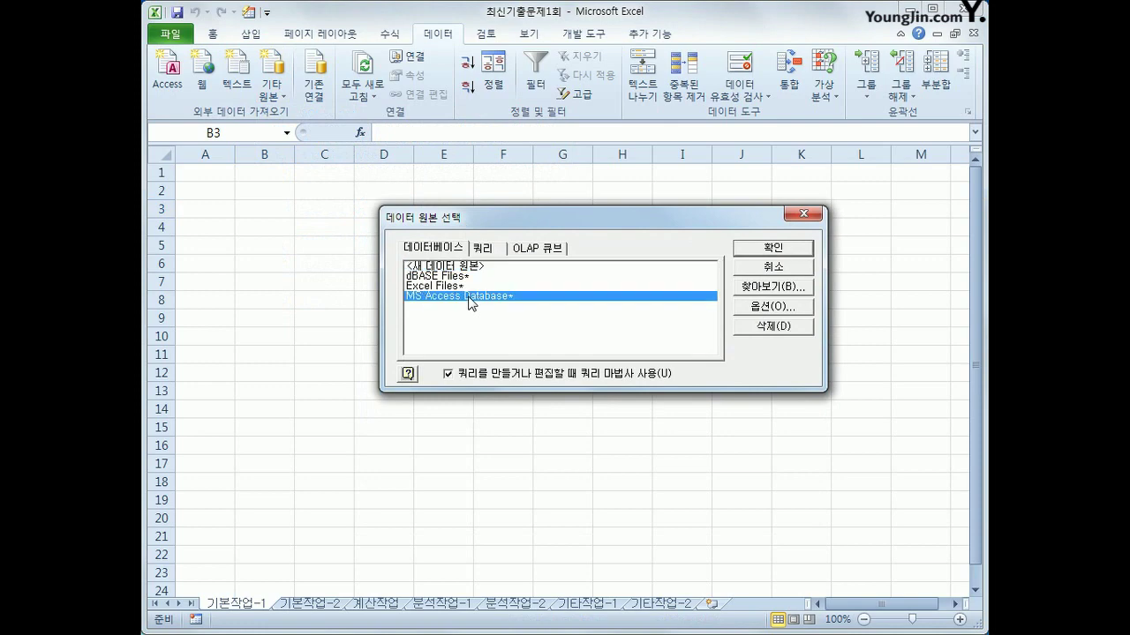
pyautogui.click(738, 250)
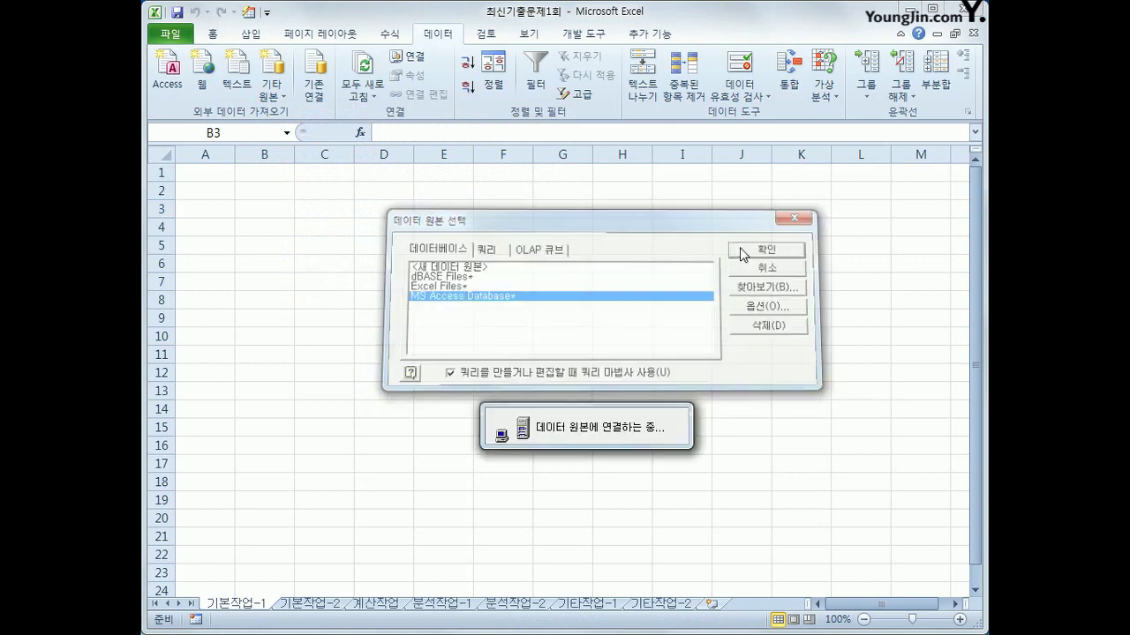
pyautogui.moveTo(53, 3); pyautogui.dragTo(626, 126)
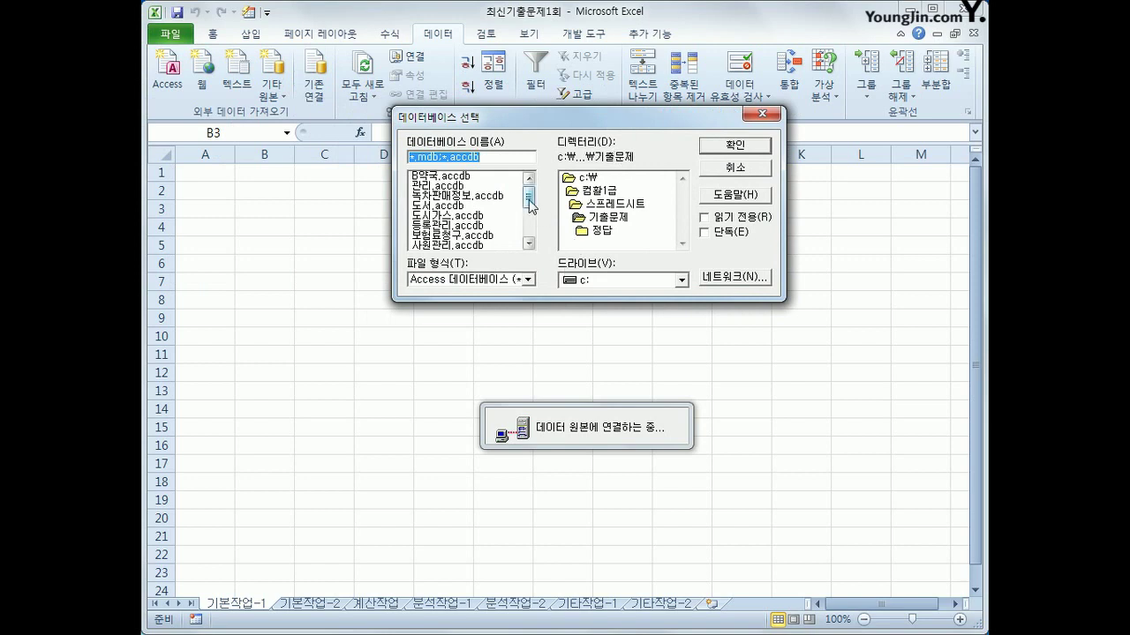
pyautogui.moveTo(529, 201); pyautogui.dragTo(529, 231)
pyautogui.click(480, 227)
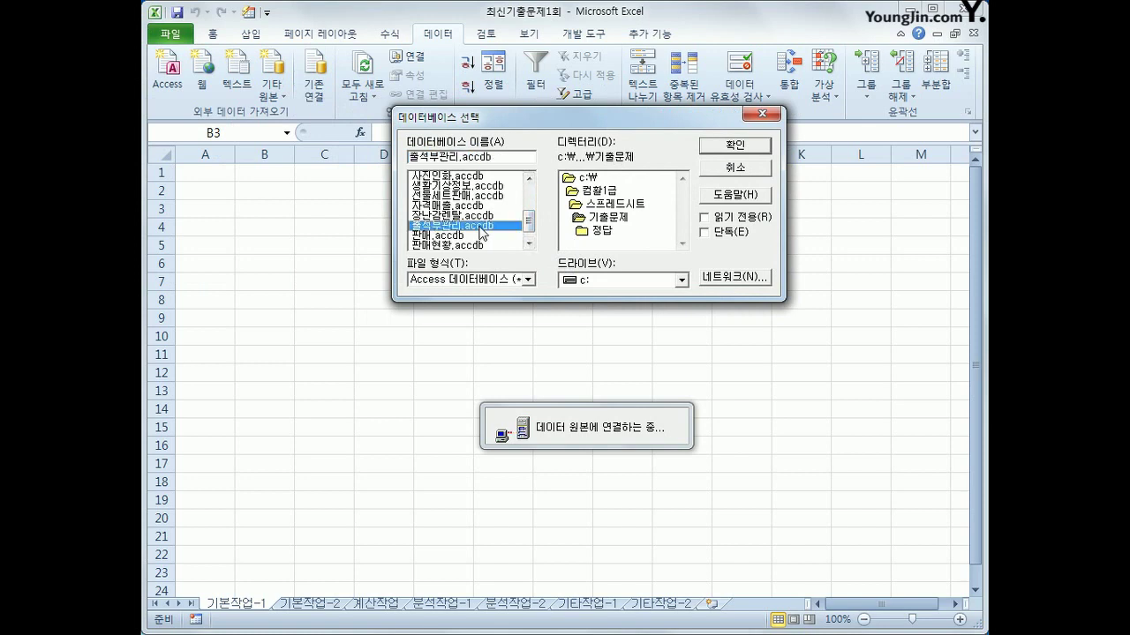
pyautogui.click(729, 150)
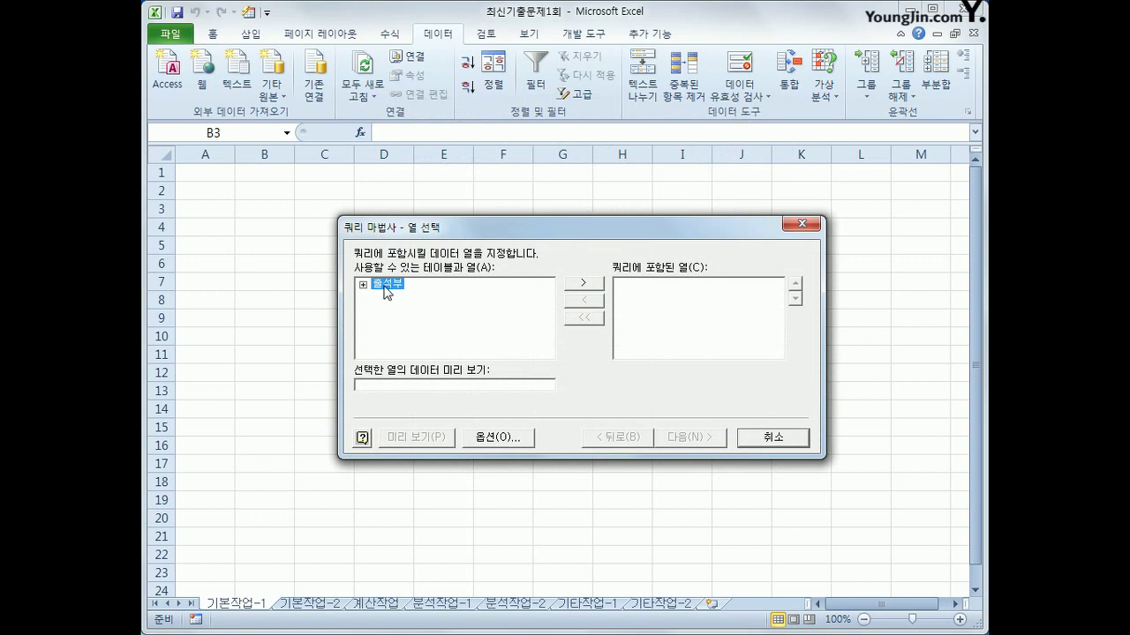
# Add the 출석부 table's 성별, 반, 학년, 이름 and 출석수 columns to the query, then continue
pyautogui.doubleClick(384, 289)
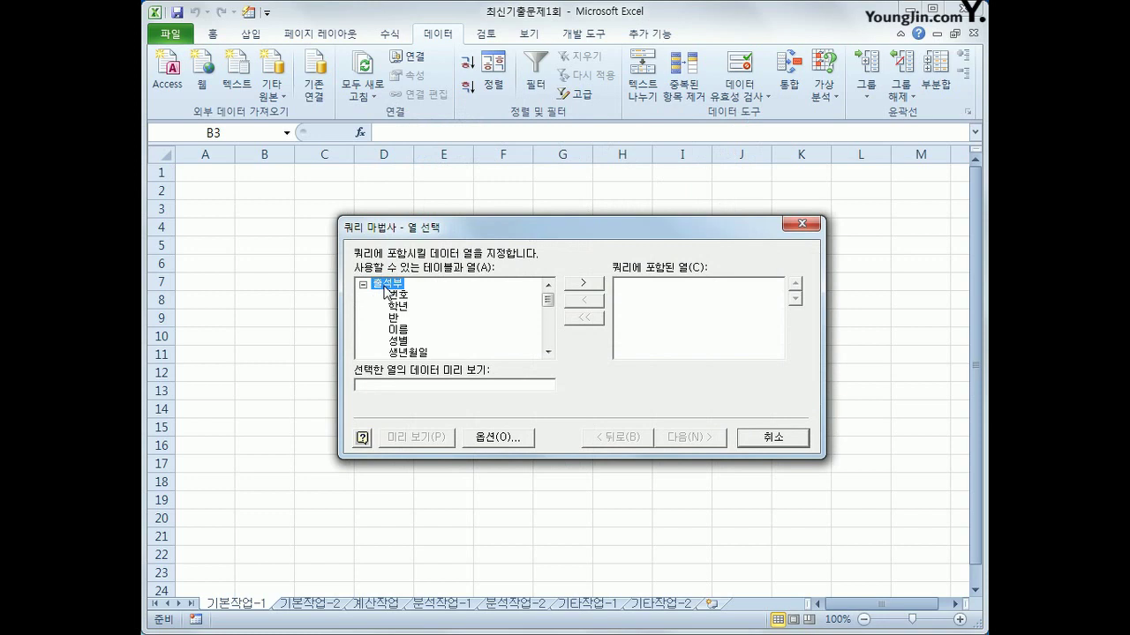
pyautogui.click(398, 341)
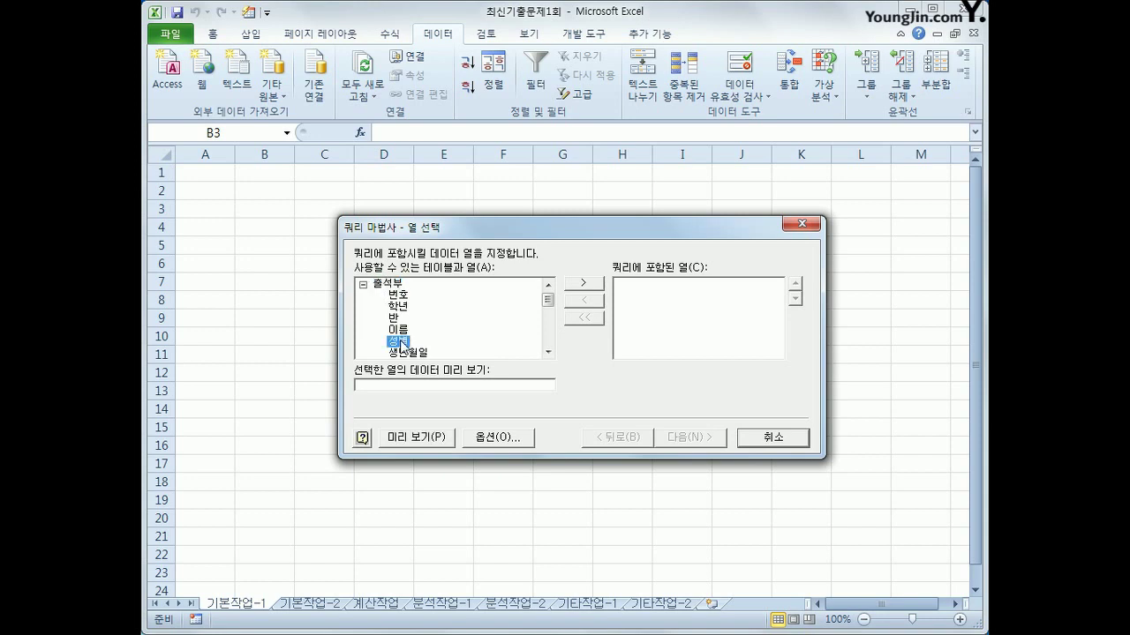
pyautogui.doubleClick(399, 342)
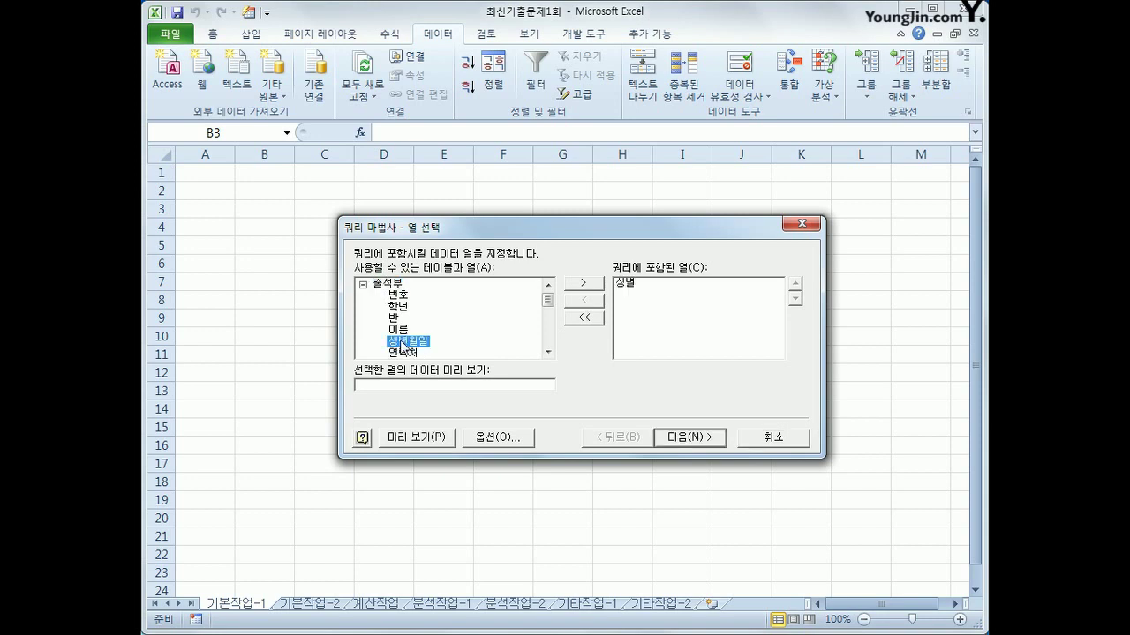
pyautogui.doubleClick(399, 319)
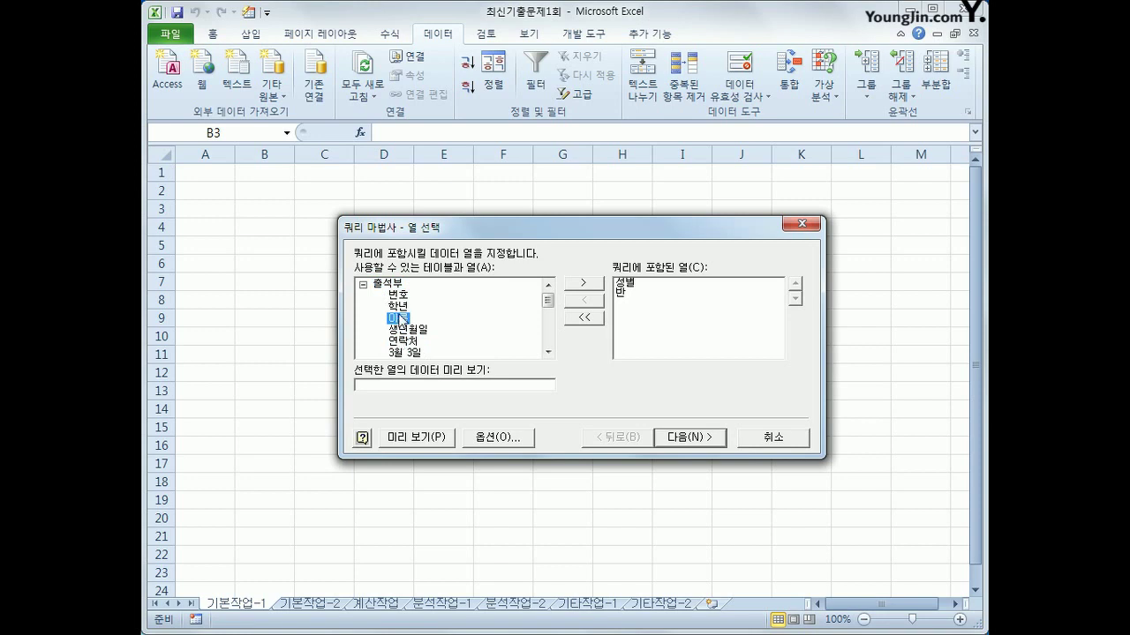
pyautogui.doubleClick(399, 306)
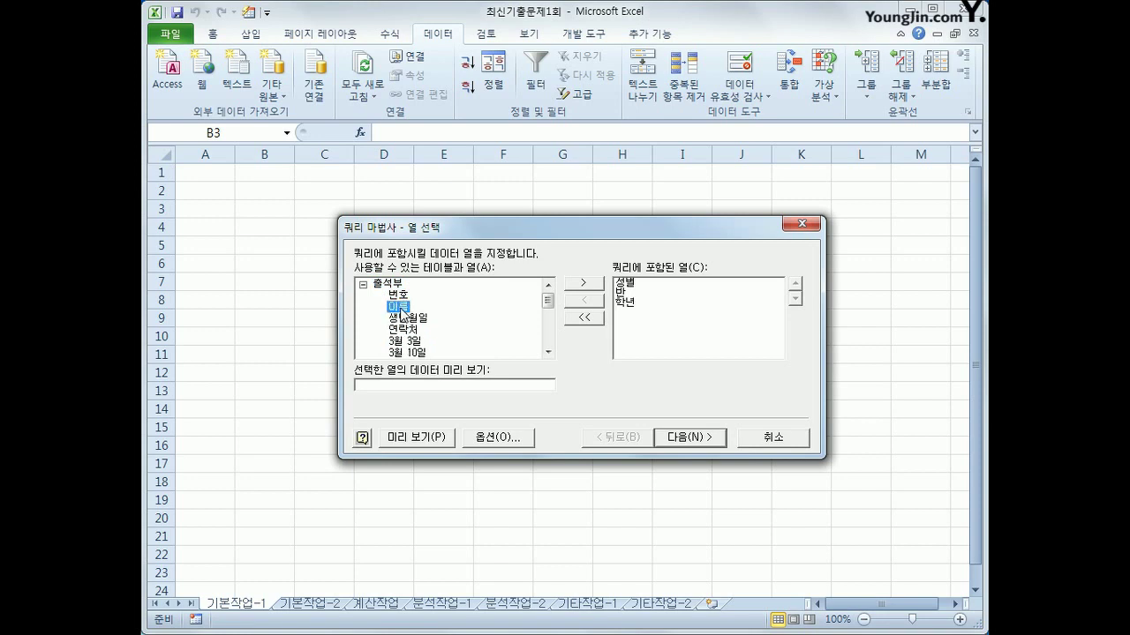
pyautogui.doubleClick(399, 308)
pyautogui.moveTo(548, 301); pyautogui.dragTo(550, 346)
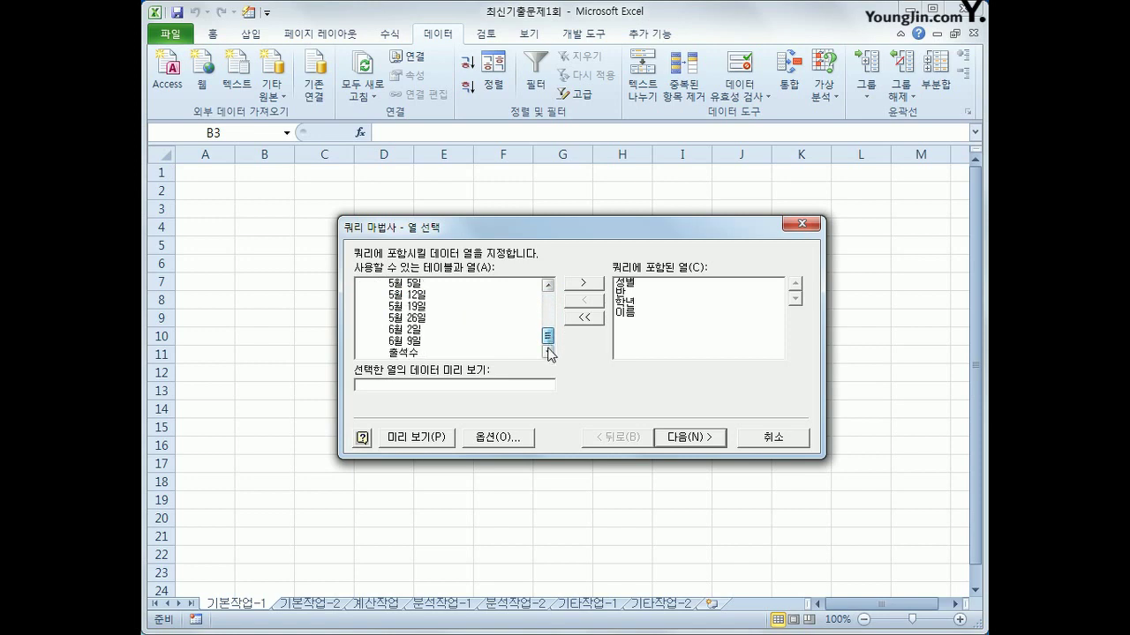
pyautogui.click(411, 354)
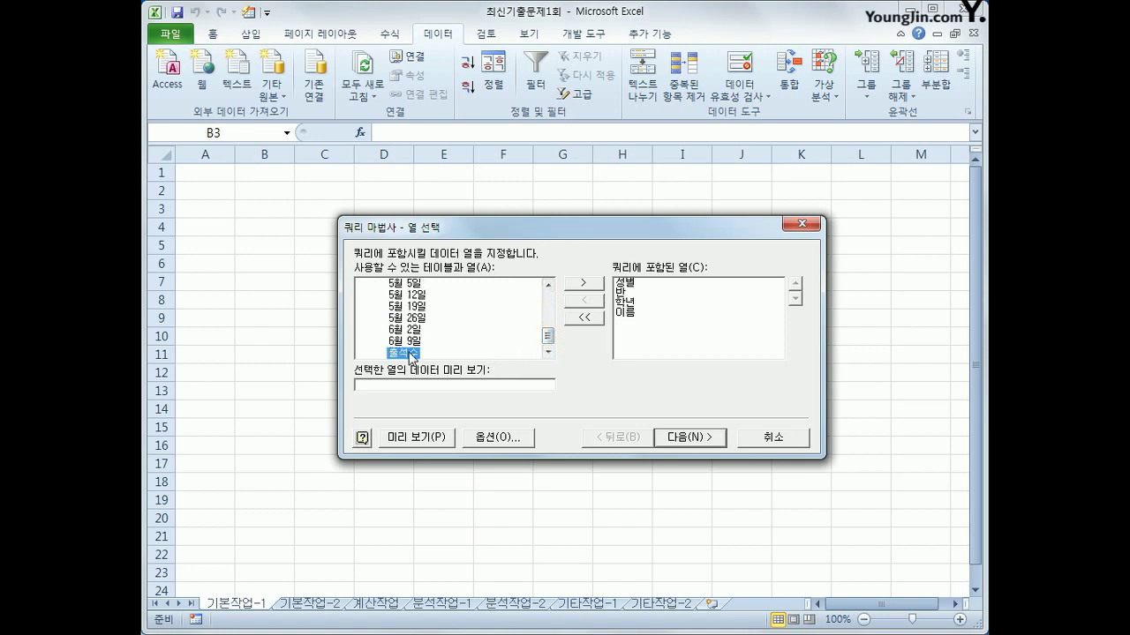
pyautogui.doubleClick(411, 354)
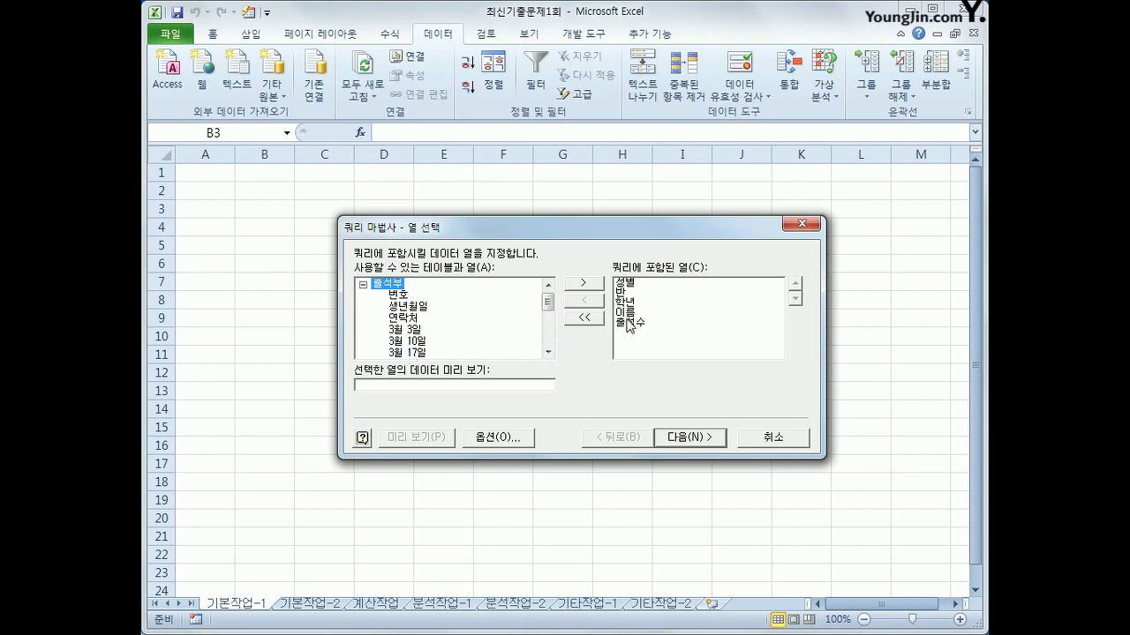
pyautogui.click(689, 438)
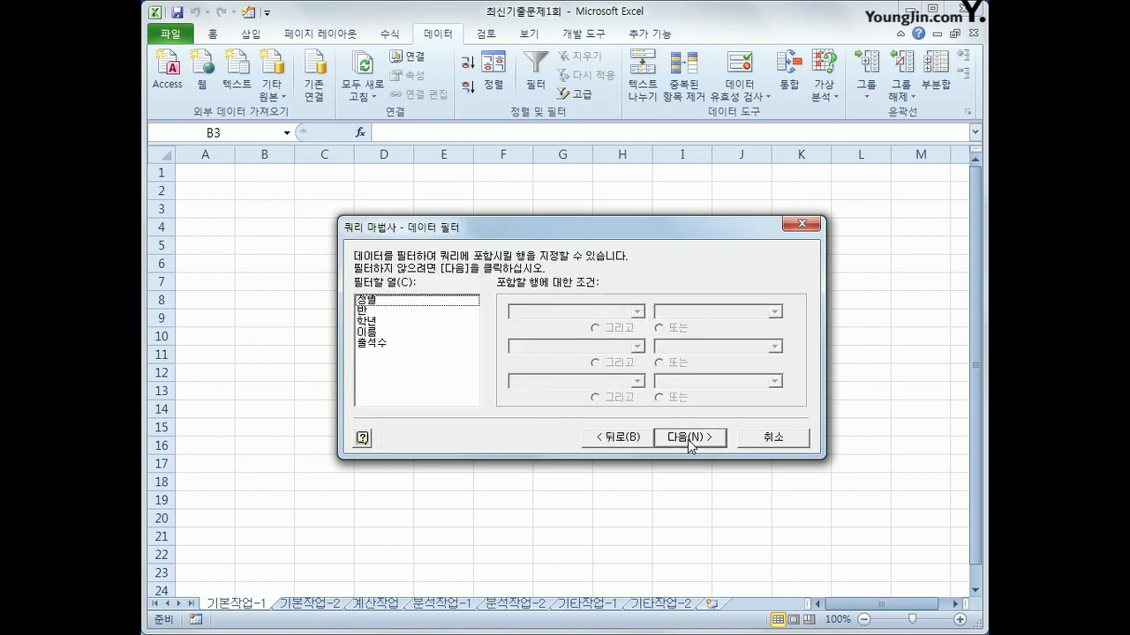
# Filter the query so 성별 equals 남
pyautogui.click(402, 301)
pyautogui.click(547, 312)
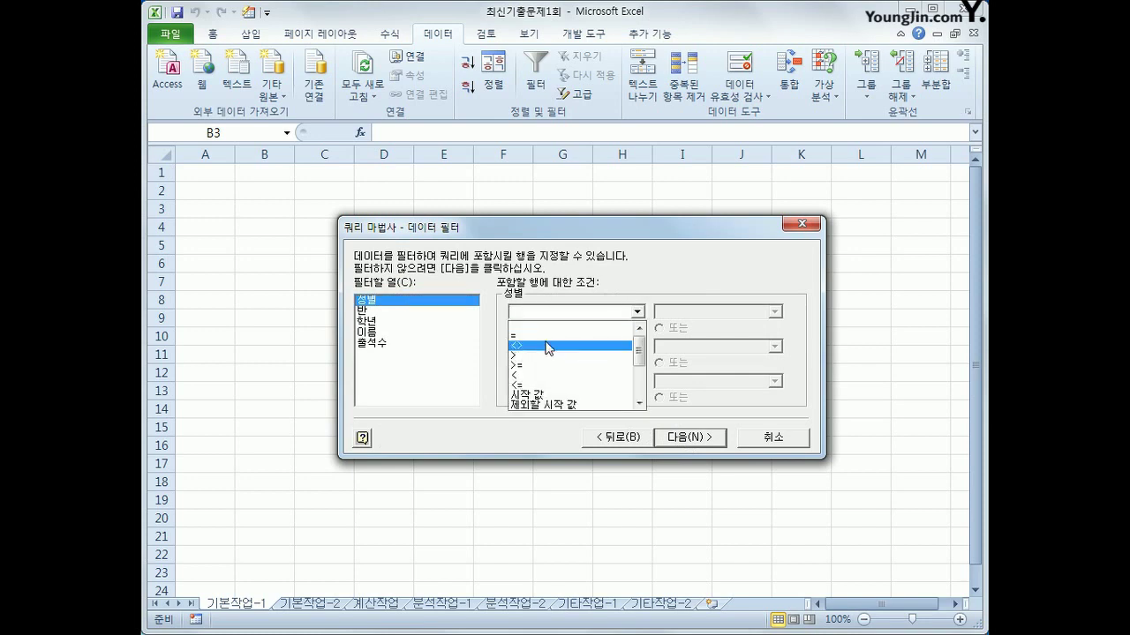
pyautogui.click(546, 336)
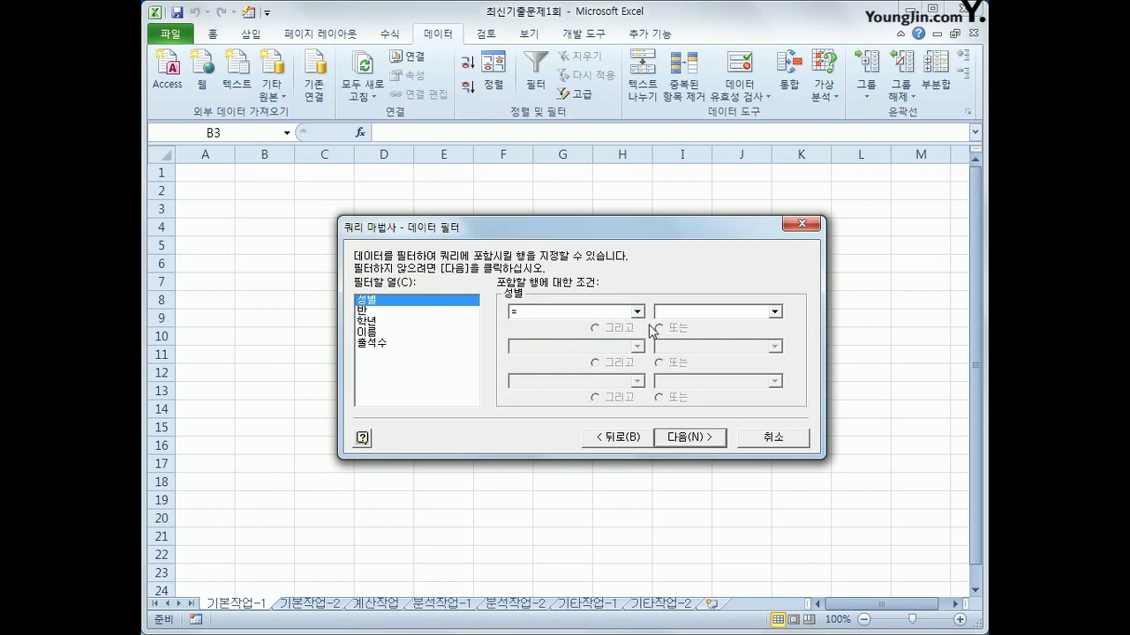
pyautogui.click(774, 311)
pyautogui.press('Return')
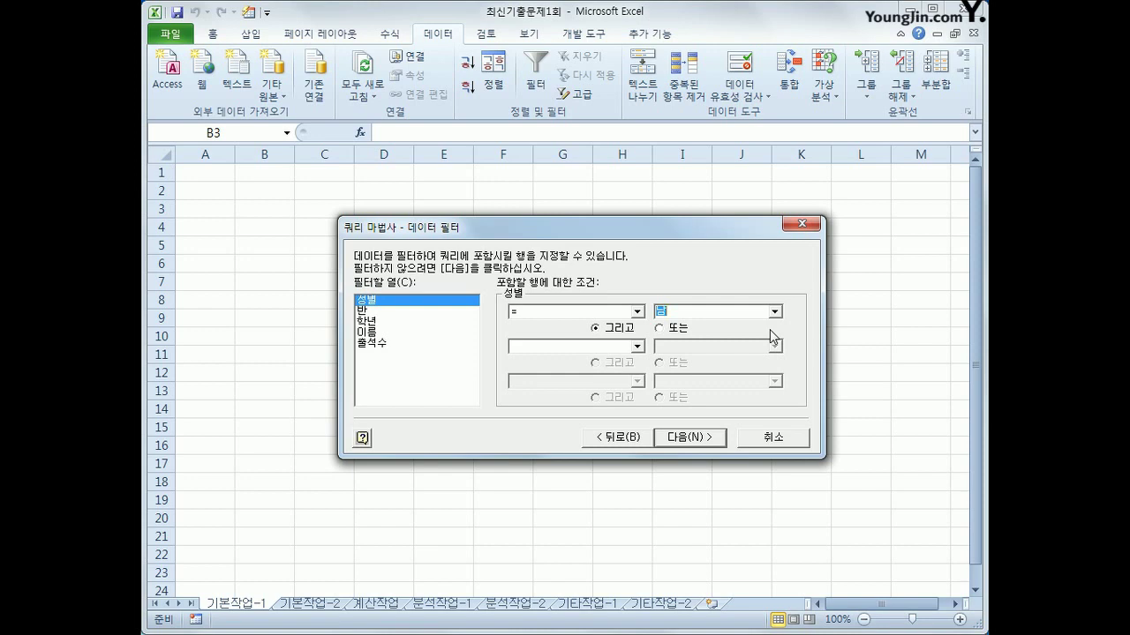
# Add a 출석수 filter of >= 0 and <= 4, then continue to sorting
pyautogui.click(409, 346)
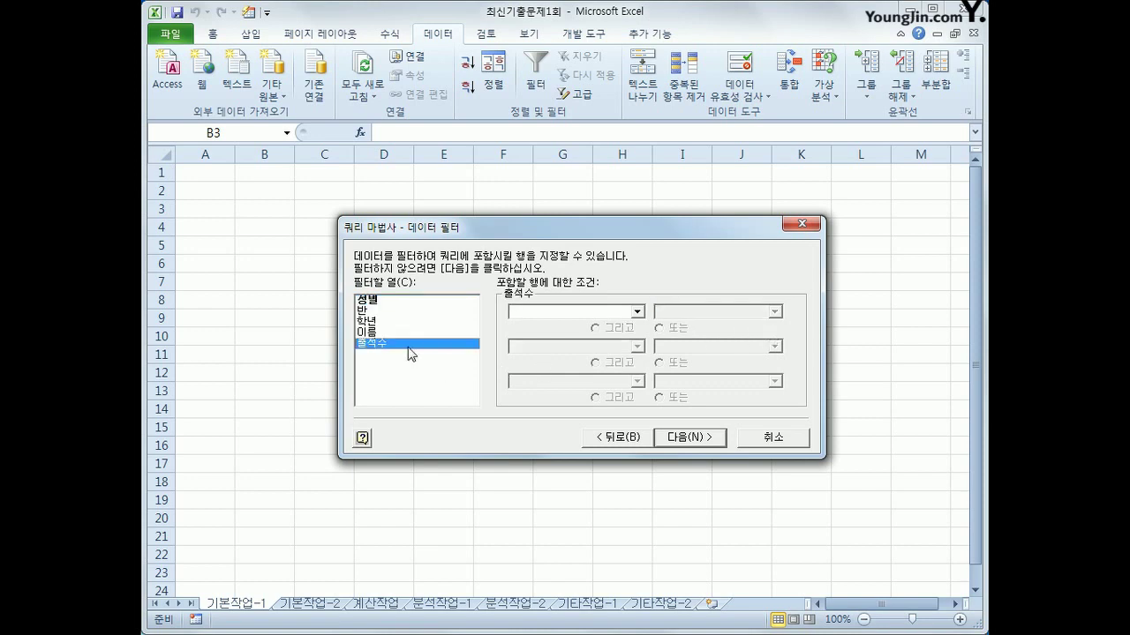
pyautogui.click(635, 313)
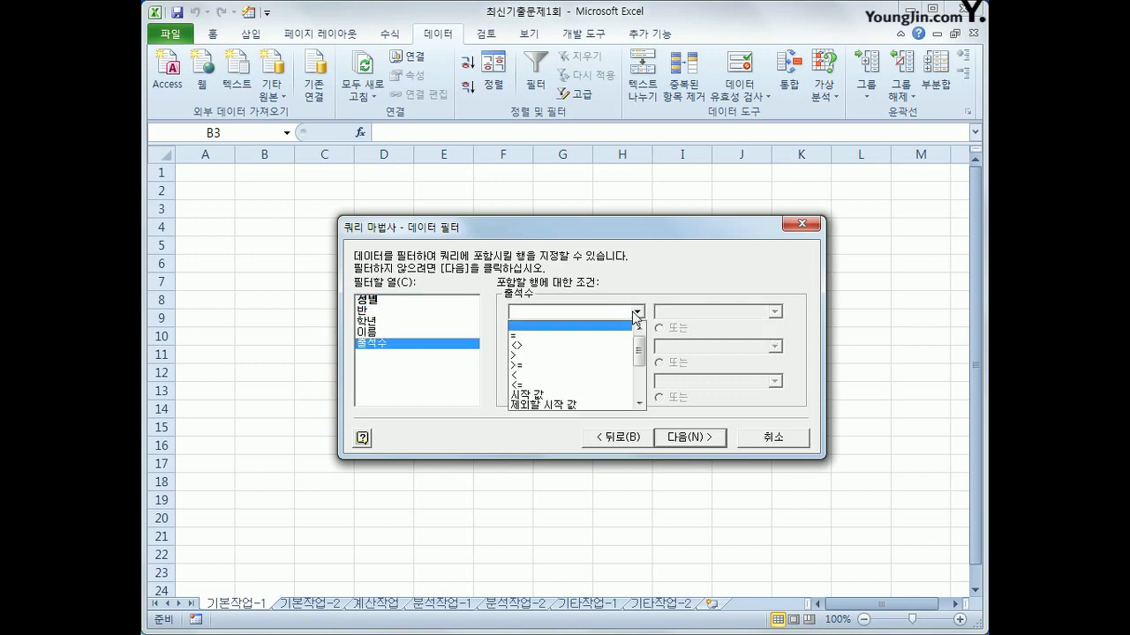
pyautogui.click(623, 364)
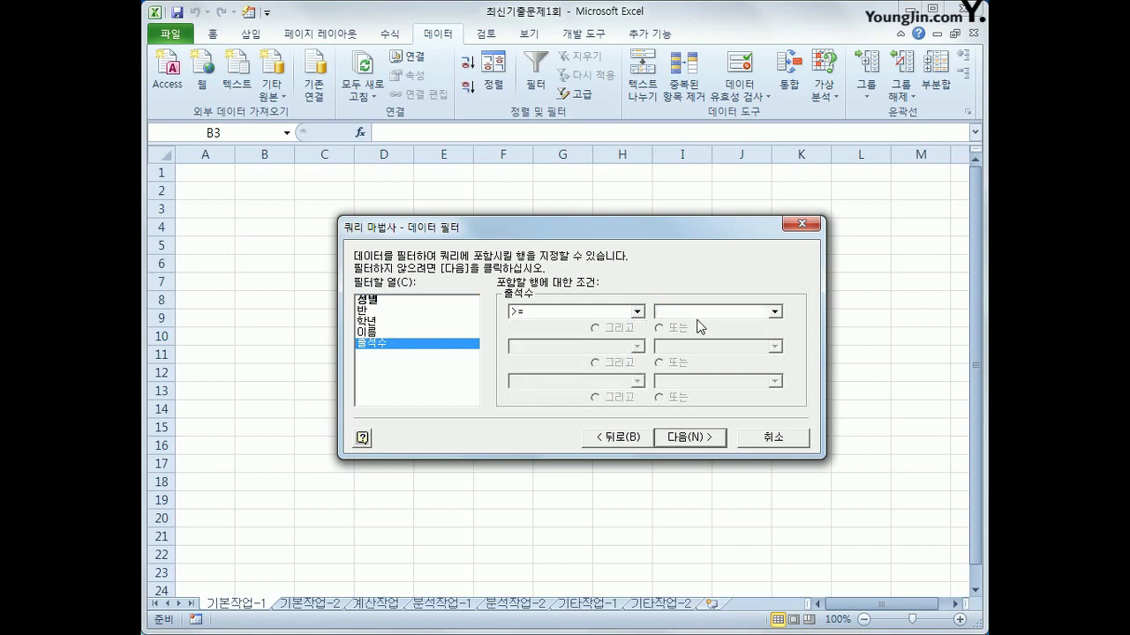
pyautogui.click(659, 311)
pyautogui.write('0')
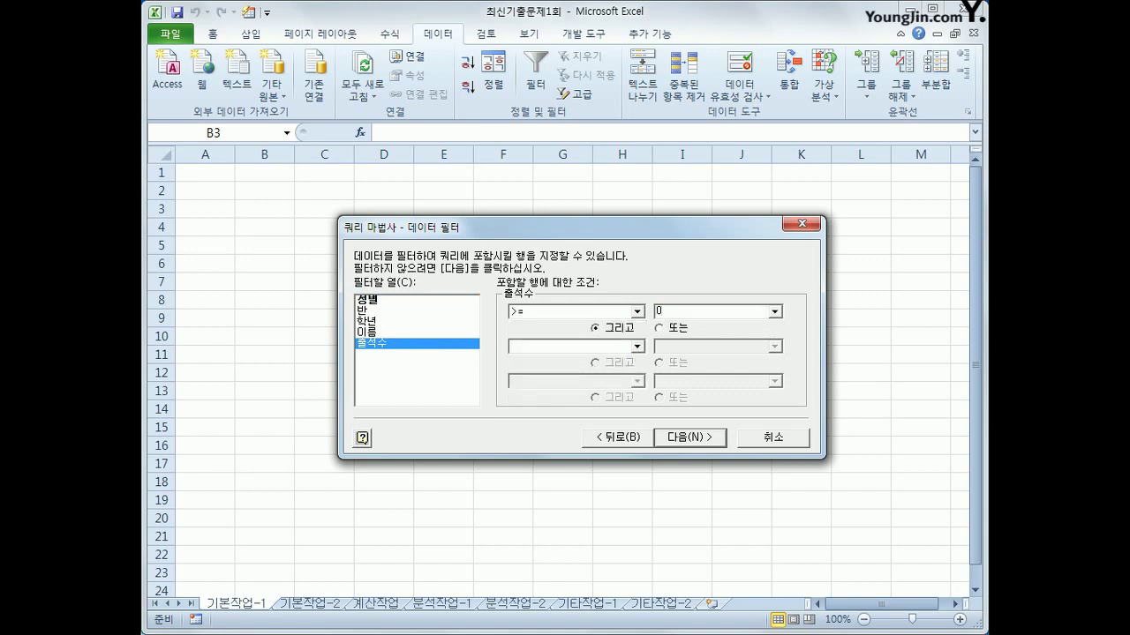
pyautogui.click(637, 347)
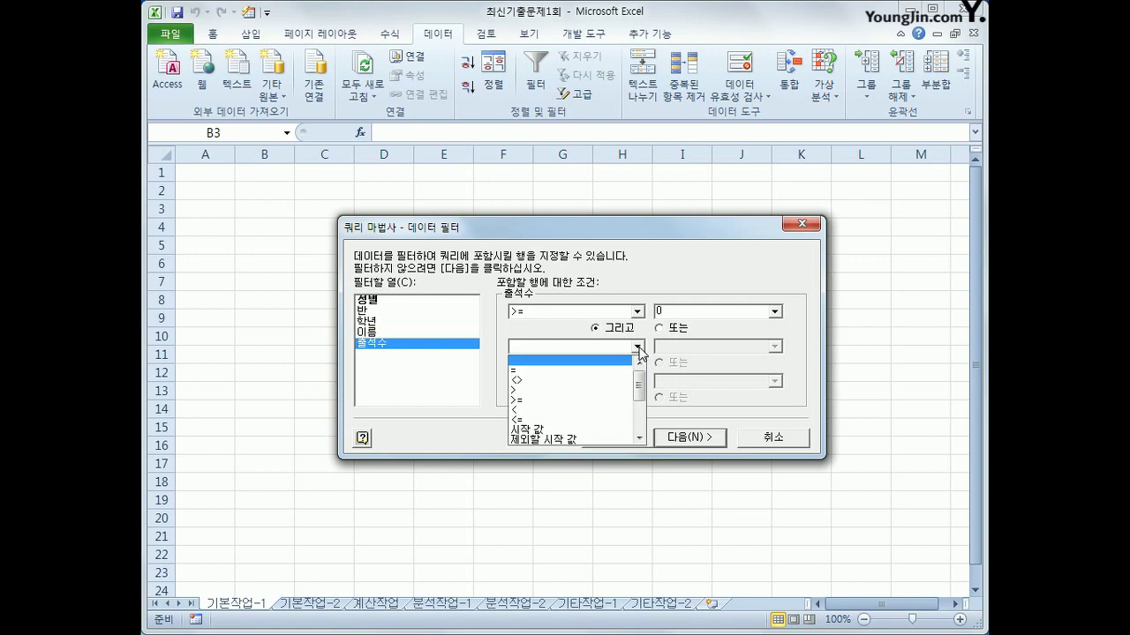
pyautogui.click(547, 419)
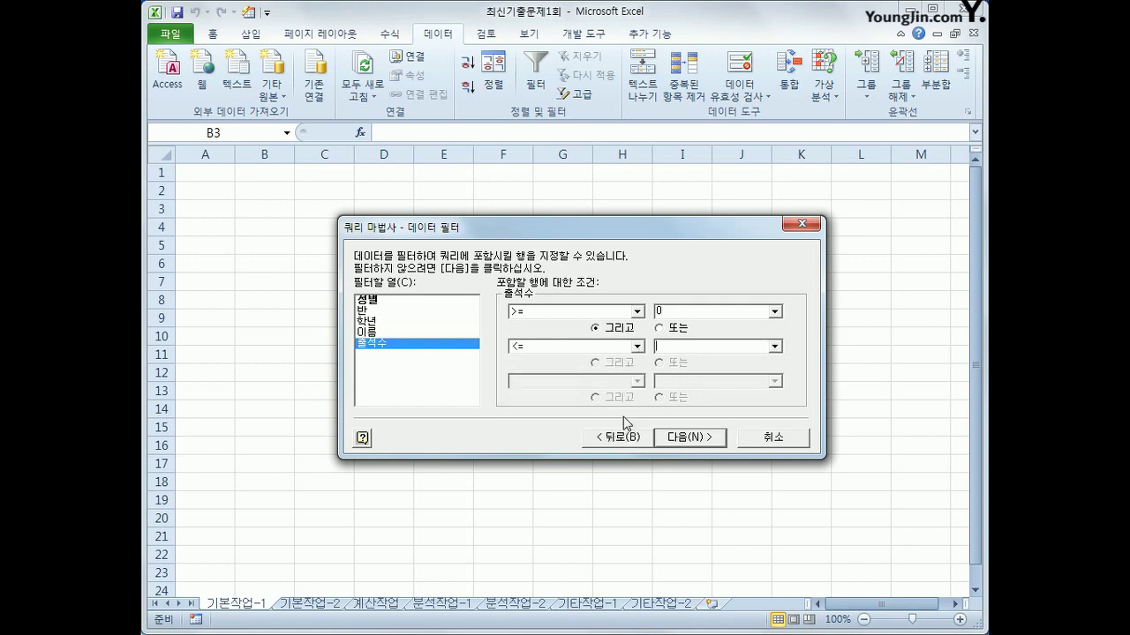
pyautogui.press('Tab')
pyautogui.write('4')
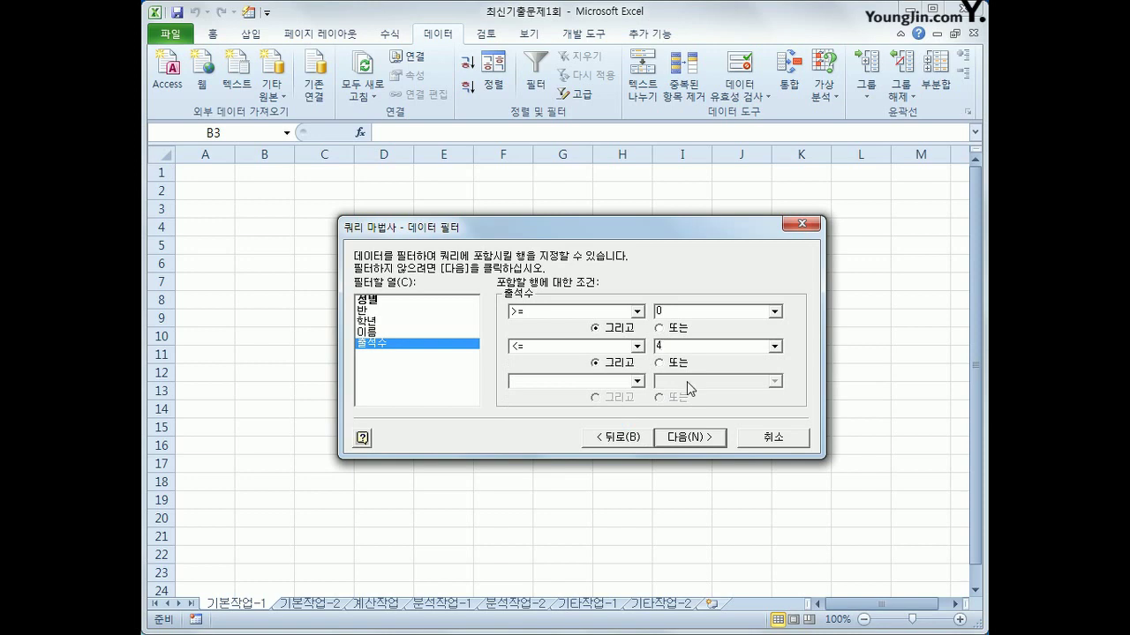
pyautogui.click(710, 439)
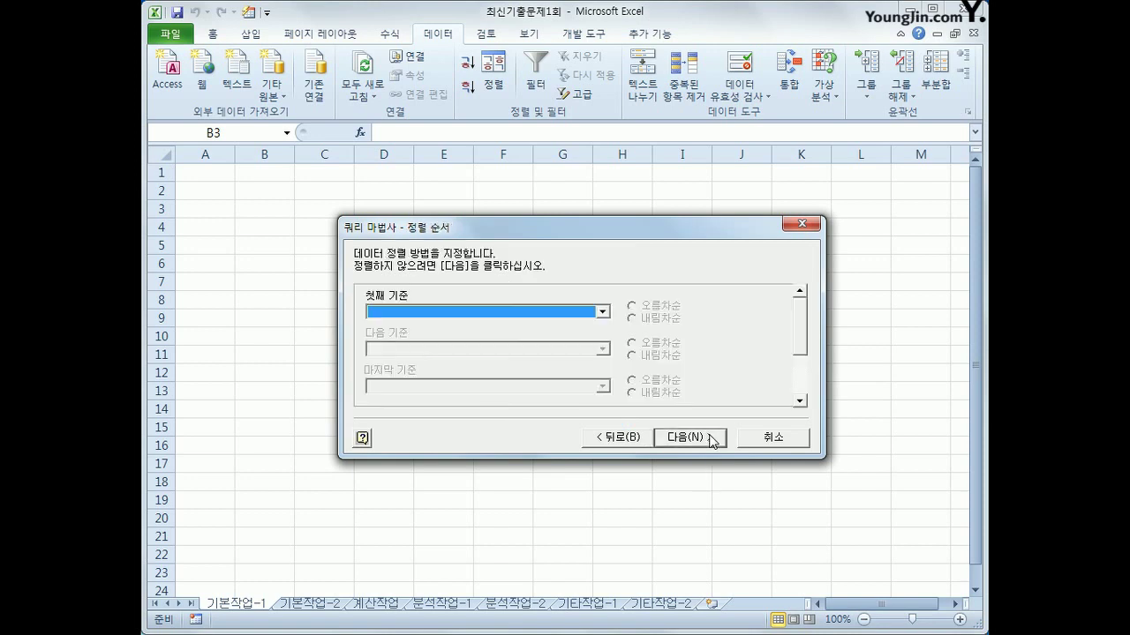
# Sort the query by 반, then by 출석수 descending, and finish the wizard
pyautogui.click(581, 314)
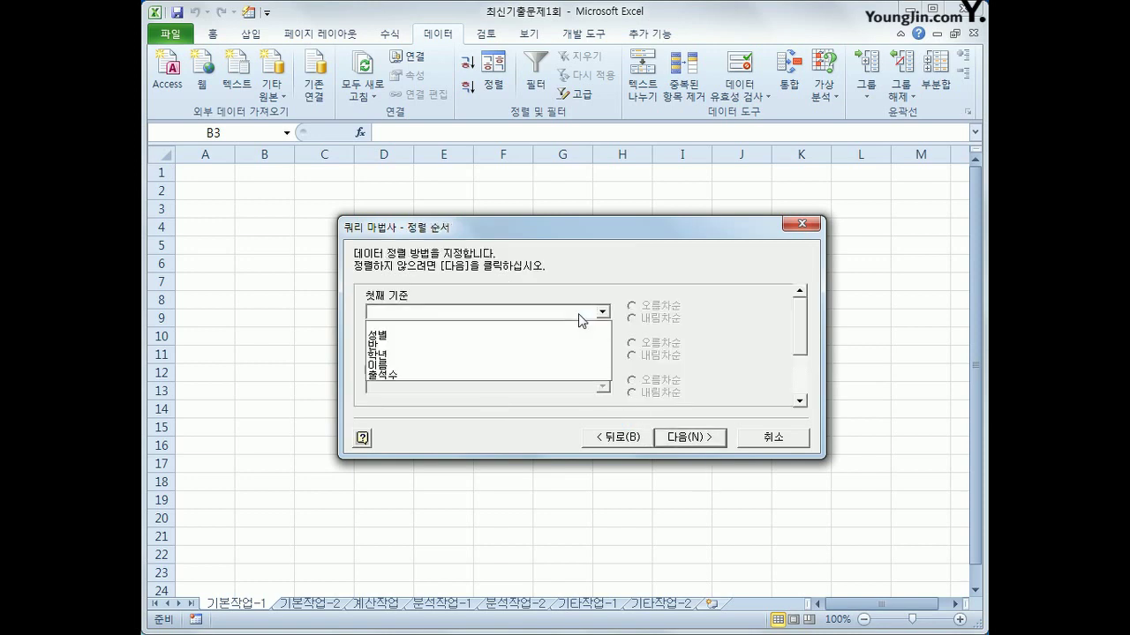
pyautogui.click(567, 342)
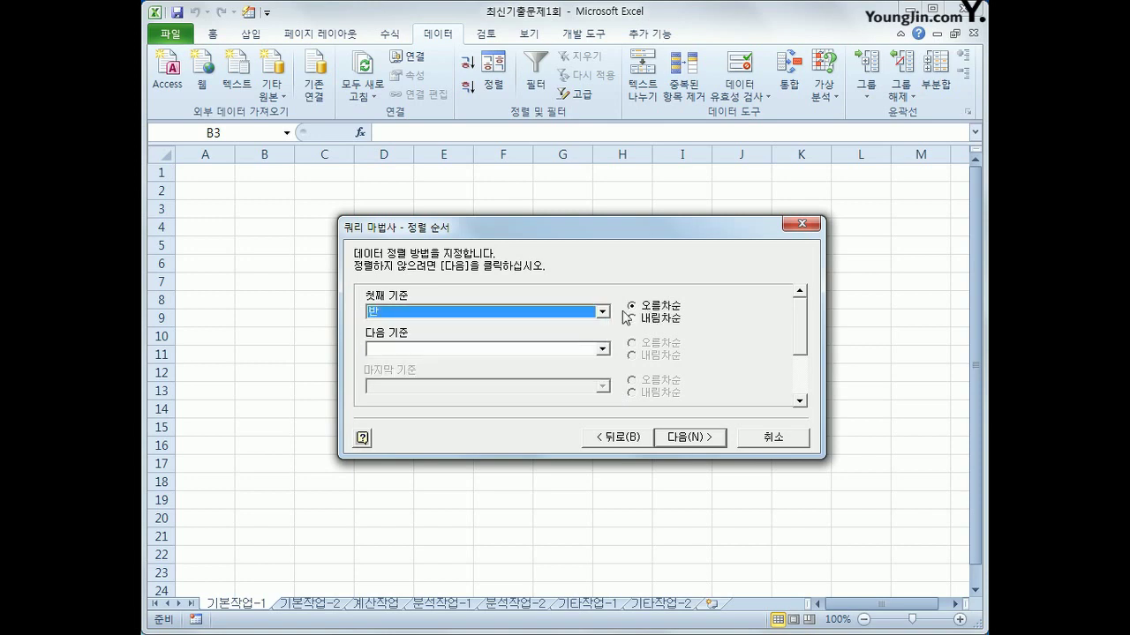
pyautogui.click(572, 349)
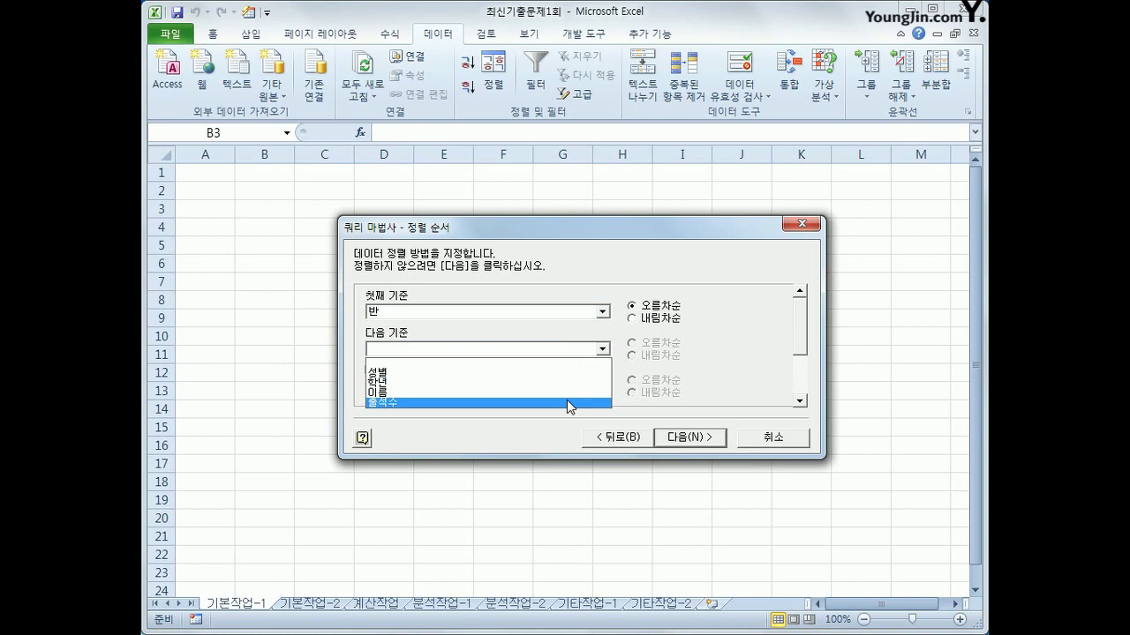
pyautogui.click(566, 400)
pyautogui.click(675, 358)
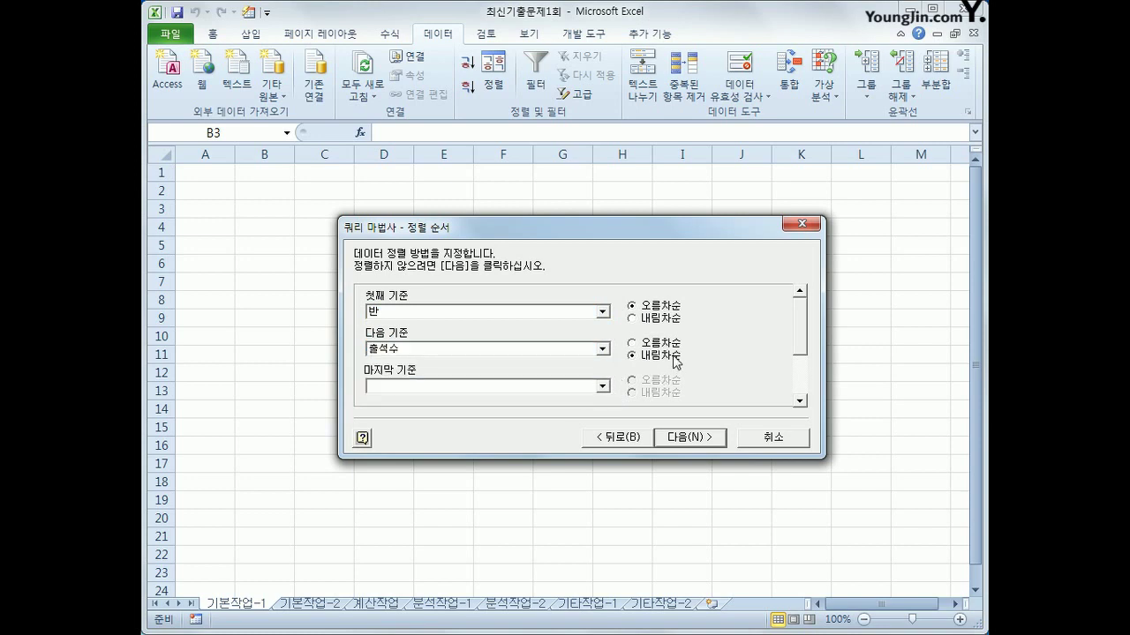
pyautogui.click(694, 441)
pyautogui.click(694, 439)
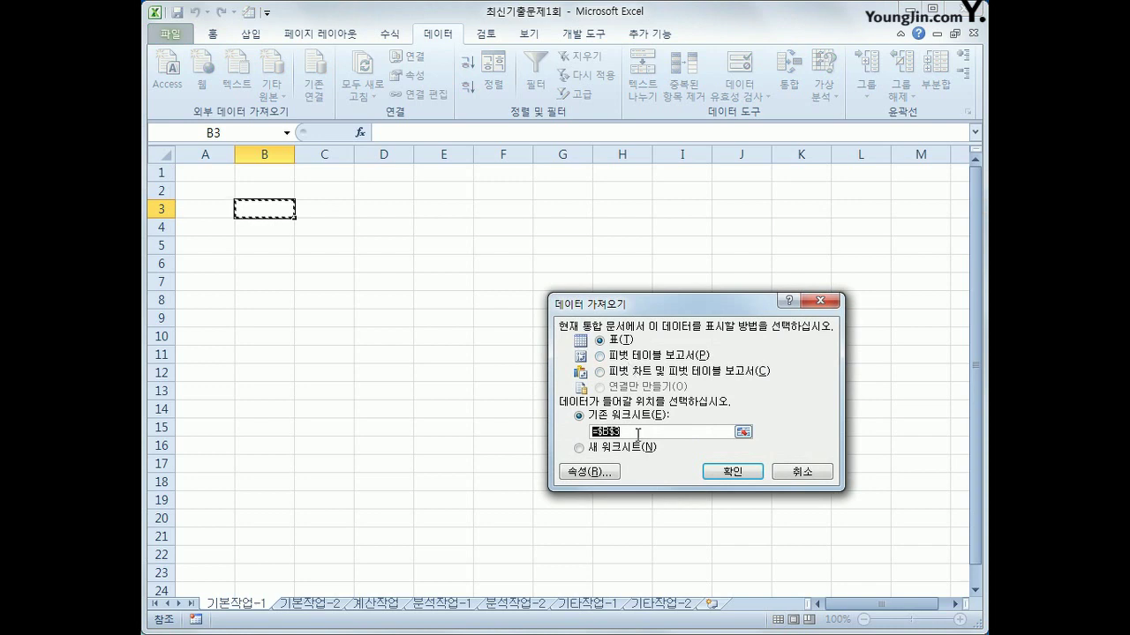
# Import the query results as a table on the existing worksheet at =$B$3
pyautogui.click(732, 473)
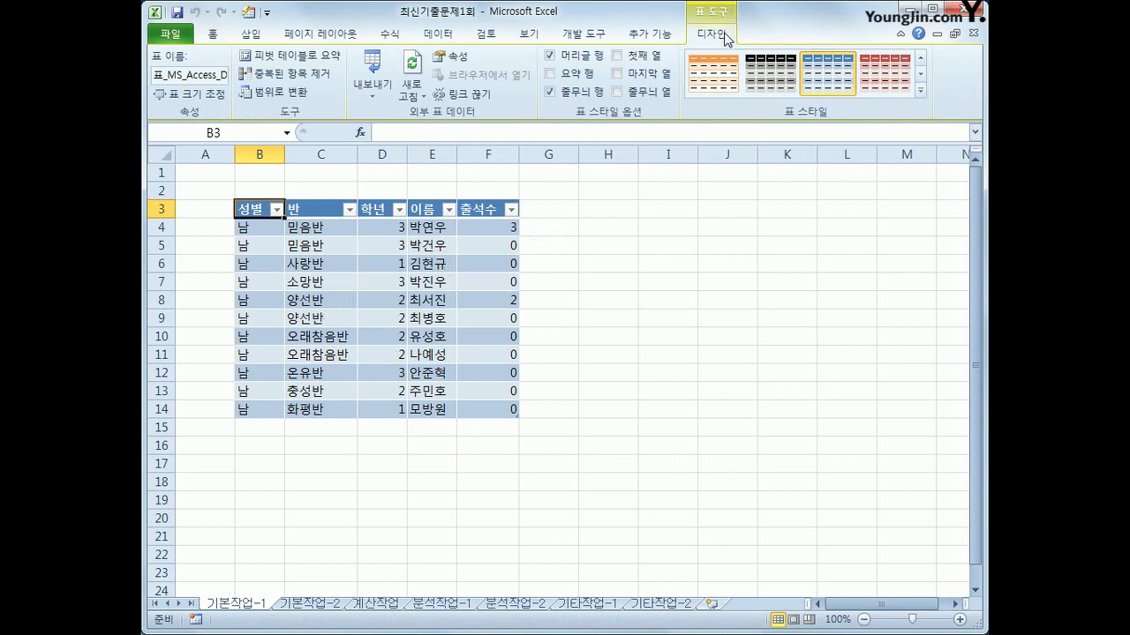
# Convert the imported table to a normal range, then switch to the 기본작업-2 sheet
pyautogui.click(283, 96)
pyautogui.moveTo(548, 426); pyautogui.dragTo(582, 283)
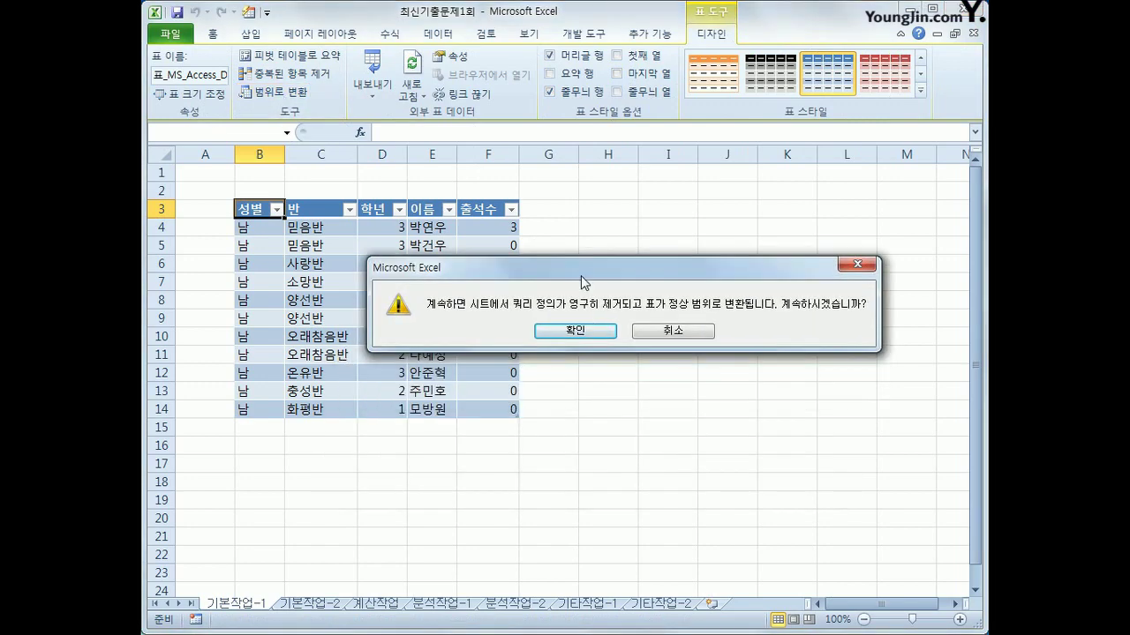
pyautogui.click(599, 331)
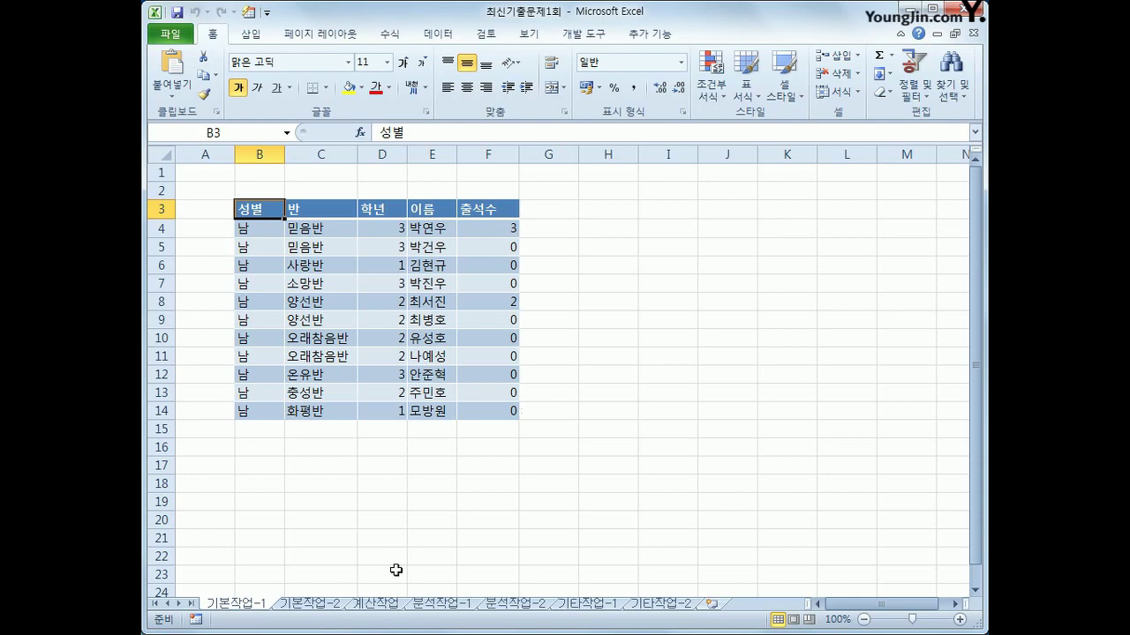
pyautogui.click(309, 605)
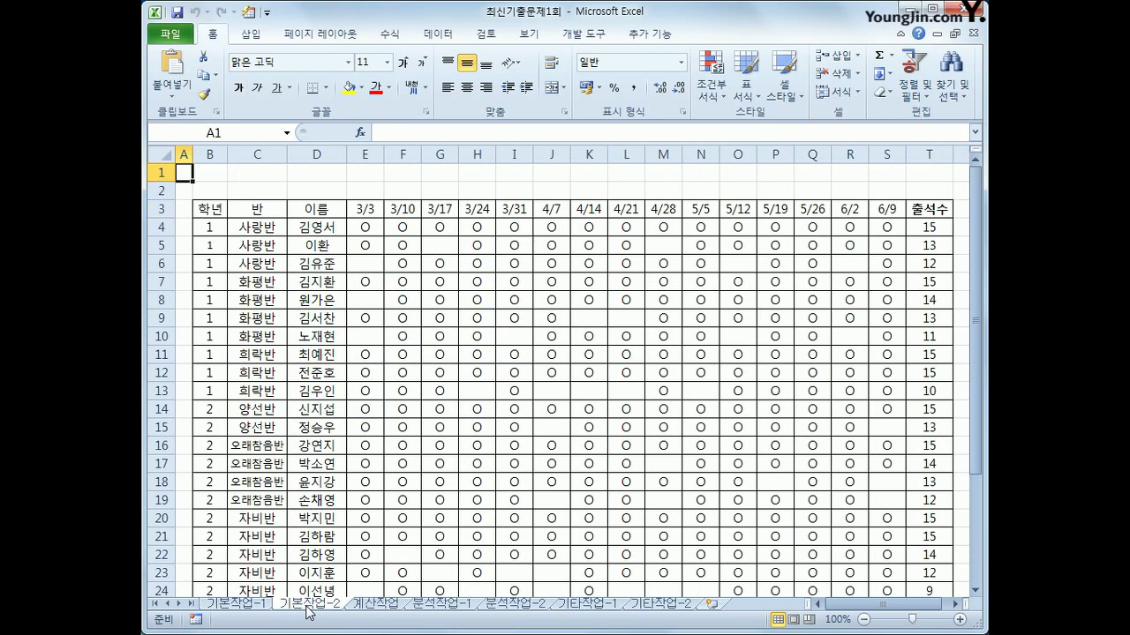
pyautogui.scroll(-2, 340, 550)
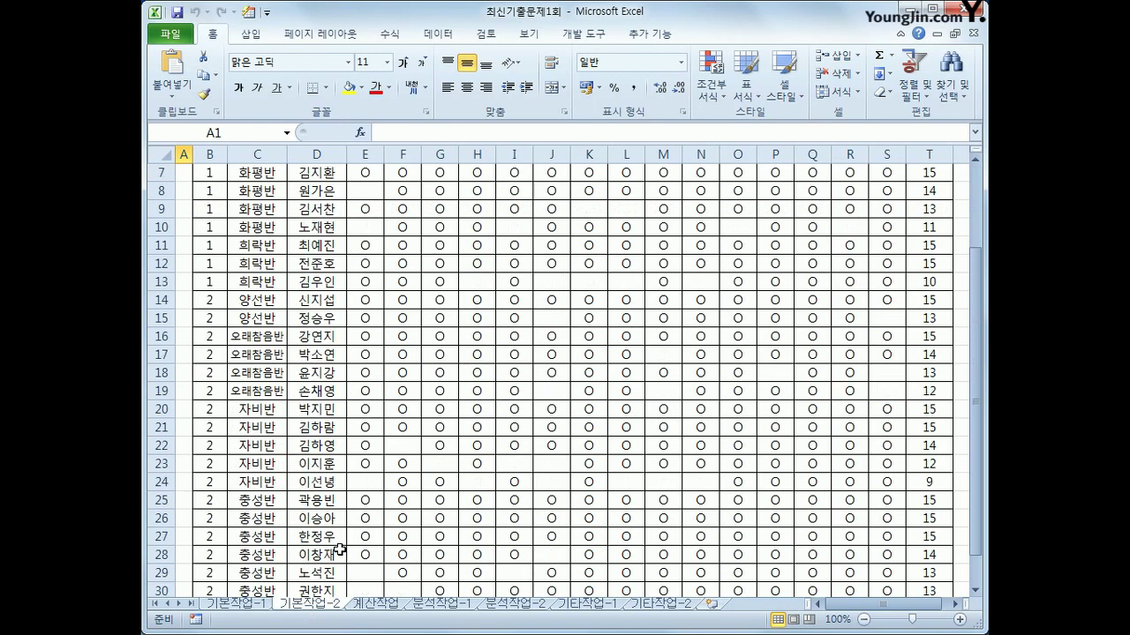
pyautogui.scroll(2, 340, 549)
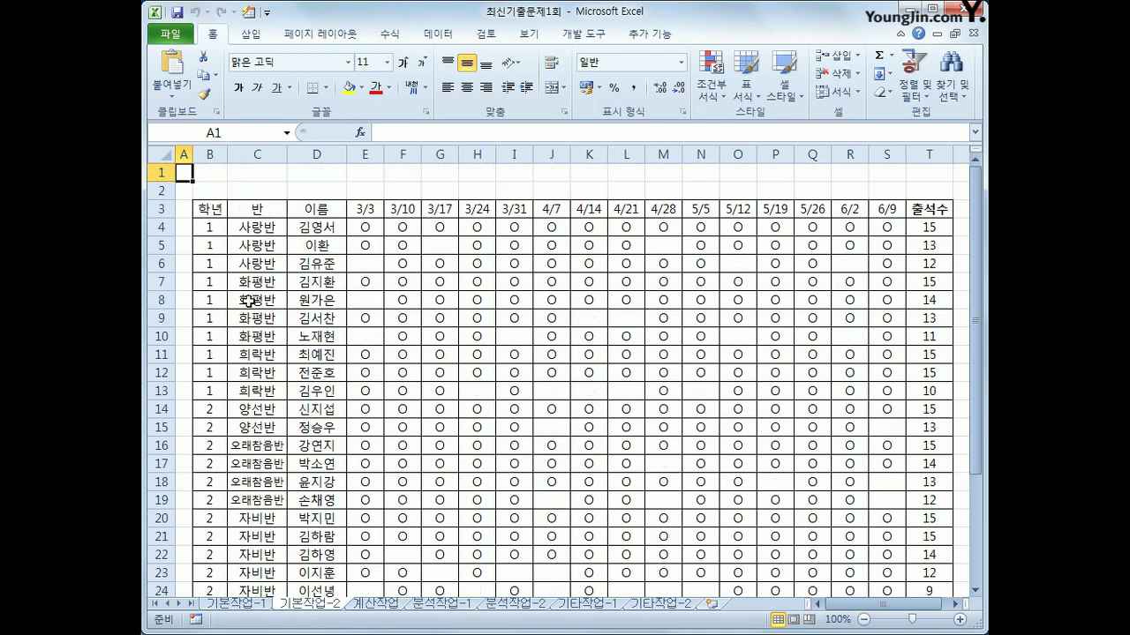
pyautogui.moveTo(209, 209); pyautogui.dragTo(910, 549)
pyautogui.click(912, 550)
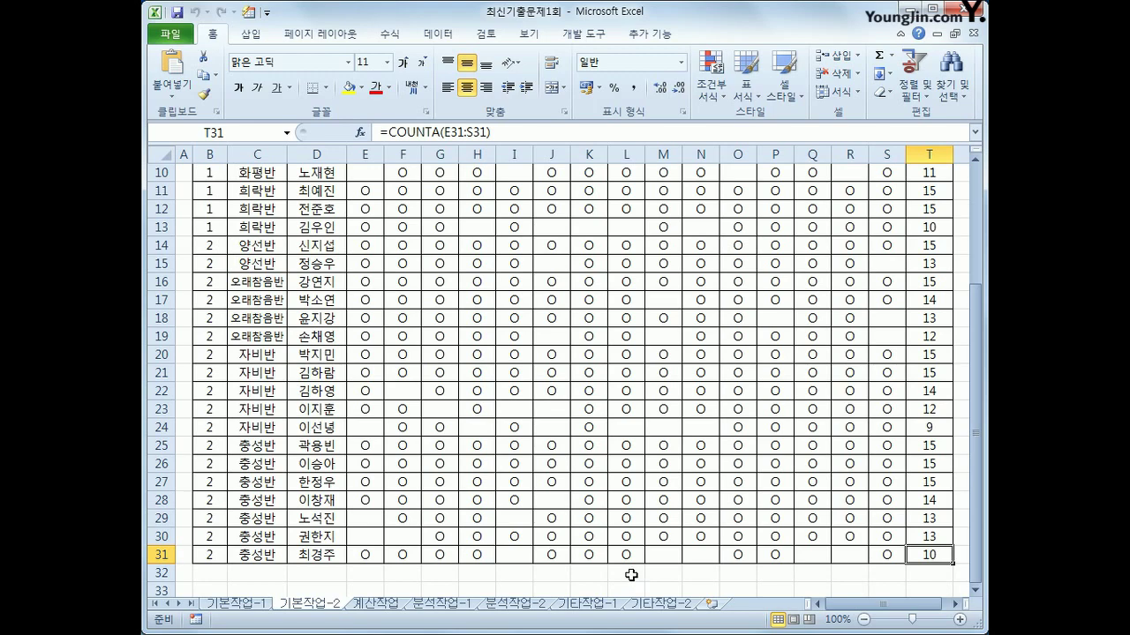
pyautogui.scroll(3, 627, 570)
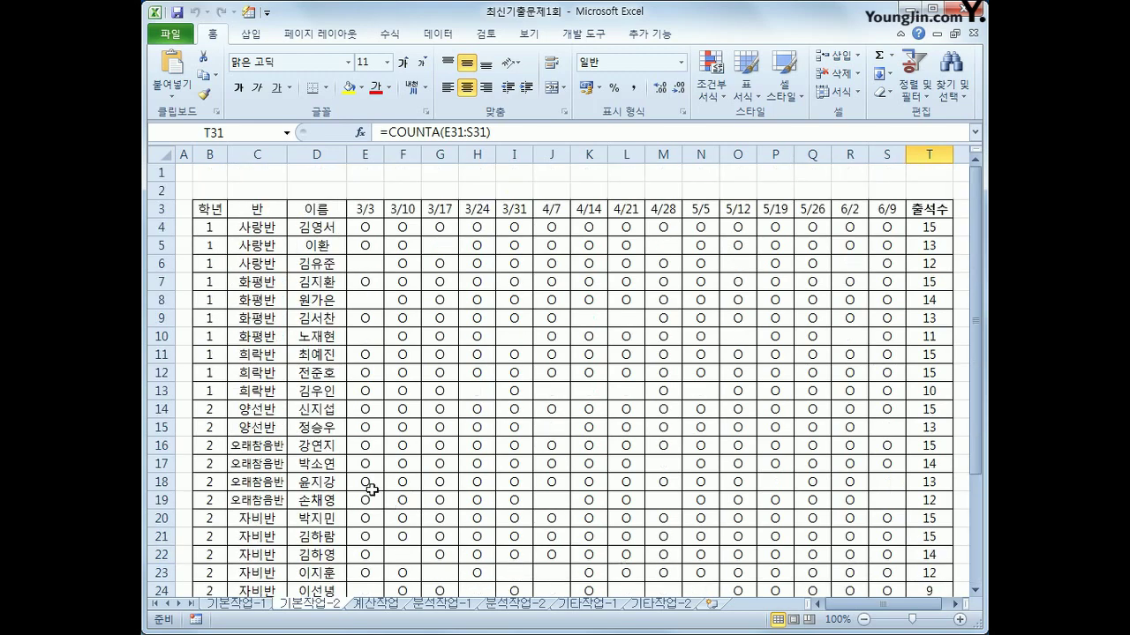
pyautogui.click(936, 209)
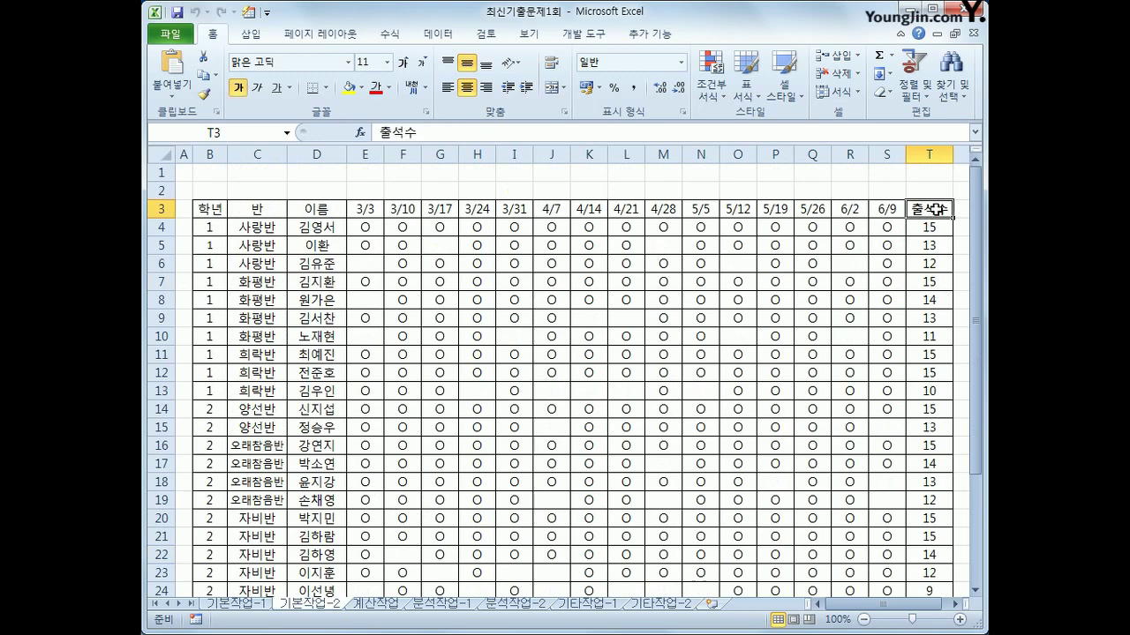
pyautogui.scroll(-5, 256, 481)
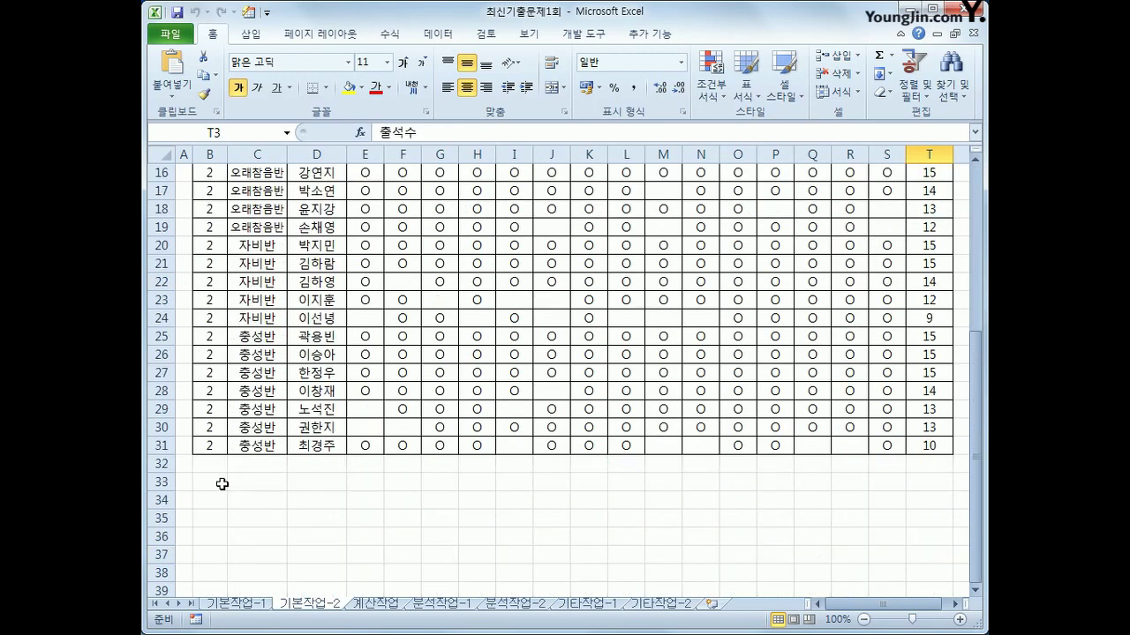
pyautogui.moveTo(820, 604); pyautogui.dragTo(900, 607)
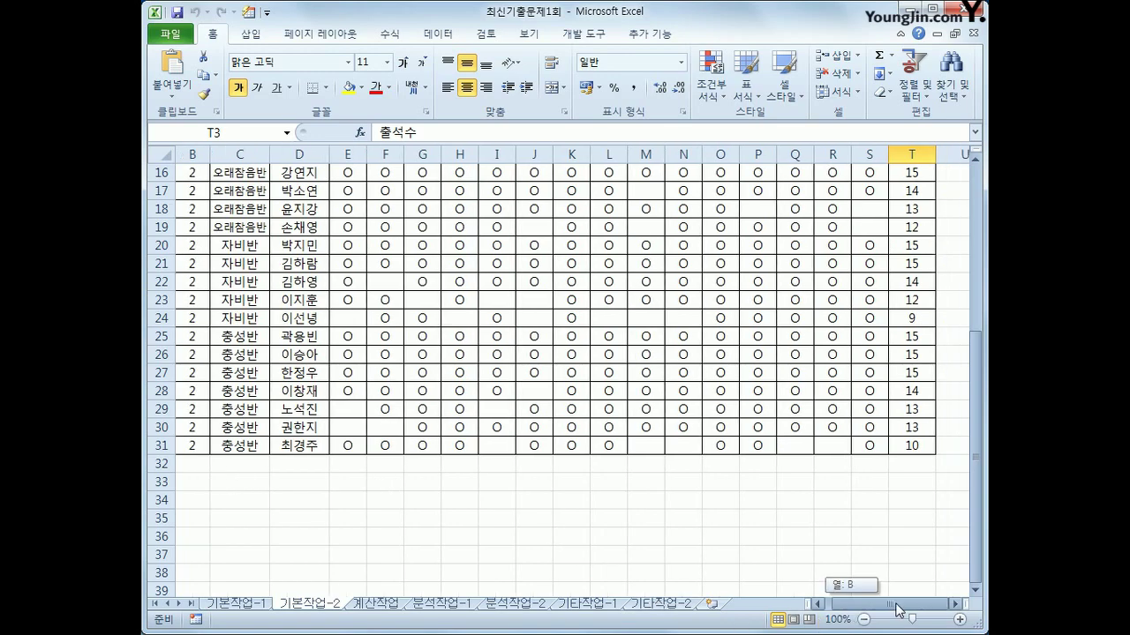
pyautogui.scroll(1, 916, 605)
pyautogui.scroll(4, 915, 605)
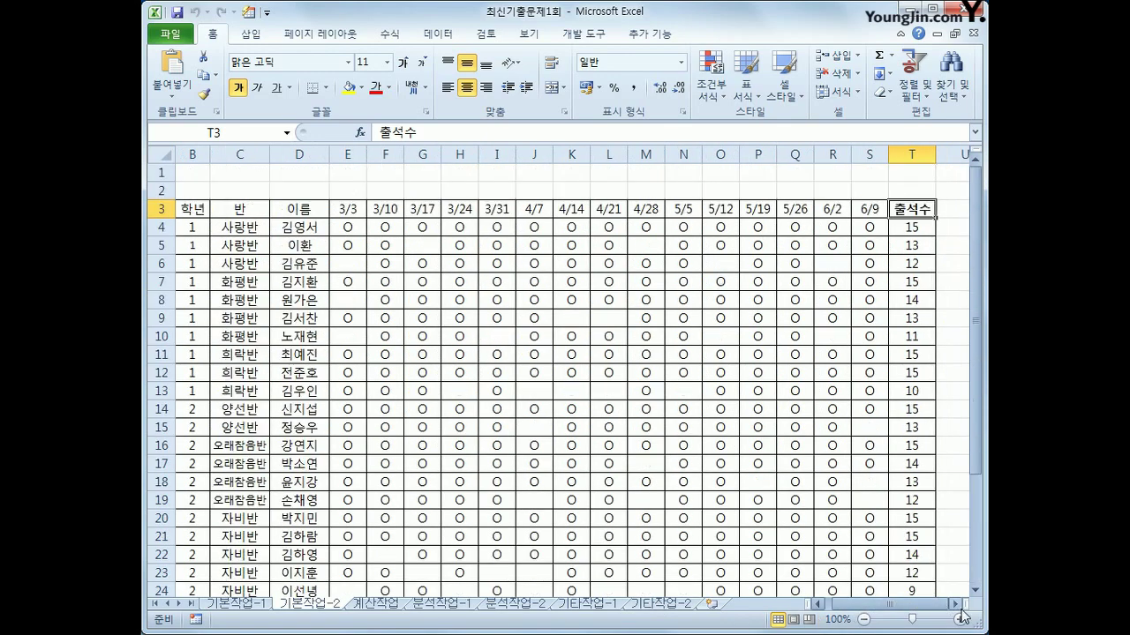
pyautogui.click(956, 605)
pyautogui.click(956, 604)
pyautogui.click(956, 605)
pyautogui.click(863, 214)
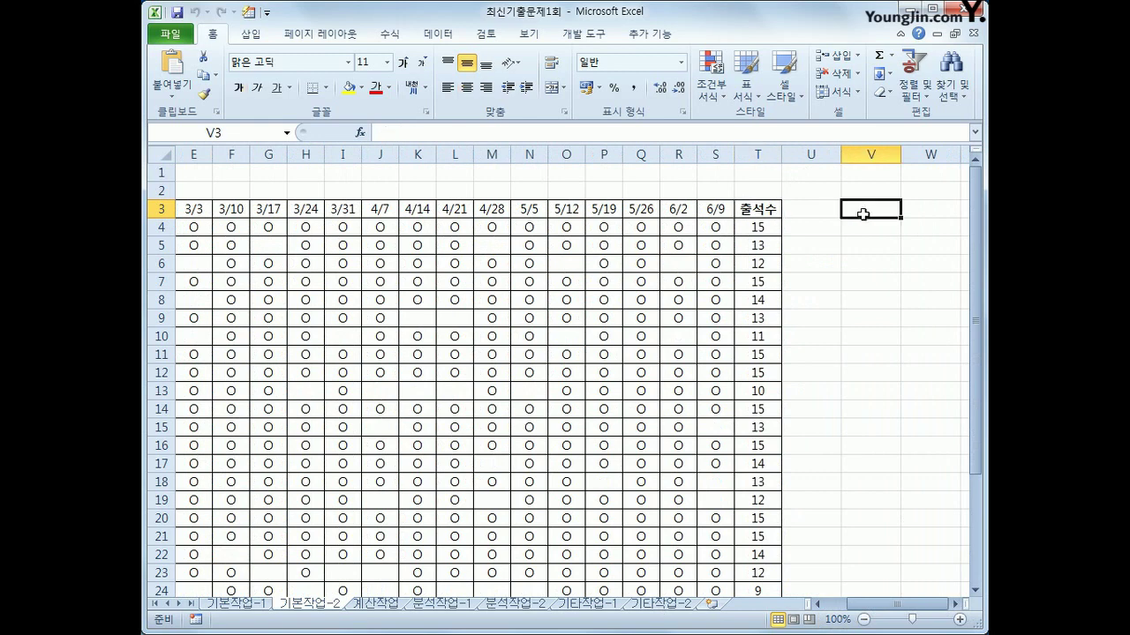
# Enter the heading 조건 in V3 and begin V4's formula =OR(T4<MEDIAN($T$4:$T$31
pyautogui.write('조건')
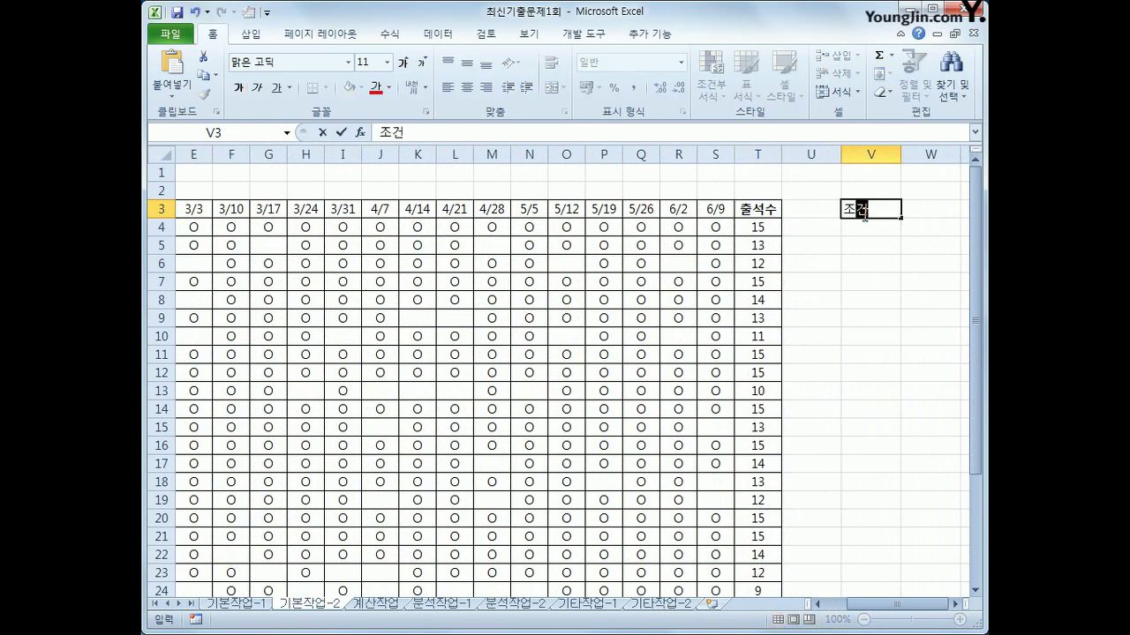
pyautogui.press('Return')
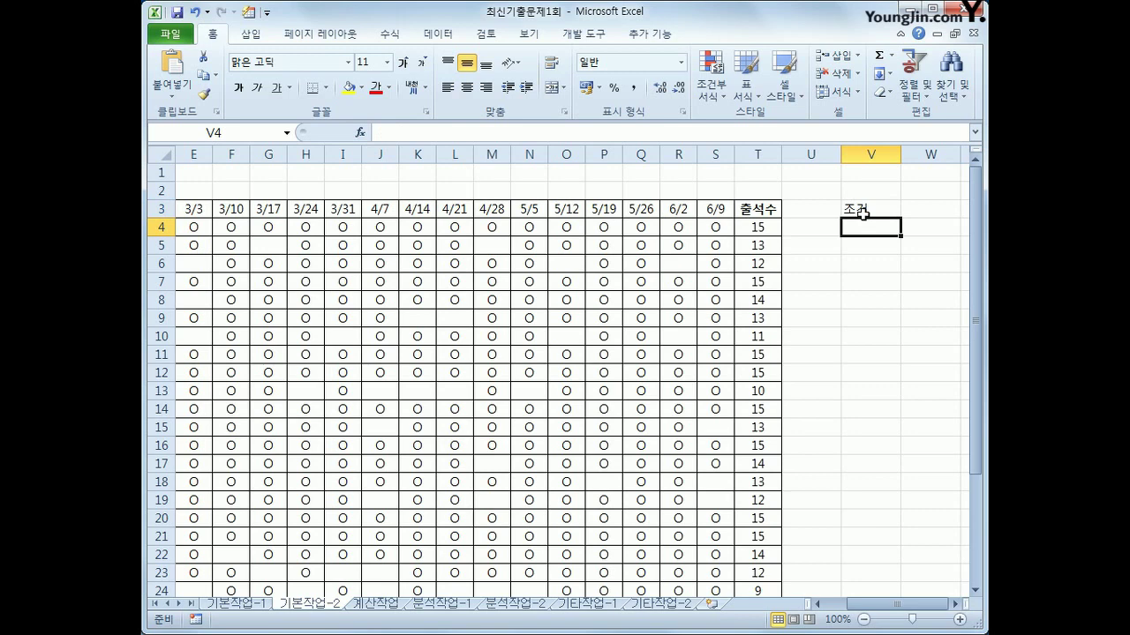
pyautogui.write('=')
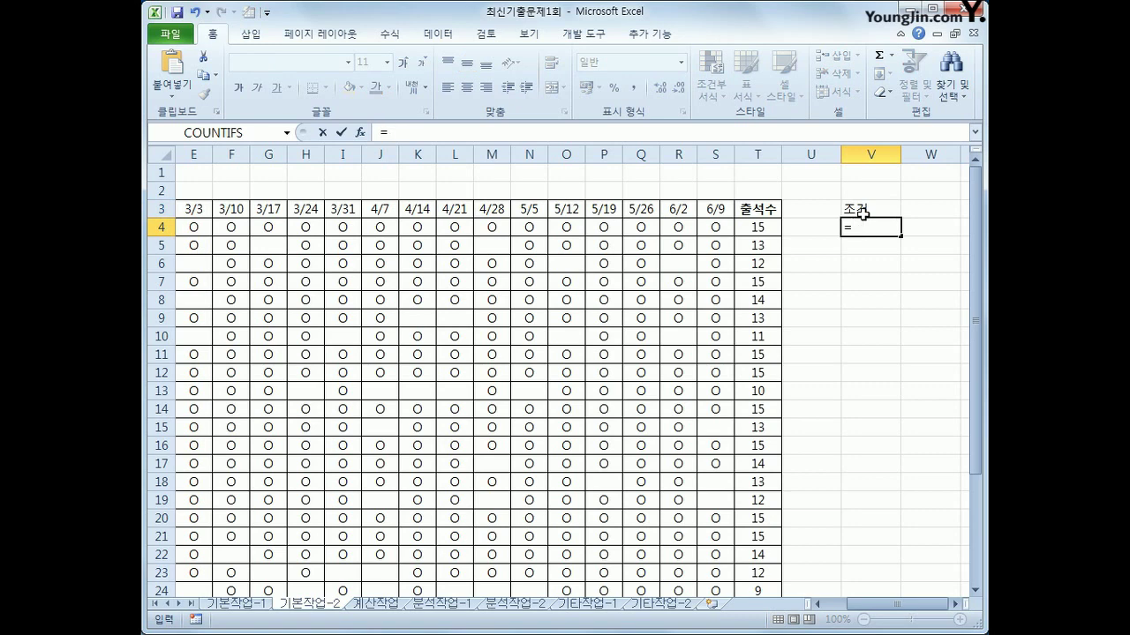
pyautogui.write('or(')
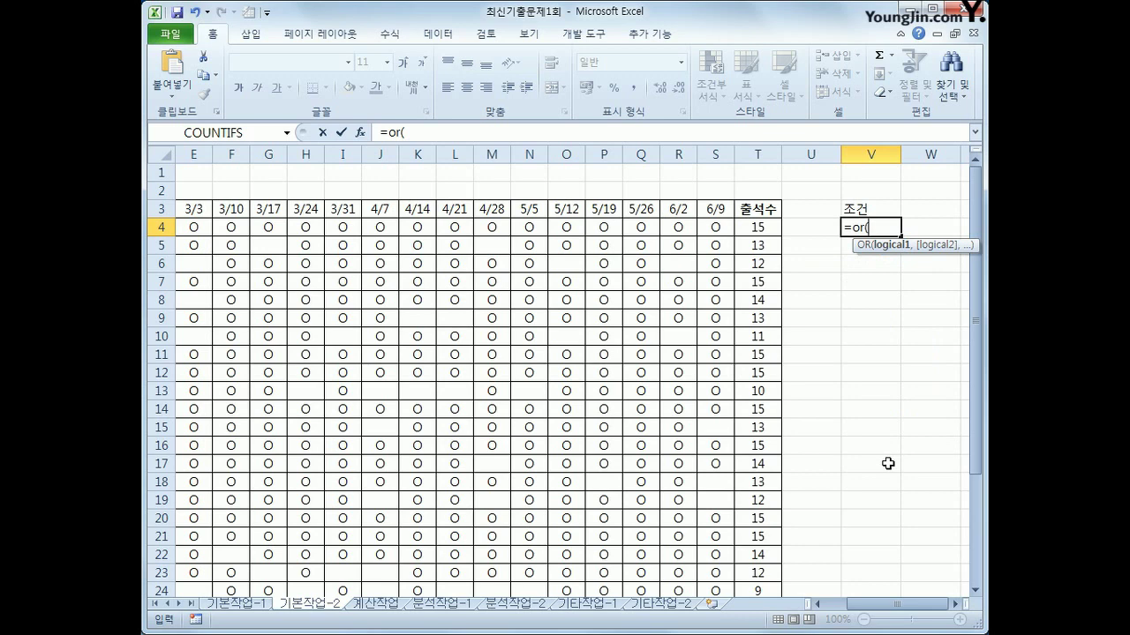
pyautogui.click(751, 228)
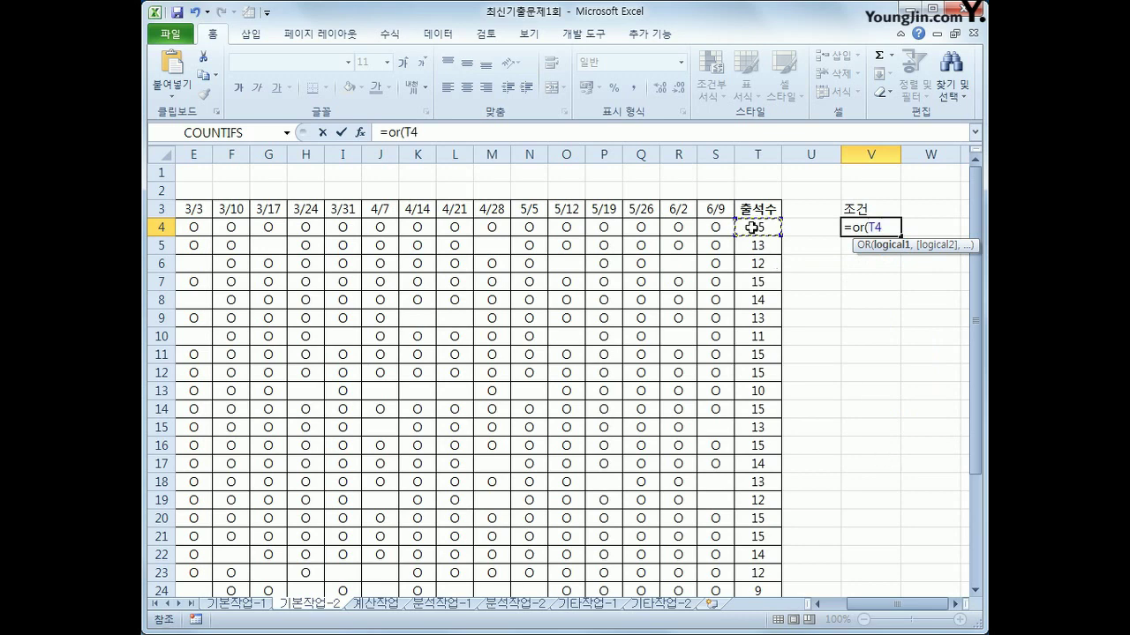
pyautogui.write('<me')
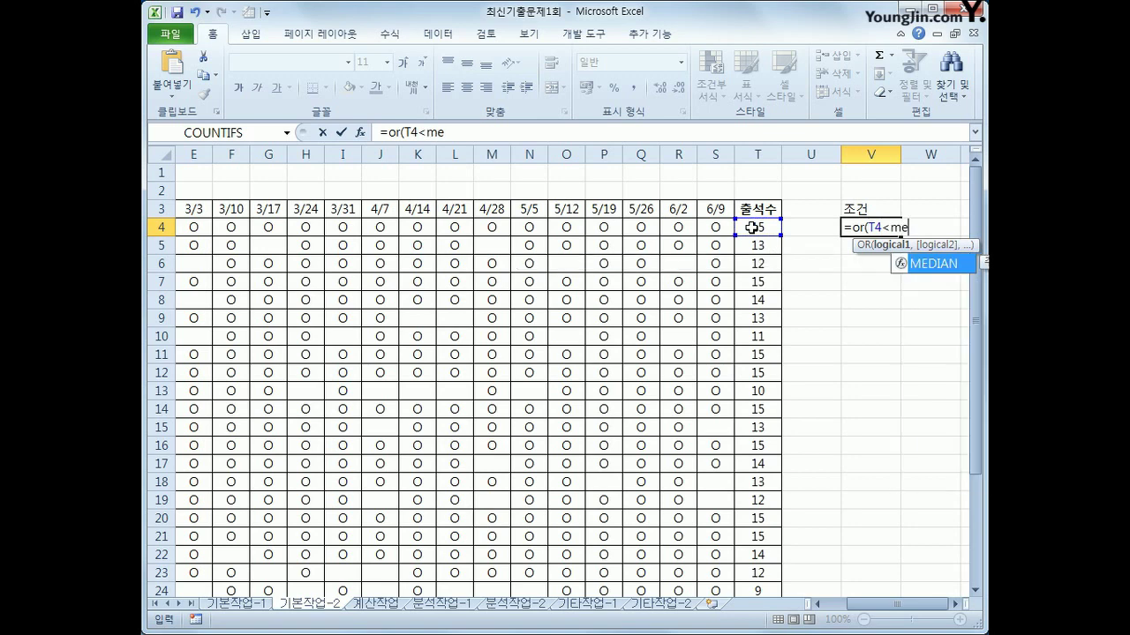
pyautogui.press('Tab')
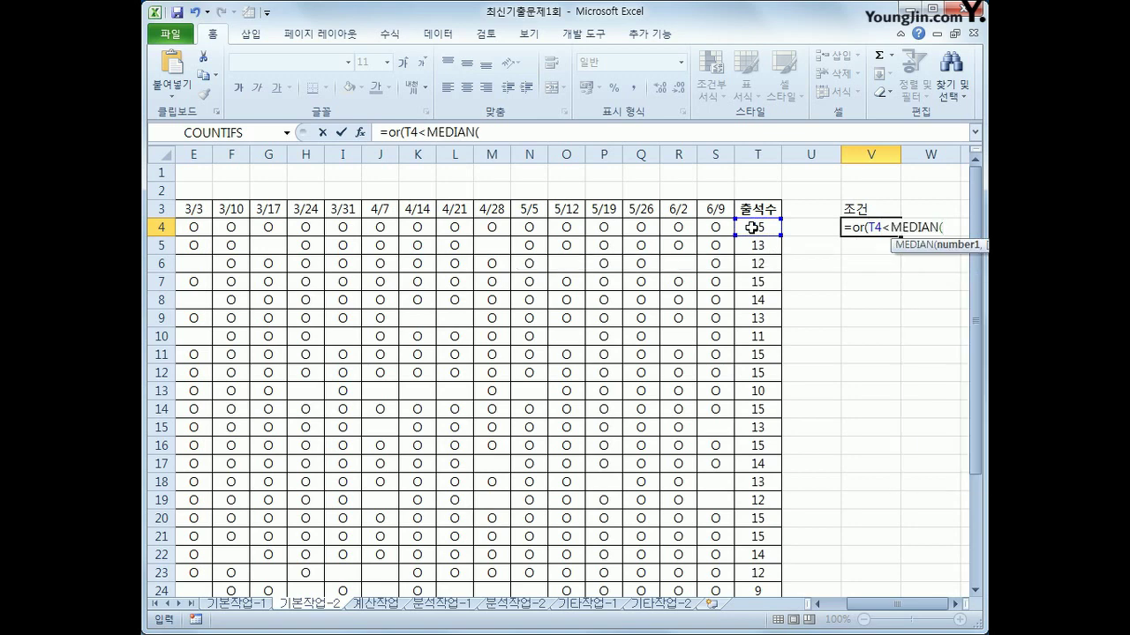
pyautogui.click(751, 227)
pyautogui.moveTo(751, 228); pyautogui.dragTo(764, 580)
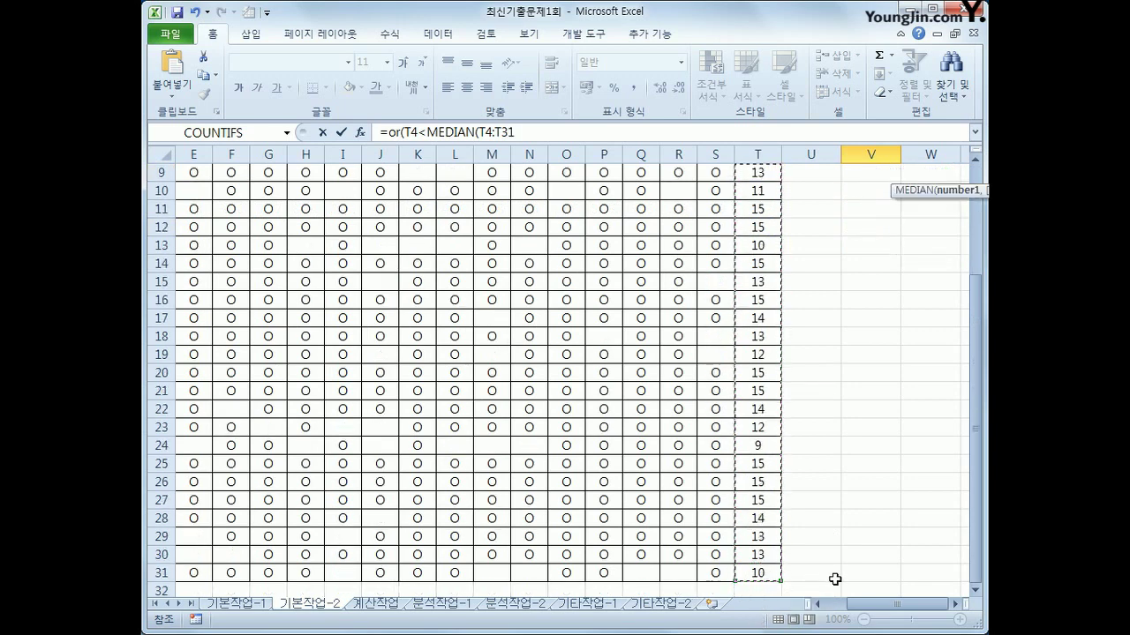
pyautogui.scroll(3, 850, 580)
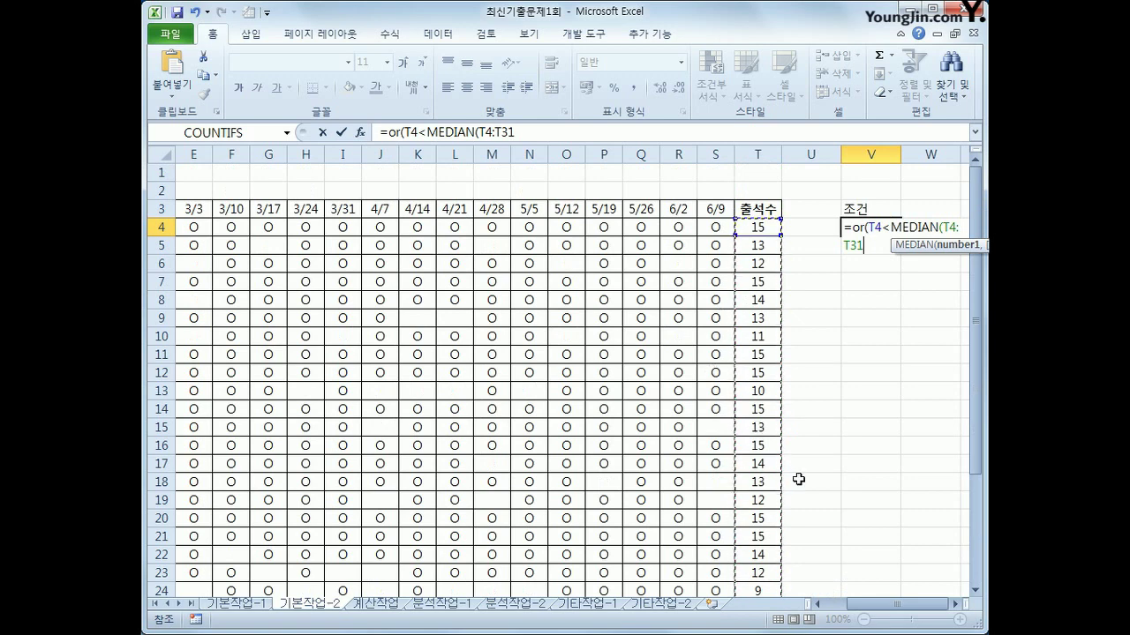
pyautogui.press('F4')
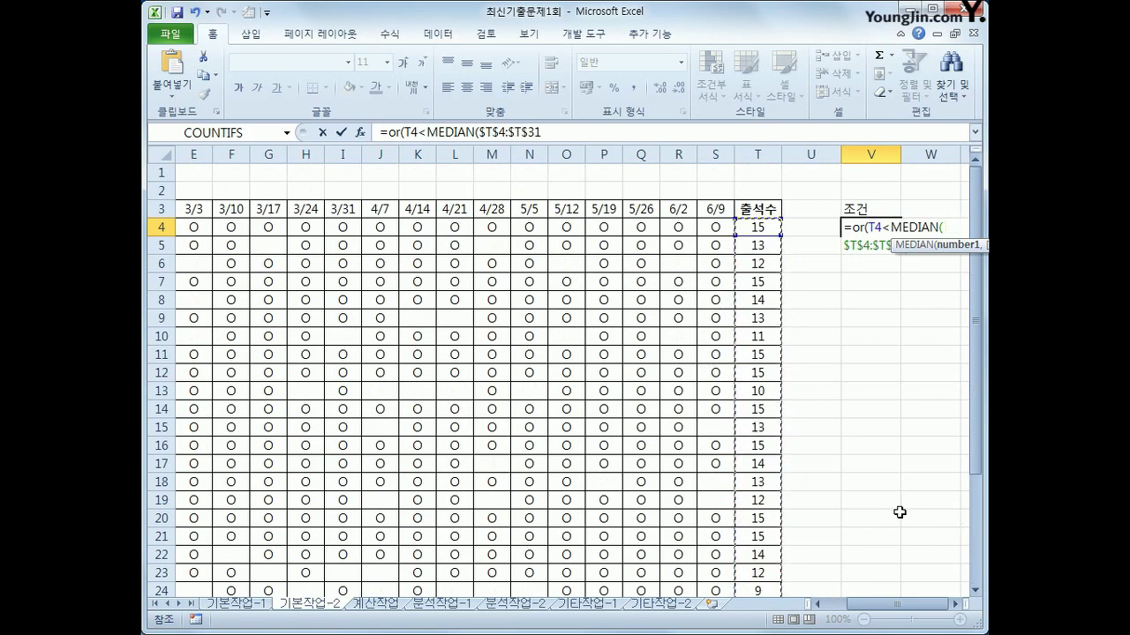
# Finish V4 as =OR(T4<MEDIAN($T$4:$T$31),ISBLANK(S4)), which evaluates to FALSE
pyautogui.write('),')
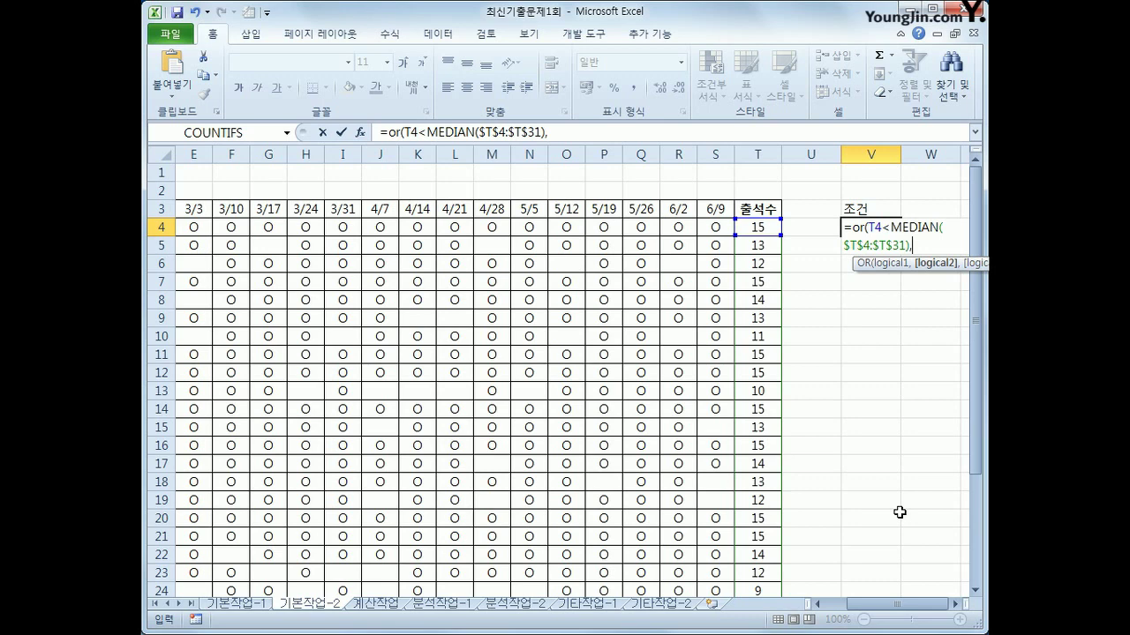
pyautogui.write('isb')
pyautogui.press('Tab')
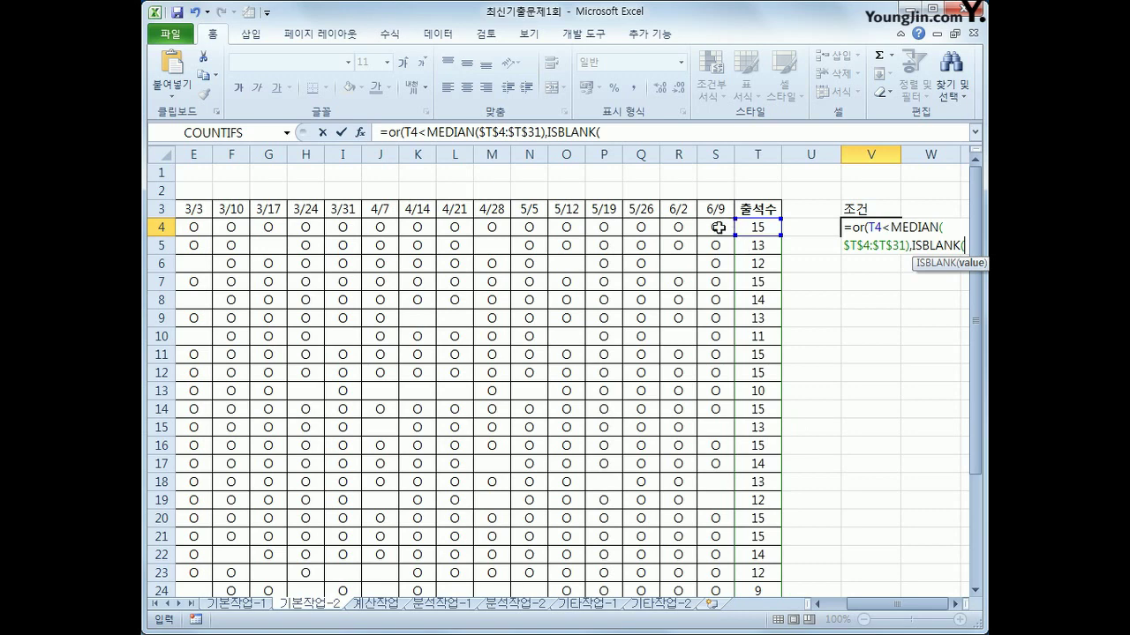
pyautogui.click(717, 227)
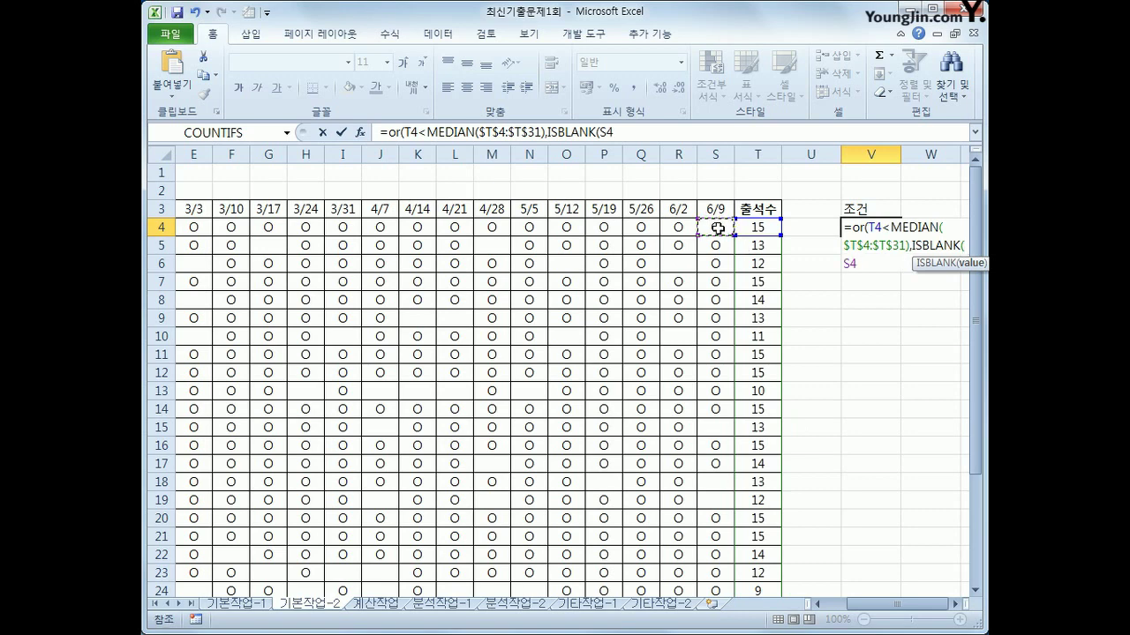
pyautogui.moveTo(718, 228); pyautogui.dragTo(714, 228)
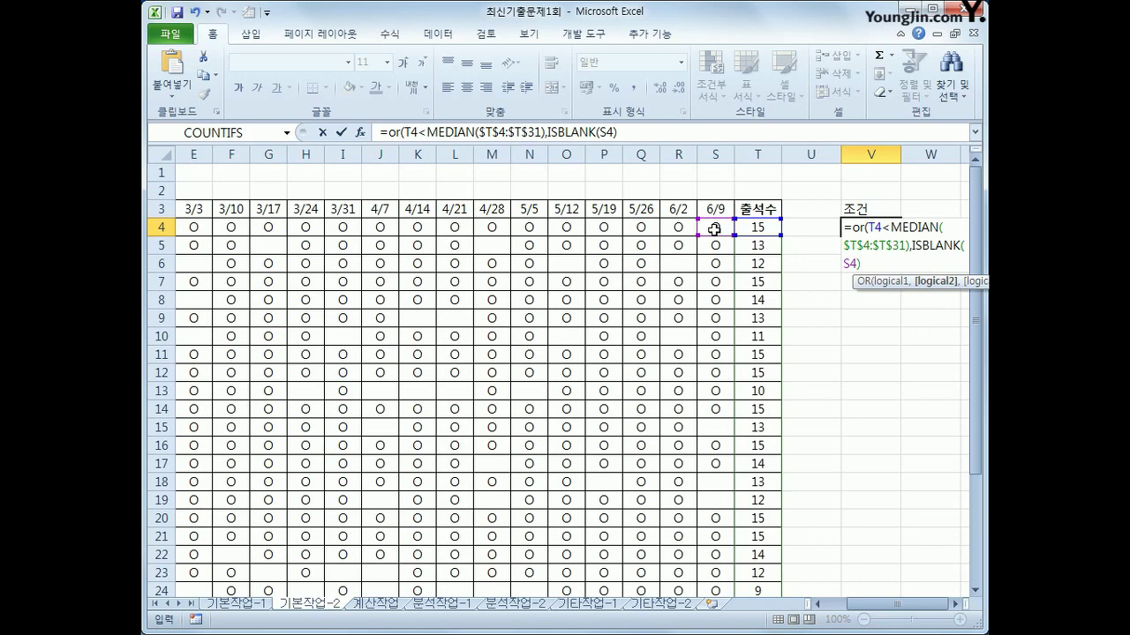
pyautogui.write(')')
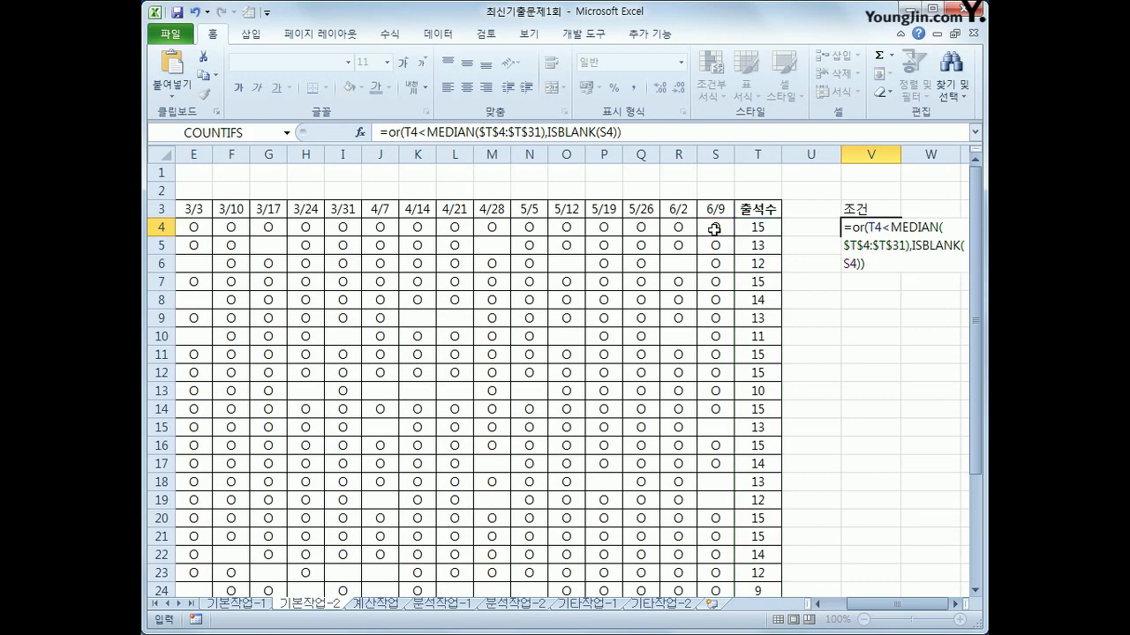
pyautogui.press('Return')
pyautogui.click(880, 229)
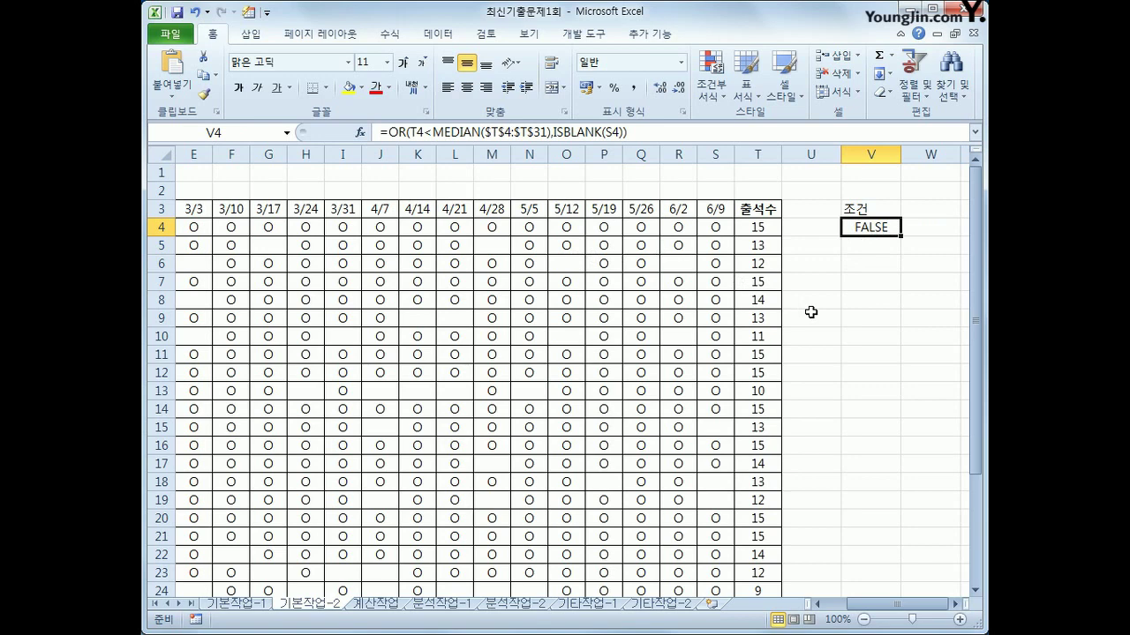
# Copy the 학년, 반, 이름, 6/9 and 출석수 header cells together
pyautogui.moveTo(931, 605); pyautogui.dragTo(909, 606)
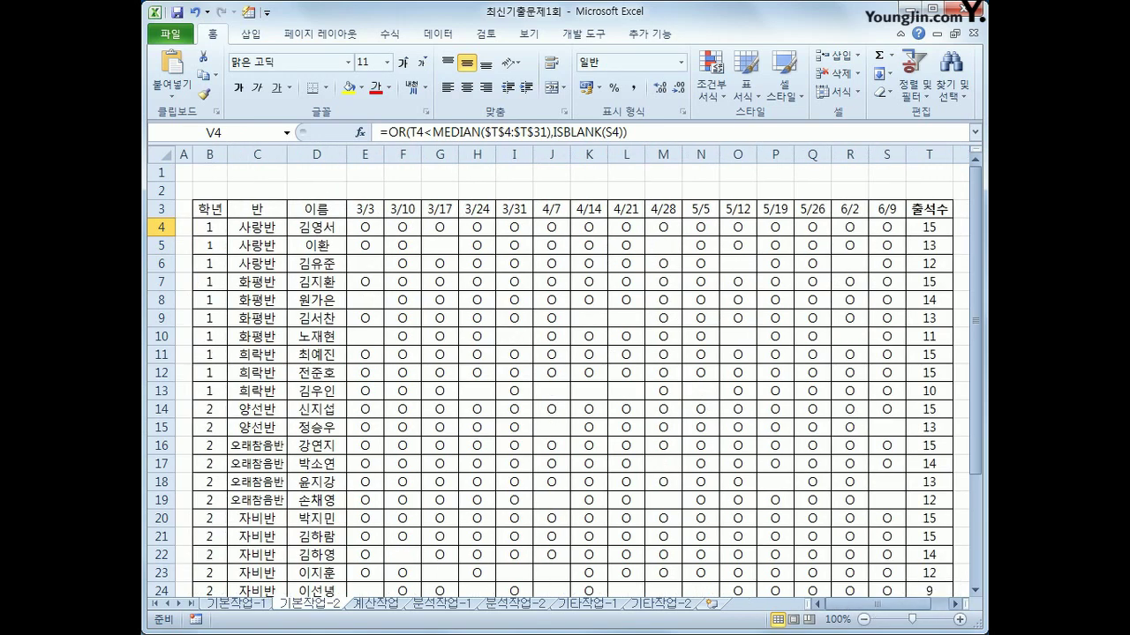
pyautogui.click(220, 211)
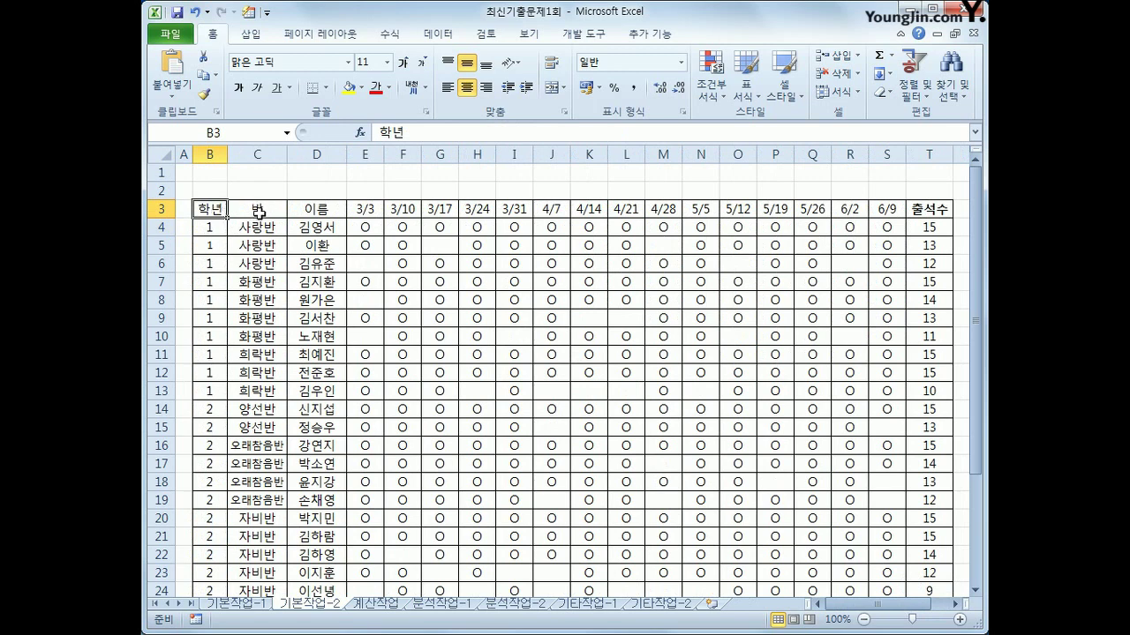
pyautogui.keyDown('ctrl'); pyautogui.click(258, 213); pyautogui.keyUp('ctrl')
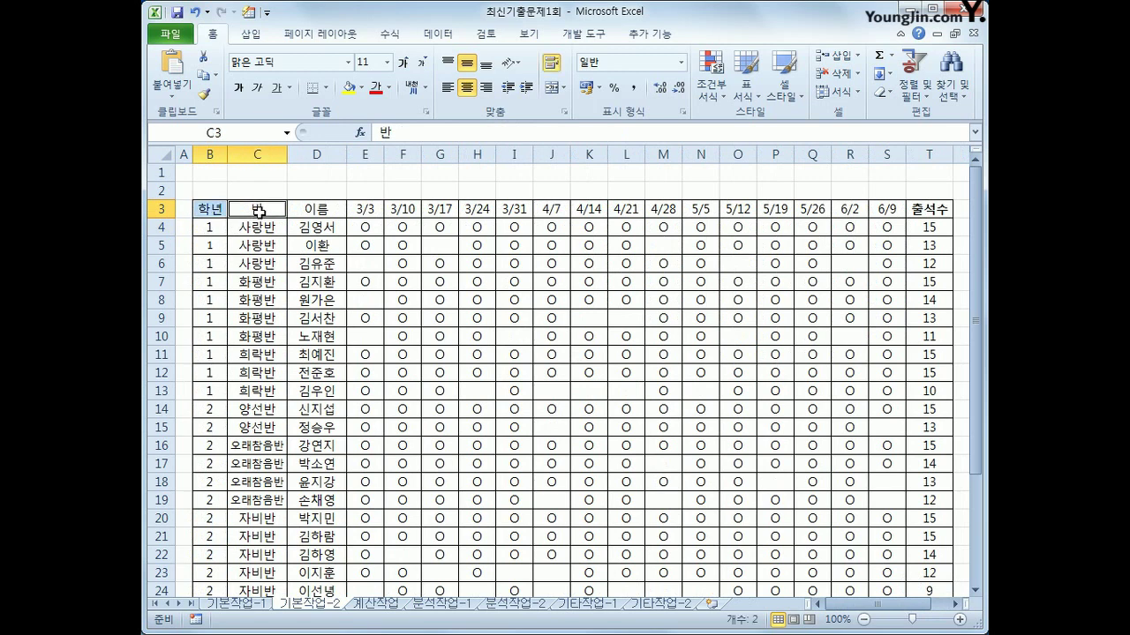
pyautogui.keyDown('ctrl'); pyautogui.click(316, 214); pyautogui.keyUp('ctrl')
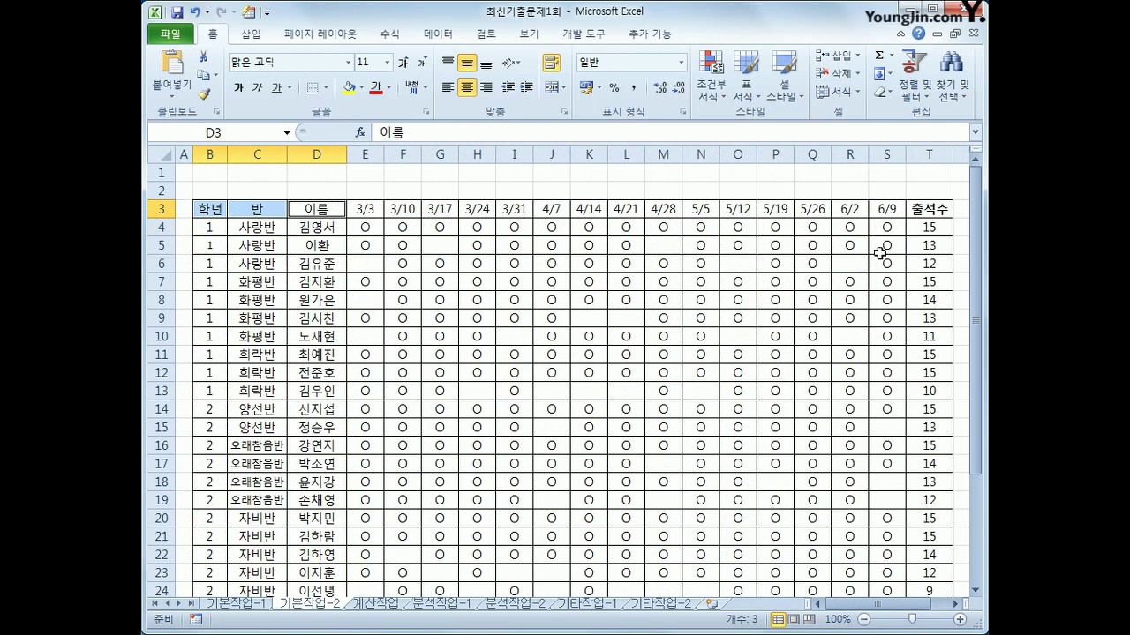
pyautogui.keyDown('ctrl'); pyautogui.click(889, 213); pyautogui.keyUp('ctrl')
pyautogui.keyDown('ctrl'); pyautogui.click(918, 210); pyautogui.keyUp('ctrl')
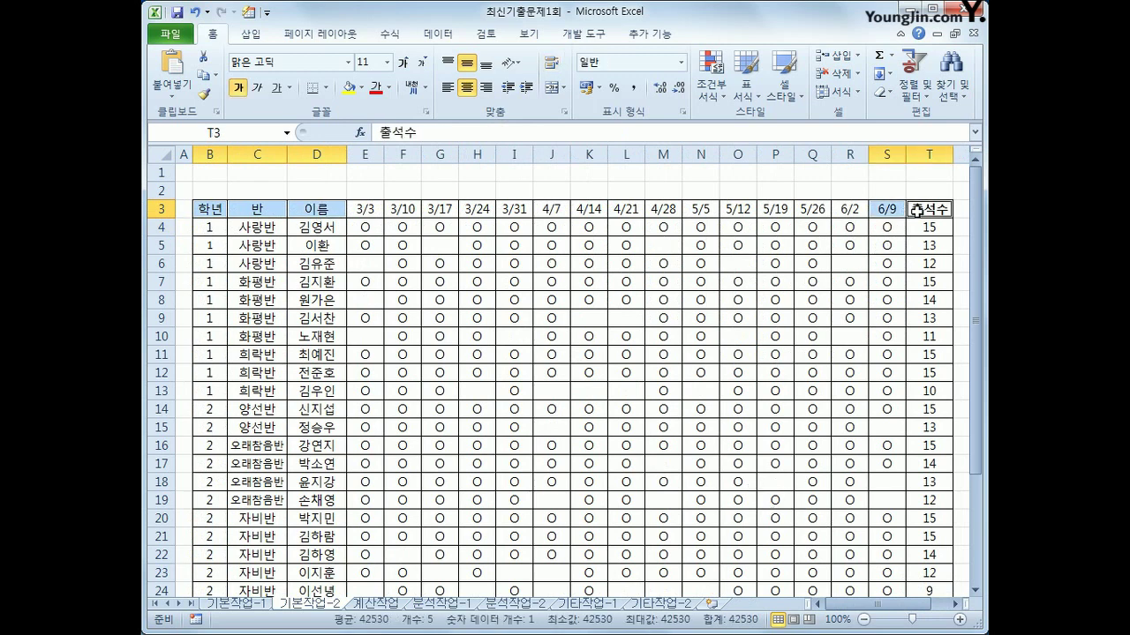
pyautogui.hotkey('ctrl', 'c')
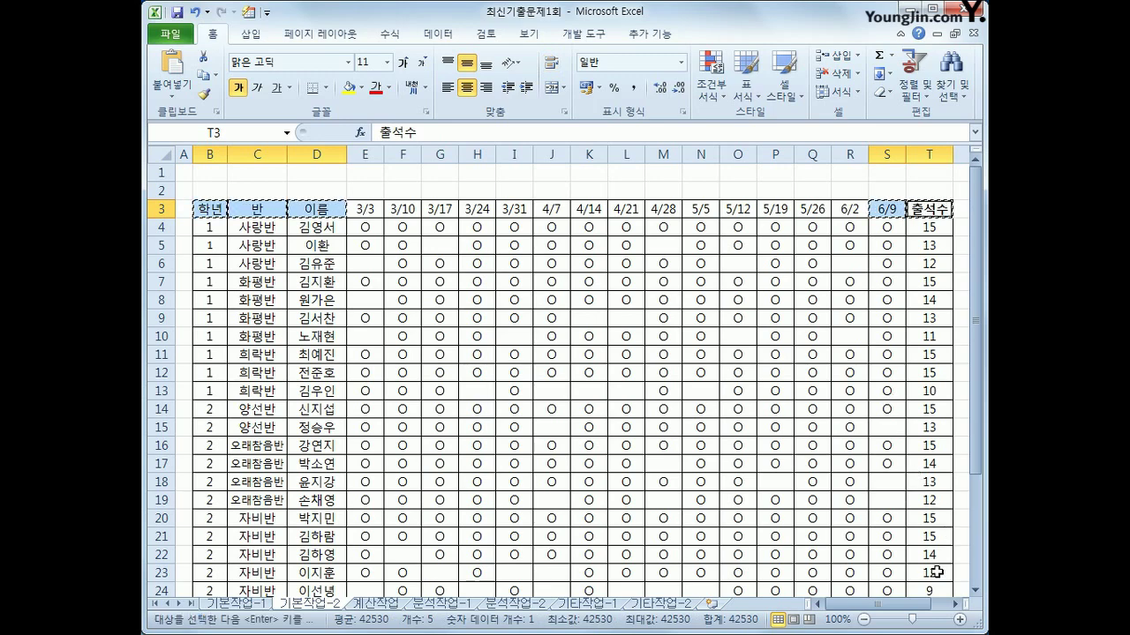
# Paste the copied headers into X3:AB3 as filter output columns
pyautogui.click(955, 605)
pyautogui.click(955, 605)
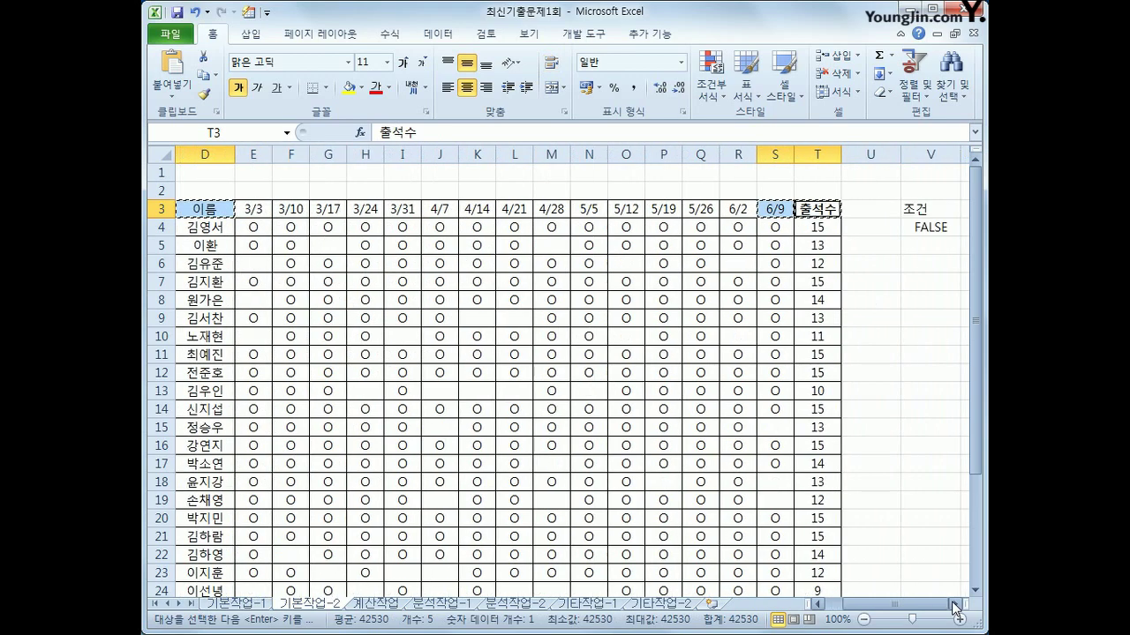
pyautogui.click(955, 605)
pyautogui.click(955, 604)
pyautogui.click(873, 209)
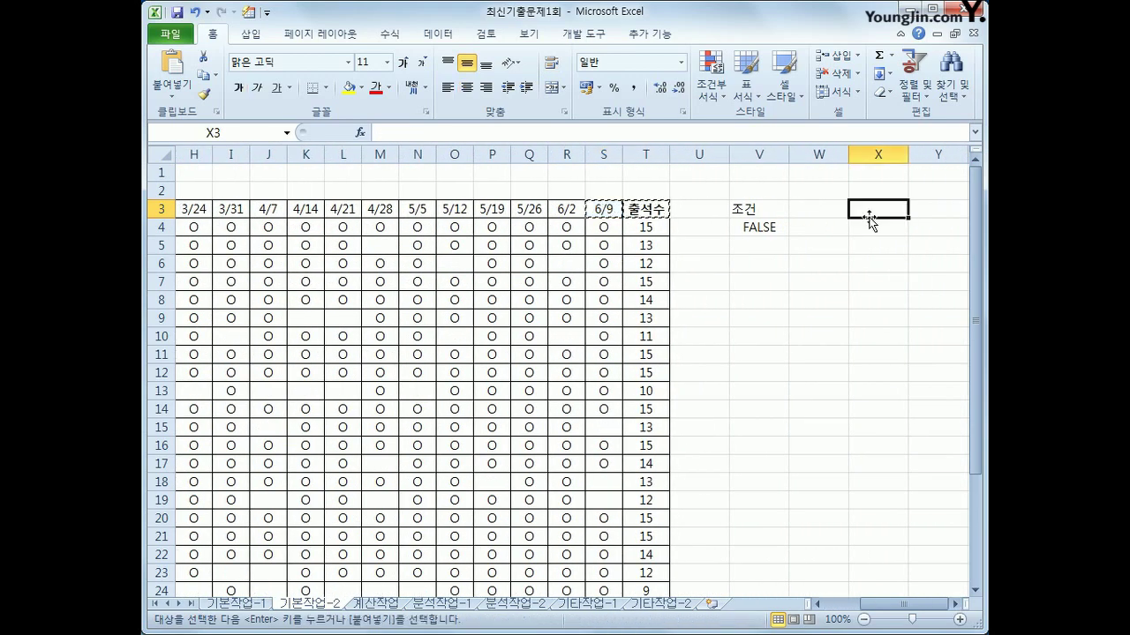
pyautogui.hotkey('ctrl', 'v')
pyautogui.click(957, 605)
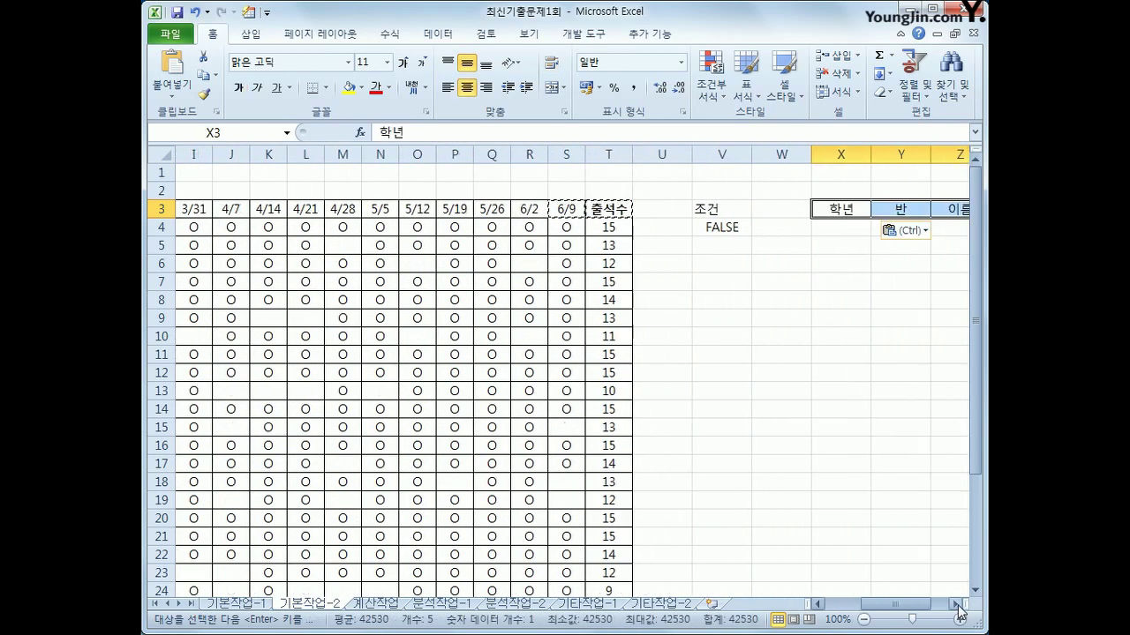
pyautogui.click(956, 605)
pyautogui.click(956, 605)
pyautogui.click(956, 605)
pyautogui.click(956, 605)
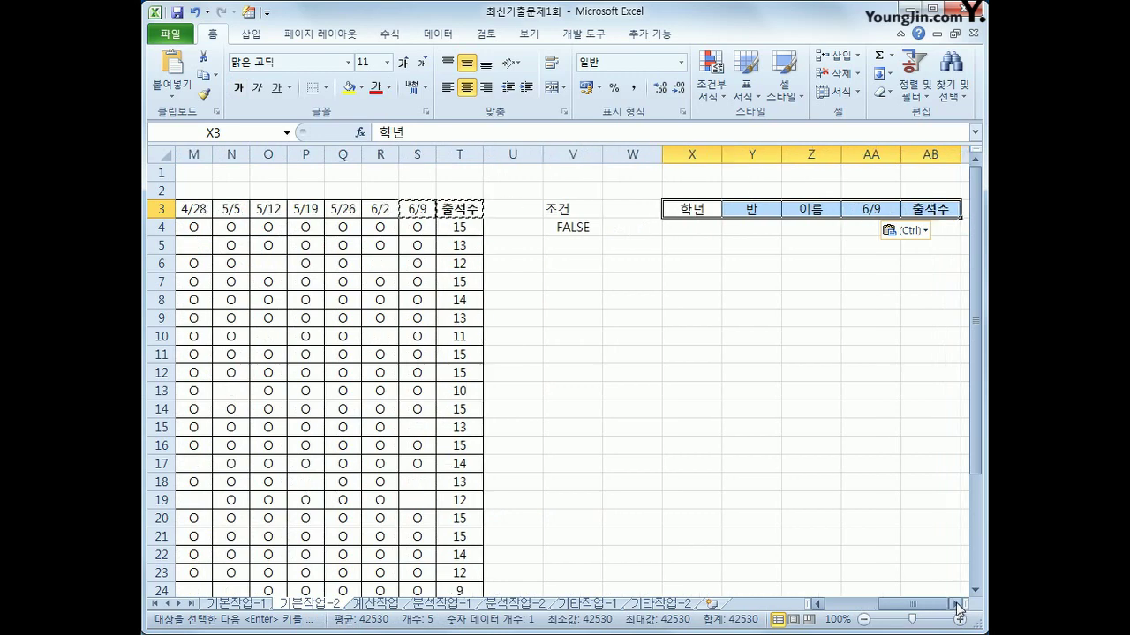
pyautogui.click(309, 264)
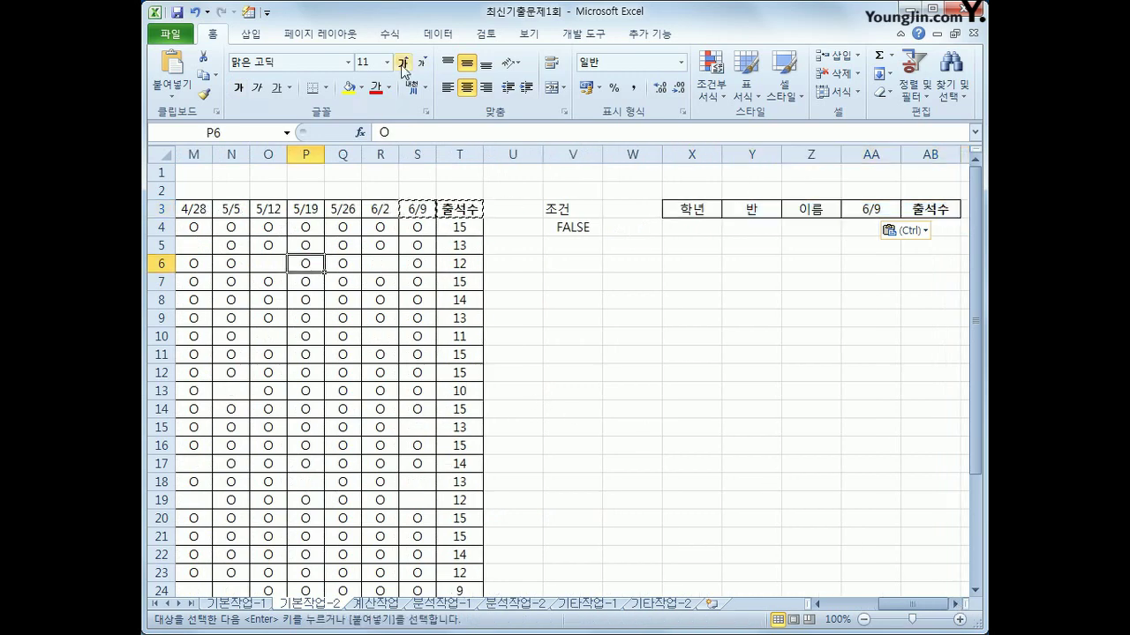
# Run Advanced Filter on B3:T31 with criteria V3:V4, copying matching records to X3:AB3
pyautogui.click(434, 35)
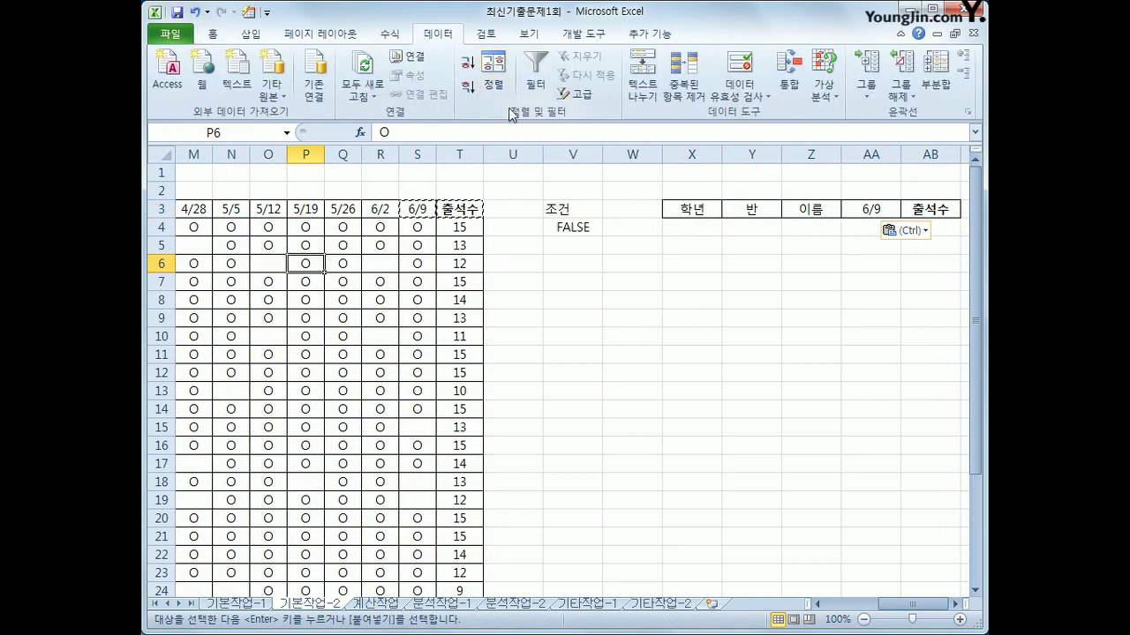
pyautogui.click(583, 94)
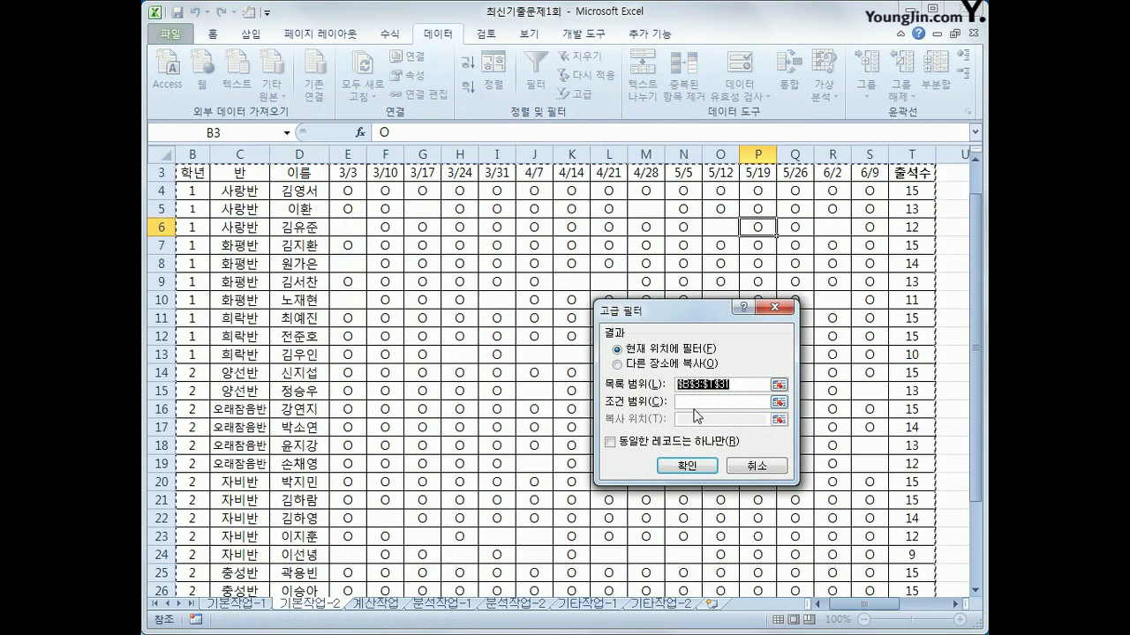
pyautogui.press('Tab')
pyautogui.moveTo(889, 609); pyautogui.dragTo(922, 609)
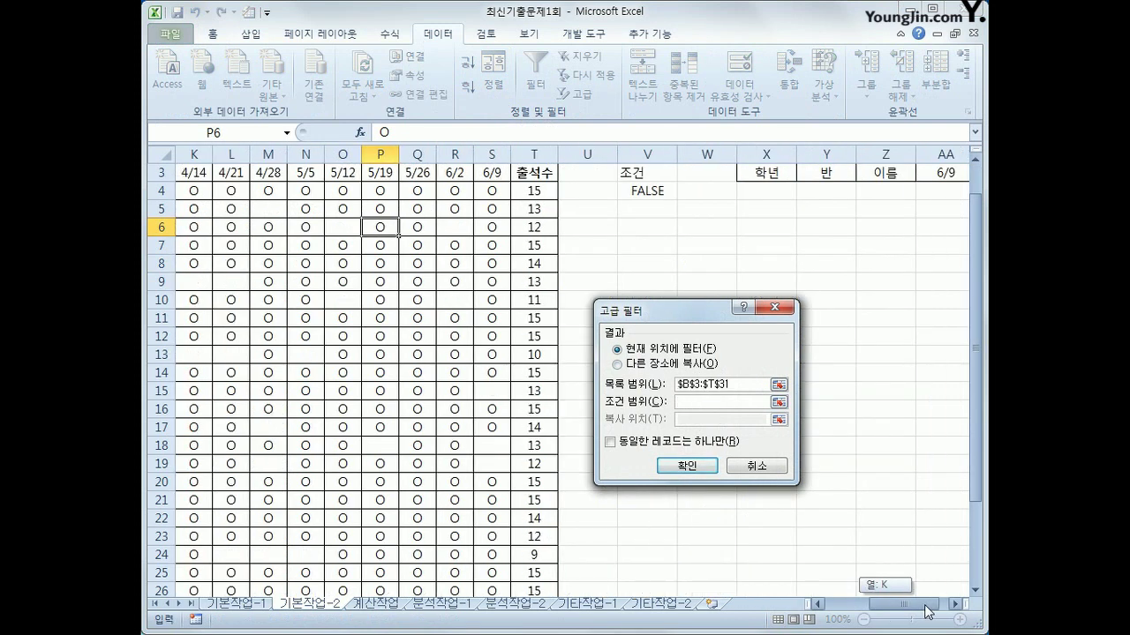
pyautogui.moveTo(647, 173); pyautogui.dragTo(647, 190)
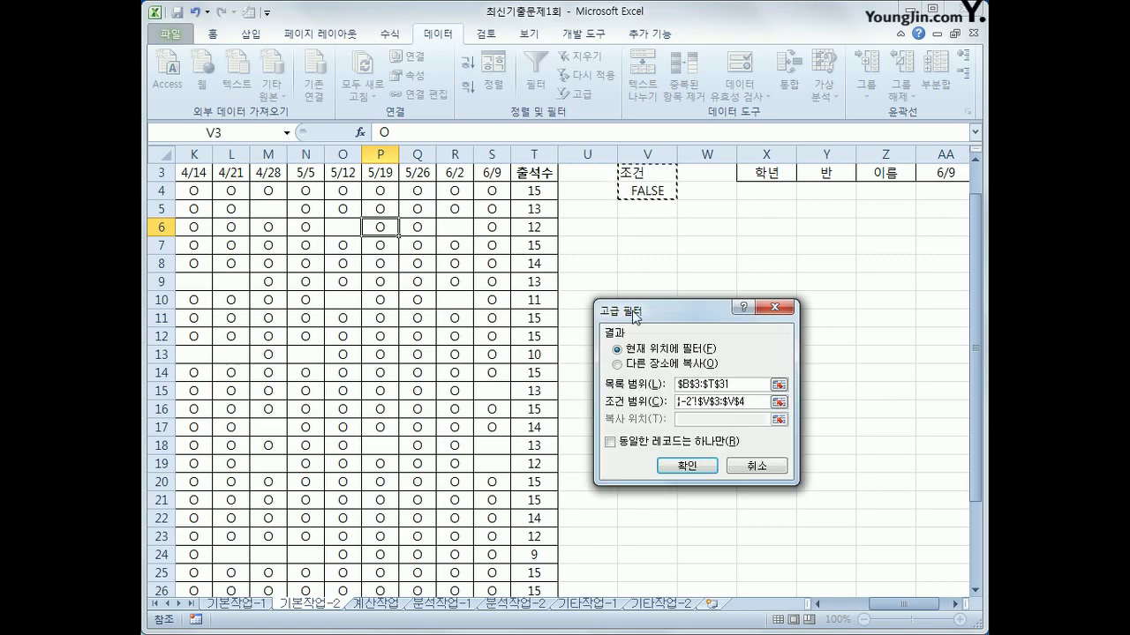
pyautogui.click(637, 365)
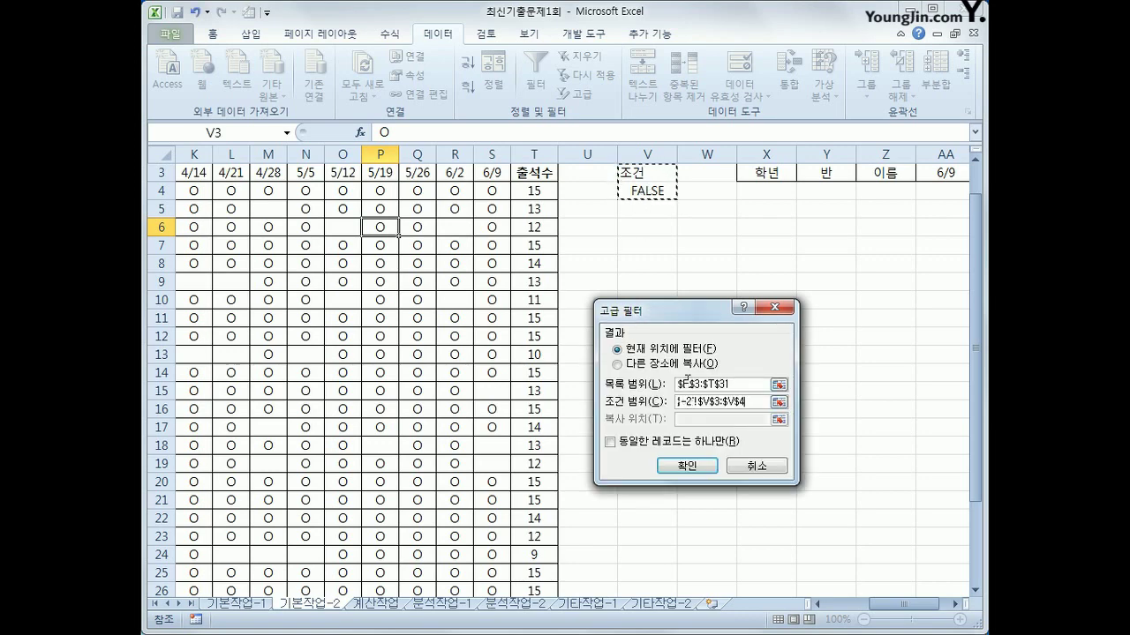
pyautogui.click(706, 421)
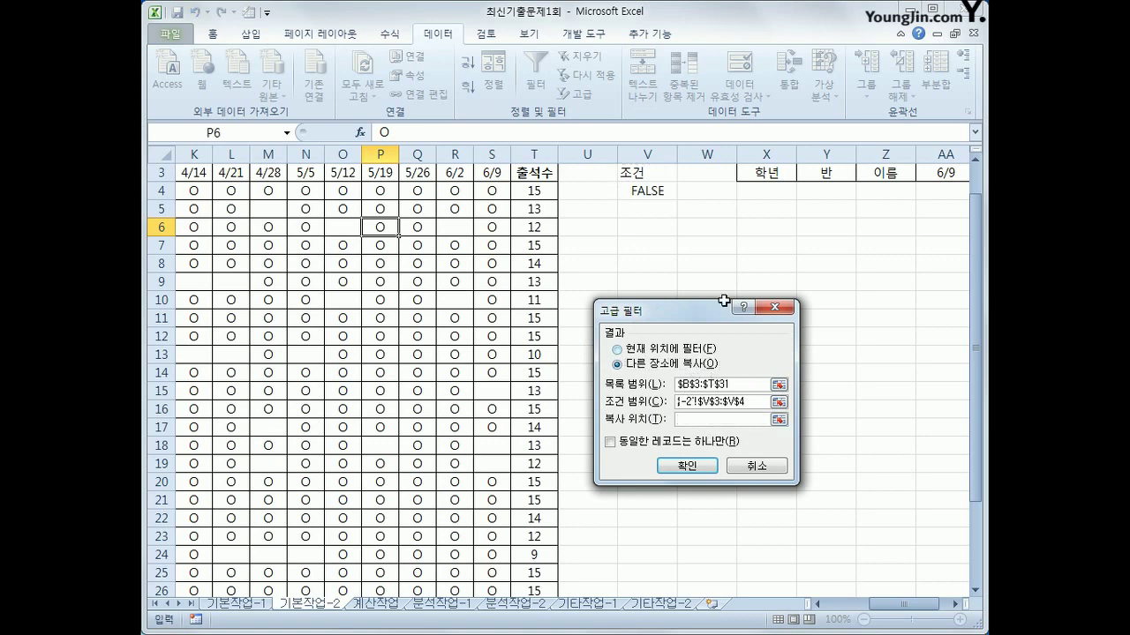
pyautogui.moveTo(757, 173); pyautogui.dragTo(938, 170)
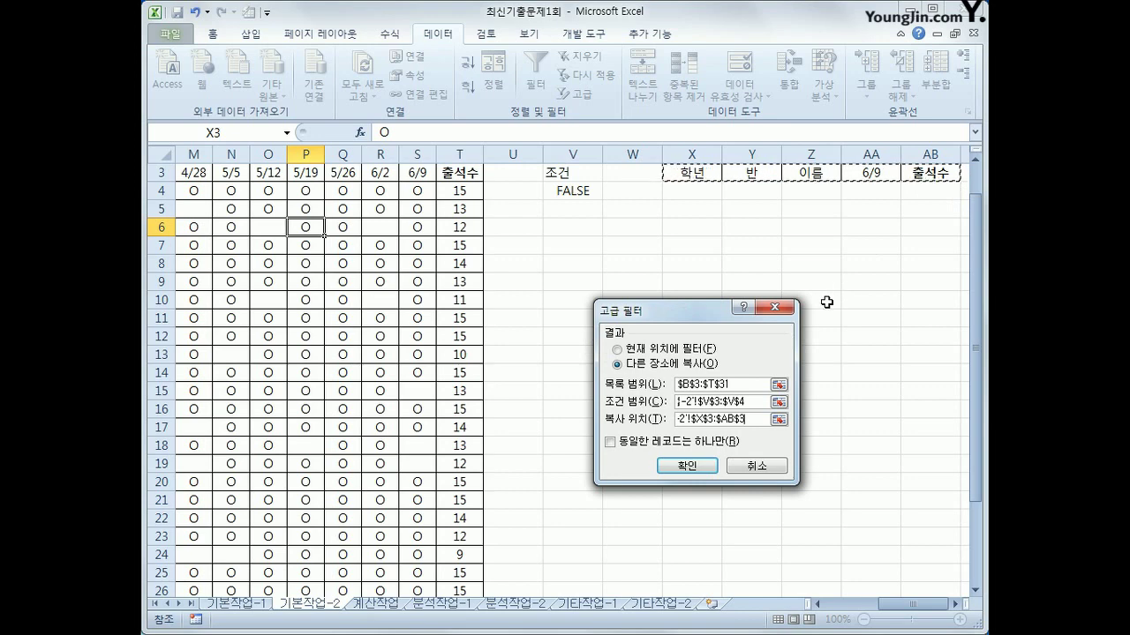
pyautogui.click(699, 468)
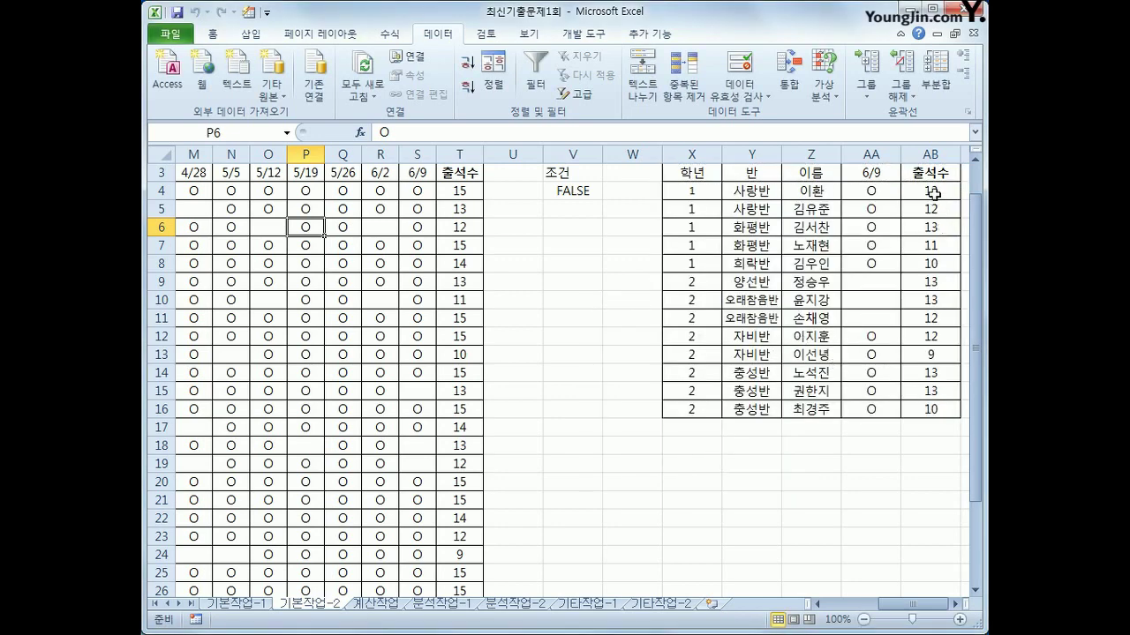
pyautogui.moveTo(935, 192); pyautogui.dragTo(947, 412)
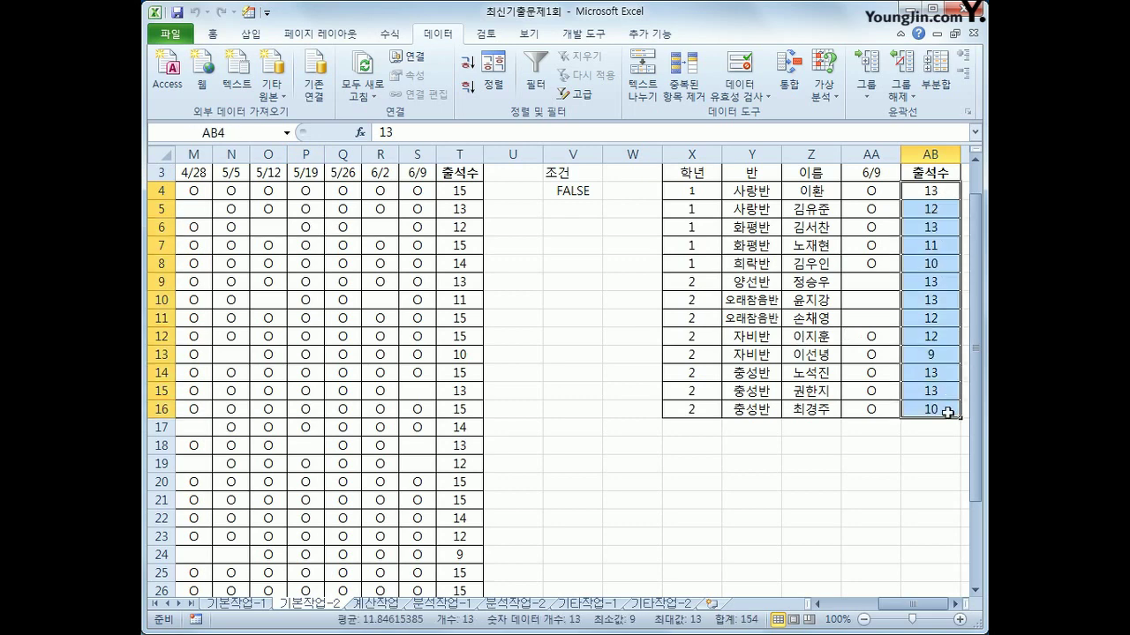
pyautogui.moveTo(875, 285); pyautogui.dragTo(884, 319)
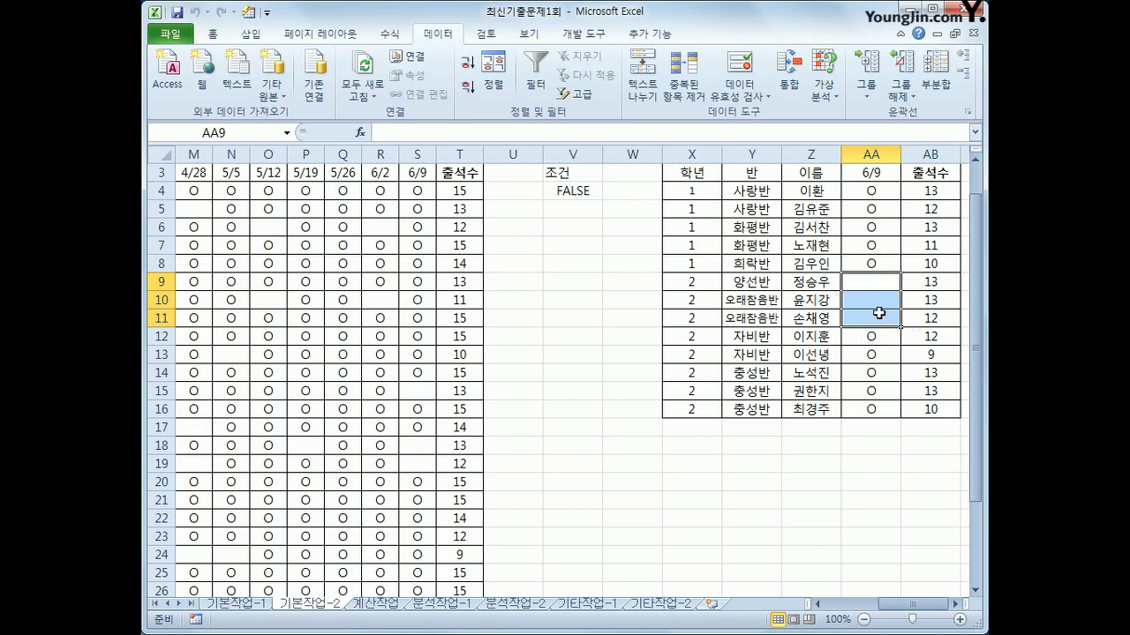
pyautogui.click(534, 264)
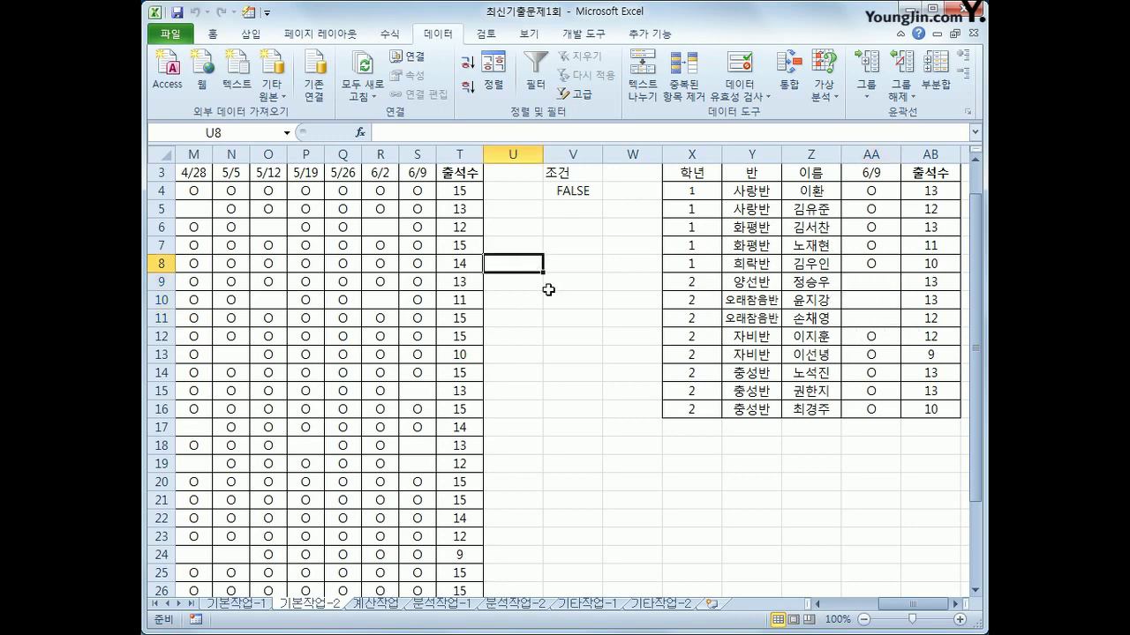
pyautogui.write('=med')
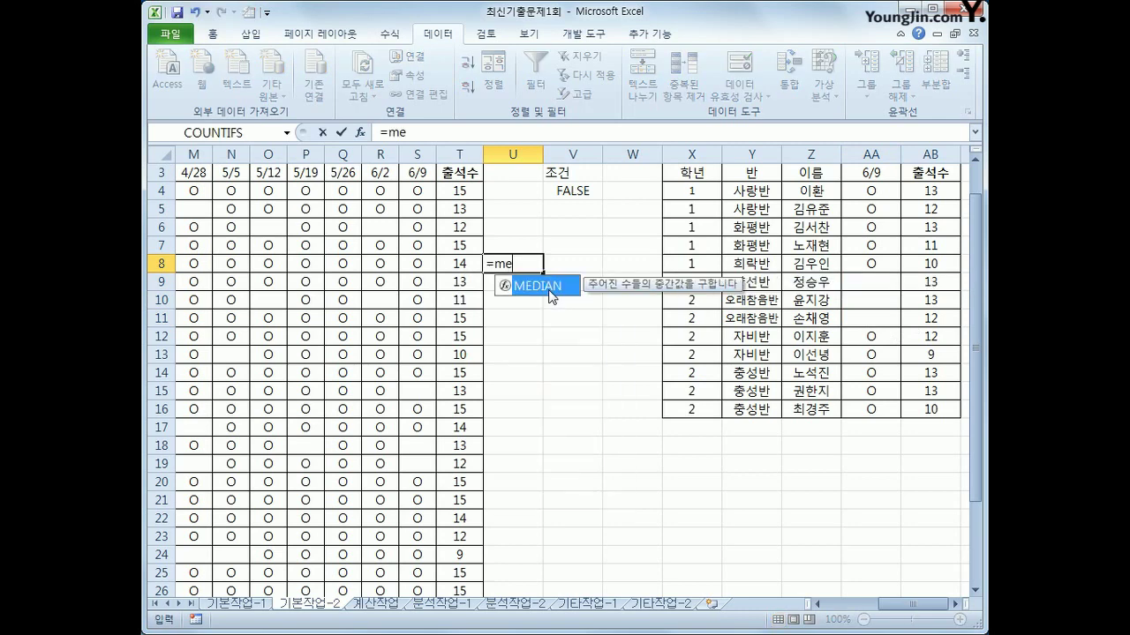
pyautogui.press('Tab')
pyautogui.moveTo(458, 191); pyautogui.dragTo(466, 557)
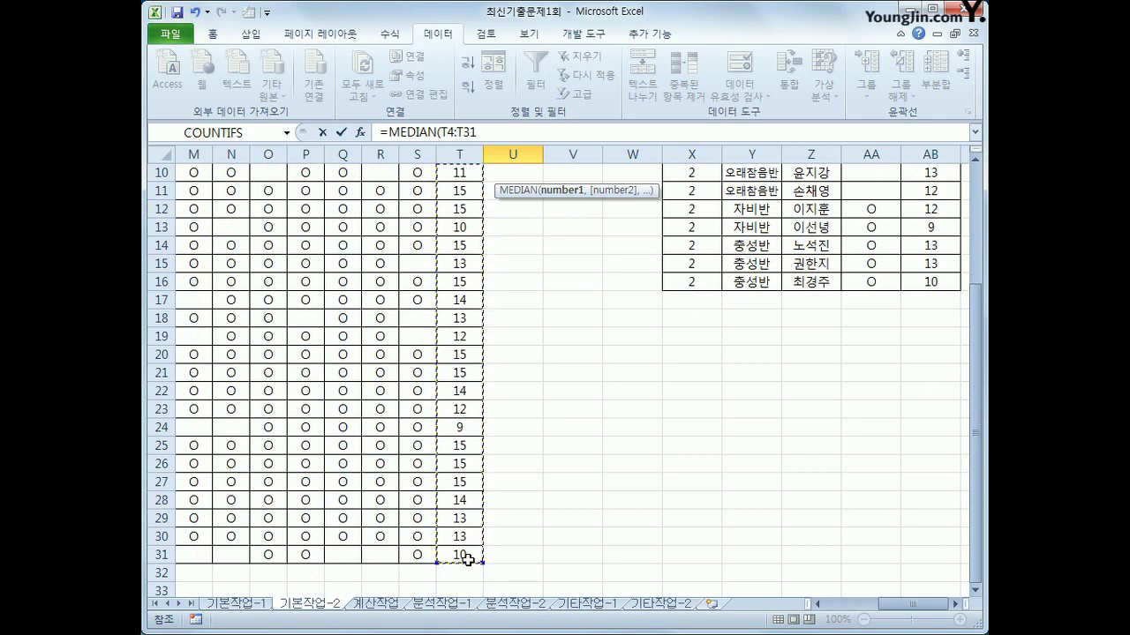
pyautogui.write(')')
pyautogui.press('Return')
pyautogui.press('Up')
pyautogui.press('Up')
pyautogui.press('Up')
pyautogui.press('Up')
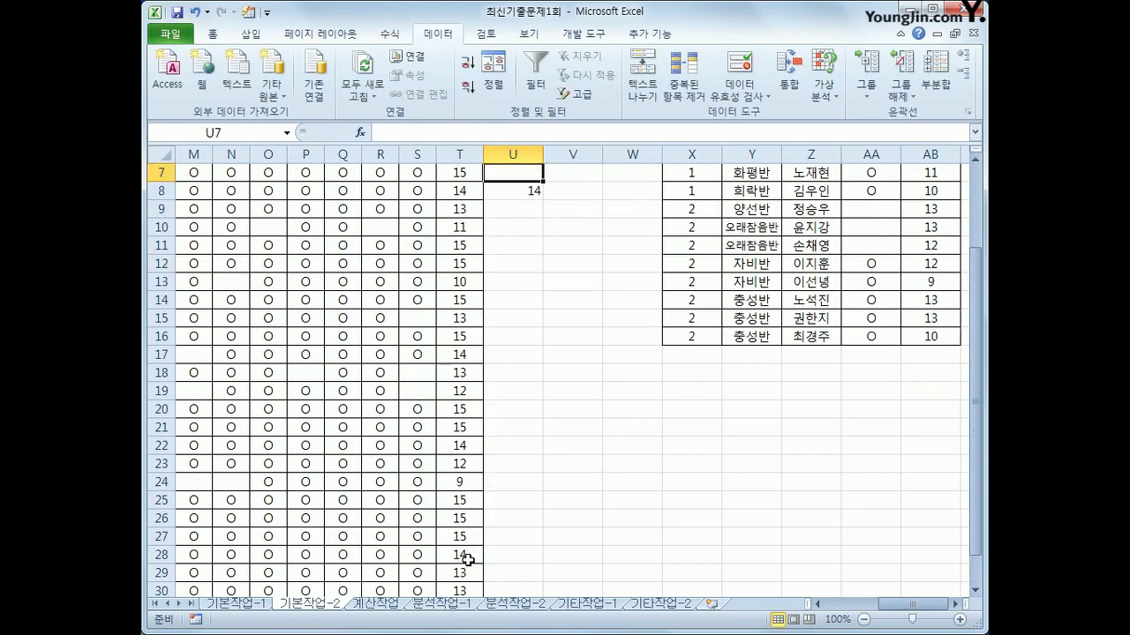
pyautogui.press('Down')
pyautogui.press('Down')
pyautogui.press('Down')
pyautogui.scroll(2, 467, 560)
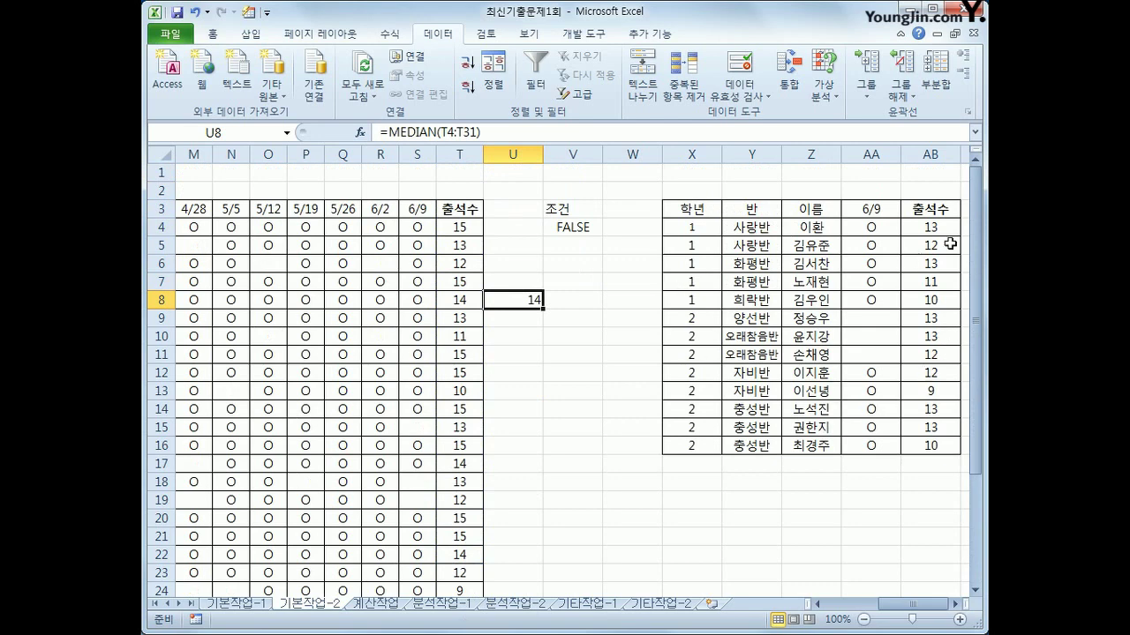
pyautogui.moveTo(935, 228); pyautogui.dragTo(937, 445)
pyautogui.click(795, 494)
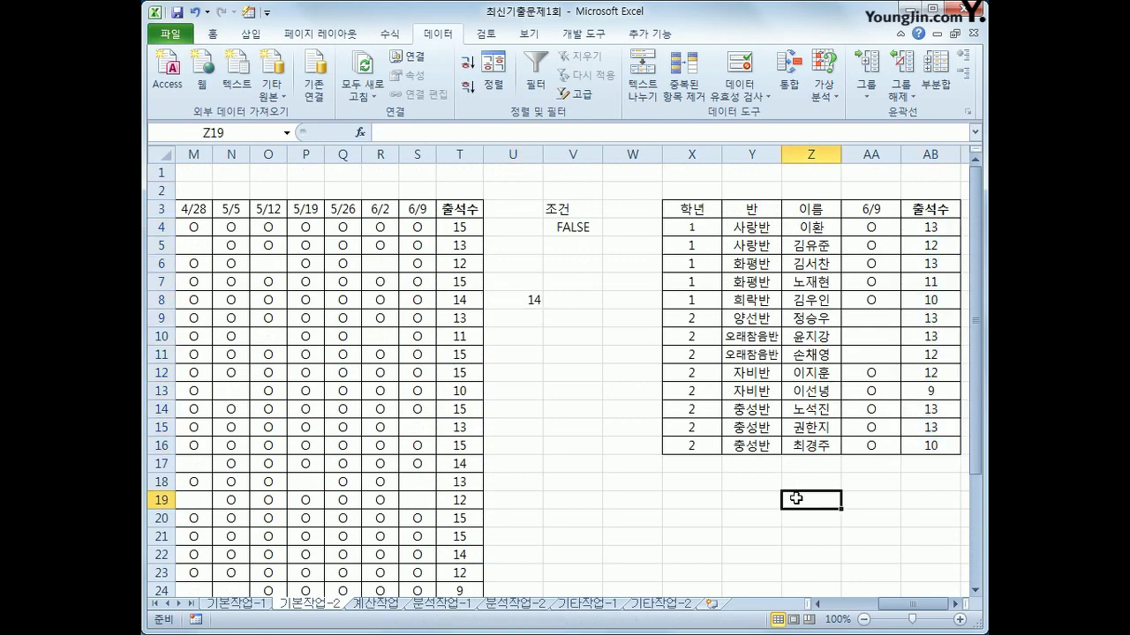
pyautogui.moveTo(938, 228); pyautogui.dragTo(951, 445)
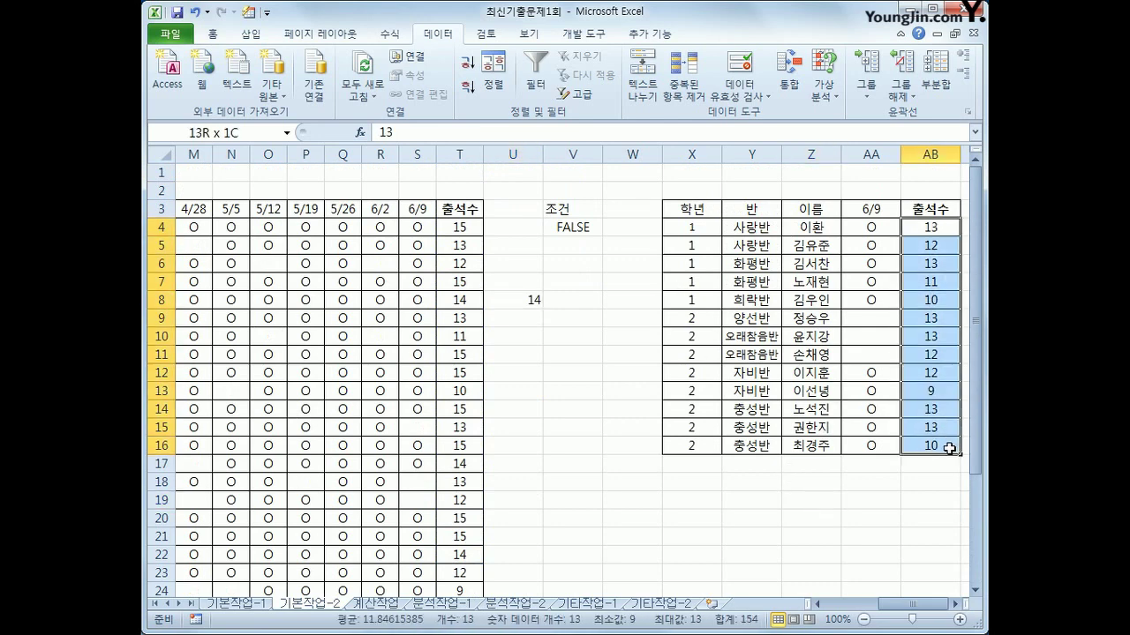
pyautogui.moveTo(870, 319); pyautogui.dragTo(871, 354)
pyautogui.scroll(-1, 857, 345)
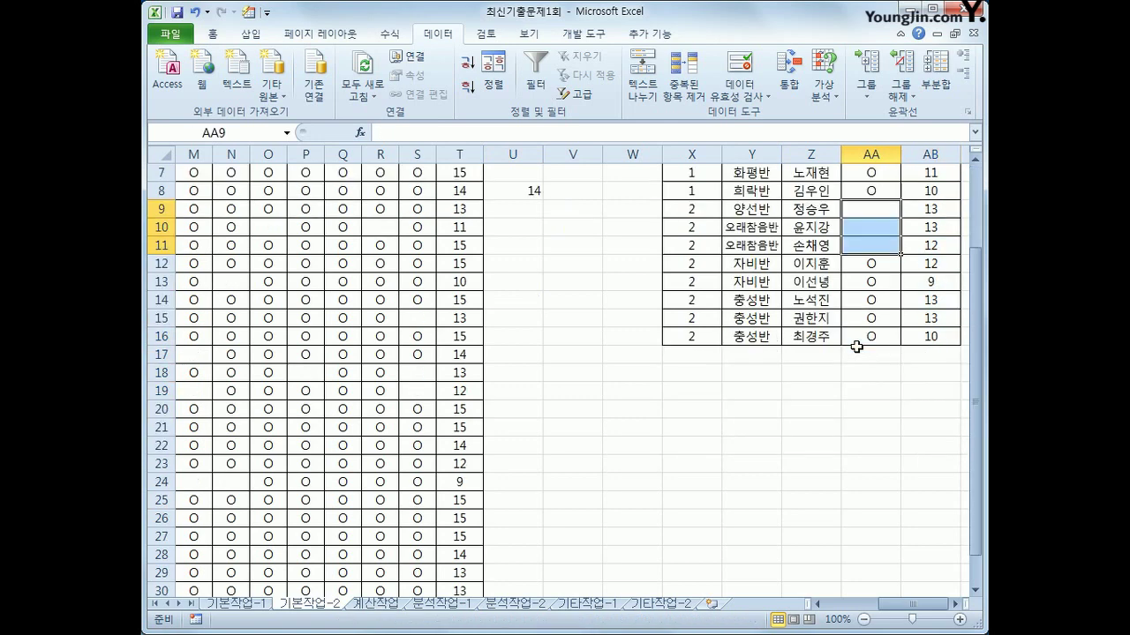
pyautogui.click(417, 318)
pyautogui.click(417, 372)
pyautogui.click(418, 391)
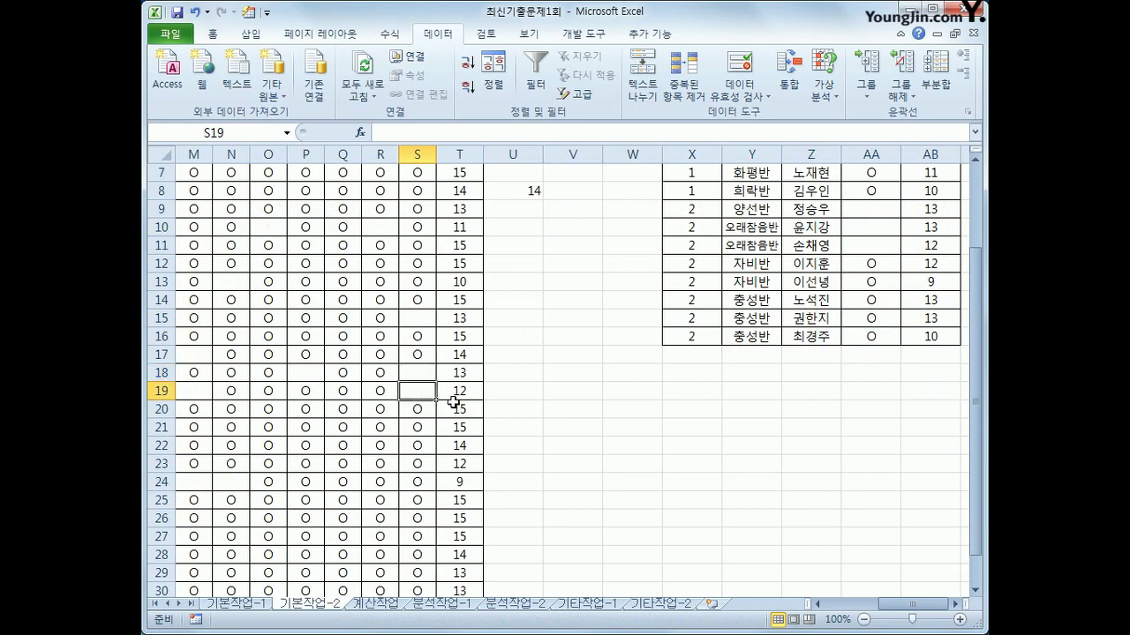
pyautogui.scroll(-1, 479, 429)
pyautogui.scroll(3, 650, 390)
pyautogui.moveTo(867, 320); pyautogui.dragTo(868, 358)
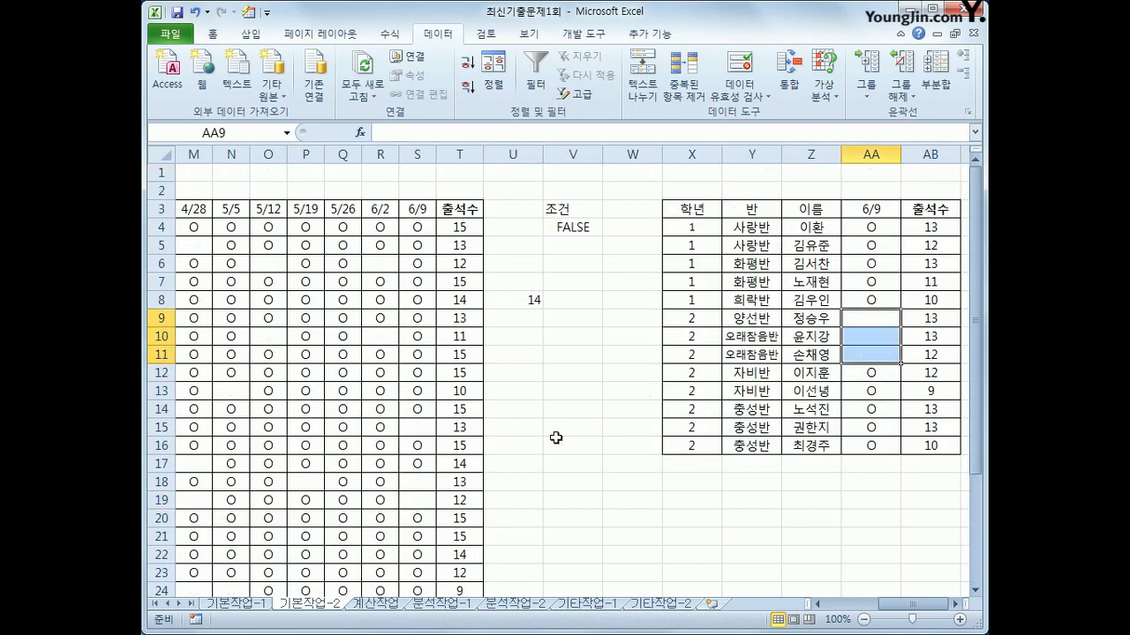
pyautogui.click(539, 302)
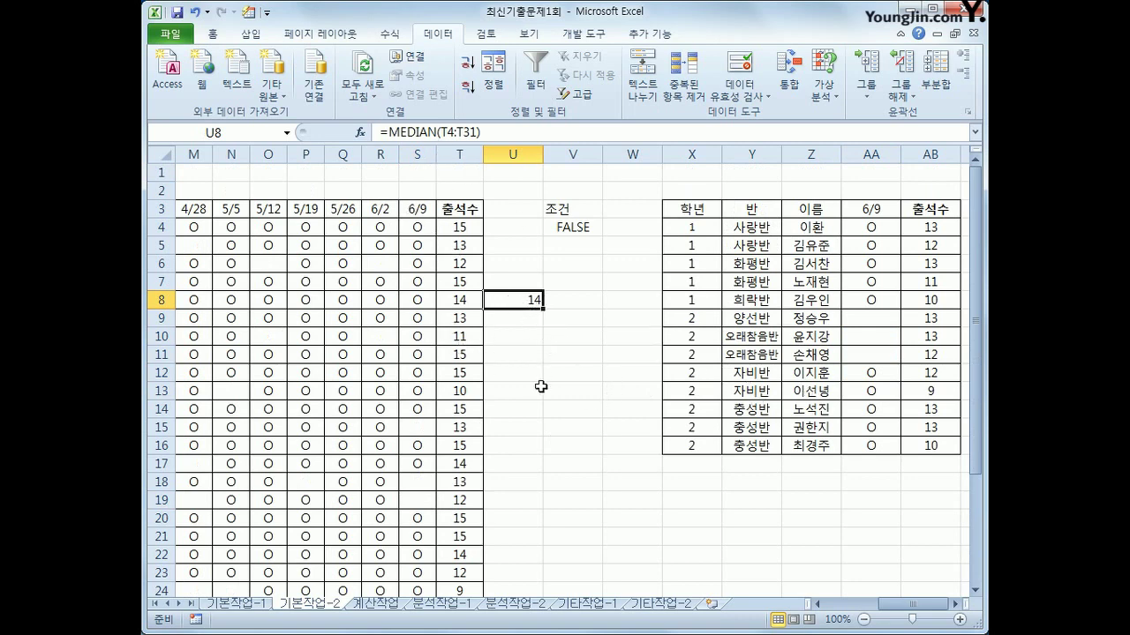
pyautogui.press('Delete')
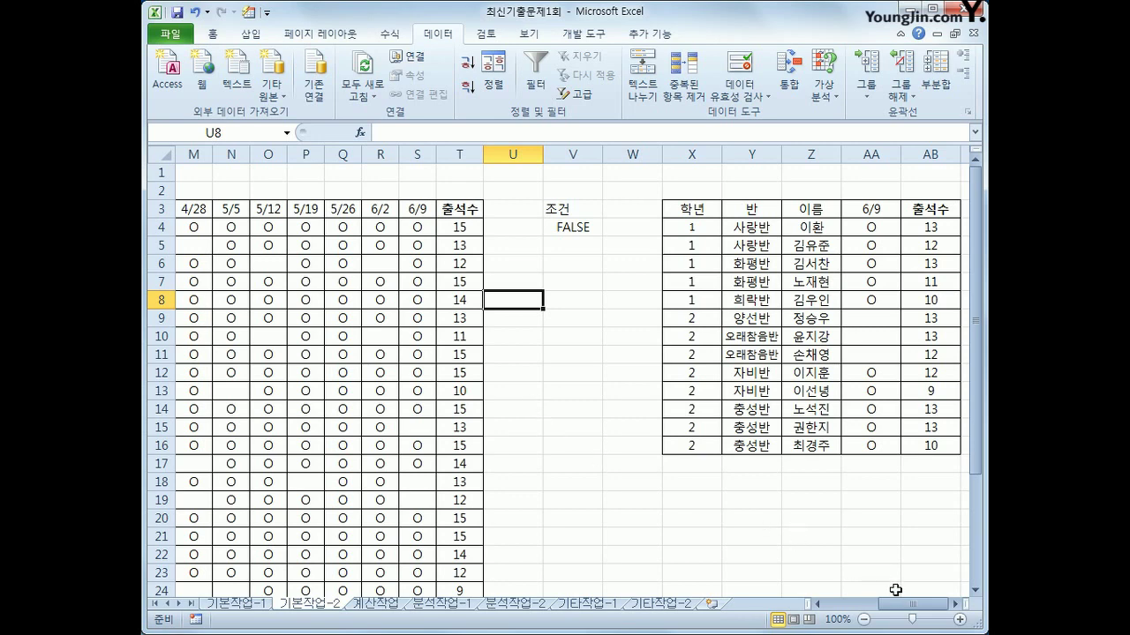
# Select the attendance grid E3:S31 and start a new conditional formatting rule for it
pyautogui.moveTo(898, 609); pyautogui.dragTo(869, 608)
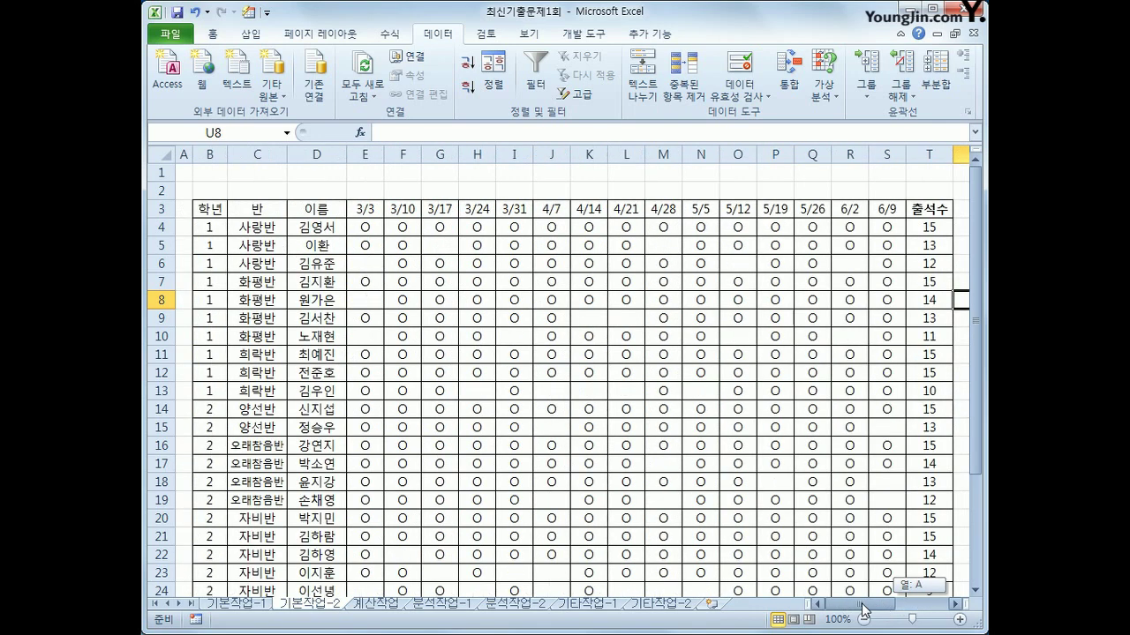
pyautogui.click(368, 225)
pyautogui.click(370, 210)
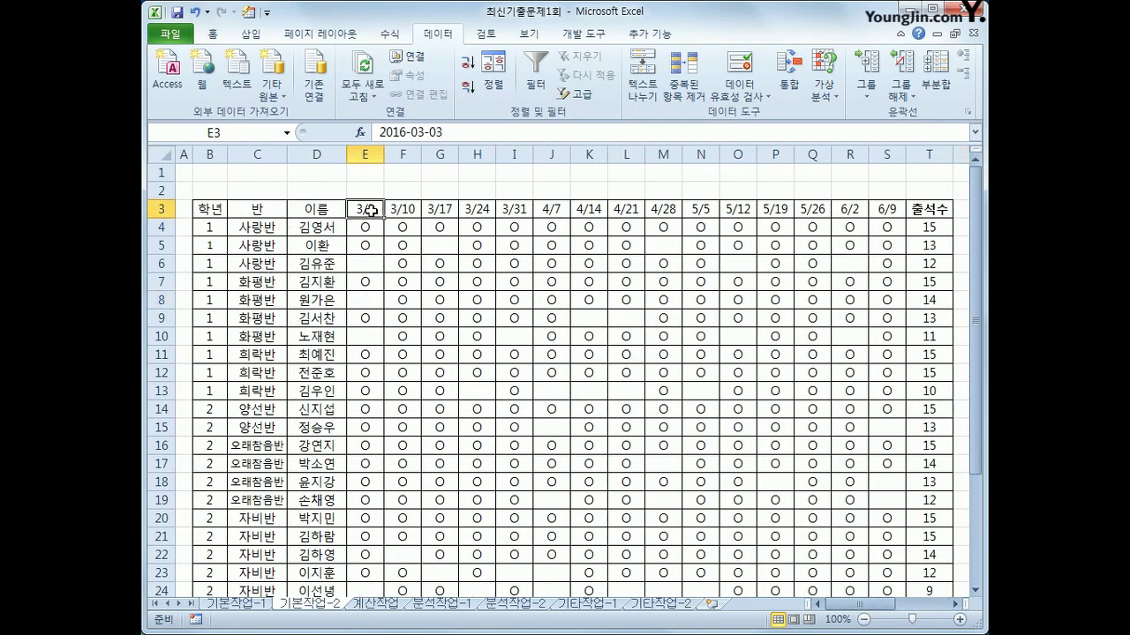
pyautogui.moveTo(370, 210); pyautogui.dragTo(880, 571)
pyautogui.scroll(3, 843, 538)
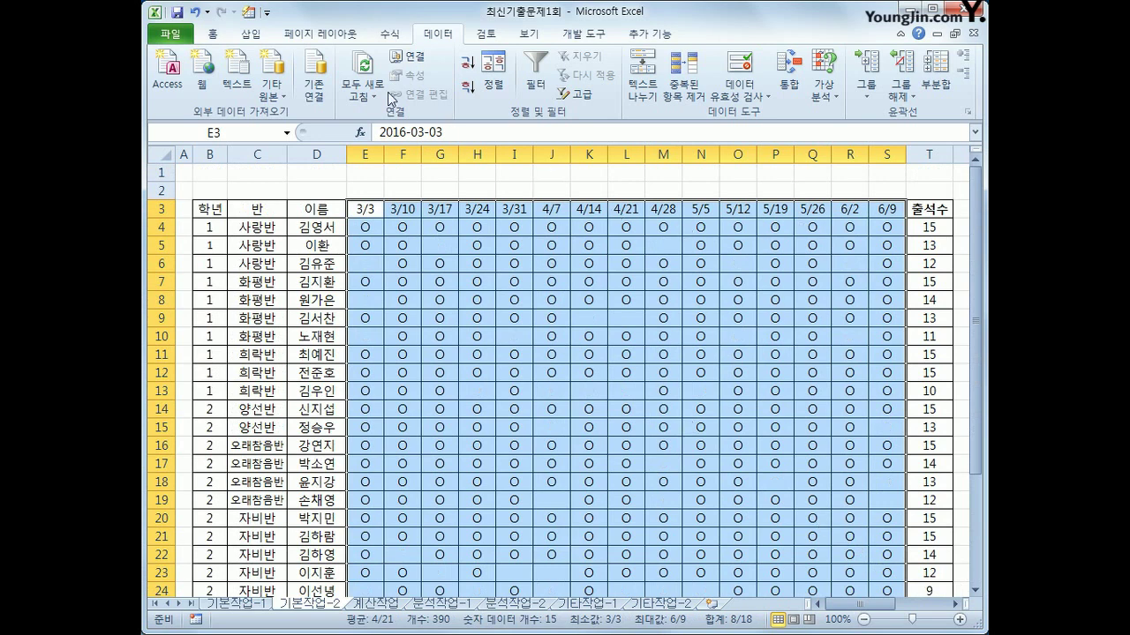
pyautogui.click(218, 37)
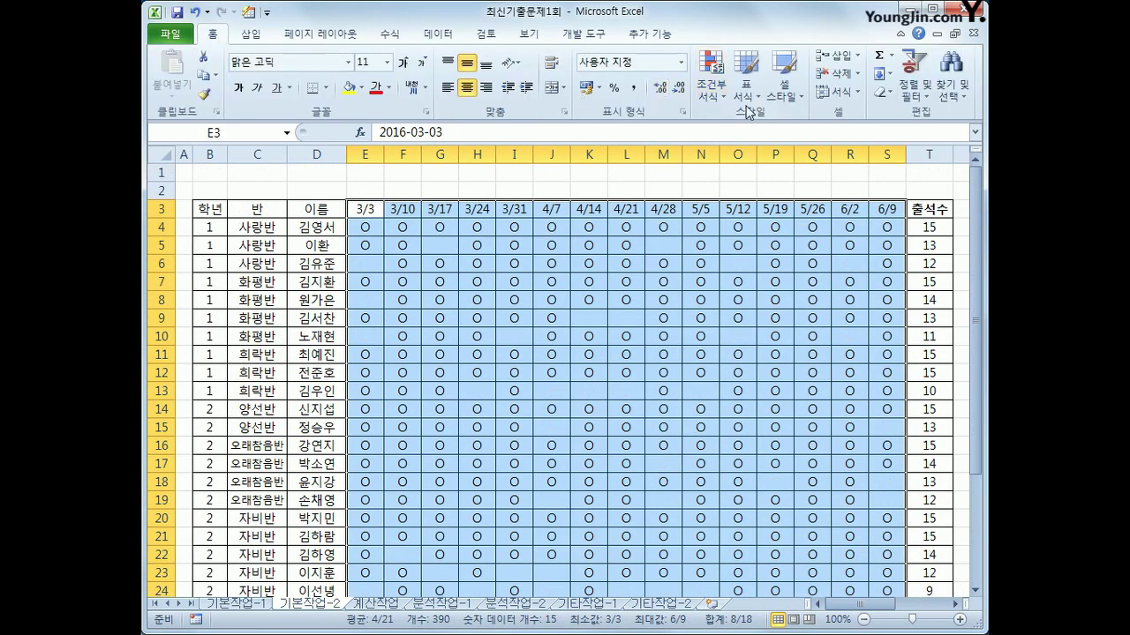
pyautogui.click(711, 95)
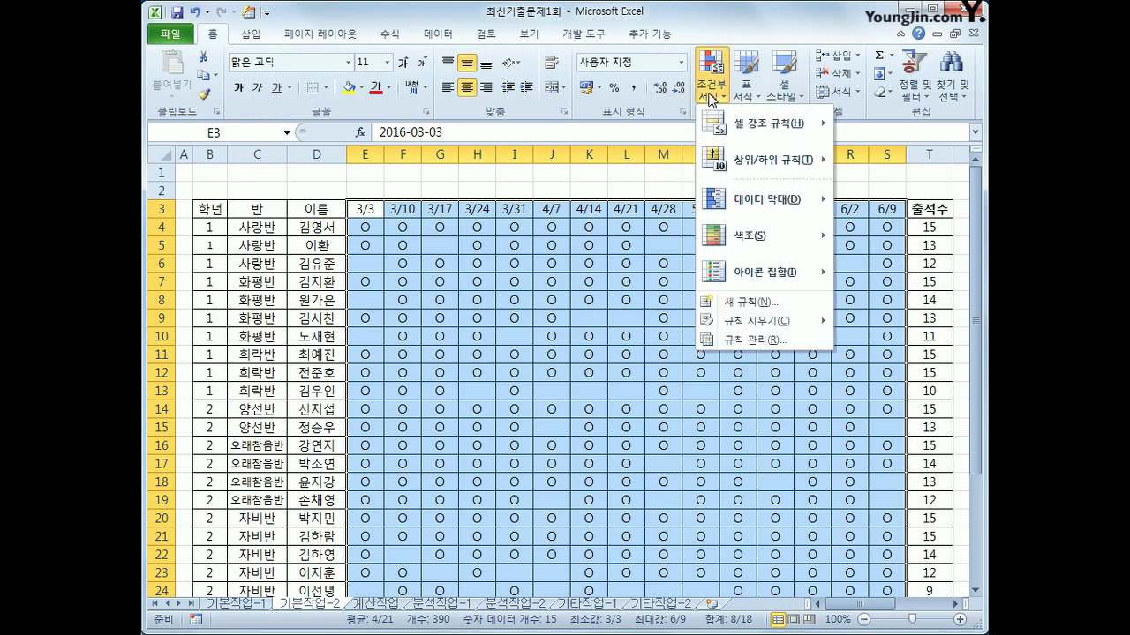
pyautogui.click(768, 303)
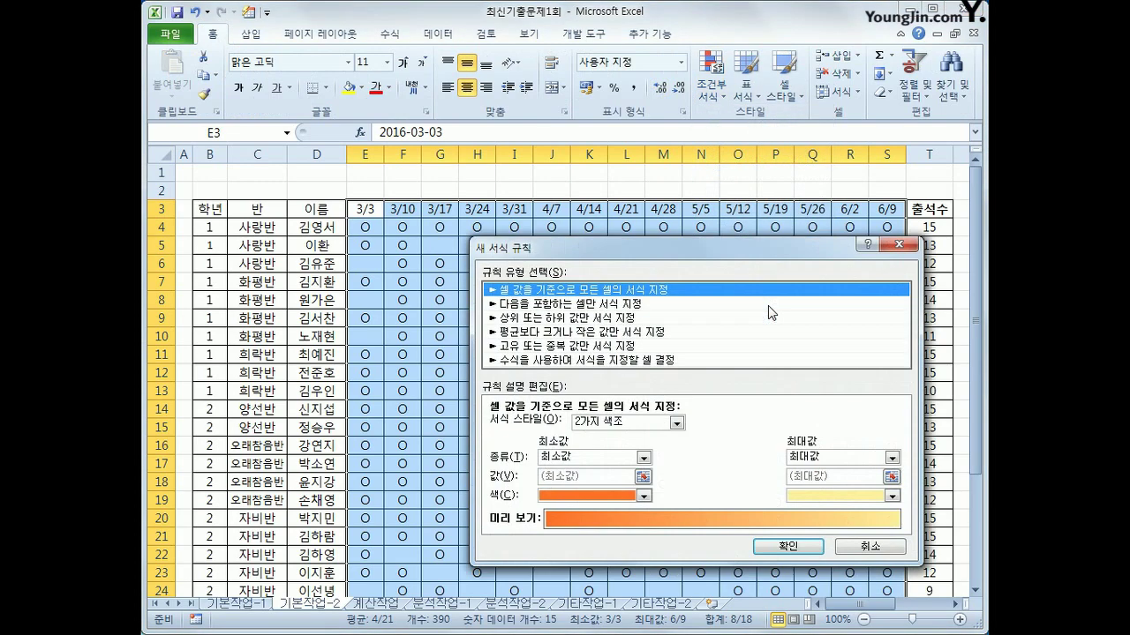
# Choose a formula-based rule and begin it with =AND(ISODD(COLUMN(E$3))
pyautogui.click(681, 361)
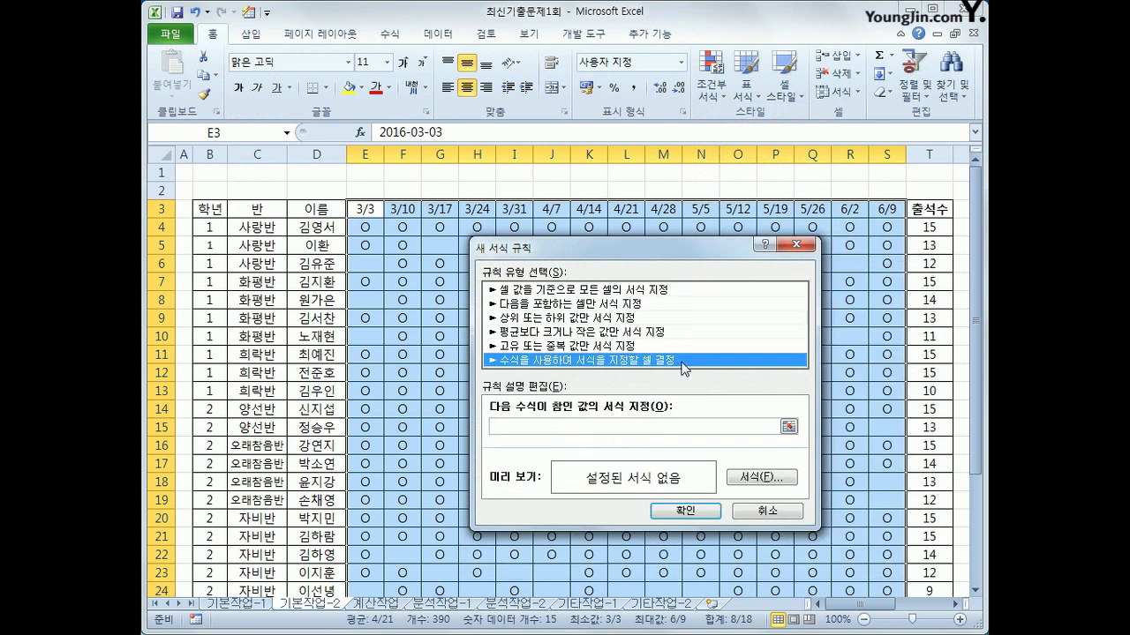
pyautogui.click(650, 424)
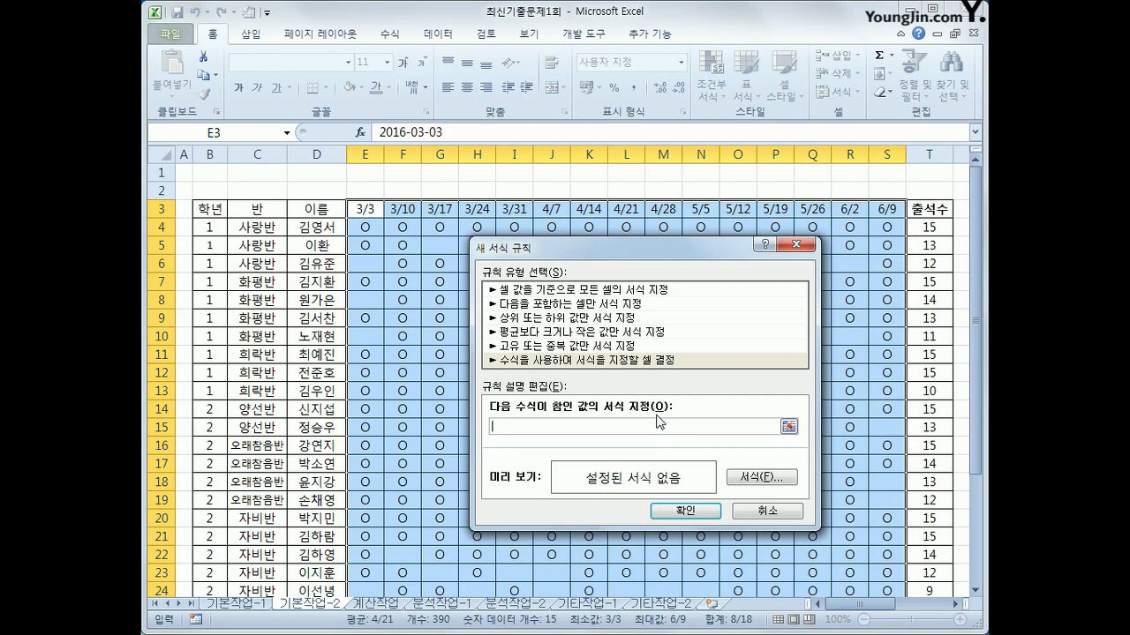
pyautogui.write('=ㅎ')
pyautogui.write('nd')
pyautogui.write('(')
pyautogui.write('isodd')
pyautogui.write('(')
pyautogui.write('co')
pyautogui.write('lumn(')
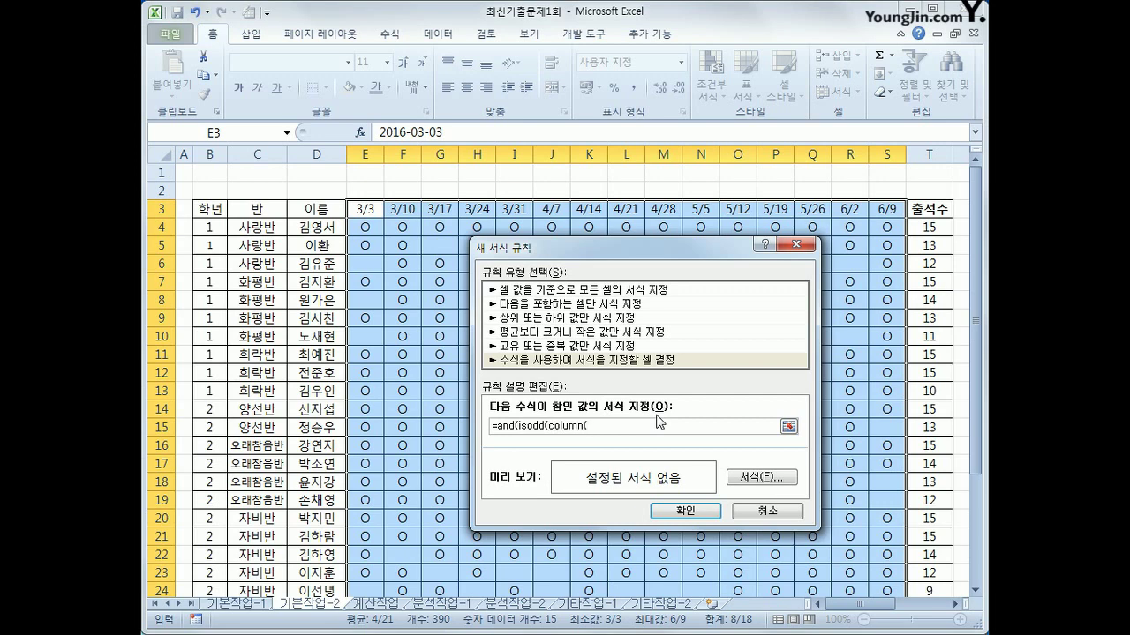
pyautogui.click(365, 208)
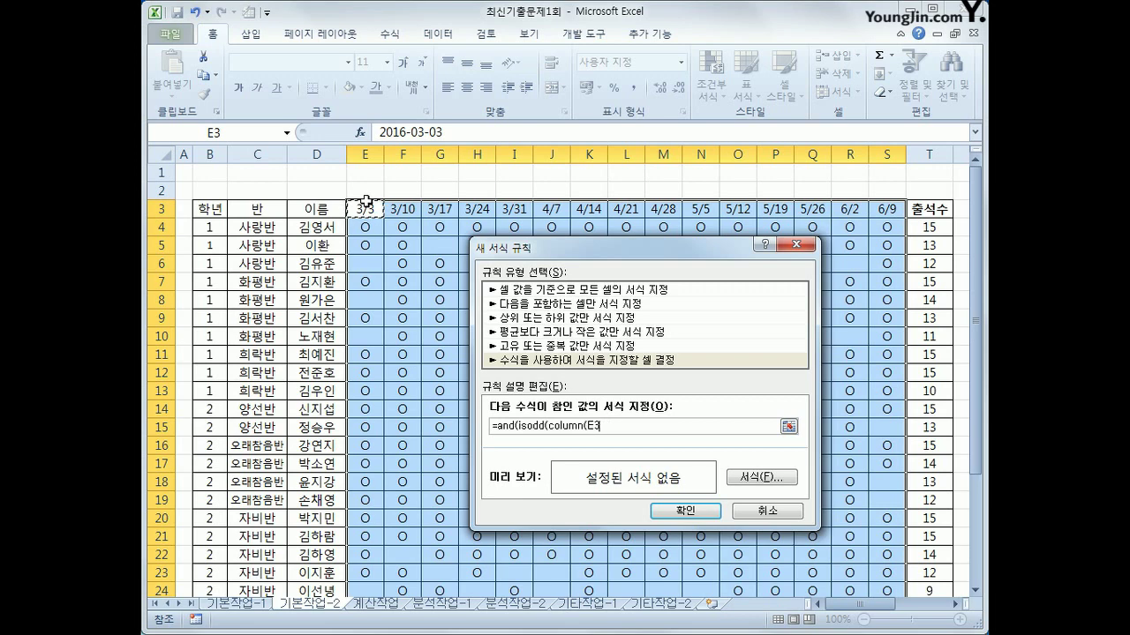
pyautogui.click(598, 426)
pyautogui.press('BackSpace')
pyautogui.write(')),')
# Finish the rule formula with ISODD(MONTH(E$3)) and bring up its format settings
pyautogui.write('isodd(month(')
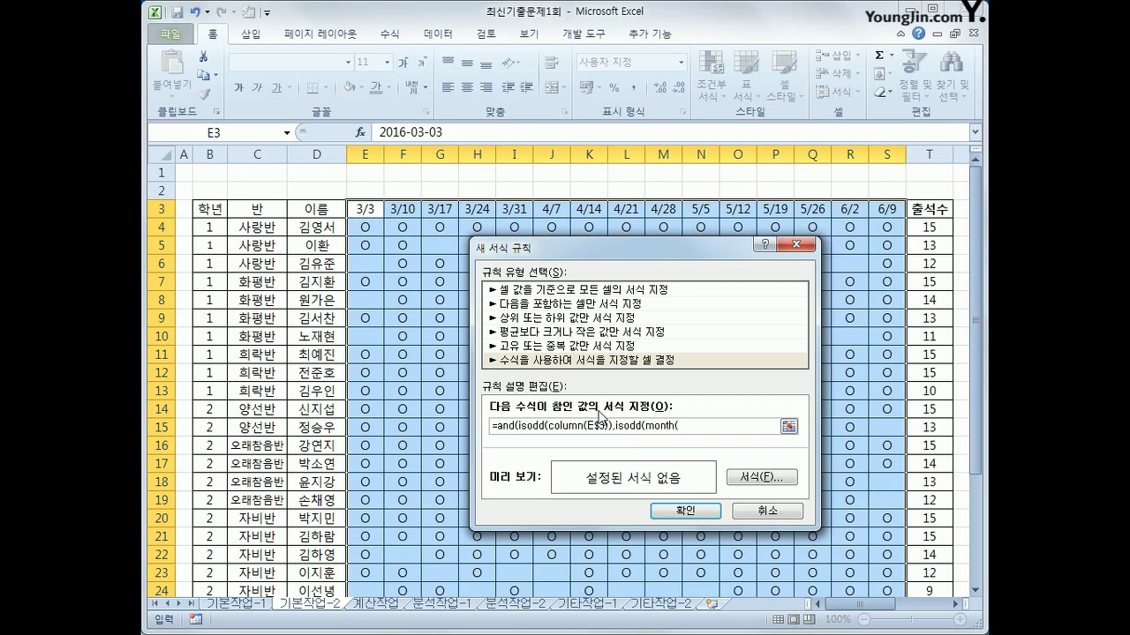
pyautogui.click(364, 212)
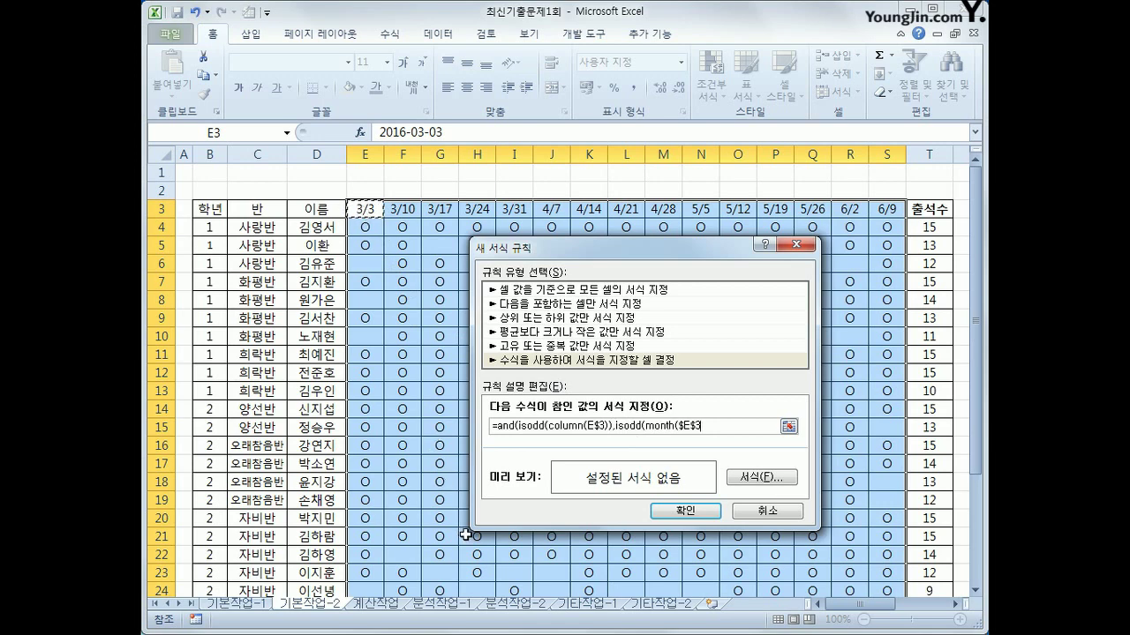
pyautogui.press('F4')
pyautogui.write(')))')
pyautogui.click(780, 484)
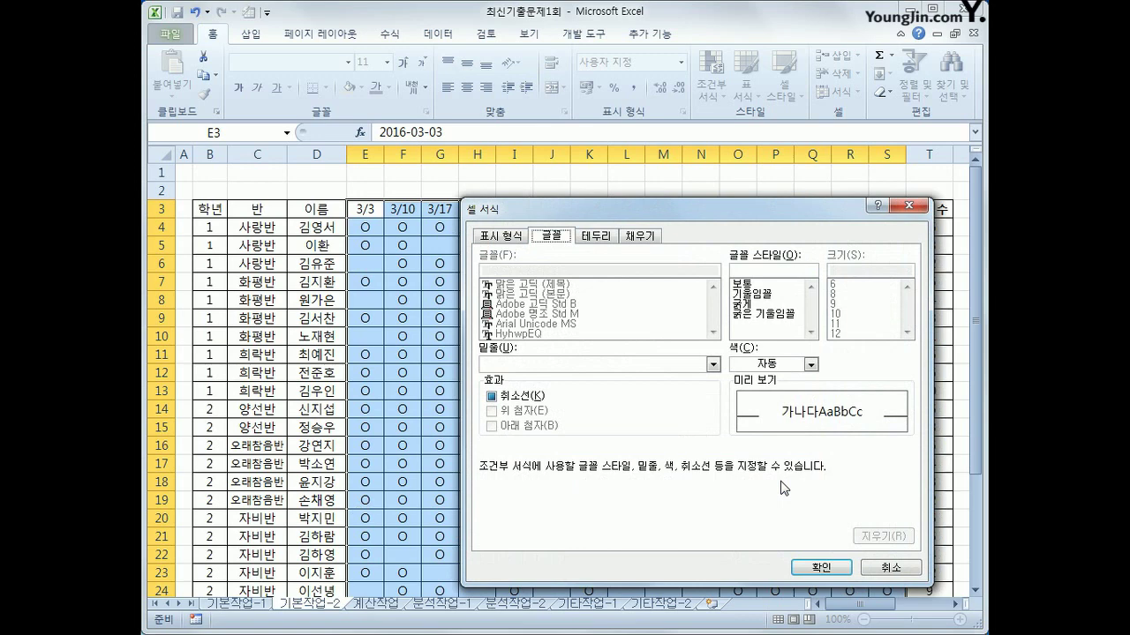
# Give the rule a yellow fill and apply it to the attendance grid
pyautogui.click(652, 239)
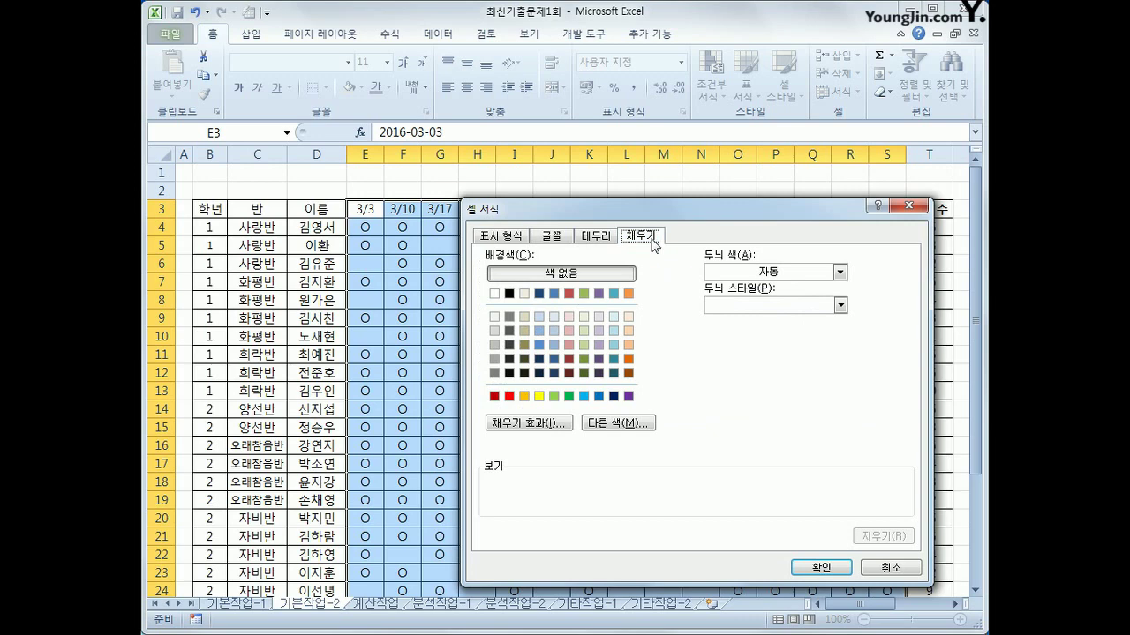
pyautogui.click(540, 397)
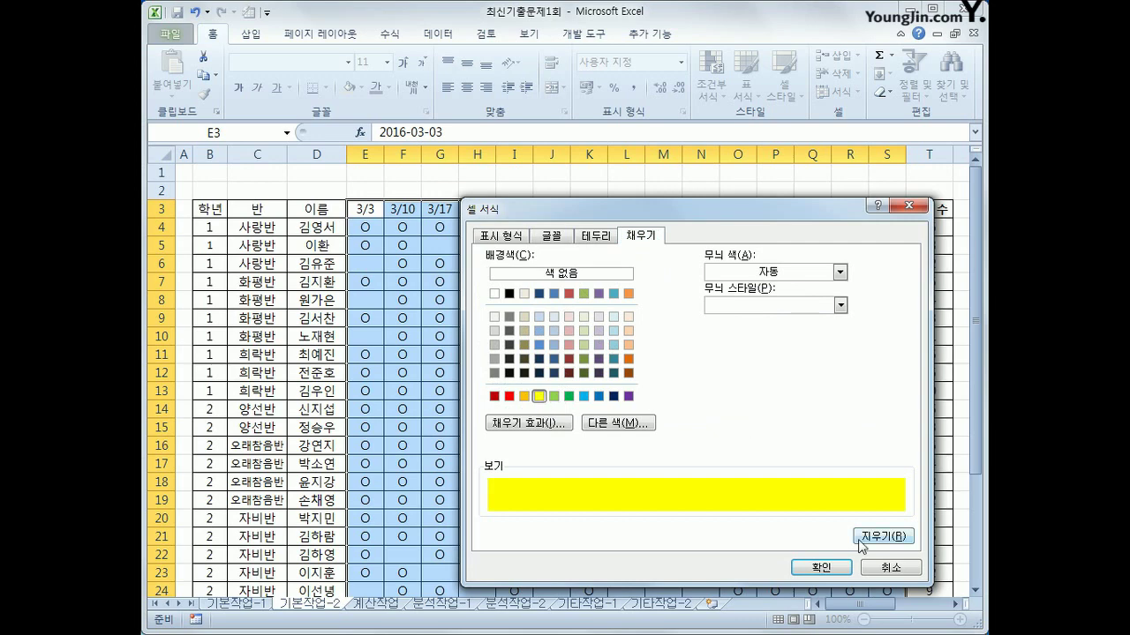
pyautogui.click(821, 568)
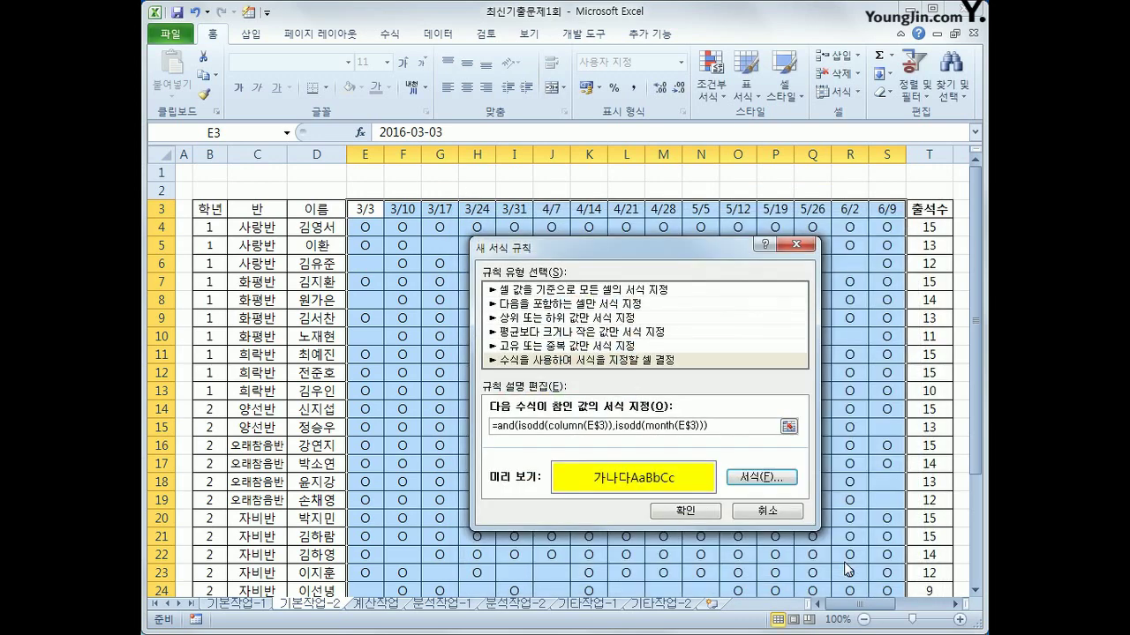
pyautogui.click(684, 511)
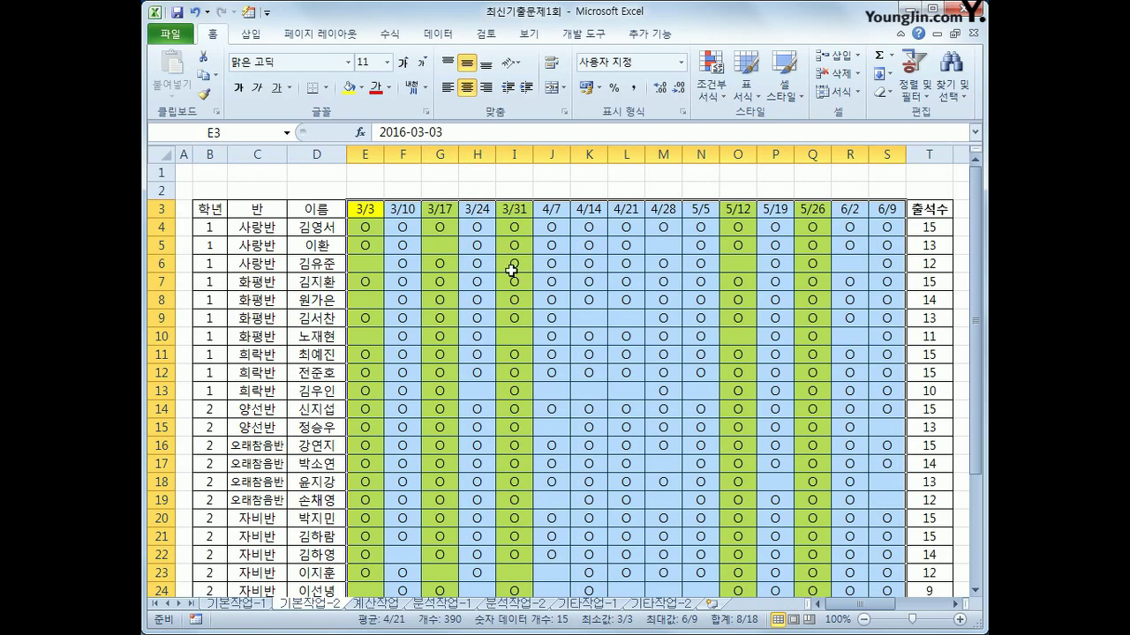
# Select the 출석수 totals T4:T31 and bring up their shortcut menu
pyautogui.click(376, 212)
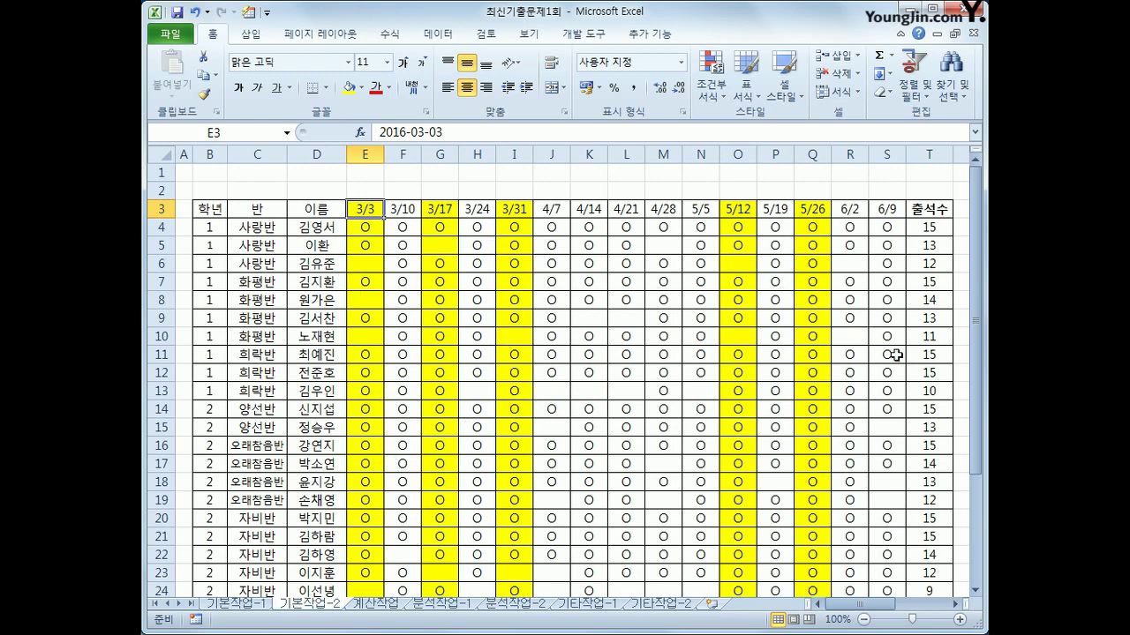
pyautogui.click(921, 229)
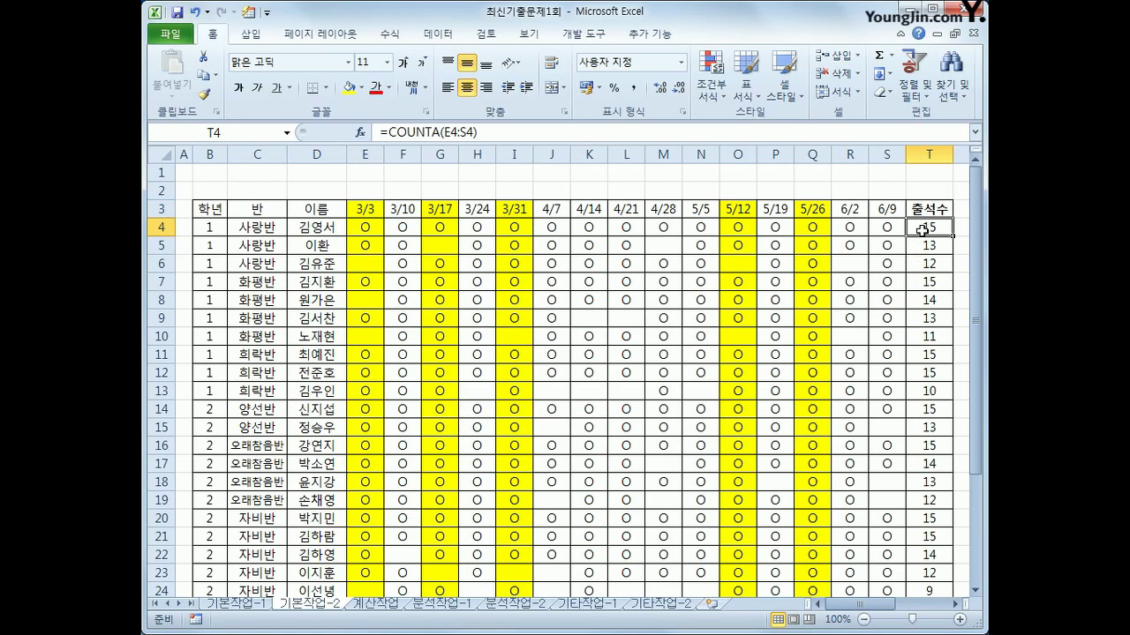
pyautogui.moveTo(922, 230); pyautogui.dragTo(929, 554)
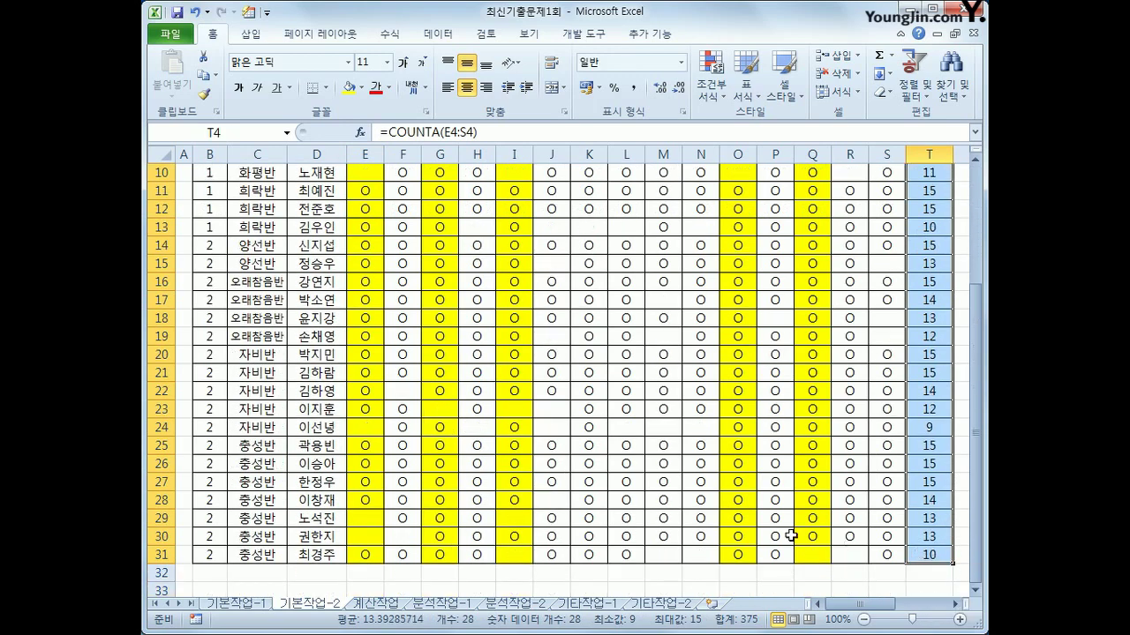
pyautogui.scroll(3, 790, 536)
pyautogui.scroll(-4, 791, 535)
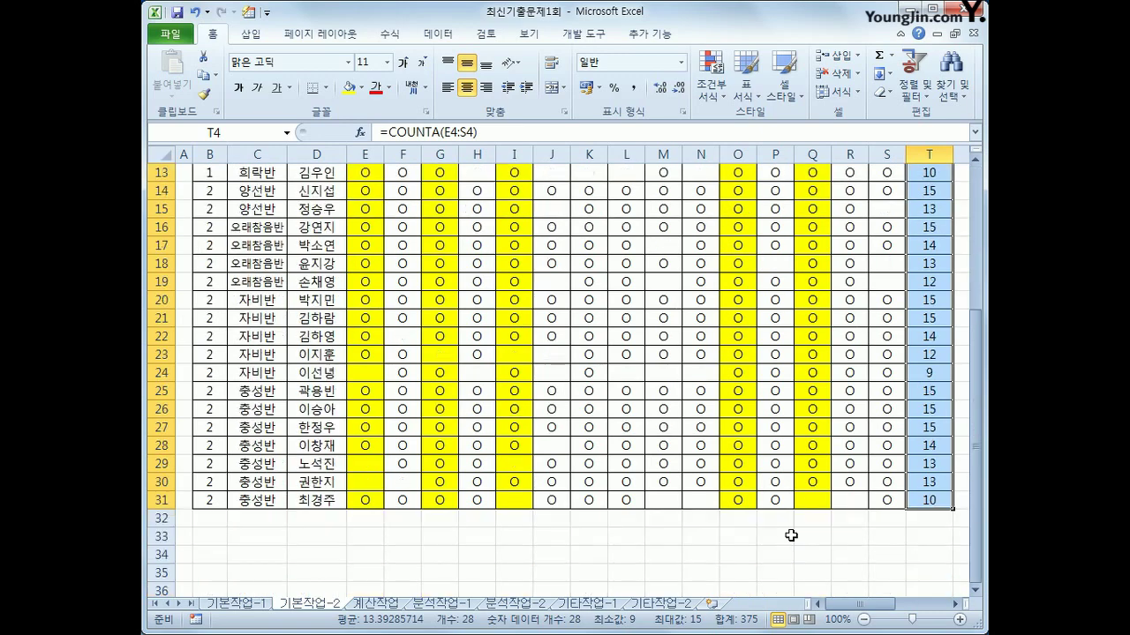
pyautogui.scroll(3, 791, 536)
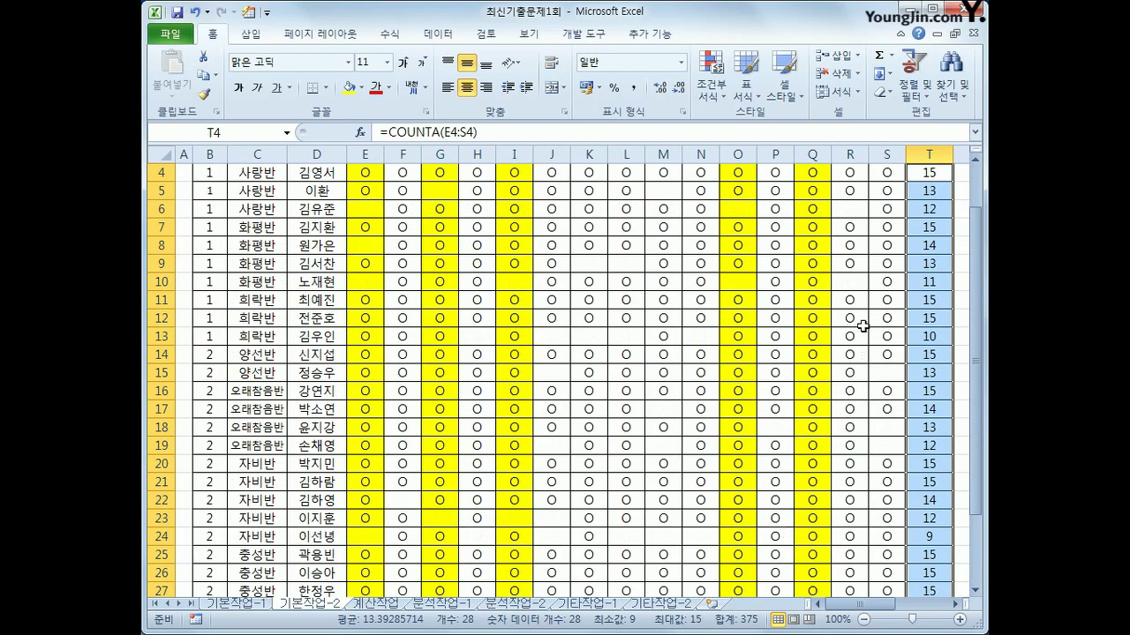
pyautogui.rightClick(916, 235)
# Mark the 출석수 cells T4:T31 as Hidden under Format Cells protection, then reselect them
pyautogui.click(614, 396)
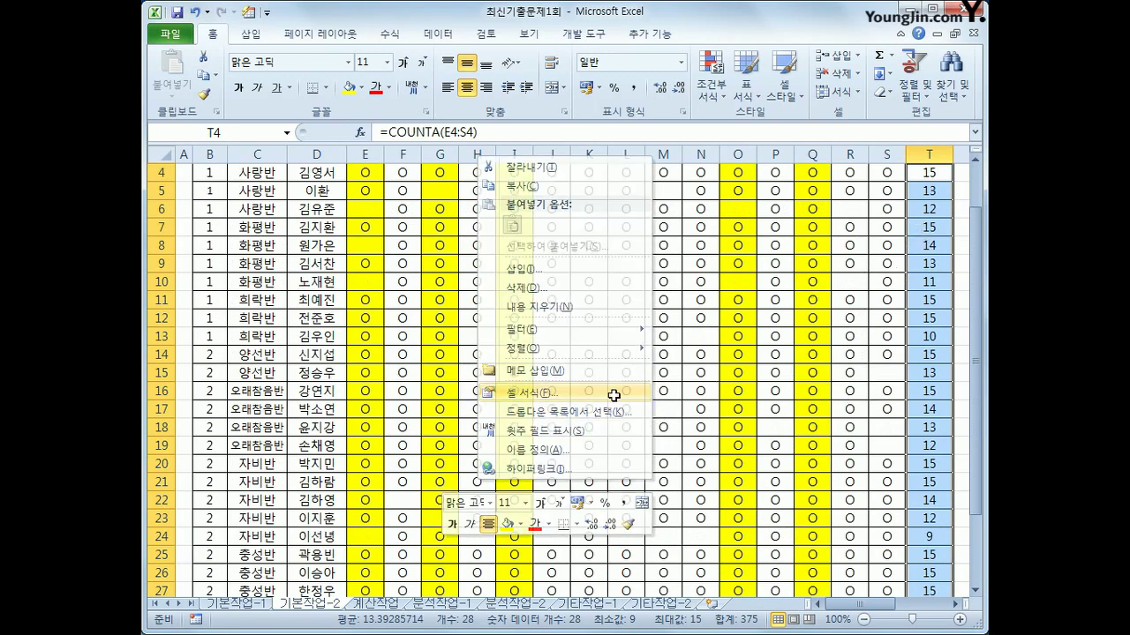
pyautogui.click(647, 243)
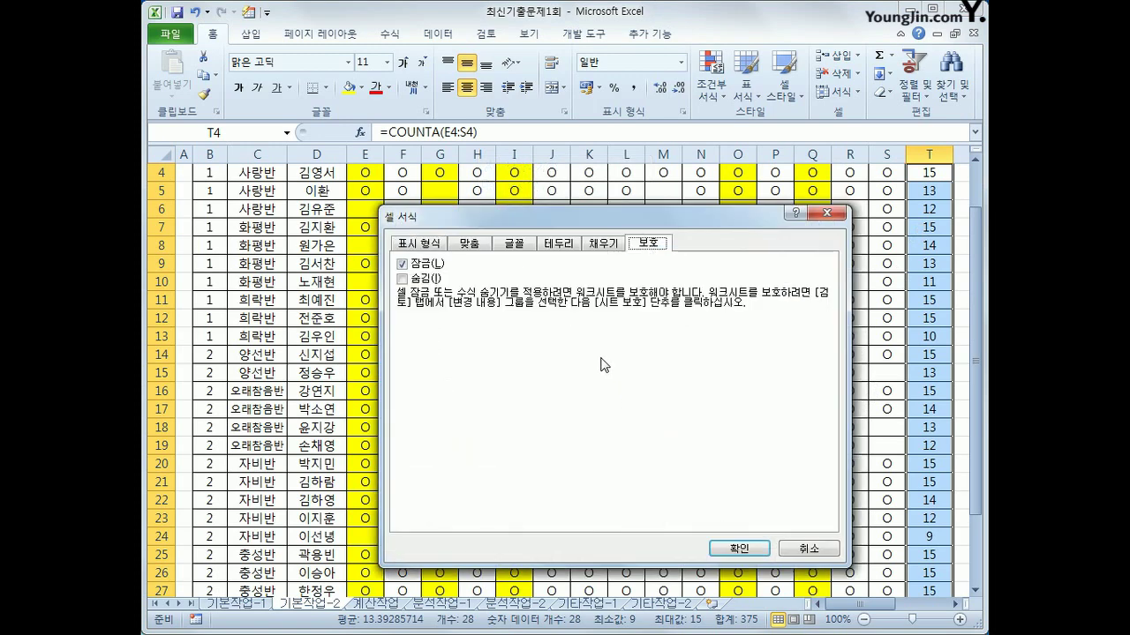
pyautogui.click(428, 281)
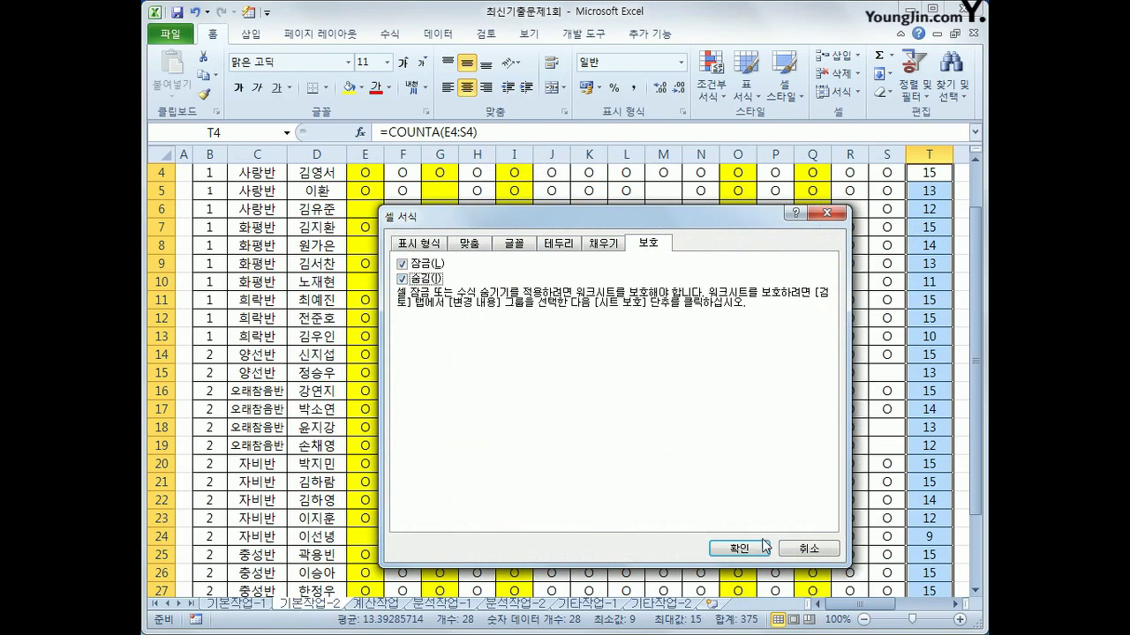
pyautogui.click(761, 548)
pyautogui.scroll(1, 849, 475)
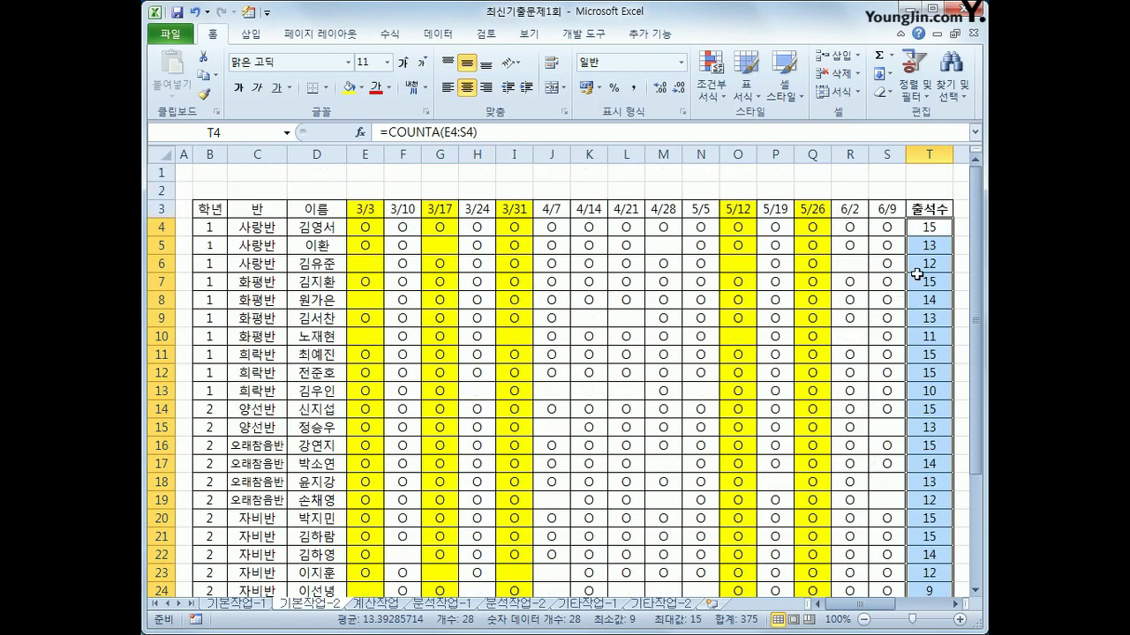
pyautogui.click(925, 233)
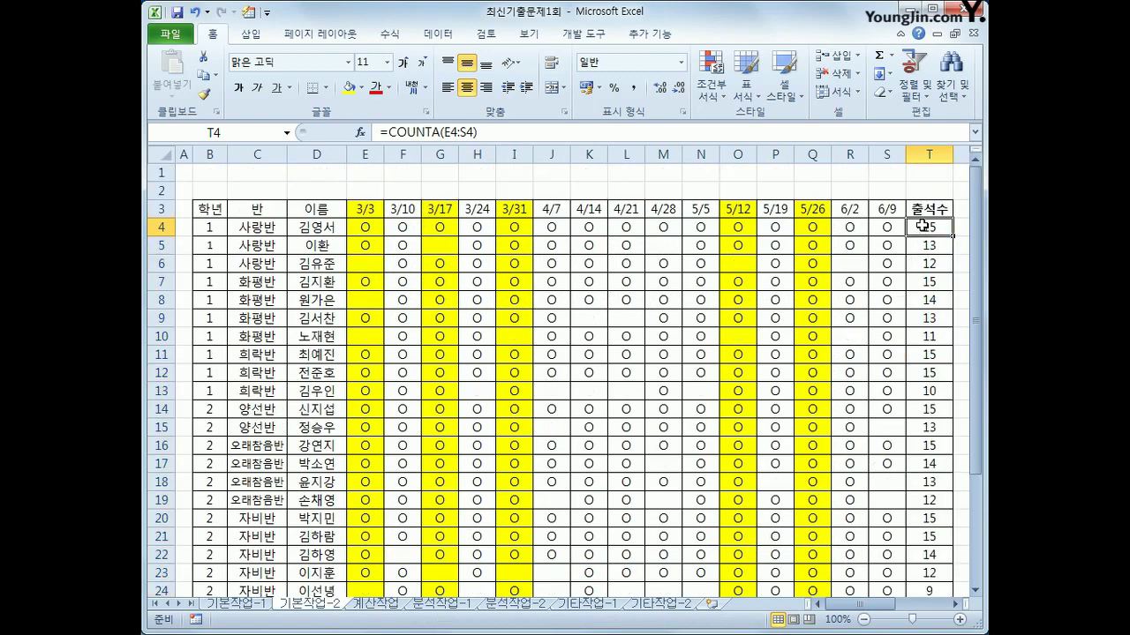
pyautogui.moveTo(922, 226); pyautogui.dragTo(934, 558)
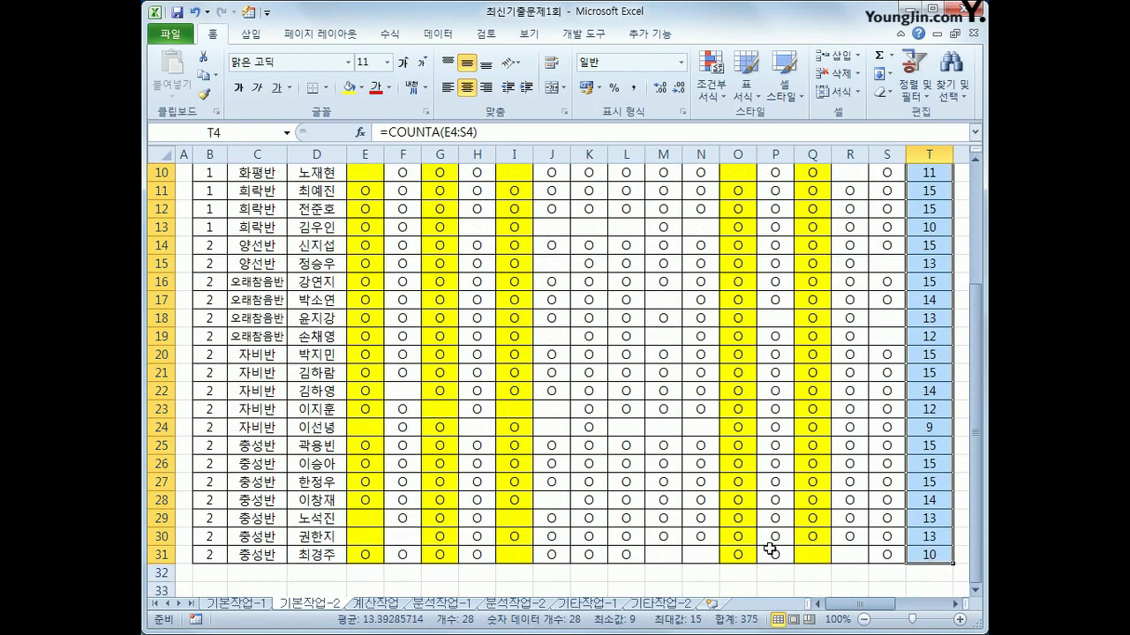
pyautogui.click(487, 36)
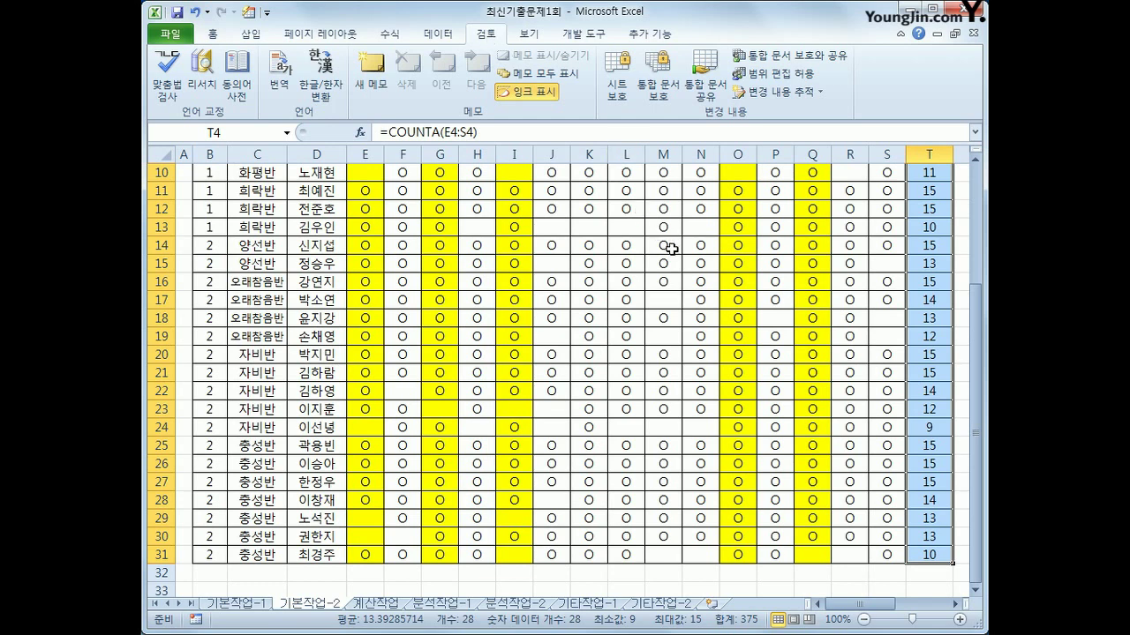
# Protect the 기본작업-2 sheet with the default Protect Sheet settings
pyautogui.click(616, 97)
pyautogui.moveTo(616, 266); pyautogui.dragTo(593, 179)
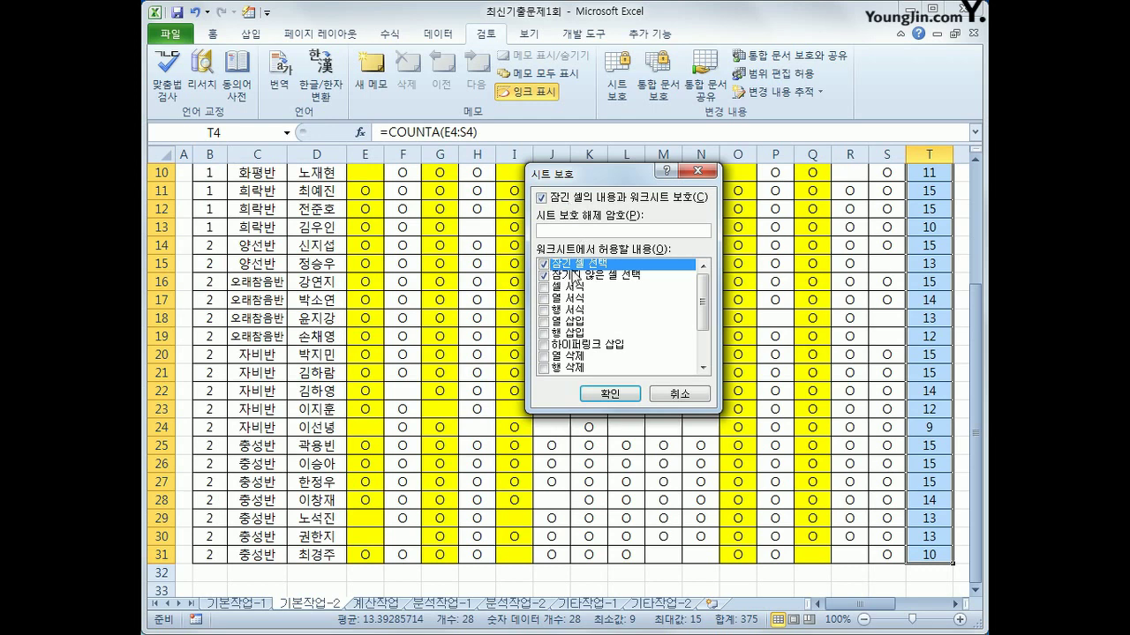
pyautogui.click(610, 394)
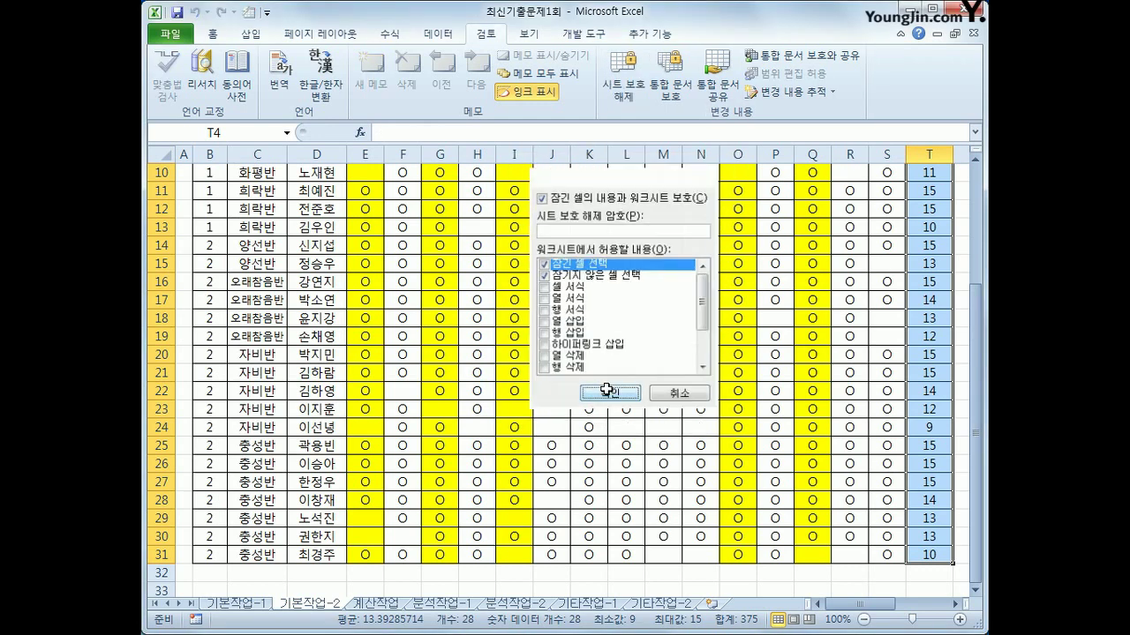
# Check several 출석수 cells in column T to confirm their formulas are hidden
pyautogui.scroll(3, 625, 331)
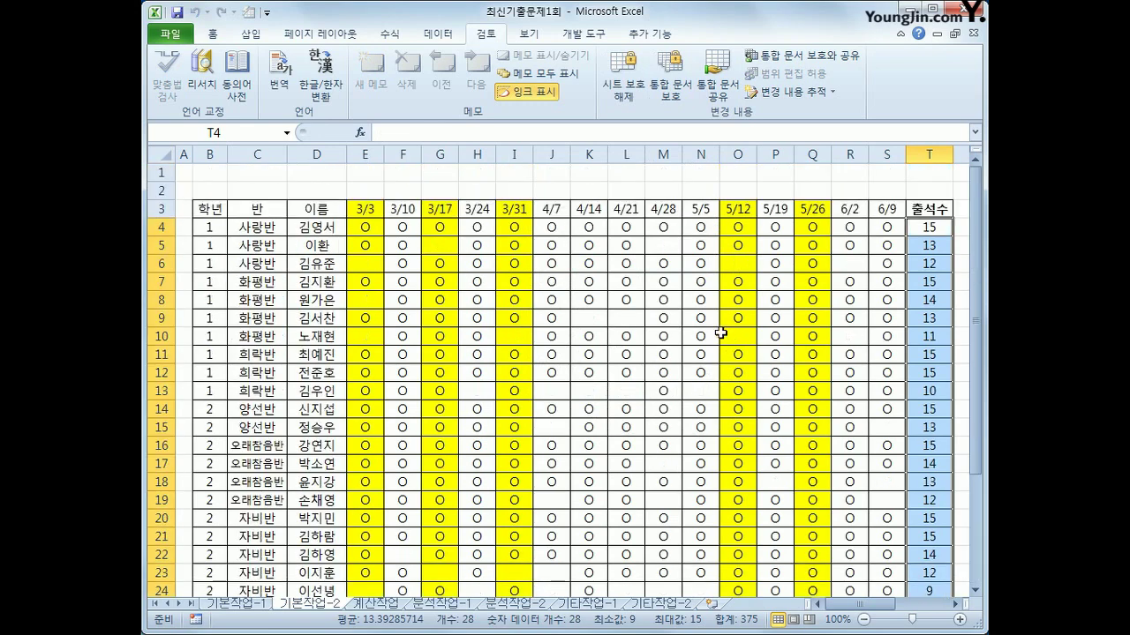
pyautogui.click(933, 227)
pyautogui.click(936, 250)
pyautogui.click(930, 302)
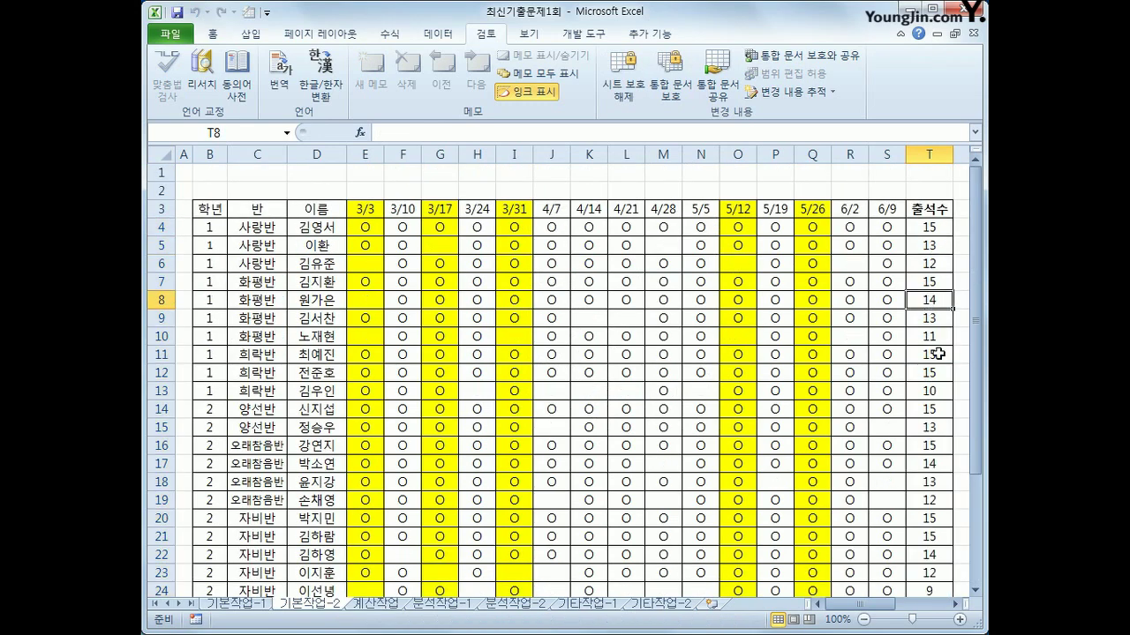
pyautogui.click(938, 353)
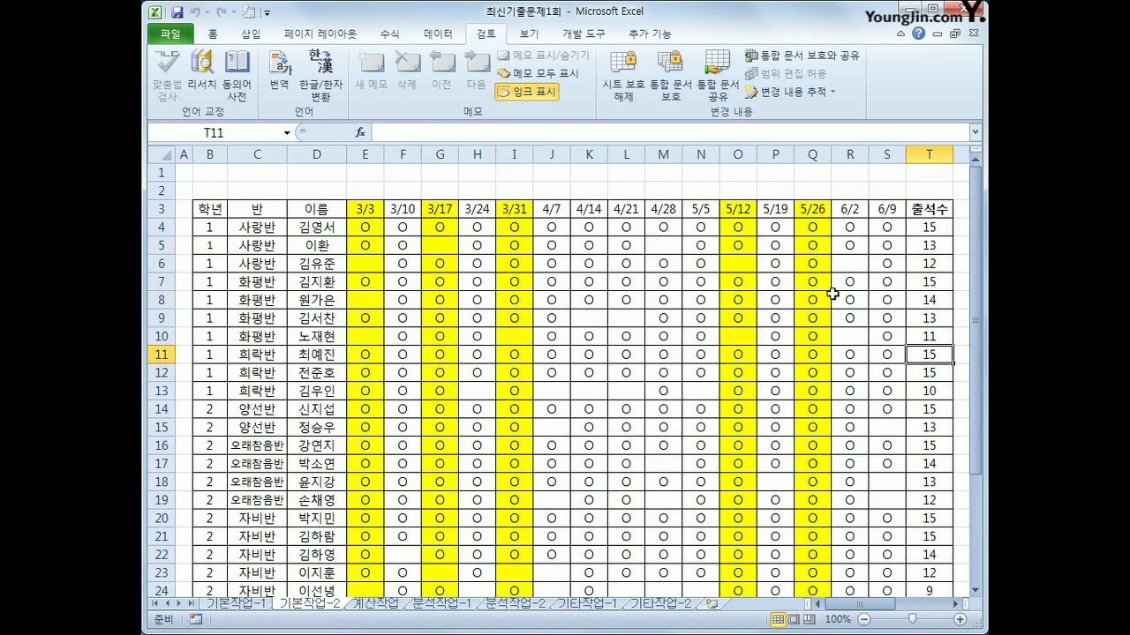
pyautogui.click(929, 231)
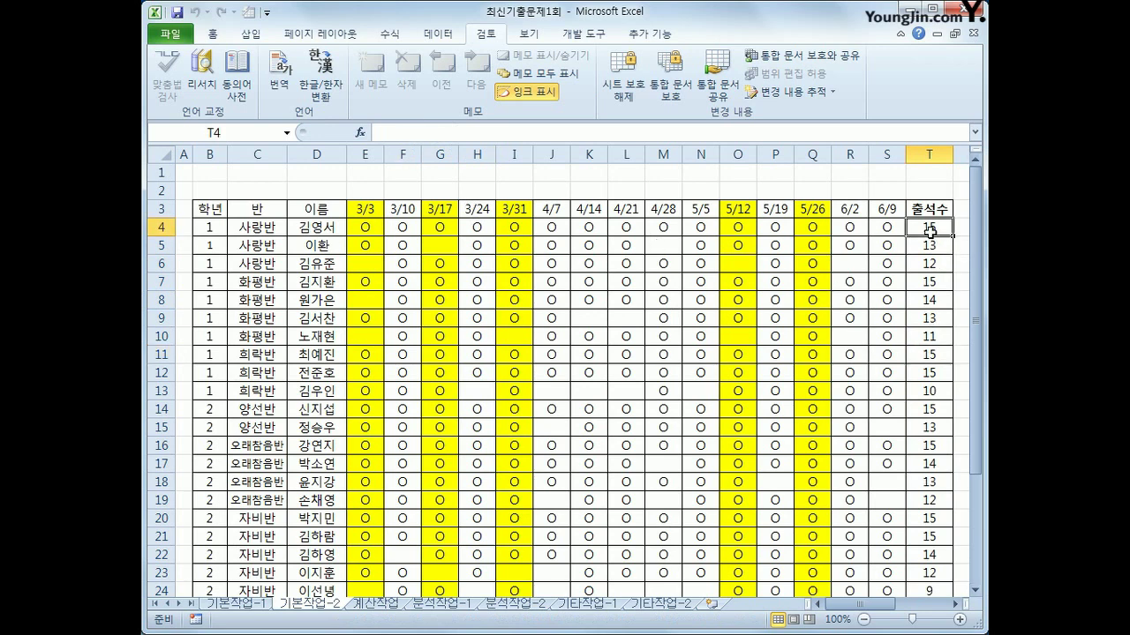
# Protect the workbook's windows but not its structure, then go to cell D4 on 계산작업
pyautogui.click(670, 85)
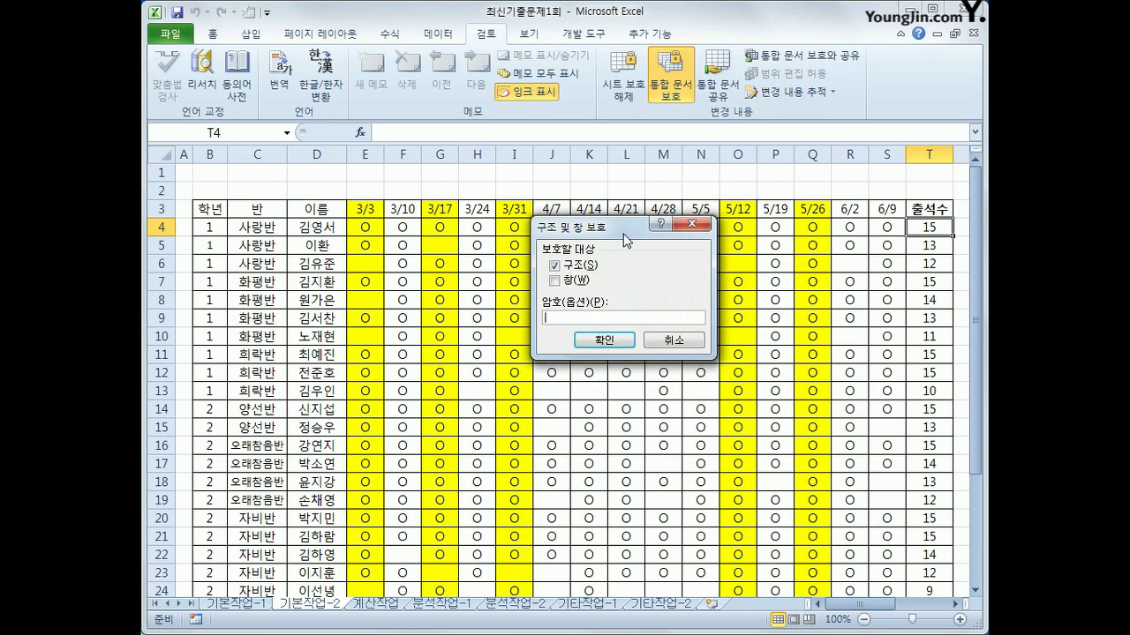
pyautogui.click(560, 266)
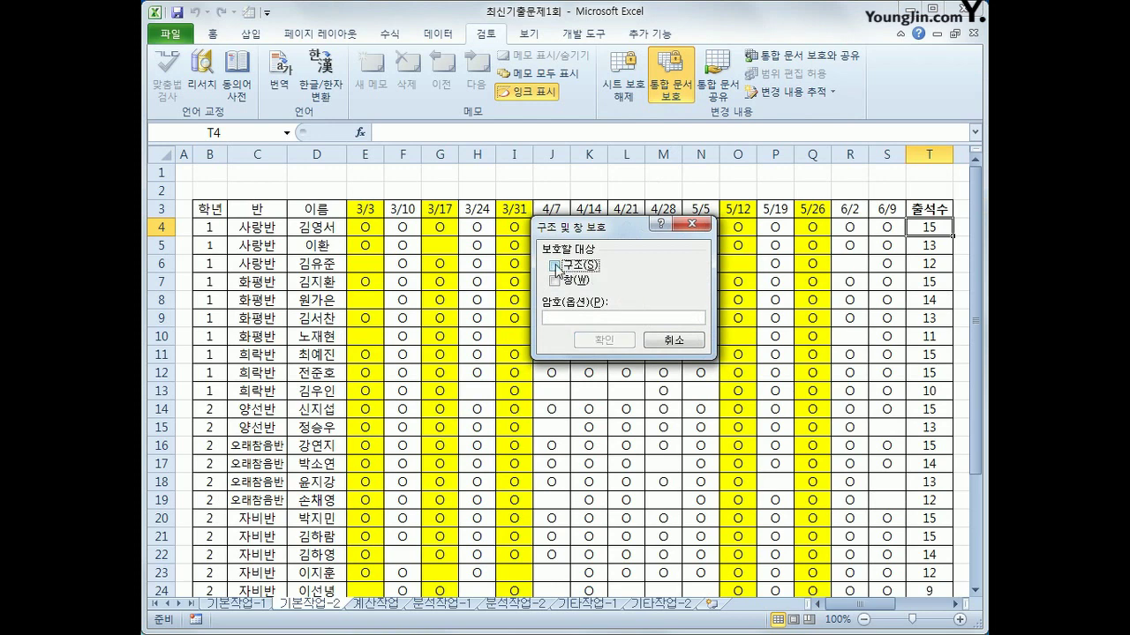
pyautogui.click(555, 282)
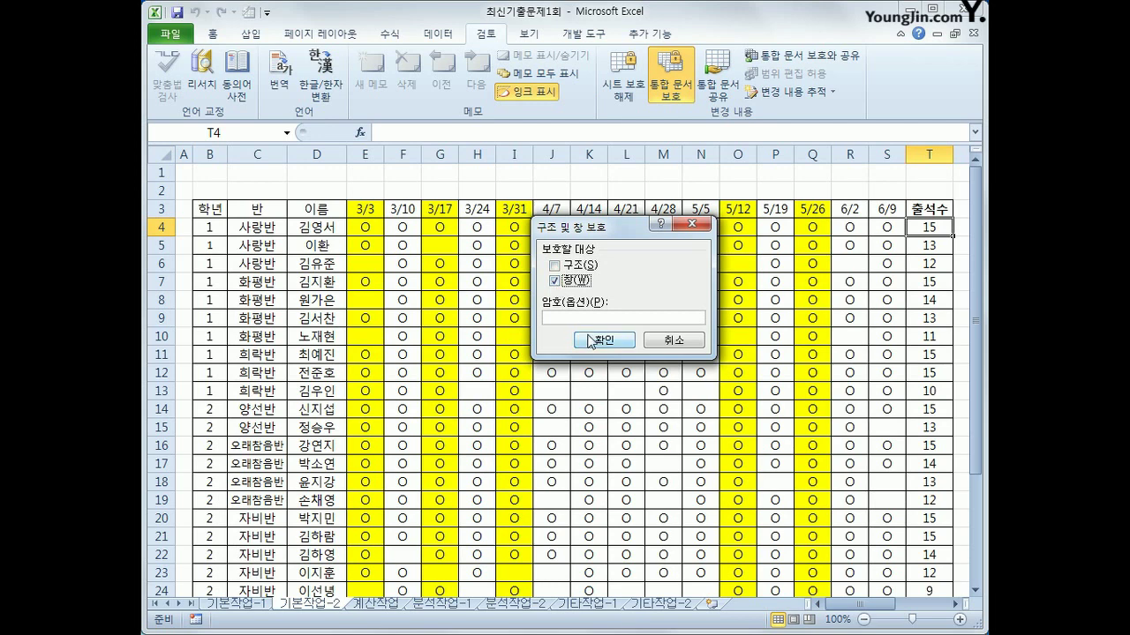
pyautogui.click(594, 341)
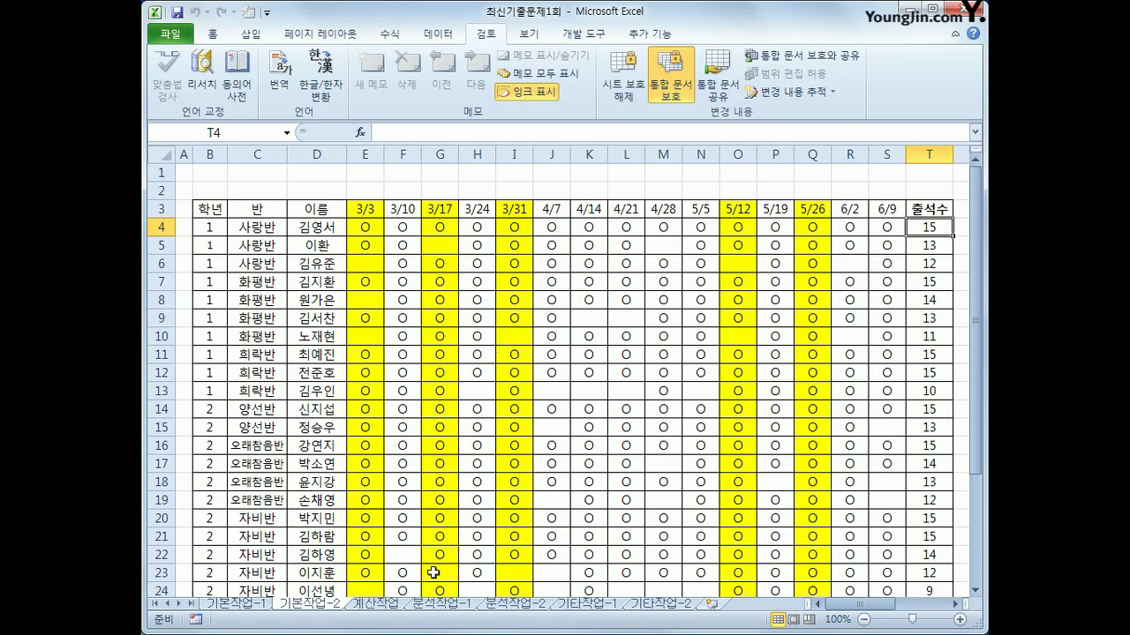
pyautogui.click(389, 606)
pyautogui.click(394, 250)
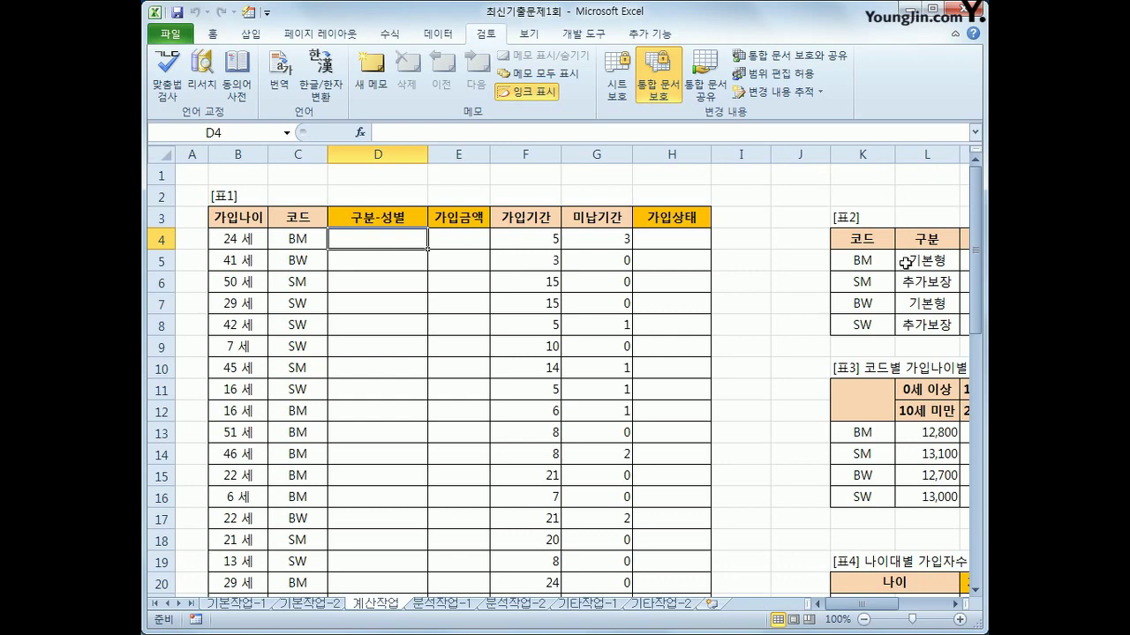
pyautogui.click(954, 604)
pyautogui.click(954, 605)
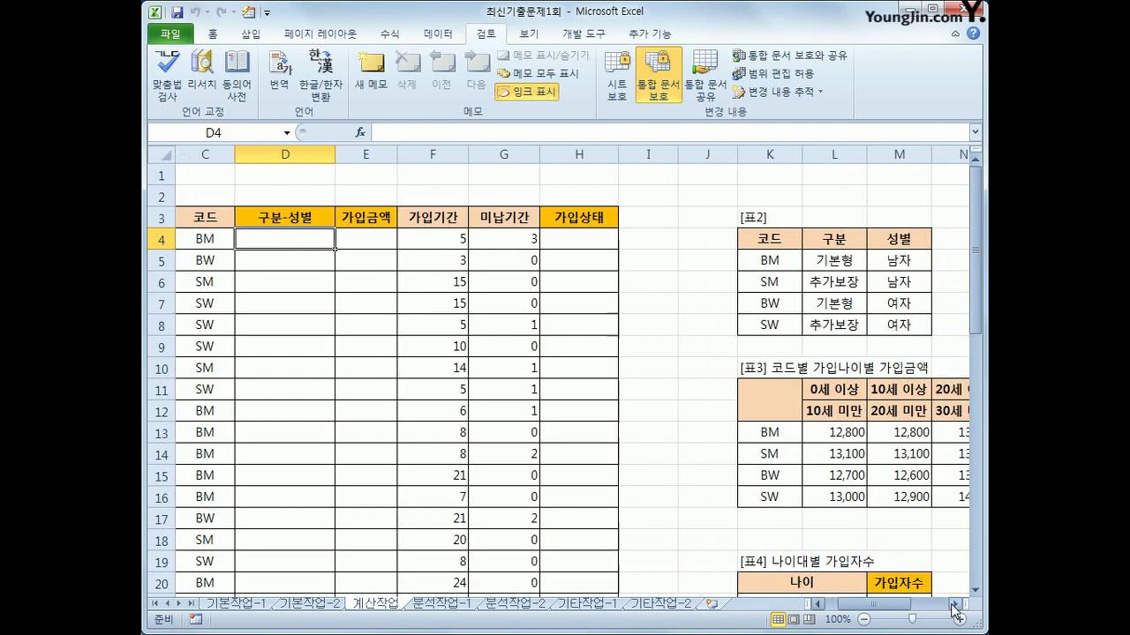
pyautogui.moveTo(834, 238); pyautogui.dragTo(890, 327)
pyautogui.moveTo(864, 609); pyautogui.dragTo(846, 613)
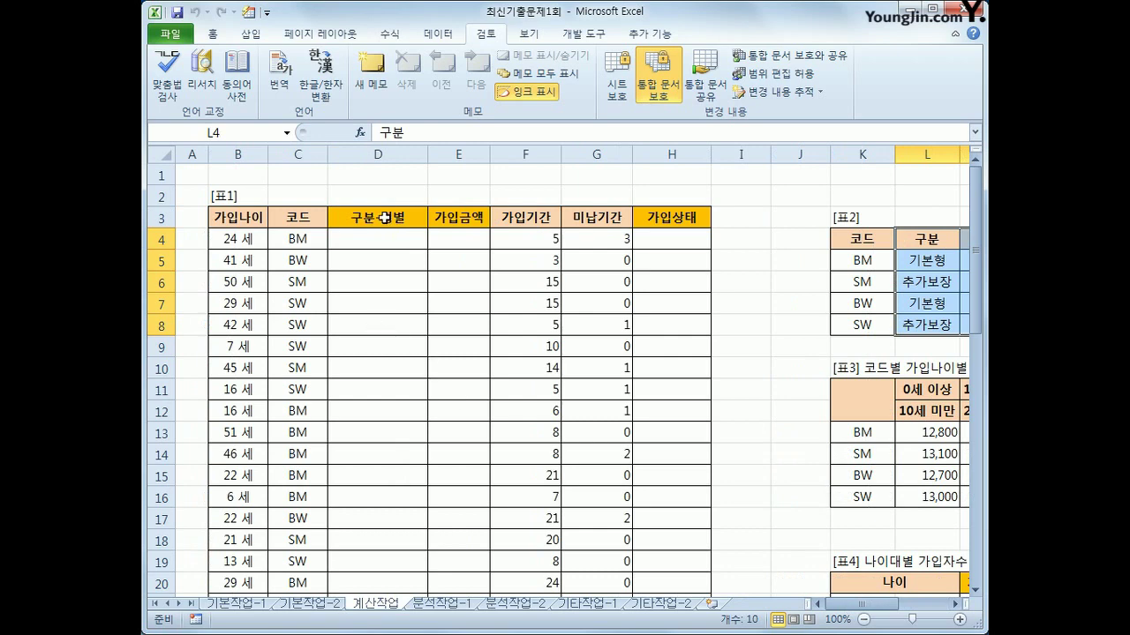
pyautogui.click(383, 236)
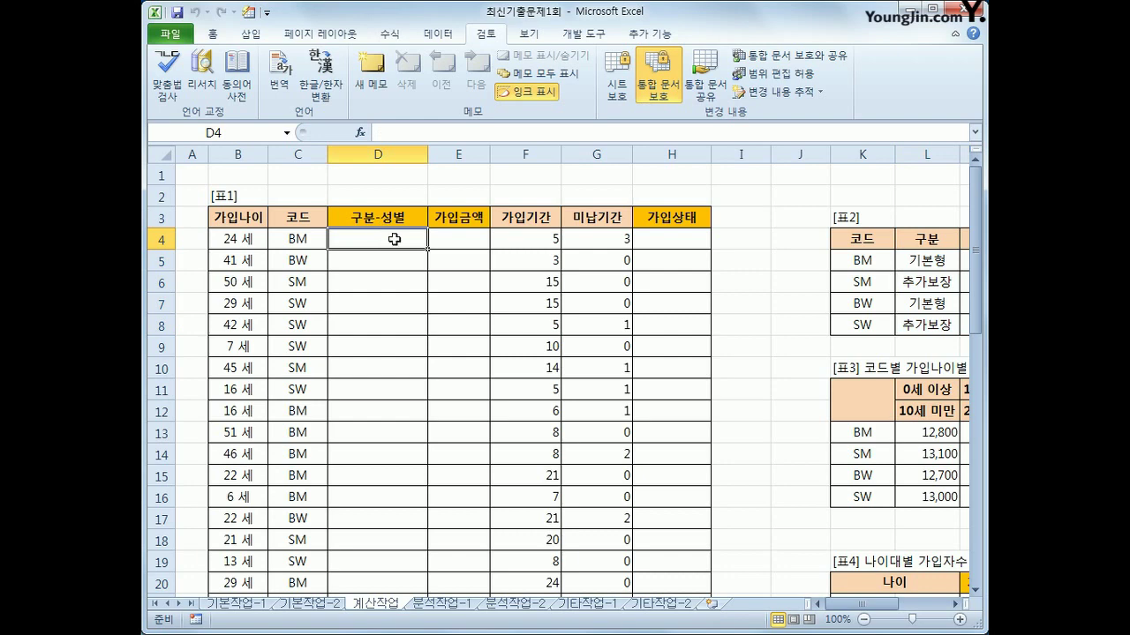
pyautogui.moveTo(855, 607)
pyautogui.mouseDown()
pyautogui.moveTo(886, 614)
pyautogui.moveTo(862, 616)
pyautogui.mouseUp()
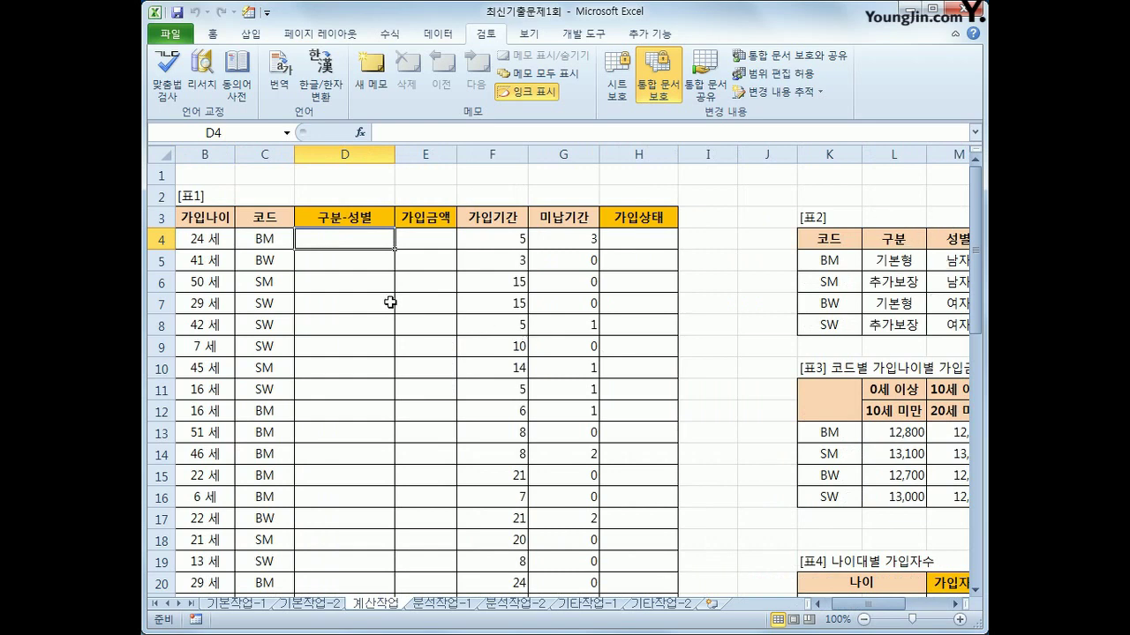
# Enter =VLOOKUP(C4,$K$5:$M$8,2,0) in D4 so it returns 기본형 for code BM
pyautogui.write('=vl')
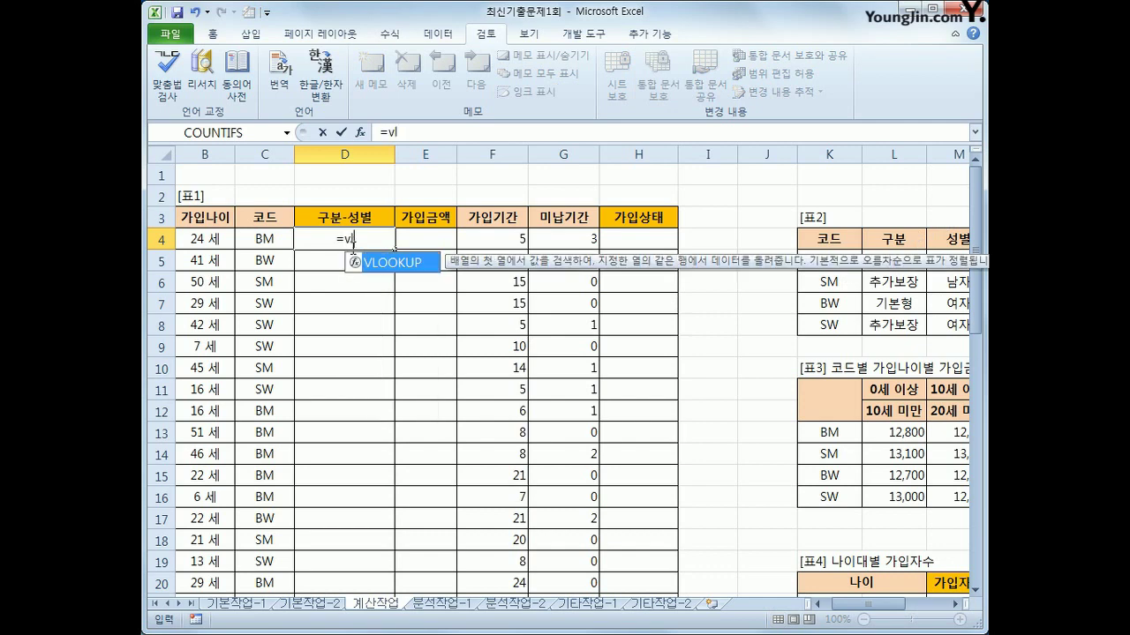
pyautogui.press('Tab')
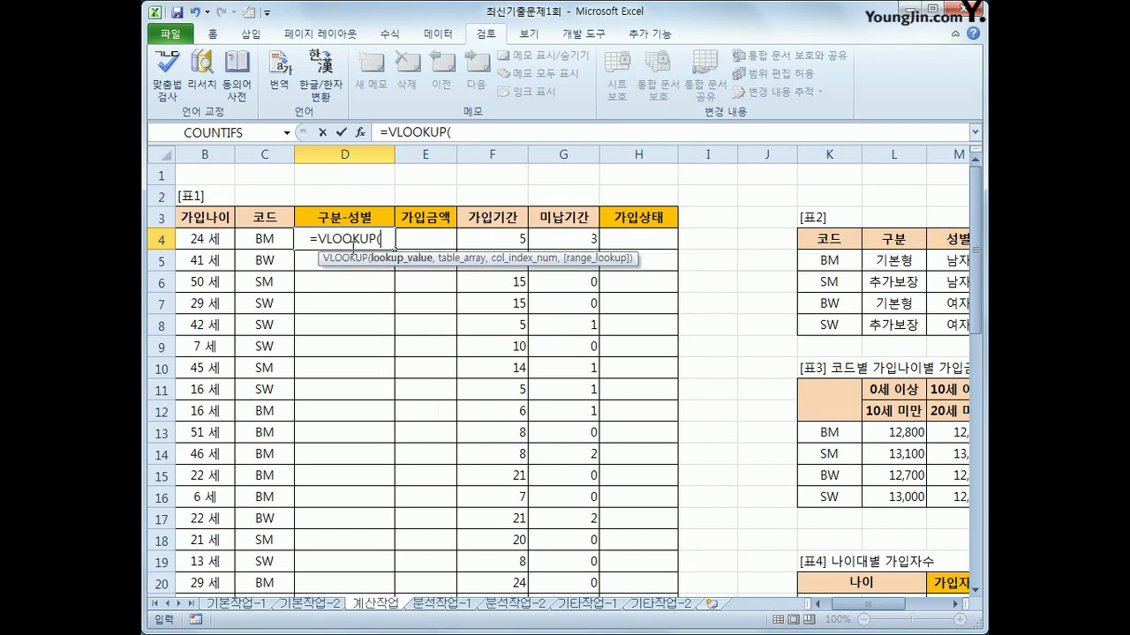
pyautogui.click(261, 239)
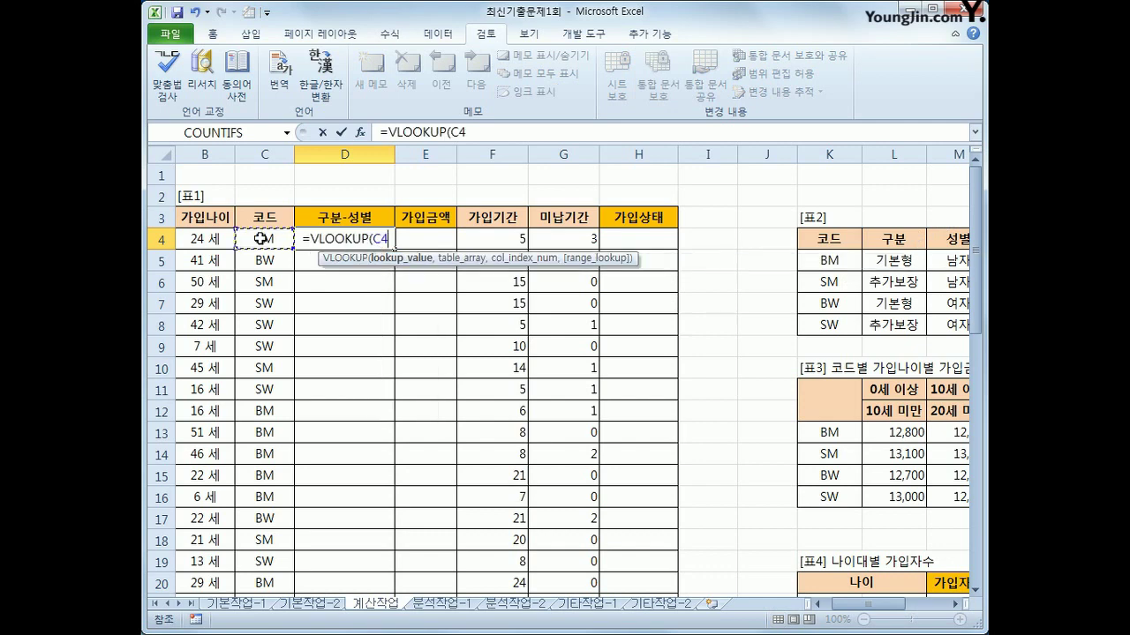
pyautogui.write(',')
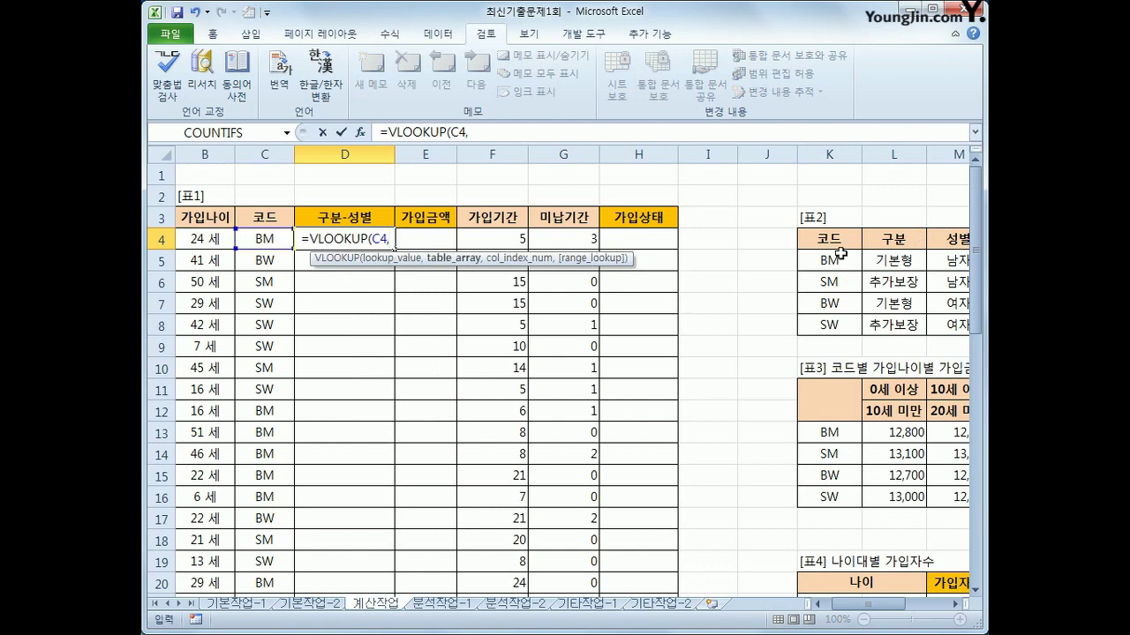
pyautogui.moveTo(837, 256); pyautogui.dragTo(947, 316)
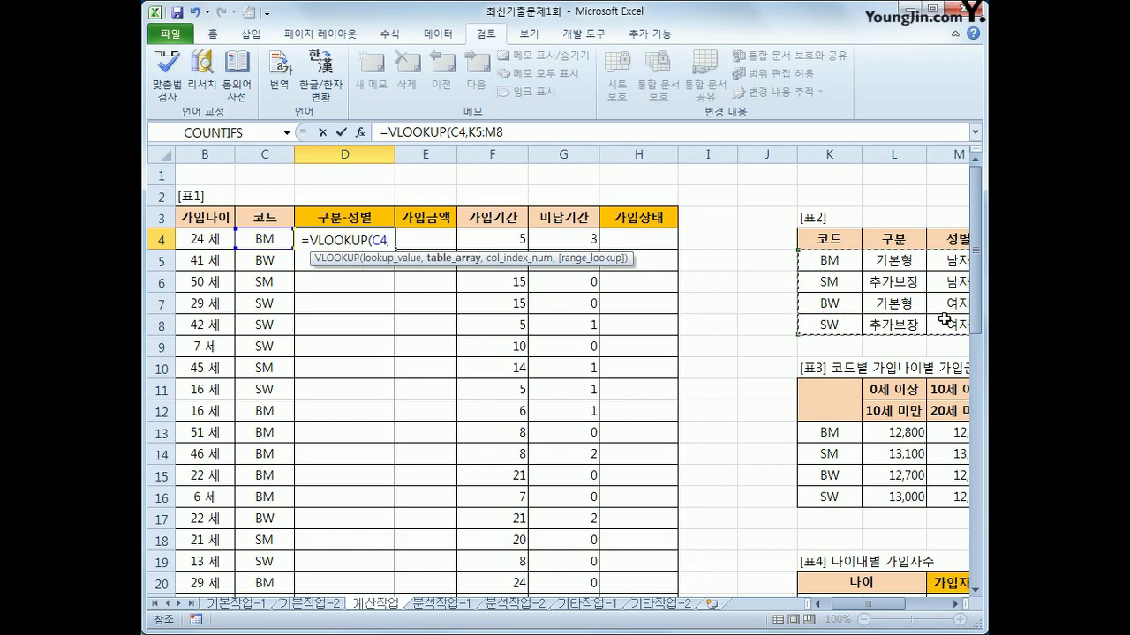
pyautogui.press('F4')
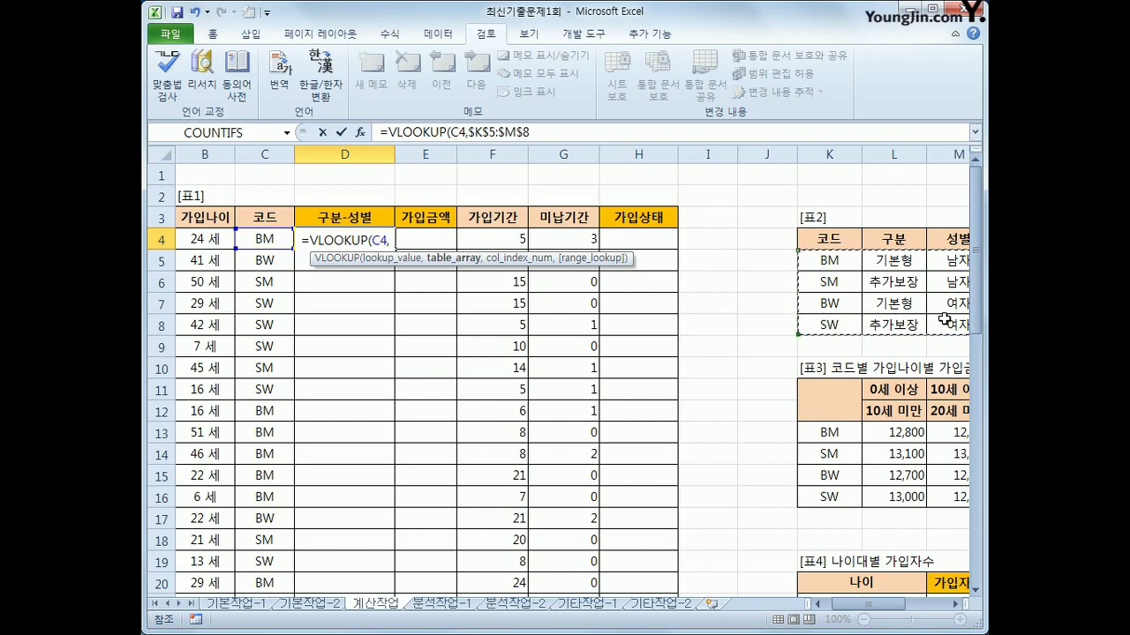
pyautogui.press('F2')
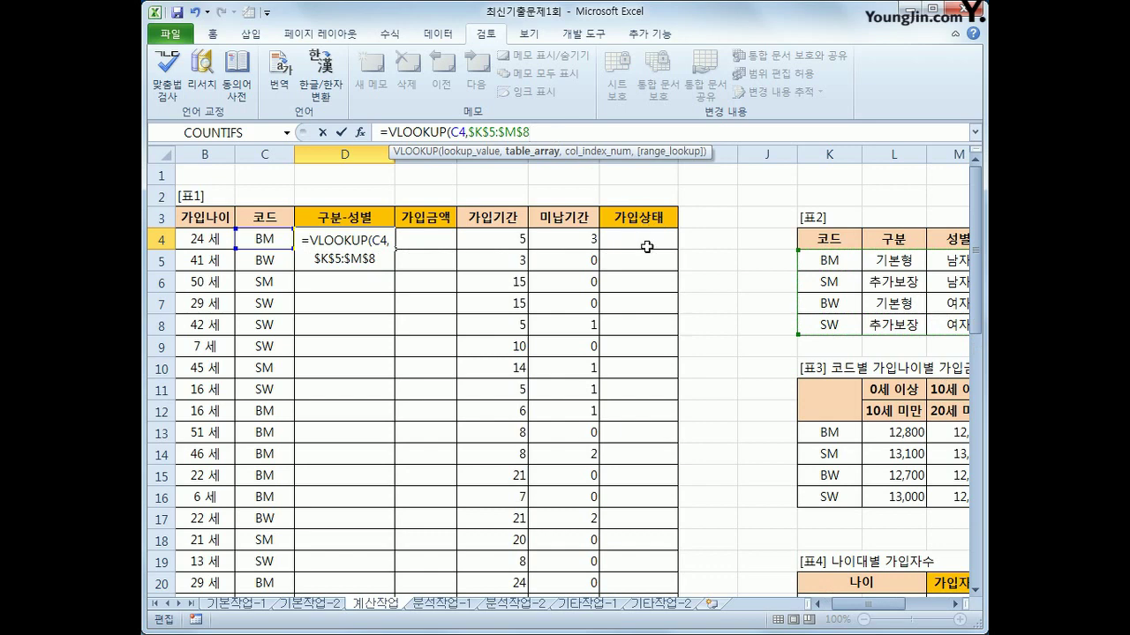
pyautogui.write(',')
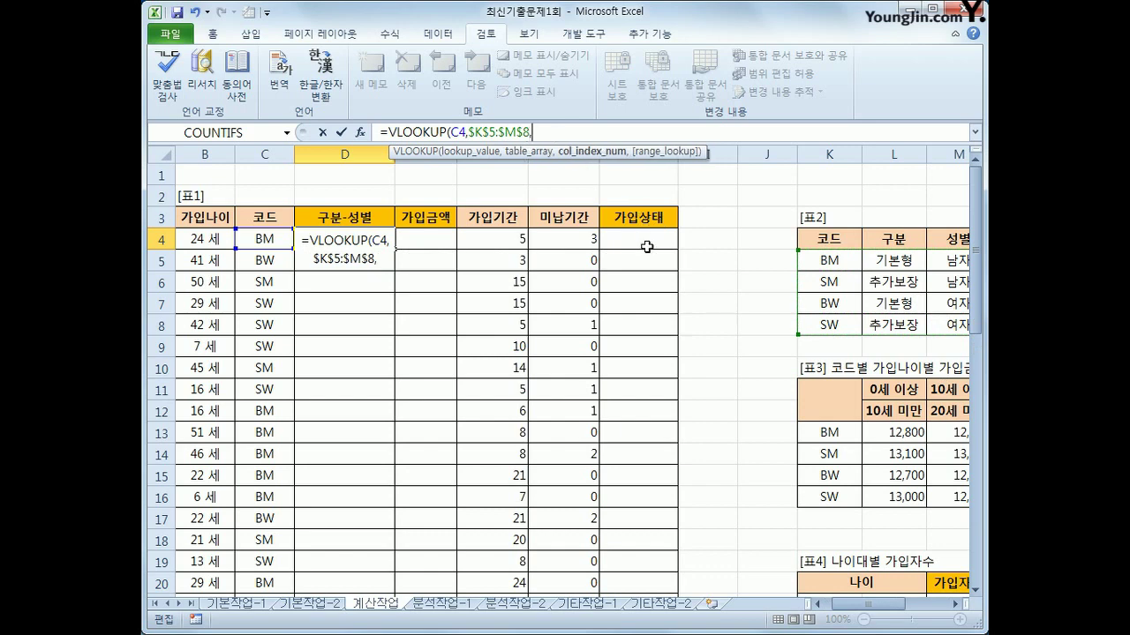
pyautogui.write('2,')
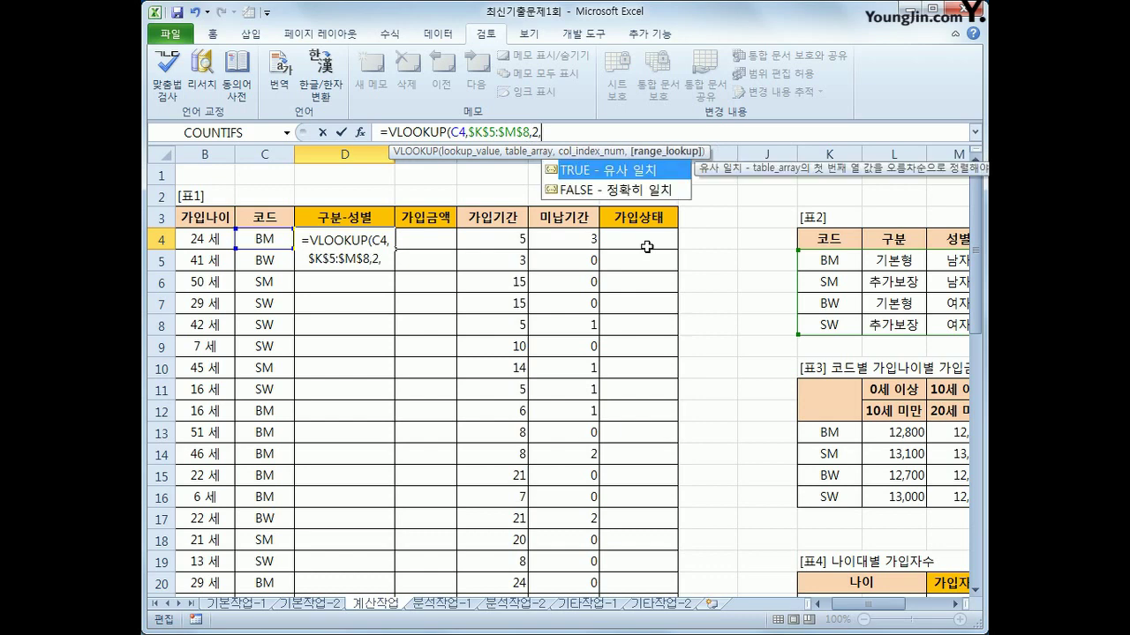
pyautogui.write('0')
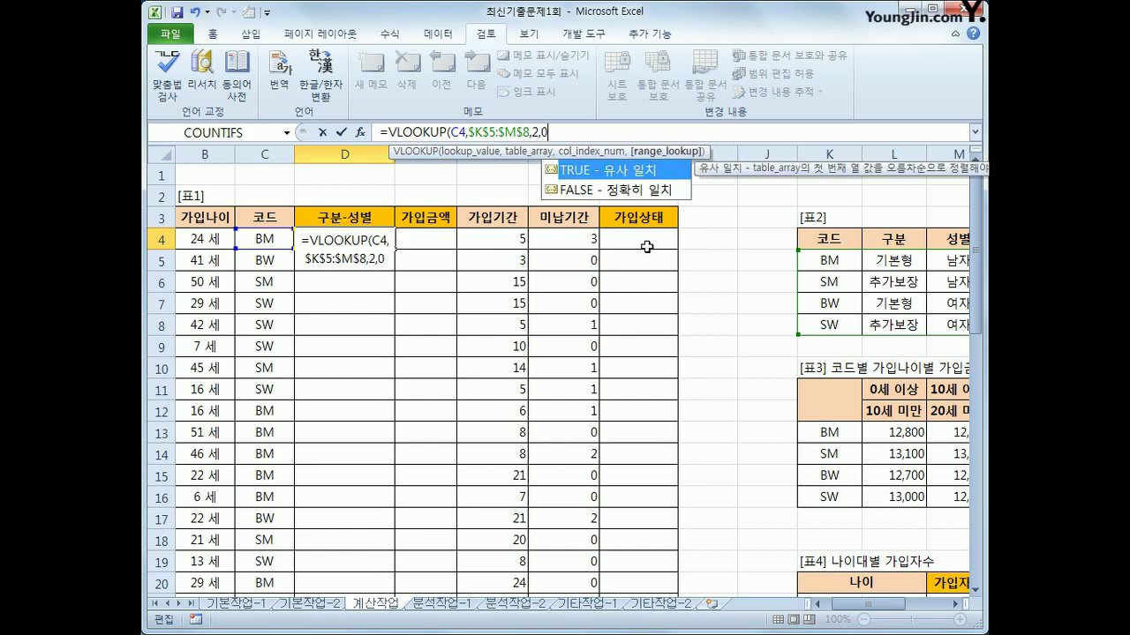
pyautogui.write(')')
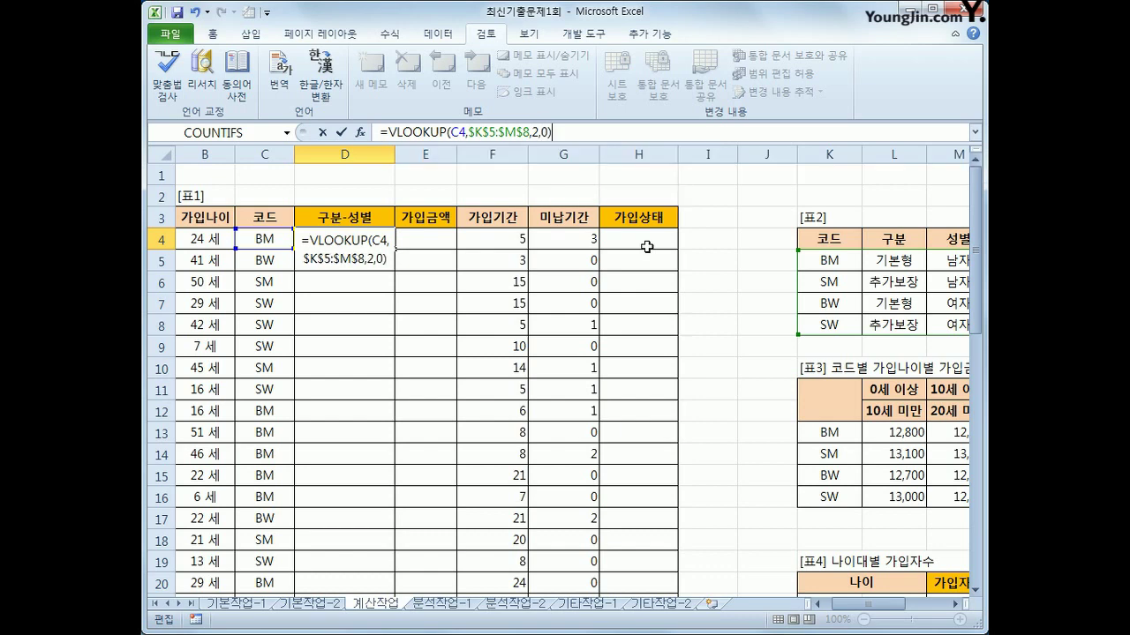
pyautogui.press('Return')
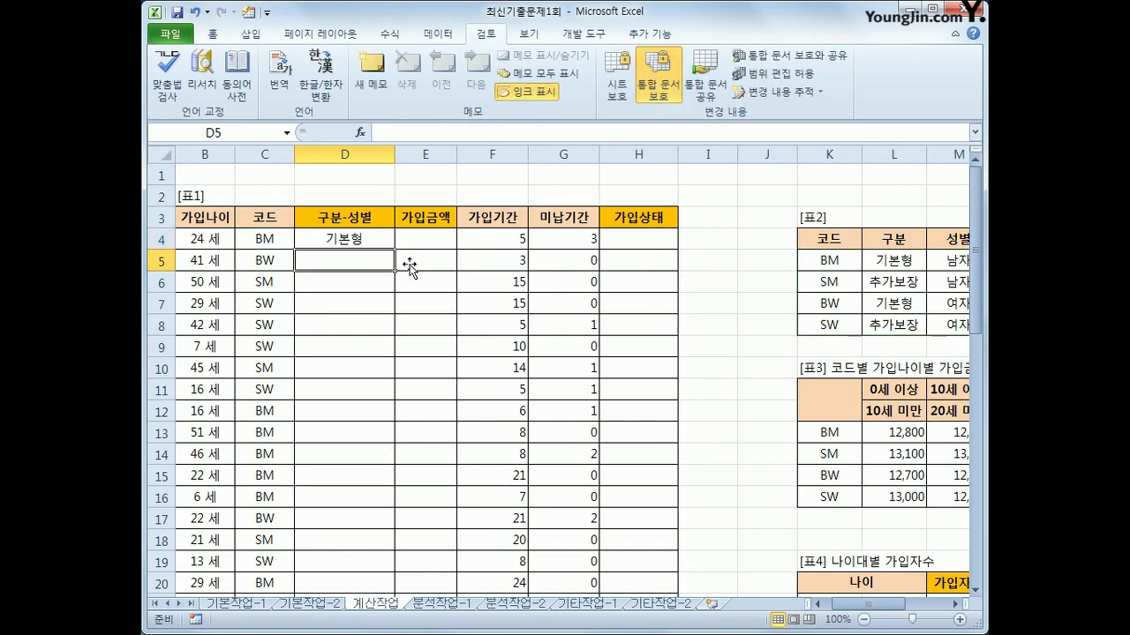
pyautogui.click(353, 239)
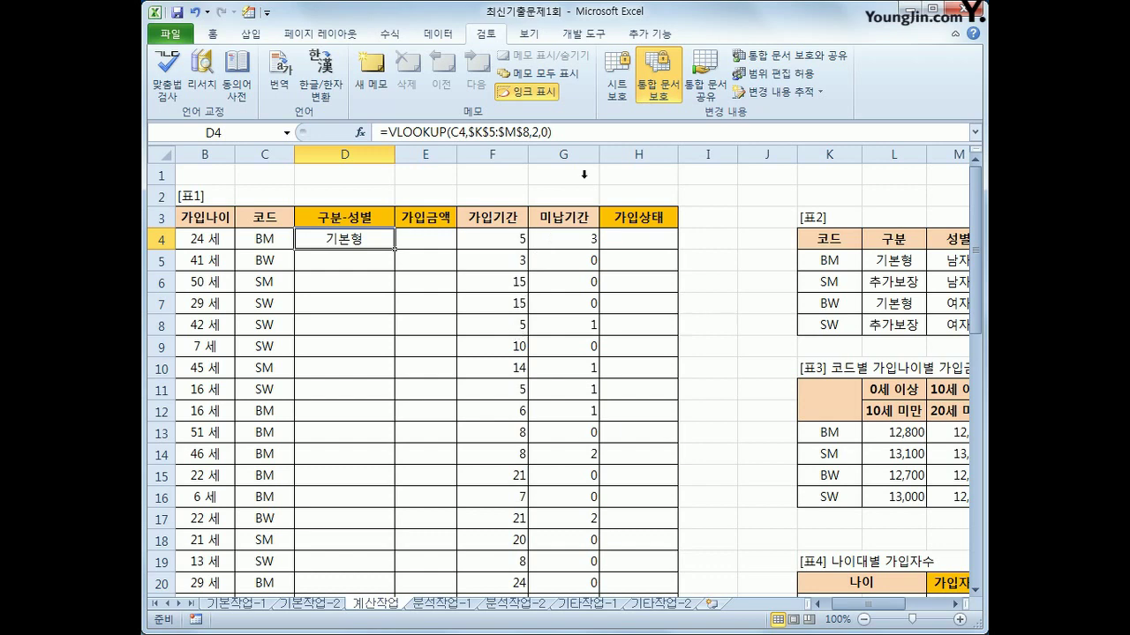
# Try appending a hyphen join to D4's formula, then keep the plain VLOOKUP
pyautogui.click(582, 136)
pyautogui.write('&')
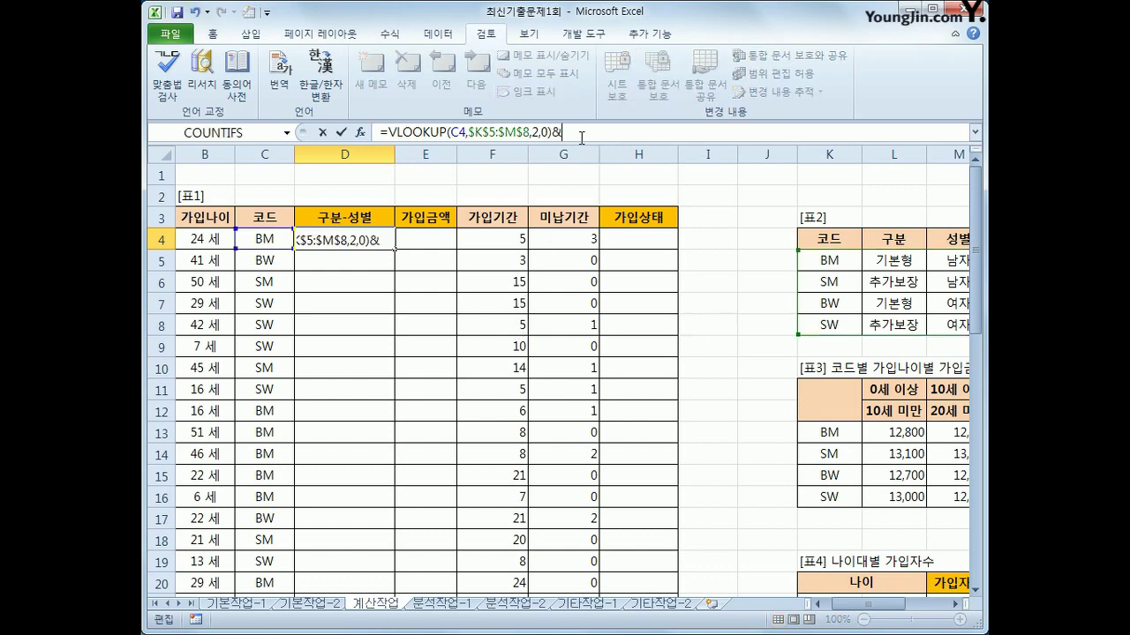
pyautogui.write('"-"')
pyautogui.write('&')
pyautogui.press('BackSpace')
pyautogui.press('BackSpace')
pyautogui.press('BackSpace')
pyautogui.press('BackSpace')
pyautogui.press('BackSpace')
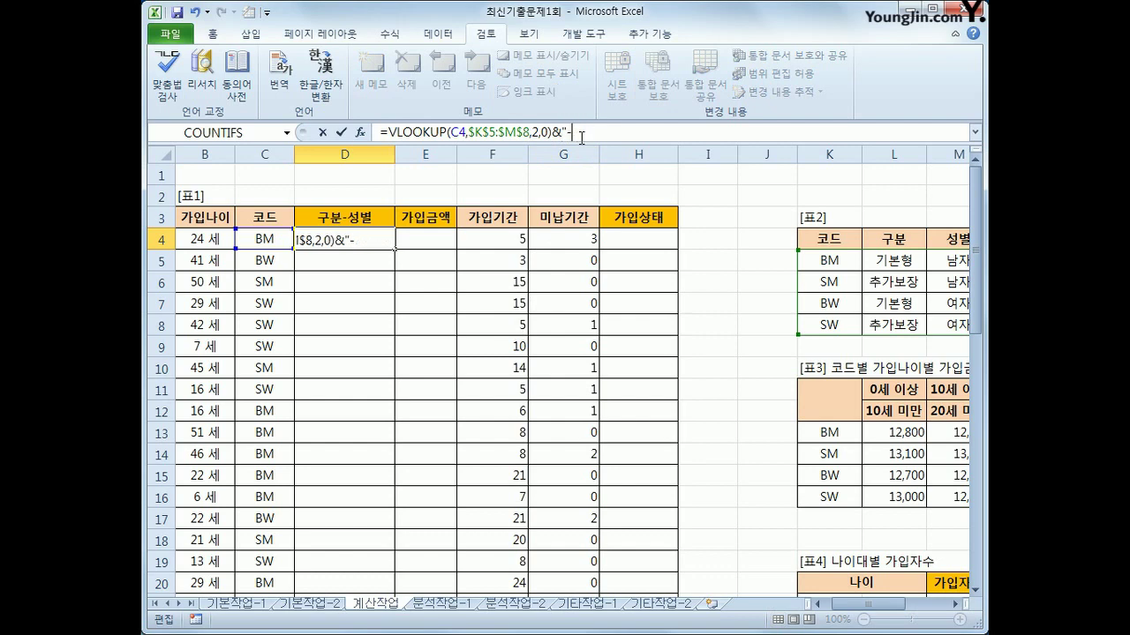
pyautogui.hotkey('ctrl', 'Return')
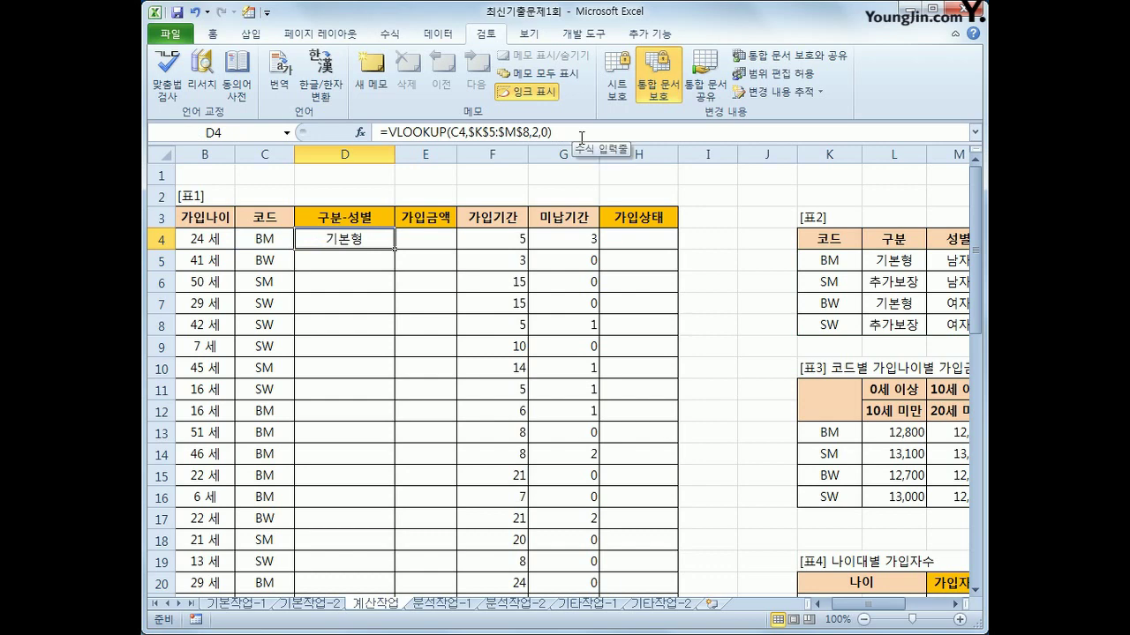
# Wrap D4 in CONCATENATE with "-" and VLOOKUP(C4,$K$5:$M$8,3,0), showing 기본형-남자
pyautogui.click(388, 132)
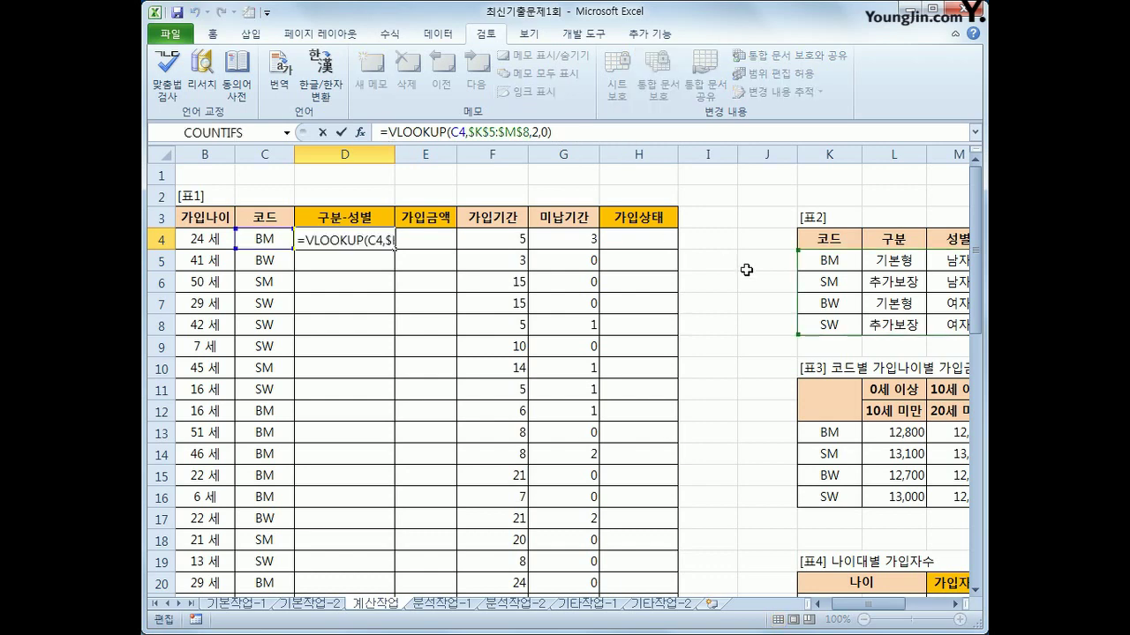
pyautogui.write('con')
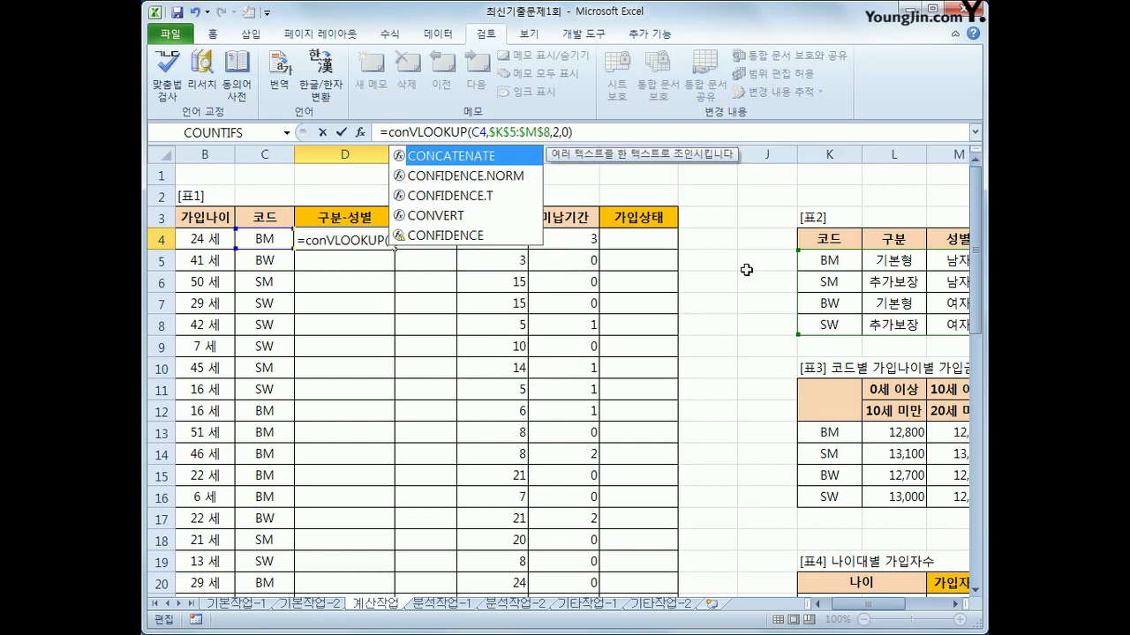
pyautogui.press('Tab')
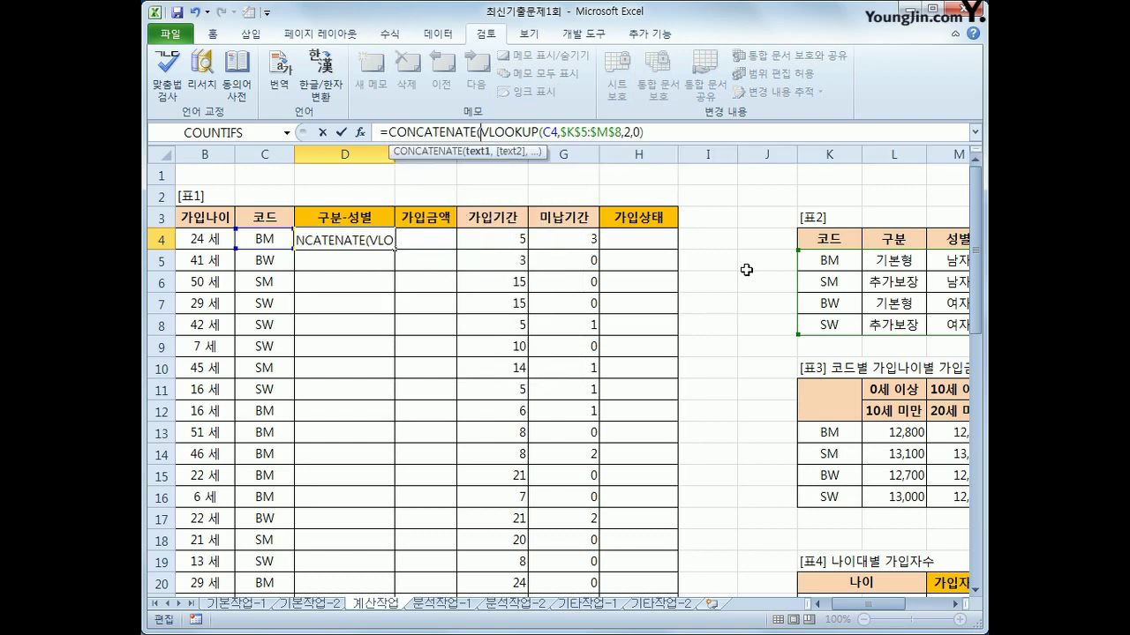
pyautogui.press('End')
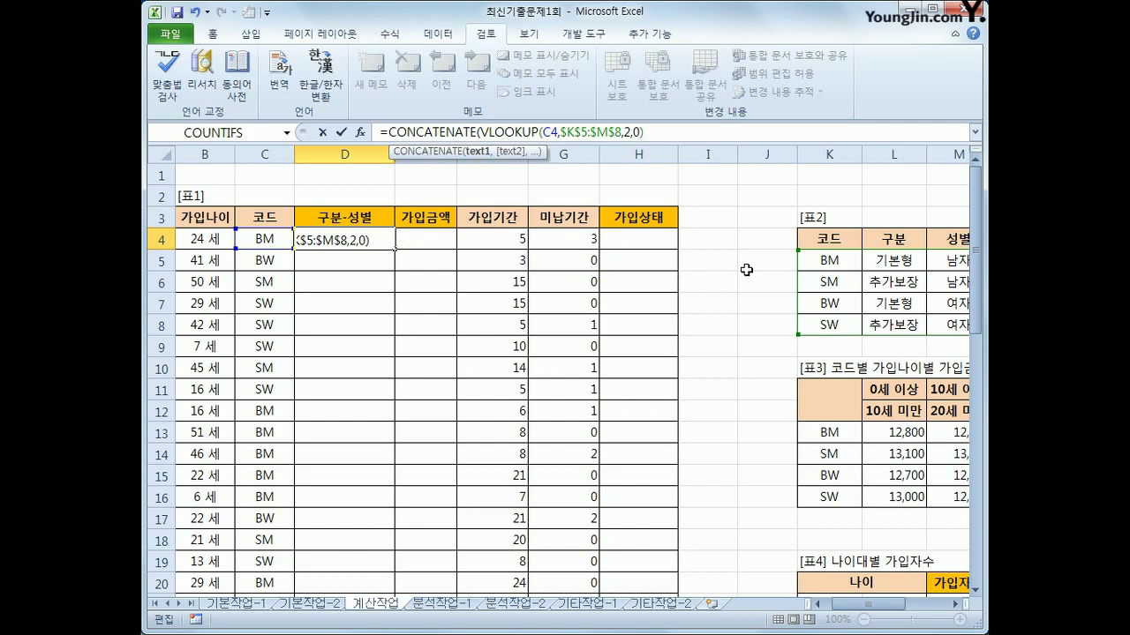
pyautogui.write(',')
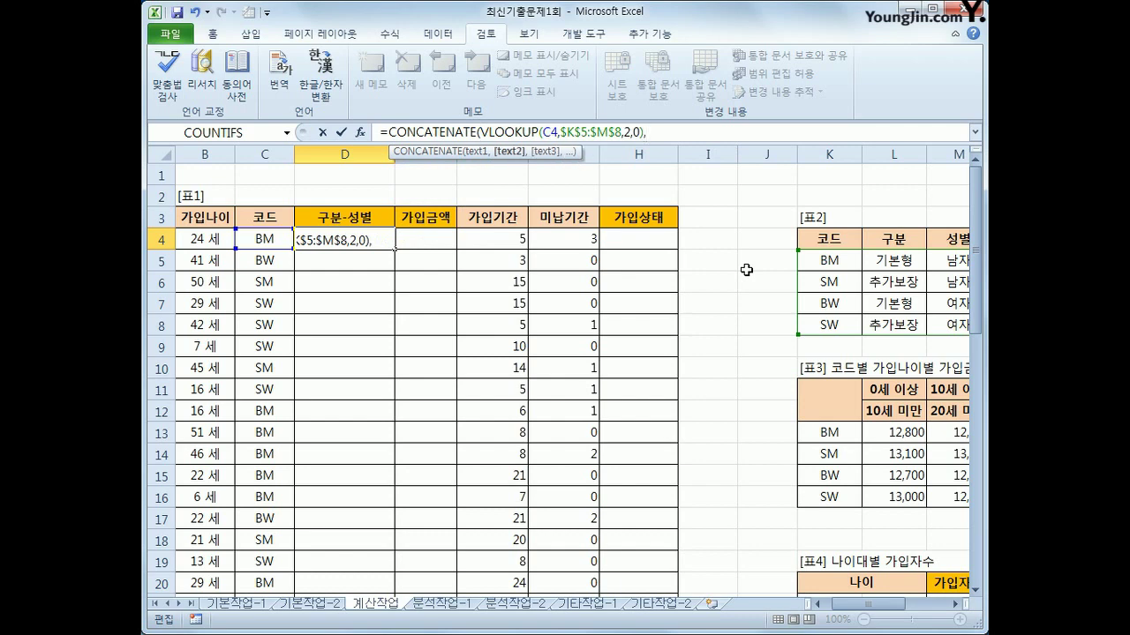
pyautogui.write('"-",vlo')
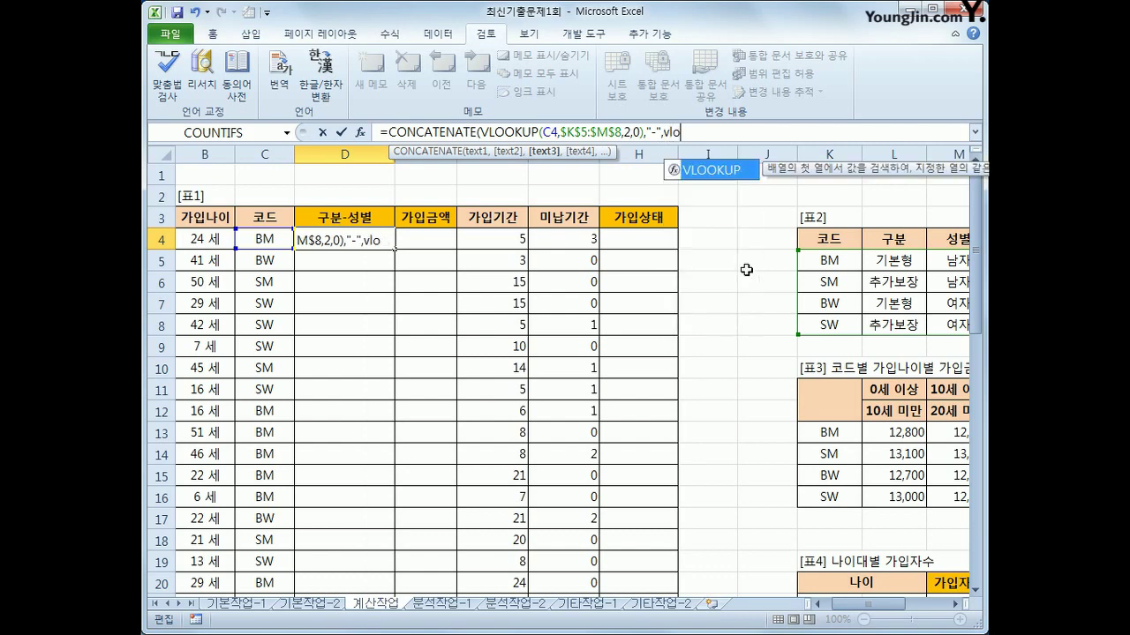
pyautogui.press('Tab')
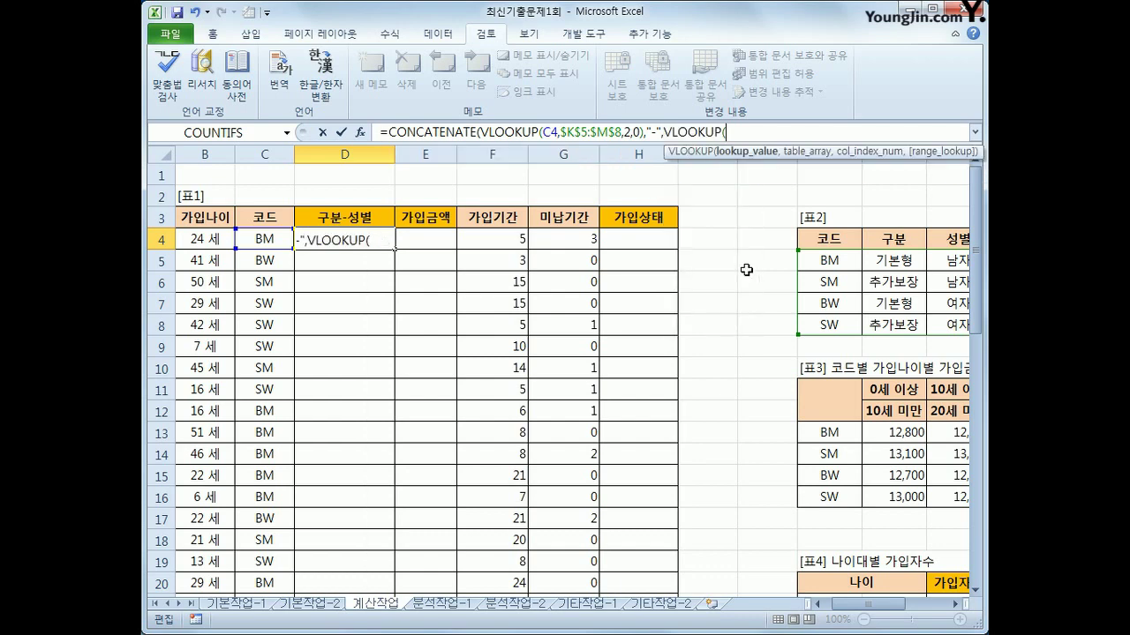
pyautogui.click(281, 242)
pyautogui.write(',')
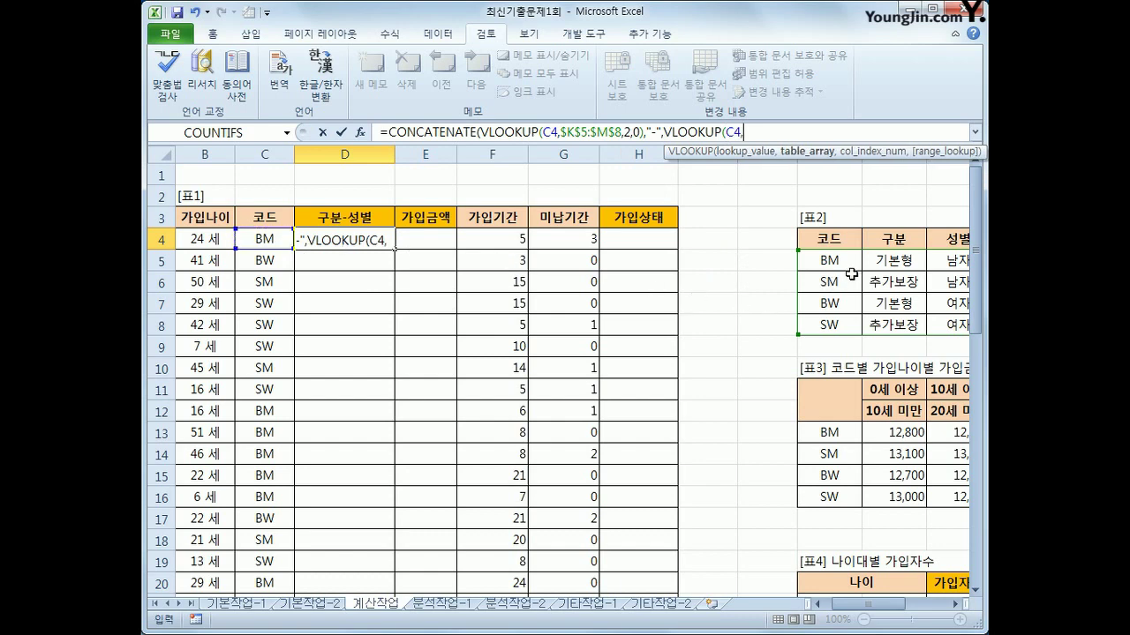
pyautogui.moveTo(833, 260); pyautogui.dragTo(949, 331)
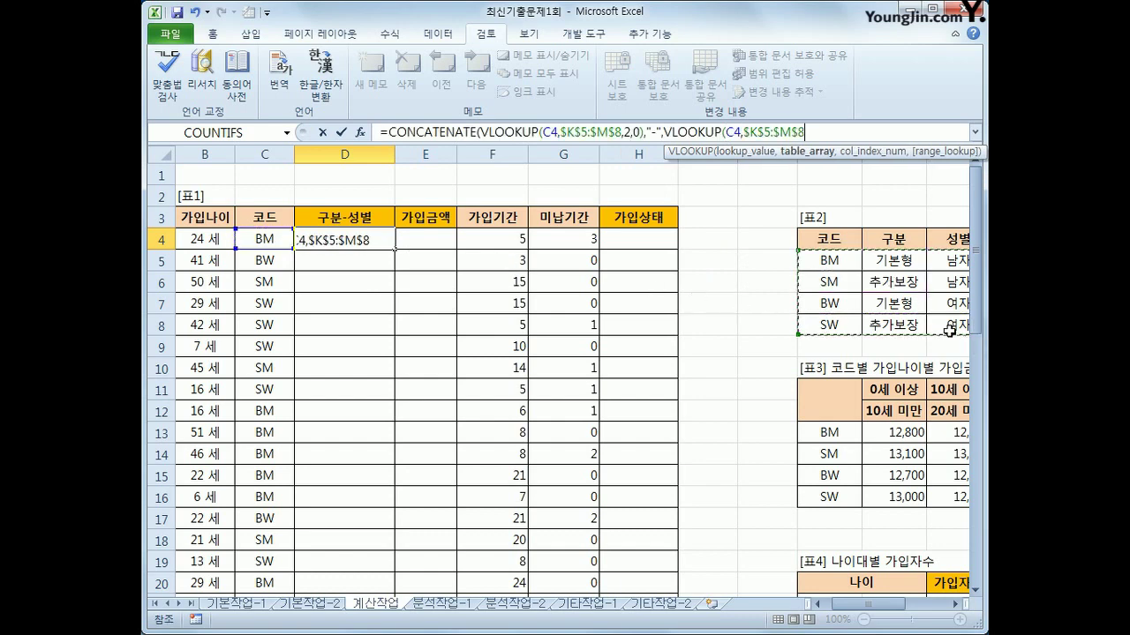
pyautogui.write(',')
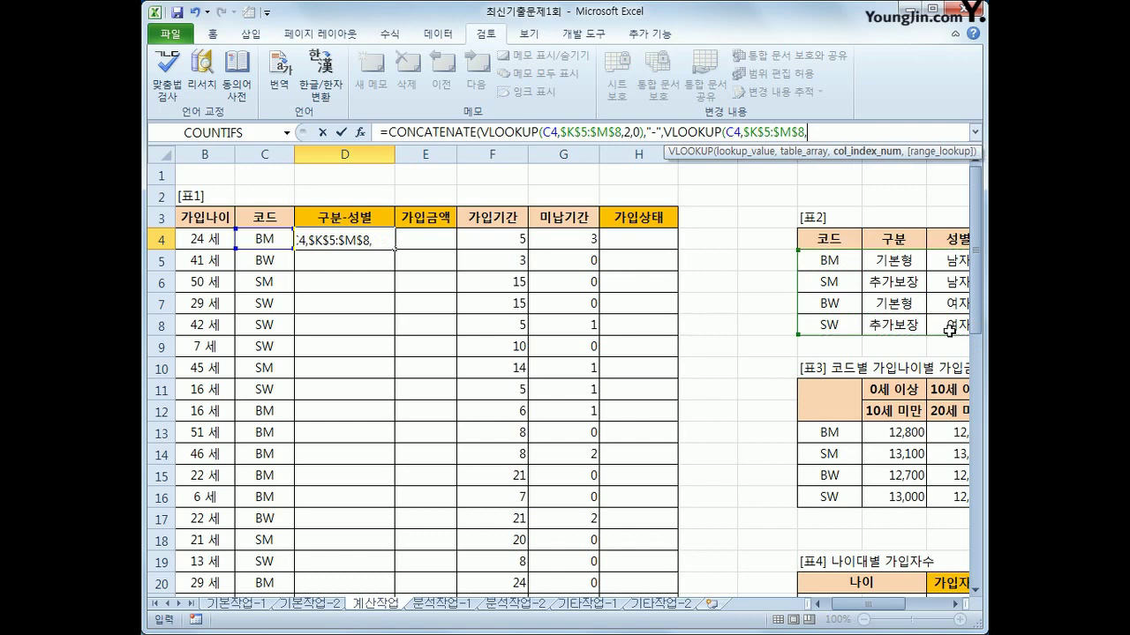
pyautogui.write('3,')
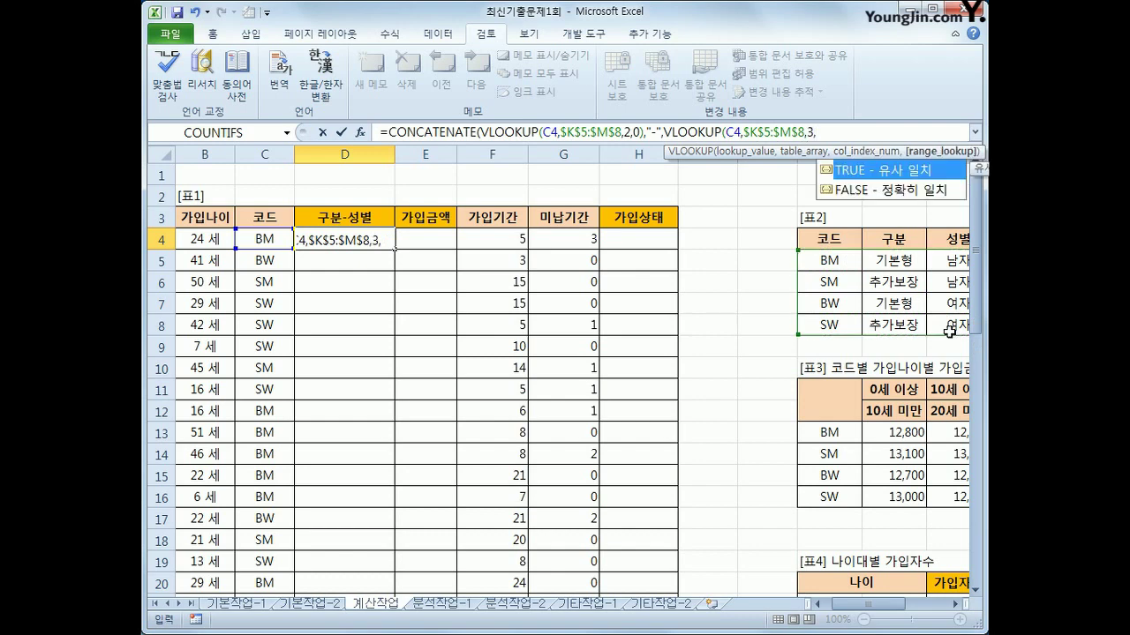
pyautogui.write('0)')
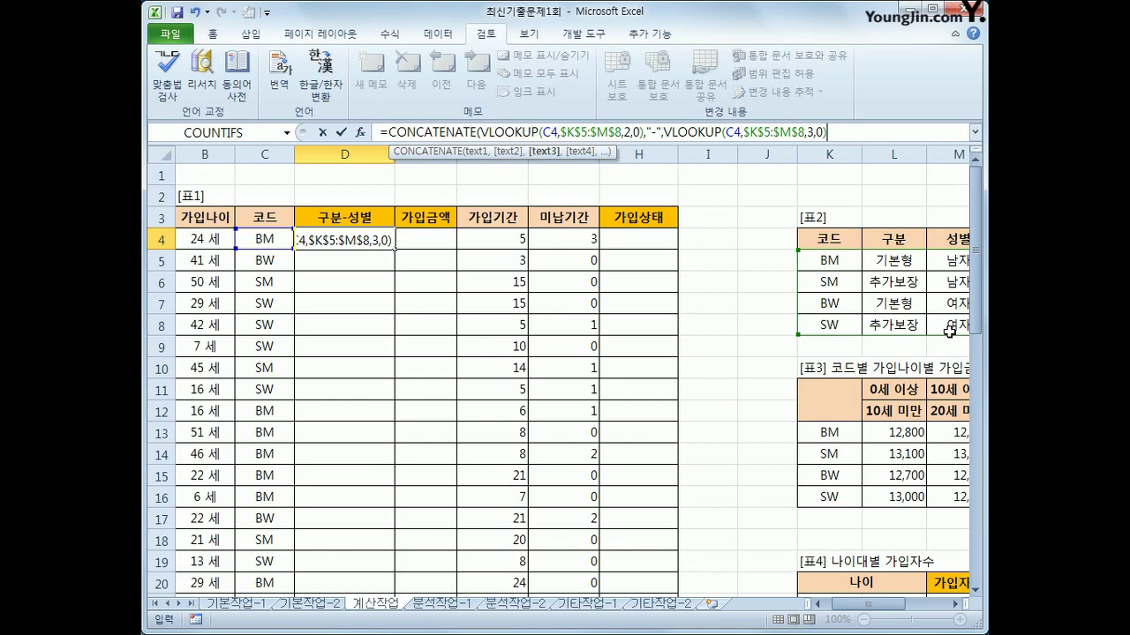
pyautogui.write(')')
pyautogui.press('Return')
pyautogui.press('Up')
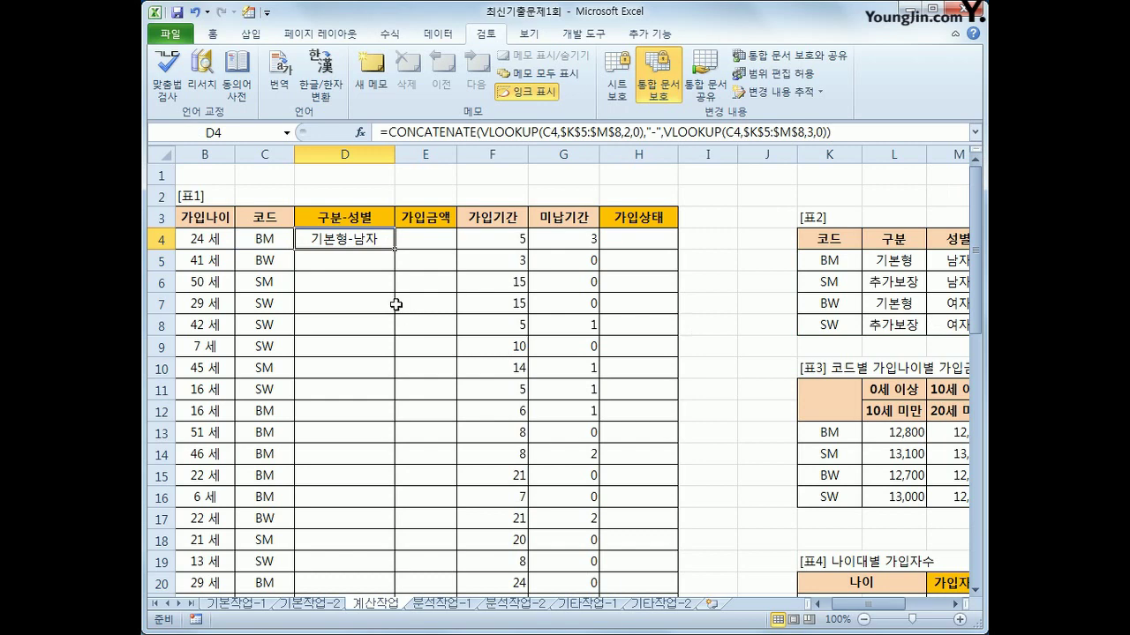
# Copy the D4 formula down column D (기본형-여자, 추가보장-남자, …) and select E4
pyautogui.doubleClick(395, 249)
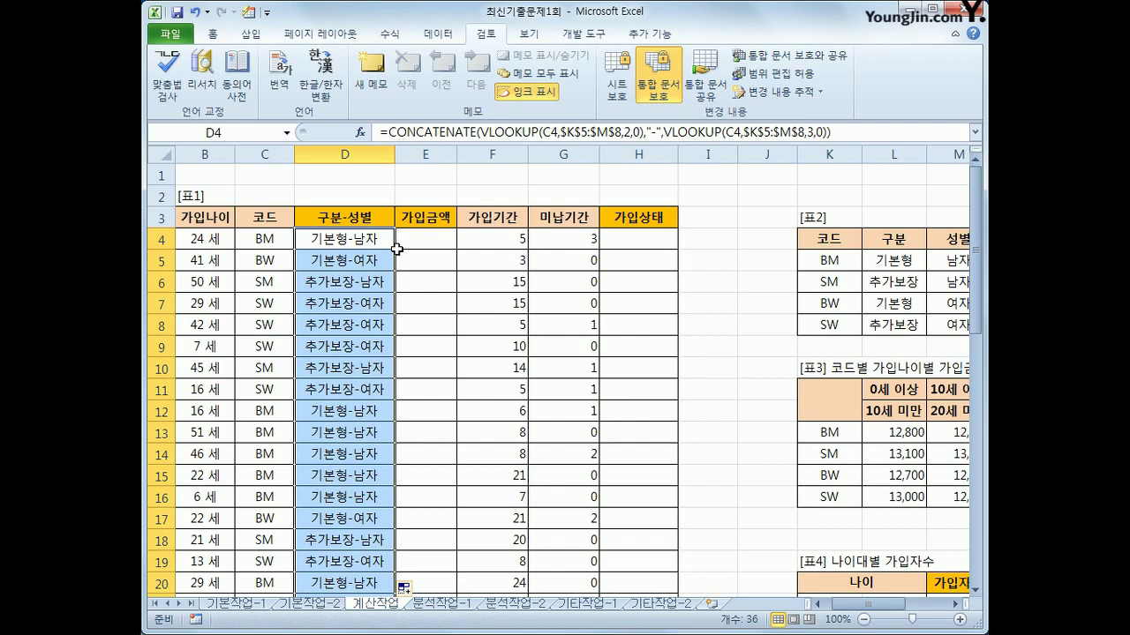
pyautogui.click(438, 253)
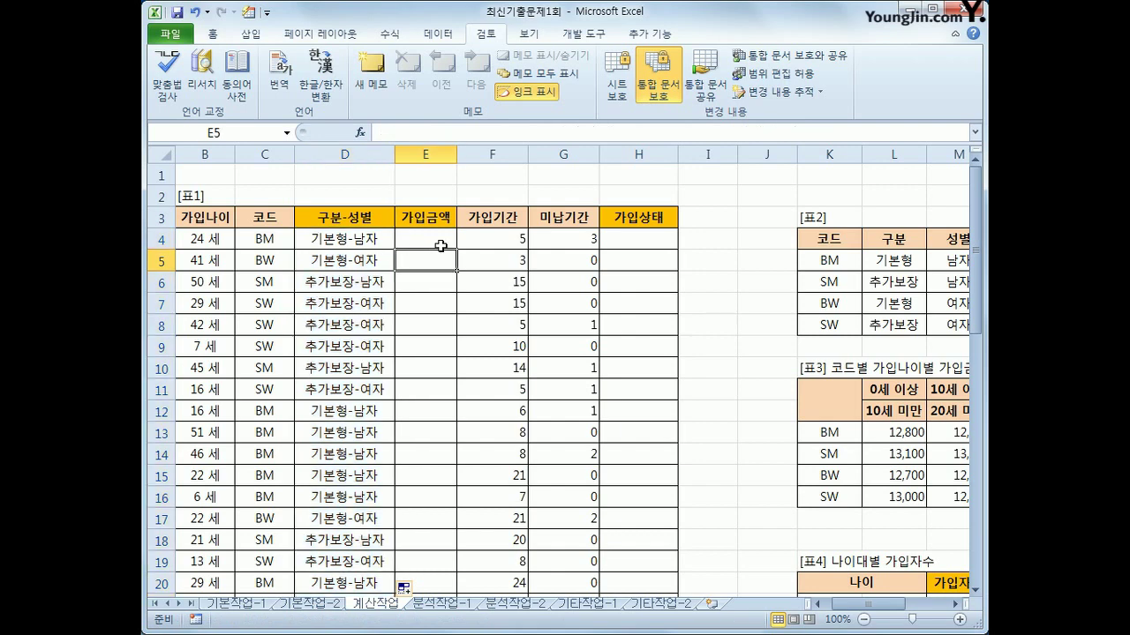
pyautogui.click(440, 243)
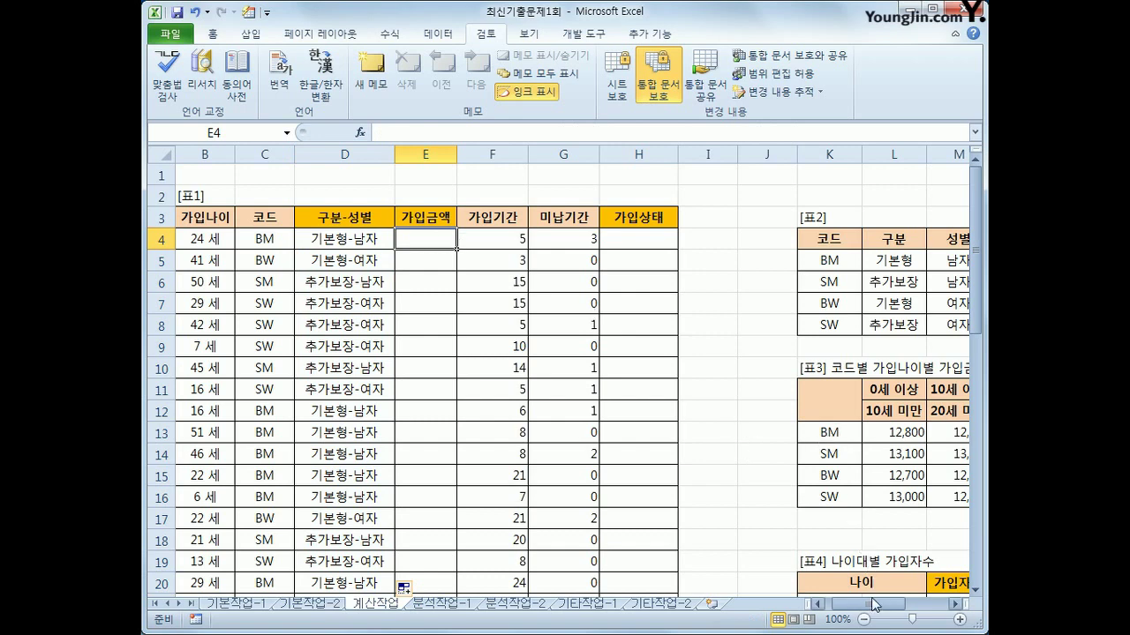
pyautogui.moveTo(881, 606)
pyautogui.mouseDown()
pyautogui.moveTo(894, 603)
pyautogui.moveTo(869, 606)
pyautogui.mouseUp()
pyautogui.moveTo(832, 431); pyautogui.dragTo(868, 495)
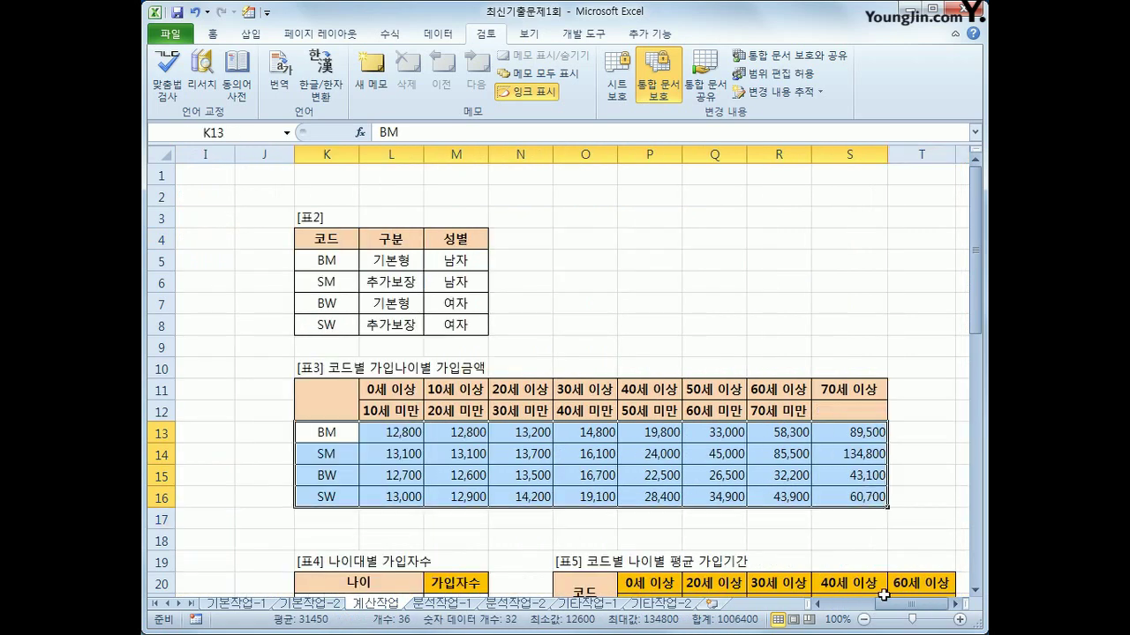
pyautogui.moveTo(883, 605); pyautogui.dragTo(911, 603)
pyautogui.click(252, 239)
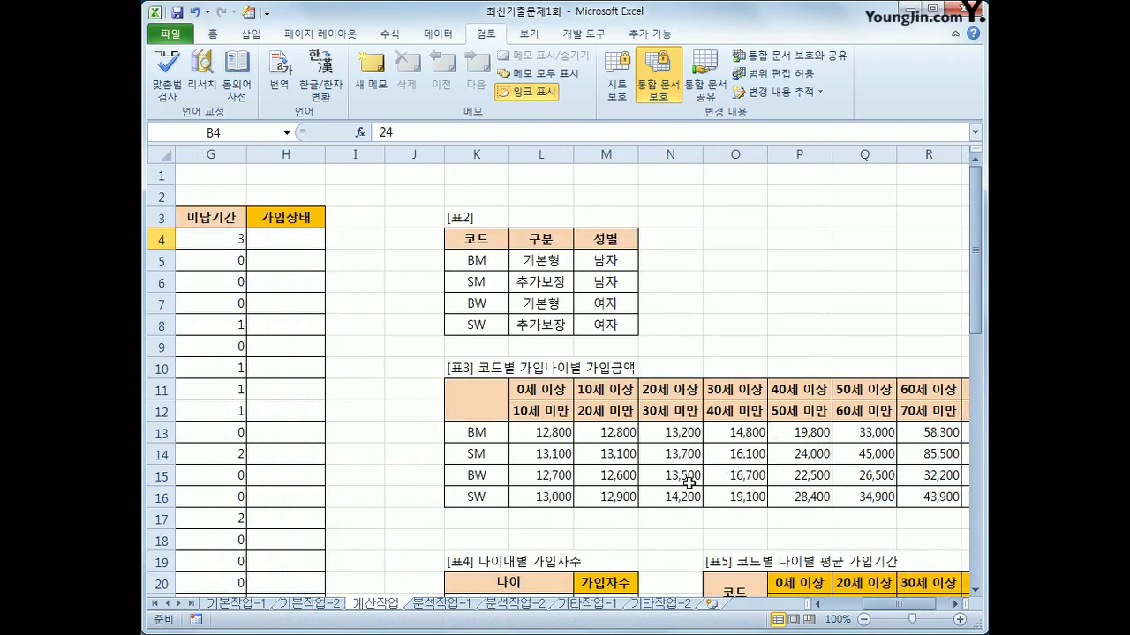
pyautogui.moveTo(882, 606); pyautogui.dragTo(856, 606)
pyautogui.click(366, 243)
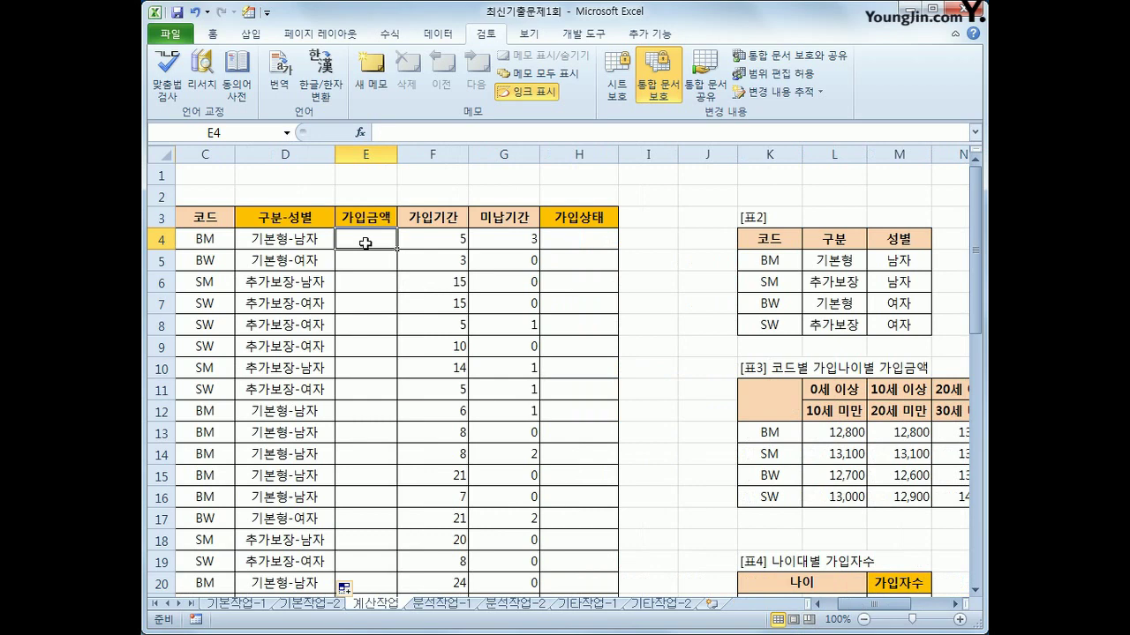
# Start E4's formula as =INDEX($L$13:$S$16, using 표3's amounts as an absolute array
pyautogui.write('=')
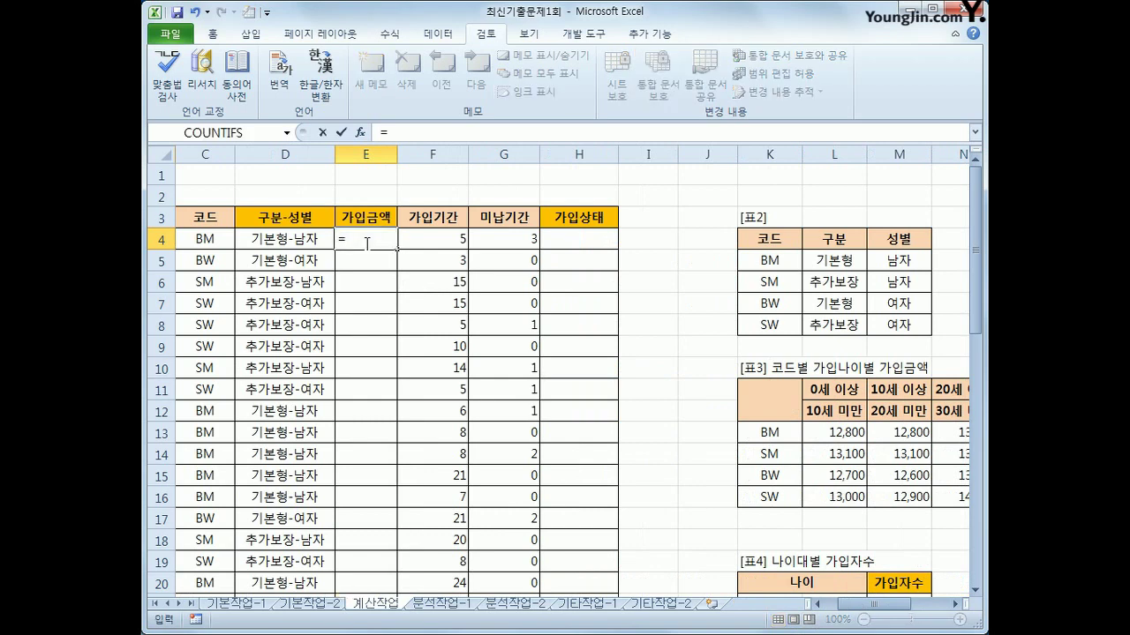
pyautogui.write('in')
pyautogui.press('Tab')
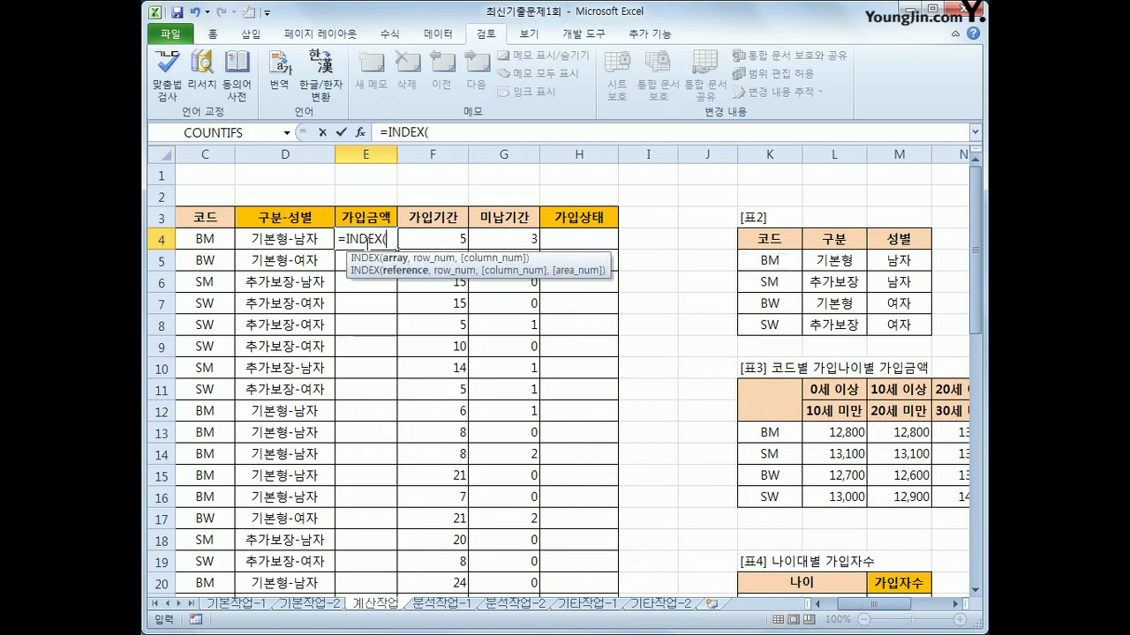
pyautogui.moveTo(823, 433); pyautogui.dragTo(860, 510)
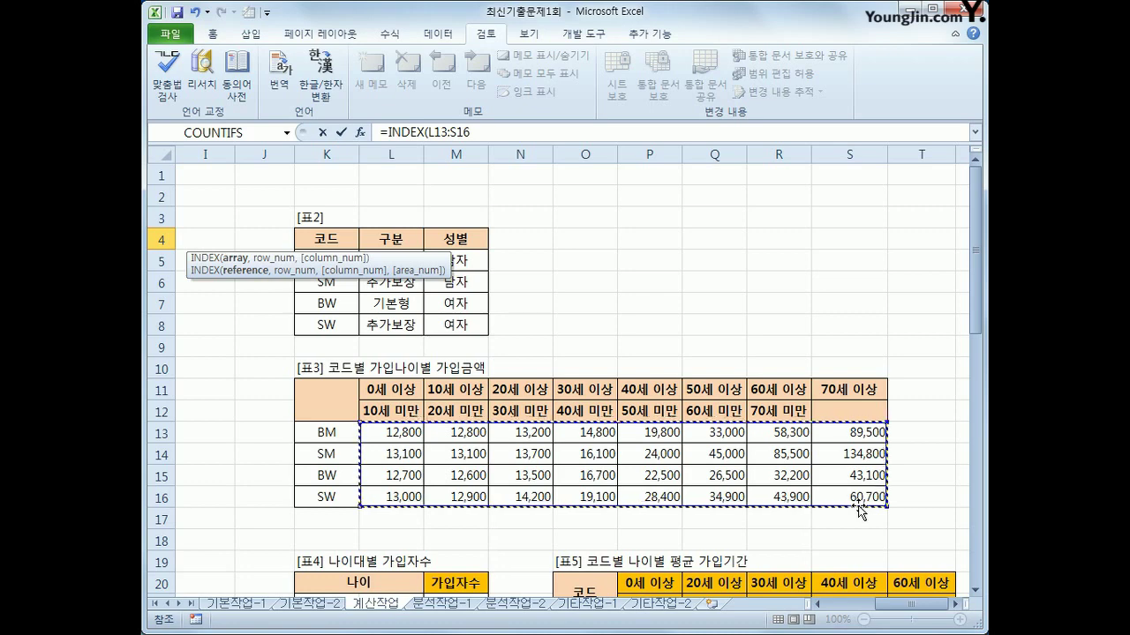
pyautogui.press('F4')
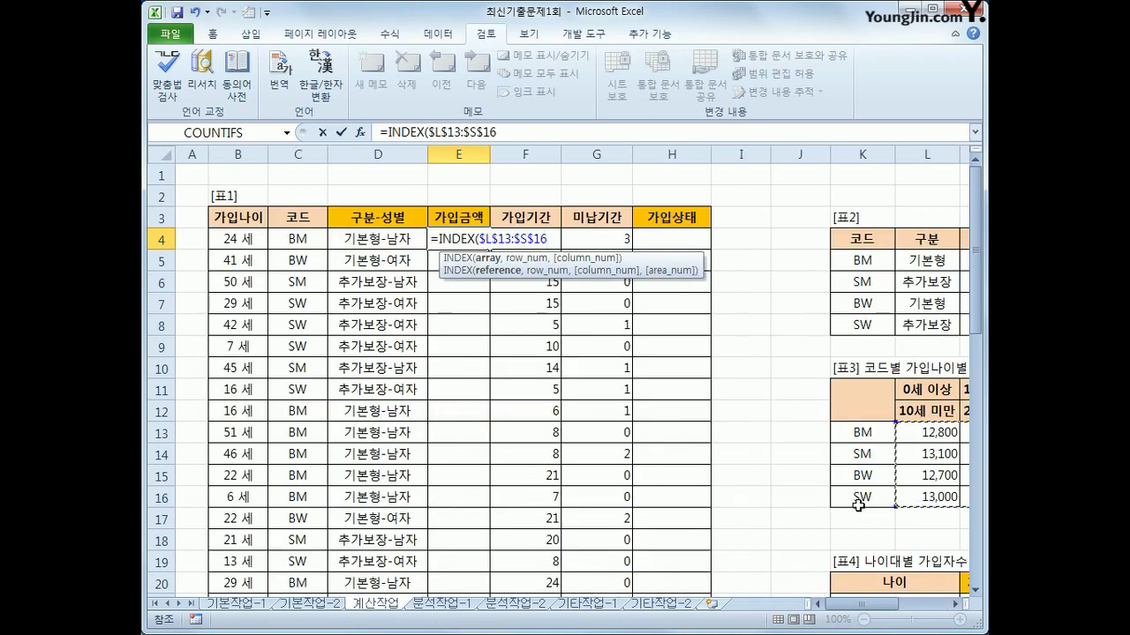
pyautogui.press('F4')
pyautogui.press('F4')
pyautogui.press('F4')
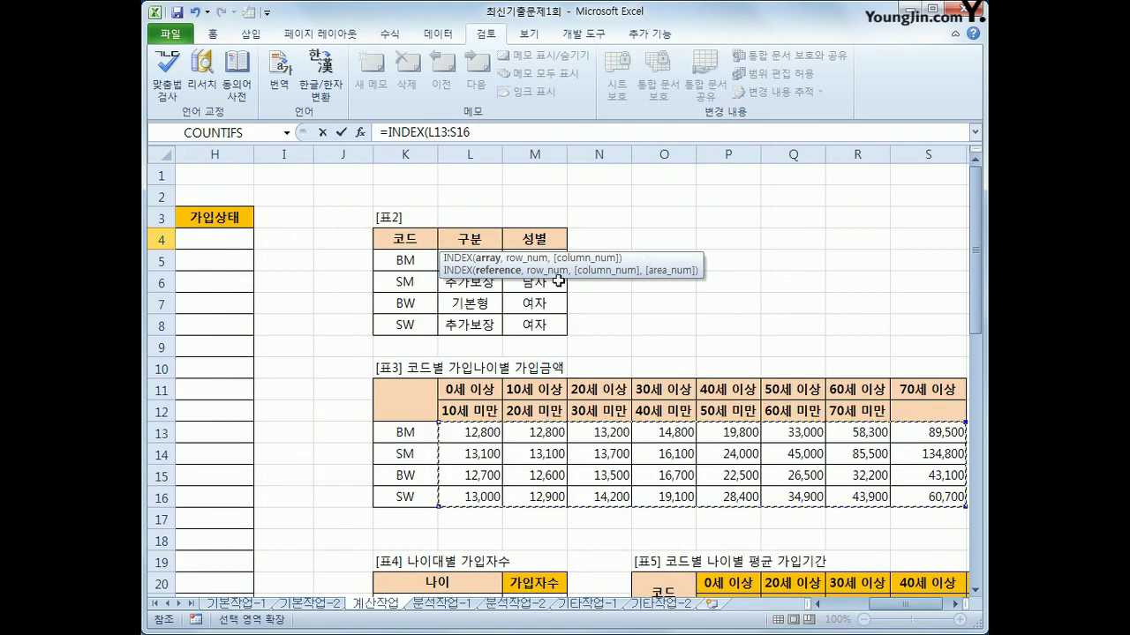
pyautogui.moveTo(470, 133); pyautogui.dragTo(430, 132)
pyautogui.press('F4')
pyautogui.press('Right')
pyautogui.write(',')
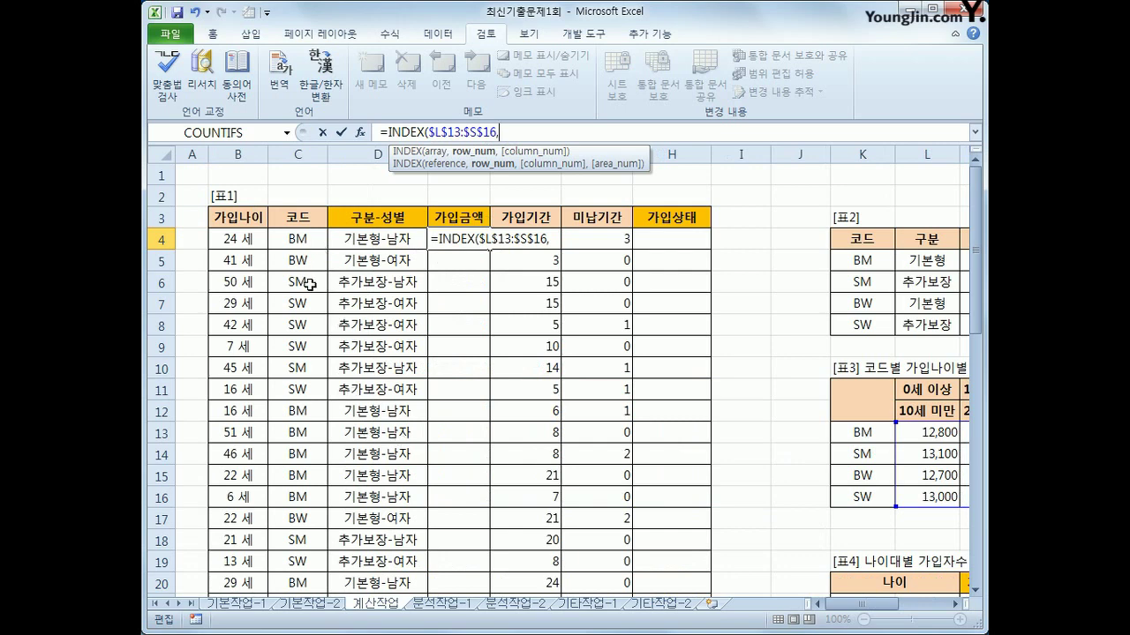
# Add the row lookup MATCH(C4,$K$13:$K$16,0) to the INDEX formula
pyautogui.write('ma')
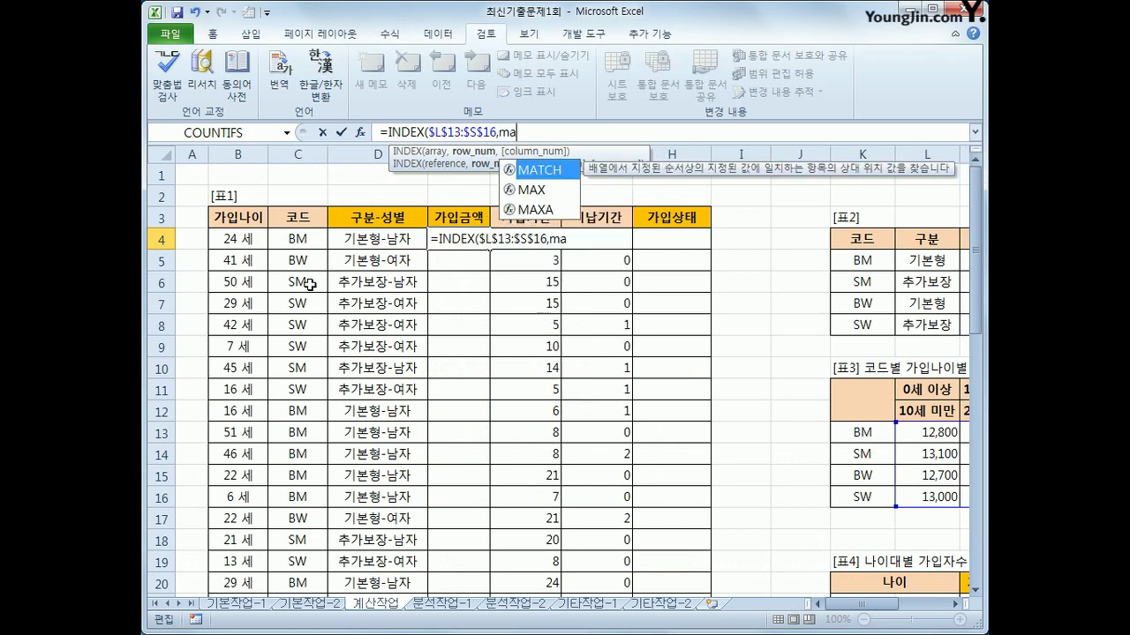
pyautogui.press('Tab')
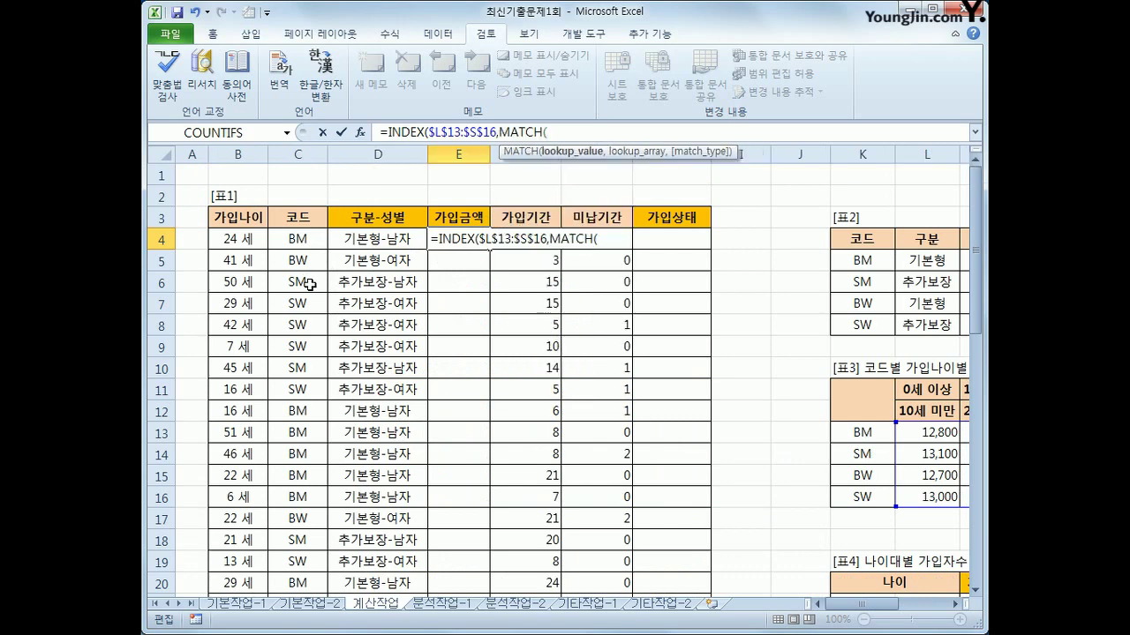
pyautogui.click(318, 239)
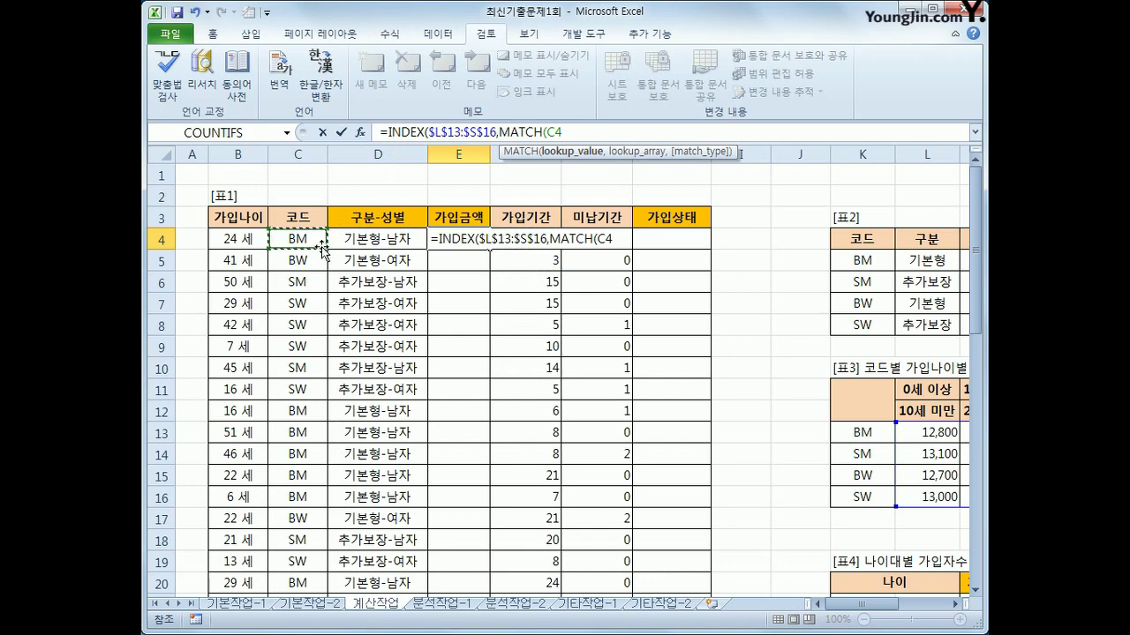
pyautogui.write(',')
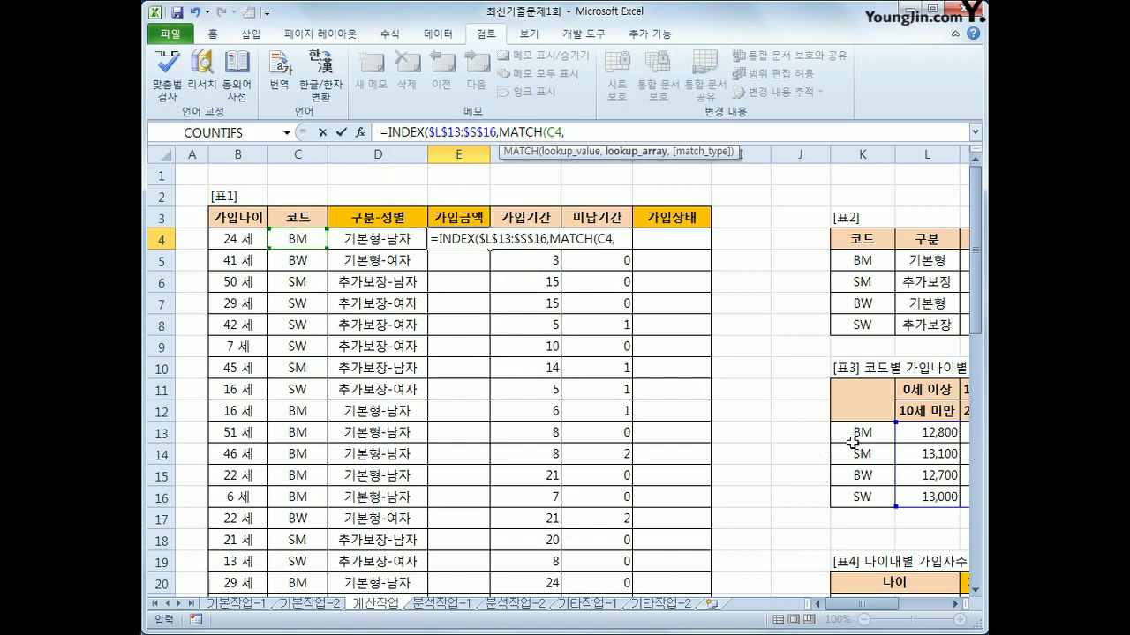
pyautogui.click(860, 434)
pyautogui.moveTo(860, 433); pyautogui.dragTo(863, 497)
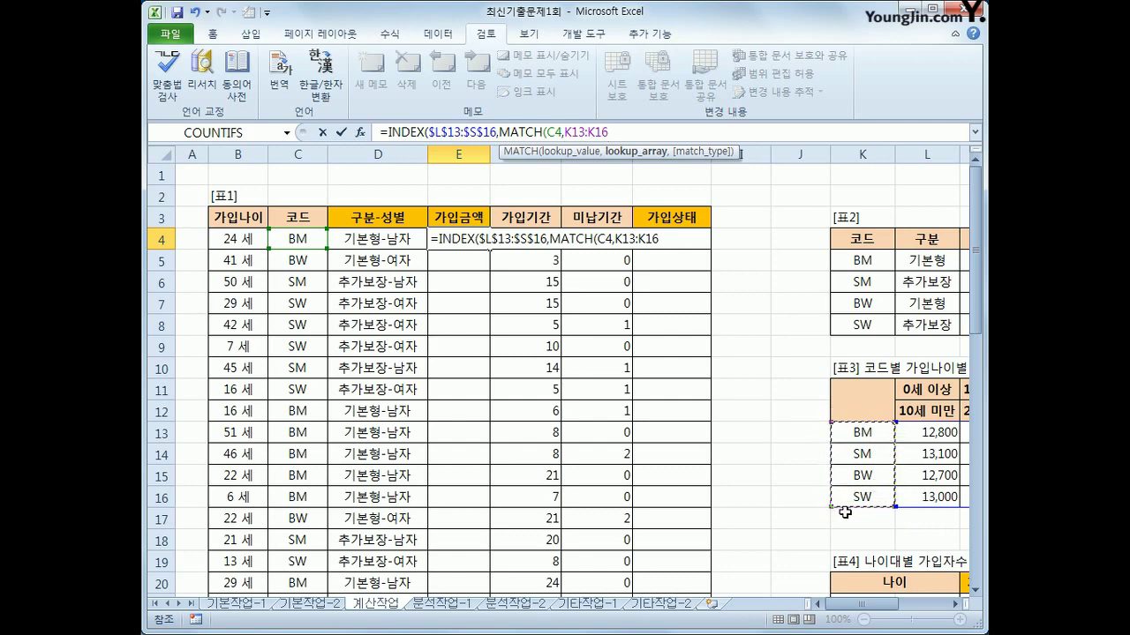
pyautogui.press('F4')
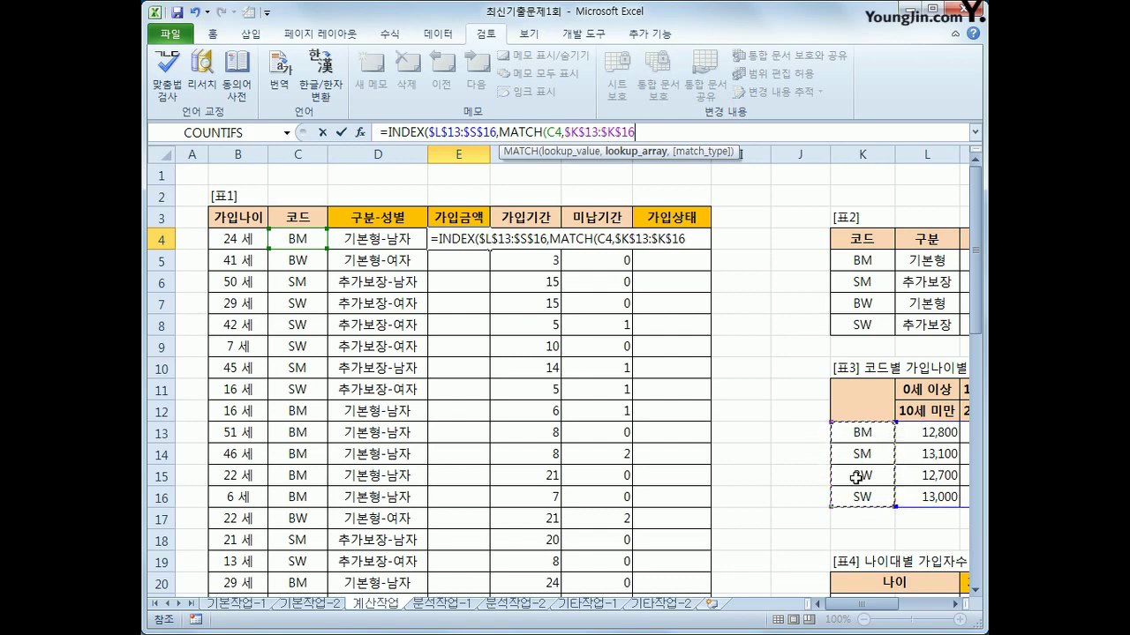
pyautogui.write(',')
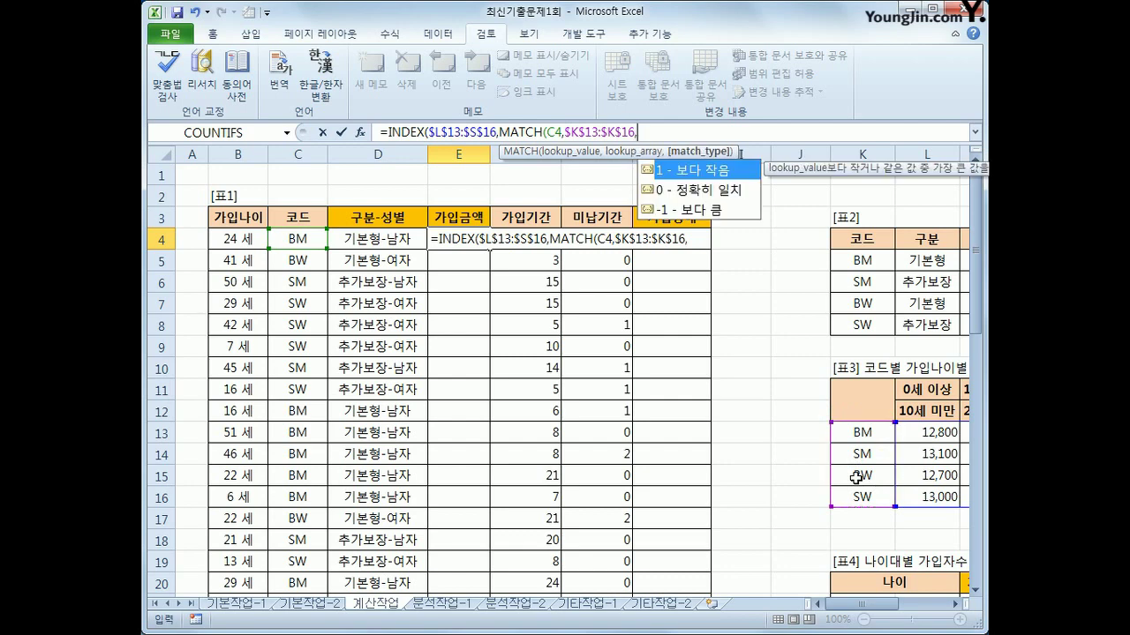
pyautogui.write('0')
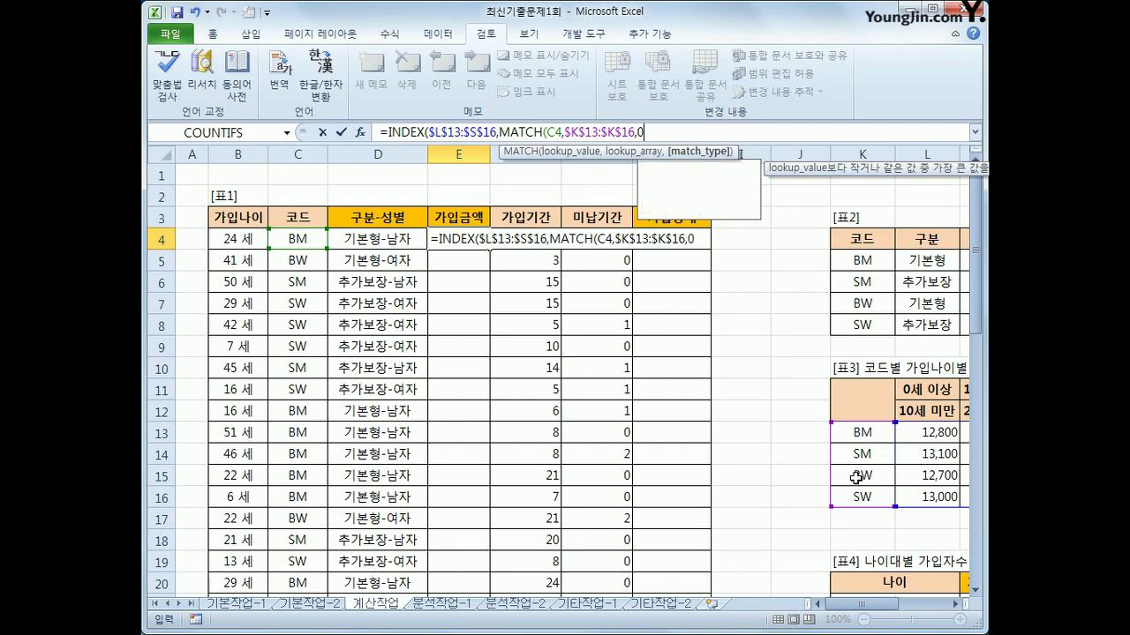
pyautogui.write('),')
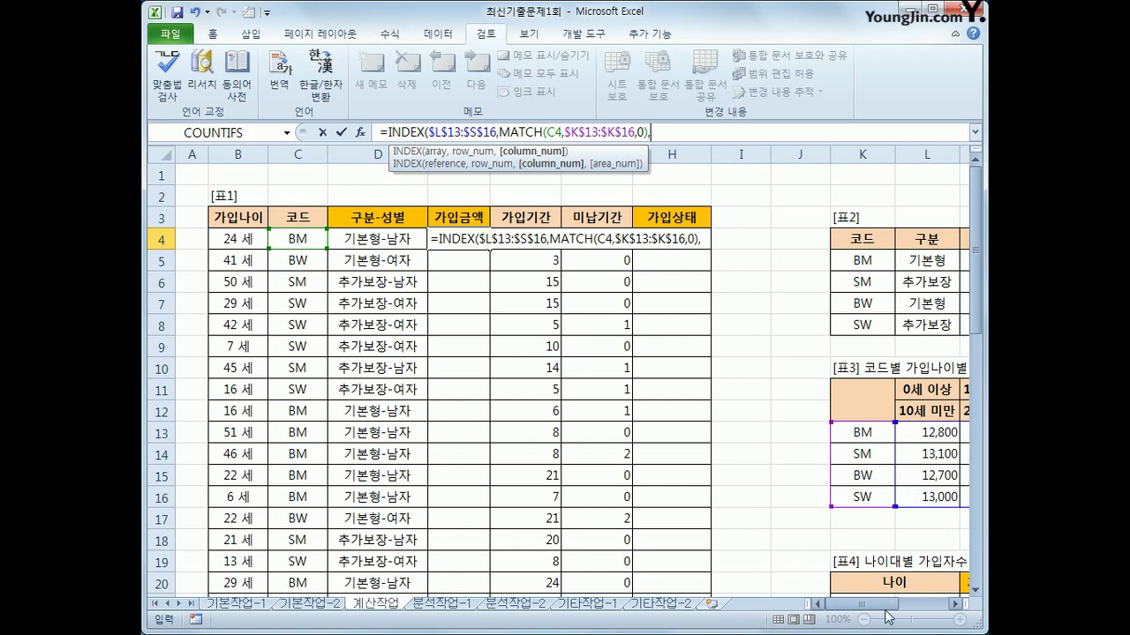
pyautogui.moveTo(878, 604); pyautogui.dragTo(905, 605)
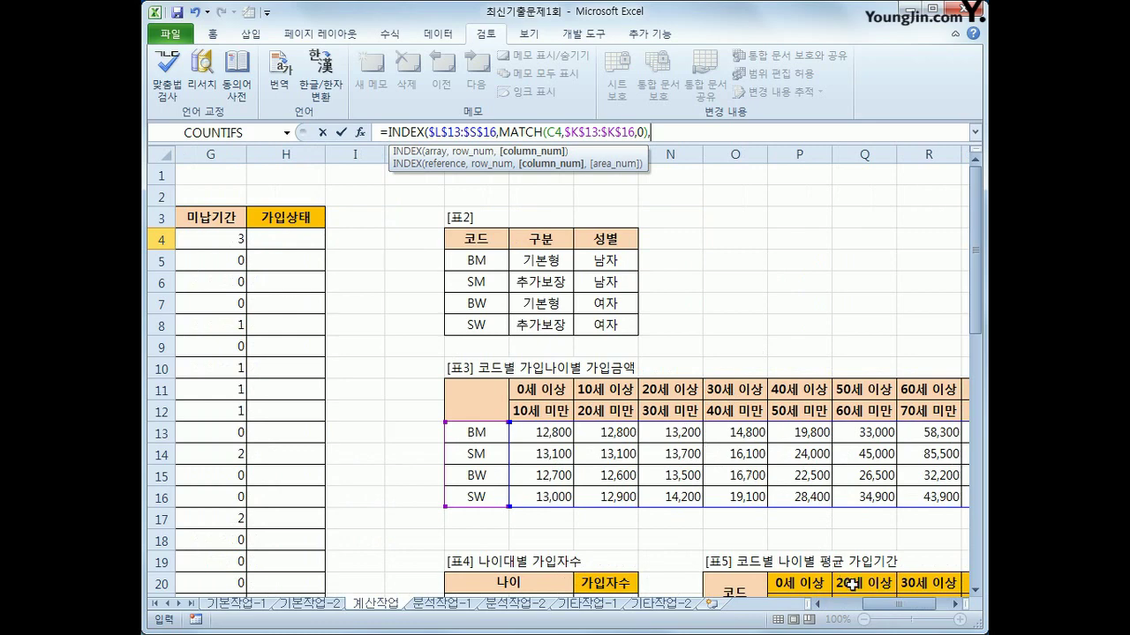
pyautogui.moveTo(890, 609); pyautogui.dragTo(828, 613)
# Finish the INDEX formula with the column lookup MATCH(B4,$L$11:$S$11,1)
pyautogui.write('mat')
pyautogui.press('Tab')
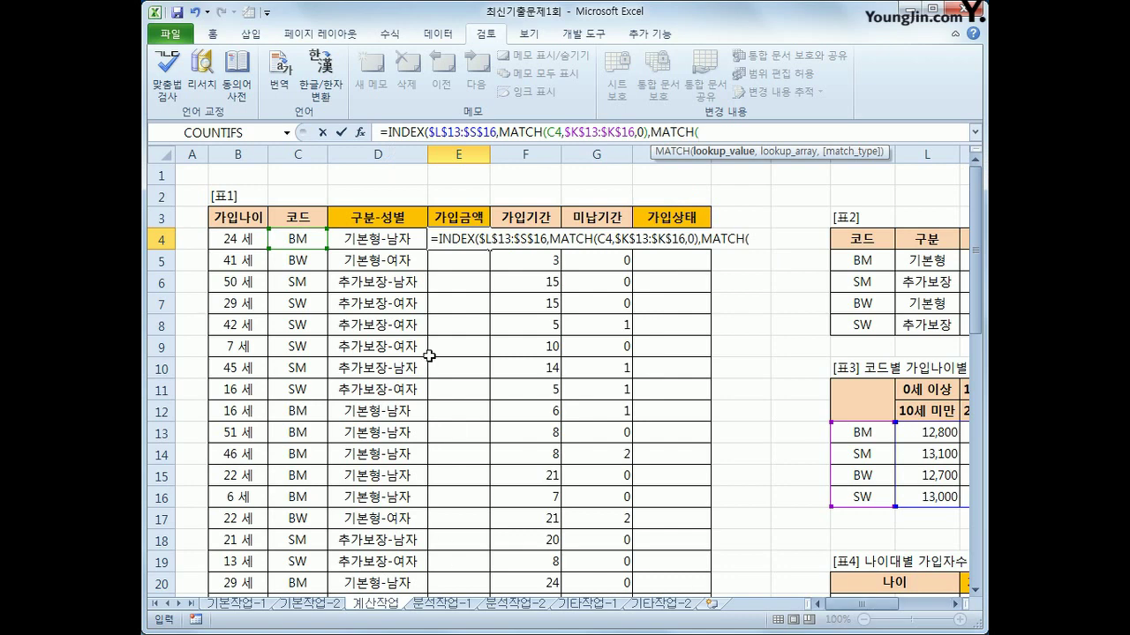
pyautogui.click(251, 237)
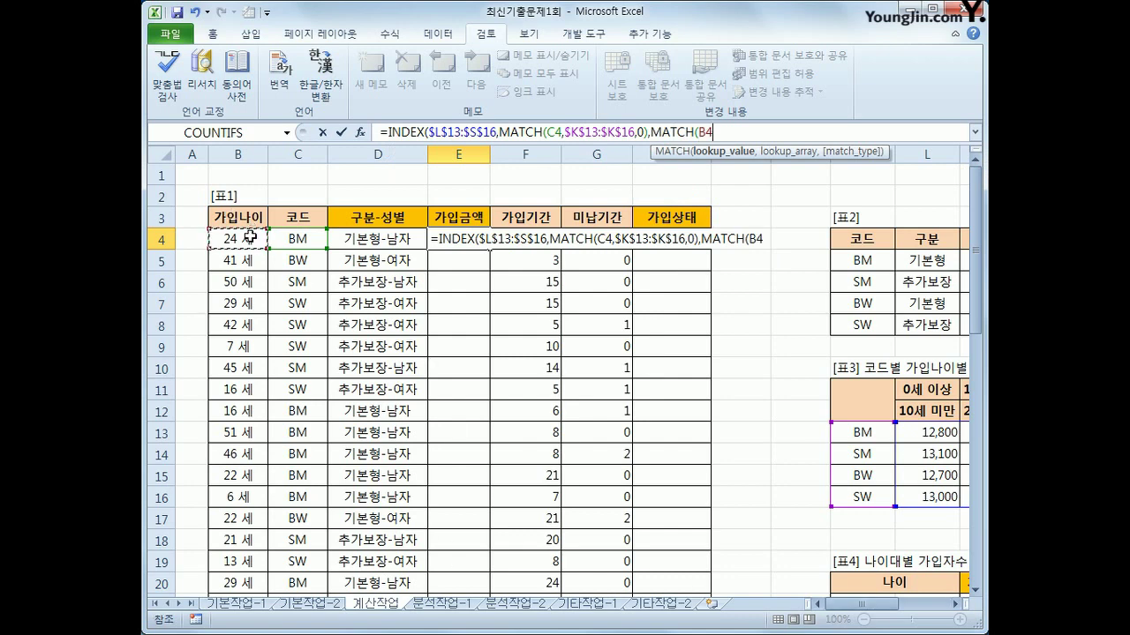
pyautogui.write(',')
pyautogui.moveTo(826, 605); pyautogui.dragTo(883, 611)
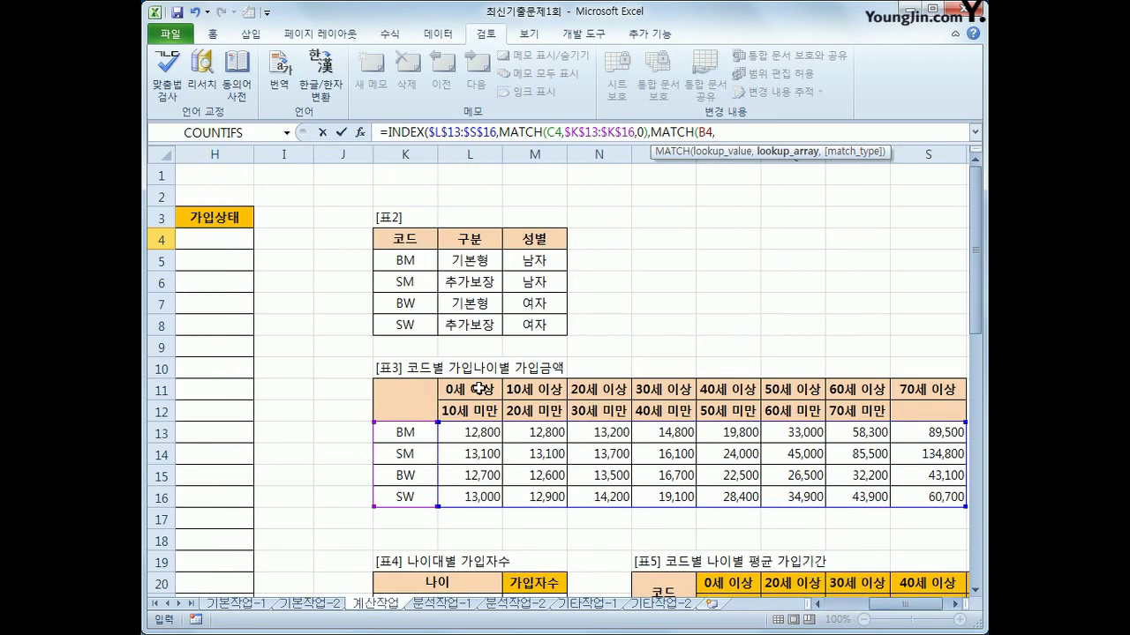
pyautogui.moveTo(586, 425); pyautogui.dragTo(586, 425)
pyautogui.moveTo(476, 394); pyautogui.dragTo(897, 388)
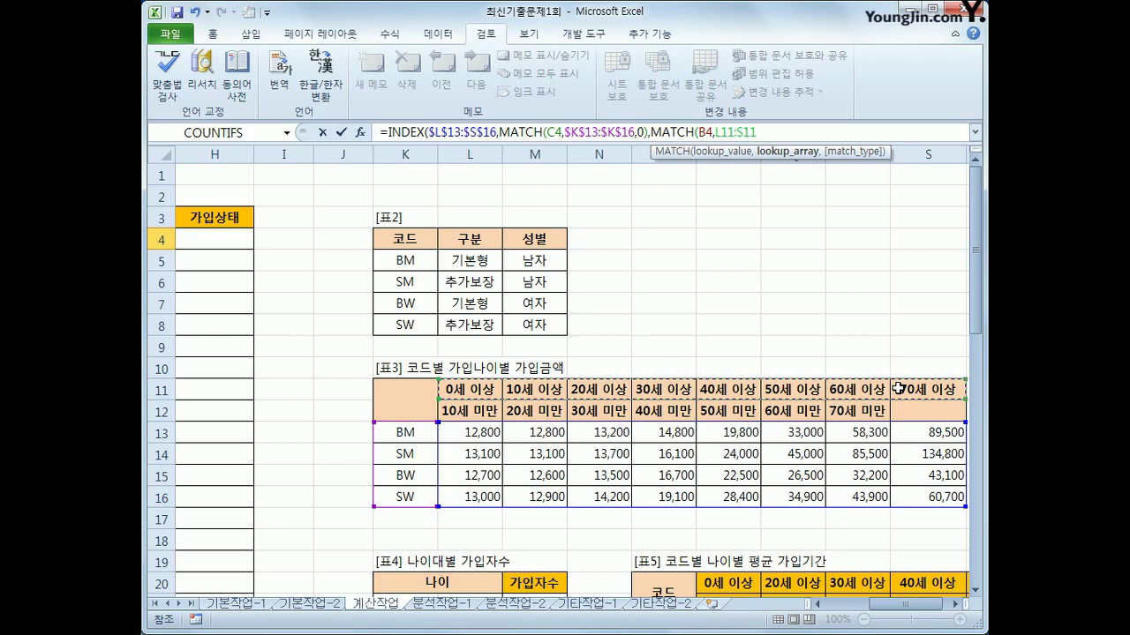
pyautogui.press('F4')
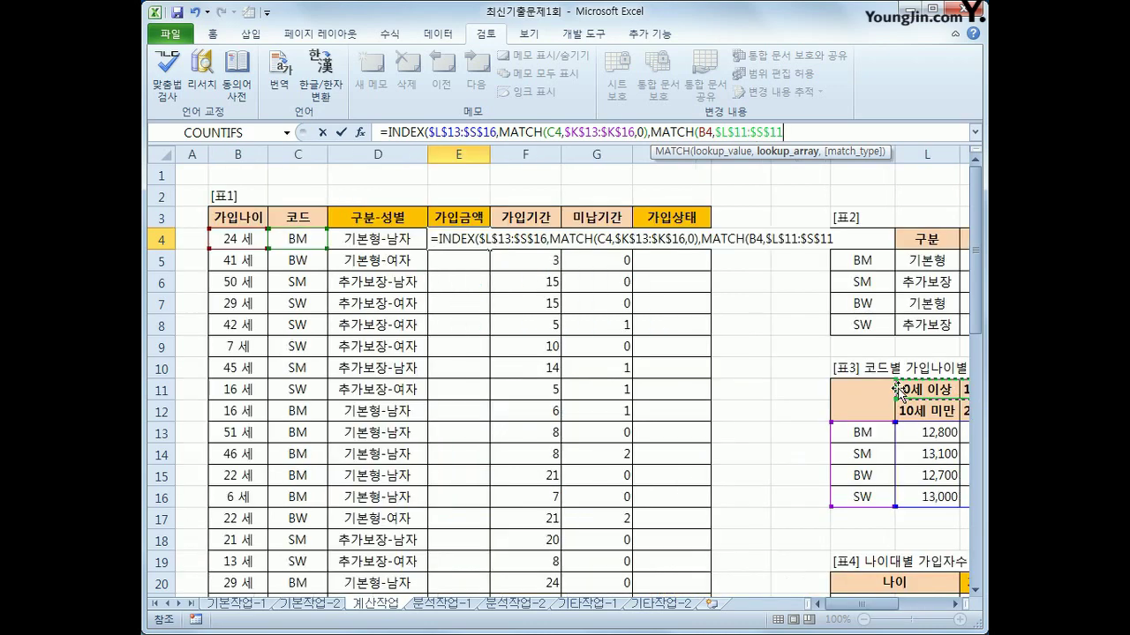
pyautogui.write(',')
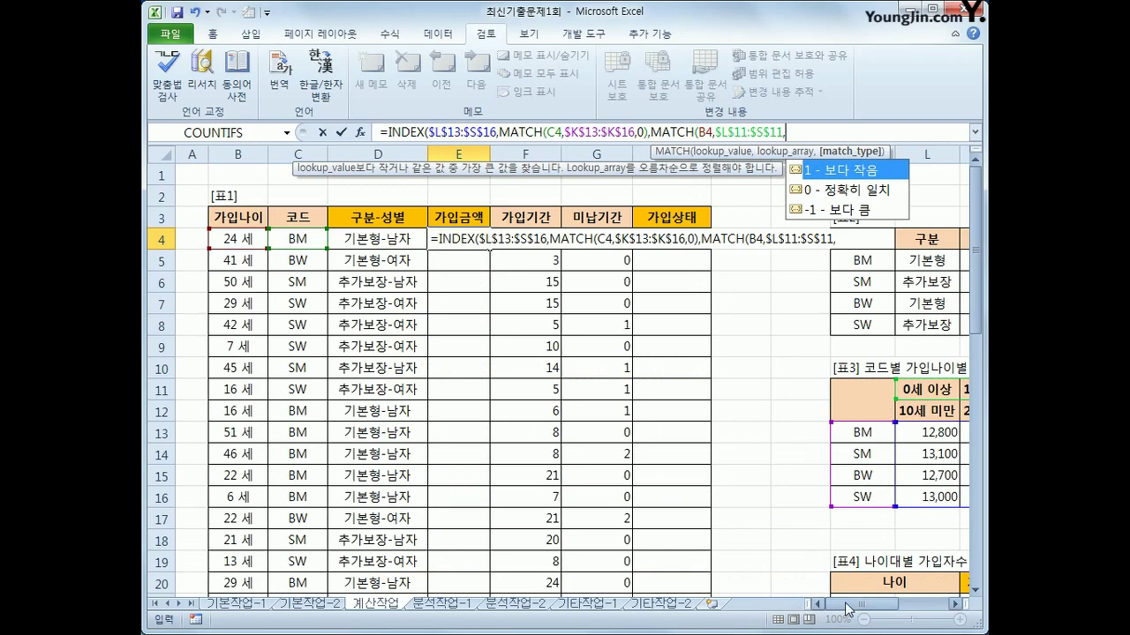
pyautogui.moveTo(846, 607); pyautogui.dragTo(893, 617)
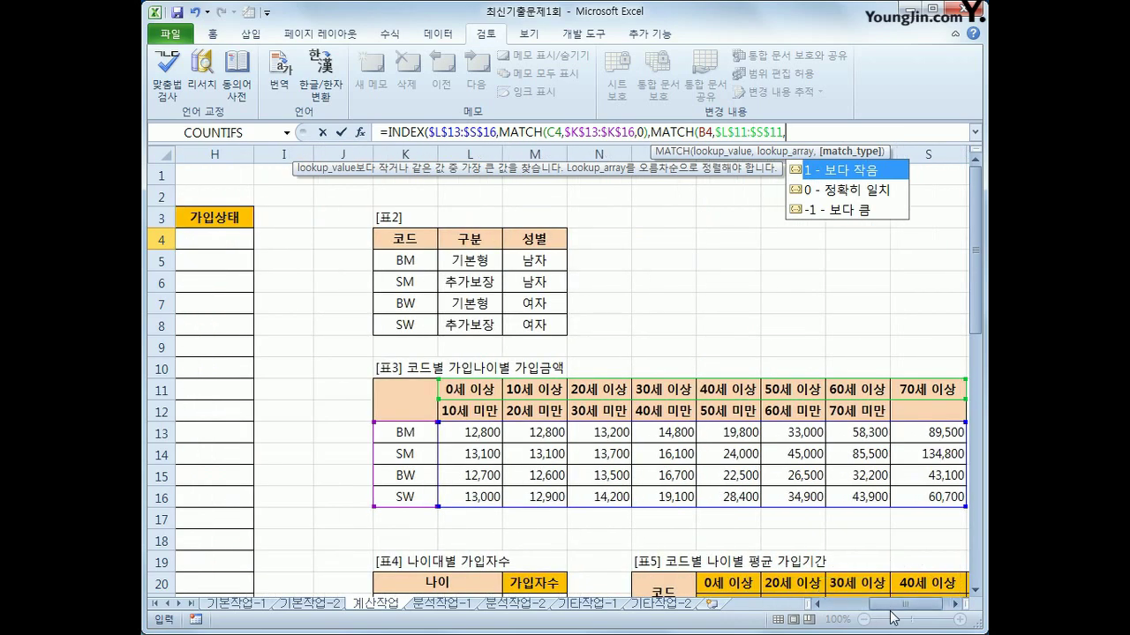
pyautogui.write('1)')
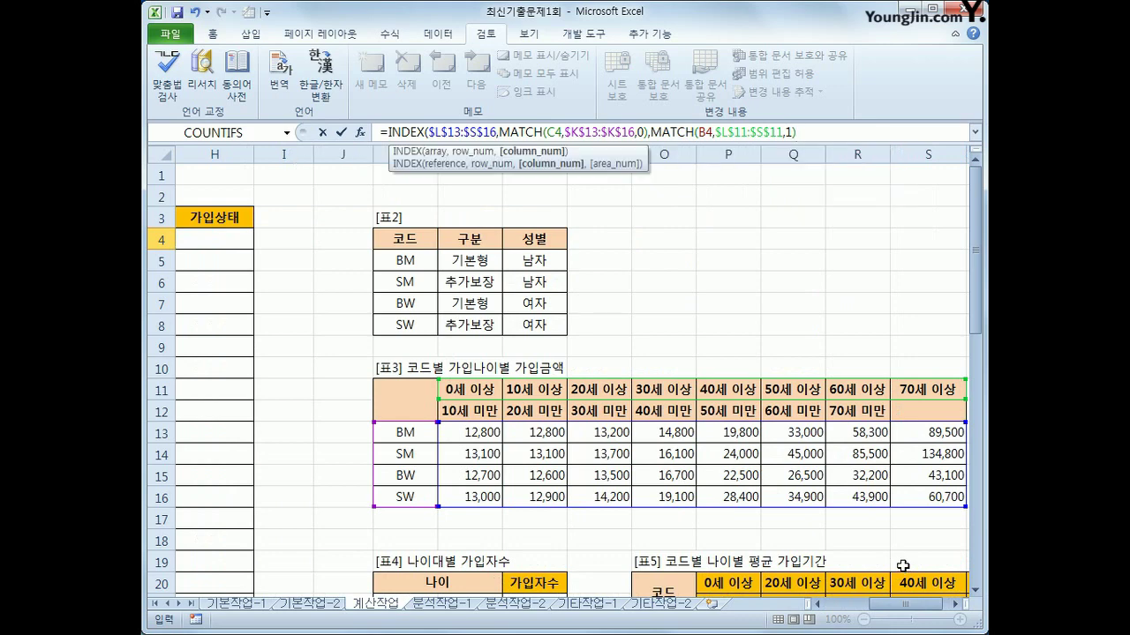
pyautogui.write(')')
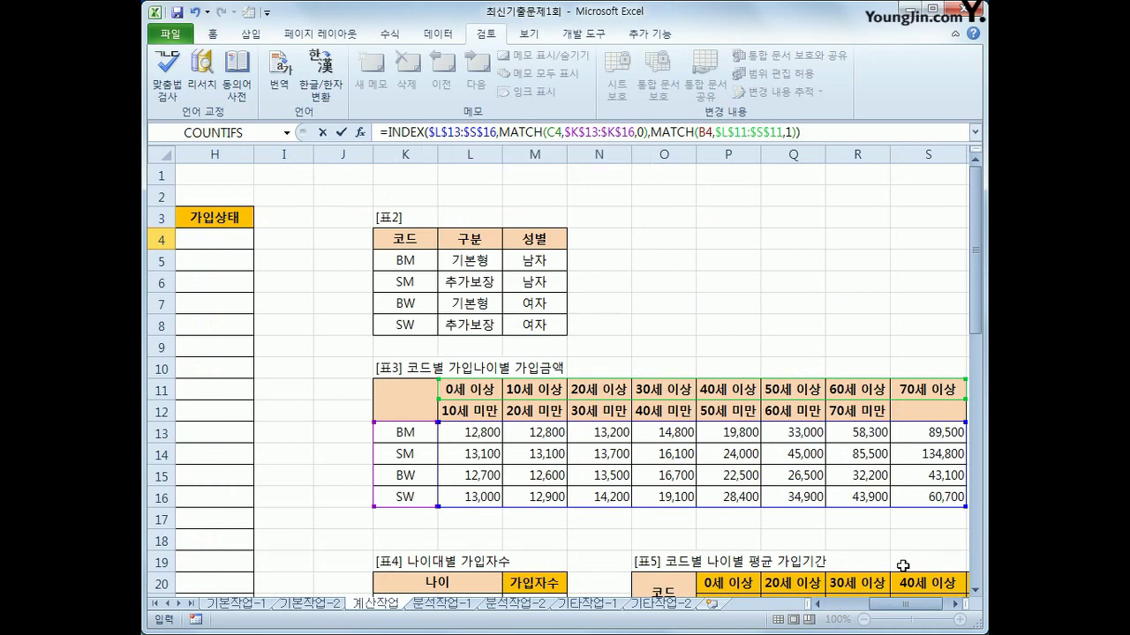
# Commit the E4 formula and check its 13,200 result against 표3
pyautogui.press('Return')
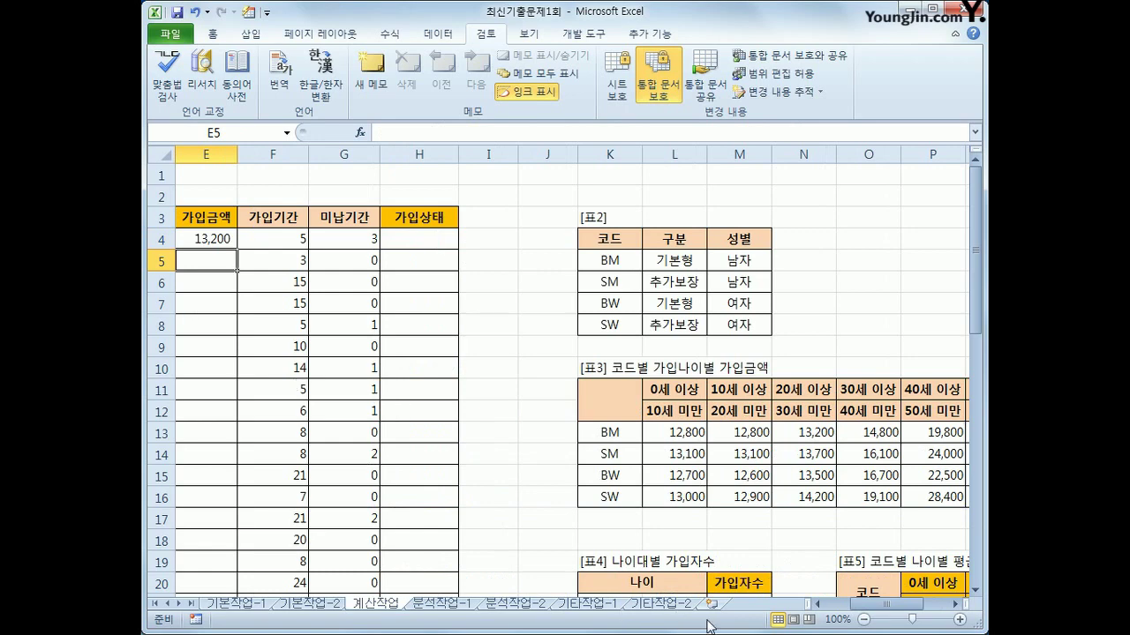
pyautogui.moveTo(870, 609)
pyautogui.mouseDown()
pyautogui.moveTo(843, 613)
pyautogui.moveTo(865, 615)
pyautogui.mouseUp()
pyautogui.moveTo(666, 432); pyautogui.dragTo(890, 433)
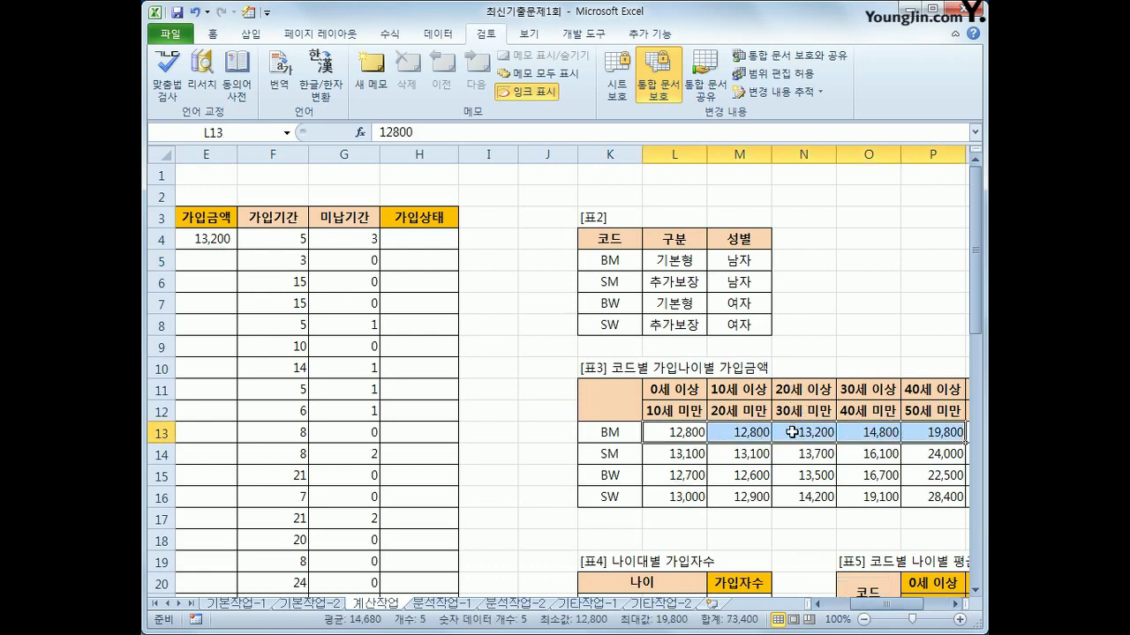
pyautogui.click(793, 432)
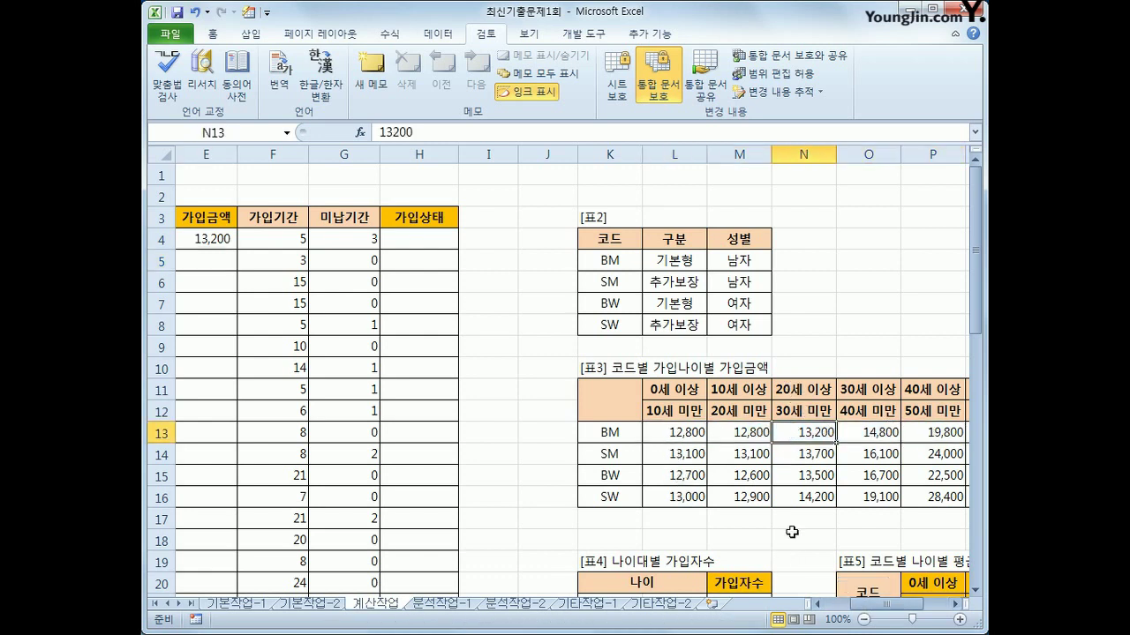
# Copy E4's formula down column E for every member (13,200, 22,500, 45,000…)
pyautogui.click(212, 247)
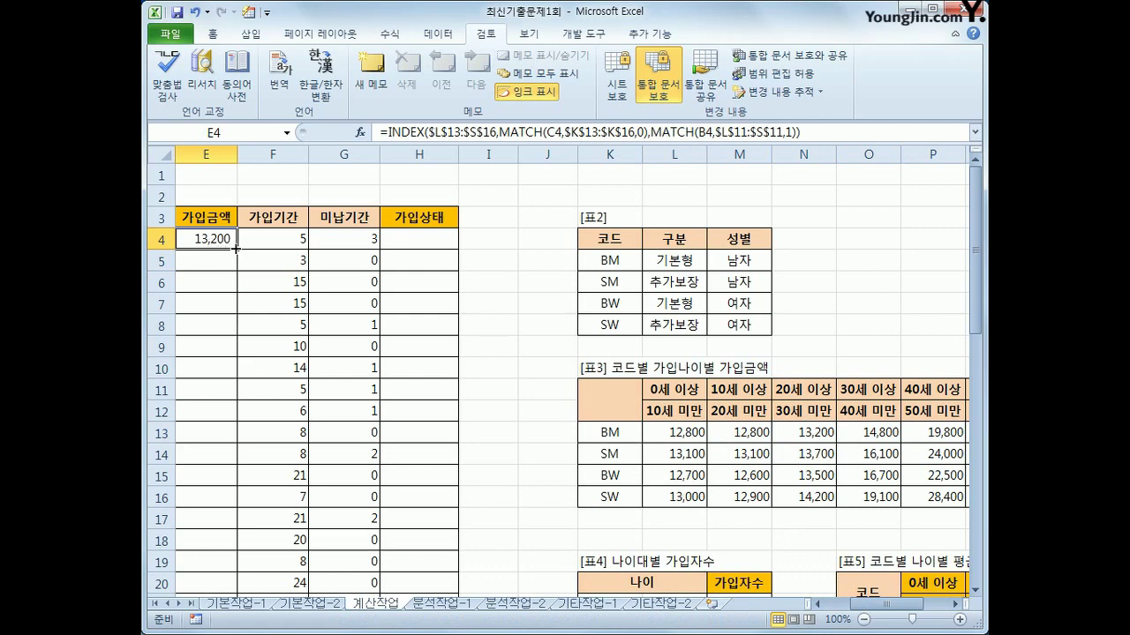
pyautogui.doubleClick(236, 250)
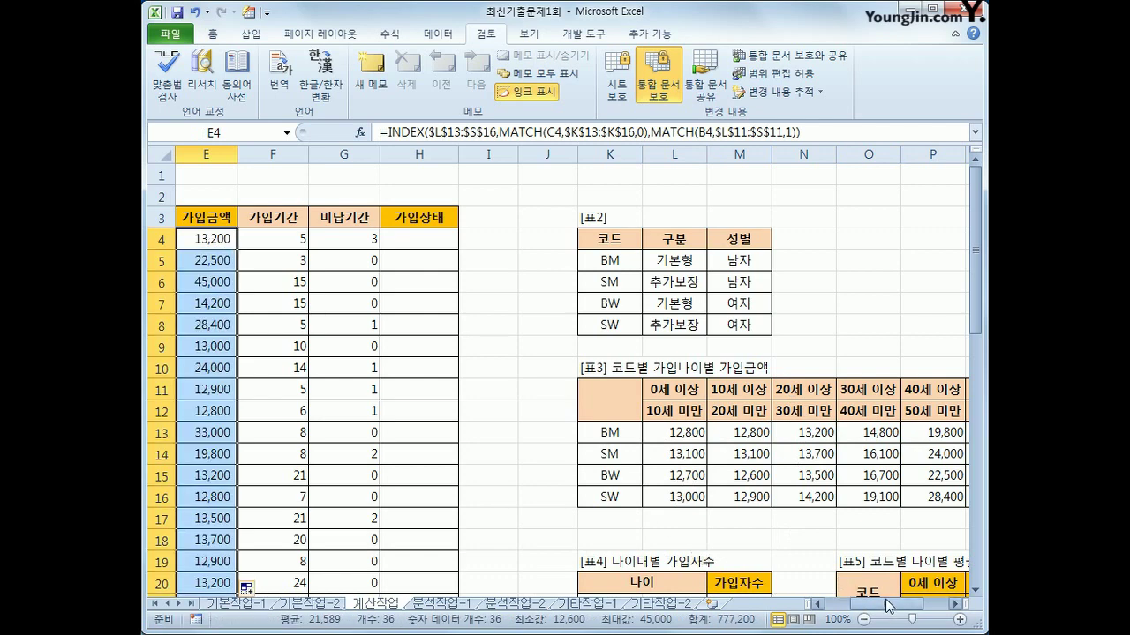
pyautogui.moveTo(889, 608); pyautogui.dragTo(868, 602)
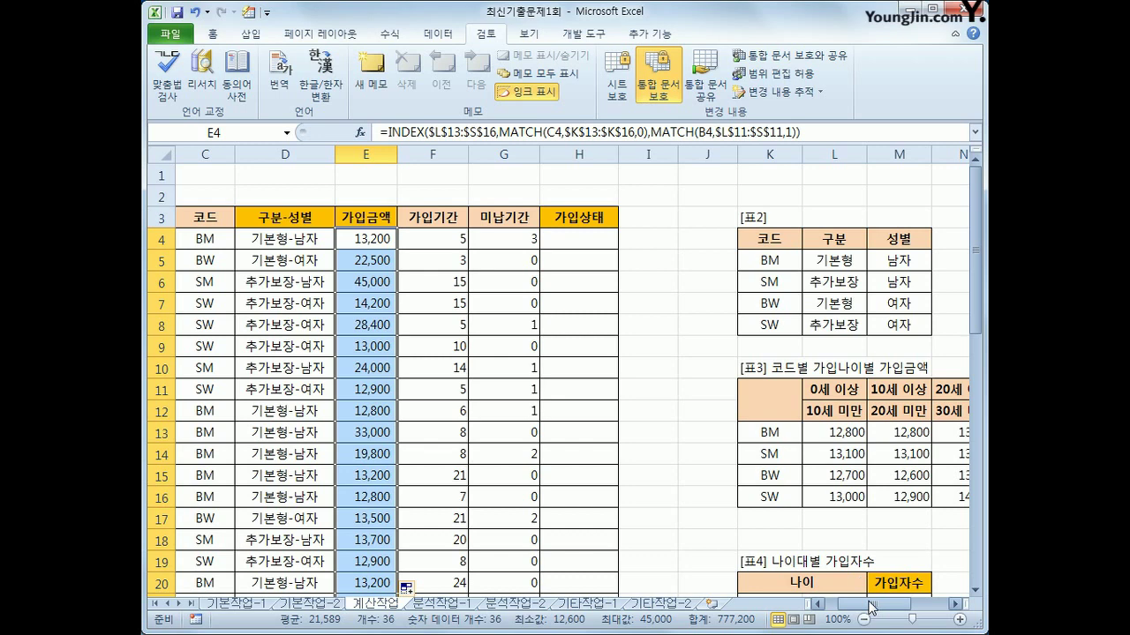
pyautogui.scroll(-1, 883, 486)
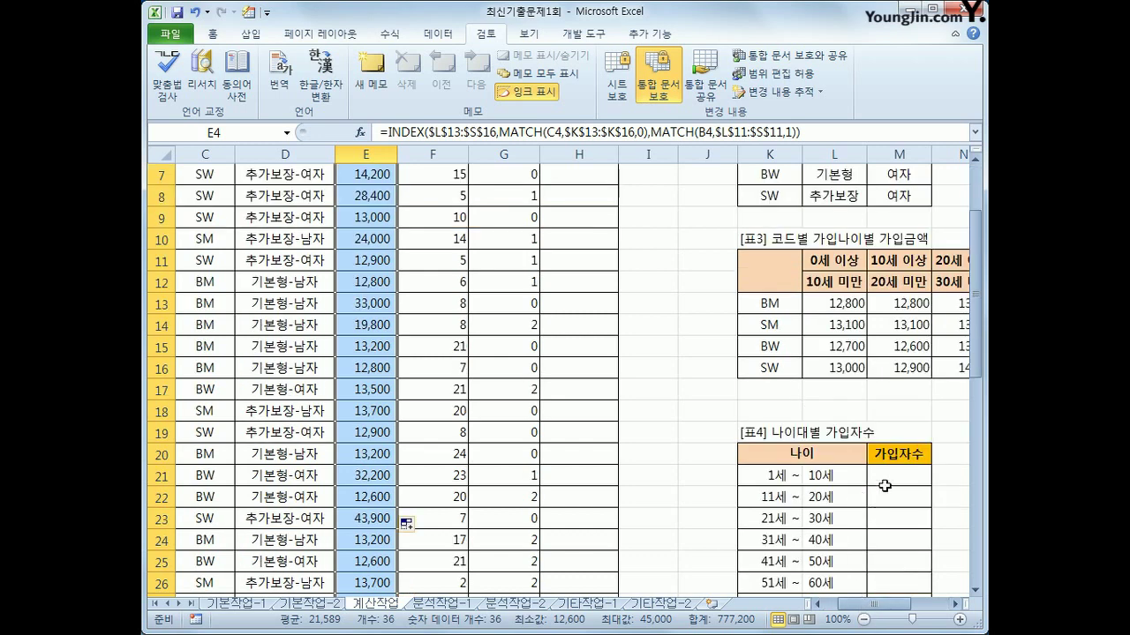
# Select the empty 표4 가입자수 cells M21:M27
pyautogui.click(894, 474)
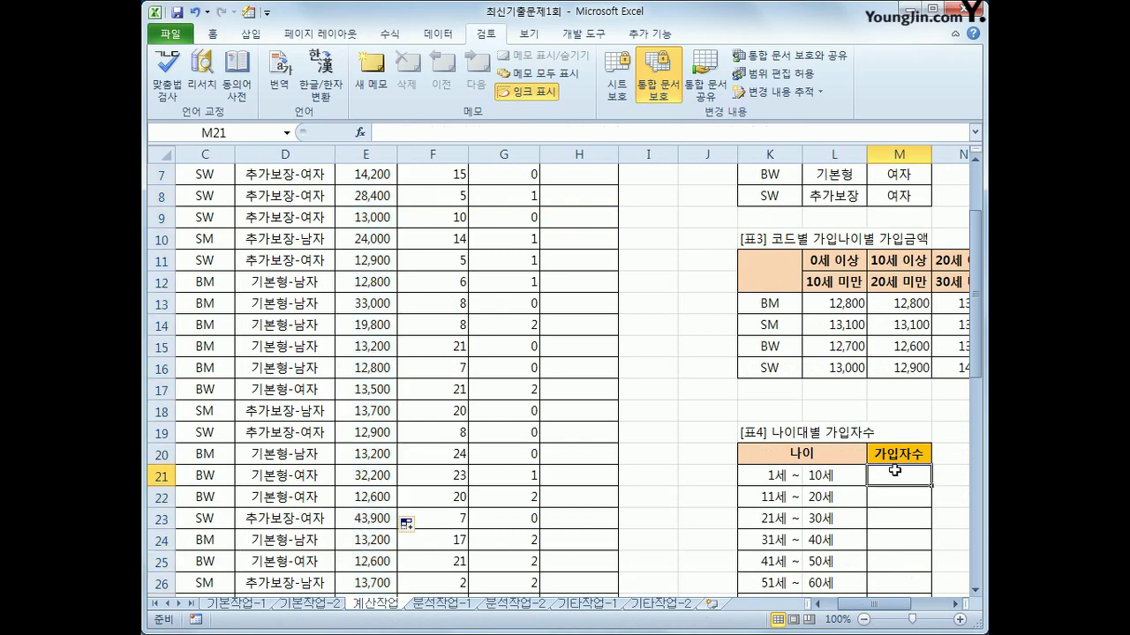
pyautogui.scroll(1, 291, 350)
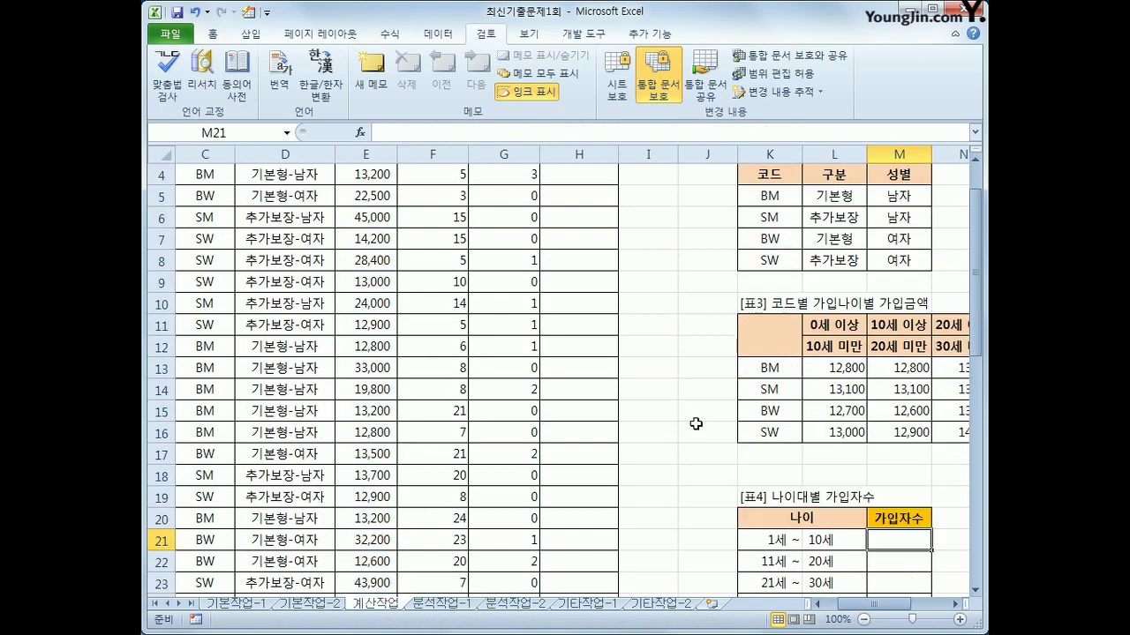
pyautogui.scroll(-1, 695, 424)
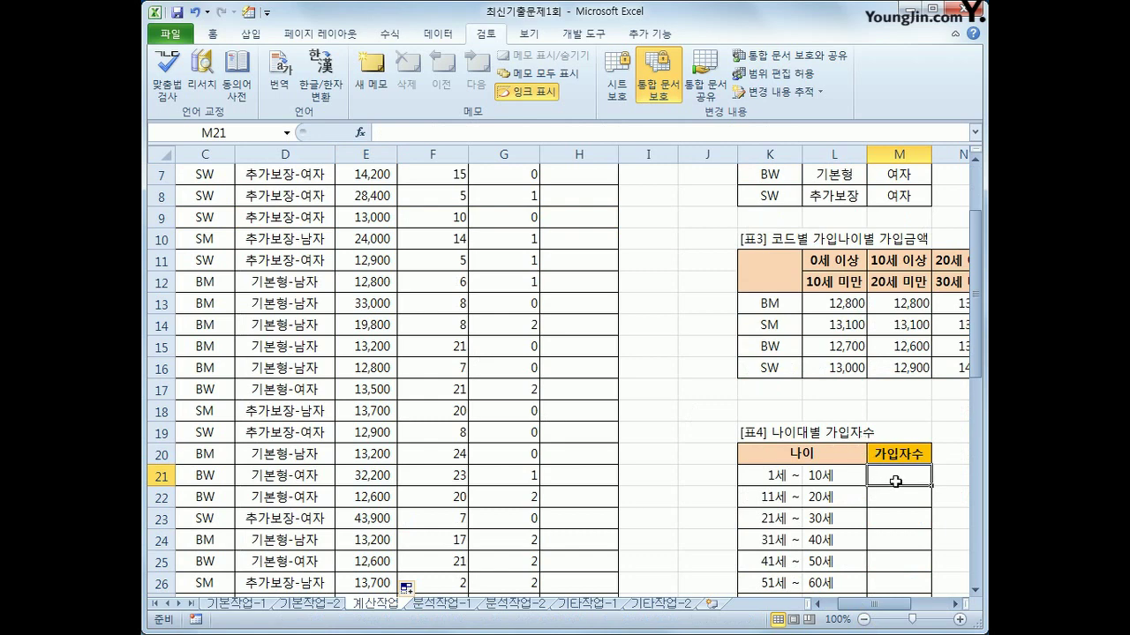
pyautogui.moveTo(893, 484); pyautogui.dragTo(901, 565)
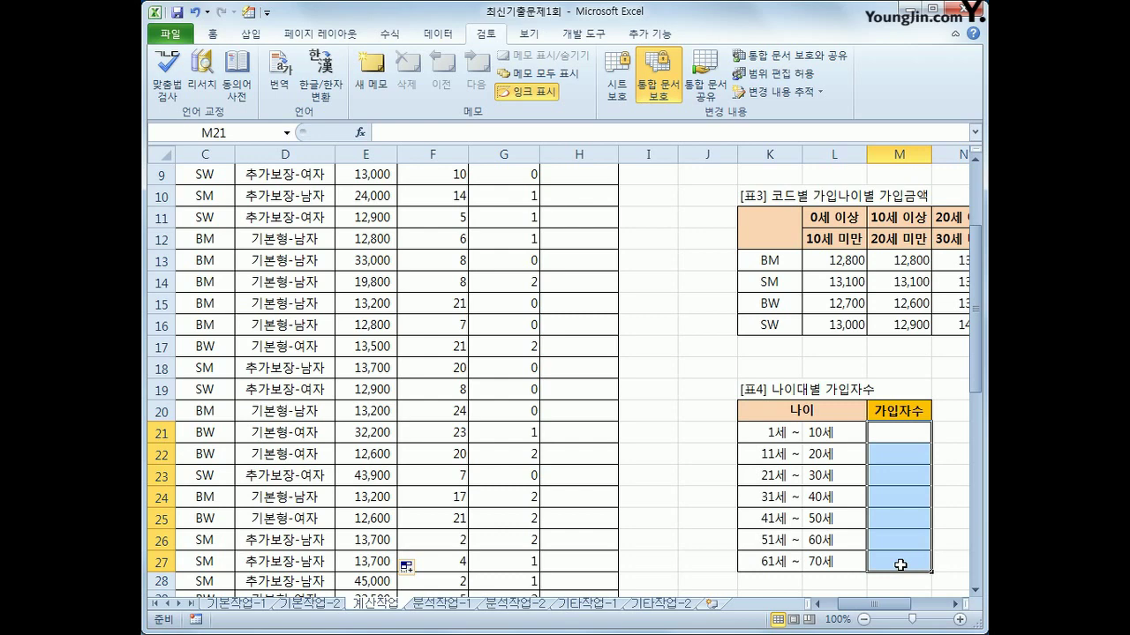
# Enter {=FREQUENCY(B4:B39,L21:L27)} as an array formula, giving 3, 6, 12, 0, 7, 5, 3
pyautogui.write('=fr')
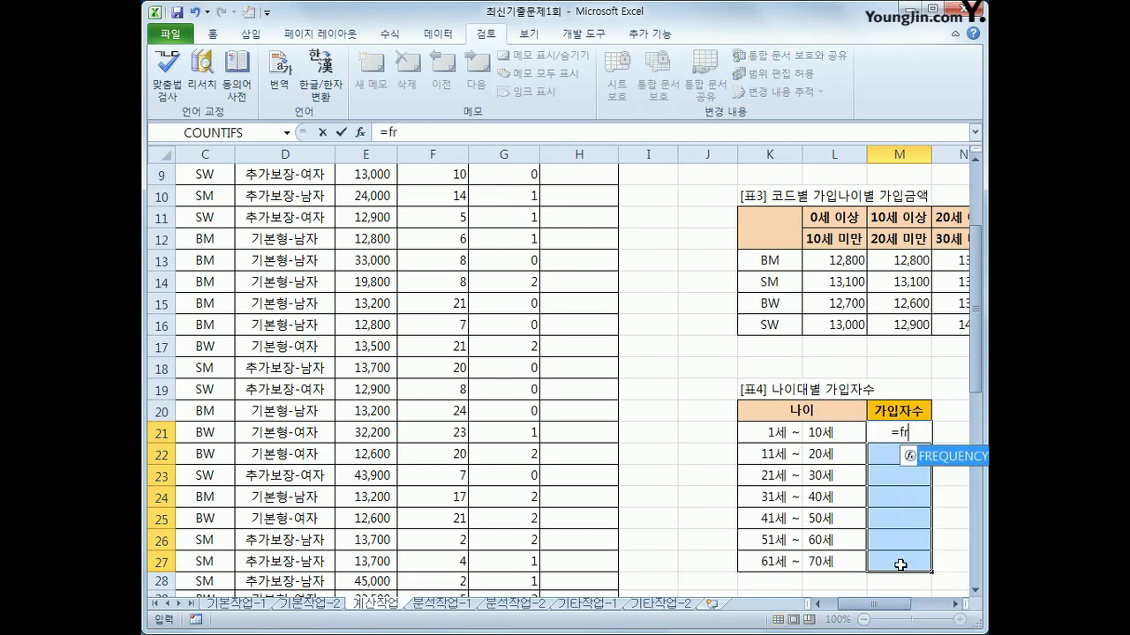
pyautogui.press('Tab')
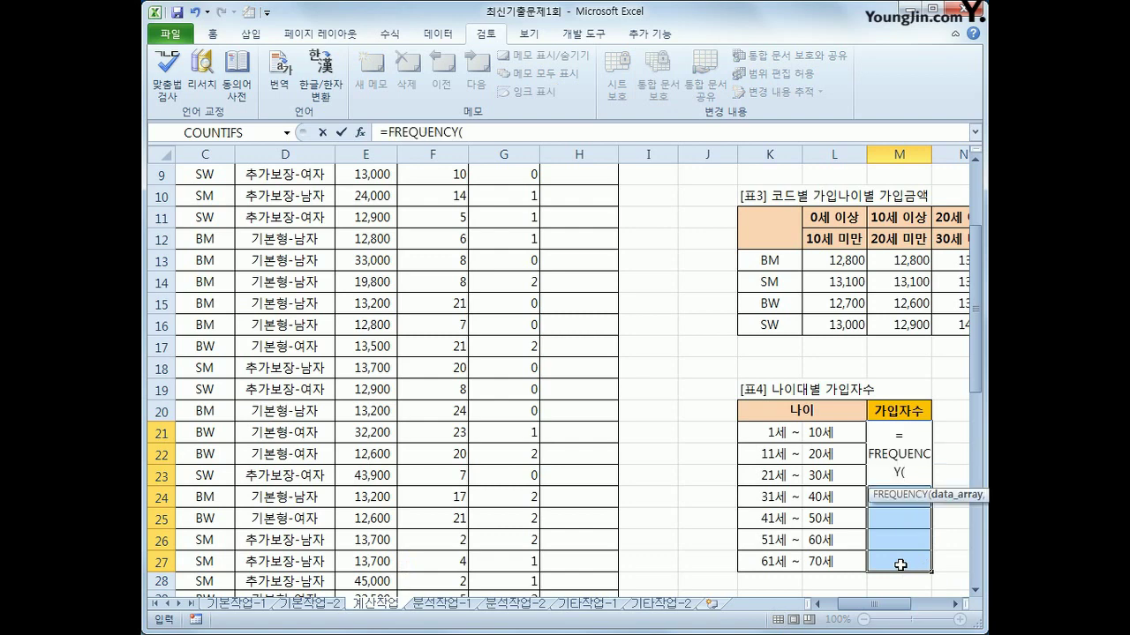
pyautogui.click(817, 605)
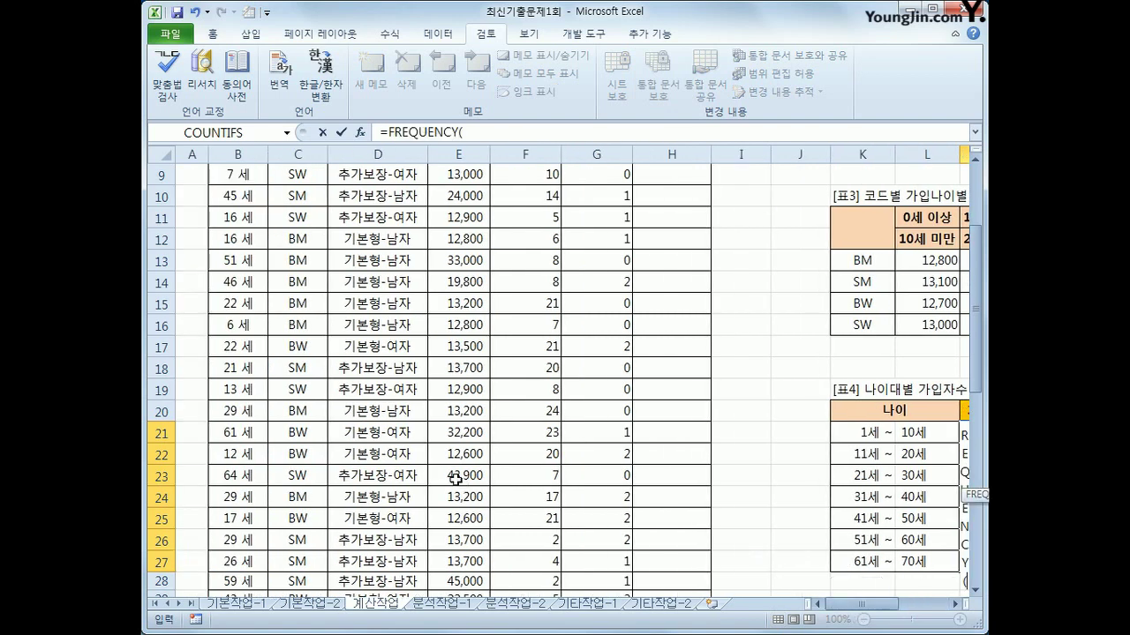
pyautogui.scroll(3, 226, 228)
pyautogui.moveTo(230, 235); pyautogui.dragTo(240, 569)
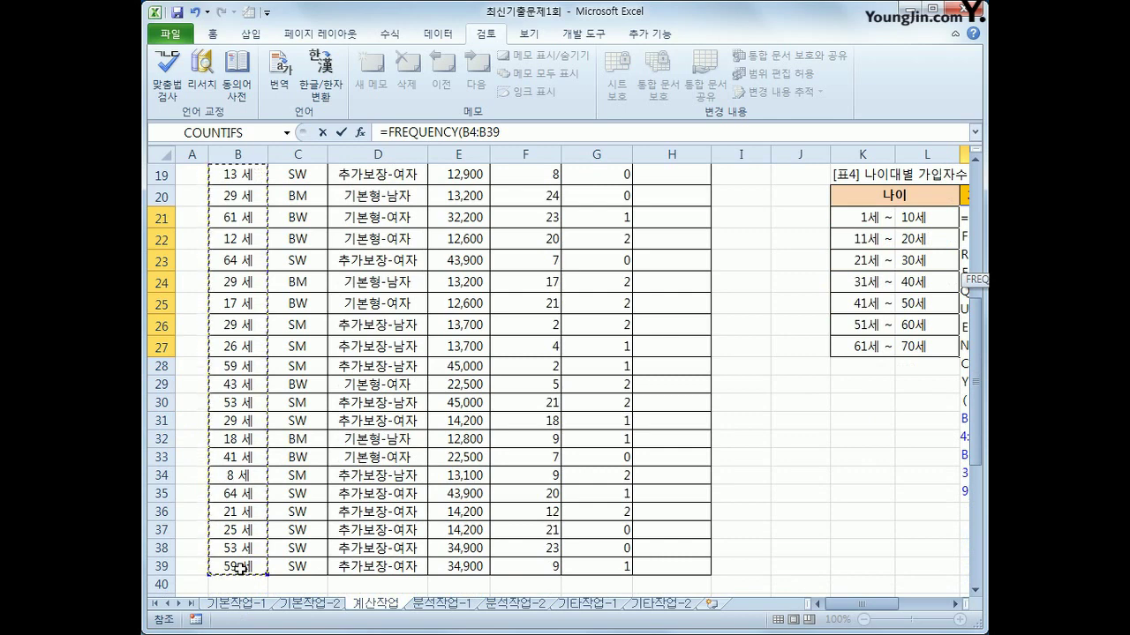
pyautogui.write(',')
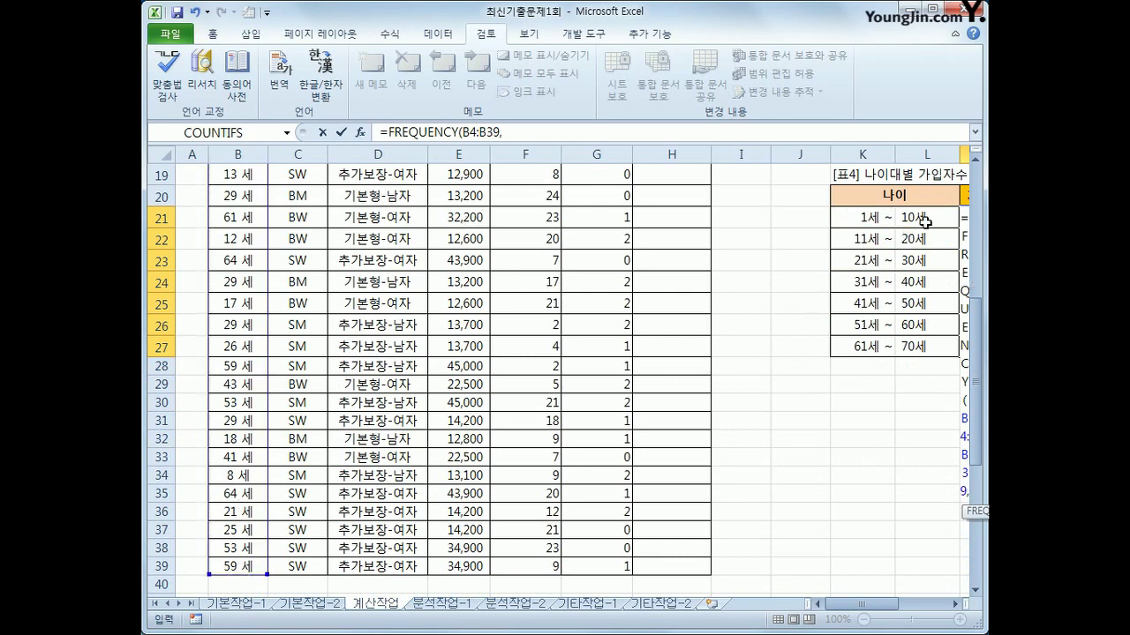
pyautogui.moveTo(925, 222); pyautogui.dragTo(923, 346)
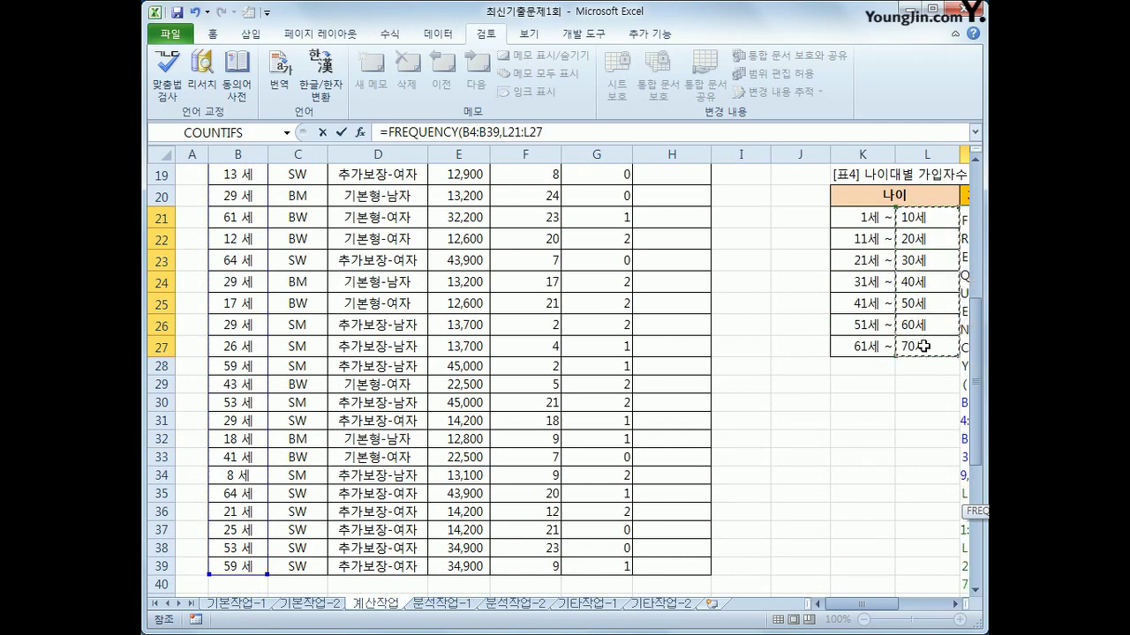
pyautogui.write(')')
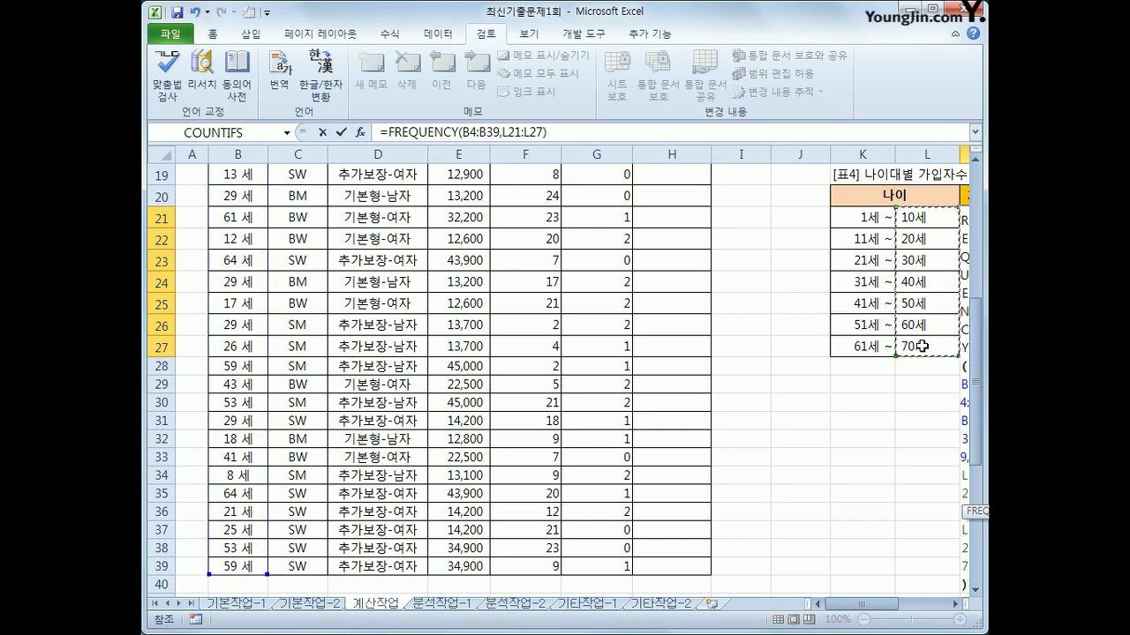
pyautogui.hotkey('ctrl', 'shift', 'Return')
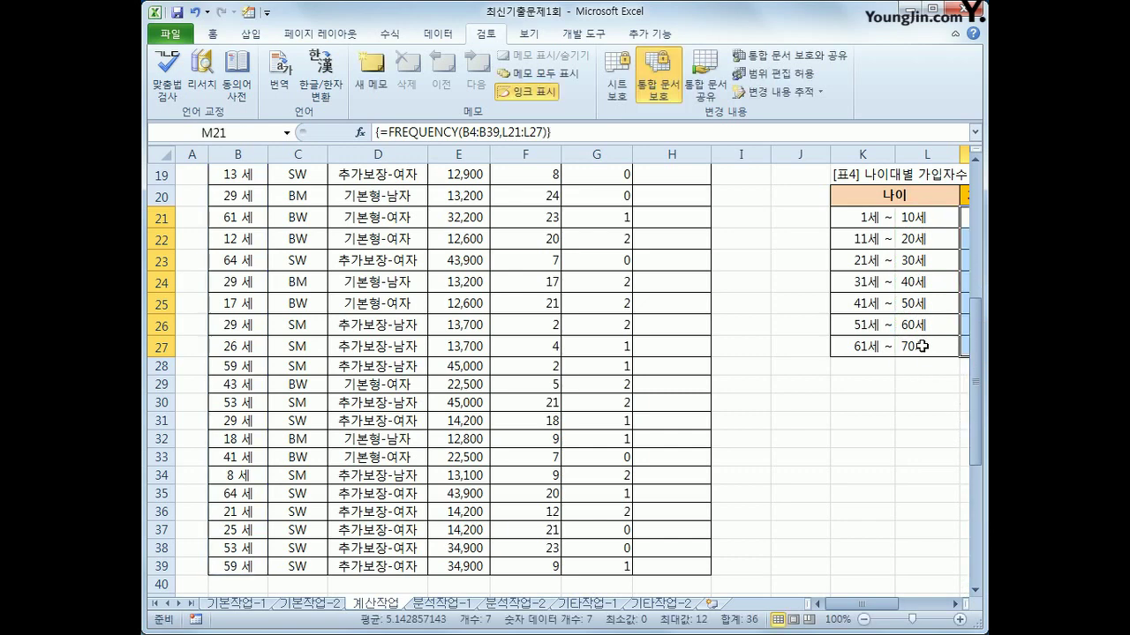
pyautogui.moveTo(861, 605); pyautogui.dragTo(896, 613)
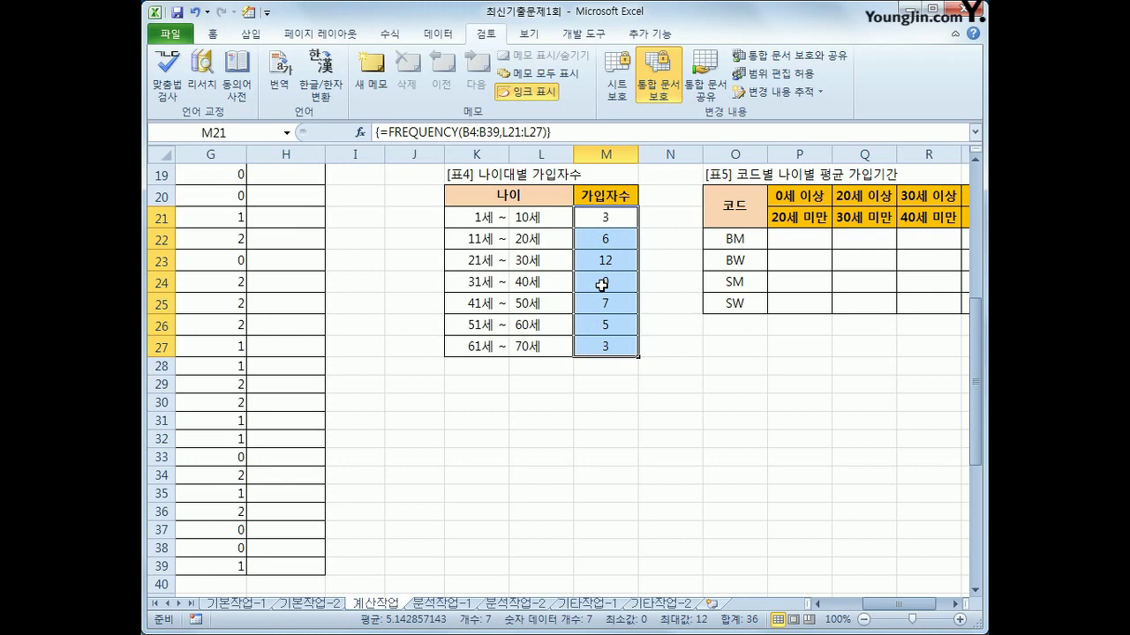
# Rewrite the M21 array formula as =IF(FREQUENCY(...)>0,TEXT(FREQUENCY(...),"00명"),"미가입")
pyautogui.click(385, 132)
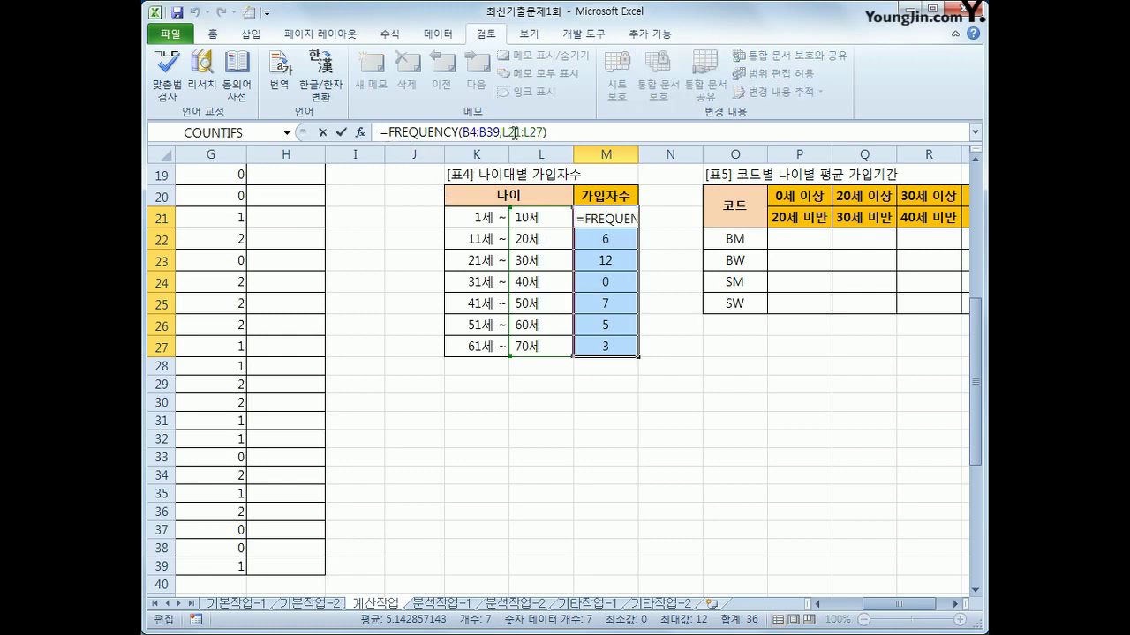
pyautogui.write('if(')
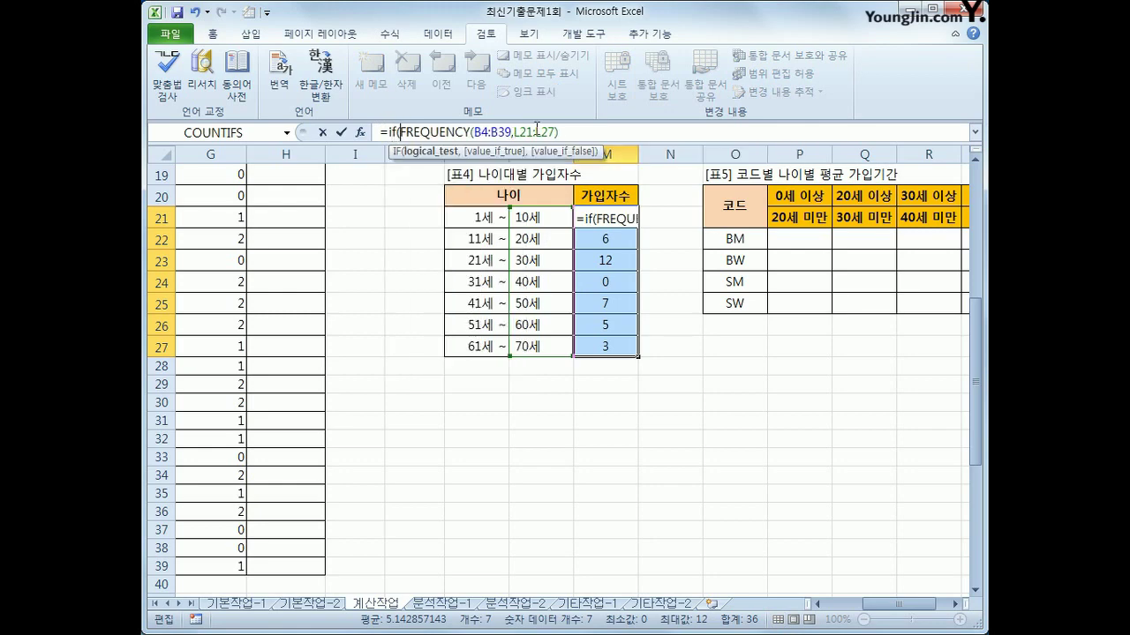
pyautogui.click(582, 130)
pyautogui.write('>0')
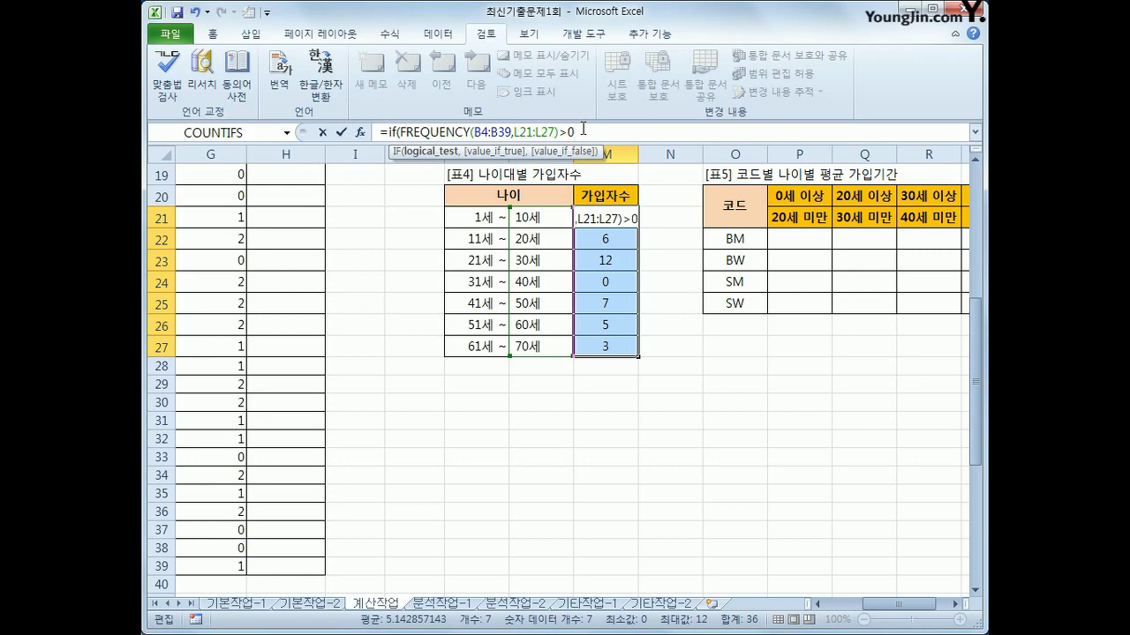
pyautogui.write(',text')
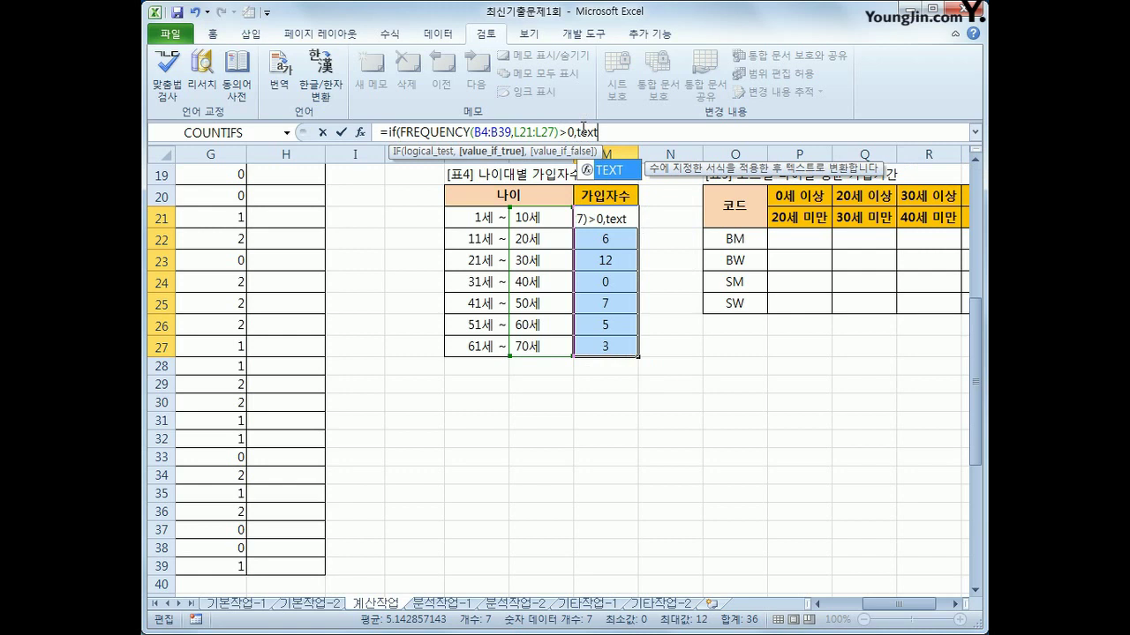
pyautogui.write('(')
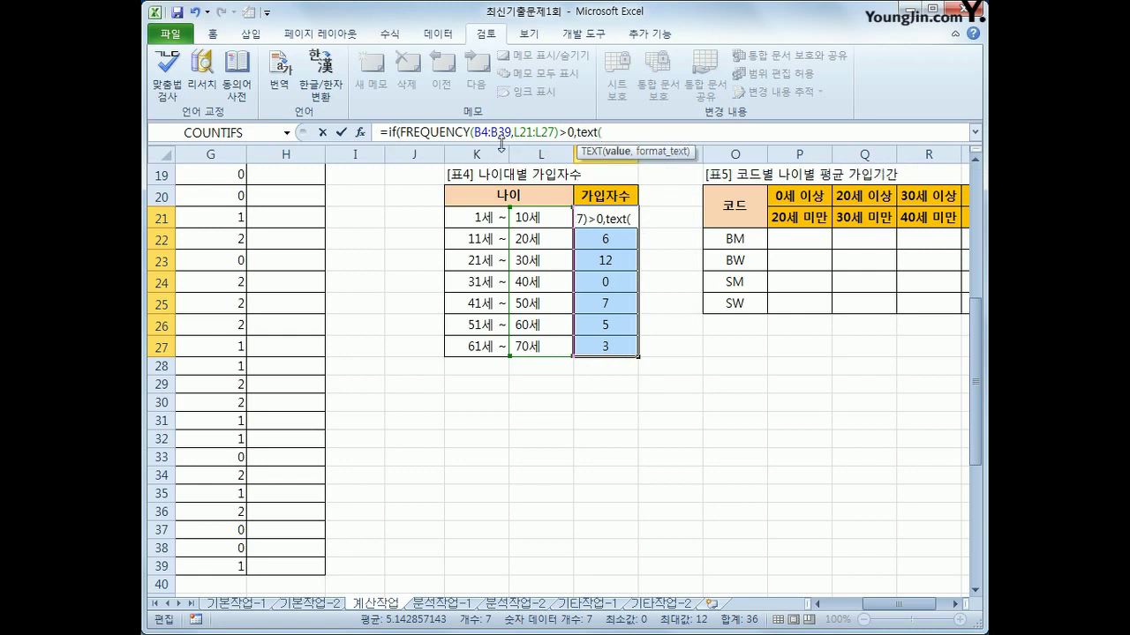
pyautogui.moveTo(399, 132); pyautogui.dragTo(559, 132)
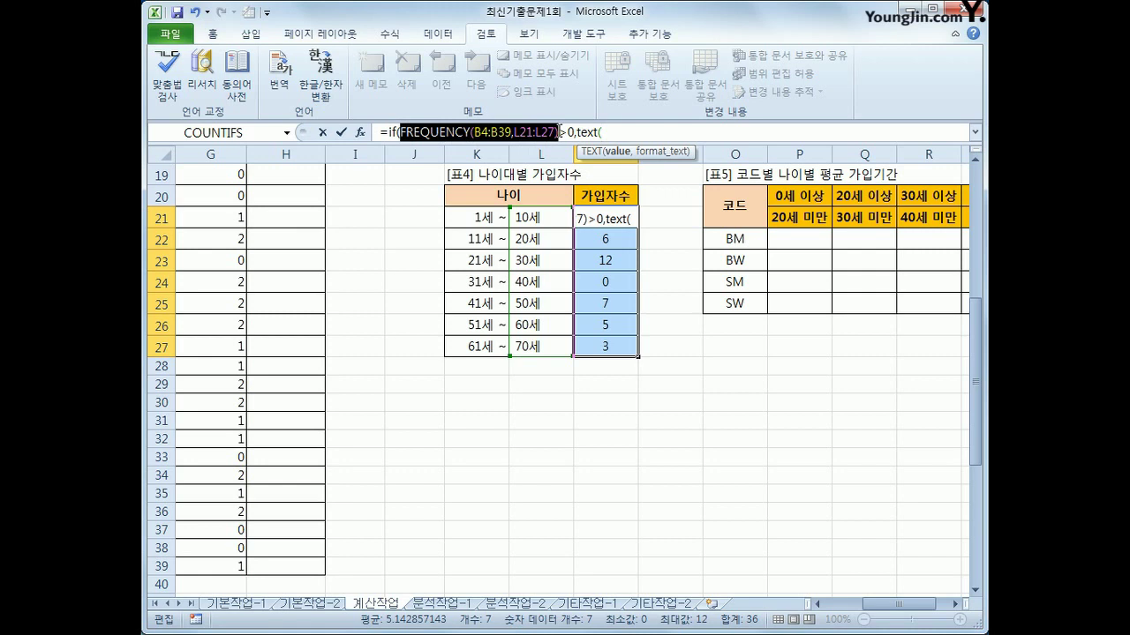
pyautogui.hotkey('ctrl', 'c')
pyautogui.click(609, 133)
pyautogui.hotkey('ctrl', 'v')
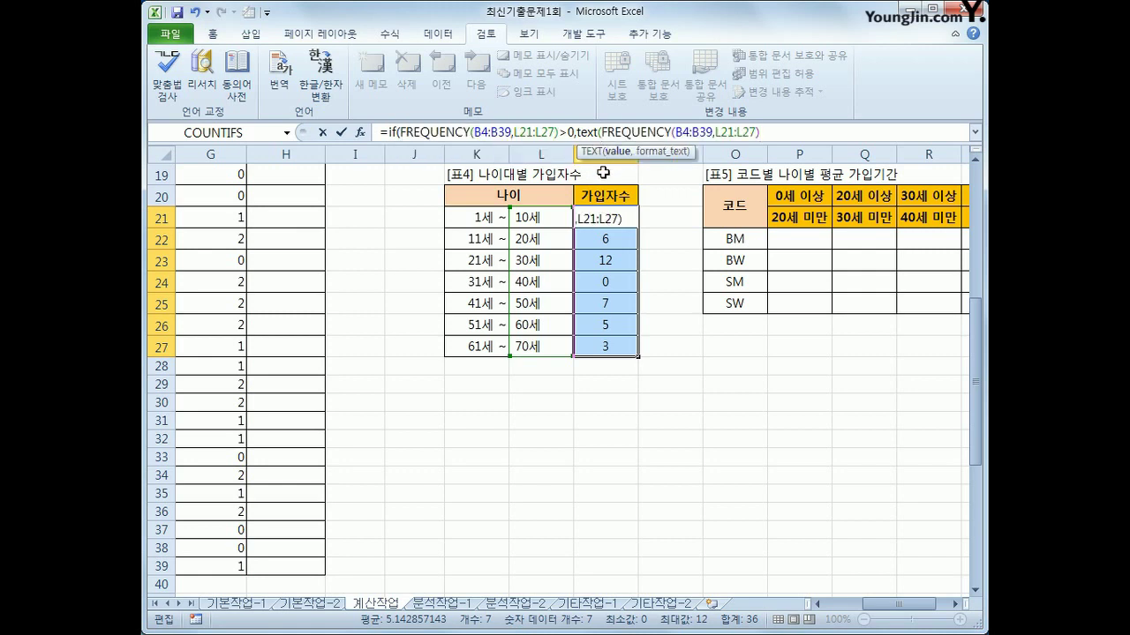
pyautogui.write(',')
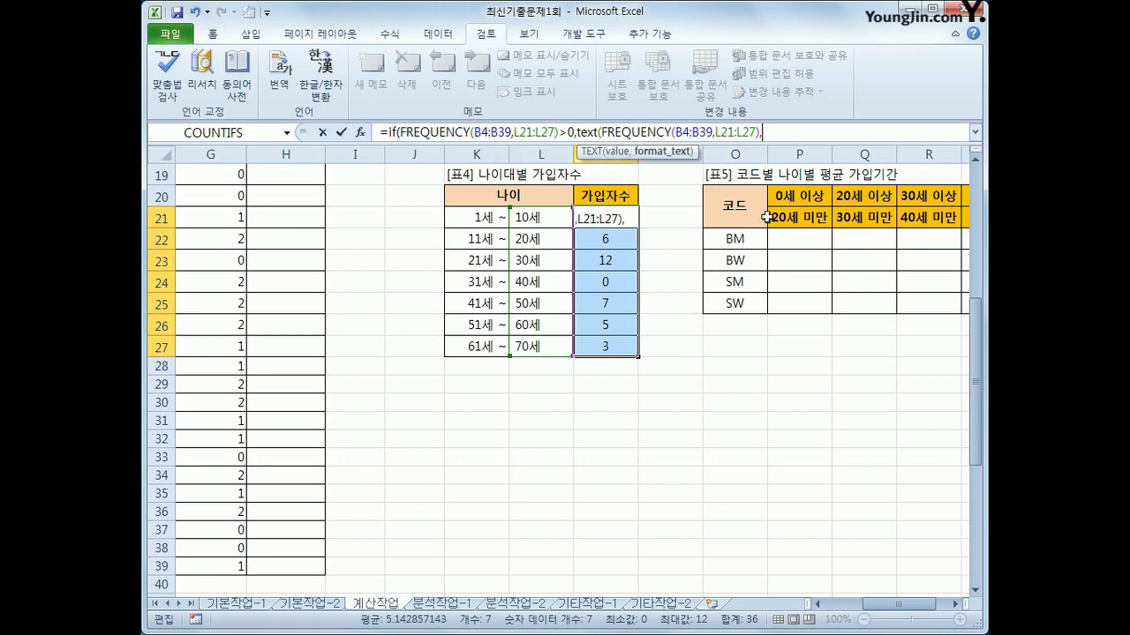
pyautogui.write('"00')
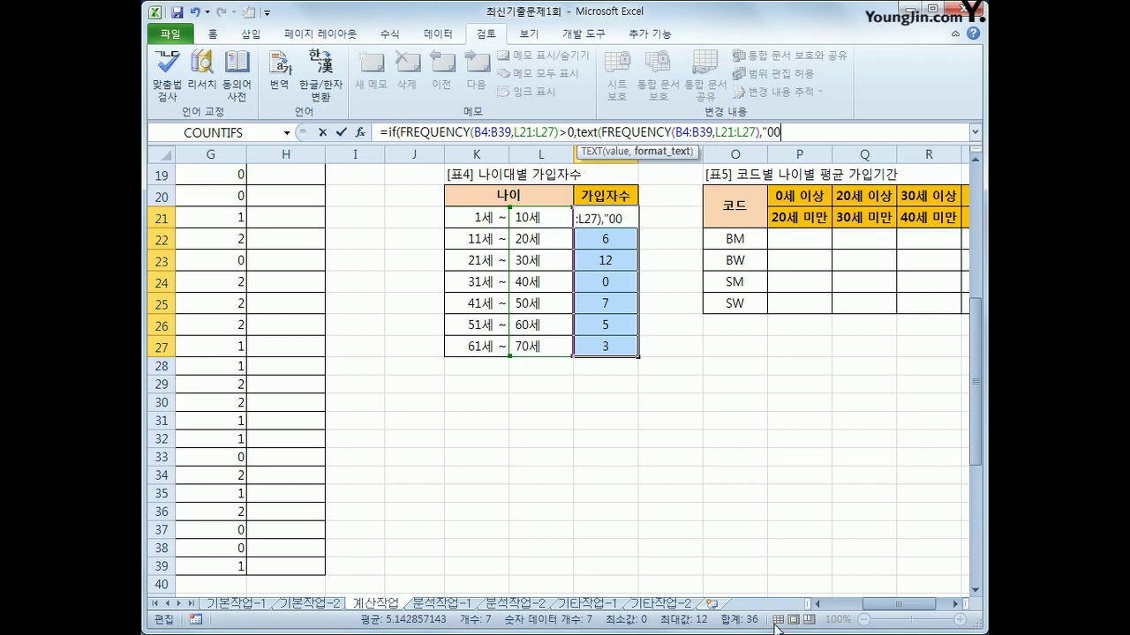
pyautogui.write('며')
pyautogui.write(')')
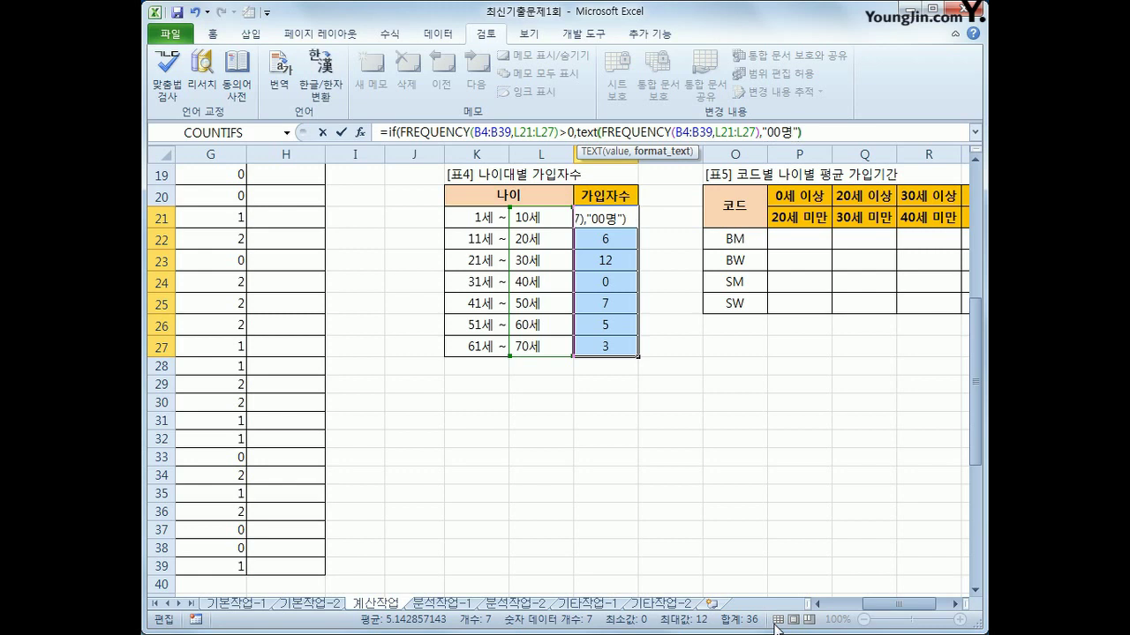
pyautogui.write(',')
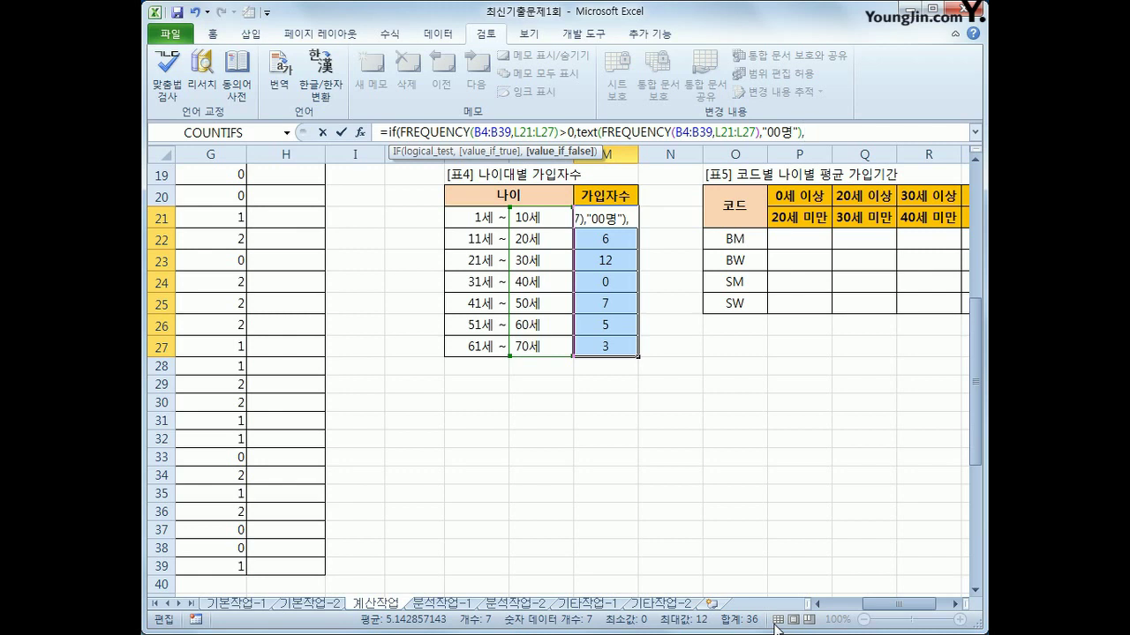
pyautogui.write('"미가입"')
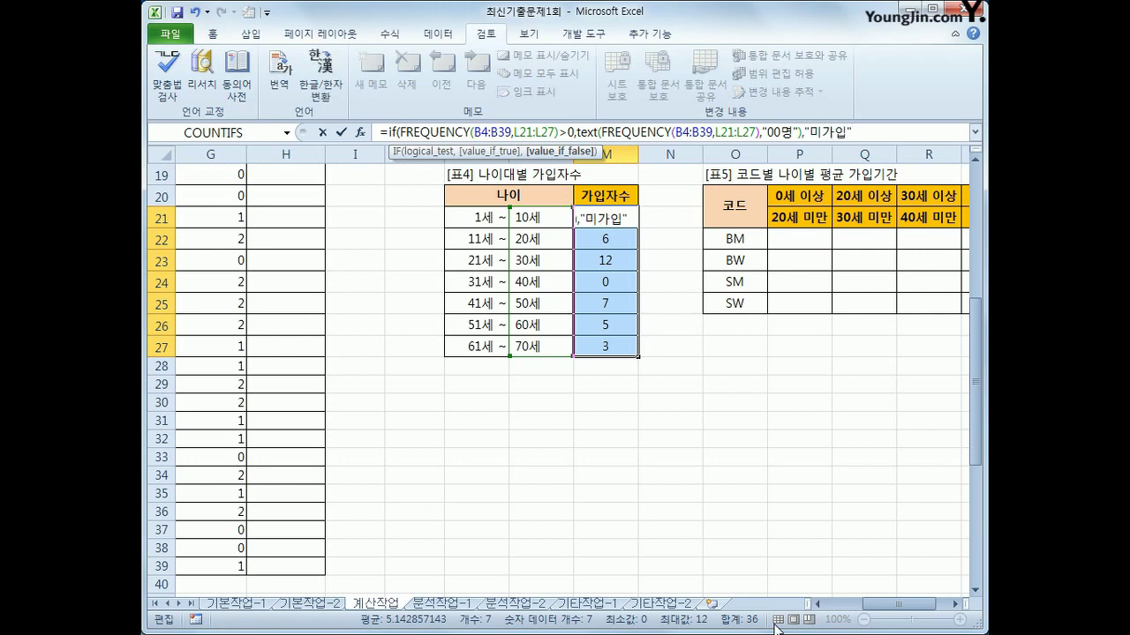
pyautogui.write(')')
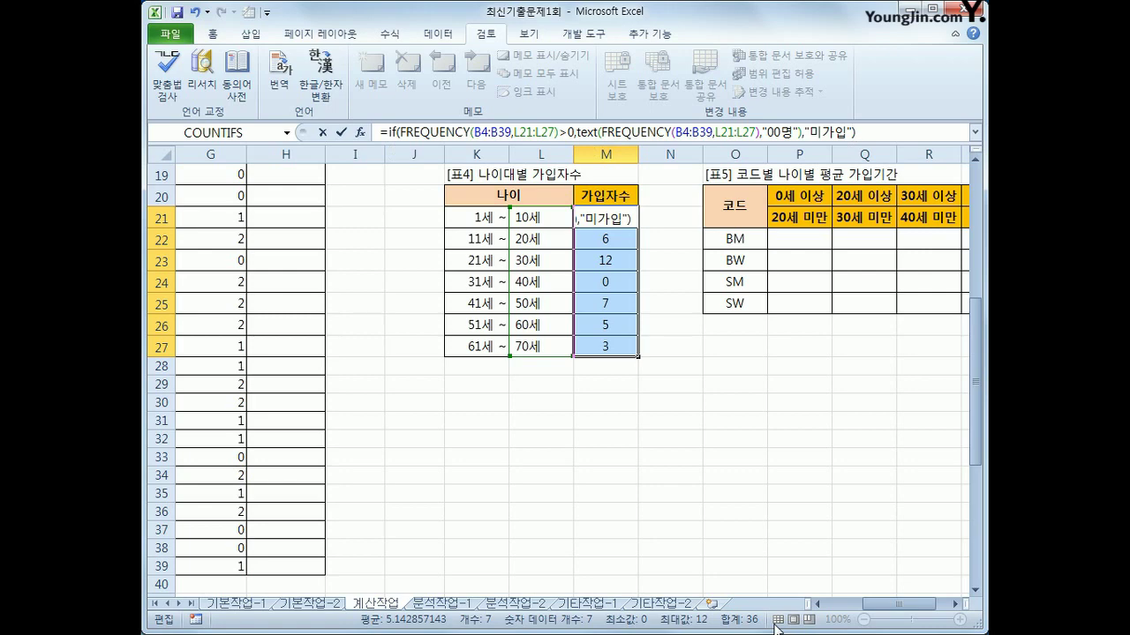
pyautogui.hotkey('ctrl', 'shift', 'Return')
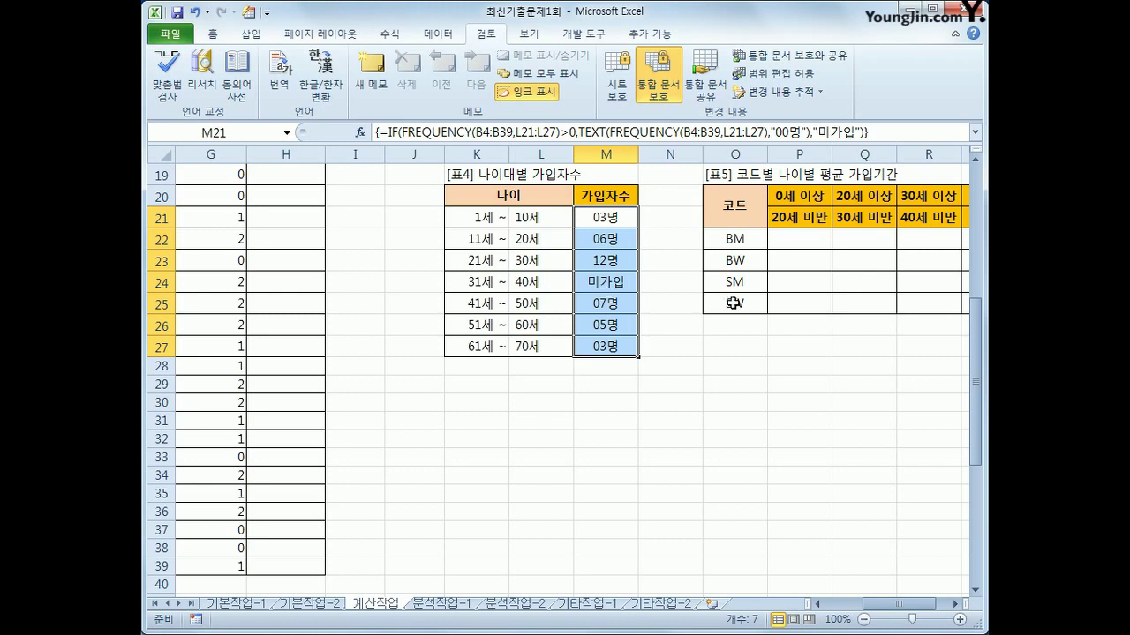
pyautogui.click(794, 246)
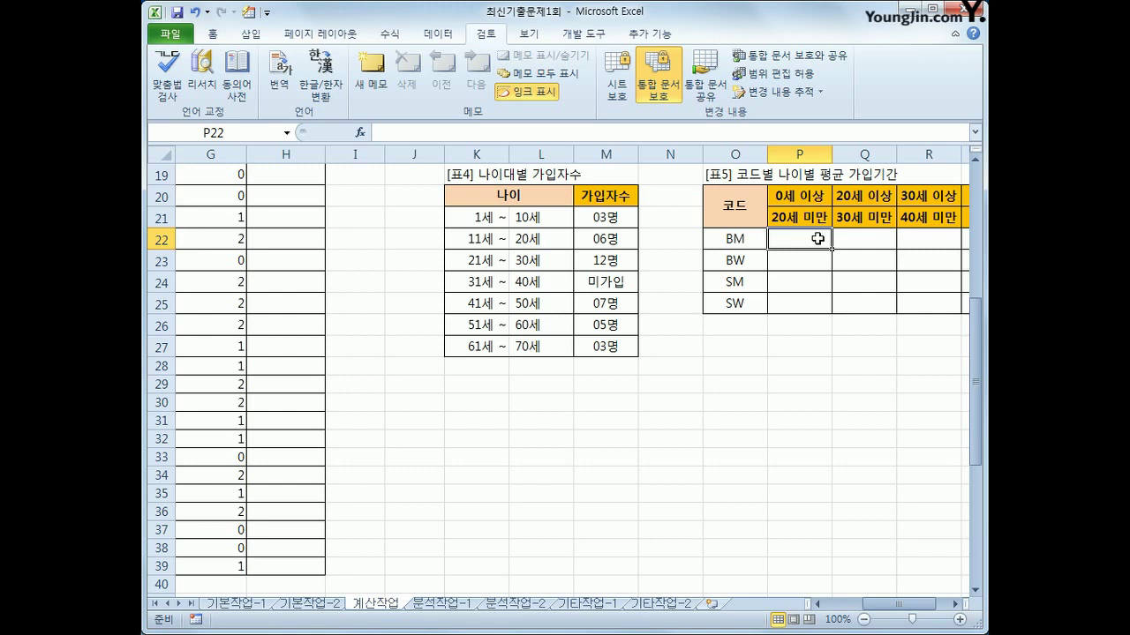
# In P22 start =AVERAGE(IF(($C$4:$C$39=$O22) to test the codes against BM
pyautogui.write('=')
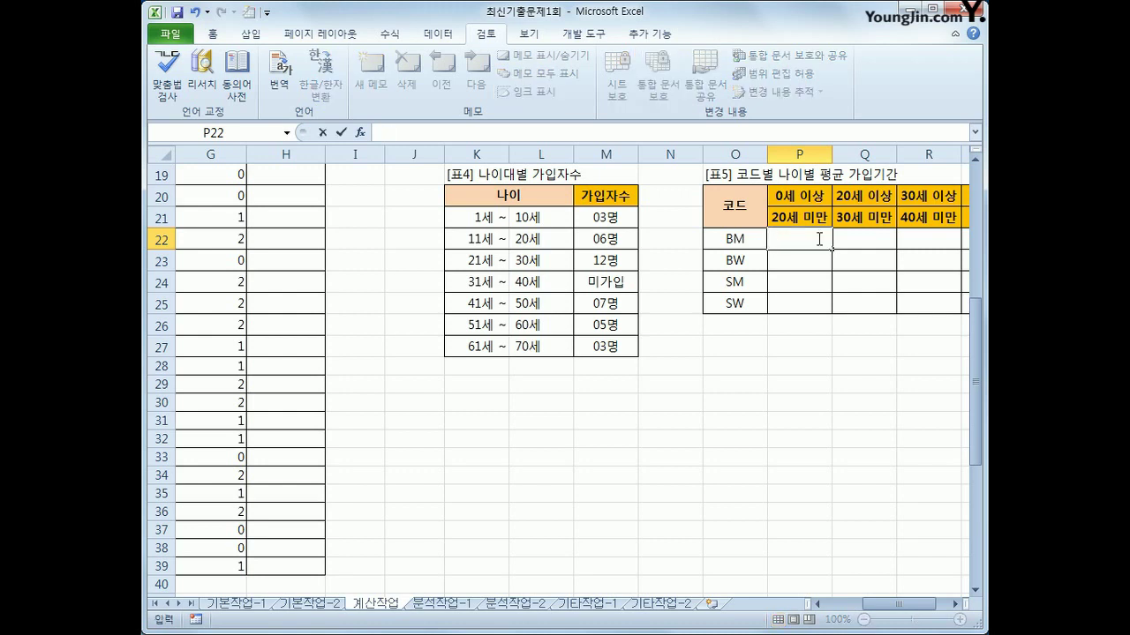
pyautogui.write('ave')
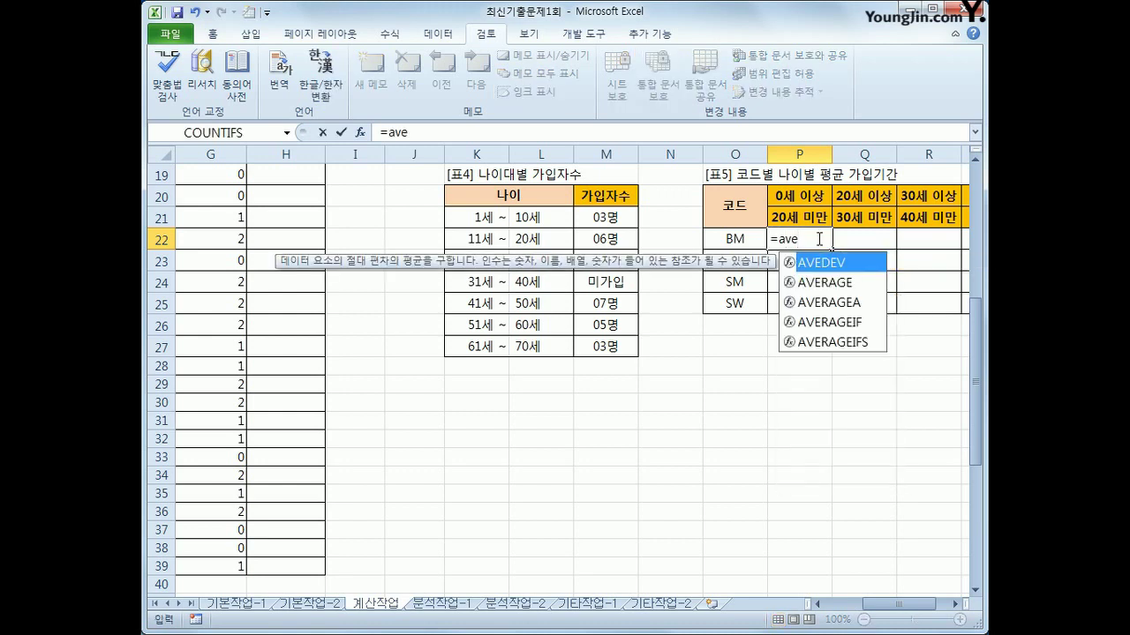
pyautogui.press('Down')
pyautogui.press('Tab')
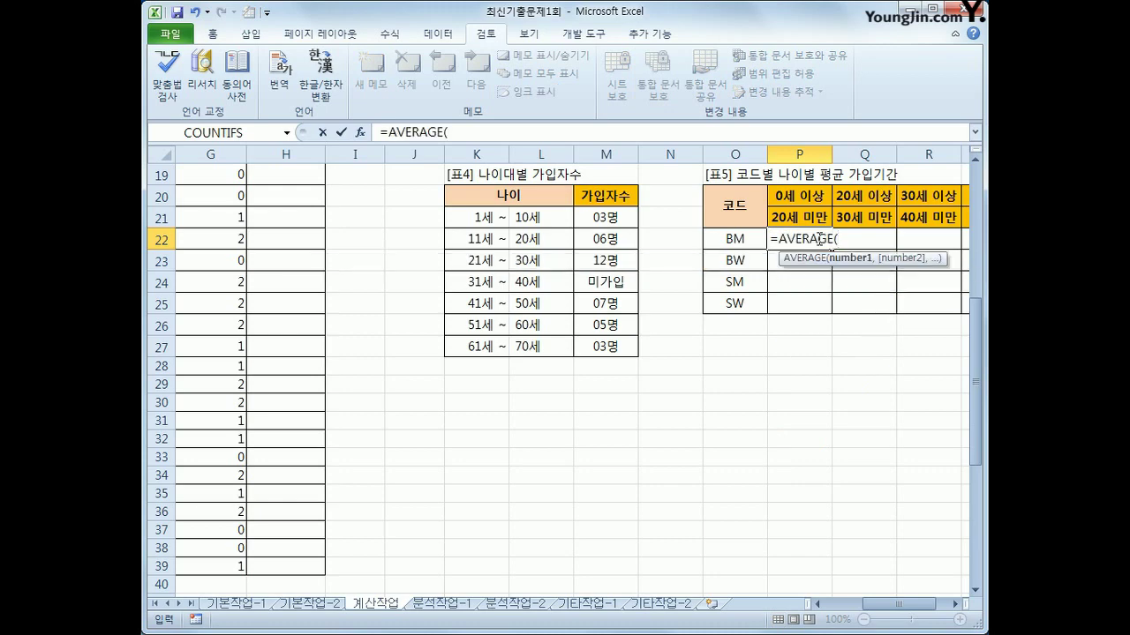
pyautogui.write('if(')
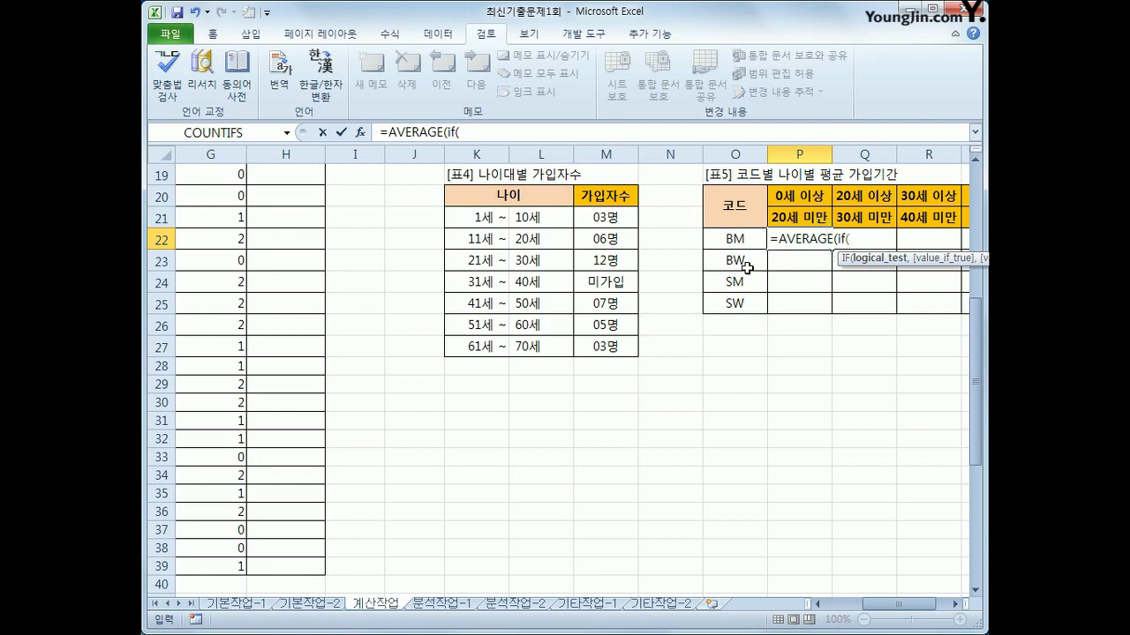
pyautogui.write('(')
pyautogui.moveTo(903, 608); pyautogui.dragTo(872, 609)
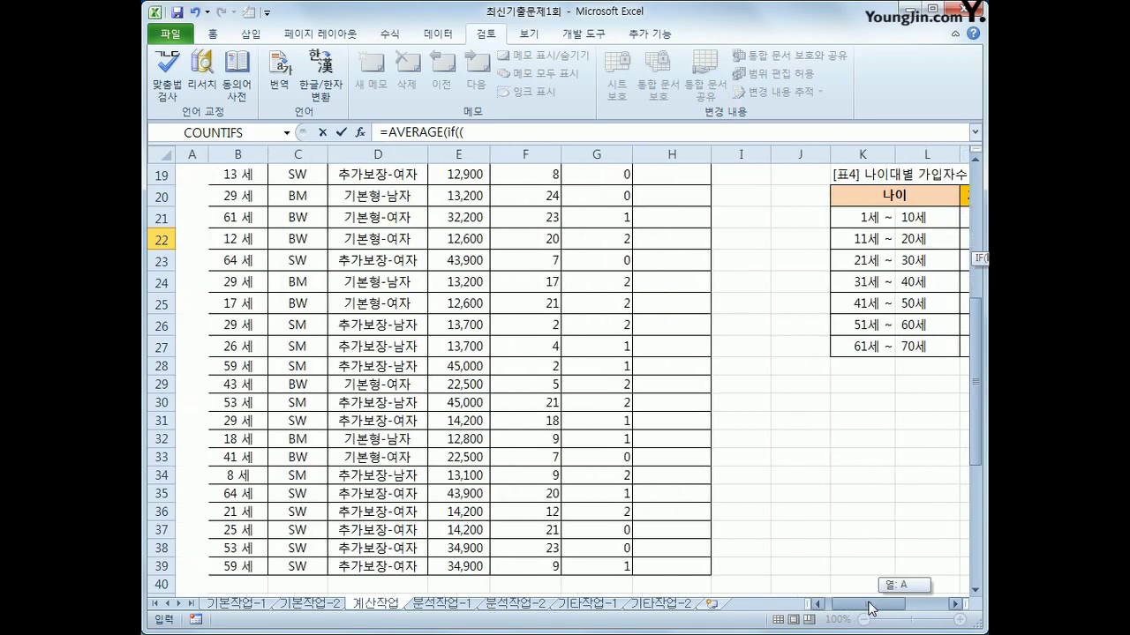
pyautogui.scroll(6, 499, 429)
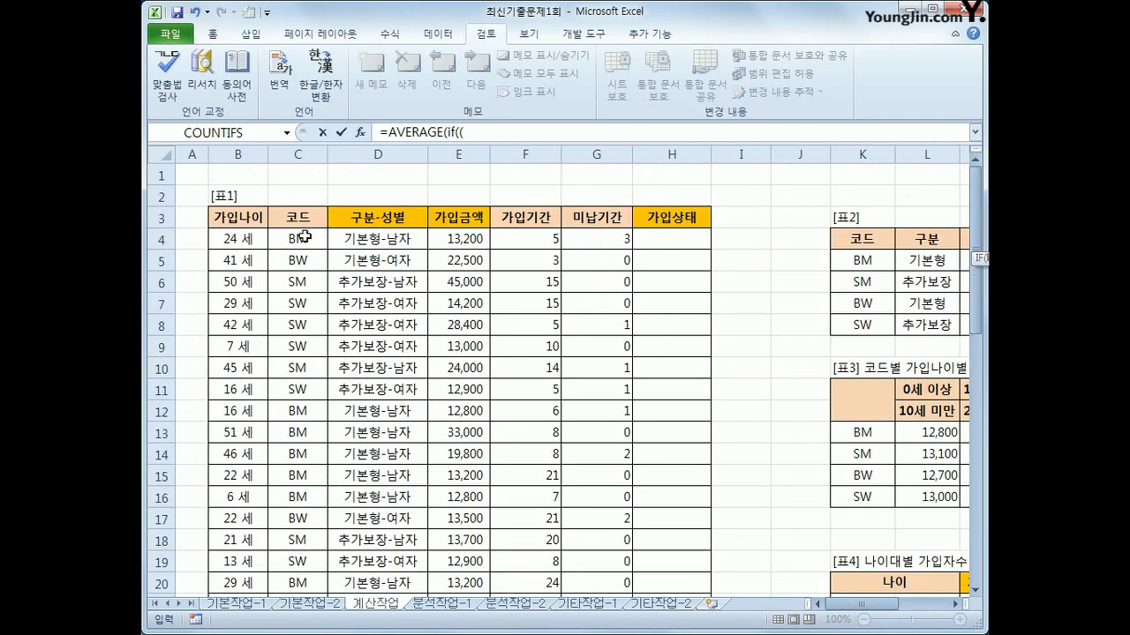
pyautogui.moveTo(304, 237); pyautogui.dragTo(311, 564)
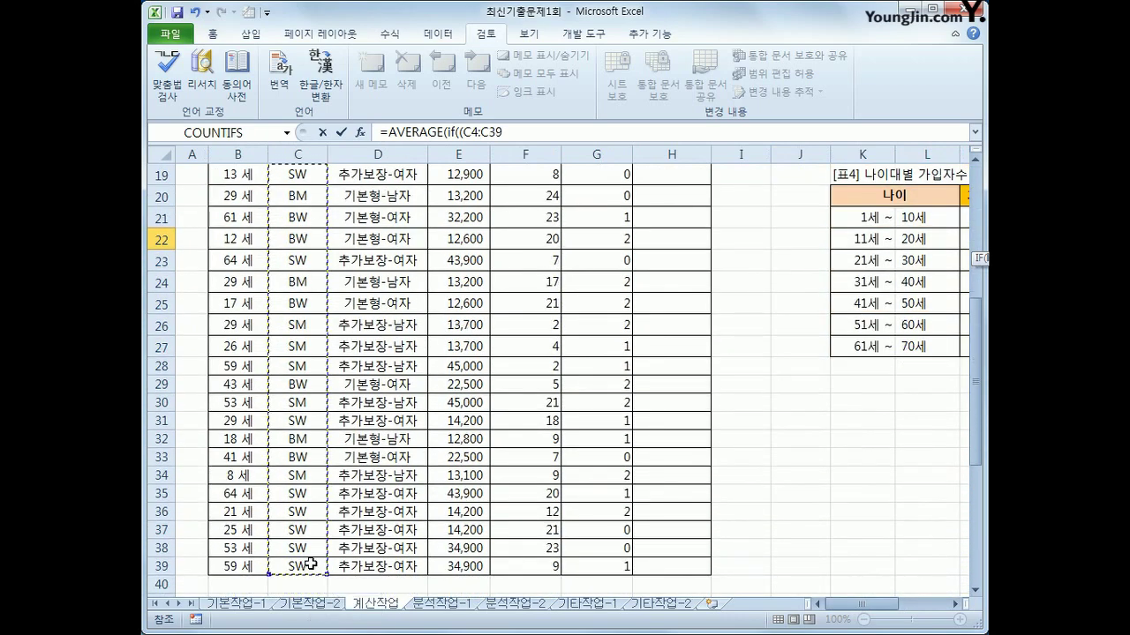
pyautogui.press('F4')
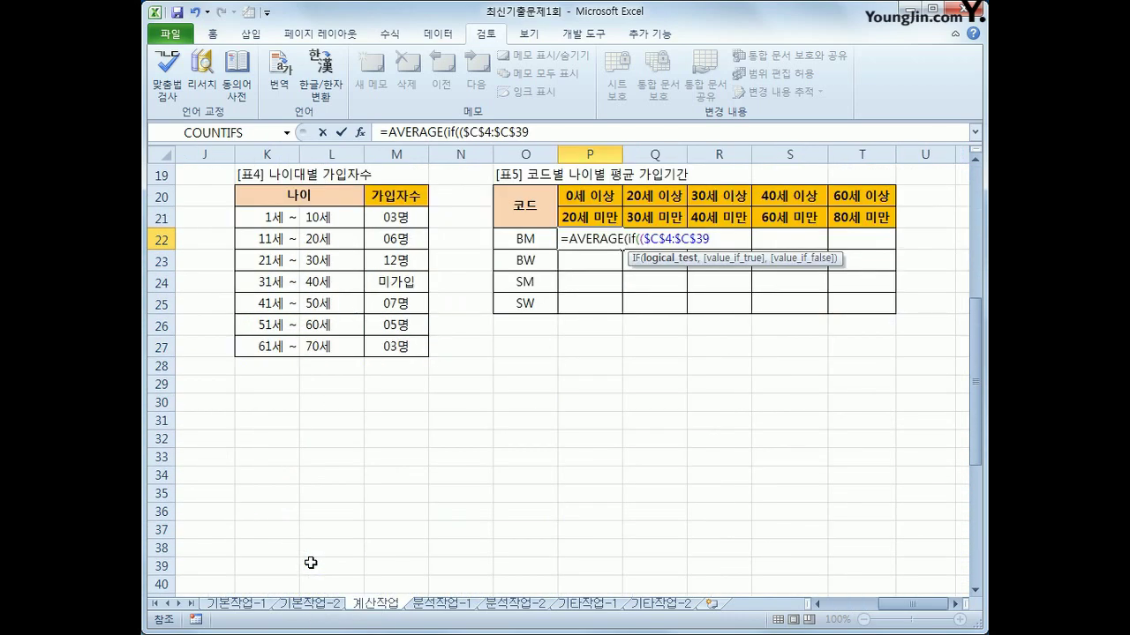
pyautogui.write('=')
pyautogui.press('Left')
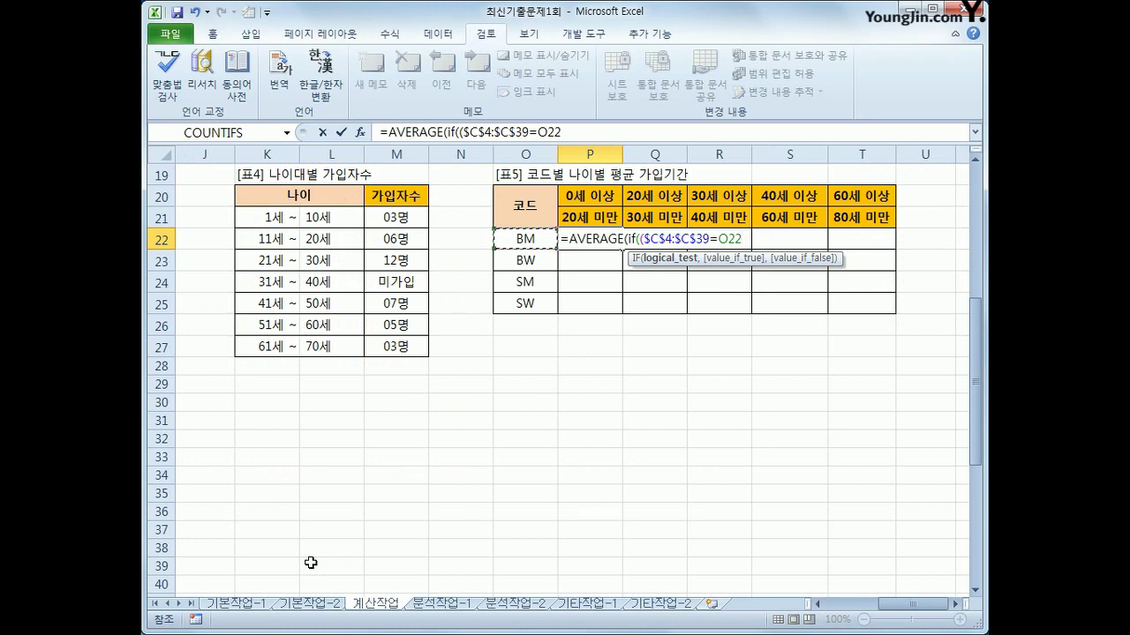
pyautogui.press('F4')
pyautogui.press('F4')
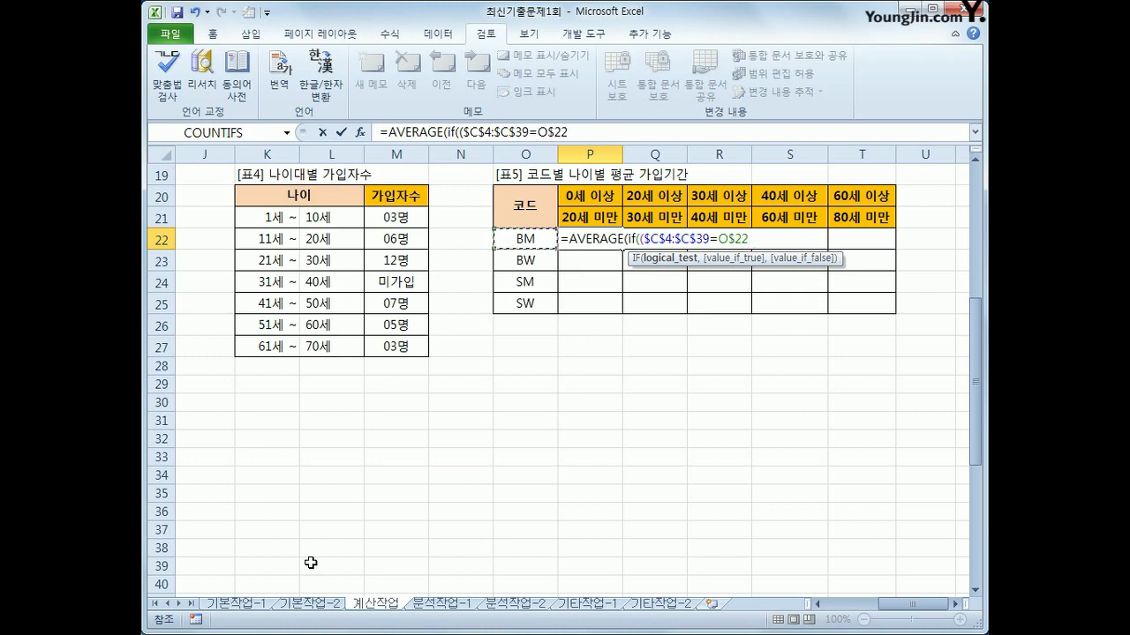
pyautogui.press('F4')
# Add *( and the age range B4:B39 as the next condition
pyautogui.write(')*')
pyautogui.write('(')
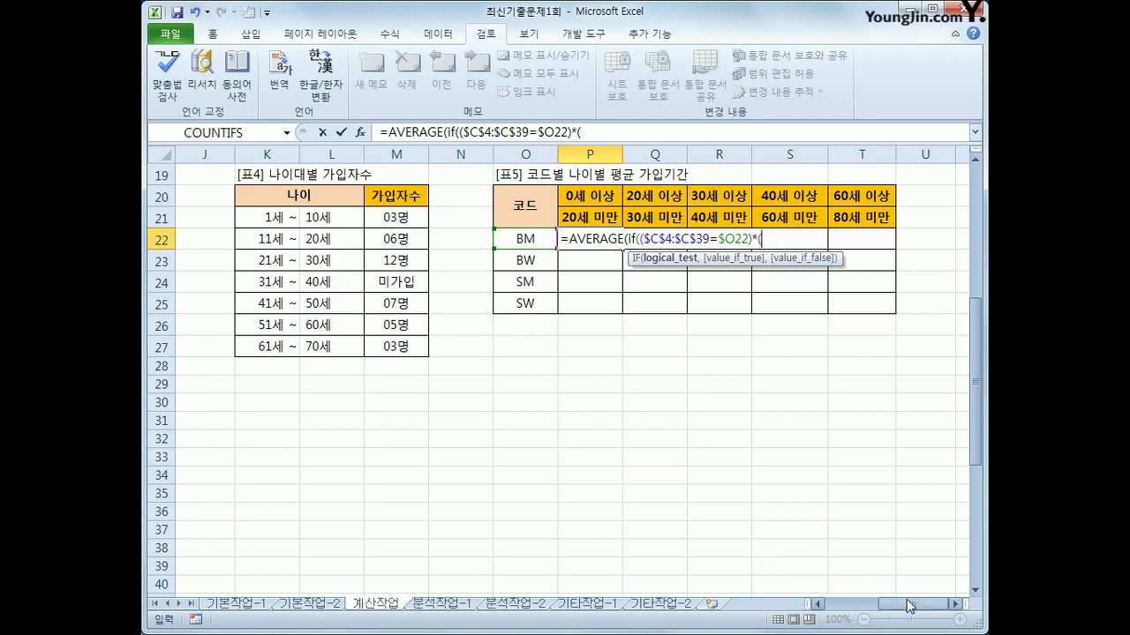
pyautogui.moveTo(909, 606); pyautogui.dragTo(849, 605)
pyautogui.scroll(6, 295, 251)
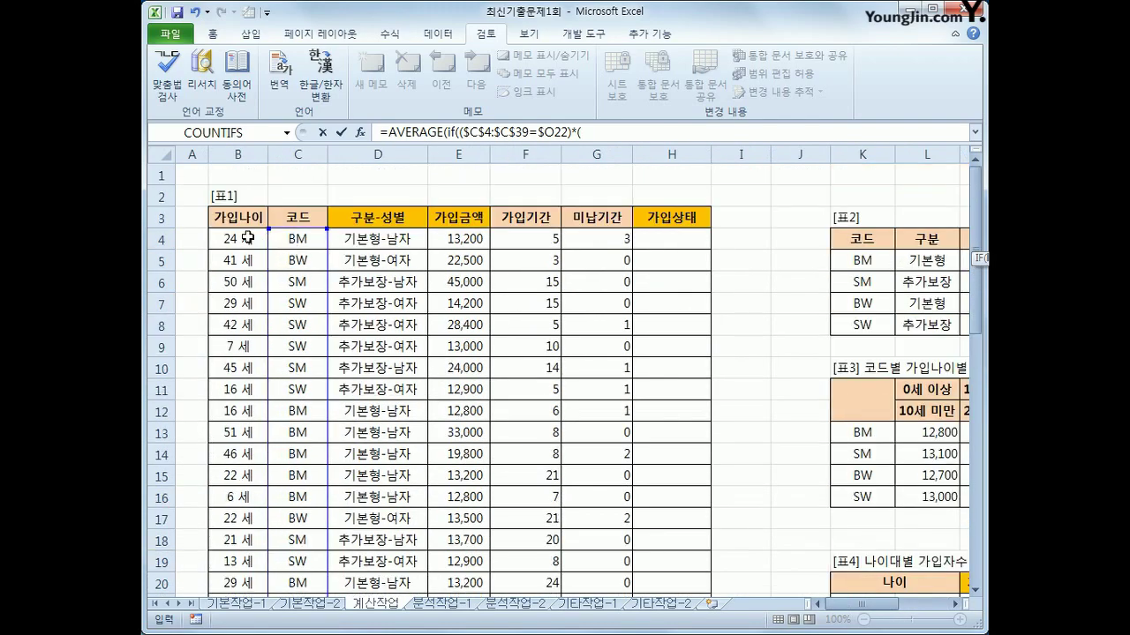
pyautogui.moveTo(247, 238); pyautogui.dragTo(250, 568)
# Complete the lower-bound condition $B$4:$B$39>=P$20
pyautogui.press('F4')
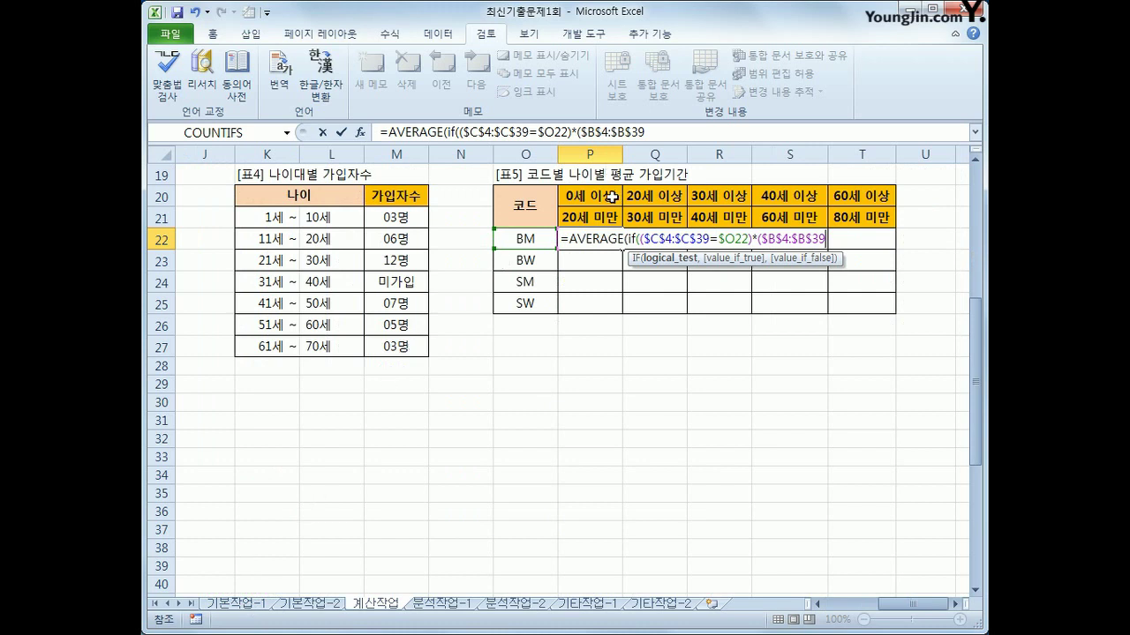
pyautogui.write('>=')
pyautogui.click(611, 197)
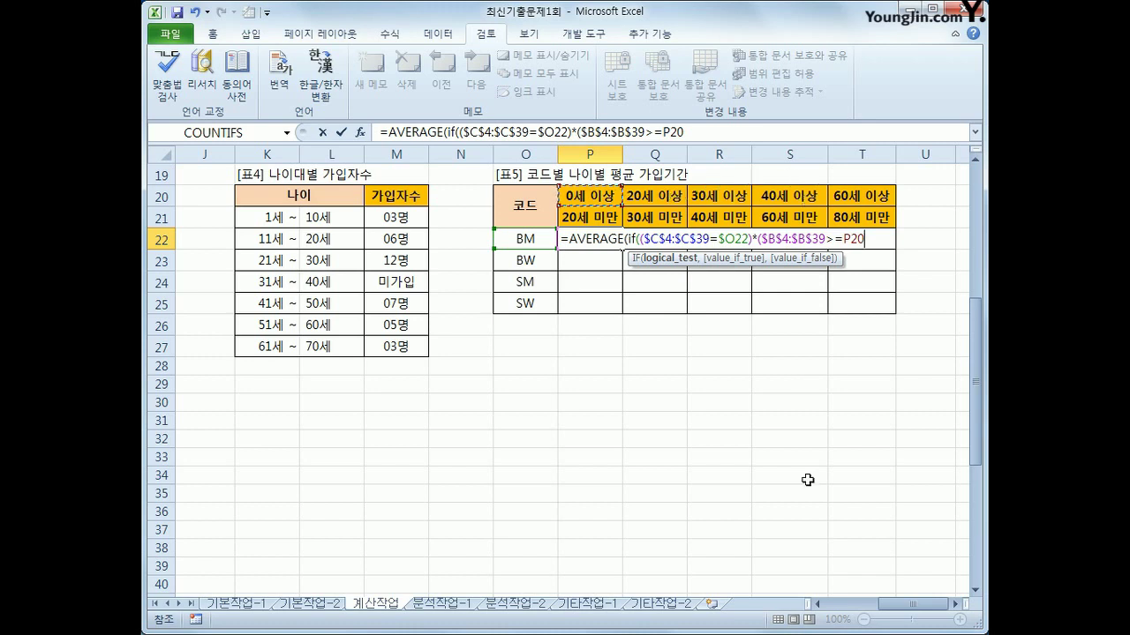
pyautogui.press('F4')
pyautogui.press('F4')
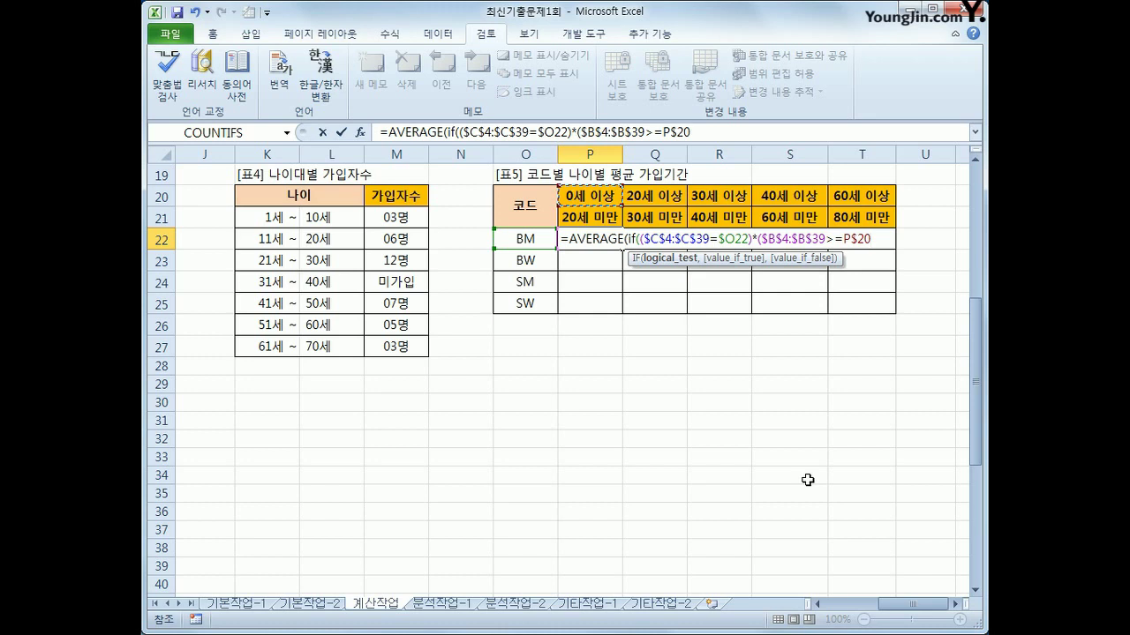
pyautogui.write(')')
# Add the upper-bound condition *($B$4:$B$39<P$21)
pyautogui.write('*(')
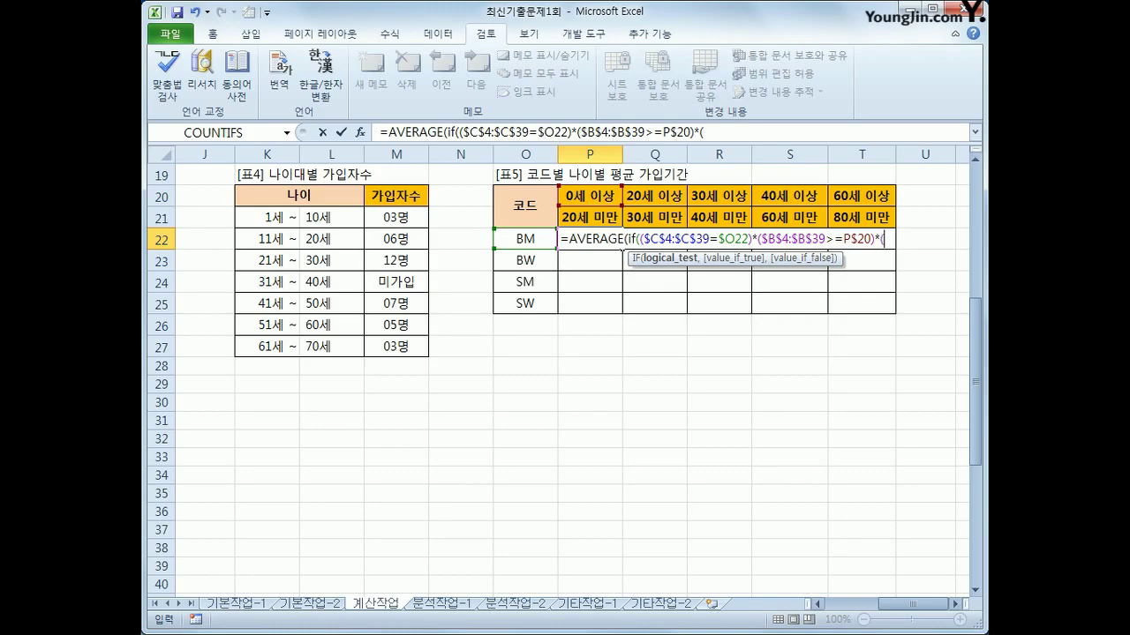
pyautogui.moveTo(899, 609); pyautogui.dragTo(852, 607)
pyautogui.scroll(6, 851, 530)
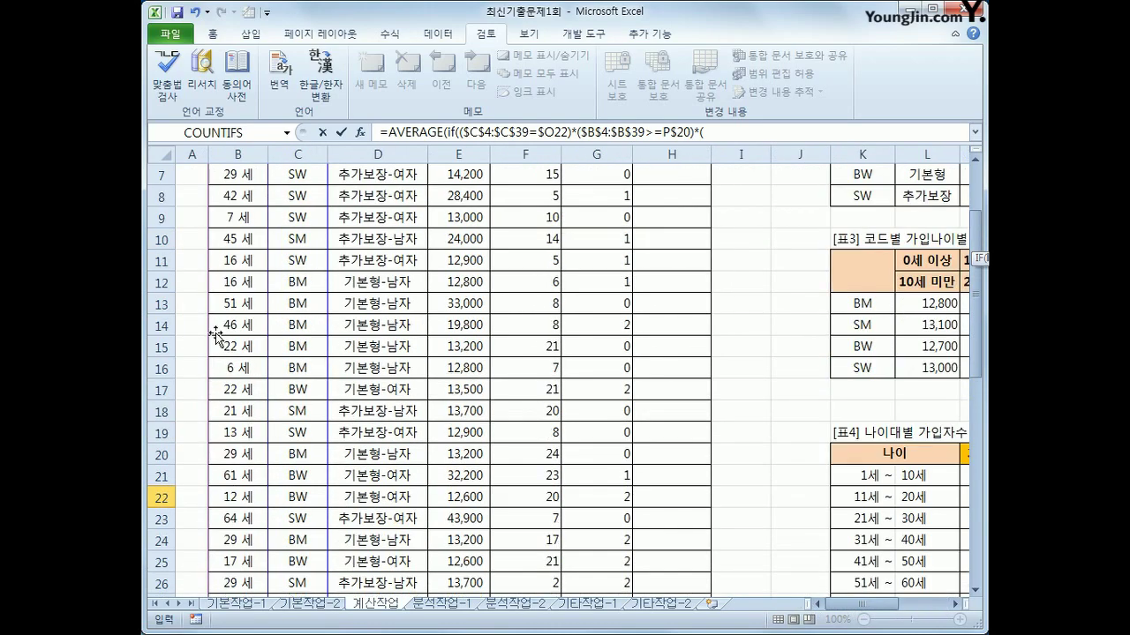
pyautogui.moveTo(240, 243); pyautogui.dragTo(246, 571)
pyautogui.press('F4')
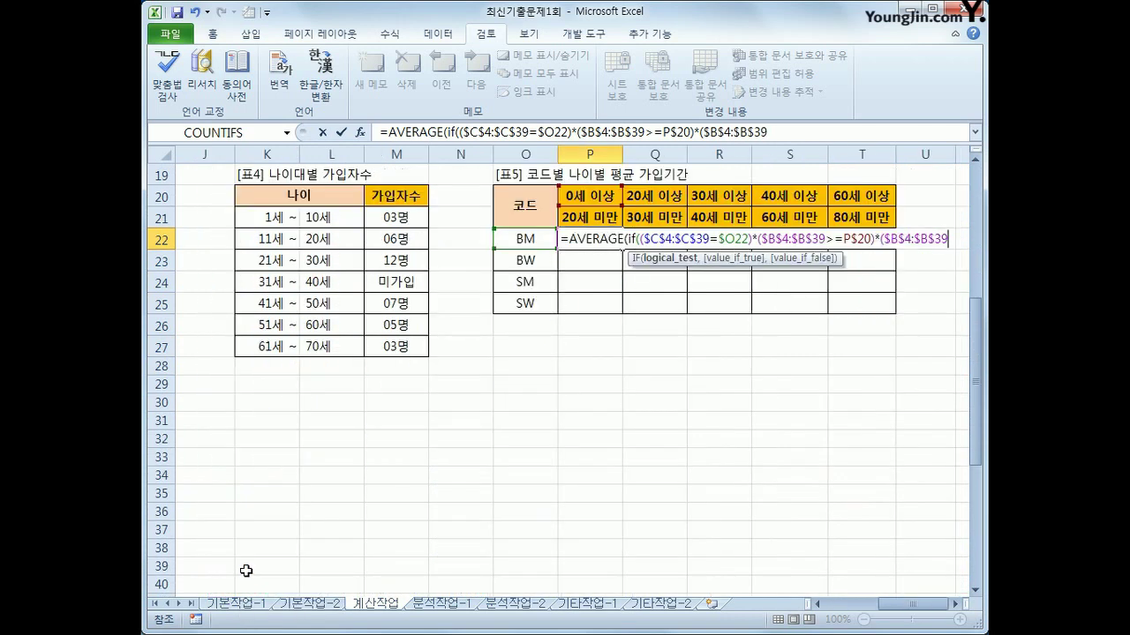
pyautogui.write('<')
pyautogui.click(583, 217)
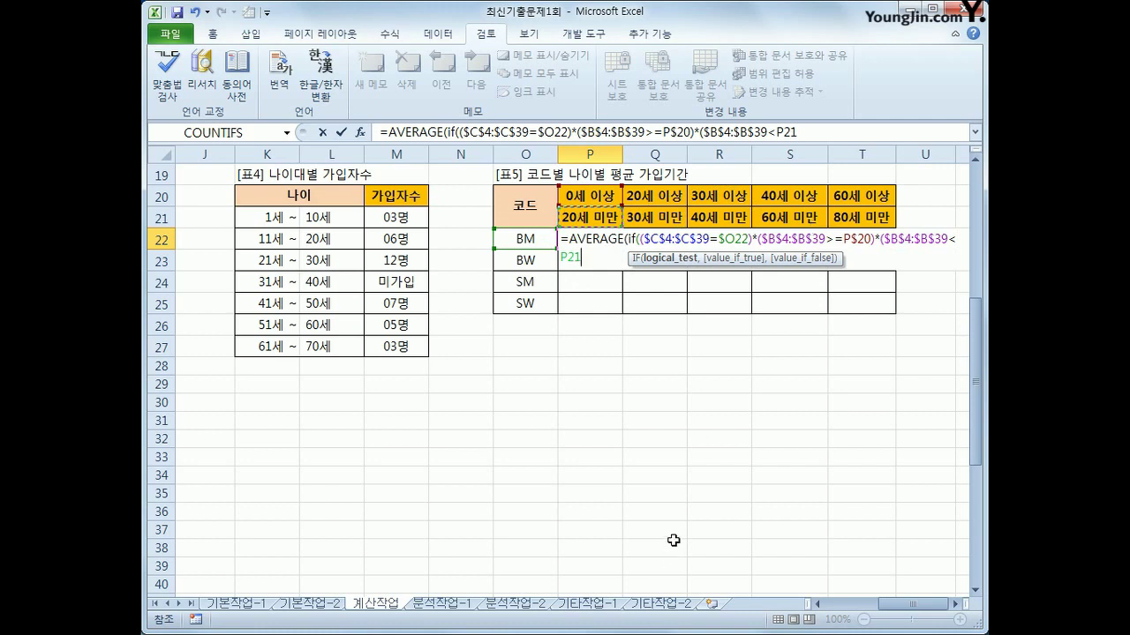
pyautogui.press('F4')
pyautogui.press('F4')
# Average $F$4:$F$39 and commit the formula as an array formula, giving 7.33
pyautogui.write(')')
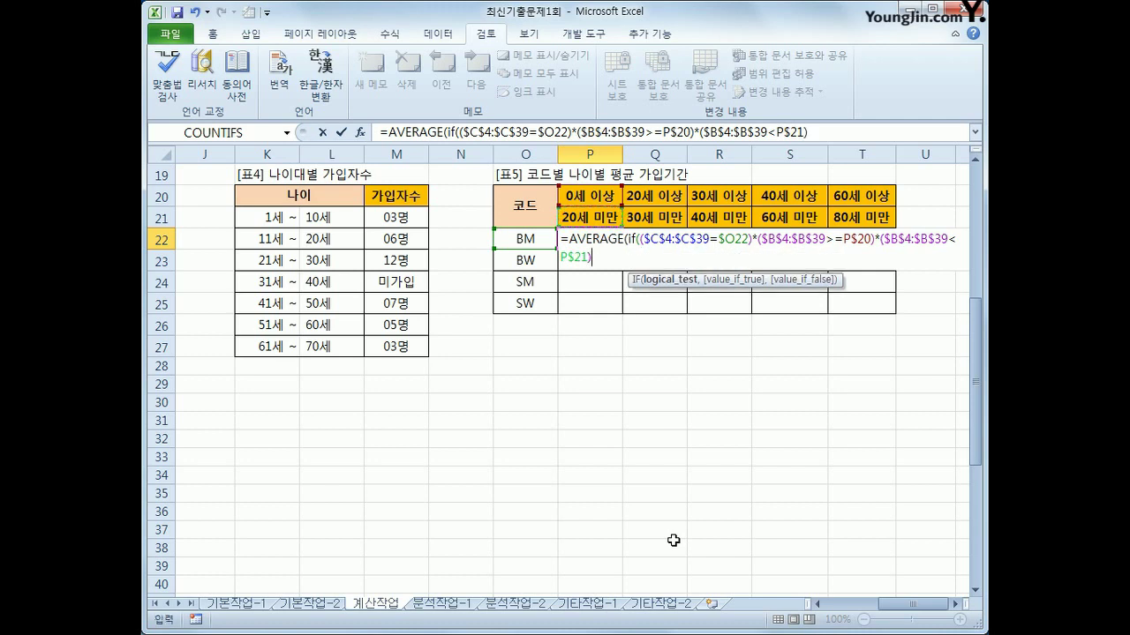
pyautogui.write(',')
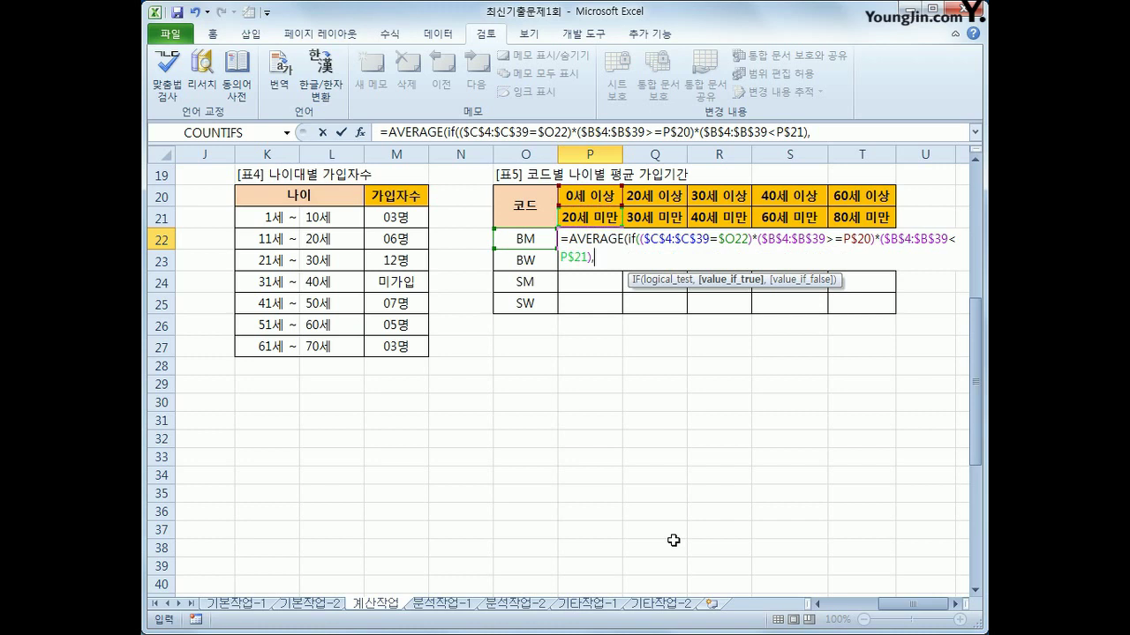
pyautogui.moveTo(902, 606); pyautogui.dragTo(846, 615)
pyautogui.scroll(6, 638, 486)
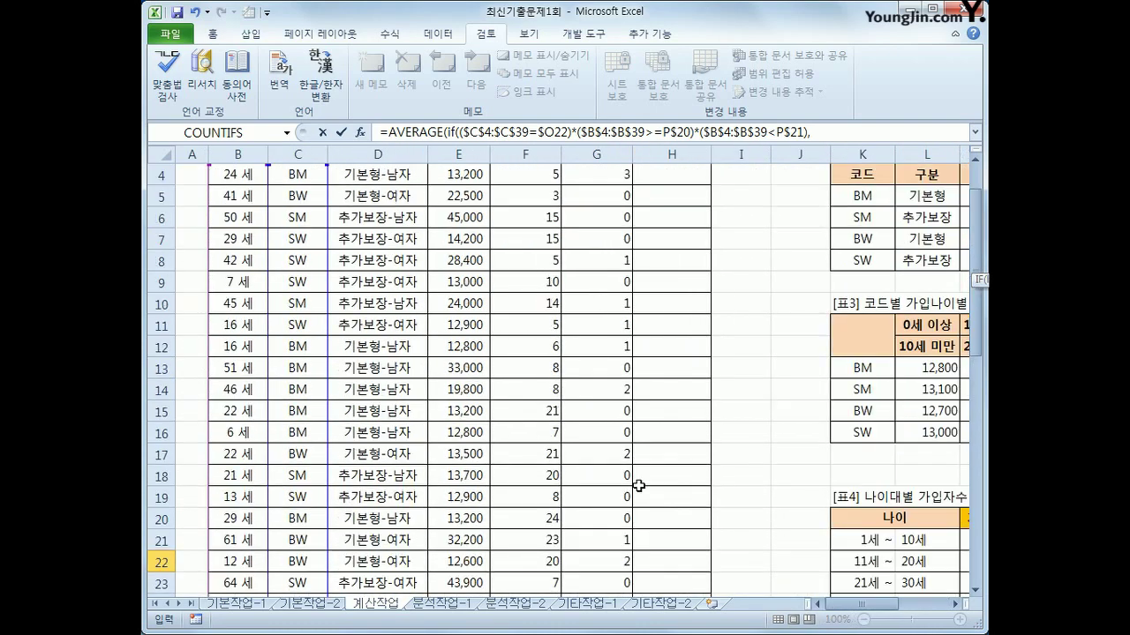
pyautogui.moveTo(519, 240); pyautogui.dragTo(526, 572)
pyautogui.press('F4')
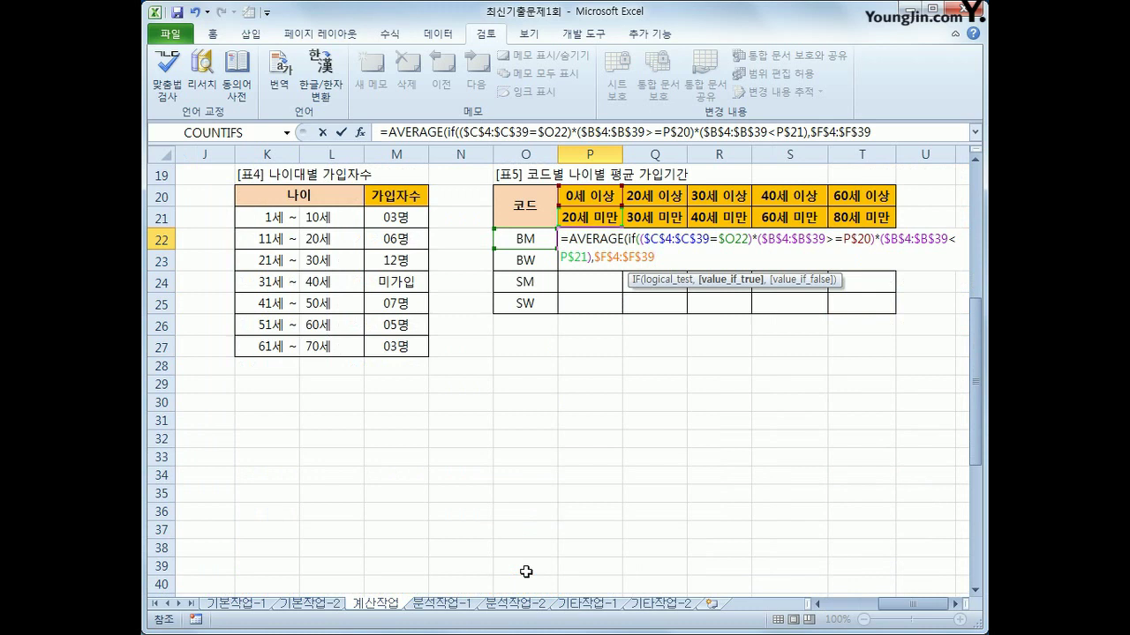
pyautogui.write('))')
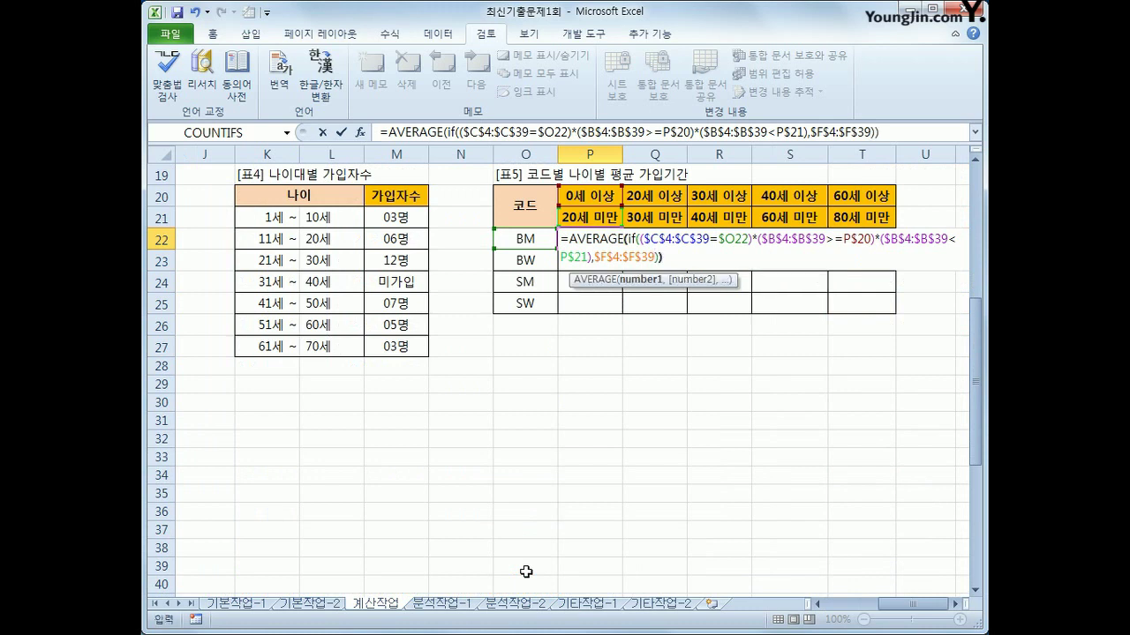
pyautogui.hotkey('ctrl', 'shift', 'Return')
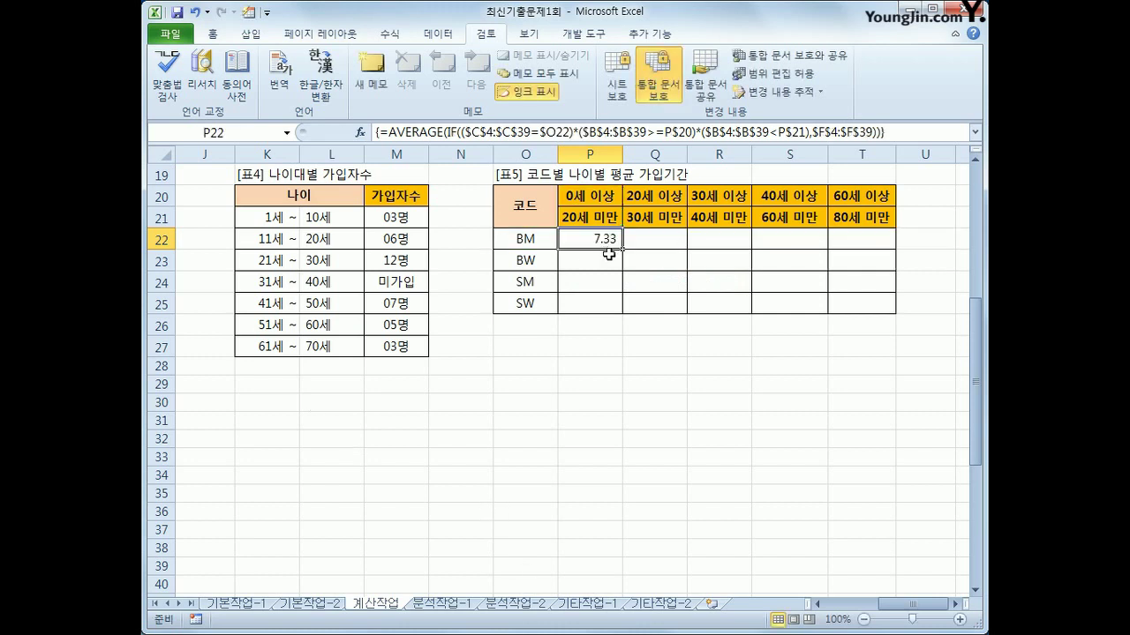
# Fill the P22 formula across P22:T25 and review the results, including #DIV/0! errors
pyautogui.moveTo(624, 248); pyautogui.dragTo(862, 320)
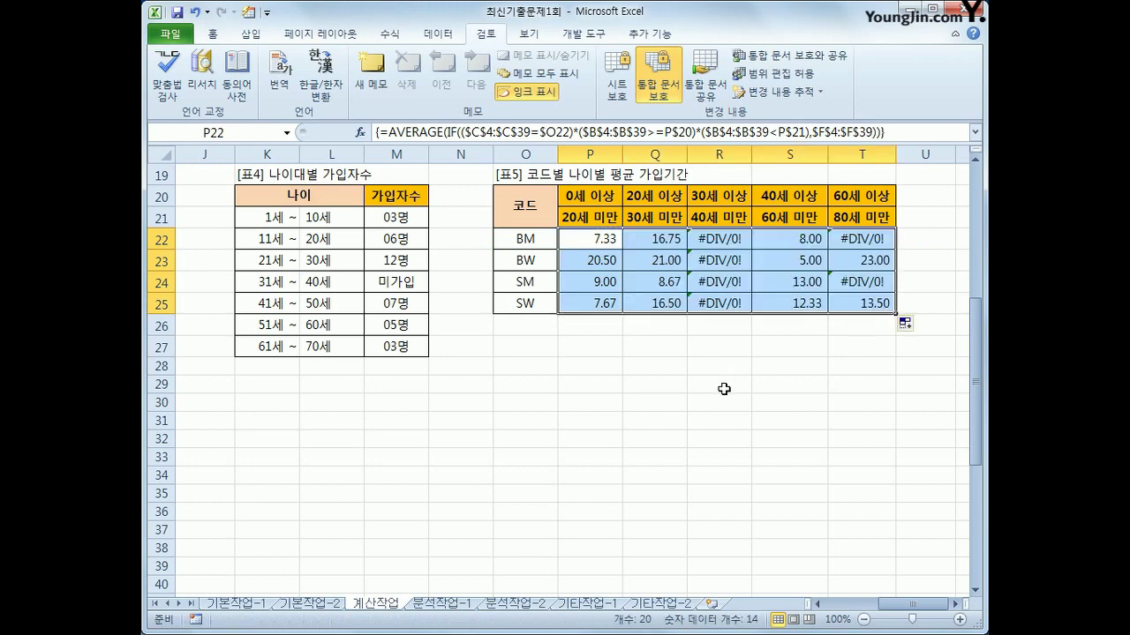
pyautogui.click(727, 241)
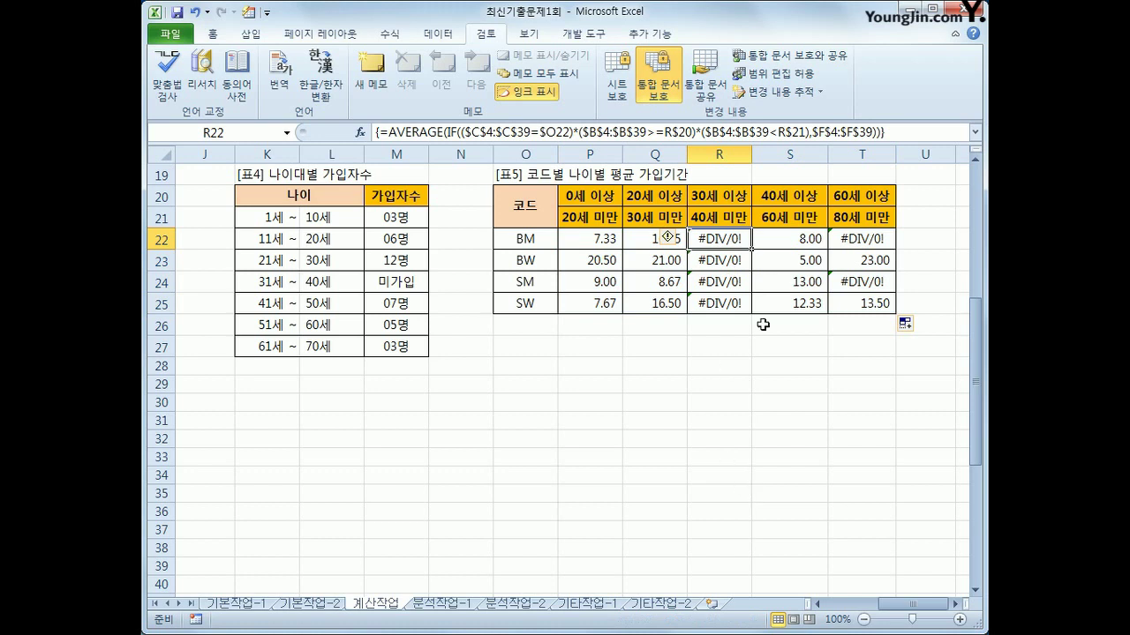
pyautogui.click(612, 243)
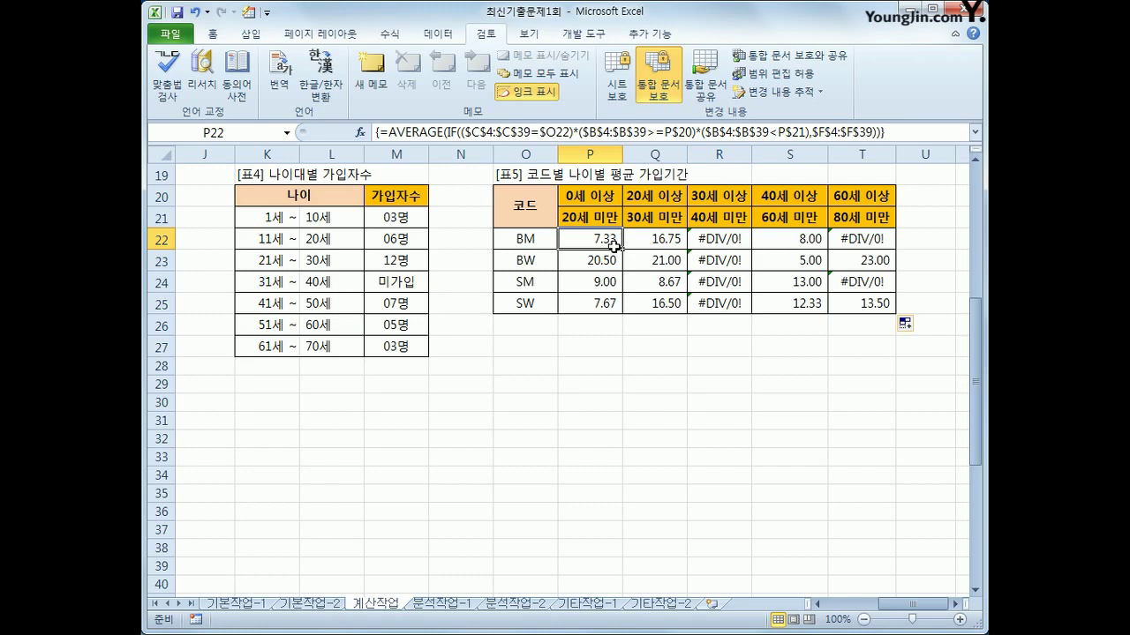
pyautogui.click(394, 132)
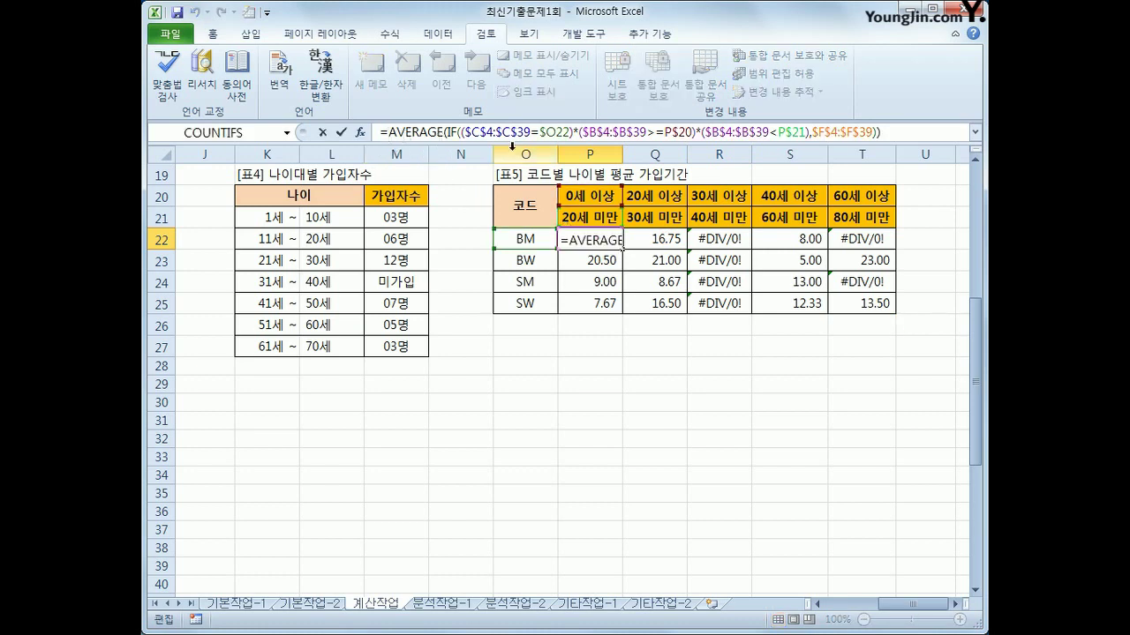
# Wrap the P22 formula in IFERROR(...,"") and commit it as an array formula
pyautogui.write('IFE')
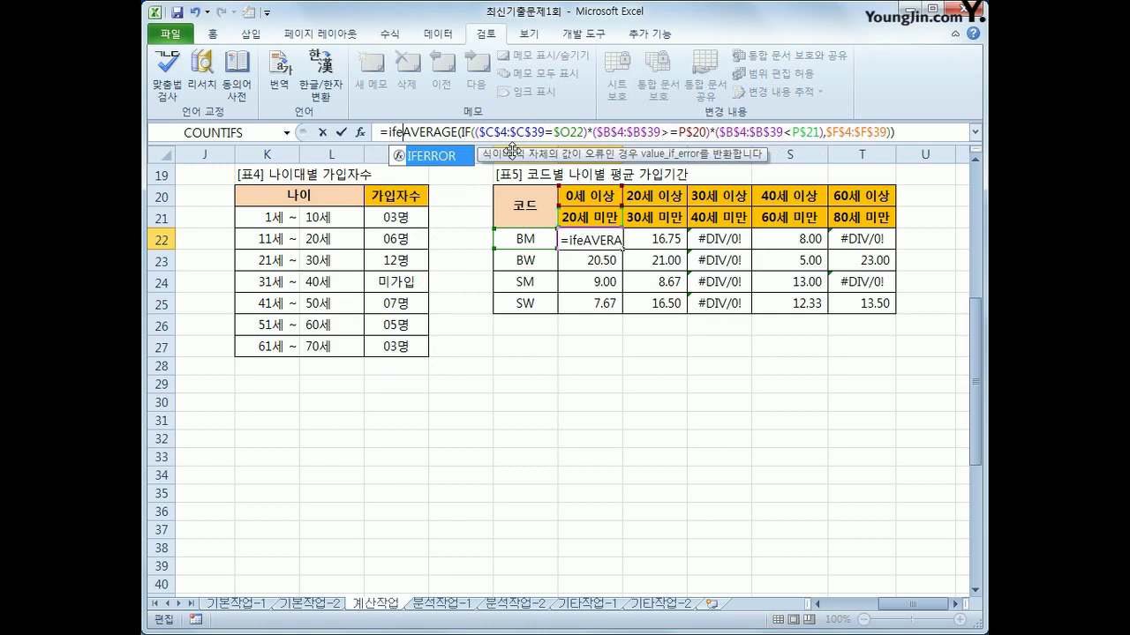
pyautogui.press('Tab')
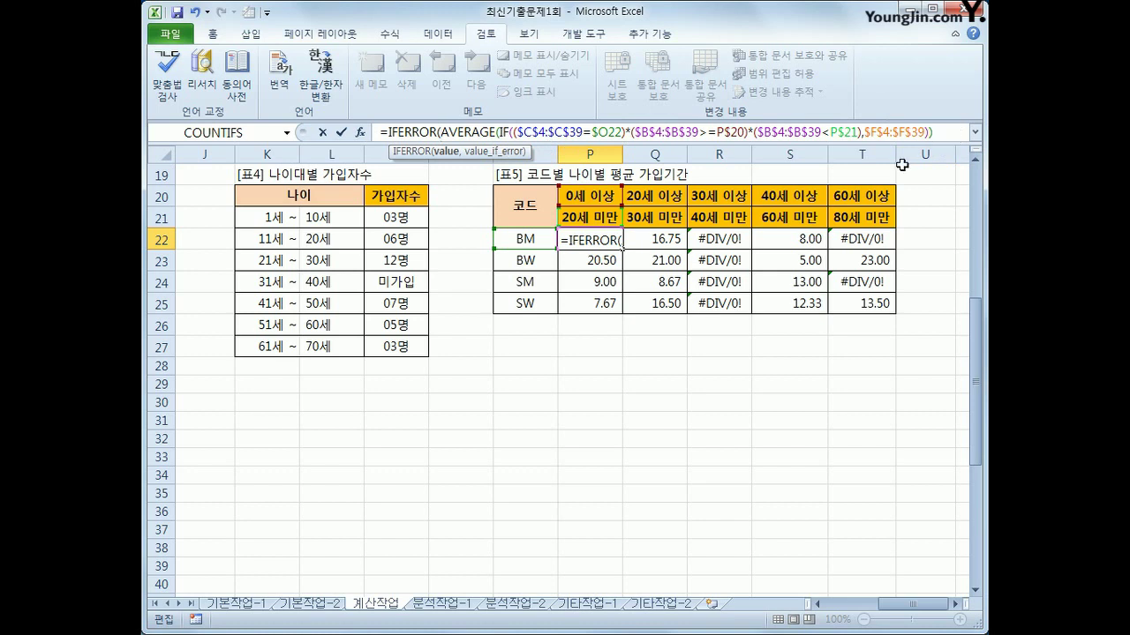
pyautogui.write(',')
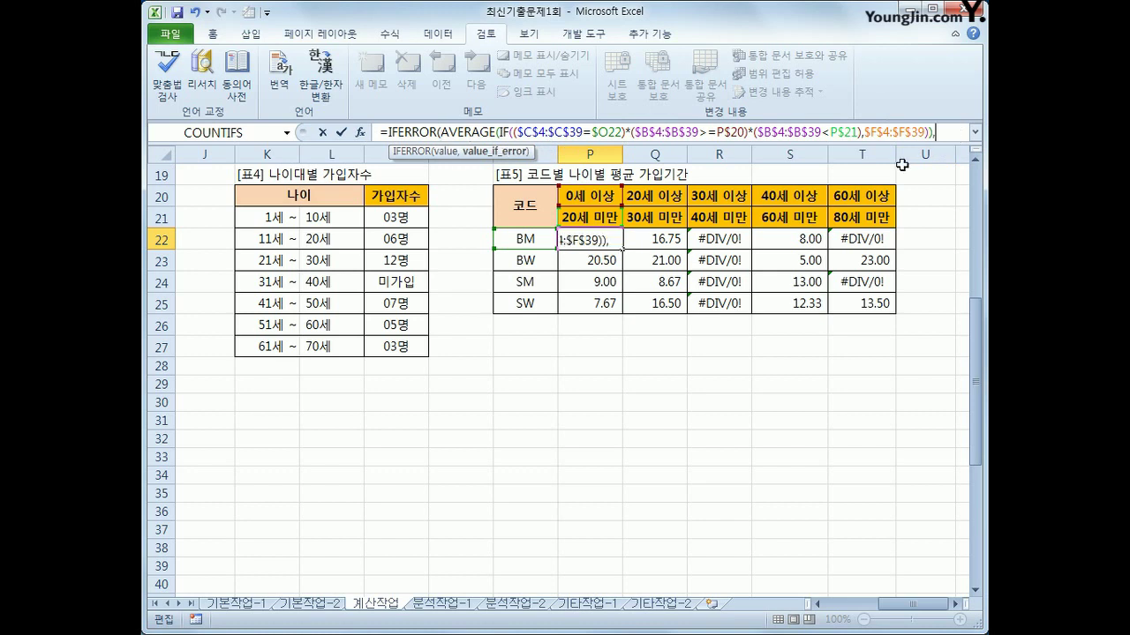
pyautogui.write('"")')
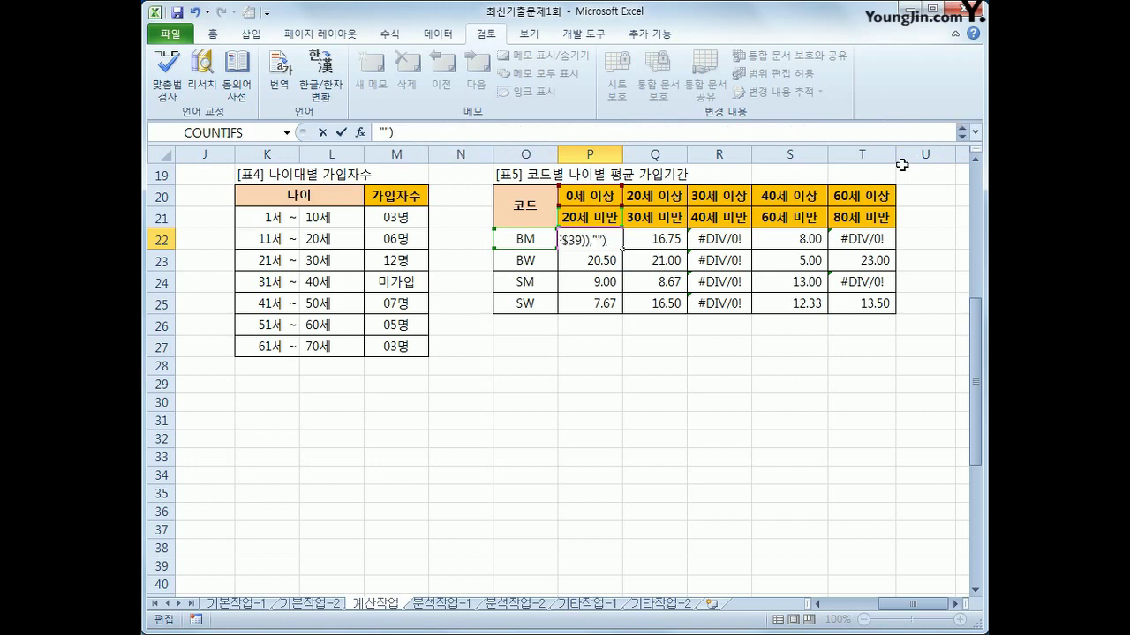
pyautogui.hotkey('ctrl', 'shift', 'Return')
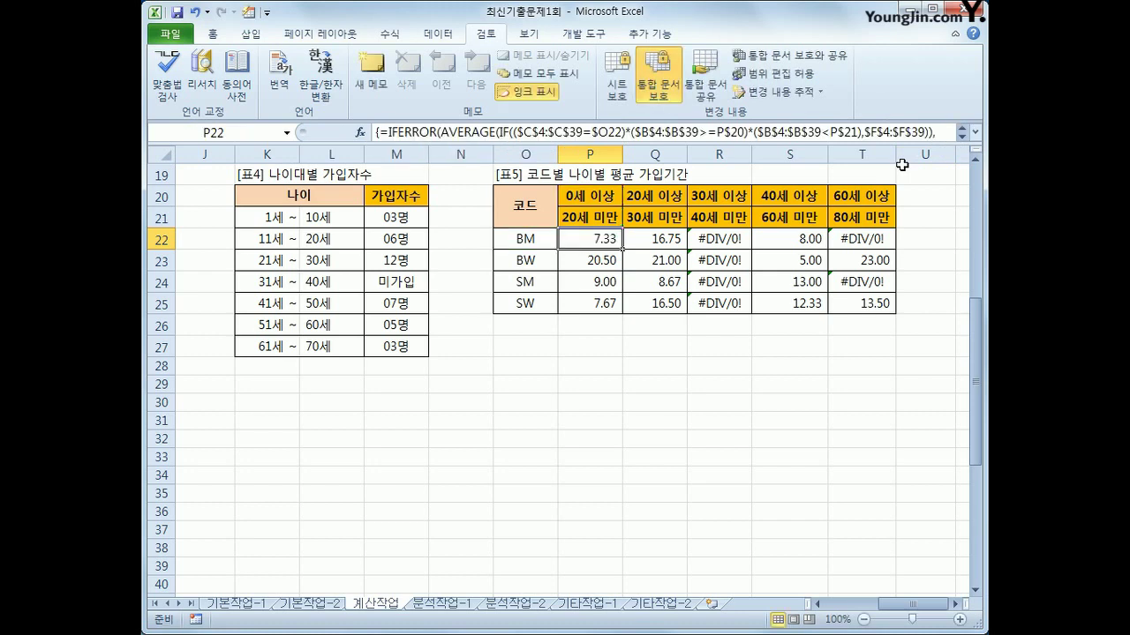
# Refill P22:T25 with the corrected formula so the error cells show blank
pyautogui.moveTo(622, 249); pyautogui.dragTo(893, 310)
pyautogui.click(726, 244)
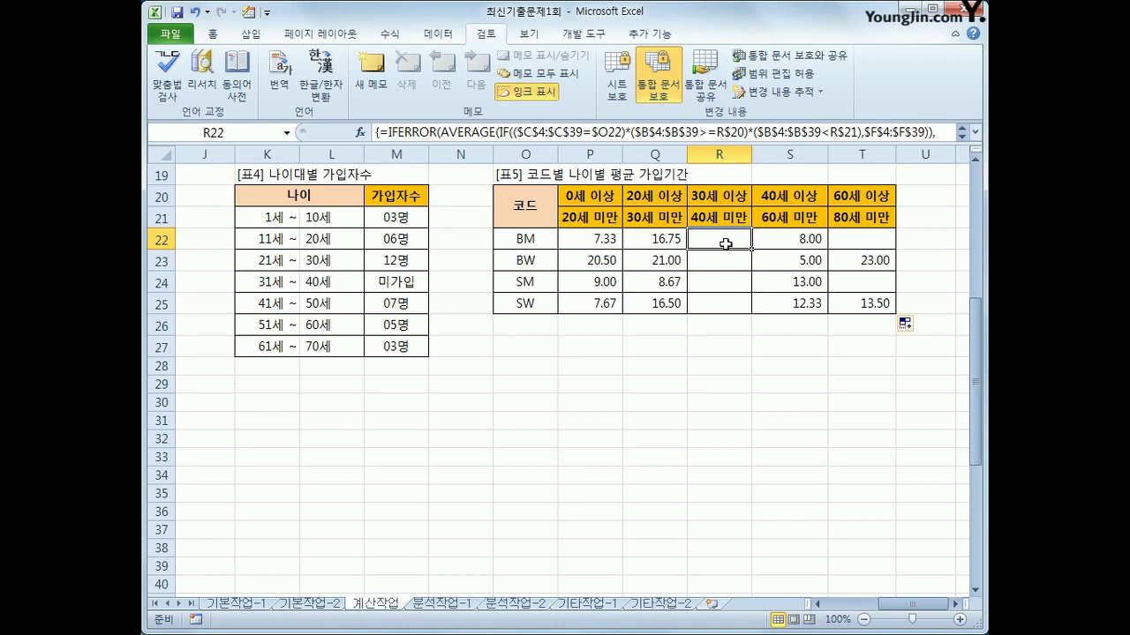
pyautogui.moveTo(909, 603); pyautogui.dragTo(792, 541)
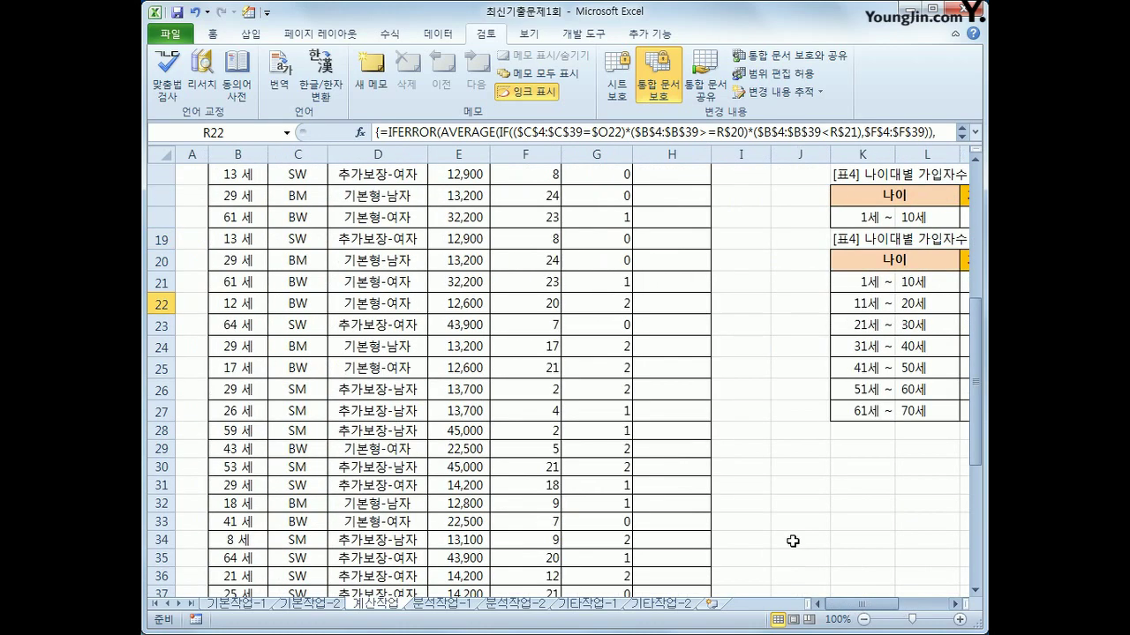
pyautogui.scroll(5, 792, 541)
# Open the VBA editor, insert a module, and declare Public Function fn가입상태(가입기간, 미납기간)
pyautogui.click(680, 244)
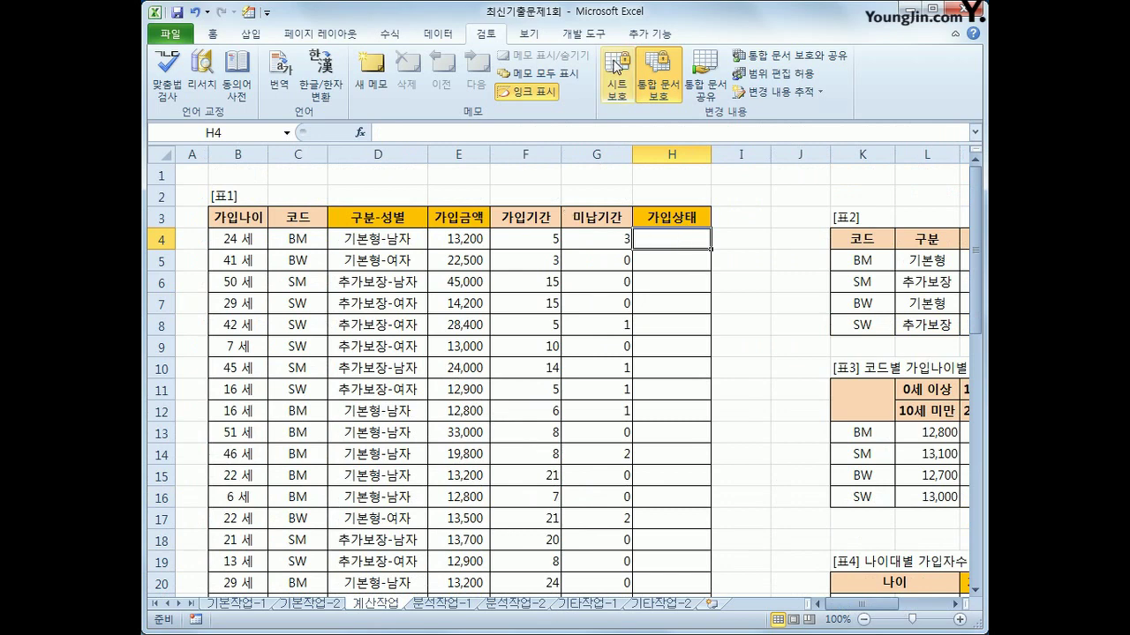
pyautogui.click(583, 33)
pyautogui.click(168, 84)
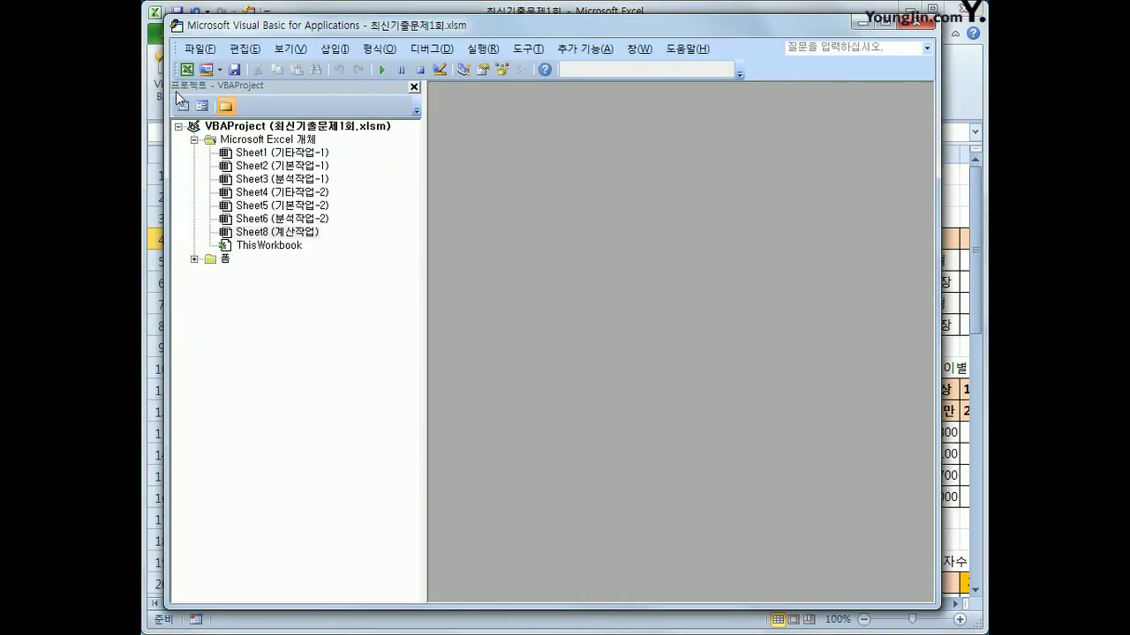
pyautogui.click(336, 48)
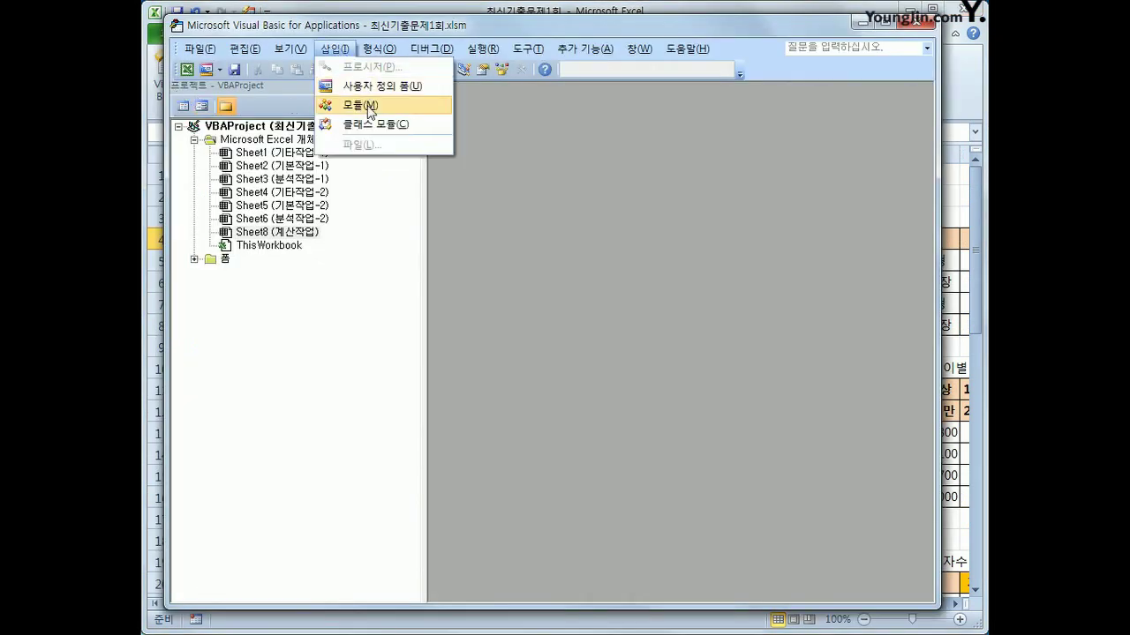
pyautogui.click(360, 103)
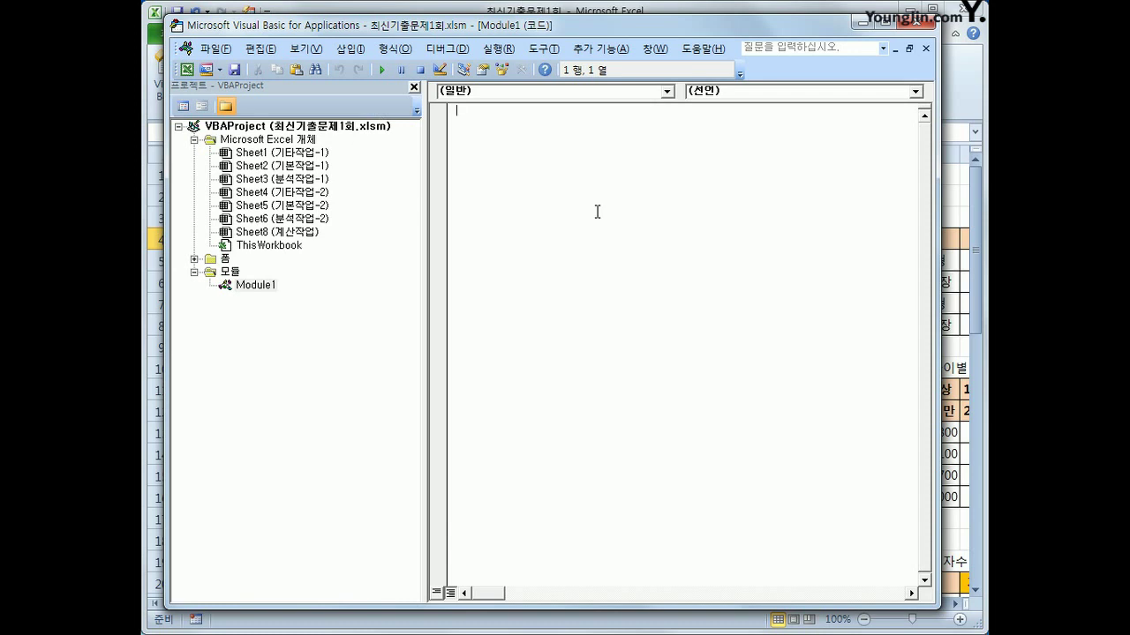
pyautogui.write('public function fn가입사')
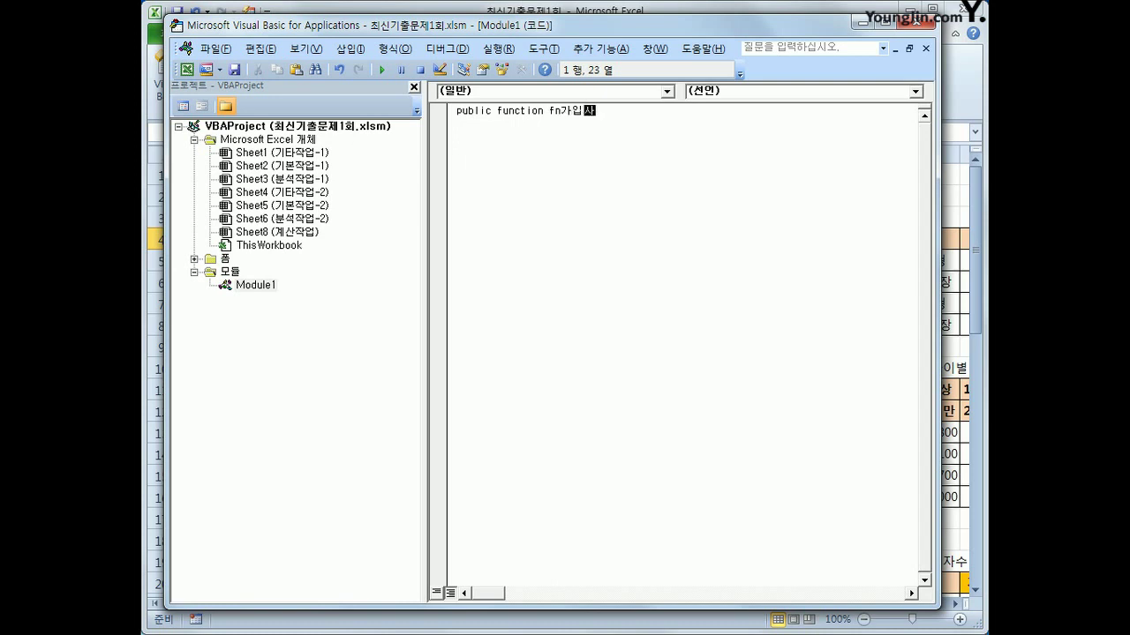
pyautogui.write('상태(가입기간, 미납기간)')
pyautogui.press('Return')
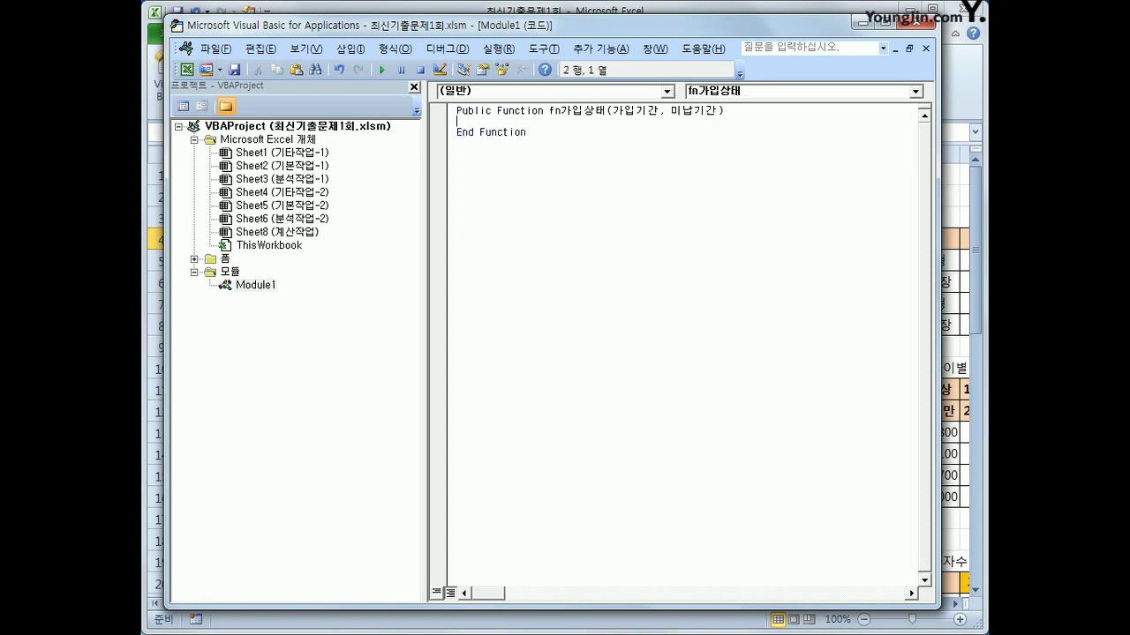
# Add If 미납기간 >= 가입기간 Then fn가입상태 = "해지예상"
pyautogui.press('Return')
pyautogui.press('Tab')
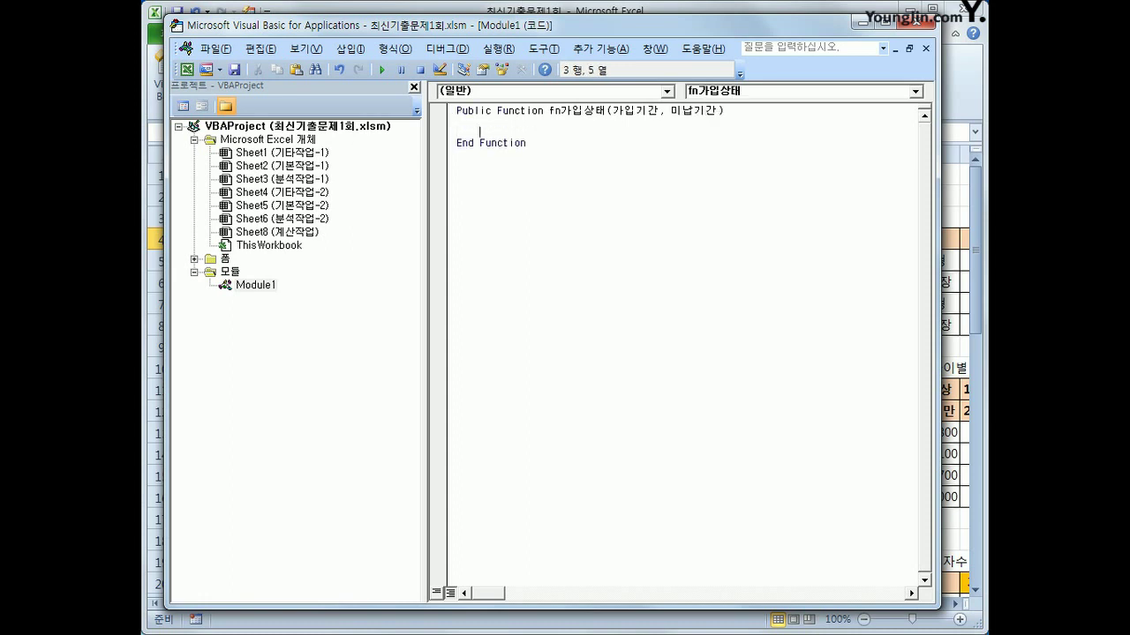
pyautogui.write('if 미납기간 >= 가입기가')
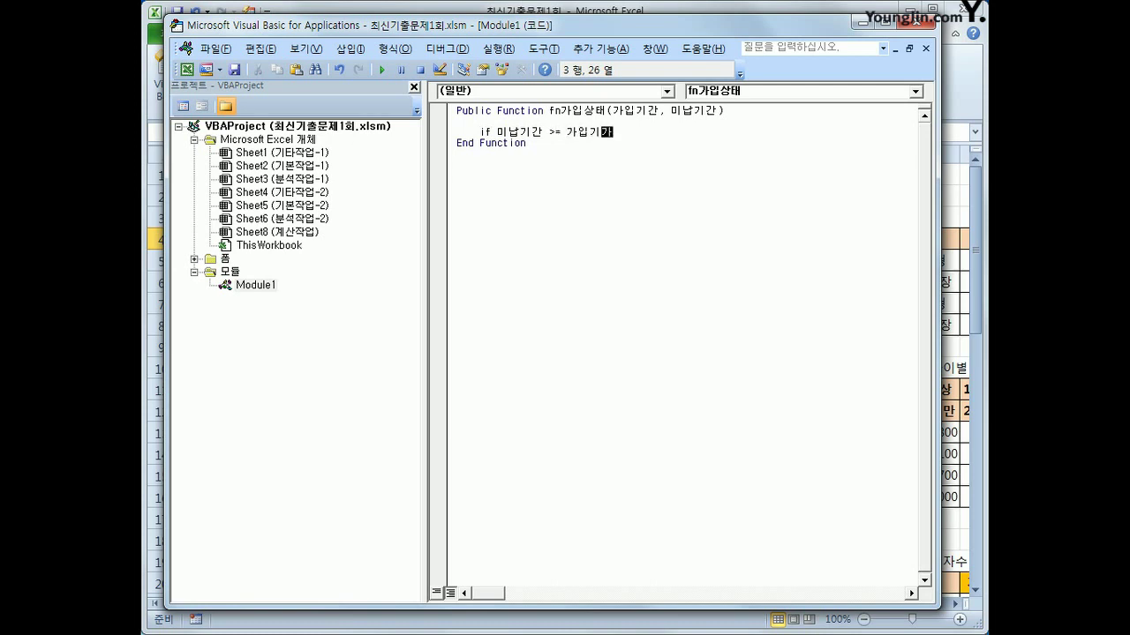
pyautogui.write('ㄴ Then')
pyautogui.press('Return')
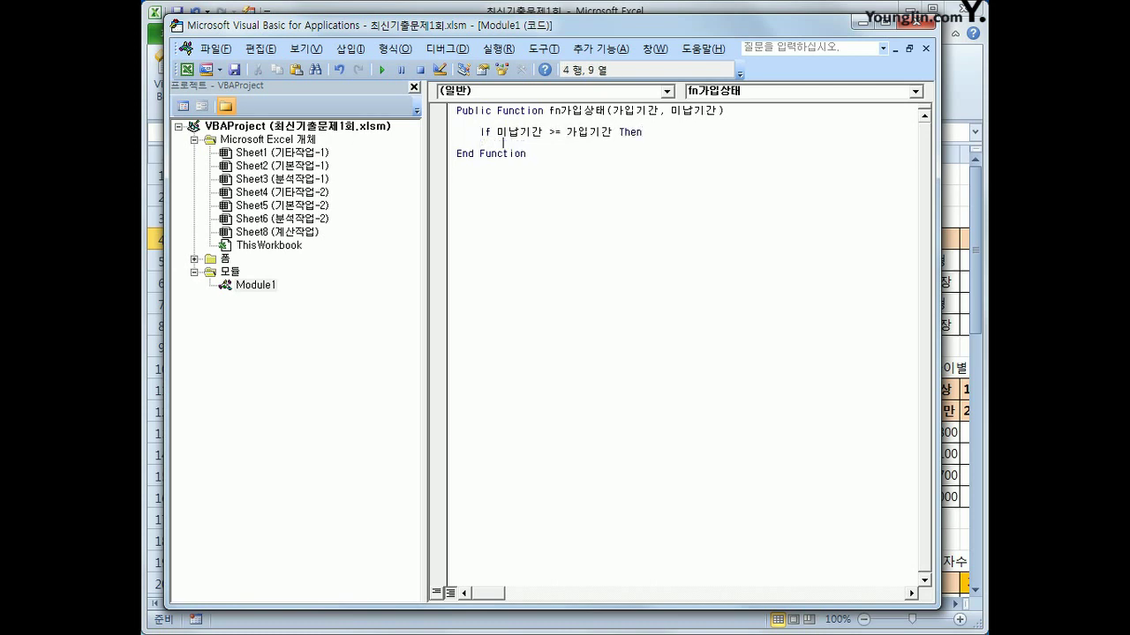
pyautogui.write('fn가입상태 =')
pyautogui.press('Return')
pyautogui.press('Return')
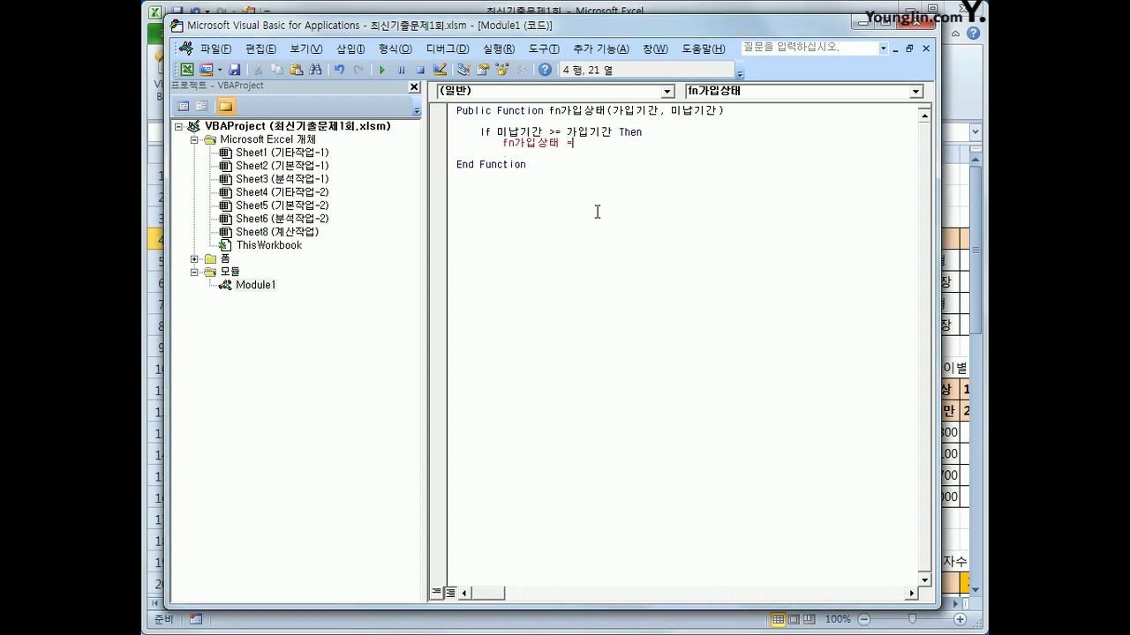
pyautogui.write('"해지예상"')
pyautogui.press('Return')
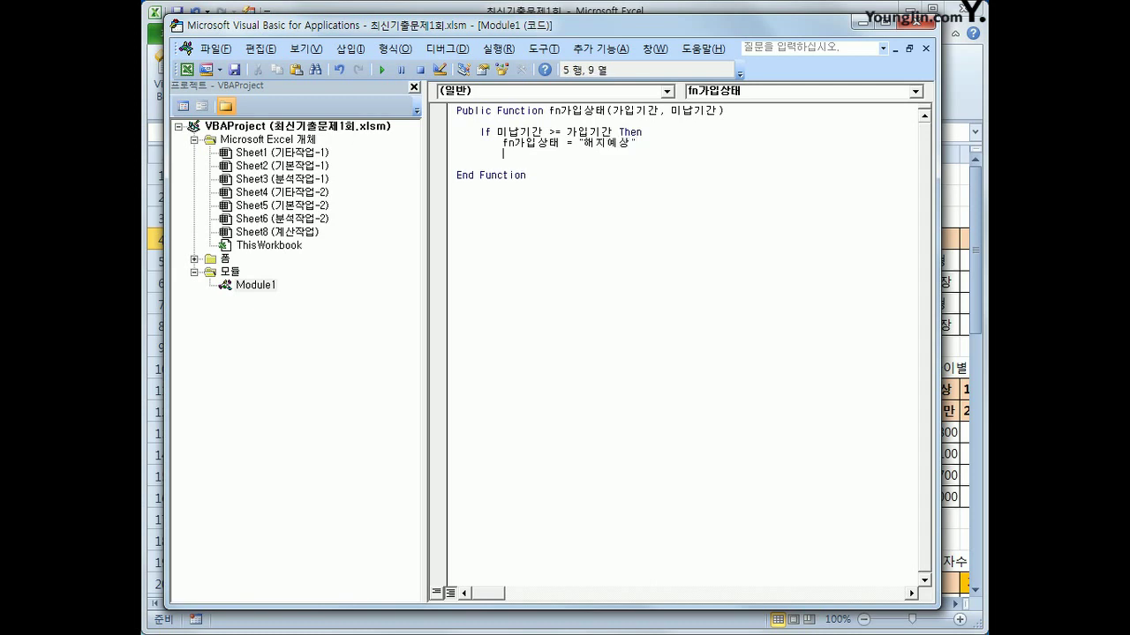
# Add an ElseIf 미납기간 = 0 Then branch
pyautogui.write('디')
pyautogui.press('BackSpace')
pyautogui.press('BackSpace')
pyautogui.write('elseif')
pyautogui.write('al')
pyautogui.press('BackSpace')
pyautogui.press('BackSpace')
pyautogui.write('미납기간 = 0 소ㄷ')
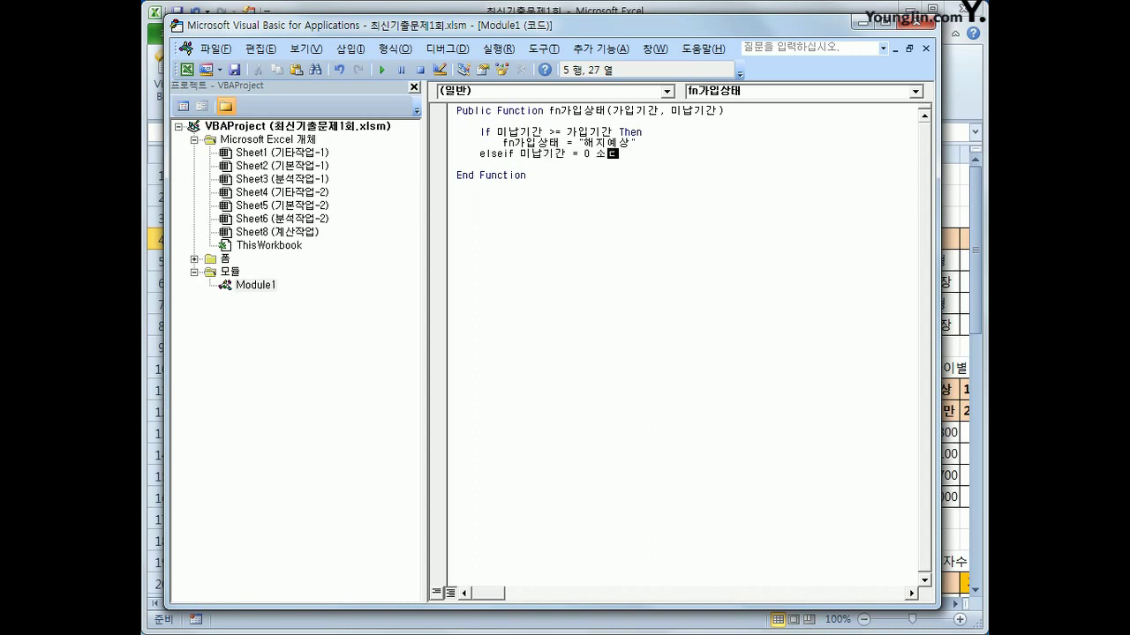
pyautogui.press('BackSpace')
pyautogui.press('BackSpace')
pyautogui.write('then')
pyautogui.press('Return')
# Return "정상" for that branch and begin ElseIf 미납기간 > 2 Then
pyautogui.press('Tab')
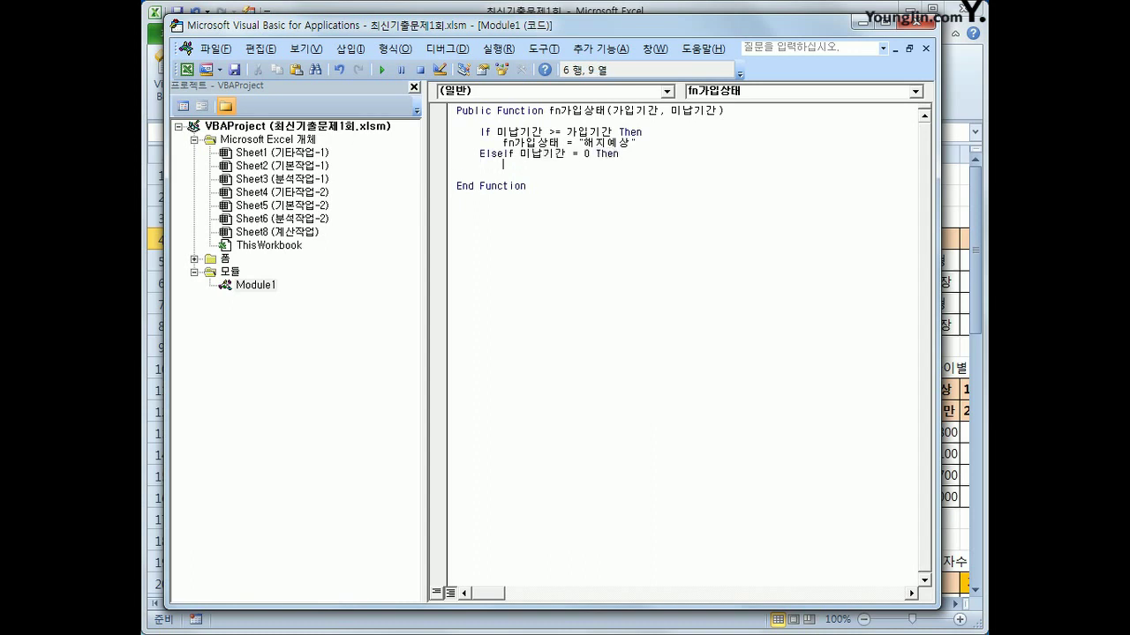
pyautogui.write('fn가입상태 ="정상"')
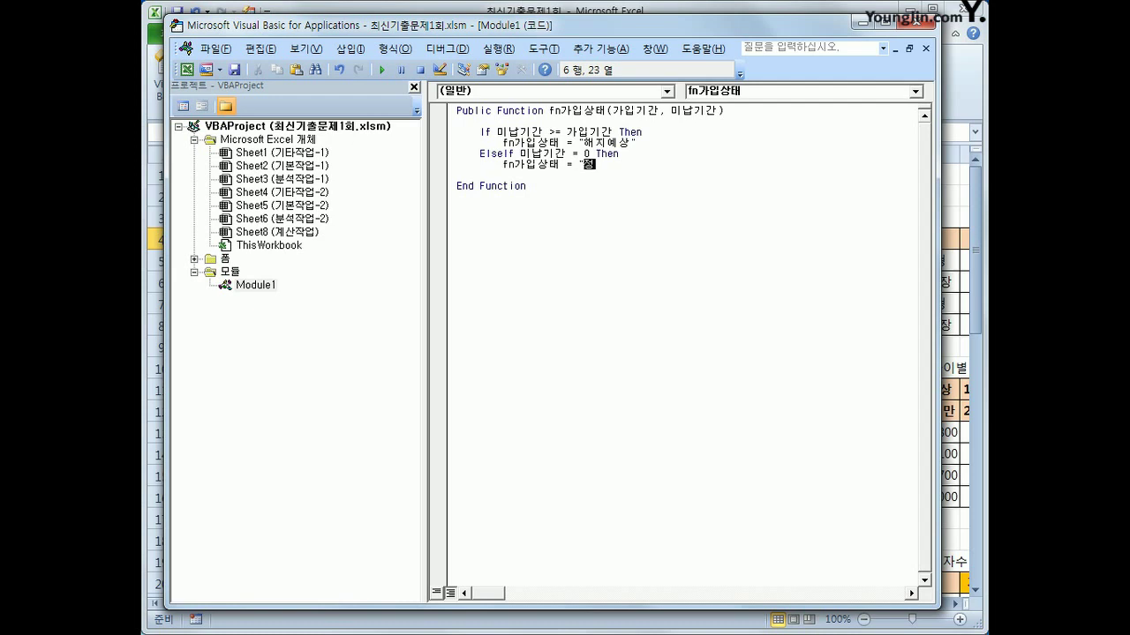
pyautogui.press('Return')
pyautogui.press('BackSpace')
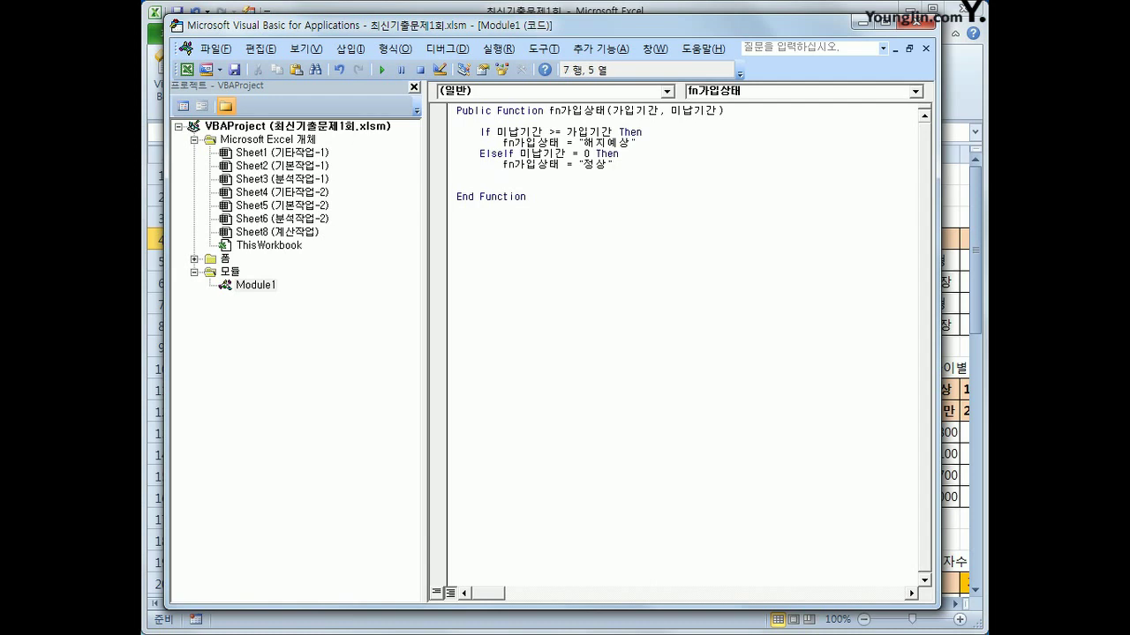
pyautogui.write('elseif')
pyautogui.write('미납기간 >2 then')
# Make the 미납기간 > 2 branch return "휴면보험"
pyautogui.press('Return')
pyautogui.press('Tab')
pyautogui.write('fn')
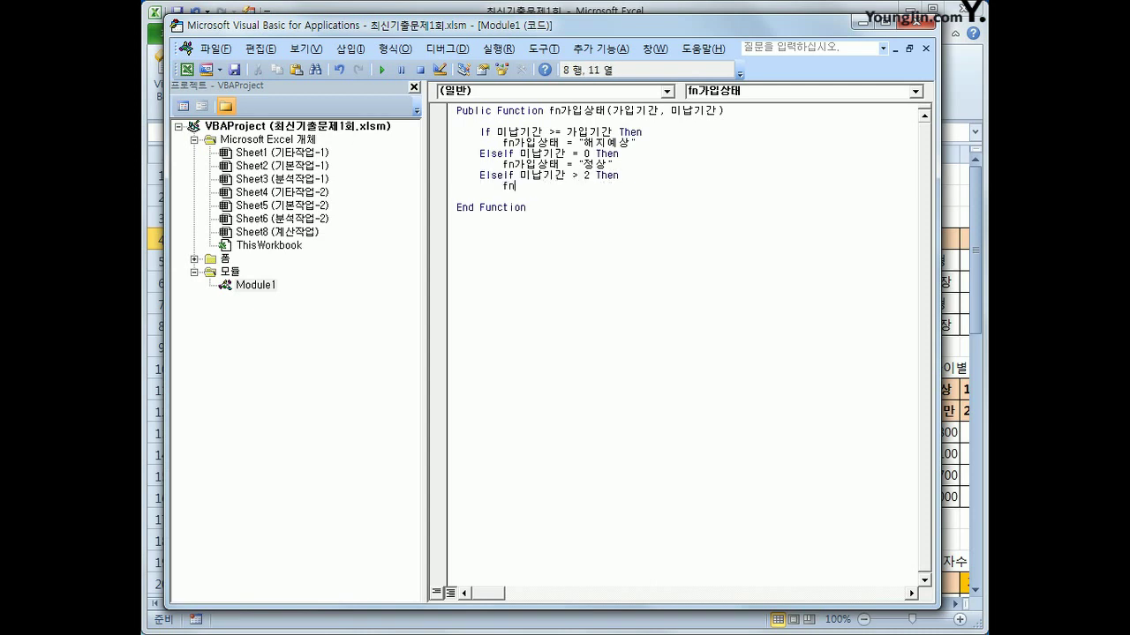
pyautogui.write('가입상태 ')
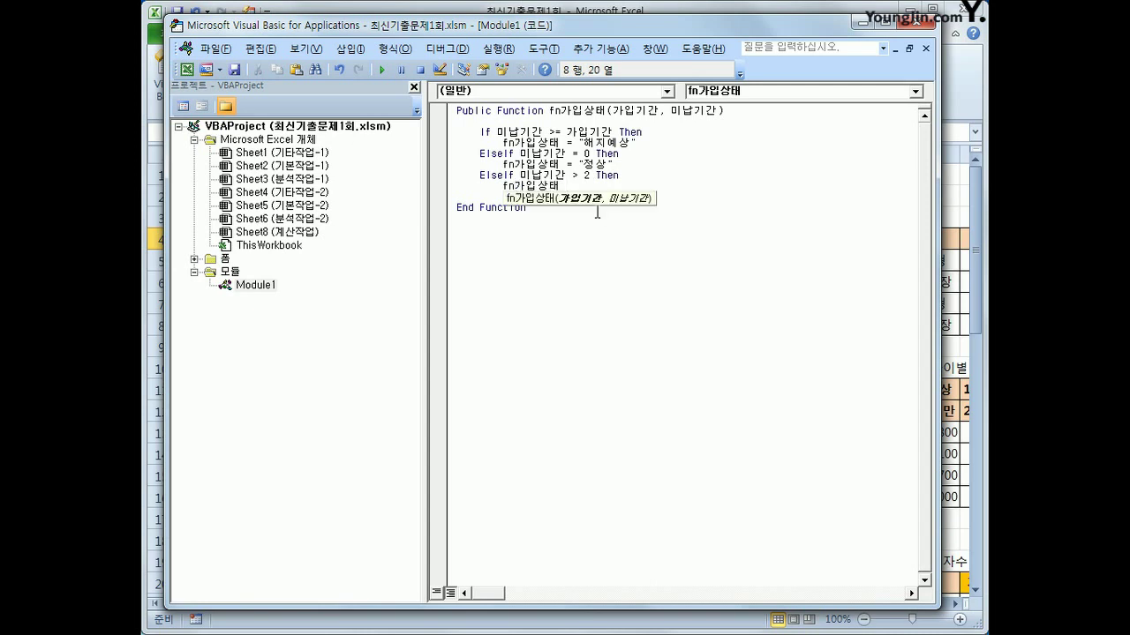
pyautogui.write('= "')
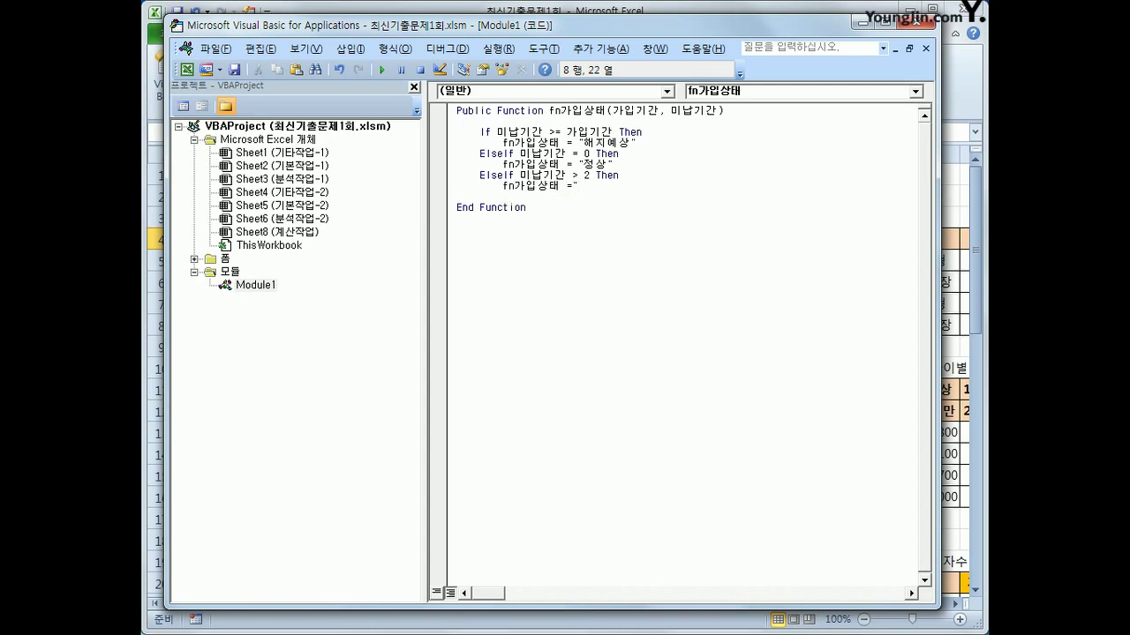
pyautogui.write('dusc')
pyautogui.press('BackSpace')
pyautogui.press('BackSpace')
pyautogui.press('BackSpace')
pyautogui.press('BackSpace')
pyautogui.write('휴면보험"')
pyautogui.press('Return')
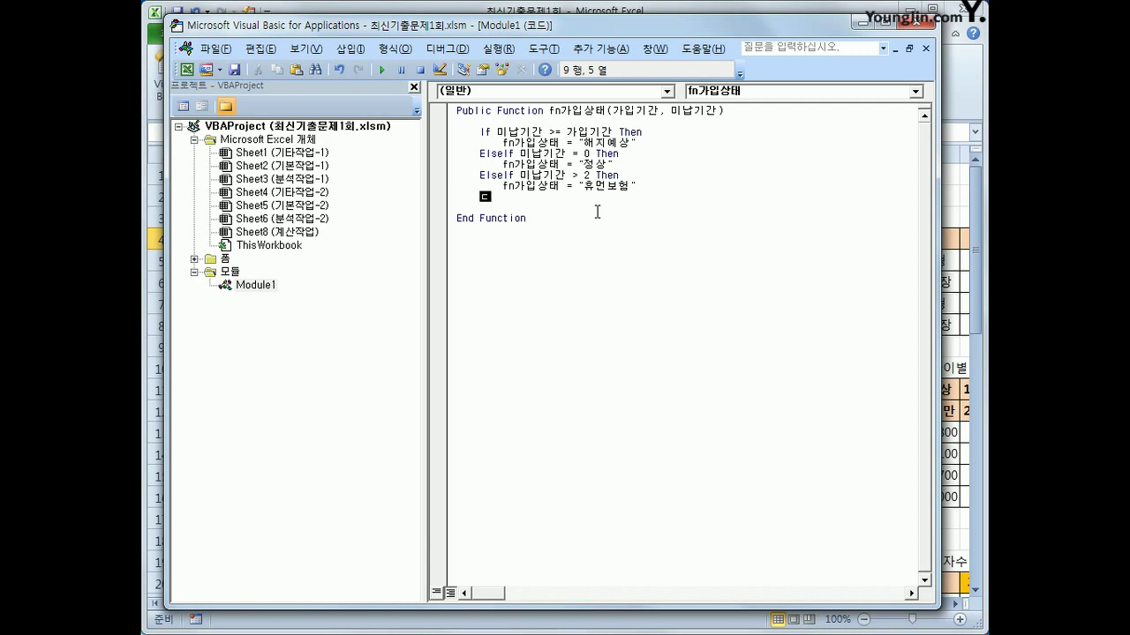
# Add Else returning 미납기간 & "개월 미납", then close with End If
pyautogui.write('else')
pyautogui.press('Return')
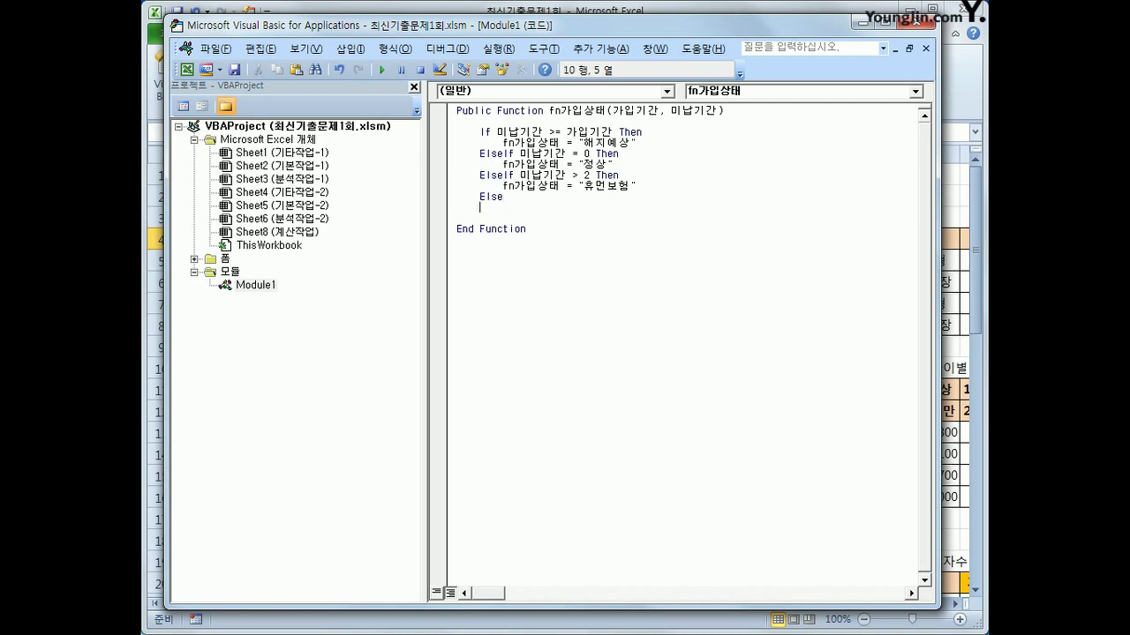
pyautogui.press('Tab')
pyautogui.write('fn가입상태 ')
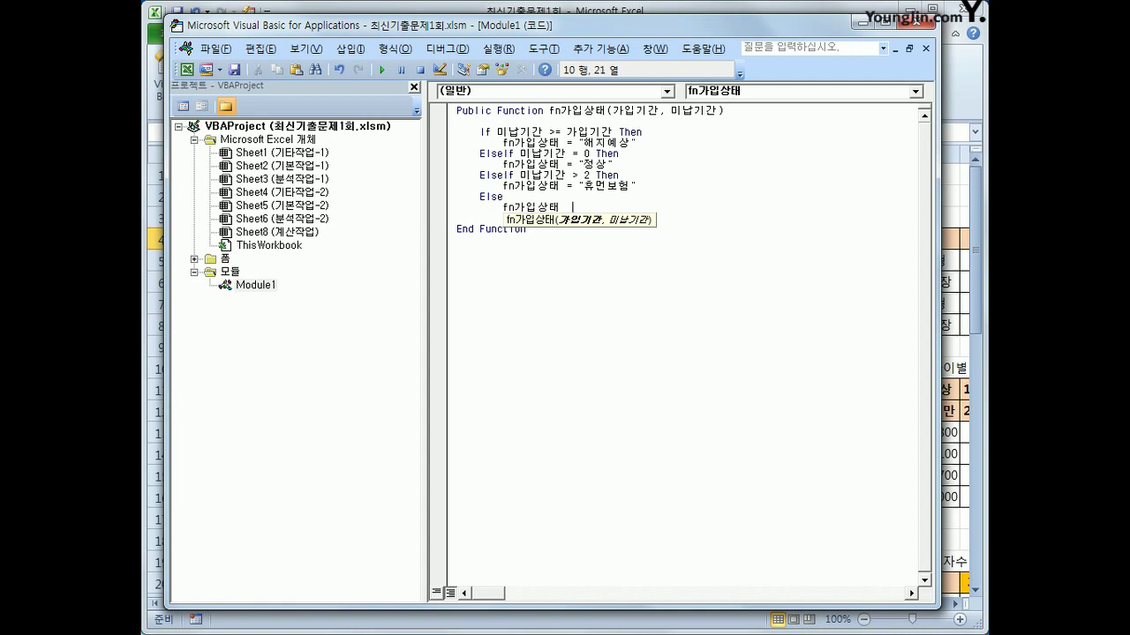
pyautogui.write(' = 미나ㅂ기간 히')
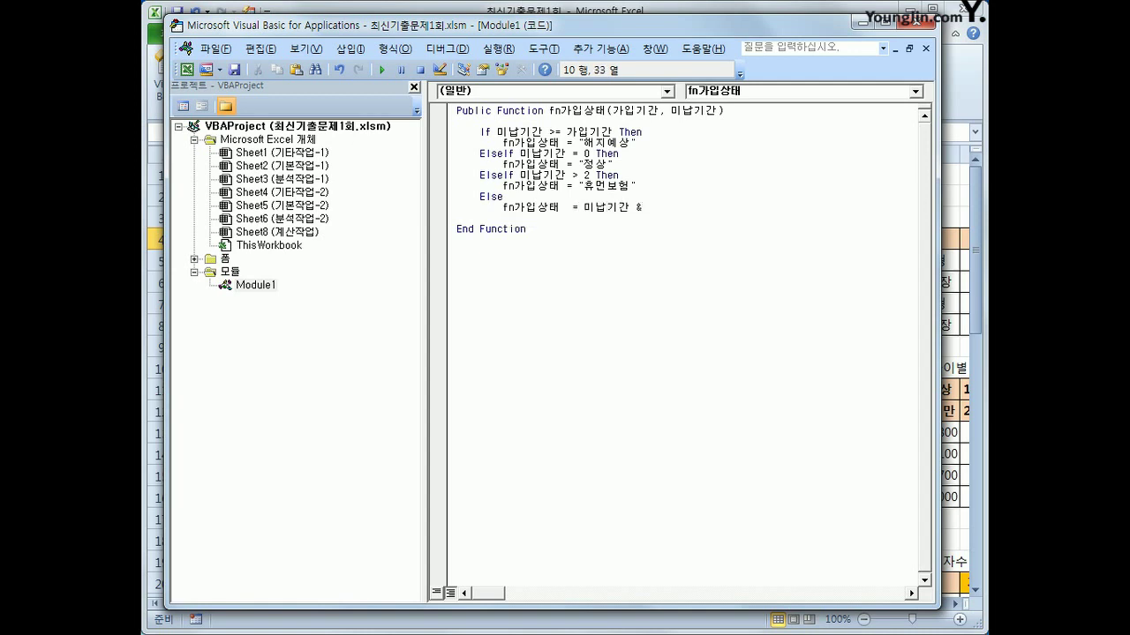
pyautogui.write('"개월')
pyautogui.press('BackSpace')
pyautogui.press('BackSpace')
pyautogui.write('월 미납"')
pyautogui.press('Return')
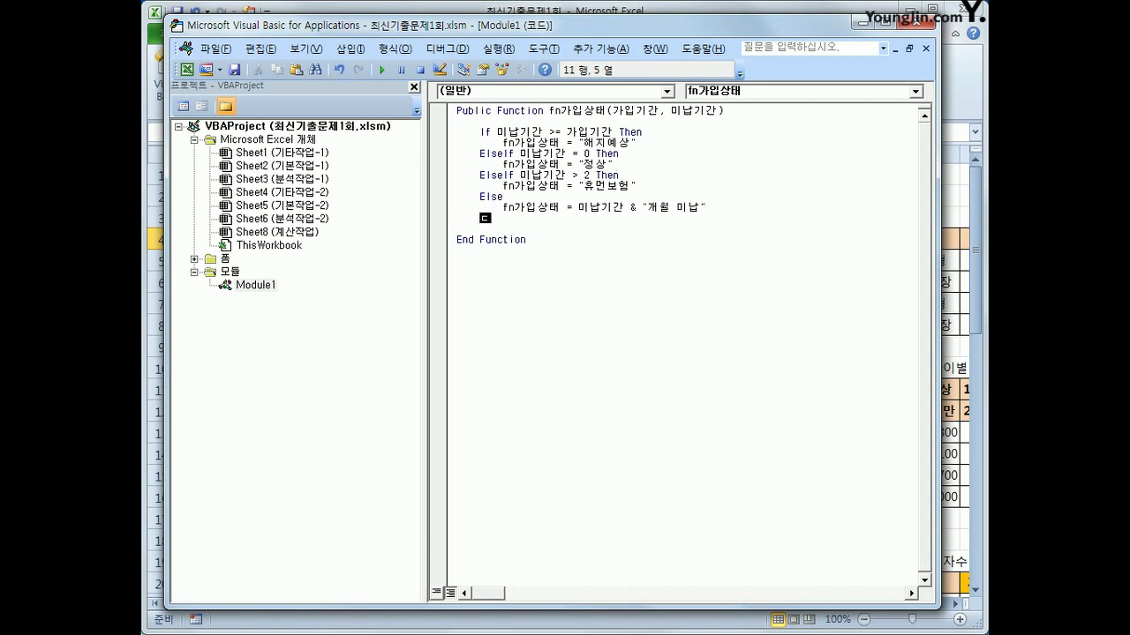
pyautogui.write('end if')
pyautogui.press('Return')
pyautogui.press('Tab')
# Enter =fn가입상태(F4,G4) in H4, fill it down the 가입상태 column, then go to 분석작업-1
pyautogui.click(923, 25)
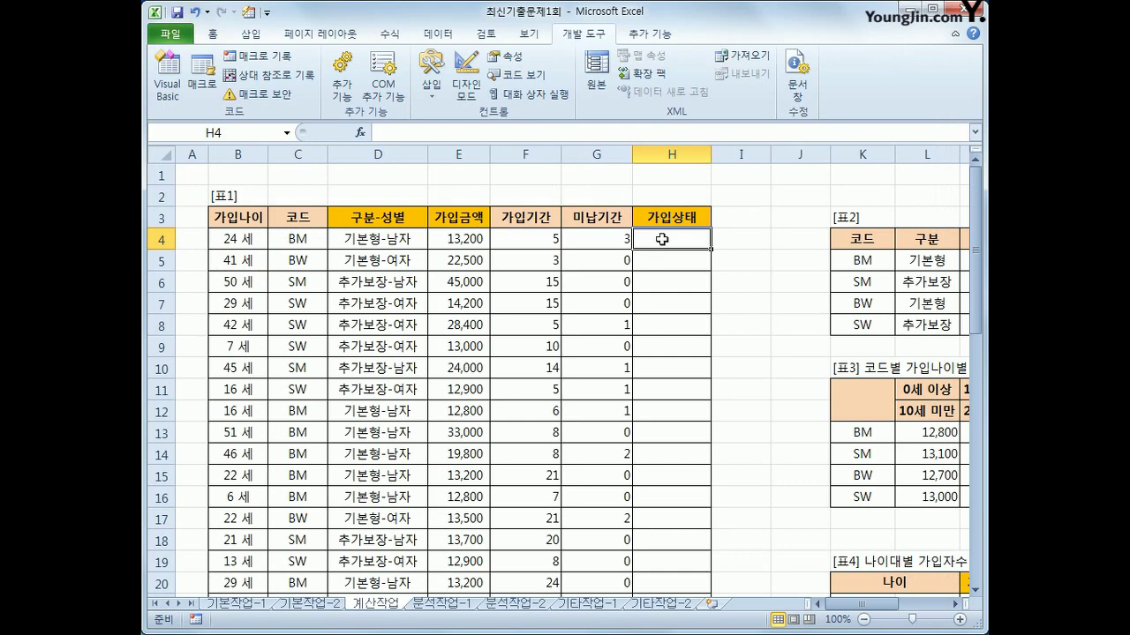
pyautogui.click(360, 132)
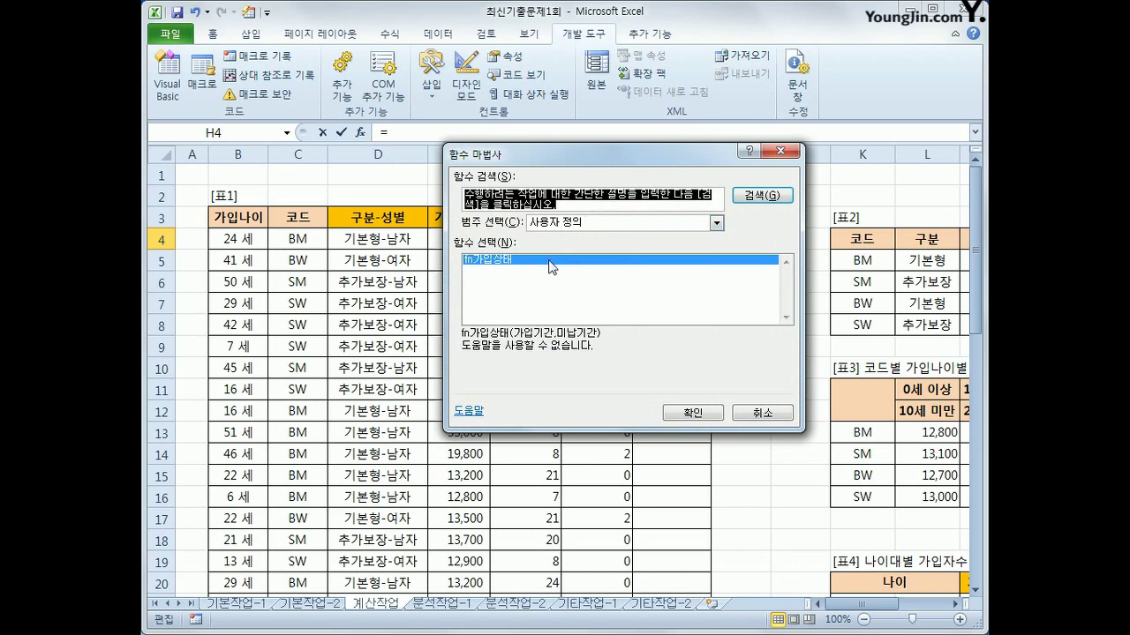
pyautogui.click(685, 413)
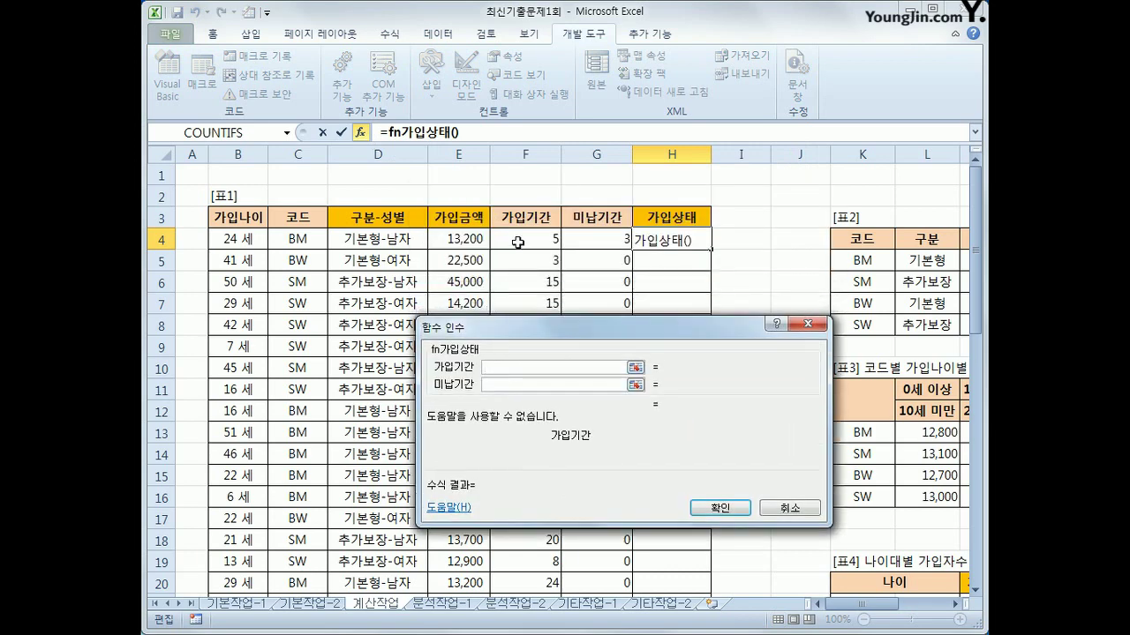
pyautogui.click(516, 240)
pyautogui.click(510, 385)
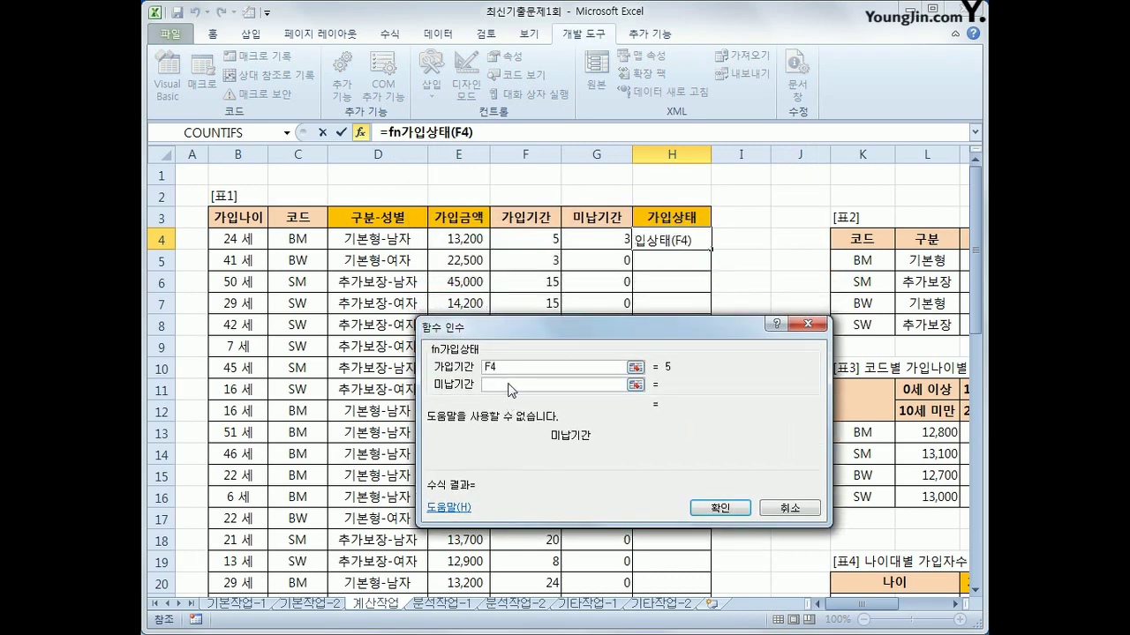
pyautogui.click(610, 239)
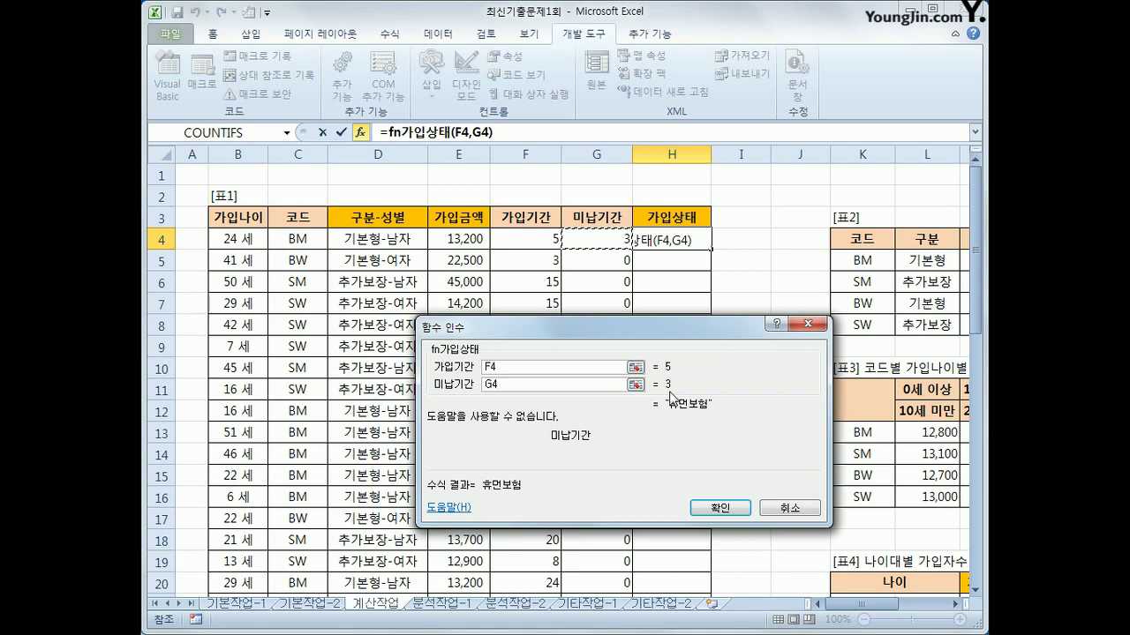
pyautogui.click(720, 509)
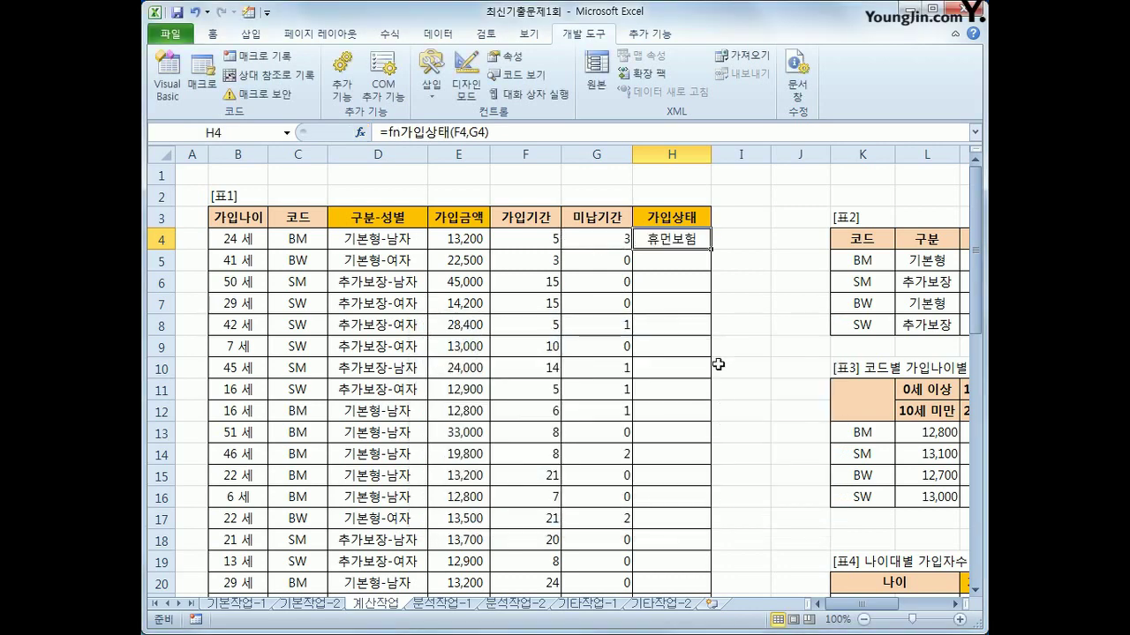
pyautogui.doubleClick(712, 249)
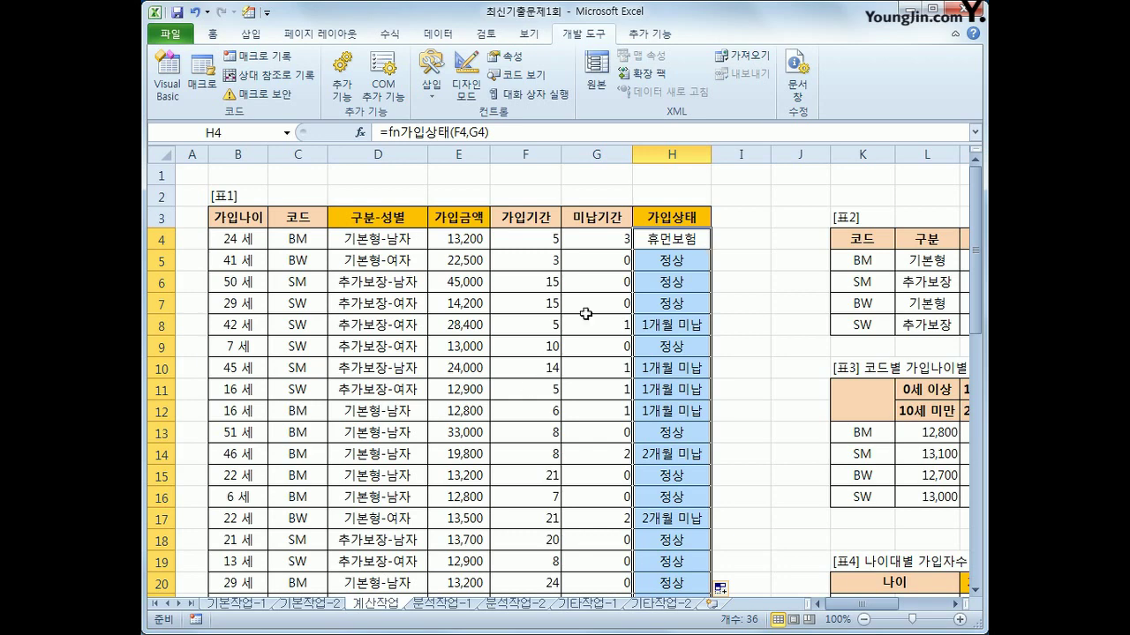
pyautogui.click(437, 605)
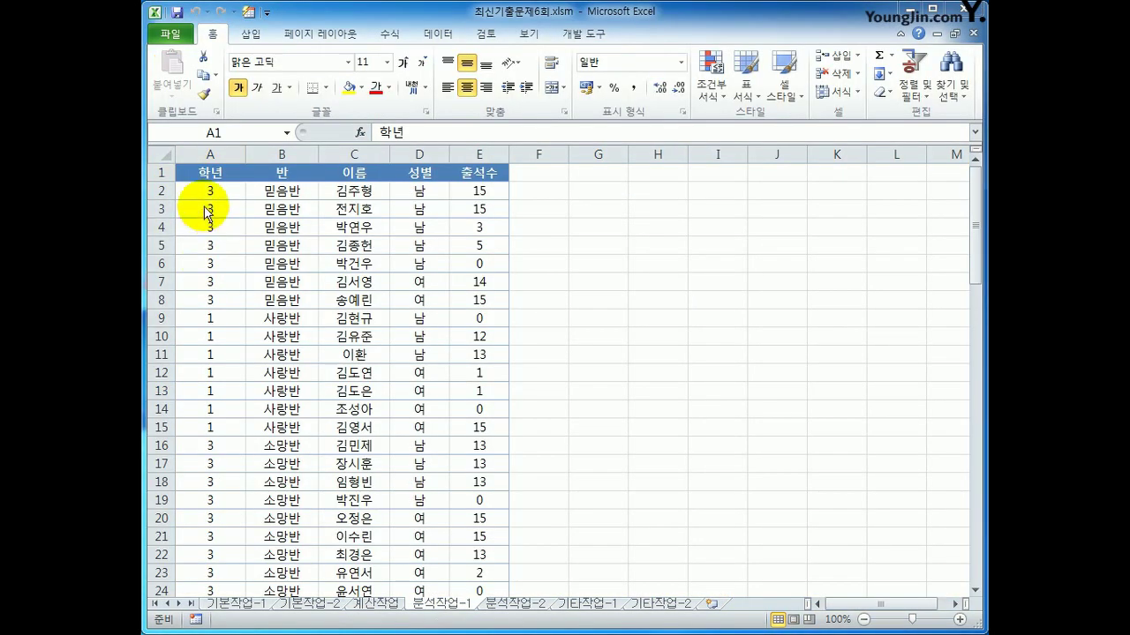
# Create a pivot table from the A1:E81 data on the existing sheet at G2
pyautogui.click(202, 174)
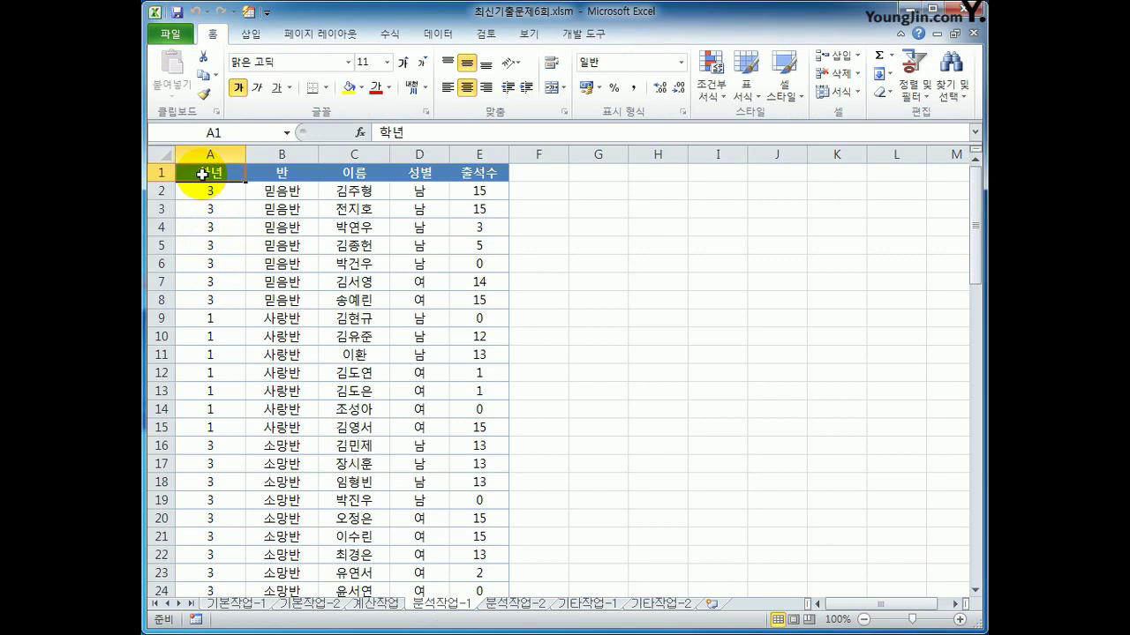
pyautogui.click(251, 34)
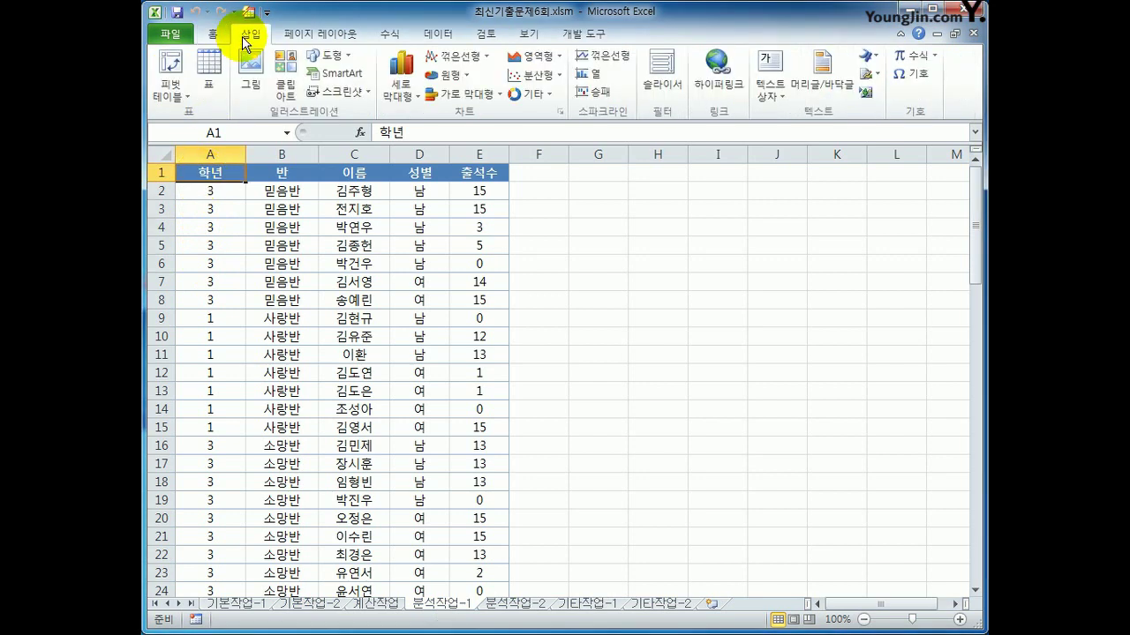
pyautogui.click(171, 63)
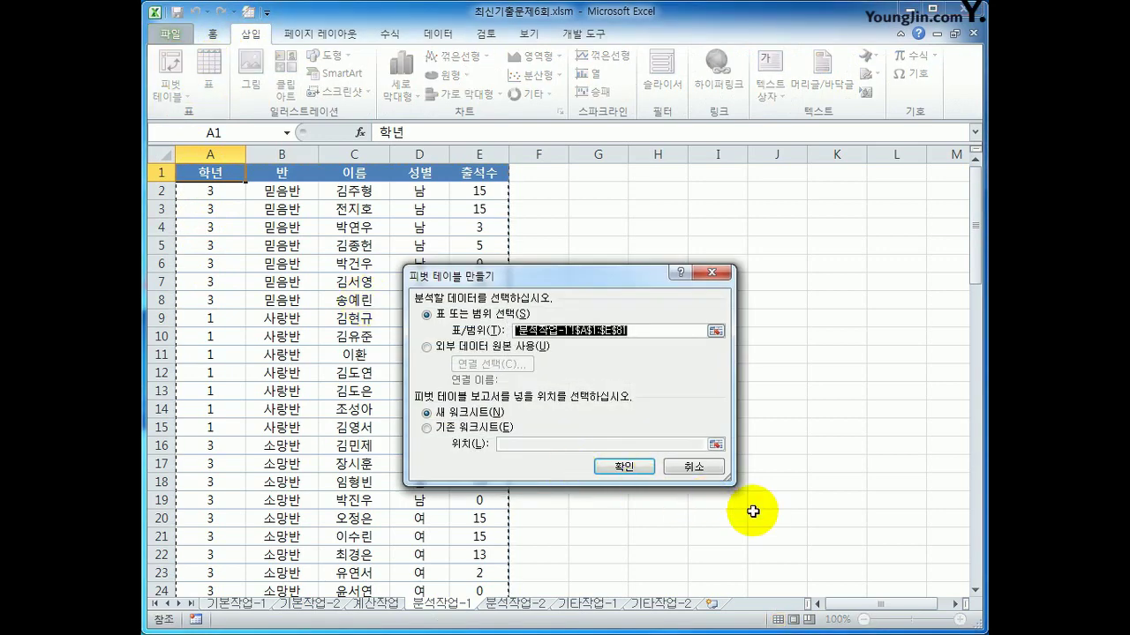
pyautogui.scroll(-13, 729, 535)
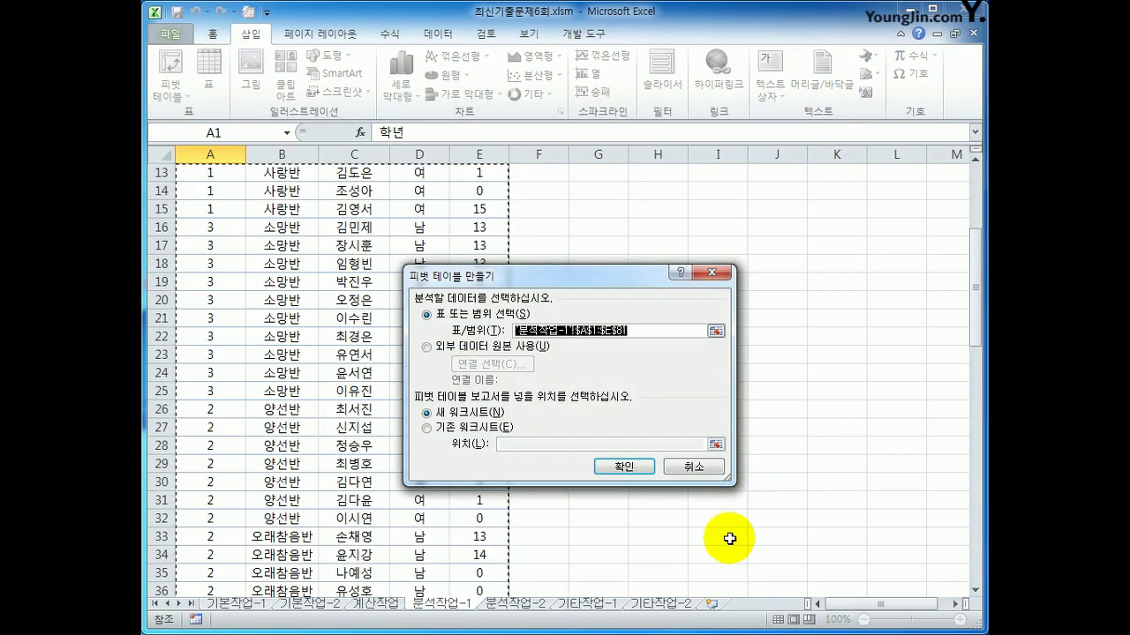
pyautogui.scroll(-10, 715, 543)
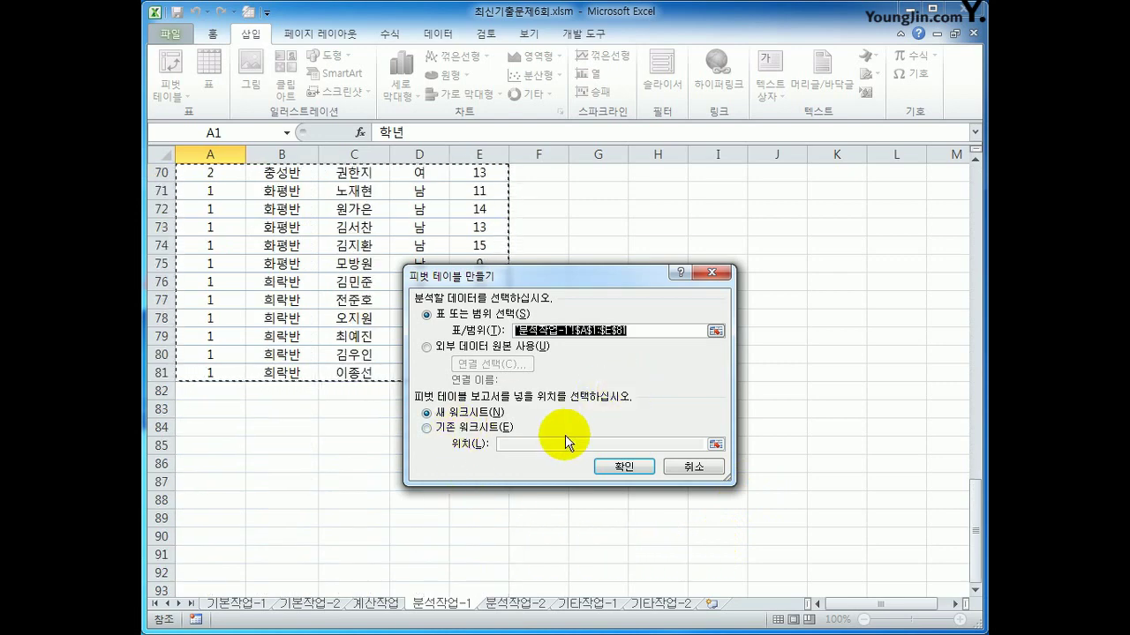
pyautogui.click(476, 427)
pyautogui.click(524, 445)
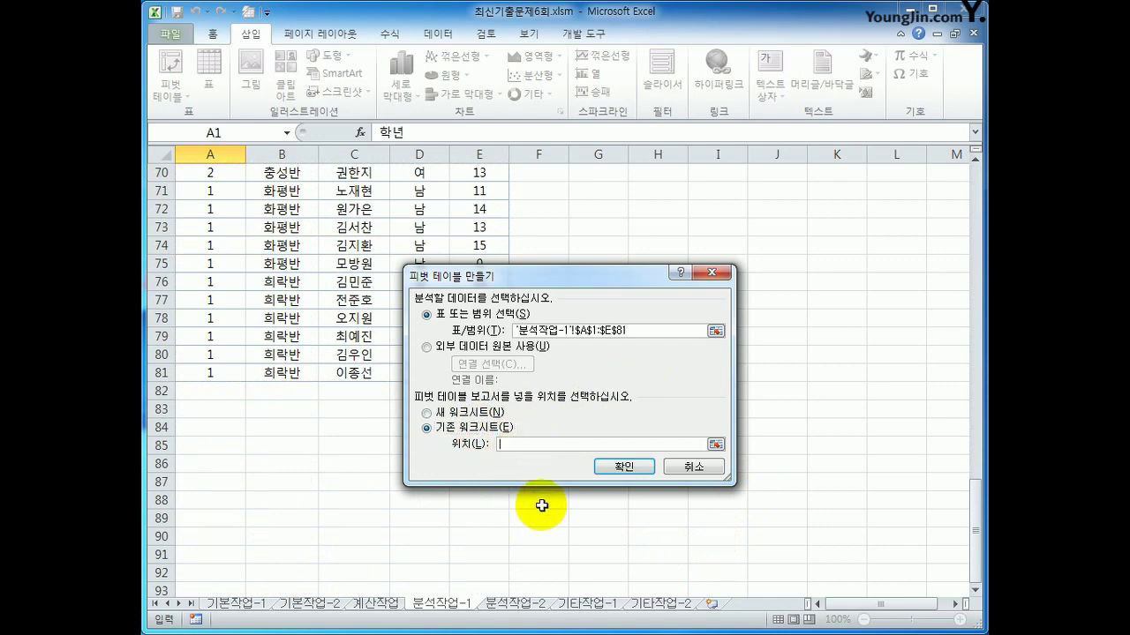
pyautogui.scroll(12, 618, 481)
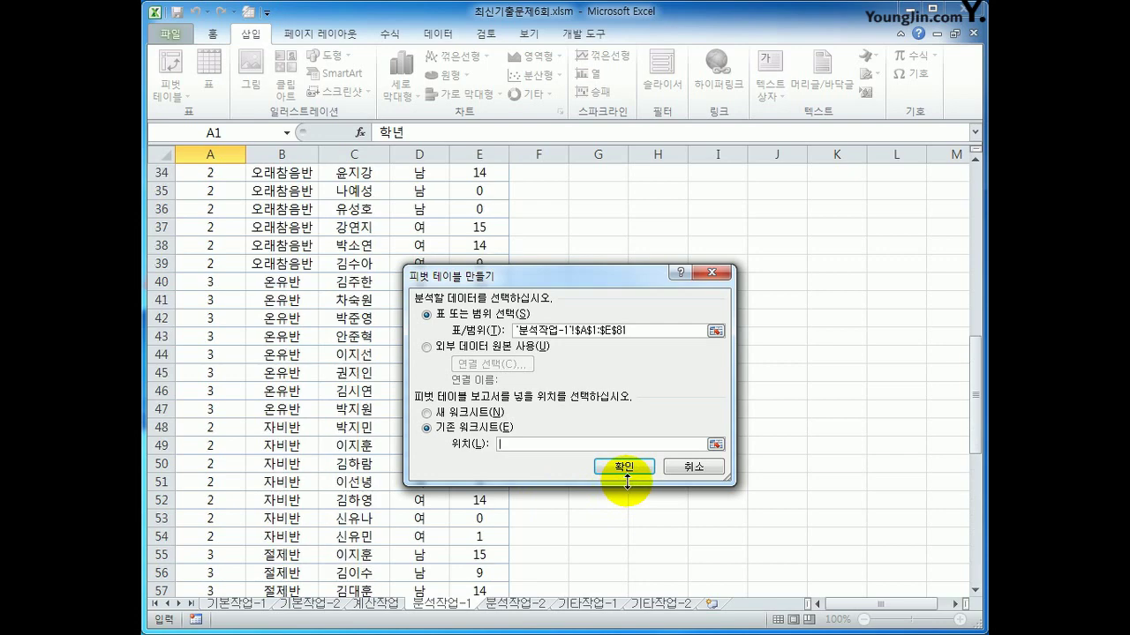
pyautogui.scroll(11, 626, 481)
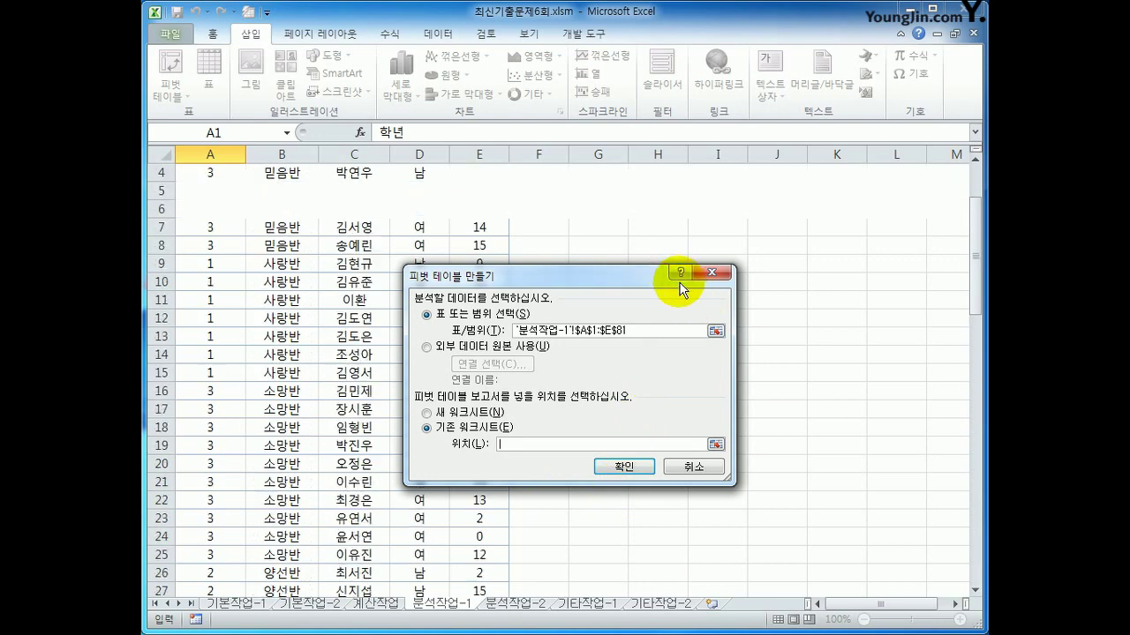
pyautogui.click(612, 196)
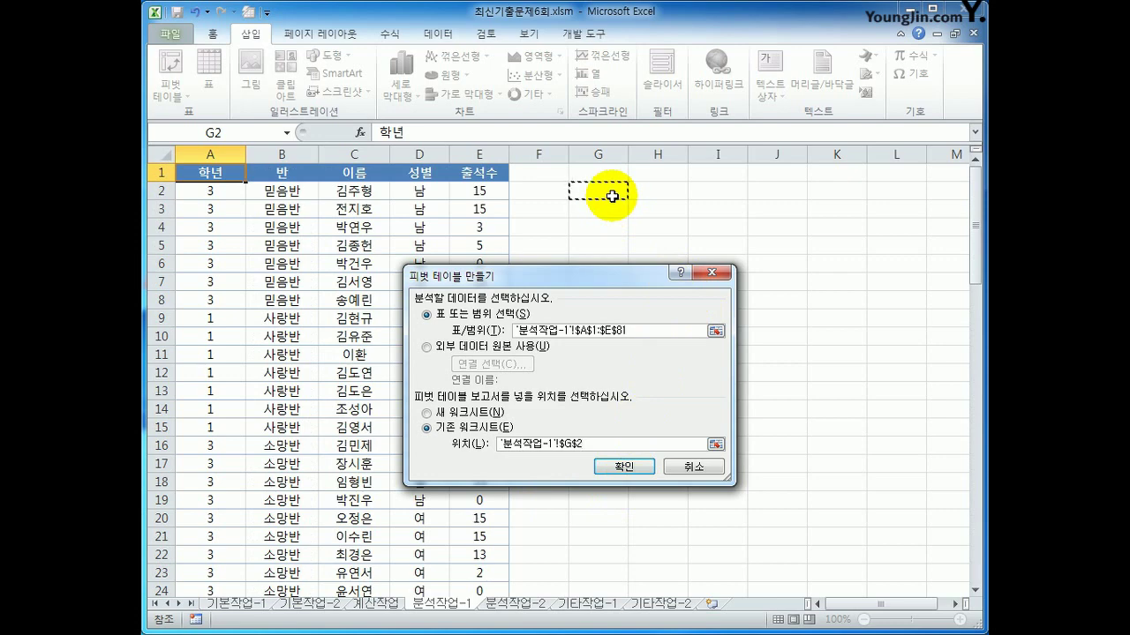
pyautogui.click(639, 468)
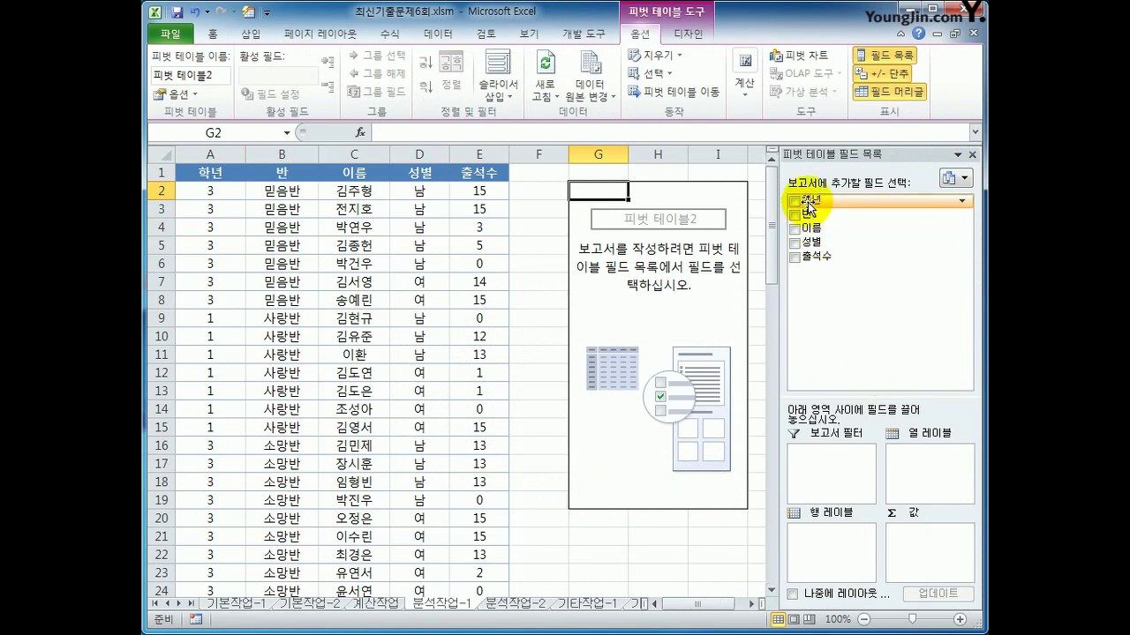
# Lay out the pivot table with 학년 and 반 as rows, 성별 as columns, and sum of 출석수
pyautogui.moveTo(807, 200); pyautogui.dragTo(860, 558)
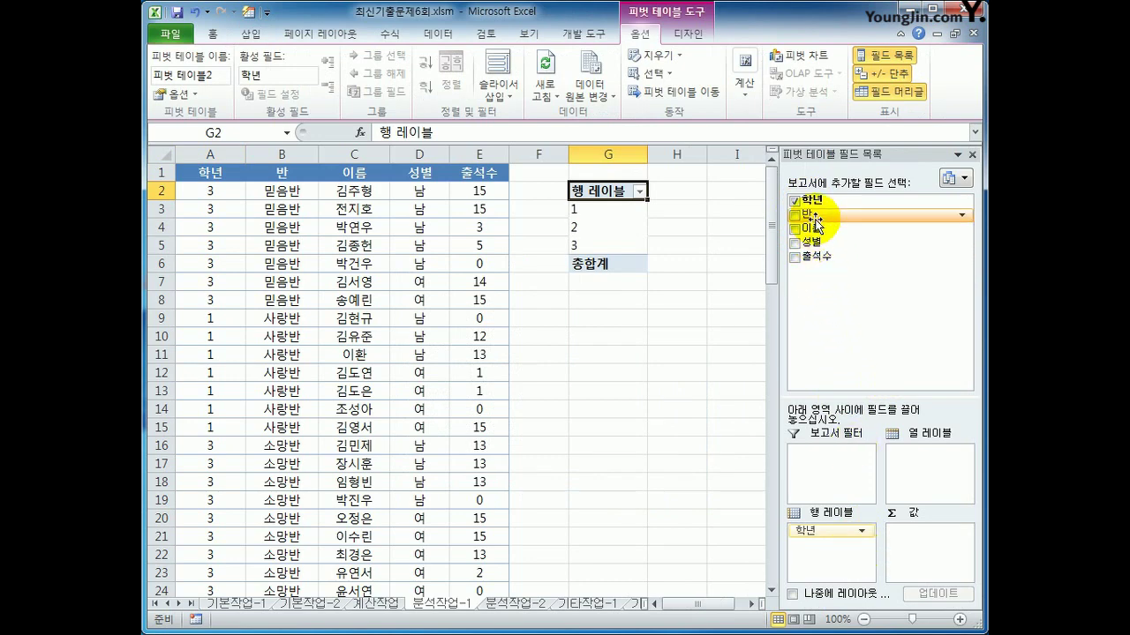
pyautogui.moveTo(805, 214); pyautogui.dragTo(852, 547)
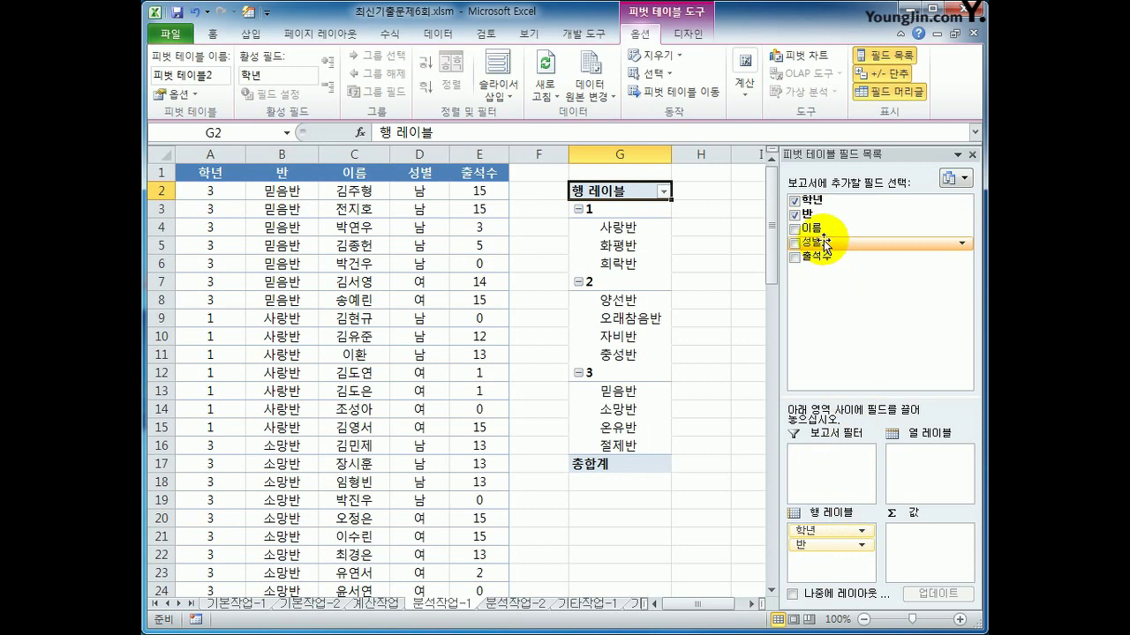
pyautogui.moveTo(811, 242); pyautogui.dragTo(938, 487)
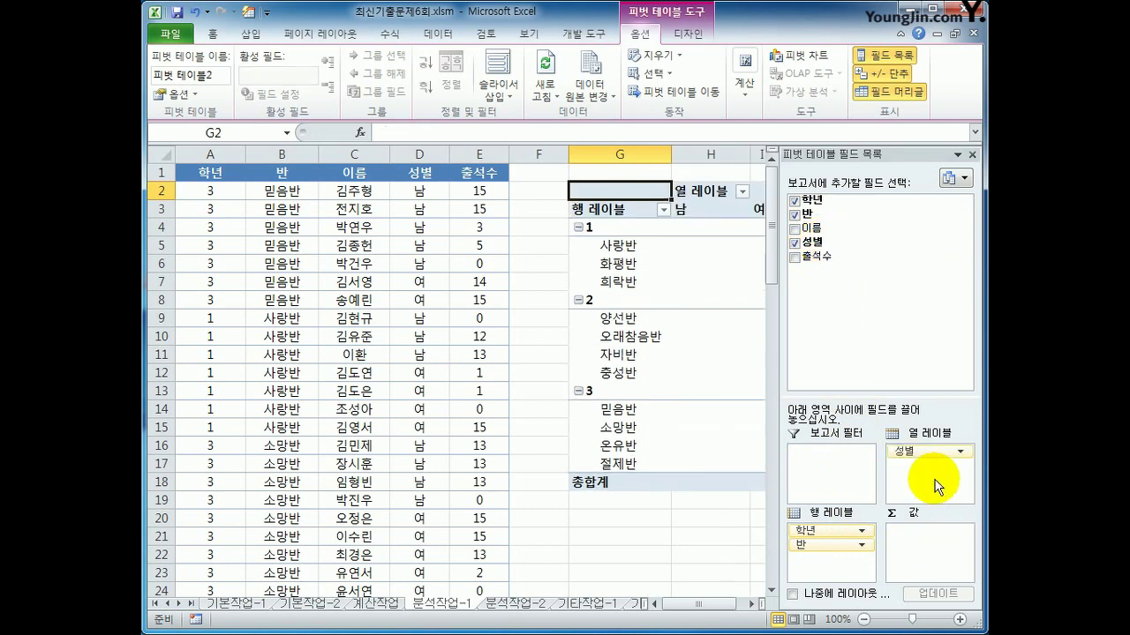
pyautogui.moveTo(949, 257); pyautogui.dragTo(915, 549)
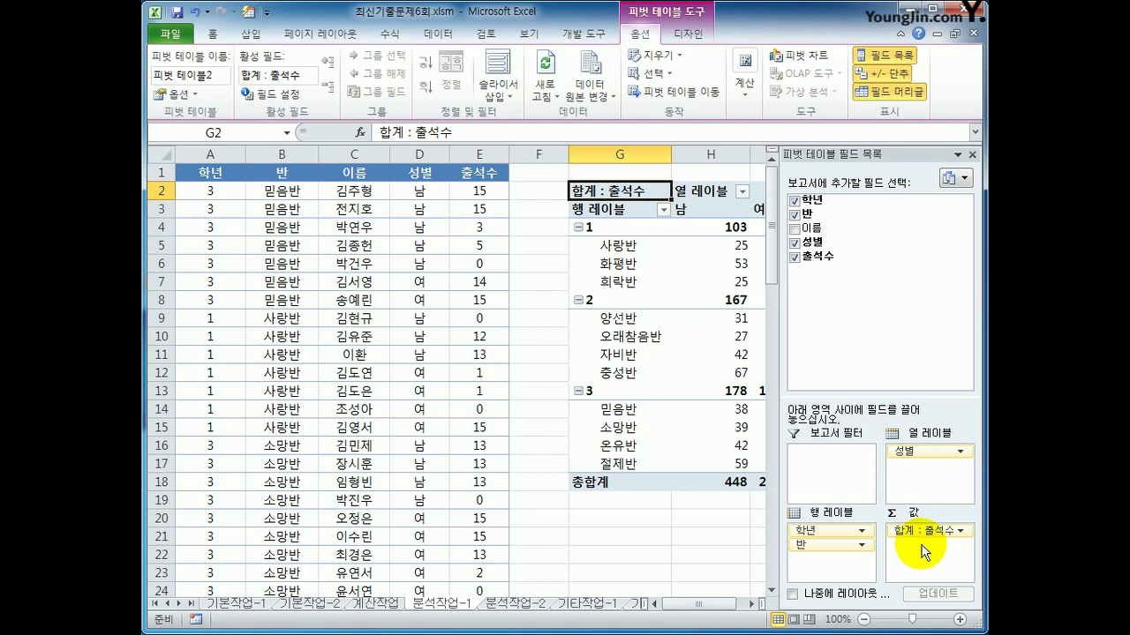
# Add a count of 이름 to the values beside the 출석수 sum
pyautogui.moveTo(810, 228); pyautogui.dragTo(918, 552)
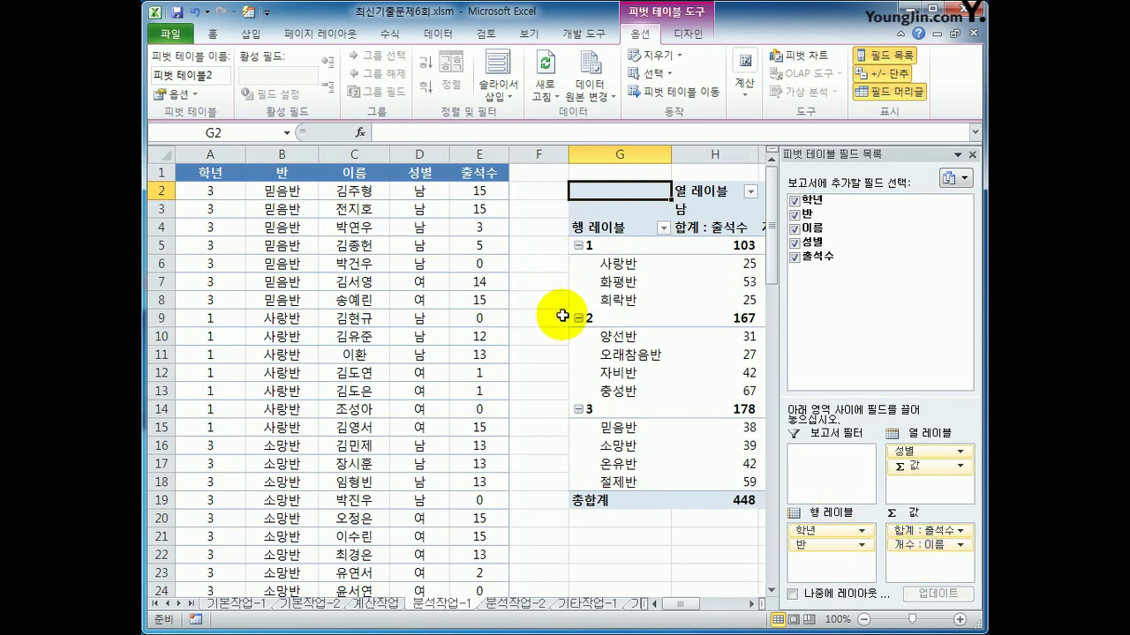
pyautogui.click(751, 604)
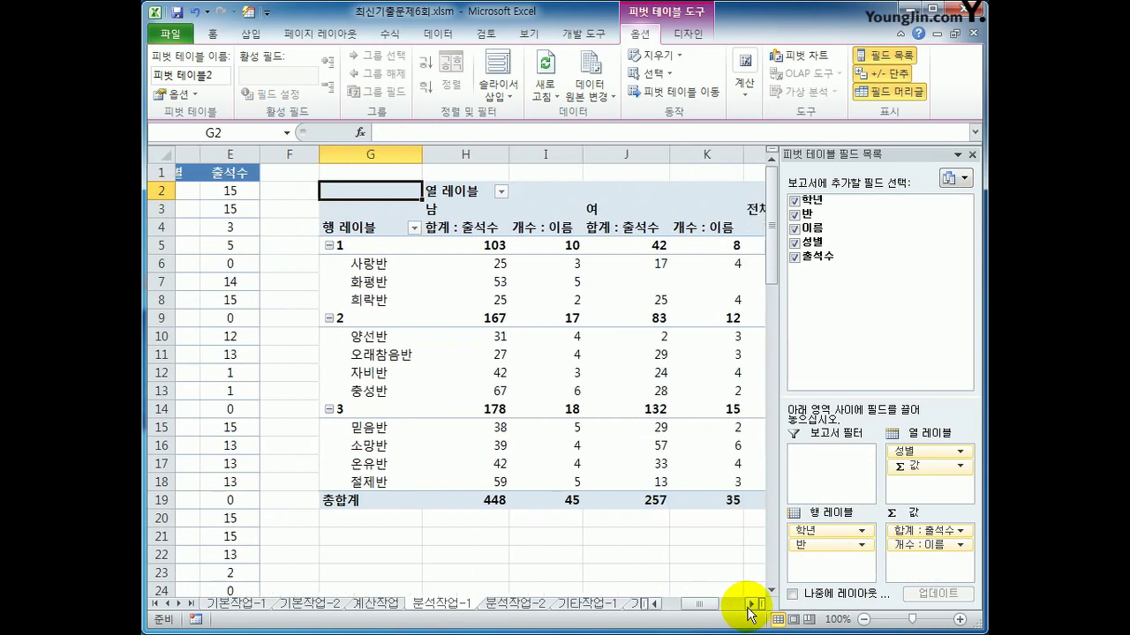
pyautogui.click(696, 40)
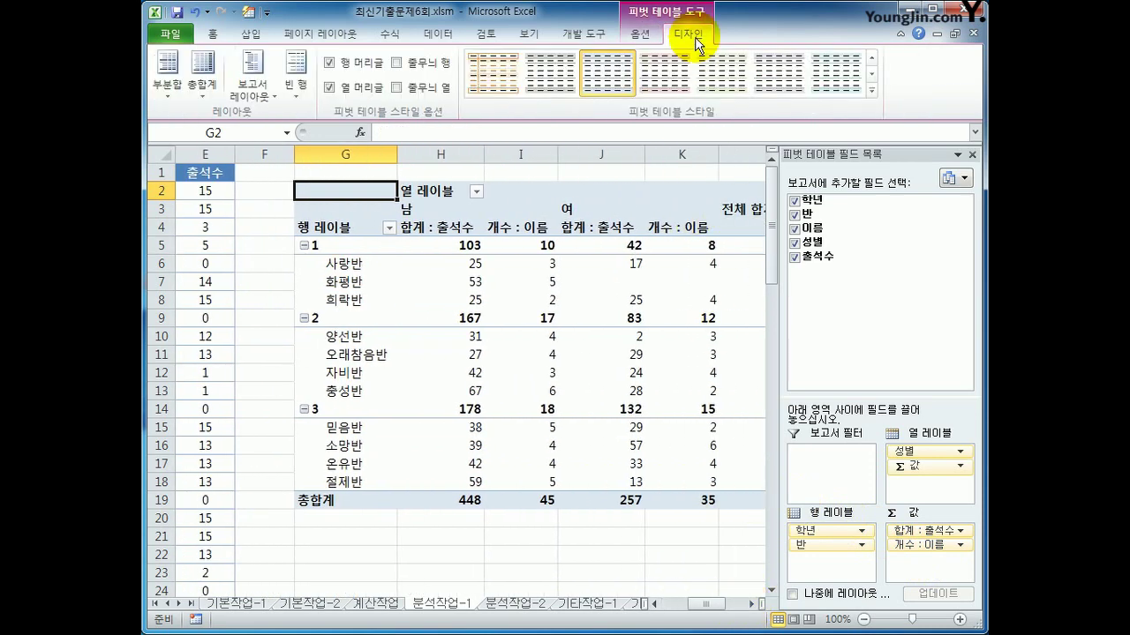
# Show the pivot in outline form and summarize 출석수 as an average with 0-decimal Number format
pyautogui.click(251, 98)
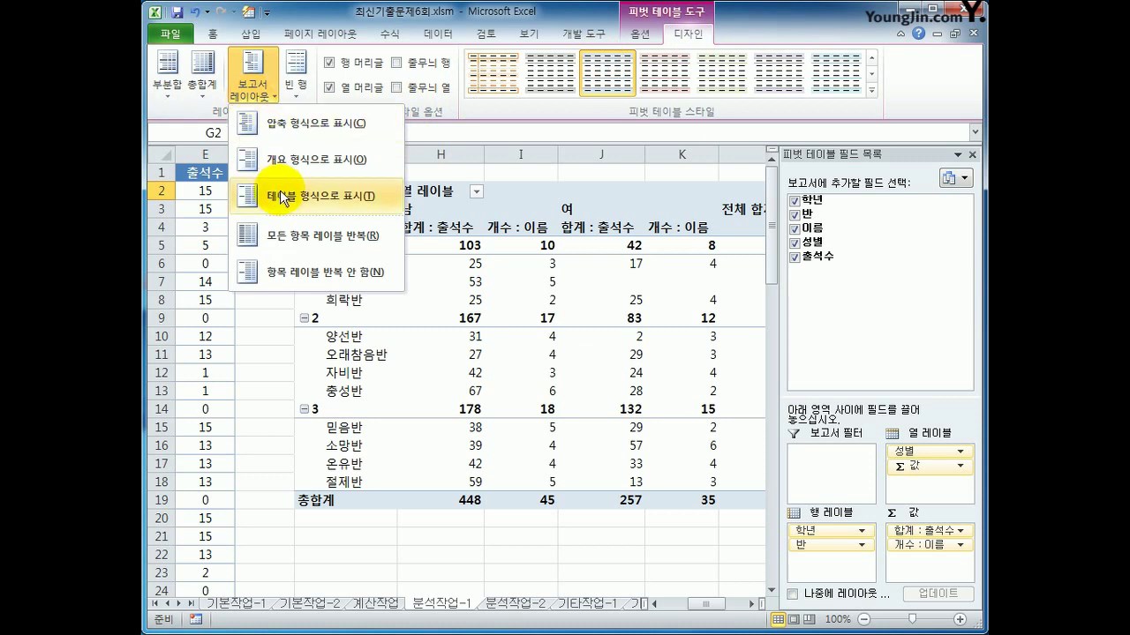
pyautogui.click(293, 159)
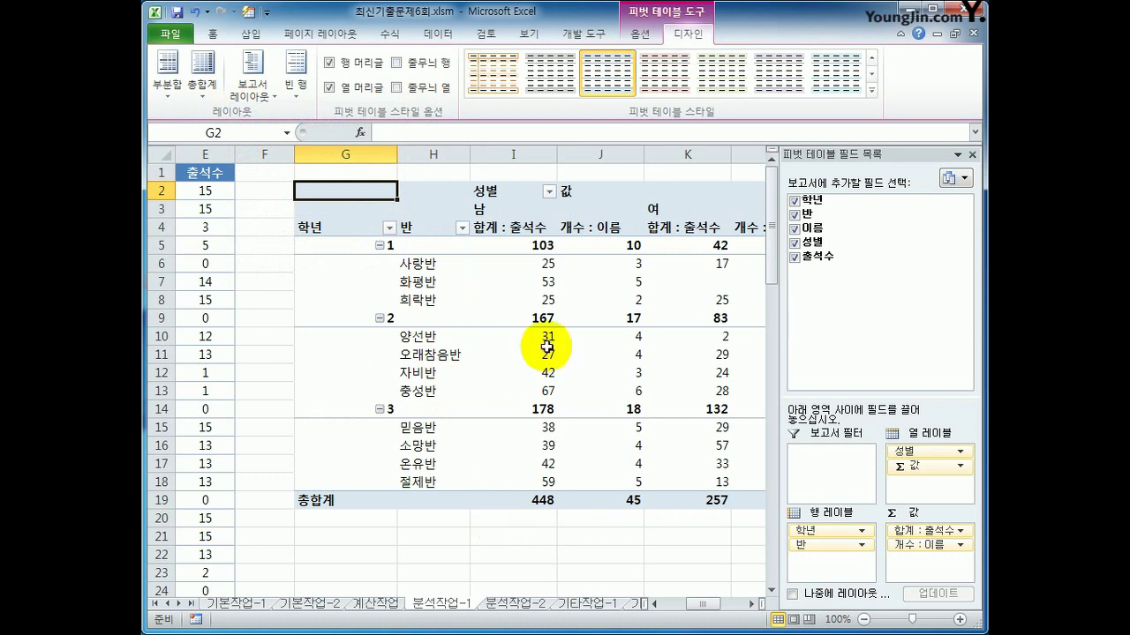
pyautogui.click(525, 236)
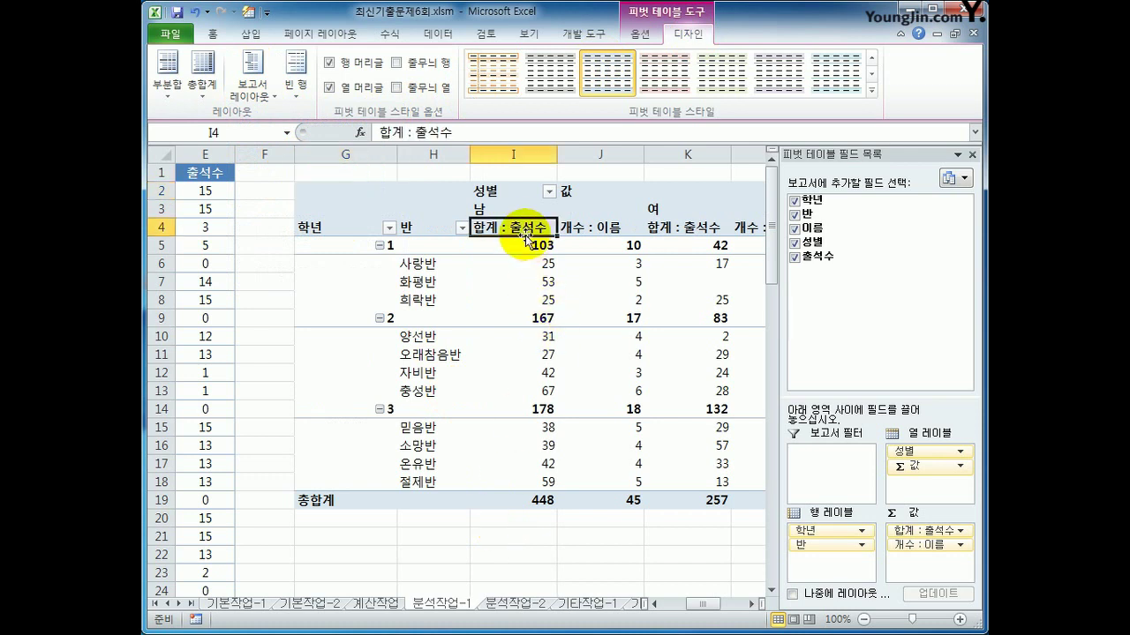
pyautogui.rightClick(527, 238)
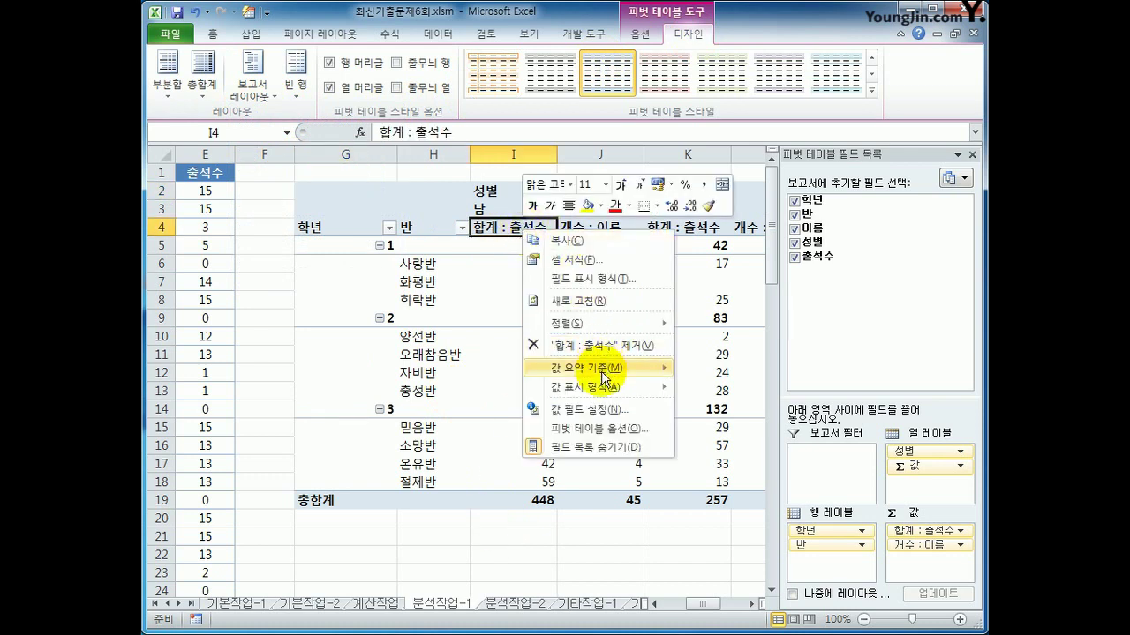
pyautogui.click(606, 409)
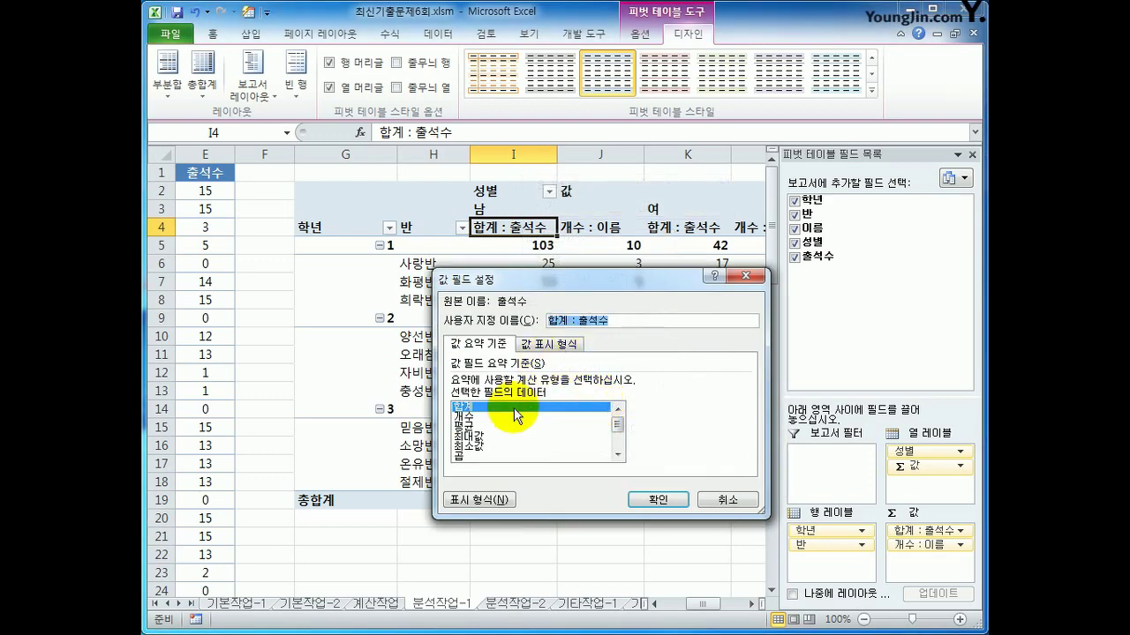
pyautogui.click(497, 426)
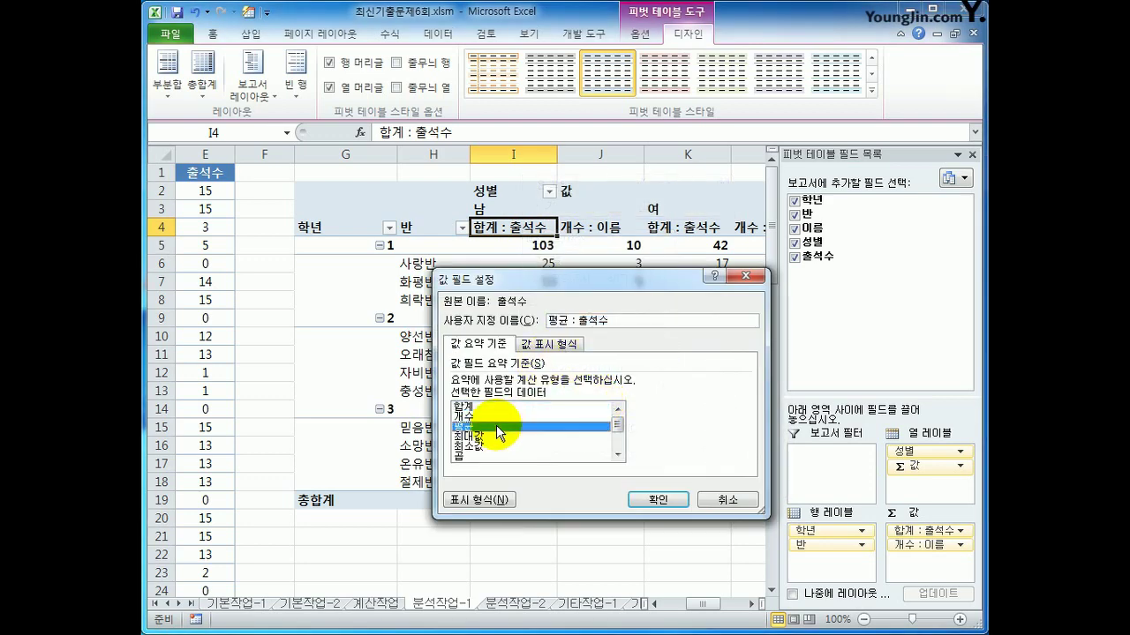
pyautogui.click(468, 501)
pyautogui.click(398, 294)
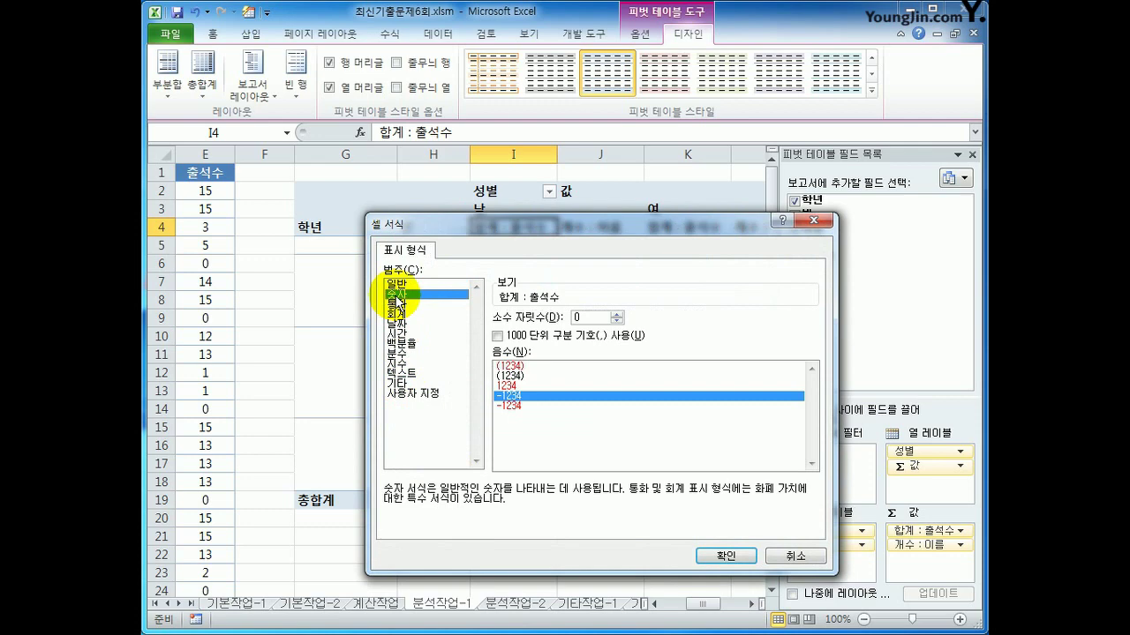
pyautogui.click(711, 560)
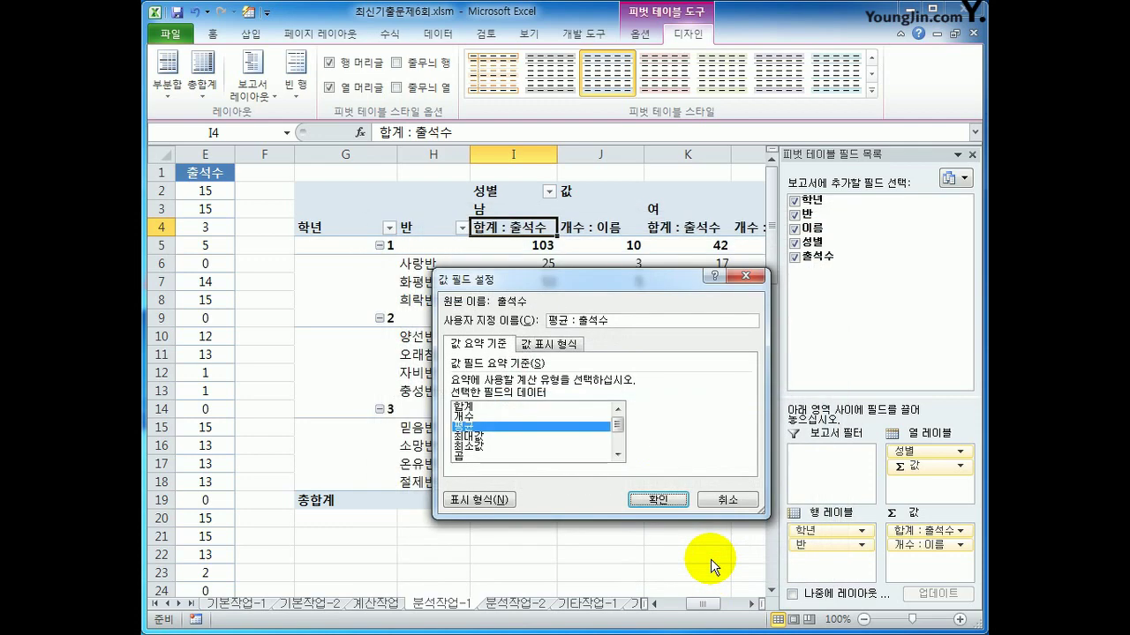
pyautogui.click(659, 500)
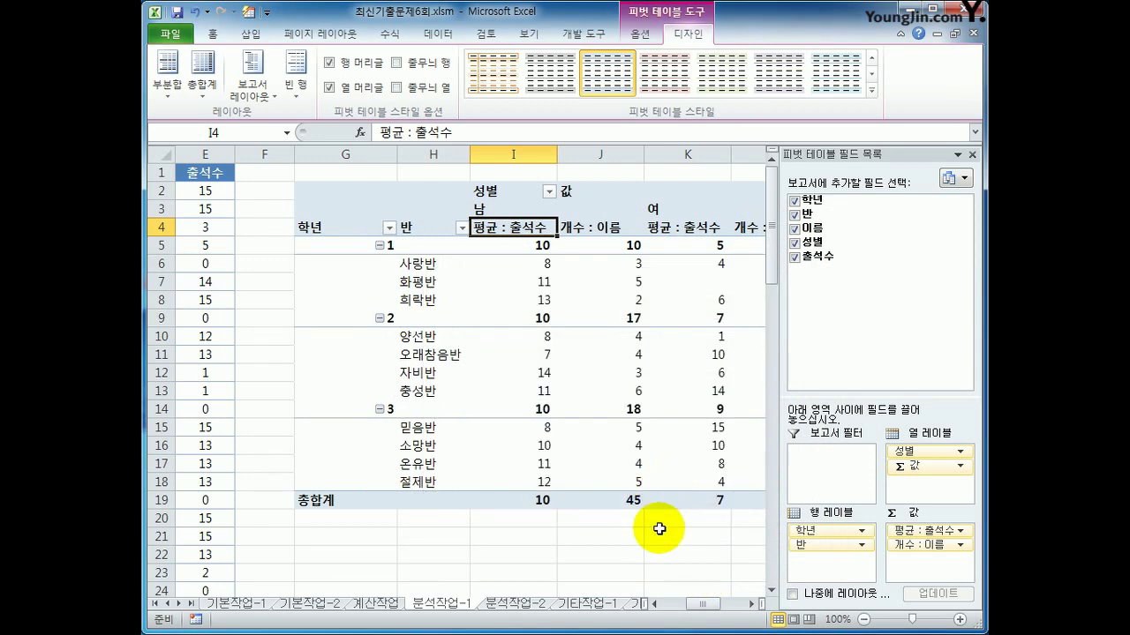
pyautogui.click(603, 228)
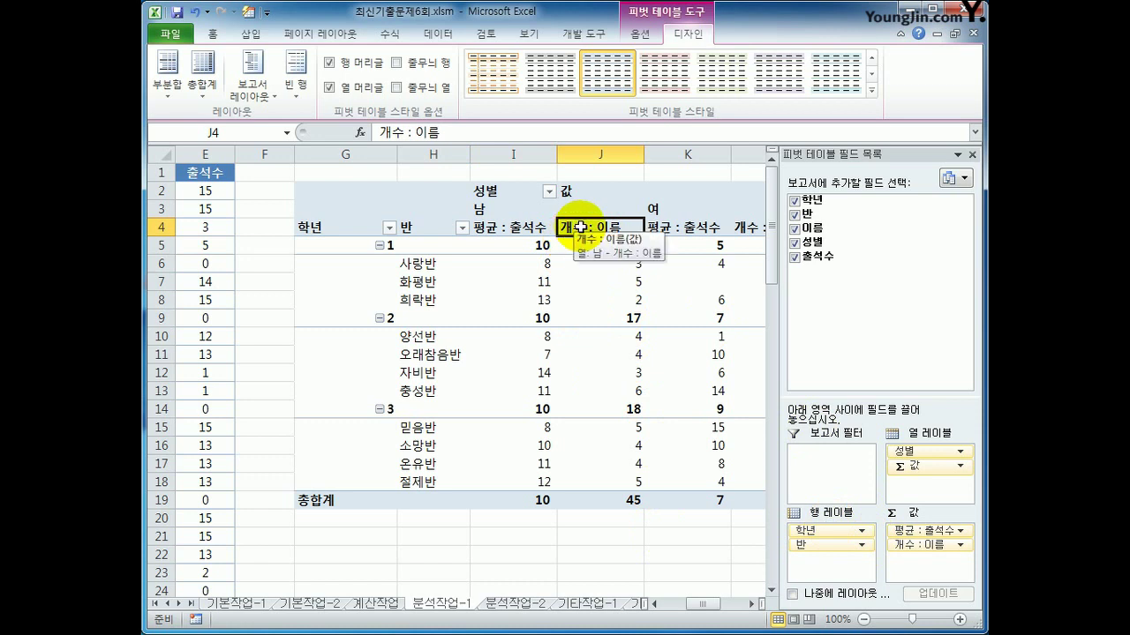
# Rename the 개수 : 이름 value field to 학생수
pyautogui.rightClick(579, 227)
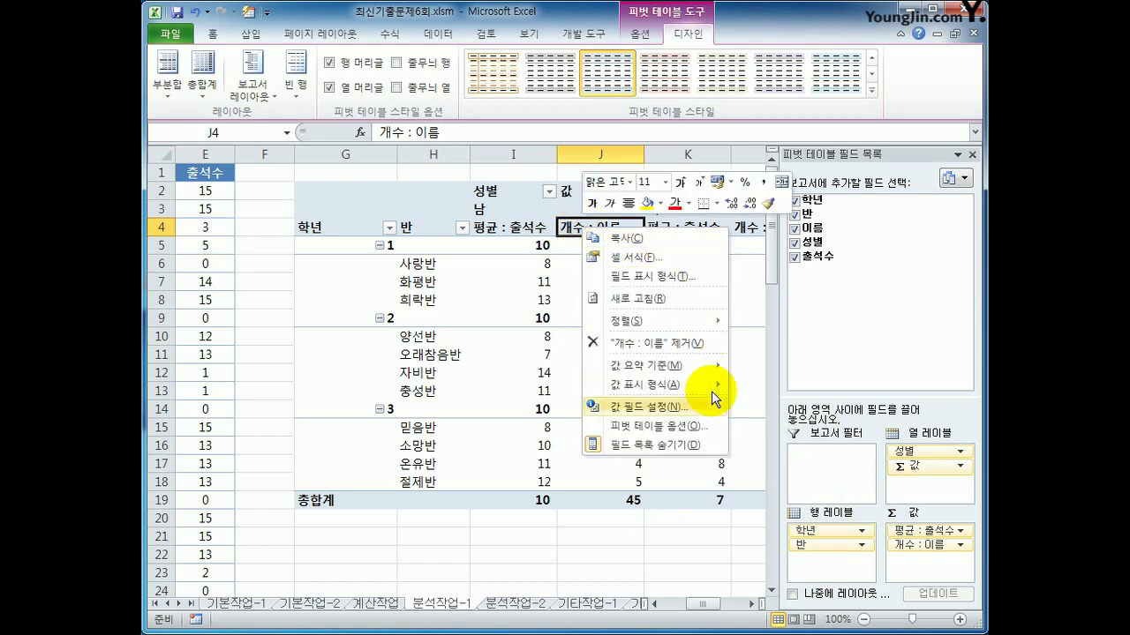
pyautogui.click(649, 407)
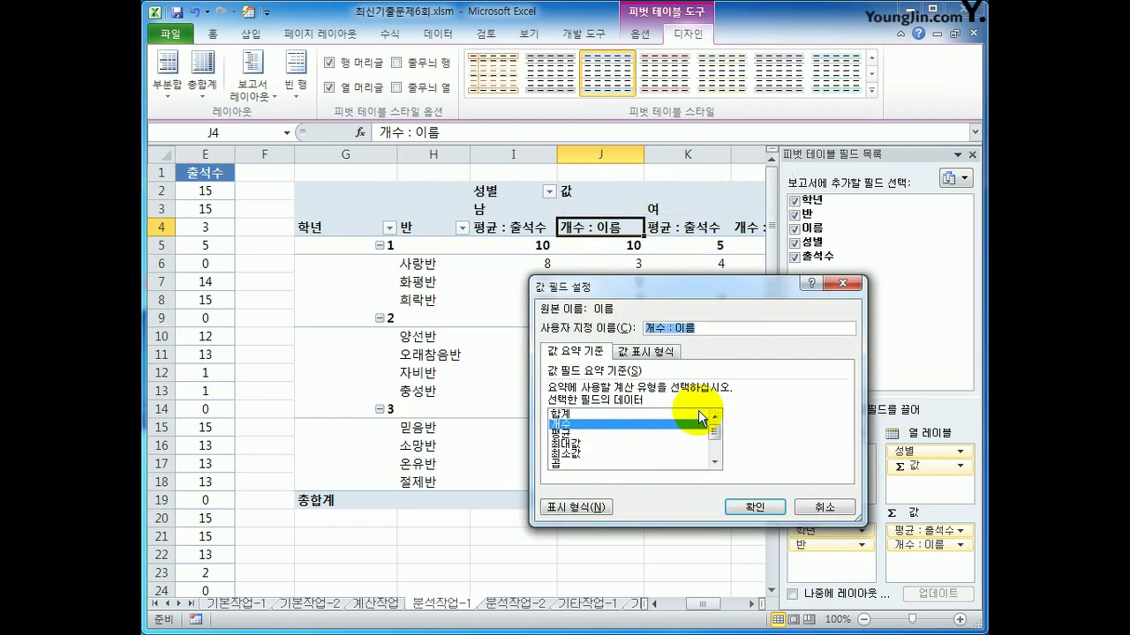
pyautogui.write('학생수')
pyautogui.click(742, 506)
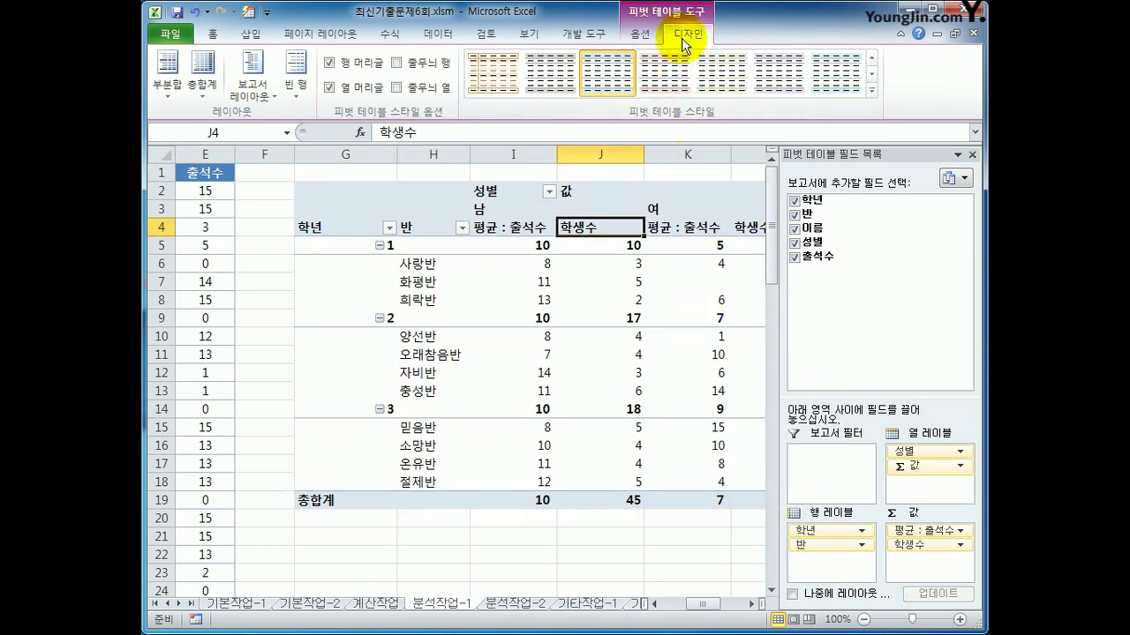
# Show all subtotals at the top of each 학년 group
pyautogui.click(167, 75)
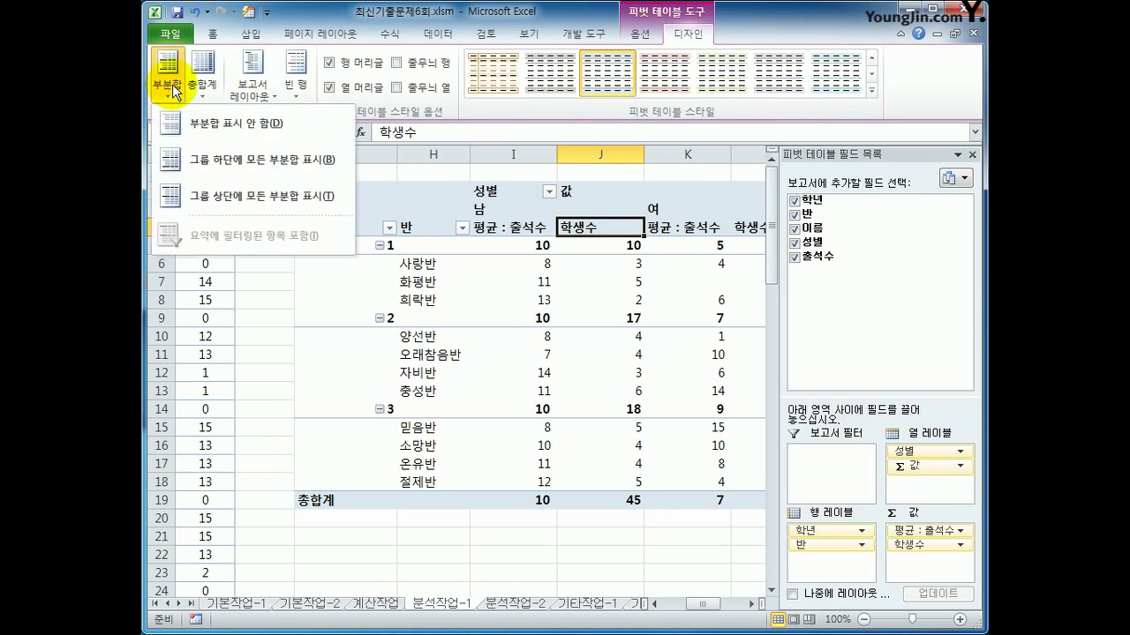
pyautogui.click(212, 203)
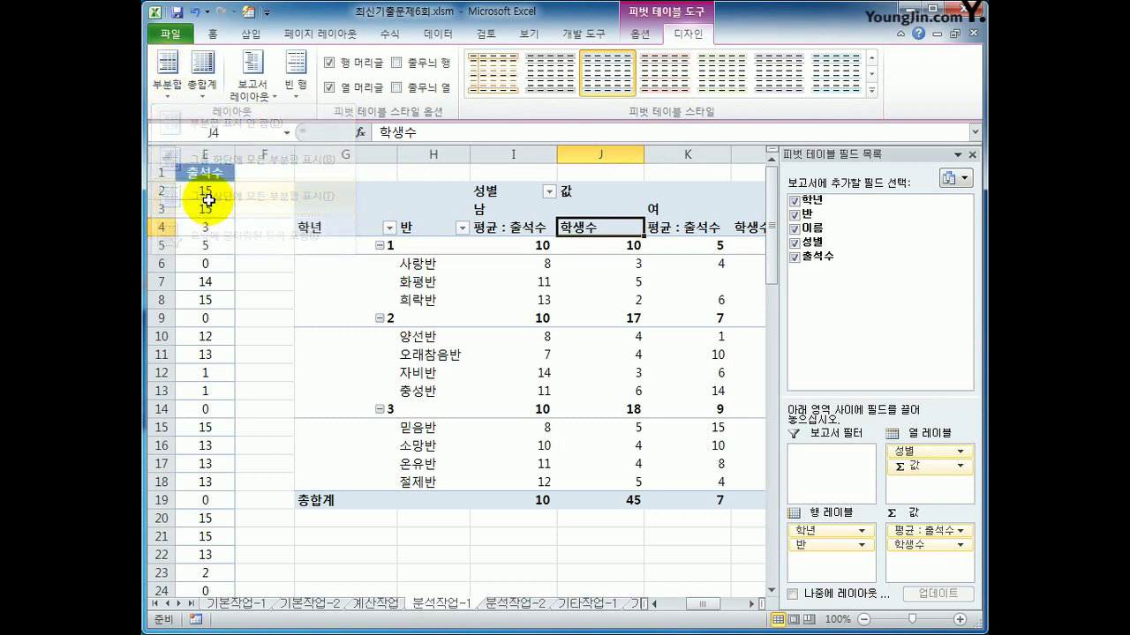
pyautogui.moveTo(577, 387)
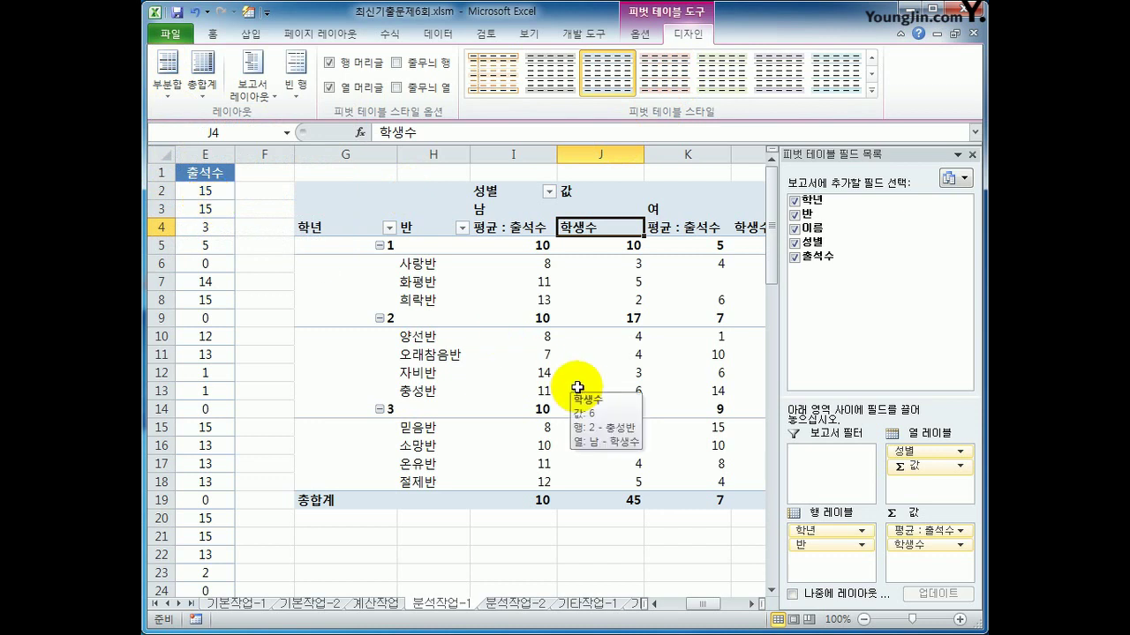
pyautogui.click(871, 91)
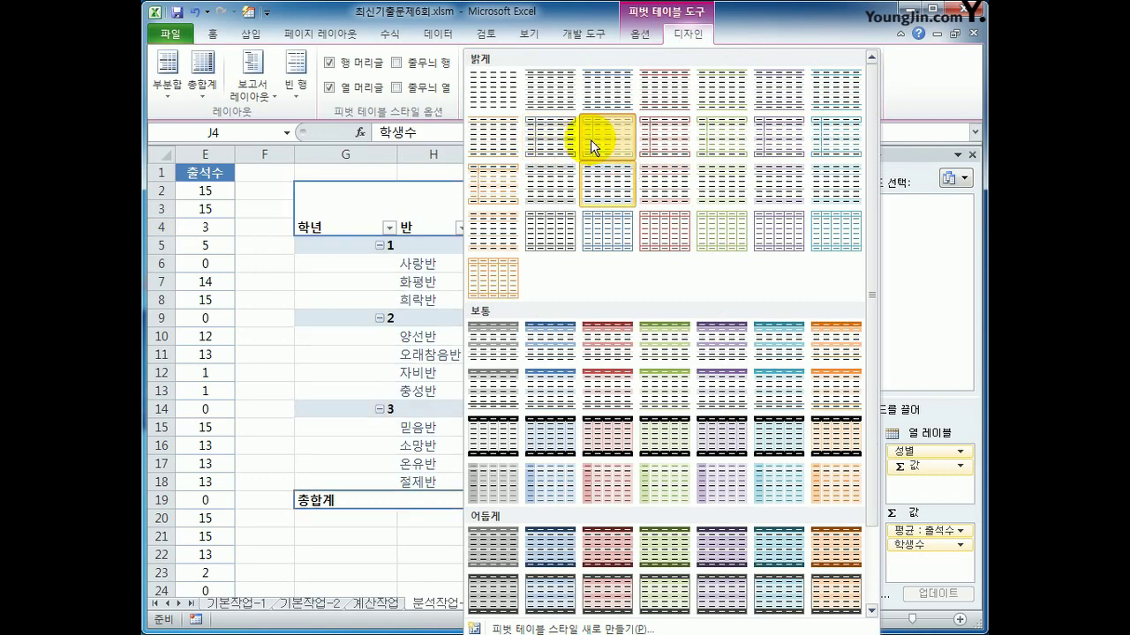
# Apply a light blue-bordered pivot table style, then move to the 분석작업-2 sheet
pyautogui.click(591, 139)
pyautogui.click(749, 554)
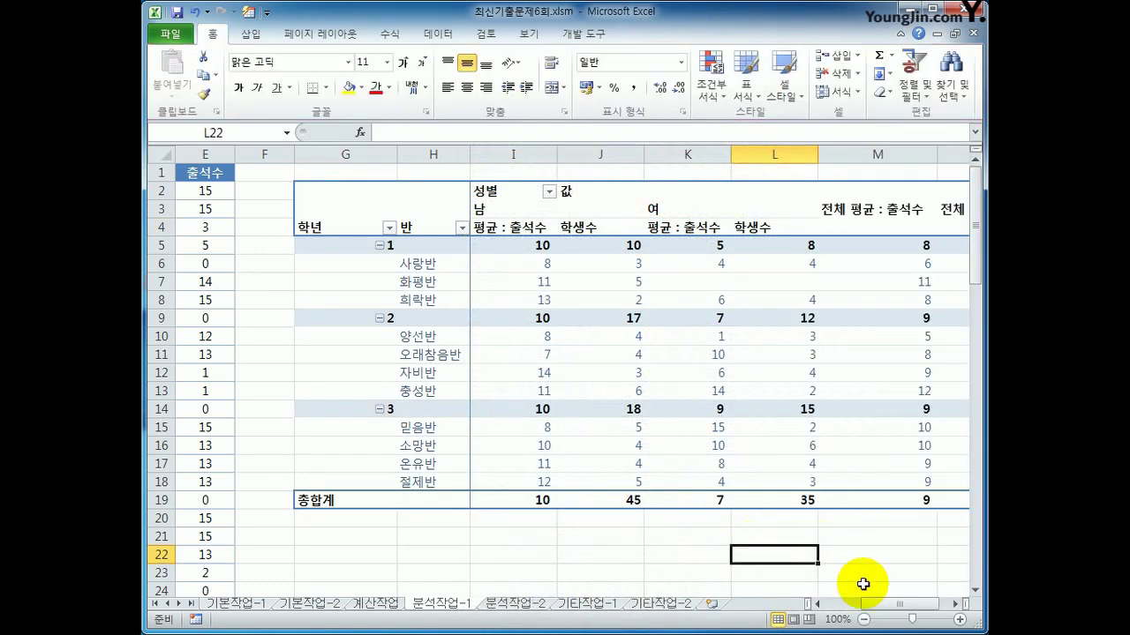
pyautogui.click(954, 603)
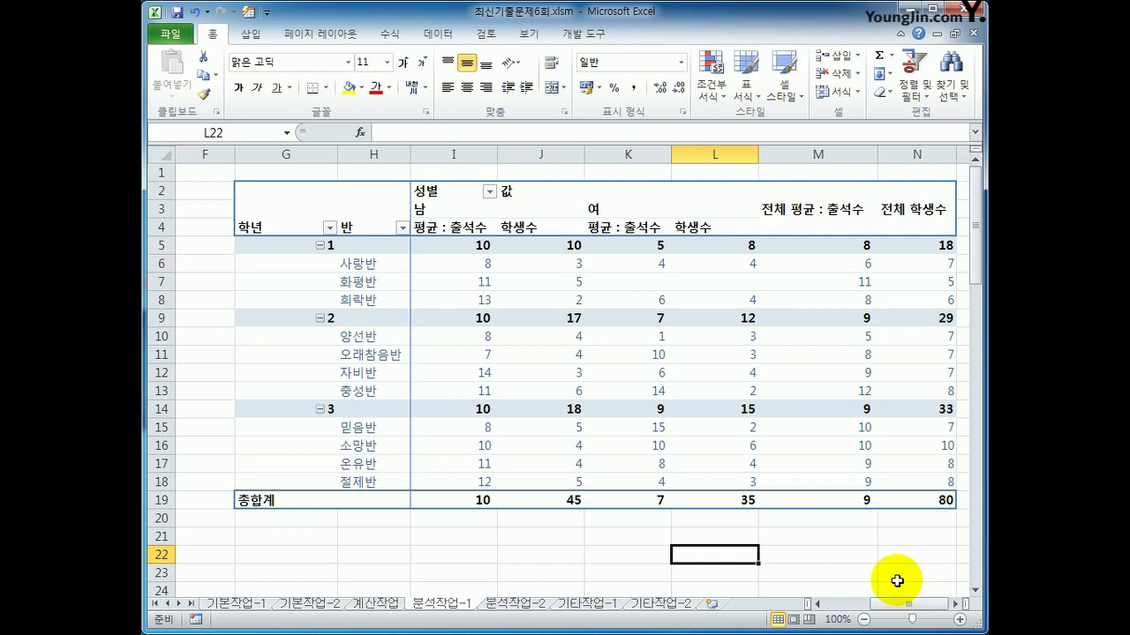
pyautogui.click(516, 604)
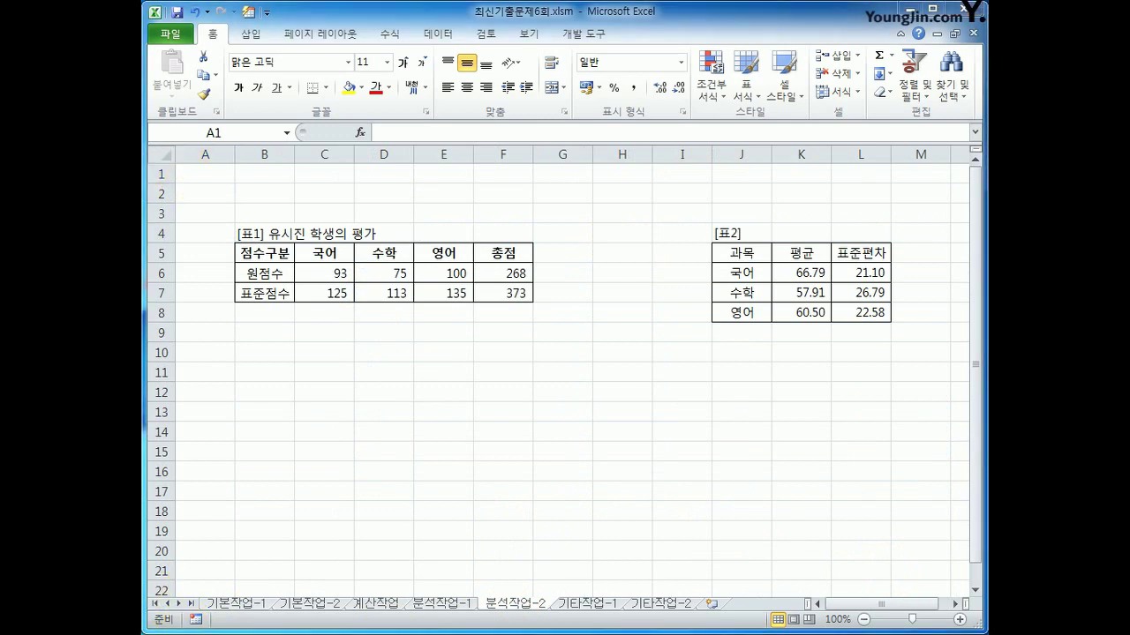
# Start recording a new macro named 수학목표
pyautogui.click(597, 369)
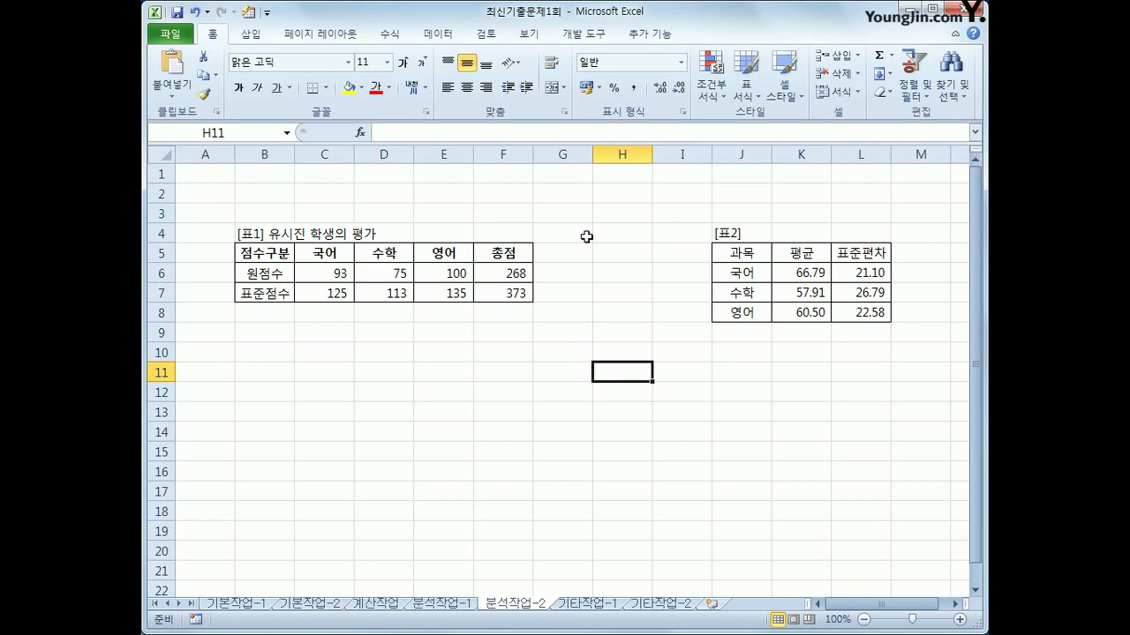
pyautogui.click(584, 33)
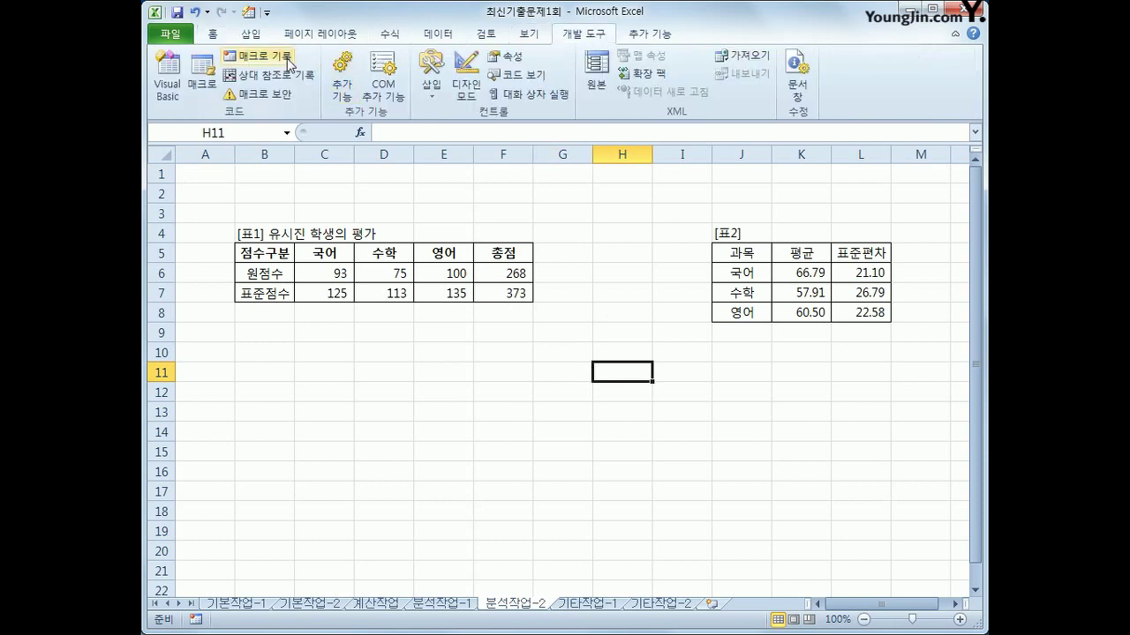
pyautogui.click(256, 56)
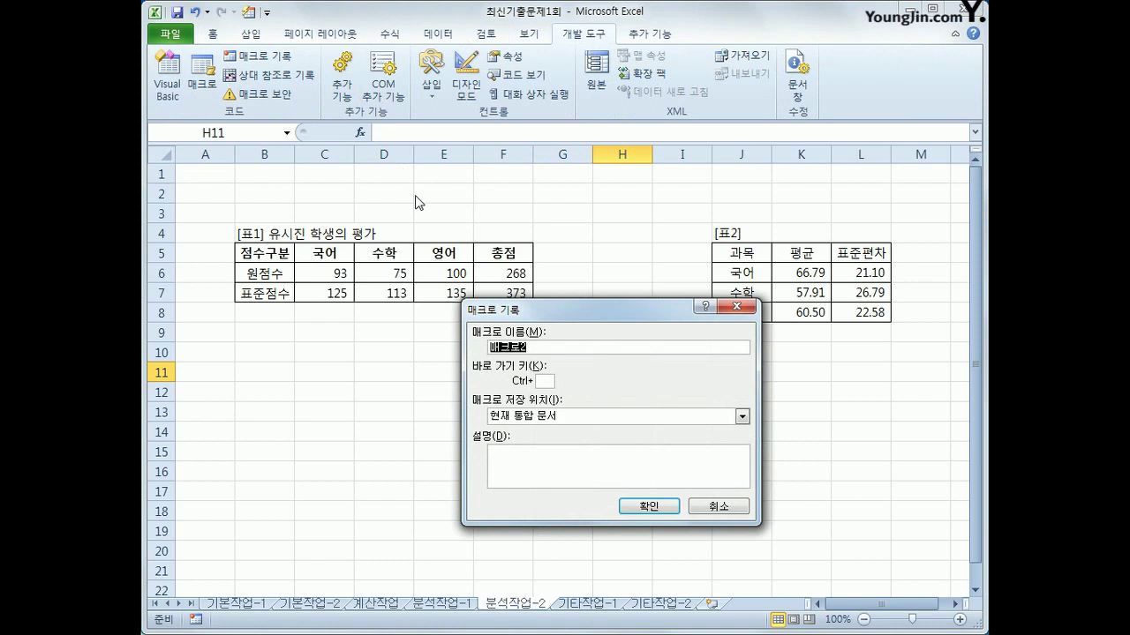
pyautogui.write('수학목표')
pyautogui.click(650, 506)
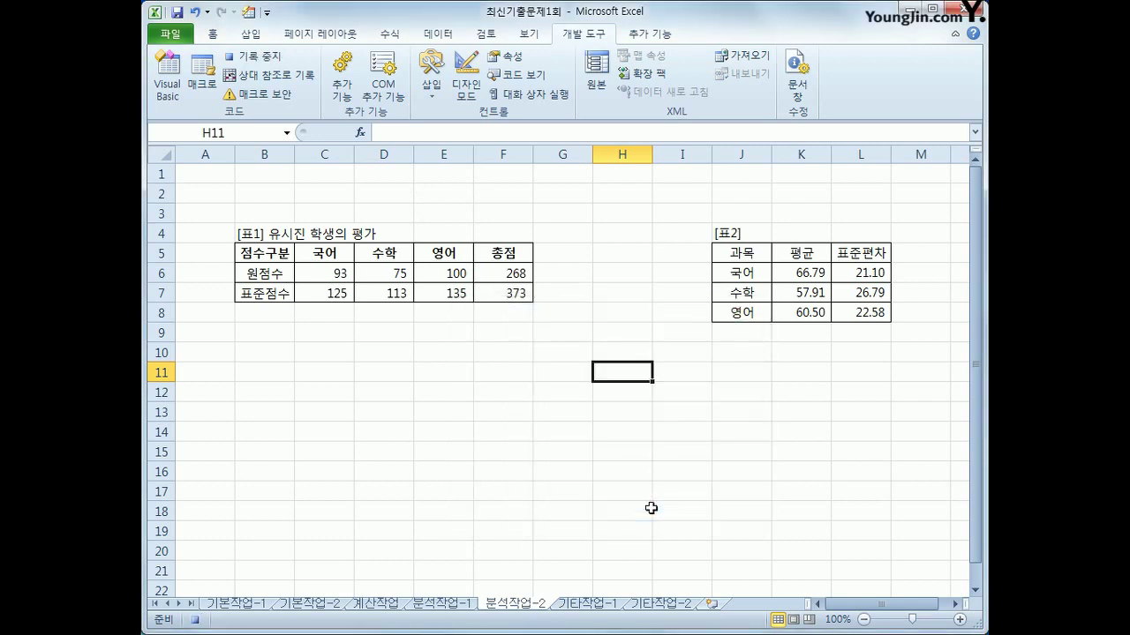
# Open Goal Seek with F7, the 표준점수 total, as the formula cell
pyautogui.click(515, 293)
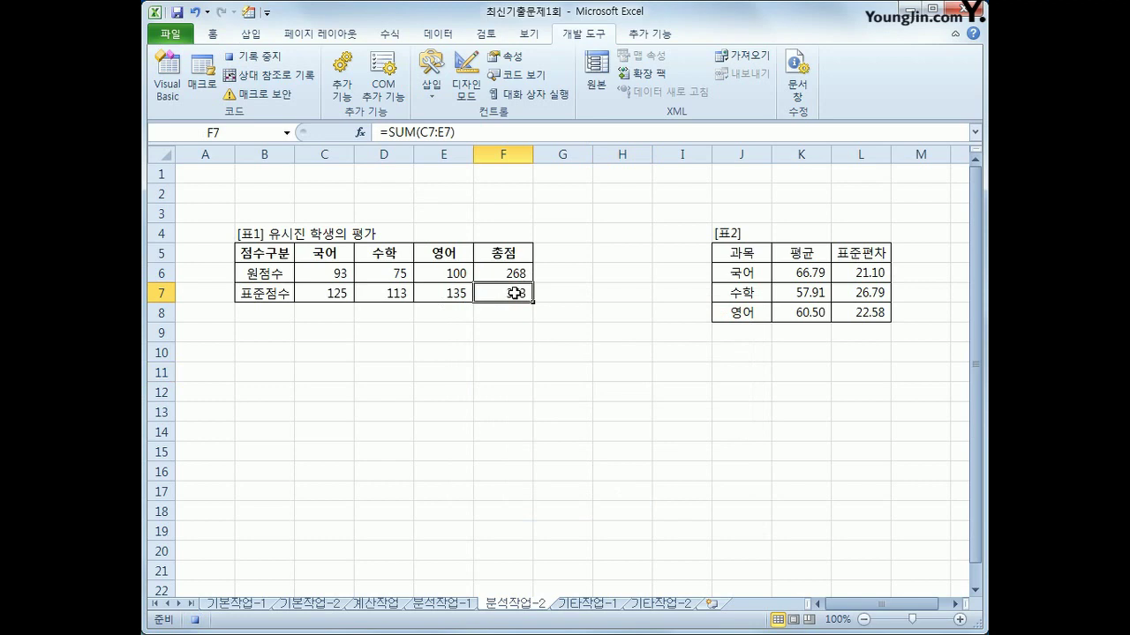
pyautogui.click(437, 35)
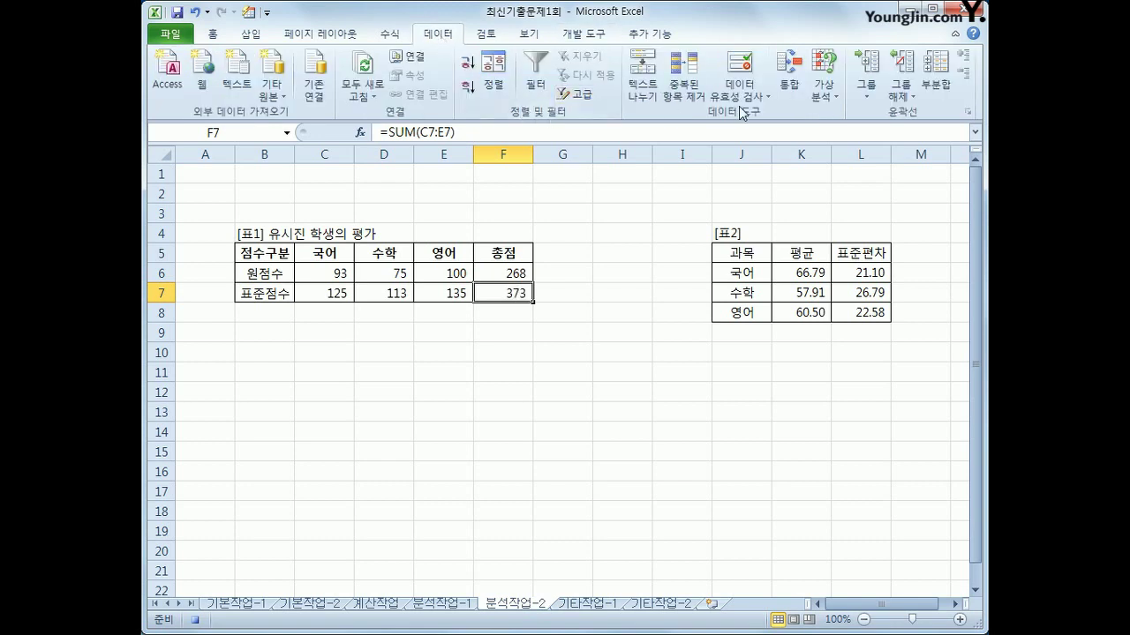
pyautogui.click(822, 97)
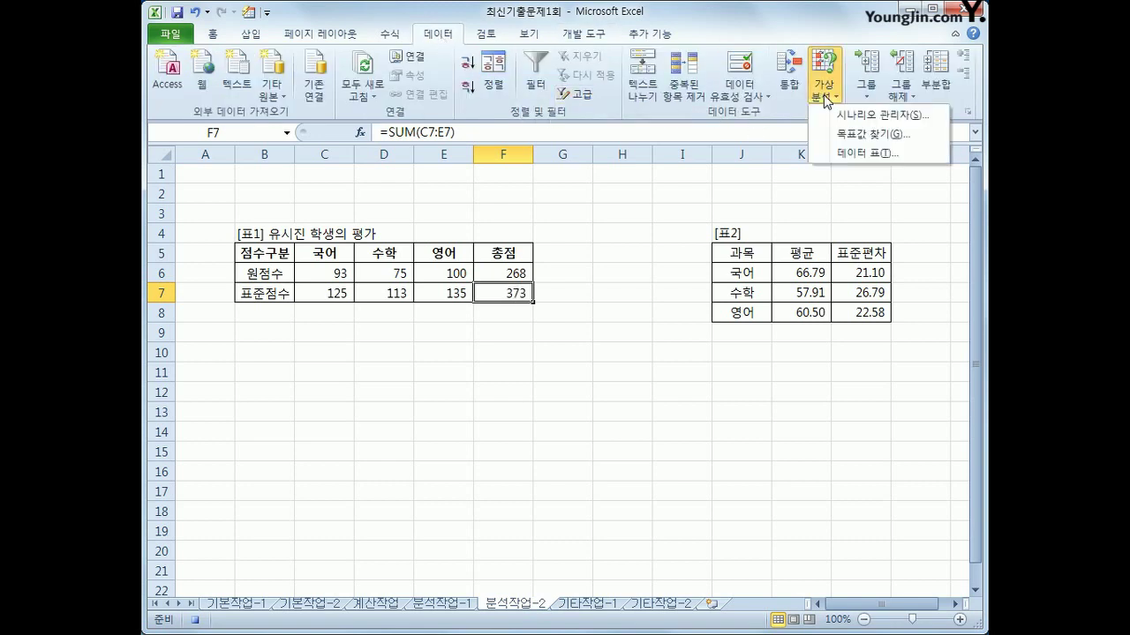
pyautogui.click(862, 134)
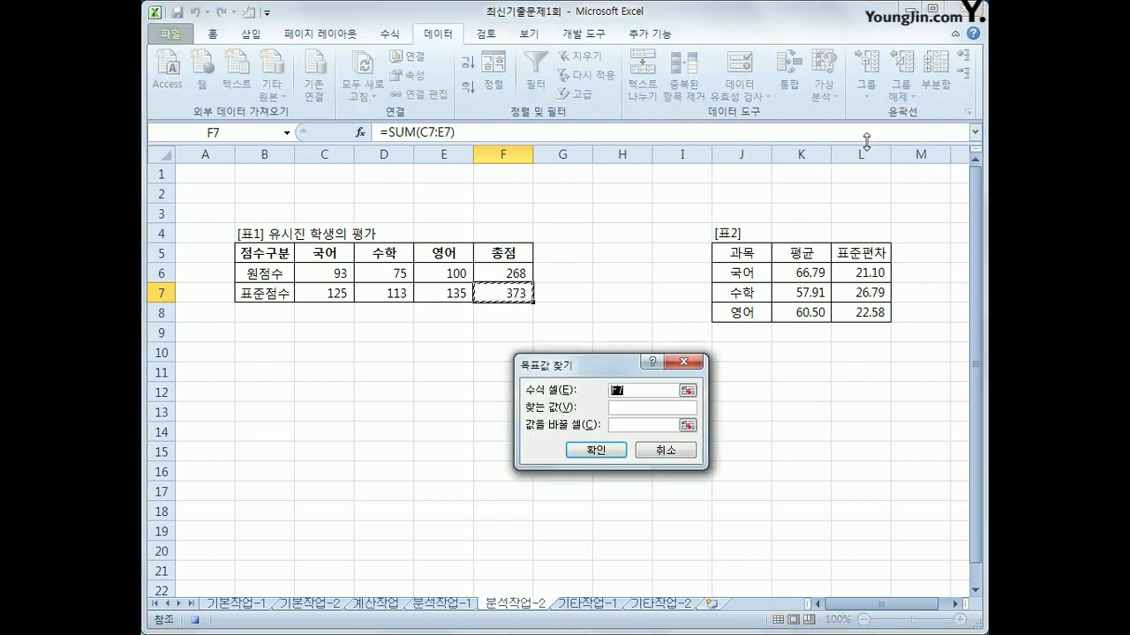
# Goal-seek F7 to 390 by changing D6, which becomes 98
pyautogui.press('Tab')
pyautogui.write('3')
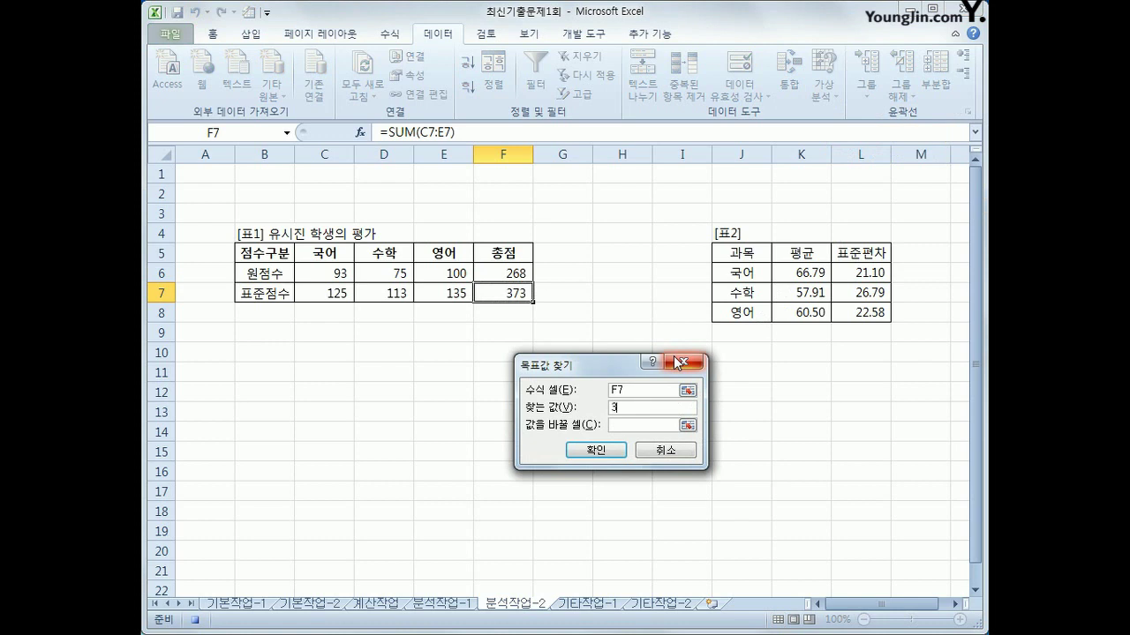
pyautogui.write('90')
pyautogui.click(641, 425)
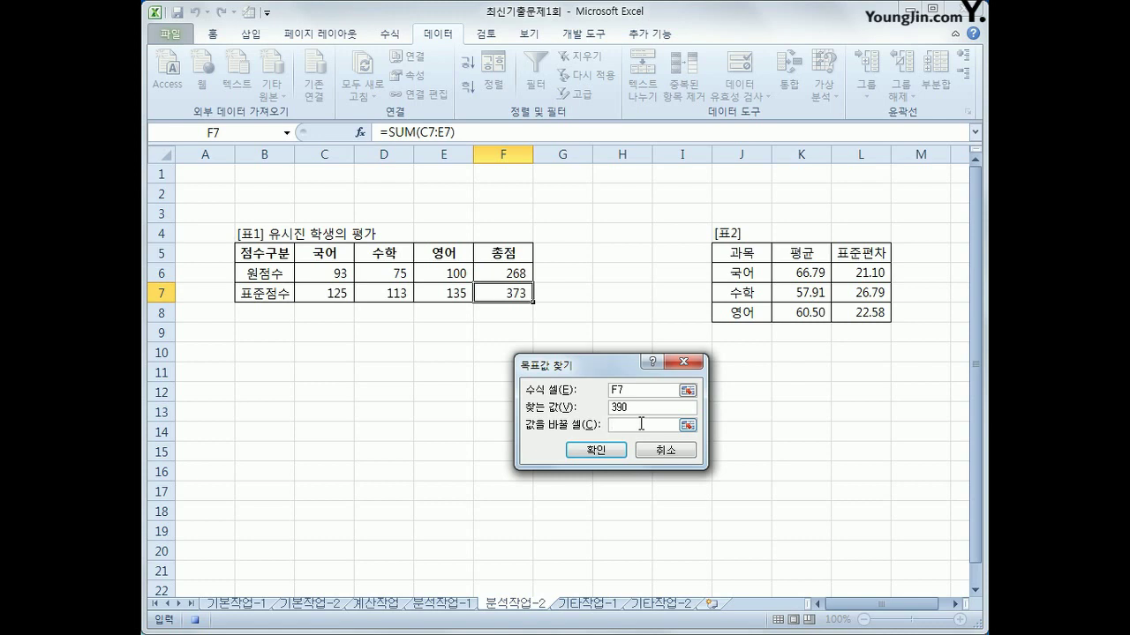
pyautogui.click(387, 273)
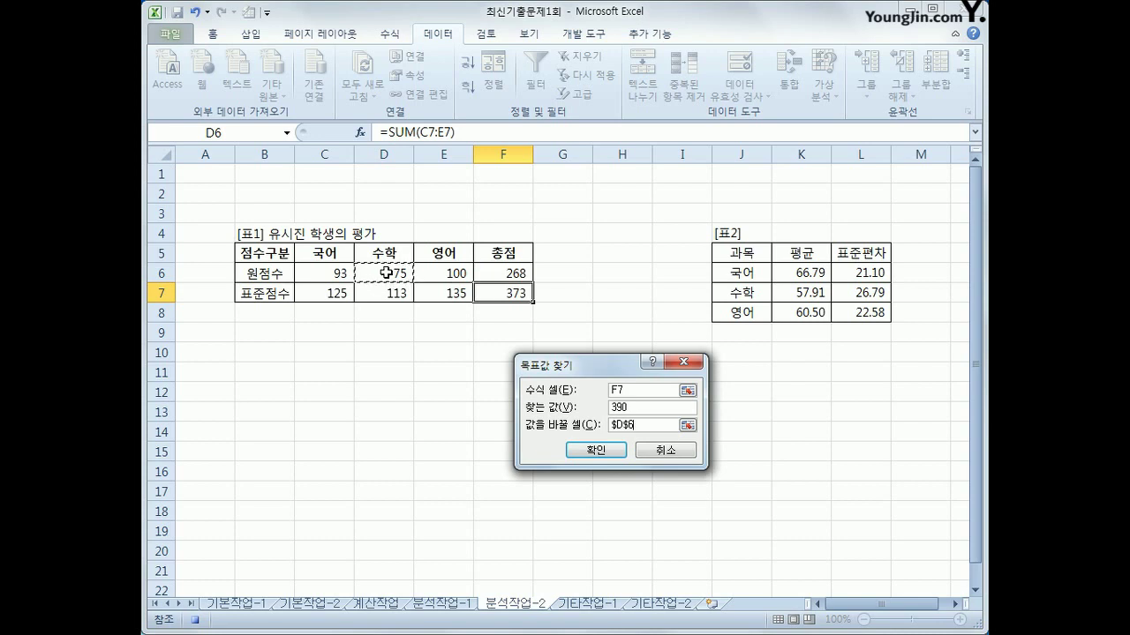
pyautogui.click(595, 450)
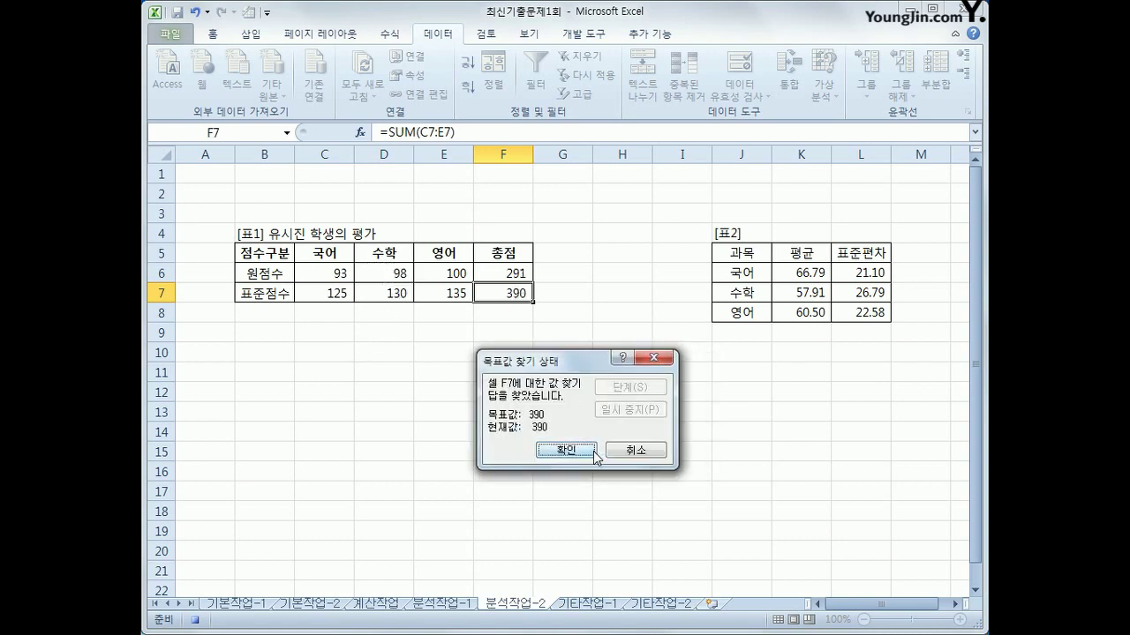
pyautogui.click(589, 452)
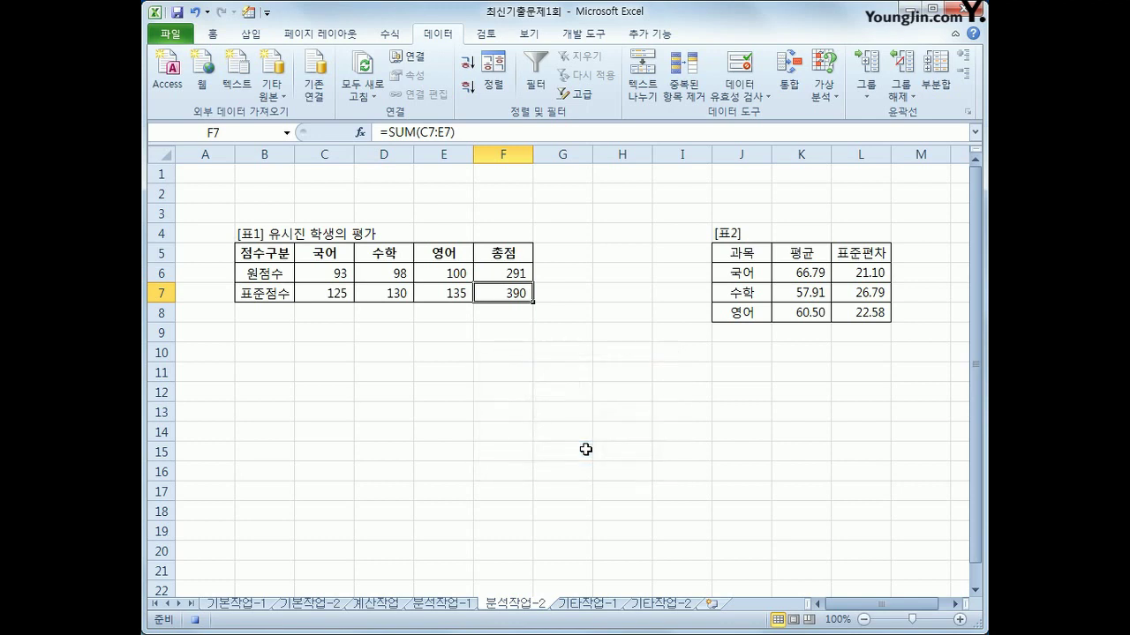
# Stop the macro recording and draw a form-control button above 표1 in rows 2–3
pyautogui.click(597, 35)
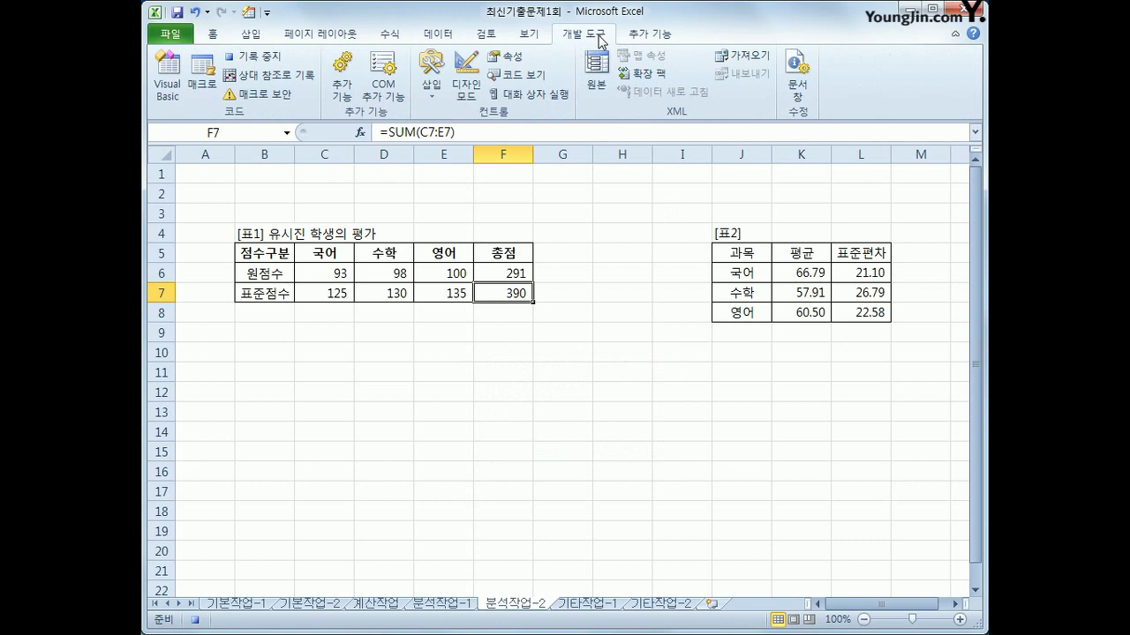
pyautogui.click(255, 55)
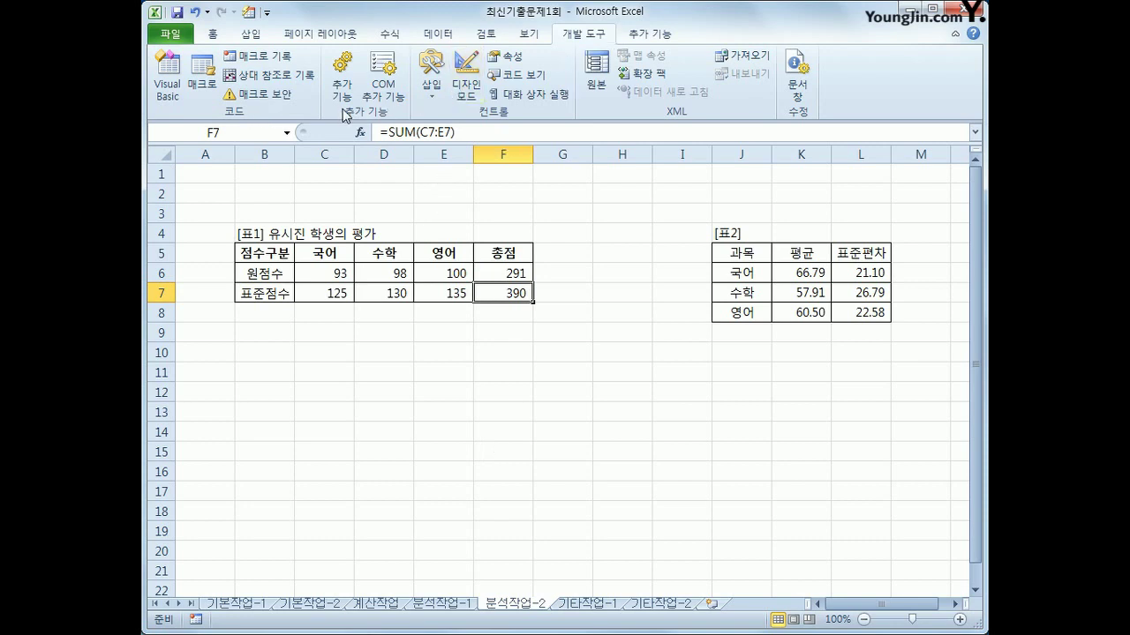
pyautogui.click(443, 94)
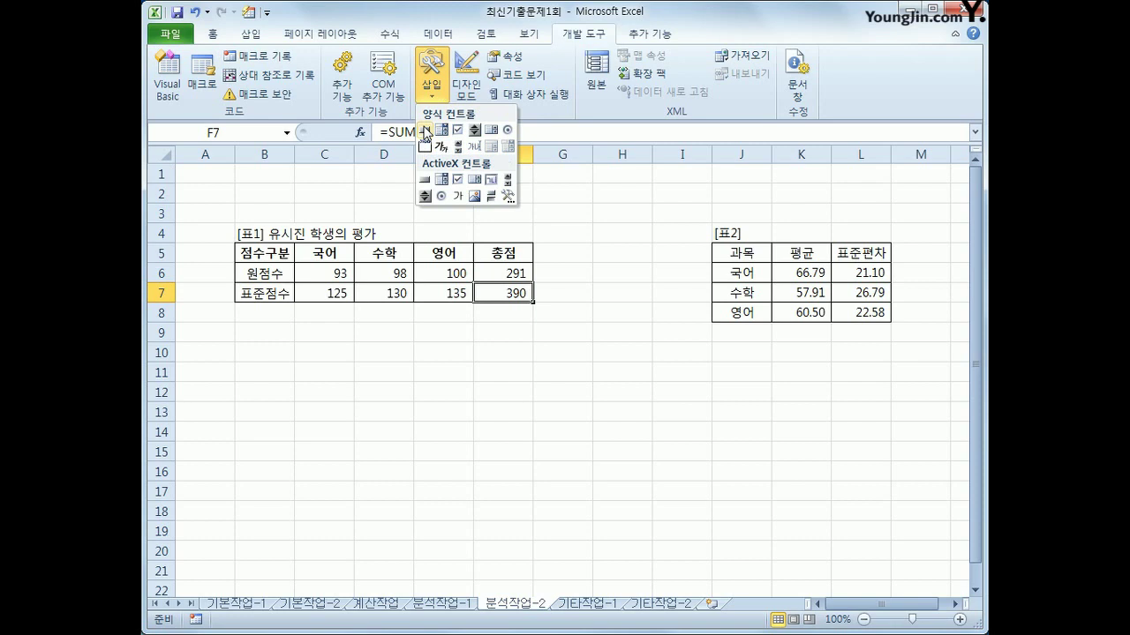
pyautogui.click(426, 131)
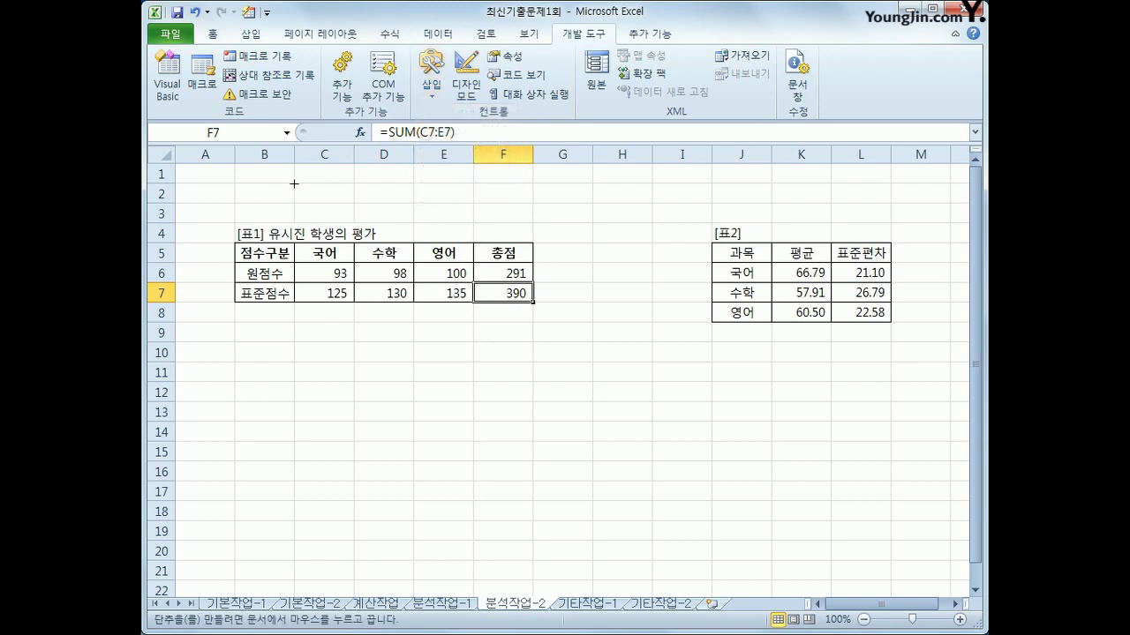
pyautogui.moveTo(294, 184); pyautogui.dragTo(450, 221)
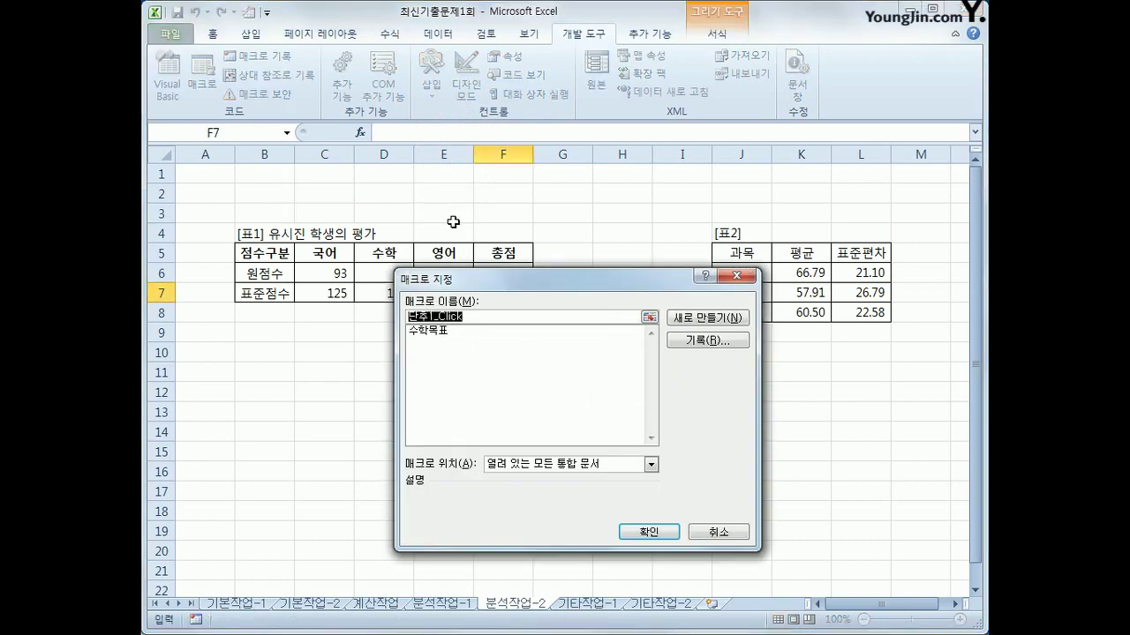
# Assign the 수학목표 macro to the button and caption it 수학목표점수찾기
pyautogui.click(469, 330)
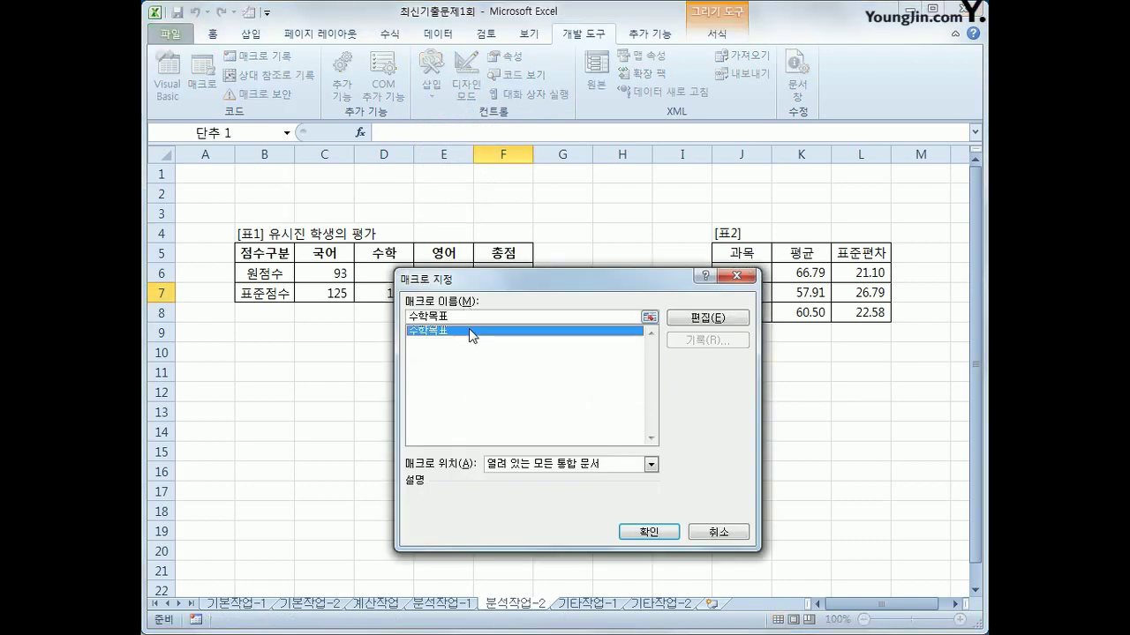
pyautogui.click(651, 533)
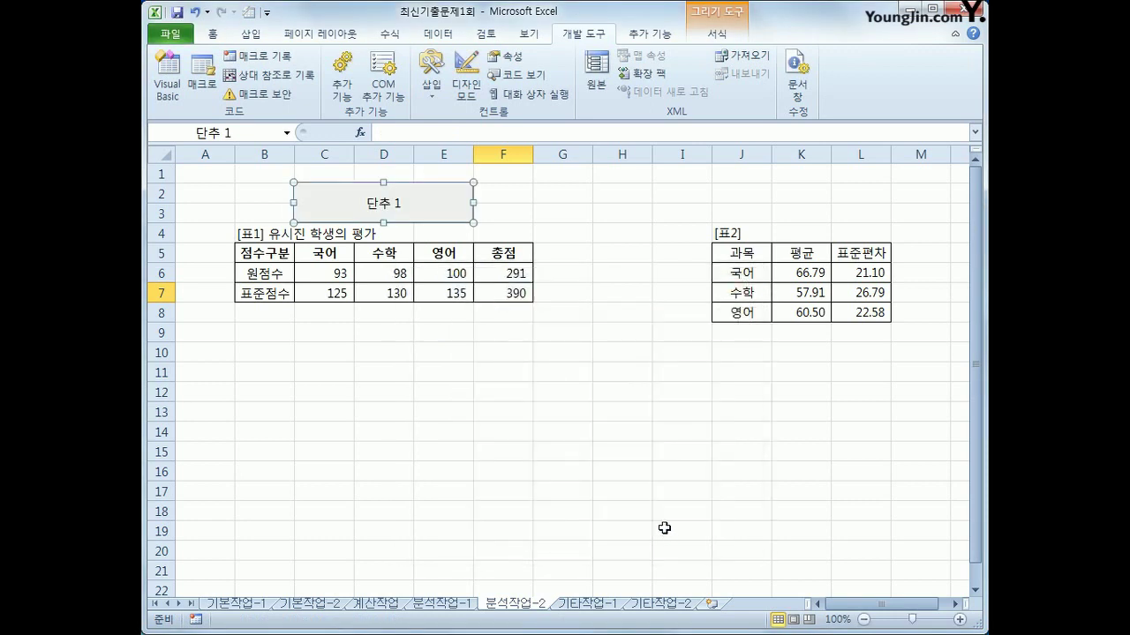
pyautogui.write('수학')
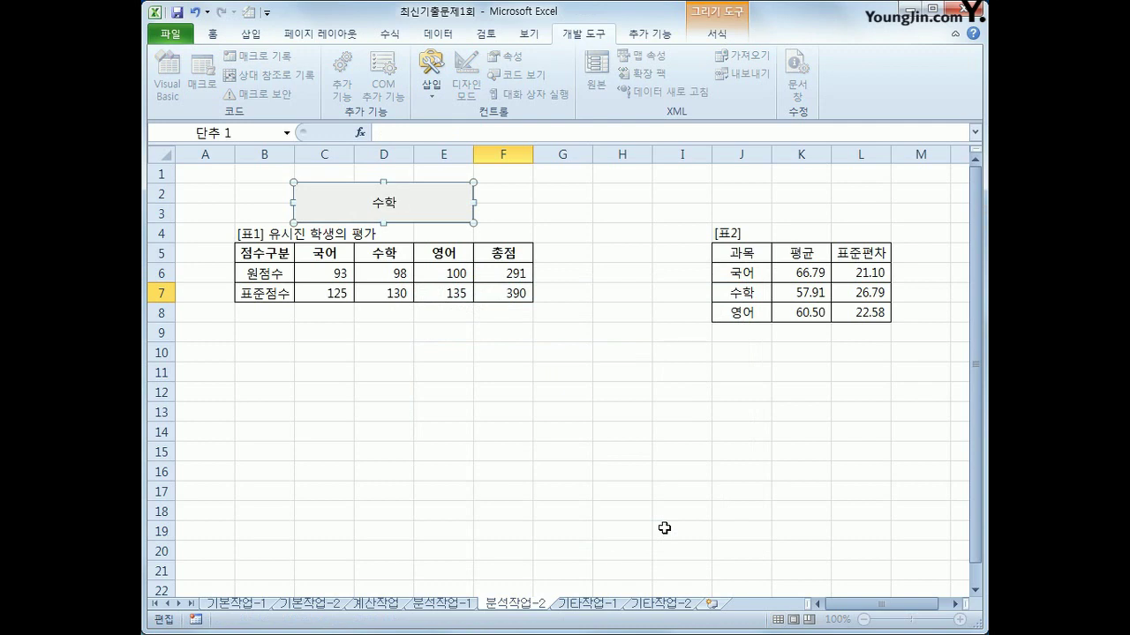
pyautogui.write('목ㅍ표점수찾기')
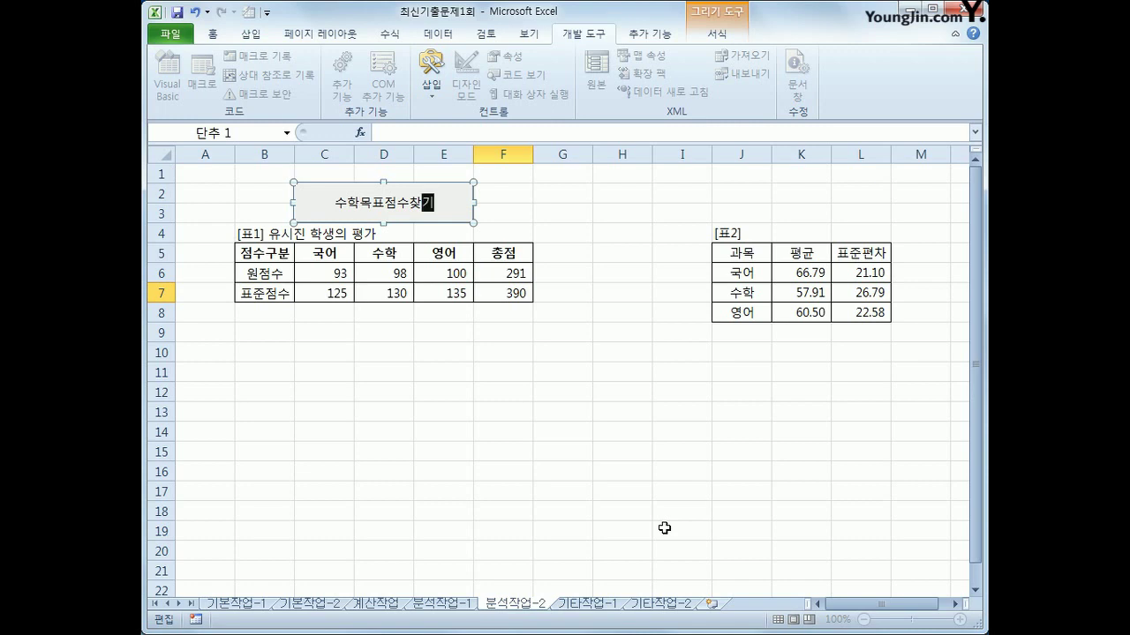
pyautogui.click(621, 477)
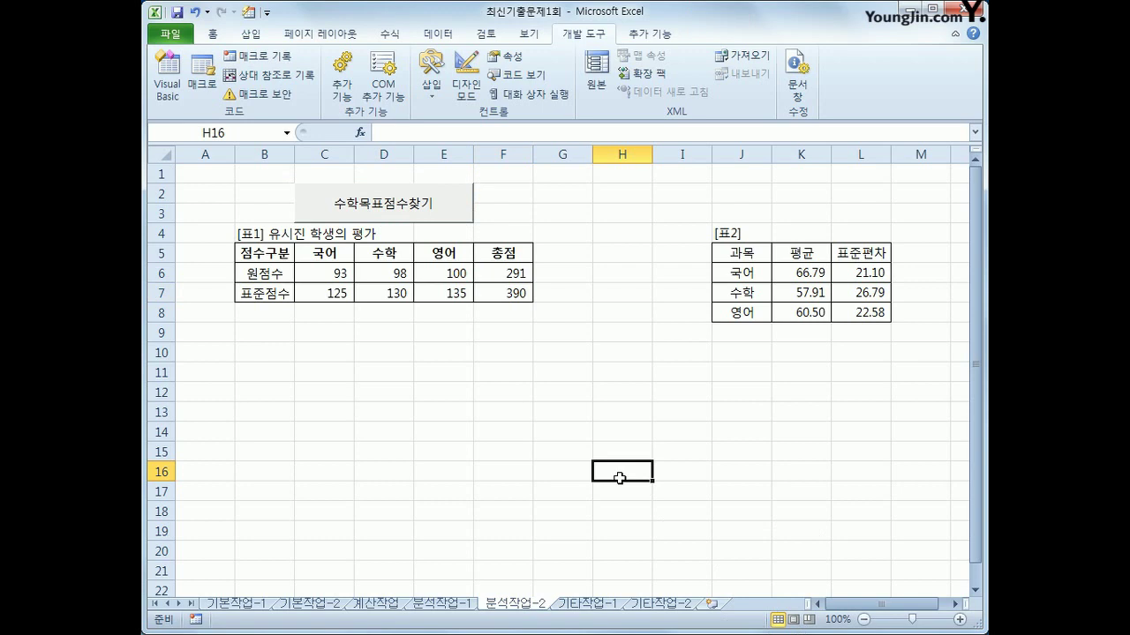
# Go to the 기타작업-1 sheet and bring up the 미국(USD) line chart's context menu
pyautogui.click(589, 605)
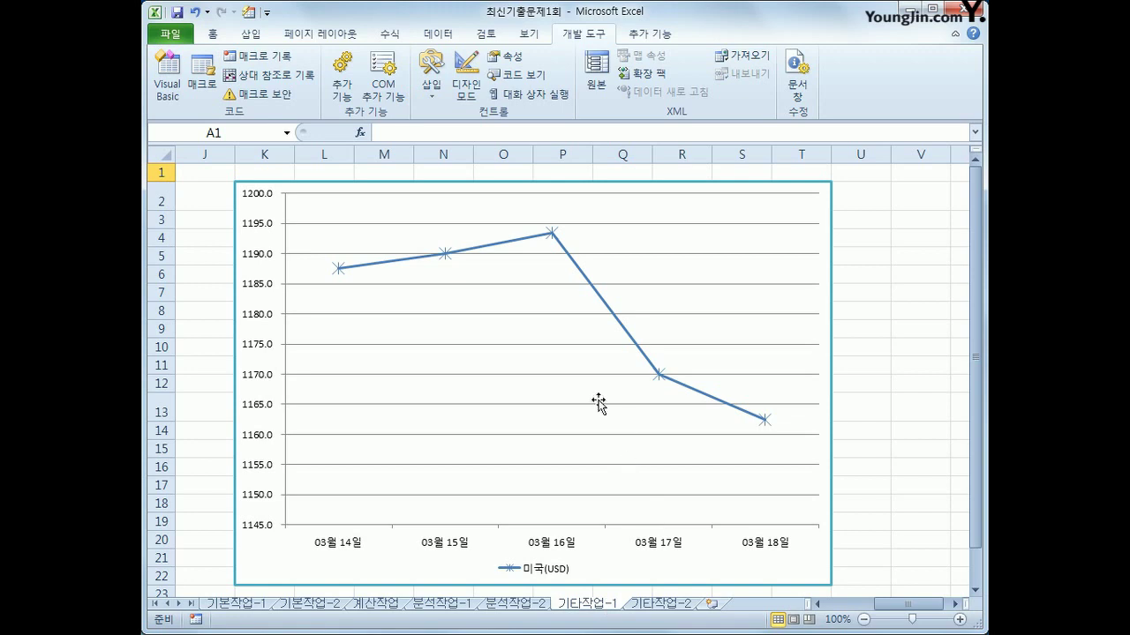
pyautogui.rightClick(747, 212)
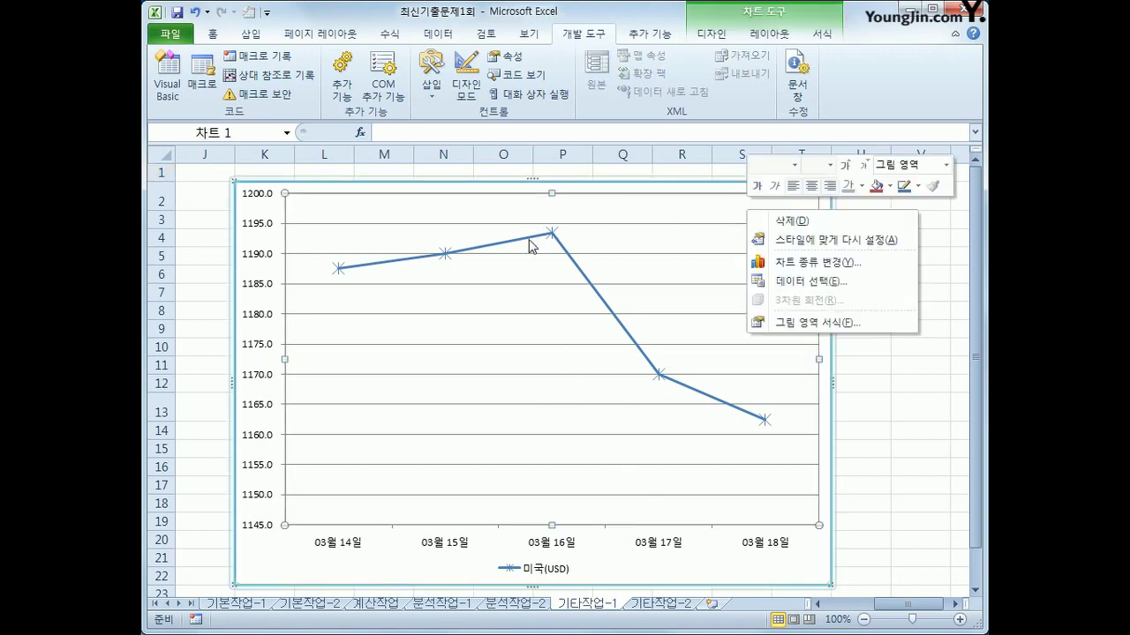
# Add a chart series named 중국(CNY) with values from C17:C21
pyautogui.click(803, 282)
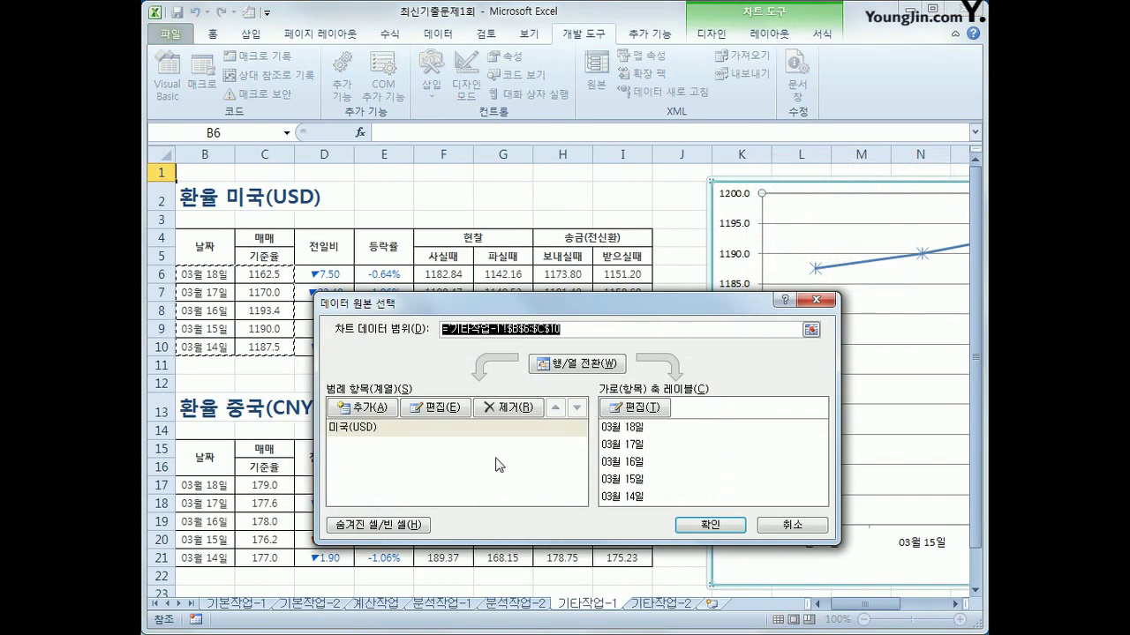
pyautogui.click(362, 409)
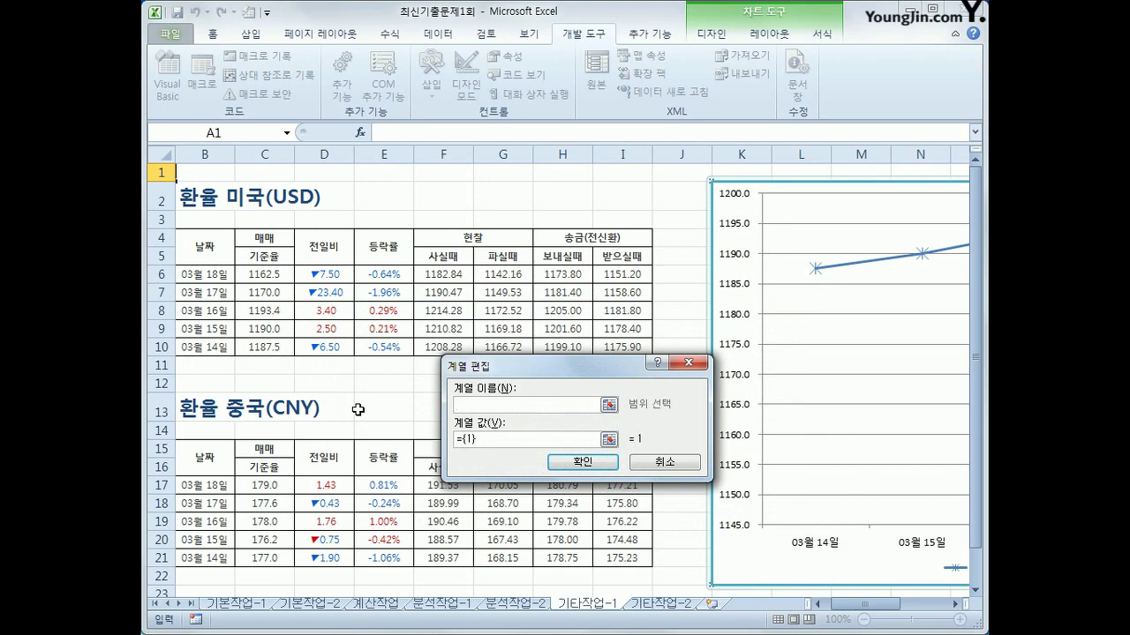
pyautogui.write('중국(CNY)')
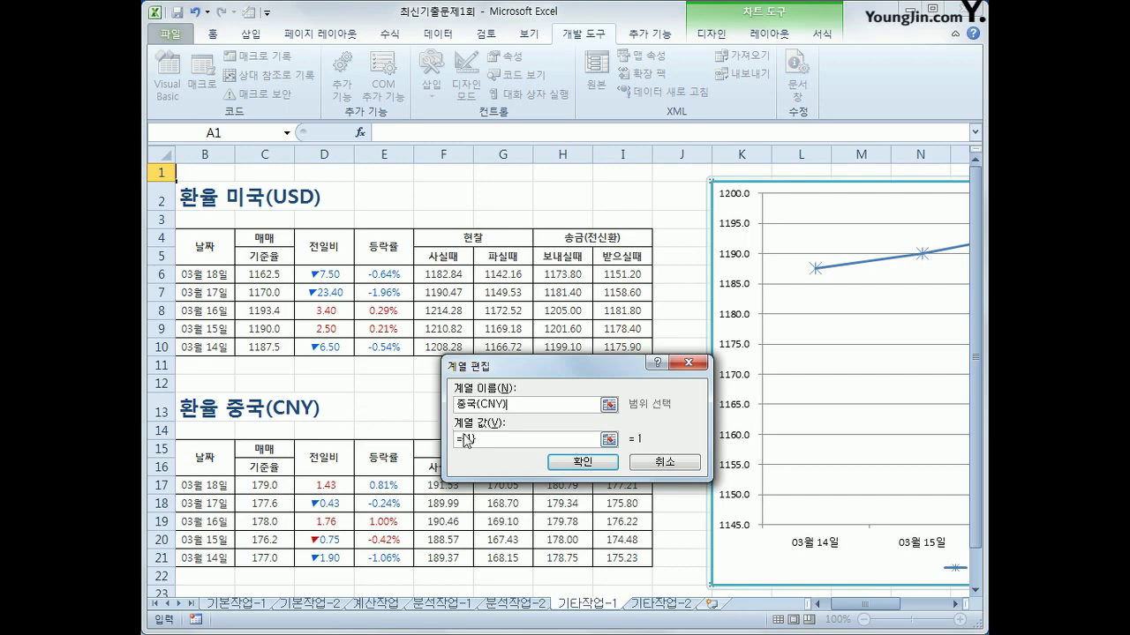
pyautogui.moveTo(490, 440); pyautogui.dragTo(452, 443)
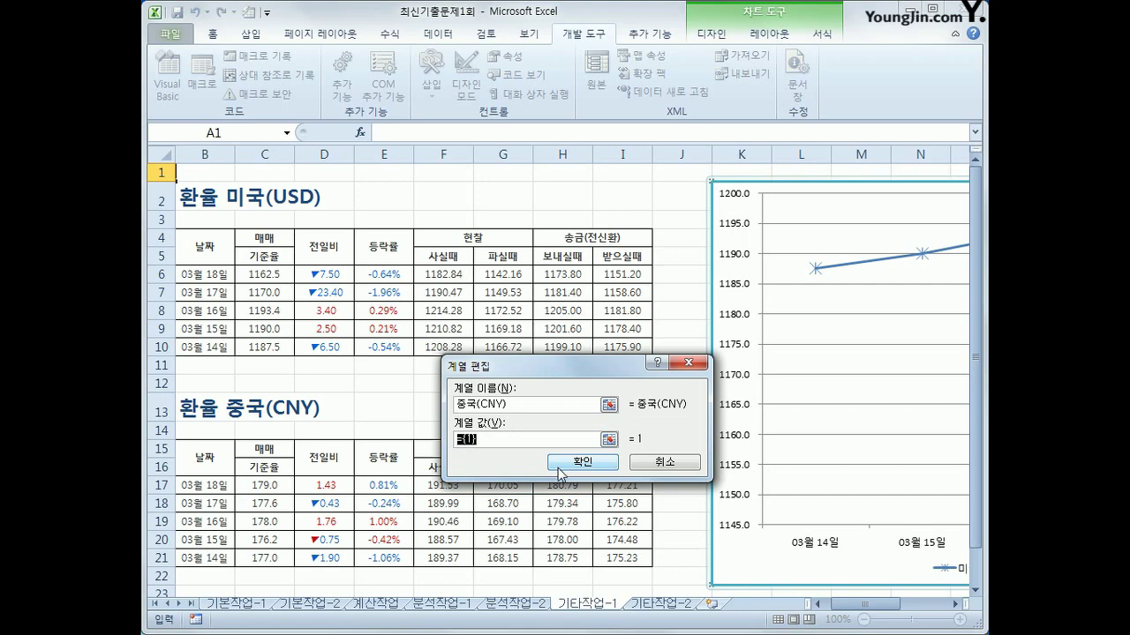
pyautogui.press('End')
pyautogui.write('+')
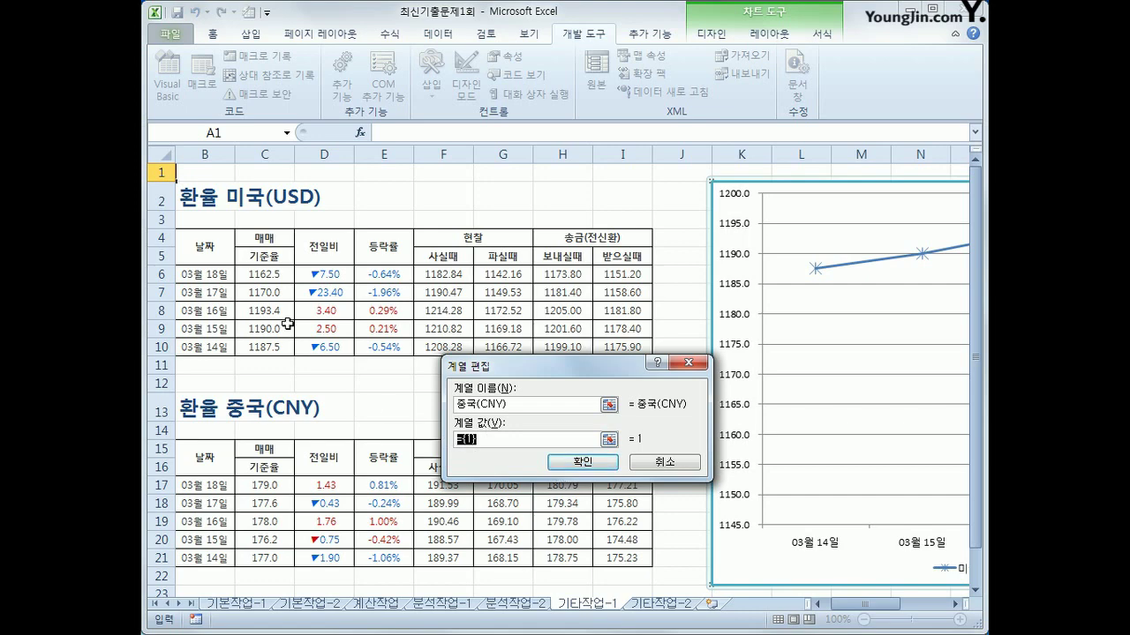
pyautogui.click(268, 486)
pyautogui.moveTo(268, 485); pyautogui.dragTo(279, 558)
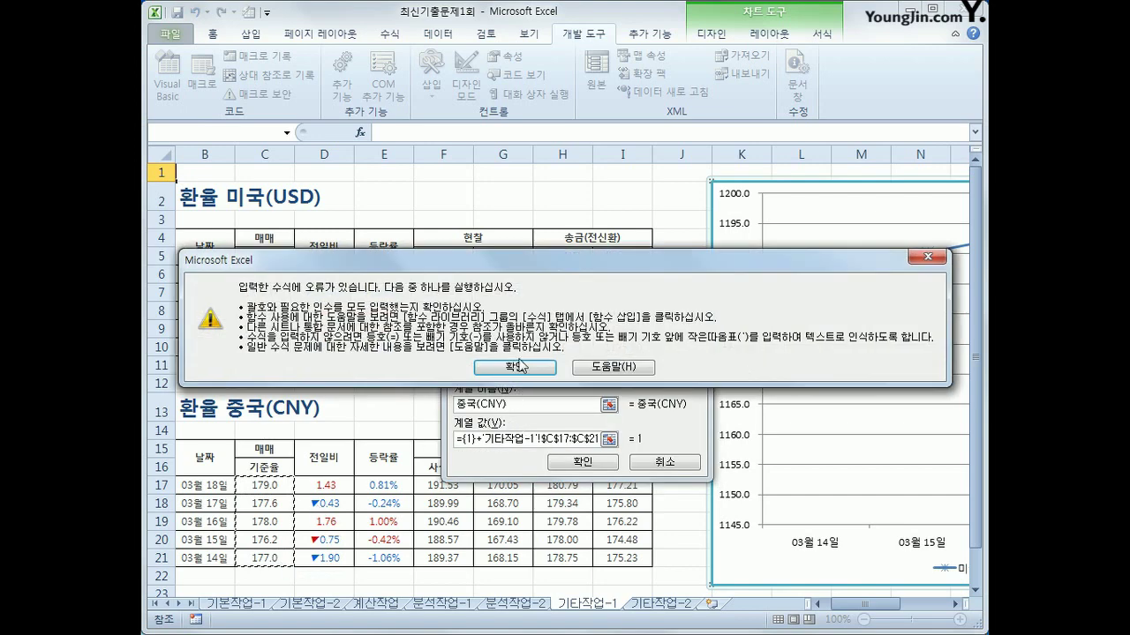
pyautogui.click(514, 366)
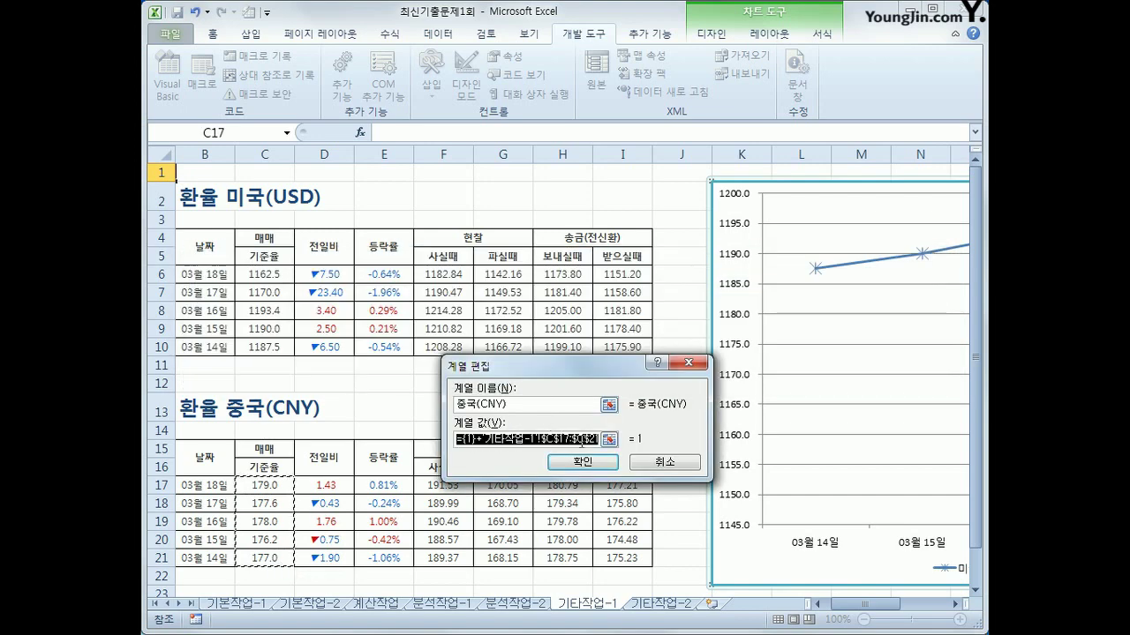
pyautogui.press('BackSpace')
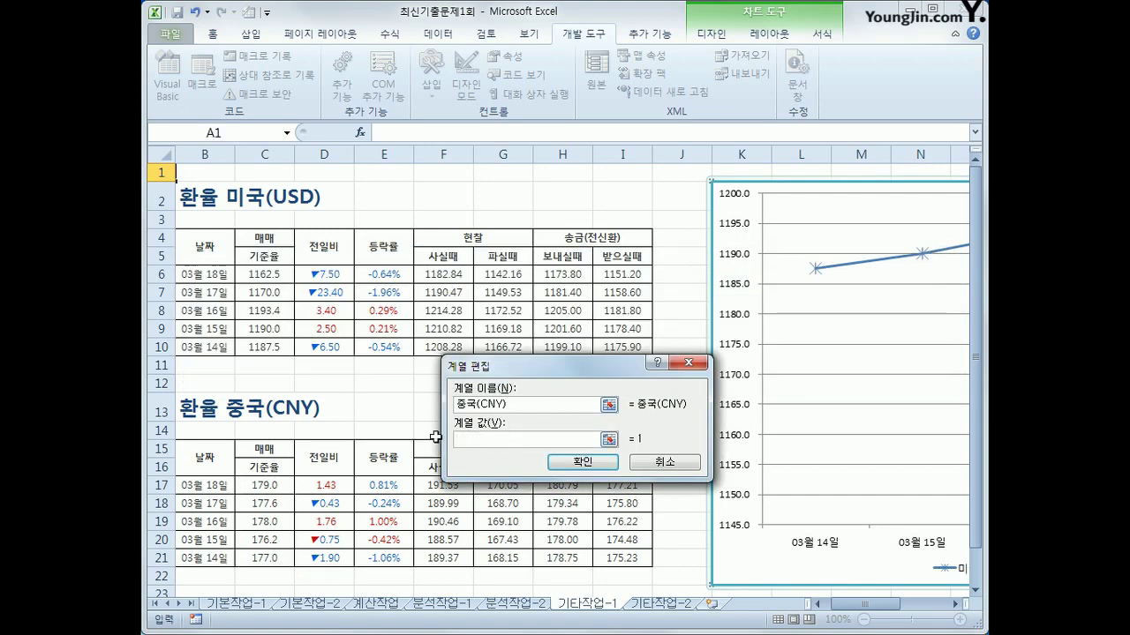
pyautogui.moveTo(283, 487); pyautogui.dragTo(282, 555)
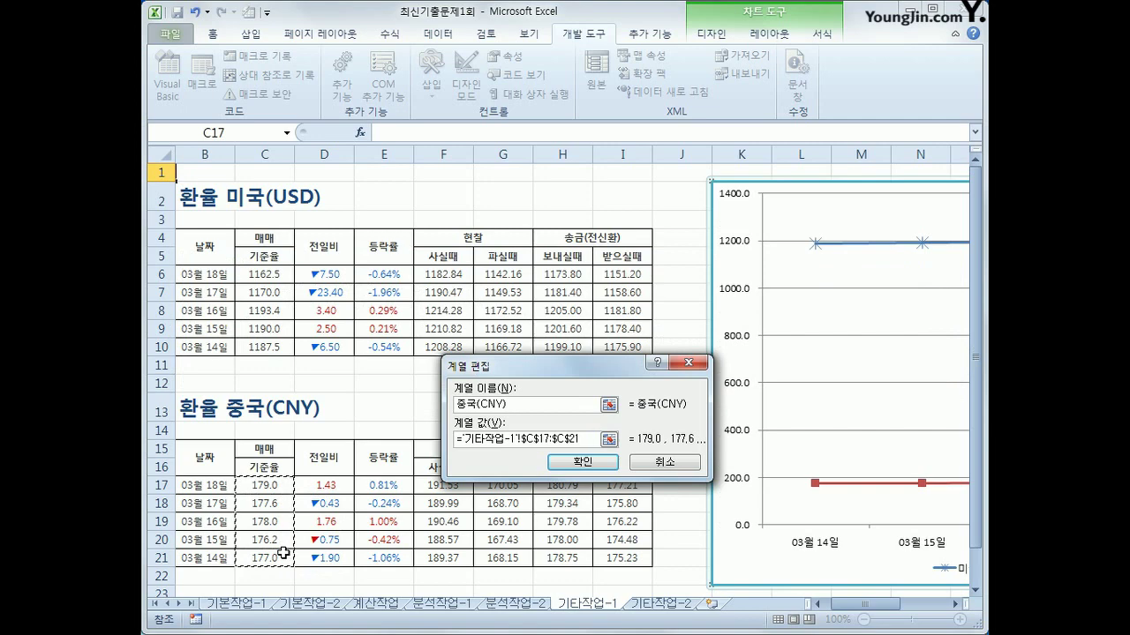
pyautogui.click(582, 462)
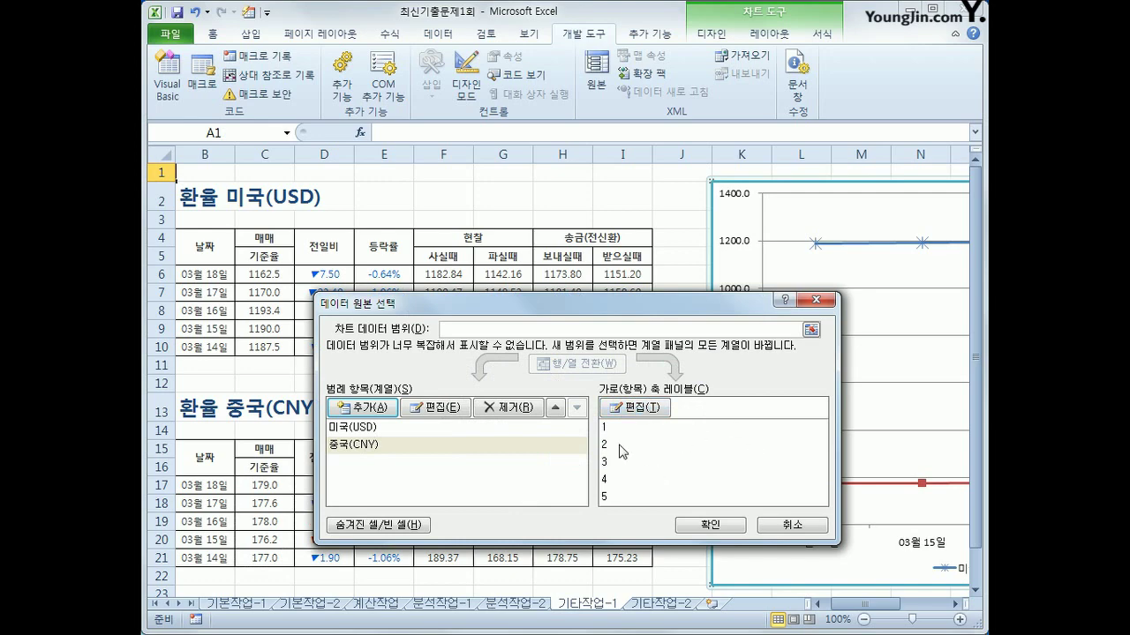
# Use the dates in B17:B21 as the category axis labels
pyautogui.click(623, 408)
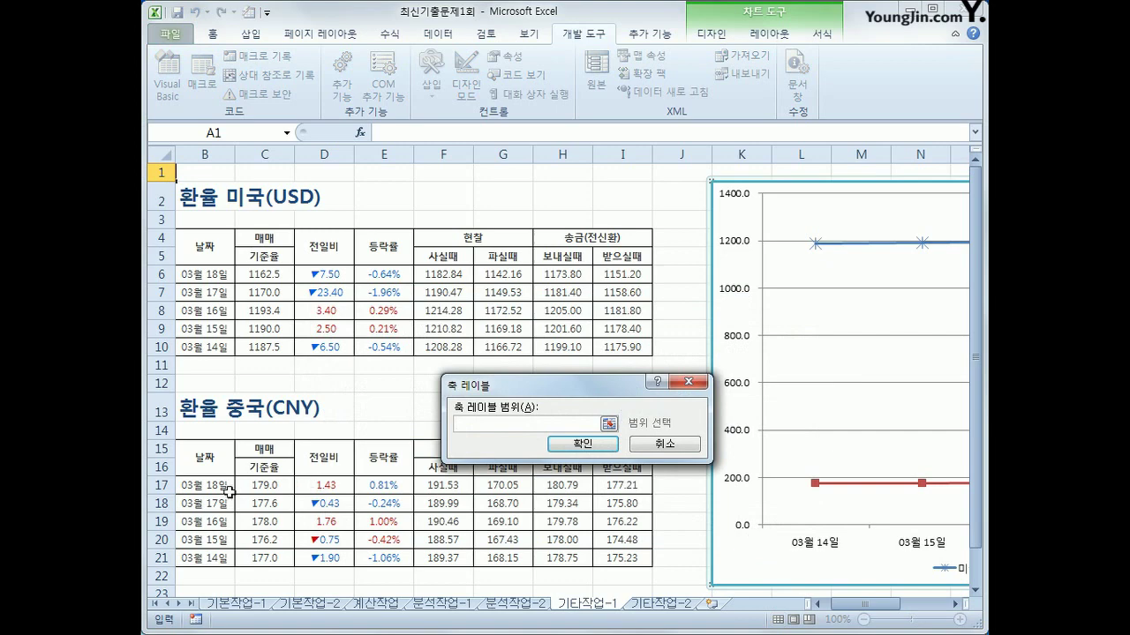
pyautogui.moveTo(205, 486); pyautogui.dragTo(209, 553)
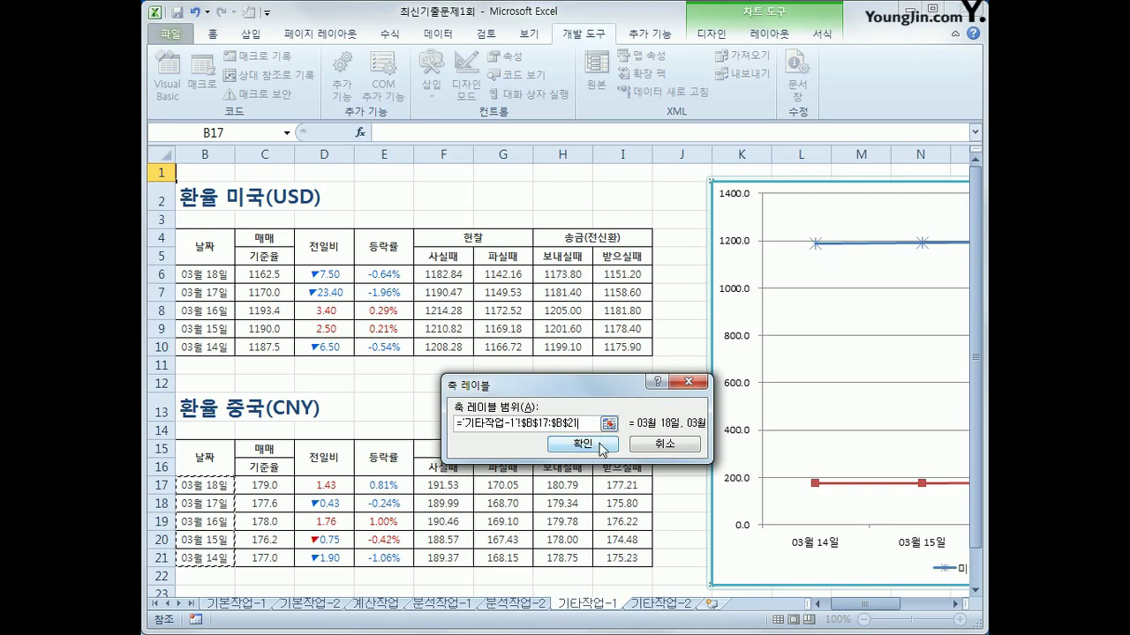
pyautogui.click(603, 447)
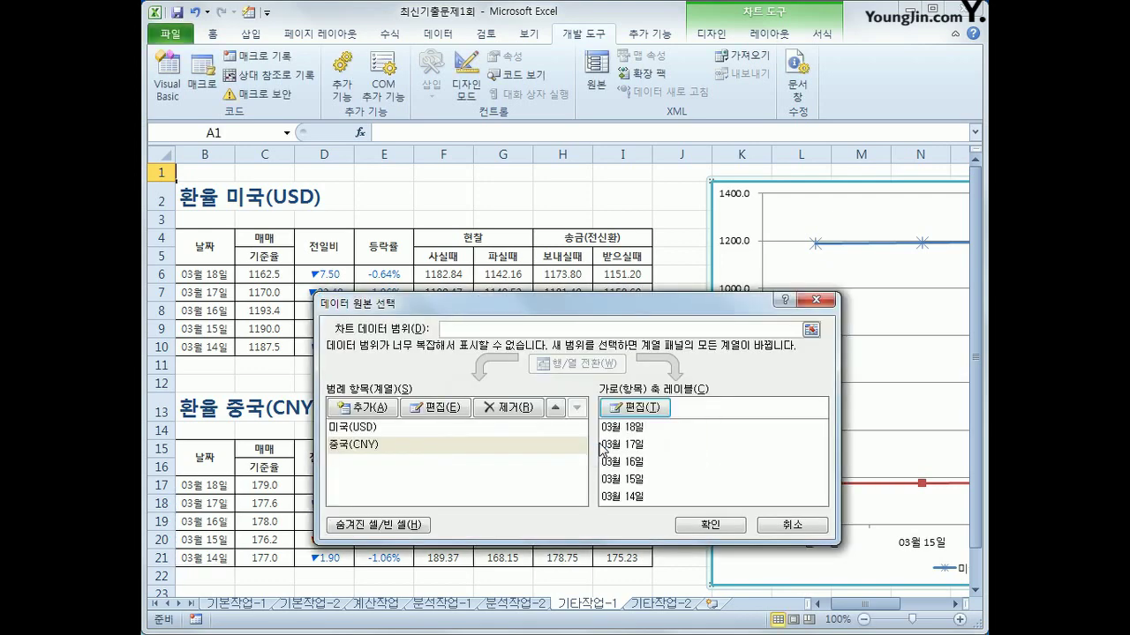
pyautogui.click(695, 526)
# Move the 중국(CNY) series onto a secondary vertical axis
pyautogui.moveTo(817, 606); pyautogui.dragTo(893, 611)
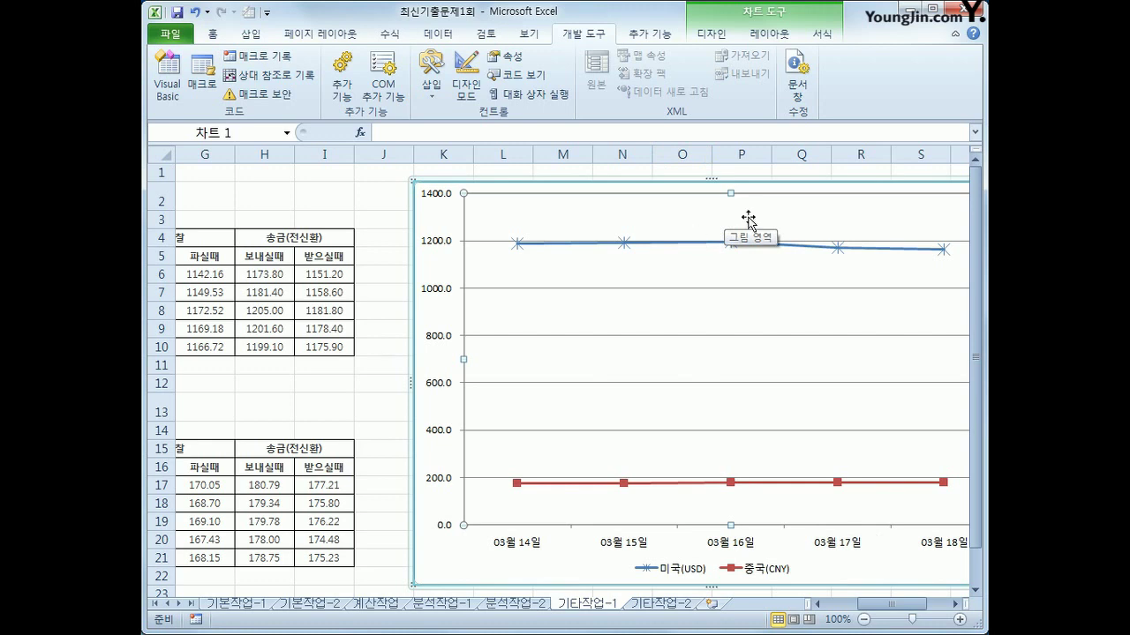
pyautogui.click(769, 35)
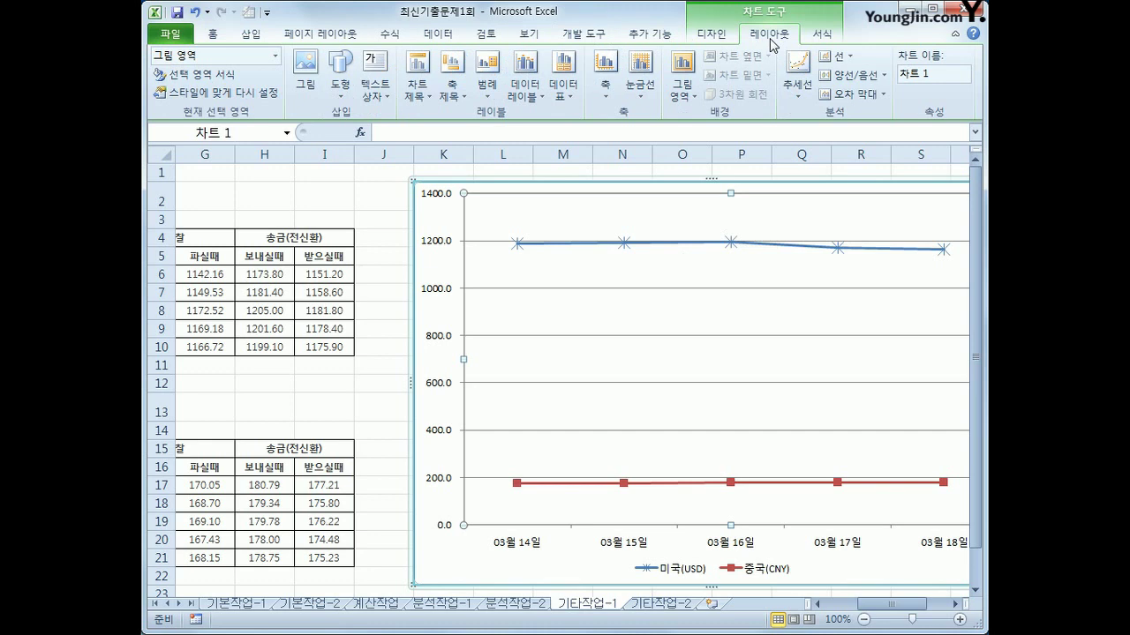
pyautogui.click(623, 483)
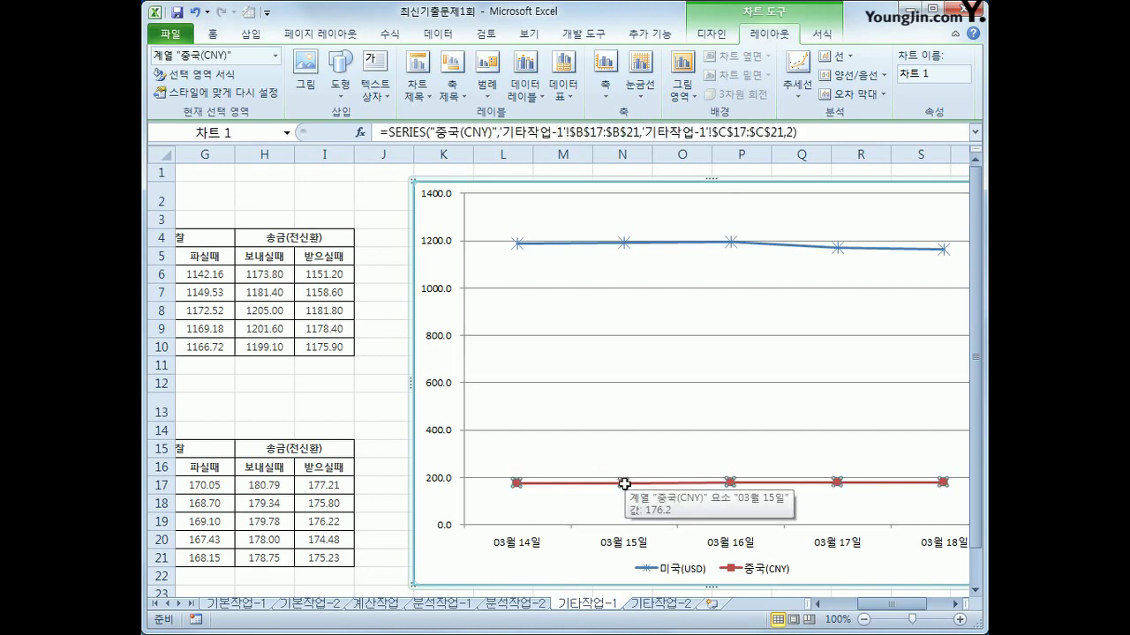
pyautogui.rightClick(624, 483)
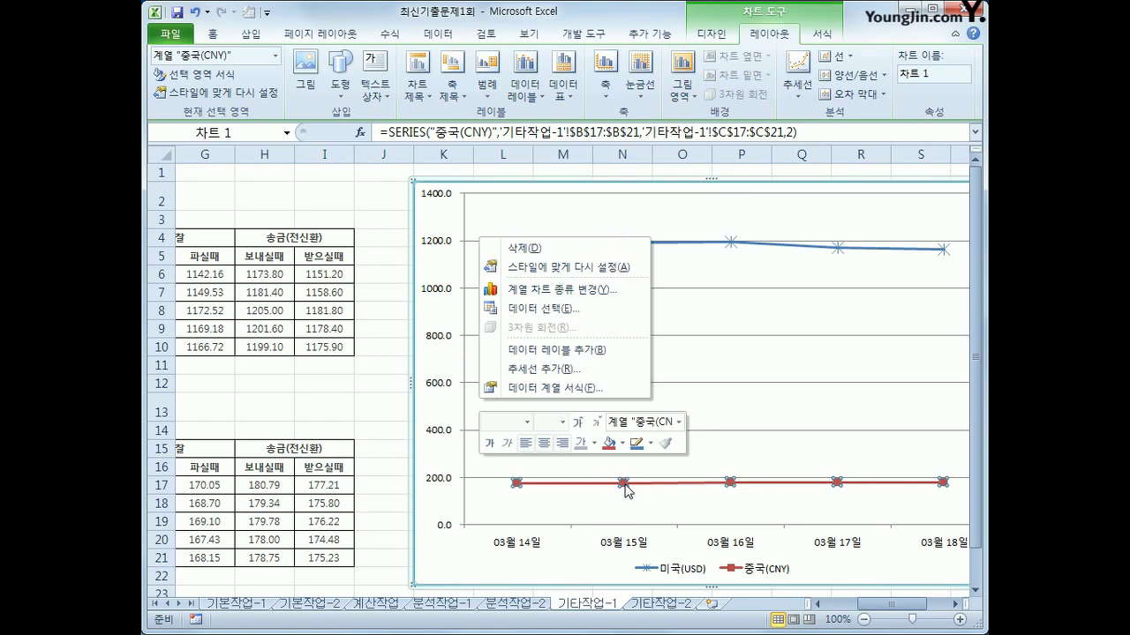
pyautogui.click(551, 388)
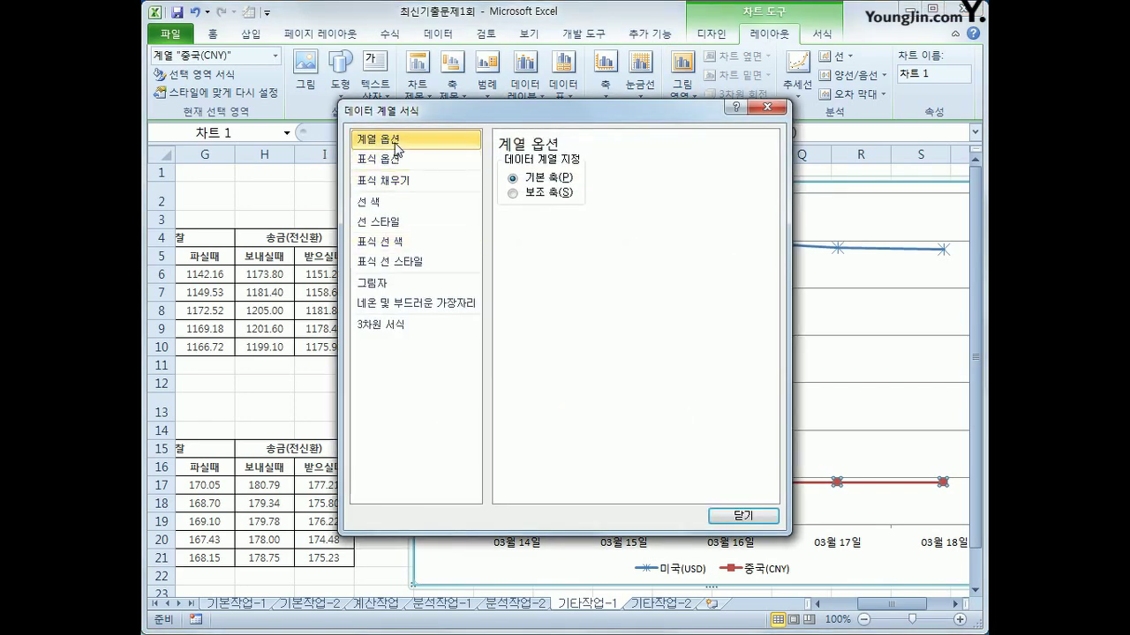
pyautogui.click(523, 195)
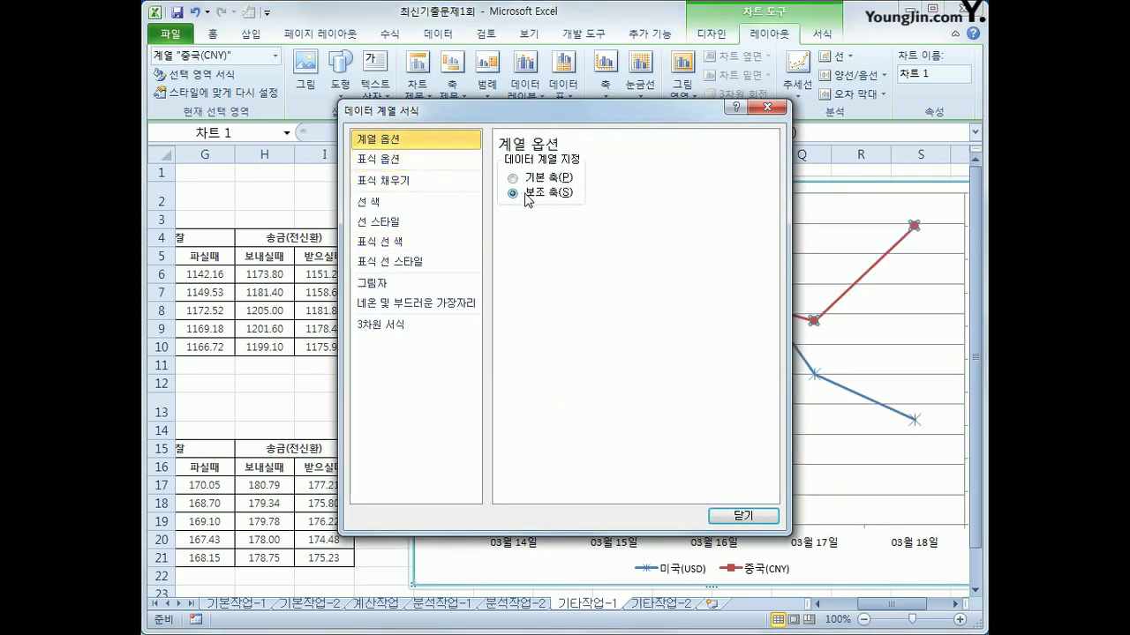
pyautogui.click(726, 520)
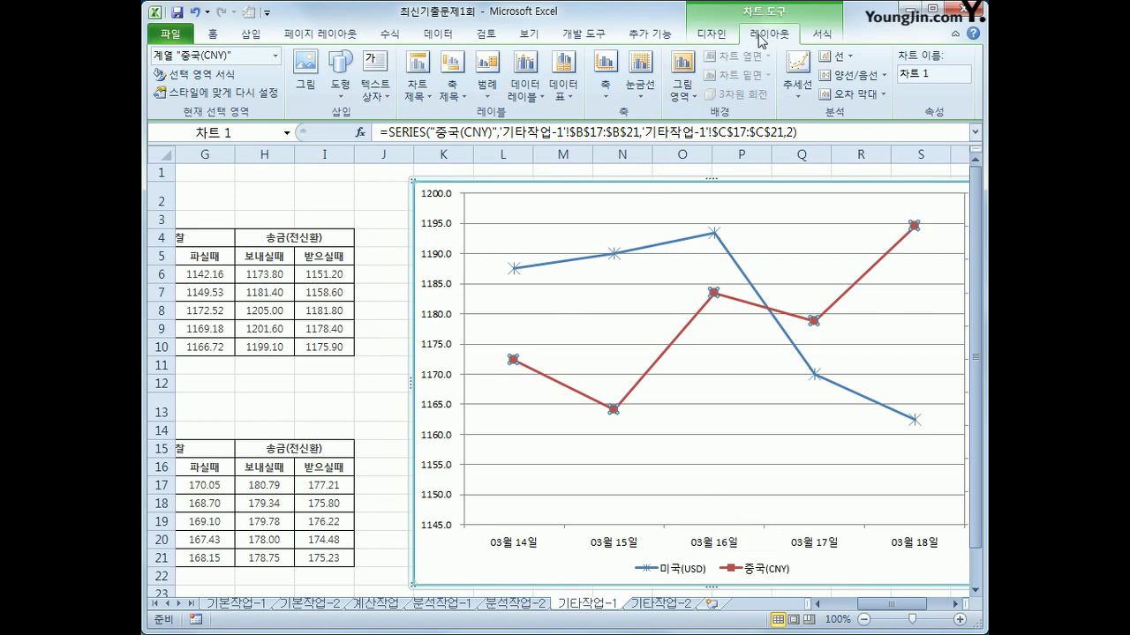
# Add a vertical primary axis title linked to cell B2, reading 환율 미국(USD)
pyautogui.click(449, 99)
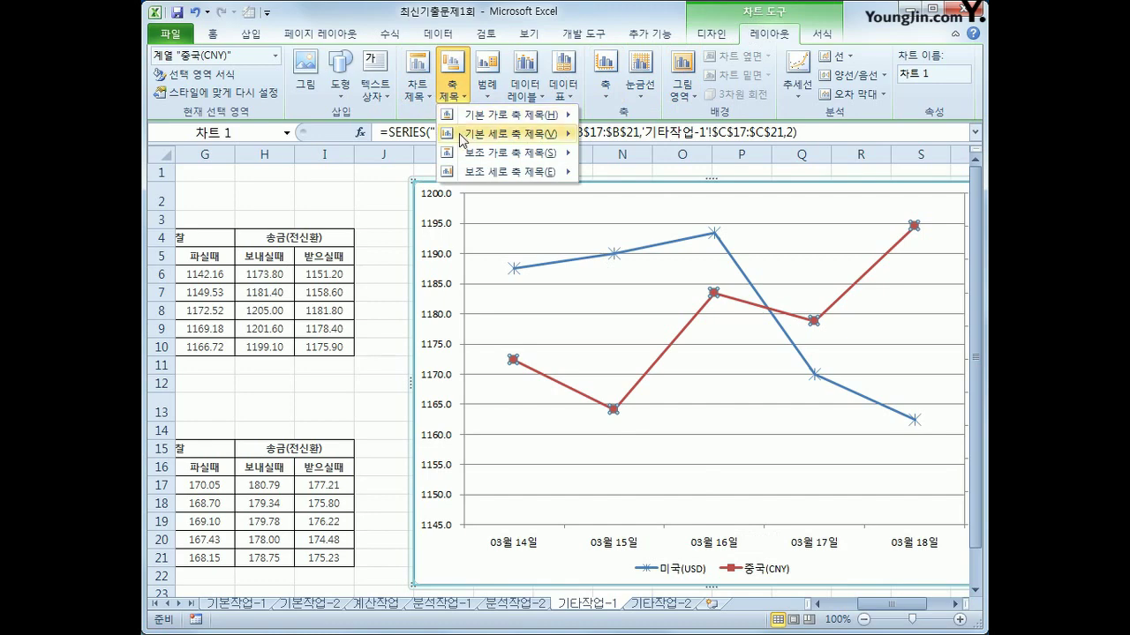
pyautogui.moveTo(463, 137)
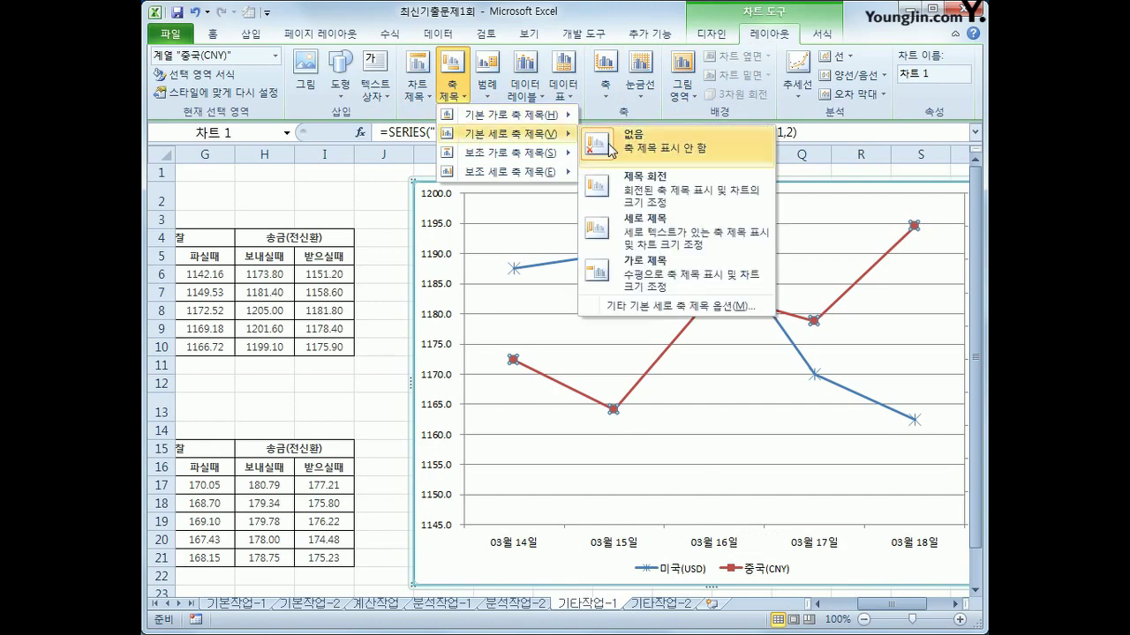
pyautogui.click(622, 226)
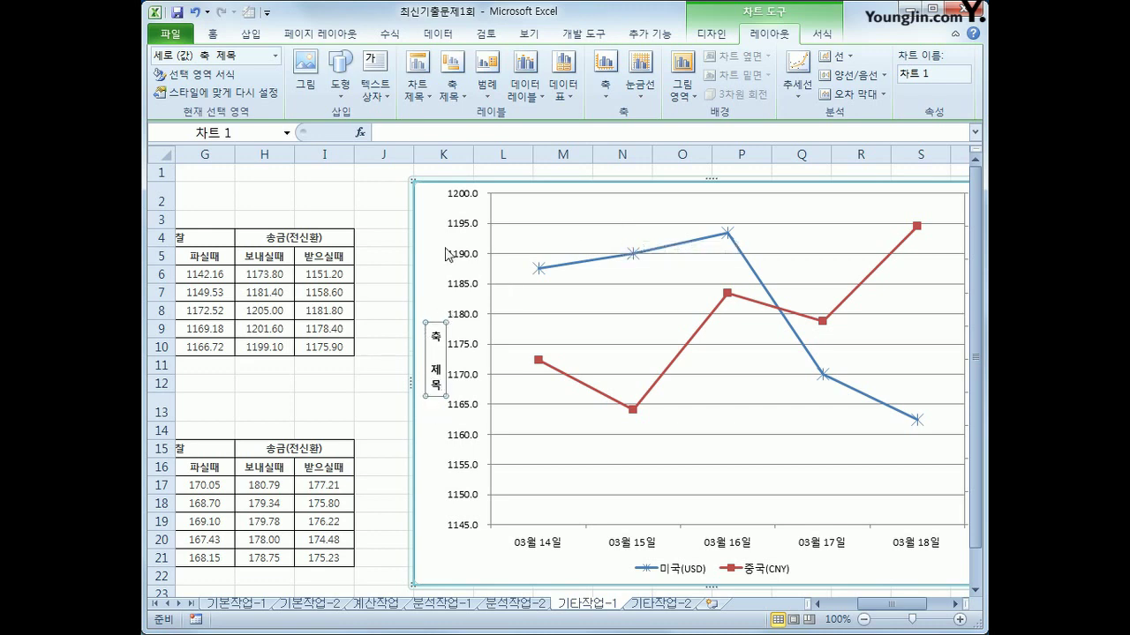
pyautogui.click(437, 134)
pyautogui.write('=')
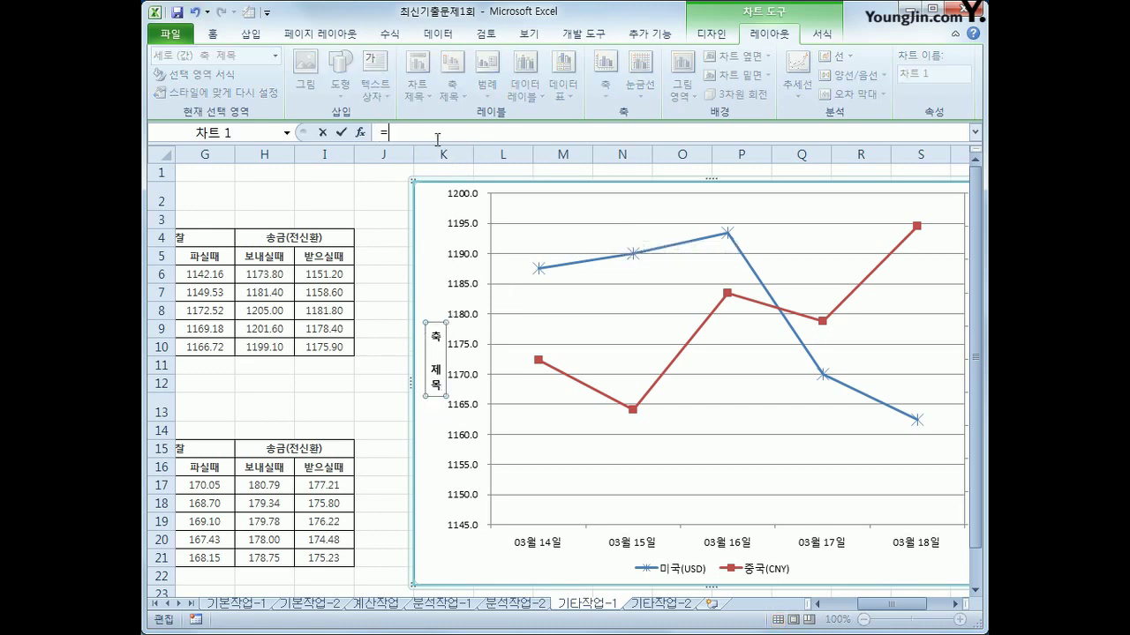
pyautogui.click(845, 604)
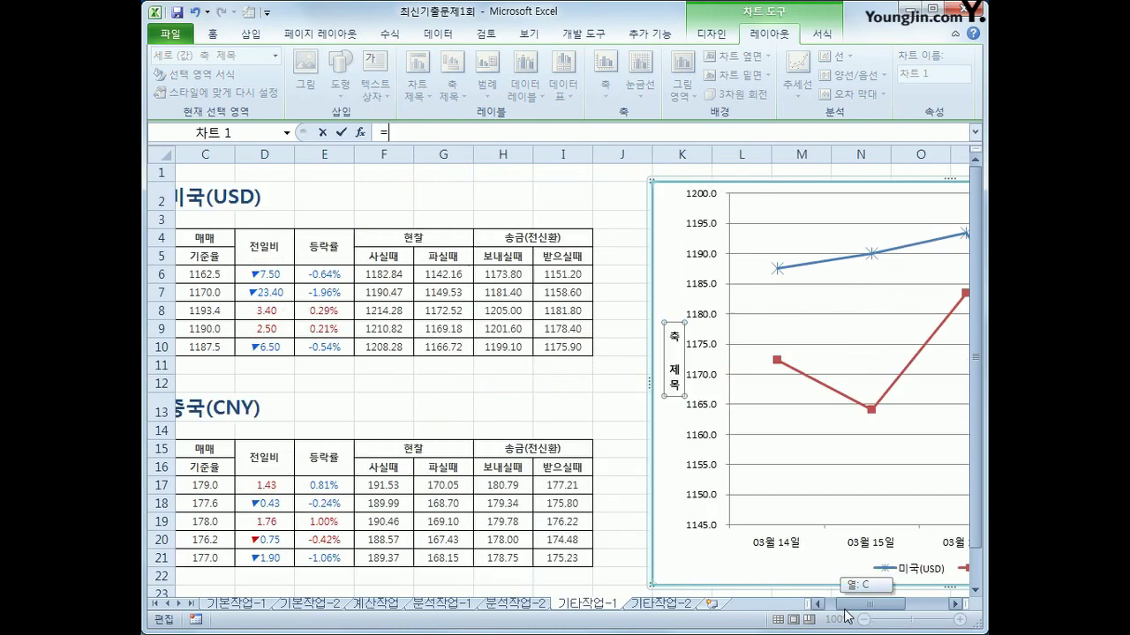
pyautogui.click(263, 192)
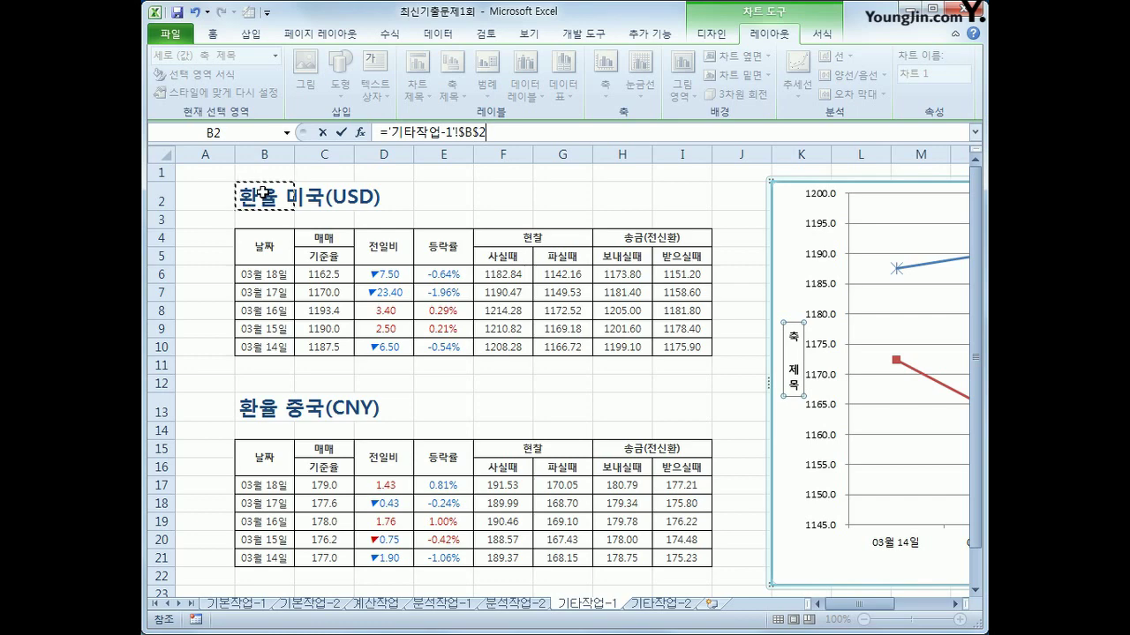
pyautogui.press('Return')
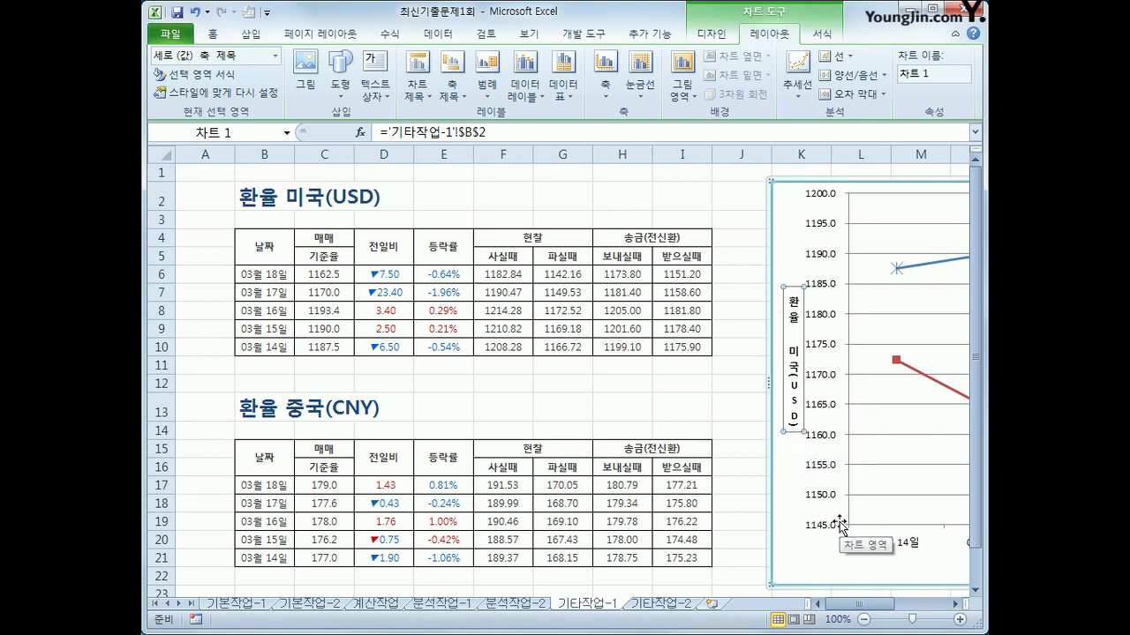
# Fix the primary value axis at minimum 1150, maximum 1250, major unit 10
pyautogui.click(829, 381)
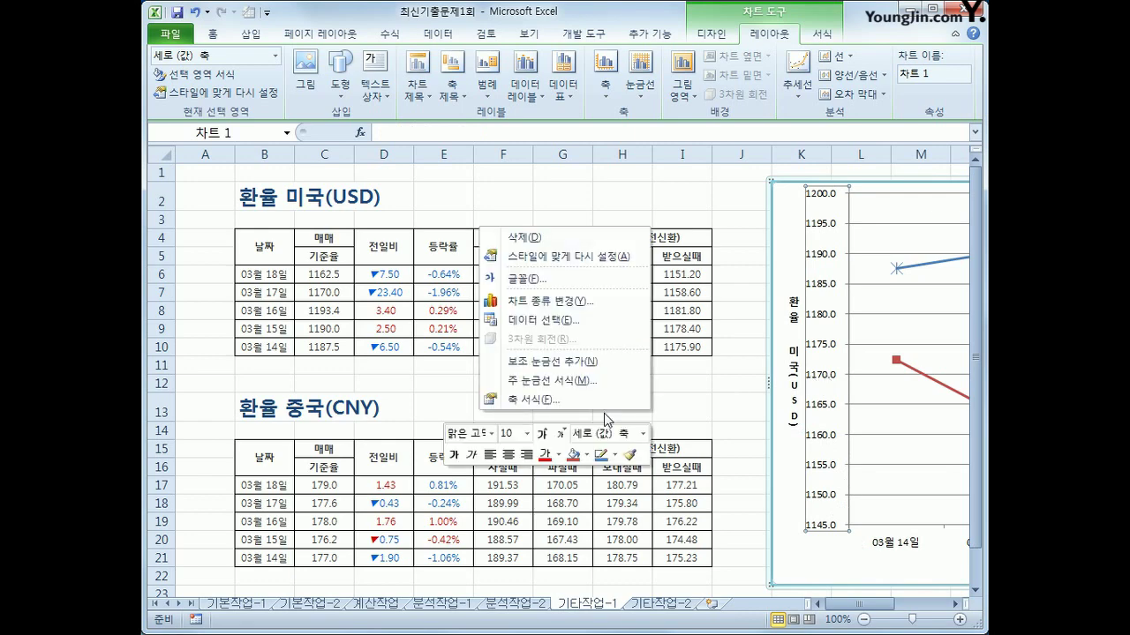
pyautogui.click(587, 400)
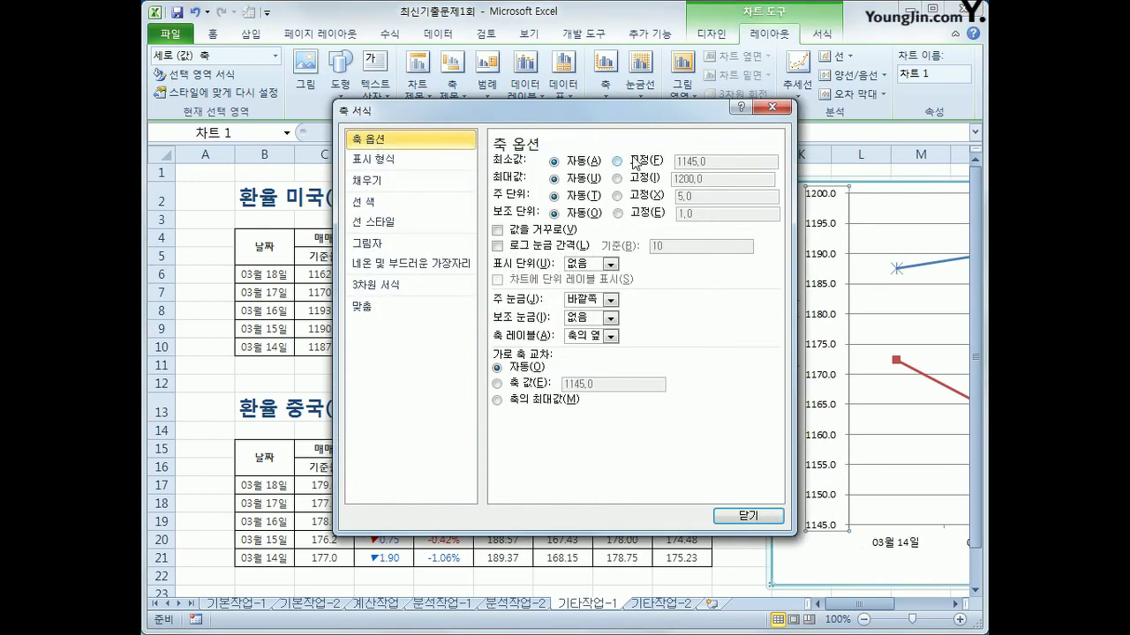
pyautogui.click(637, 162)
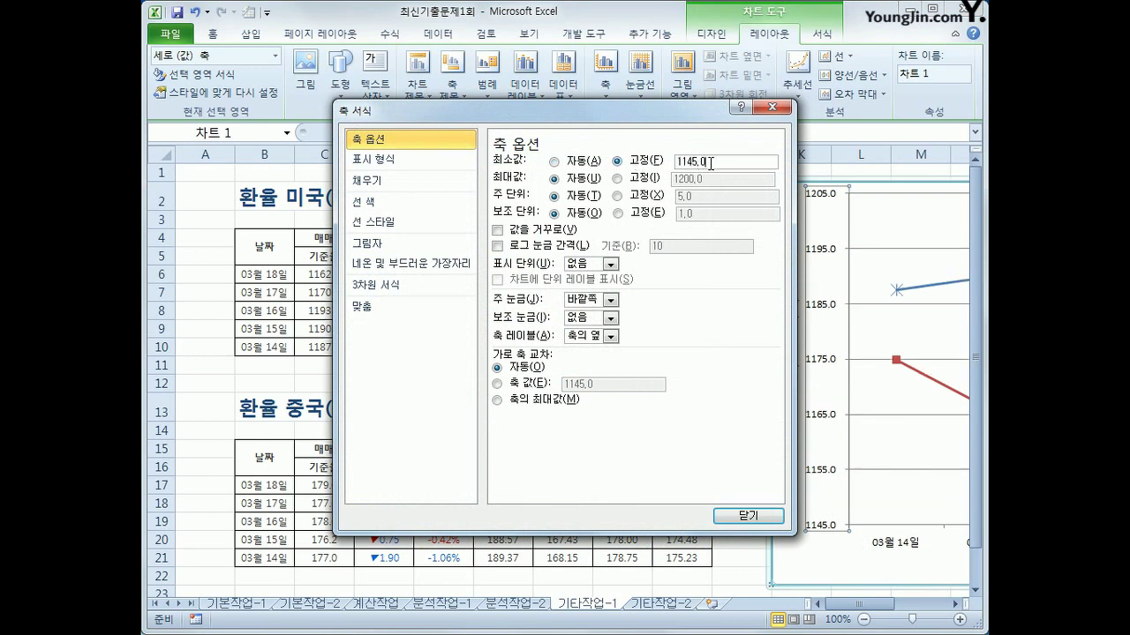
pyautogui.moveTo(711, 163); pyautogui.dragTo(650, 157)
pyautogui.write('1150')
pyautogui.click(647, 181)
pyautogui.moveTo(704, 180); pyautogui.dragTo(579, 159)
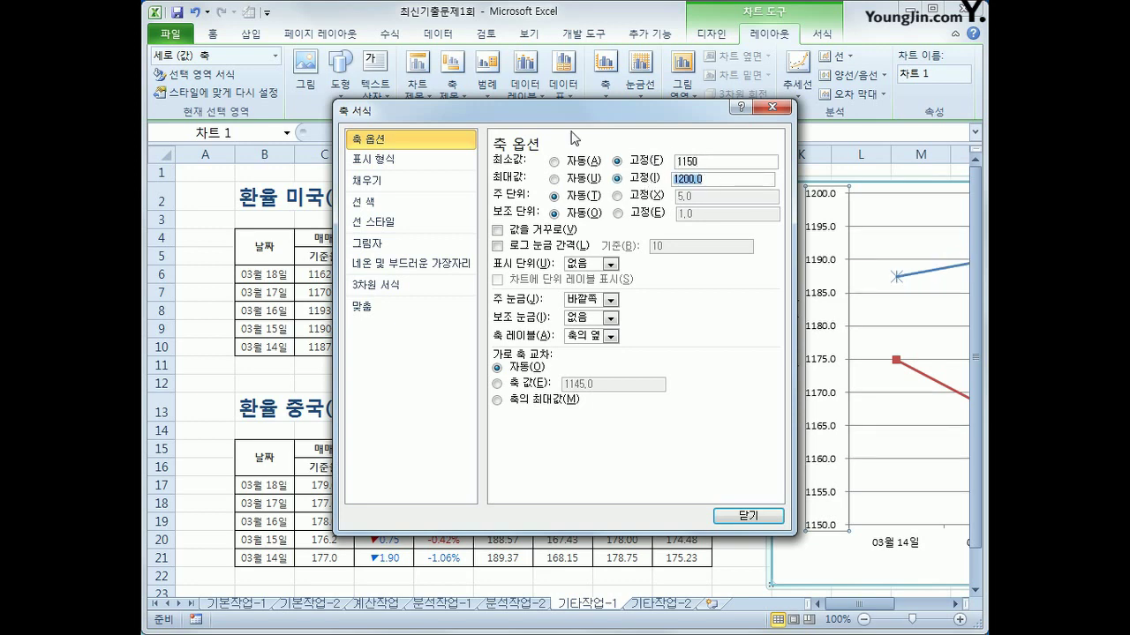
pyautogui.write('1250')
pyautogui.click(617, 196)
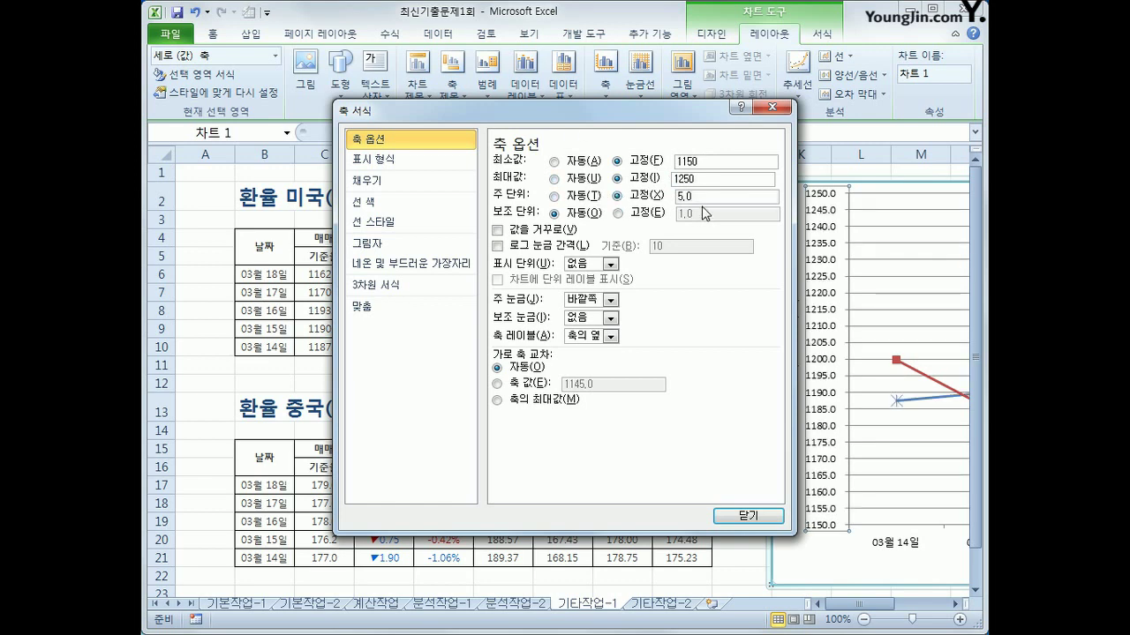
pyautogui.press('Tab')
pyautogui.write('10')
pyautogui.click(743, 515)
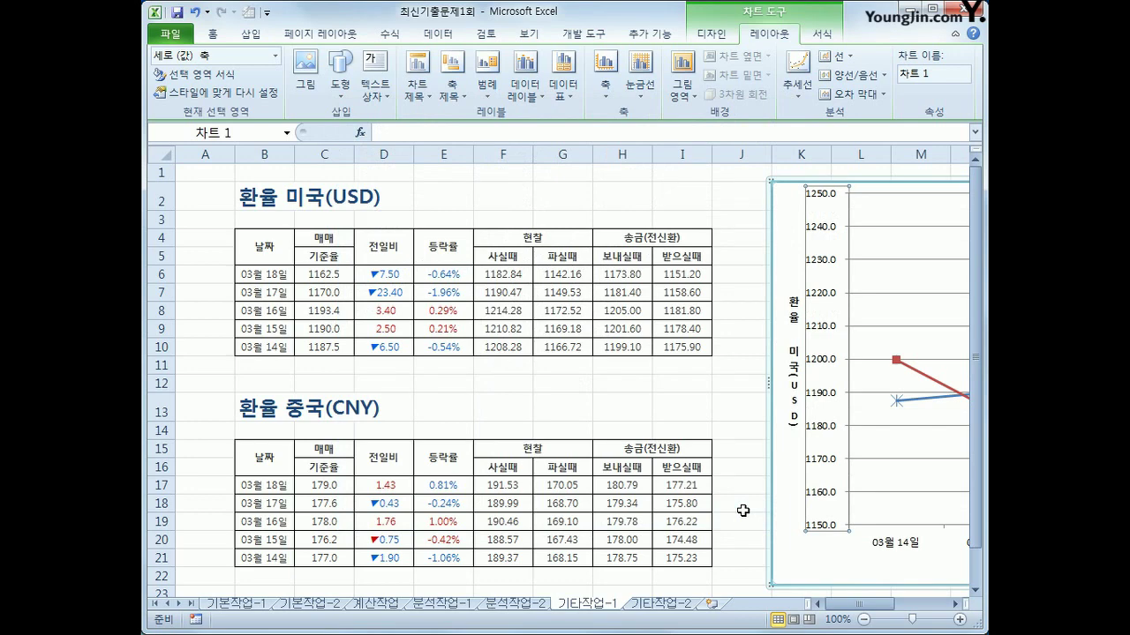
# Show the chart legend at the top
pyautogui.click(487, 72)
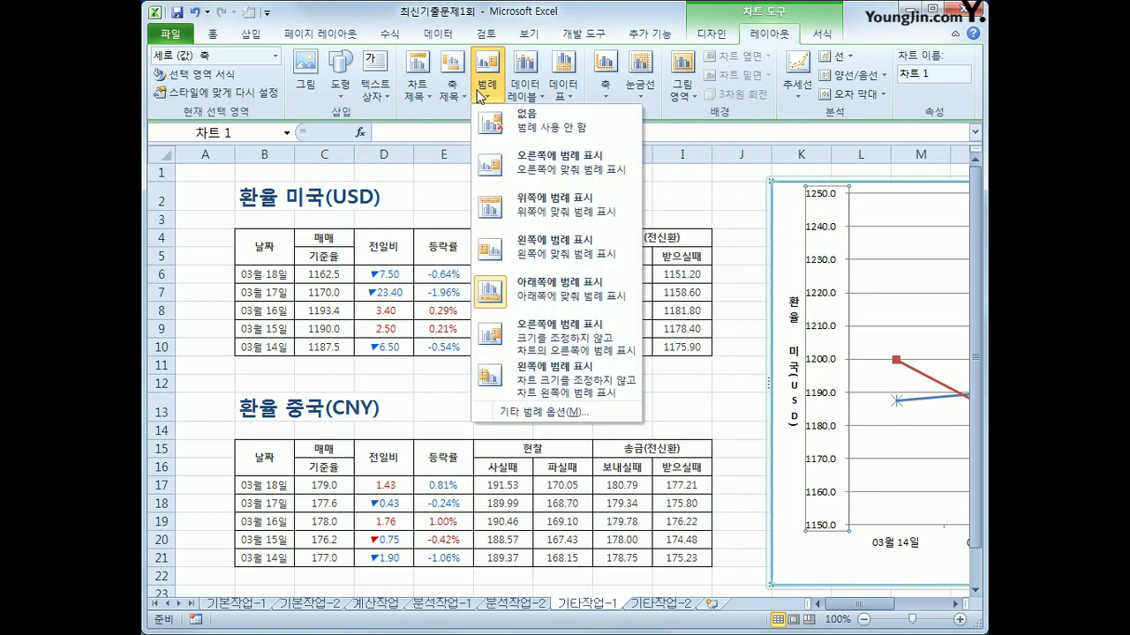
pyautogui.click(556, 207)
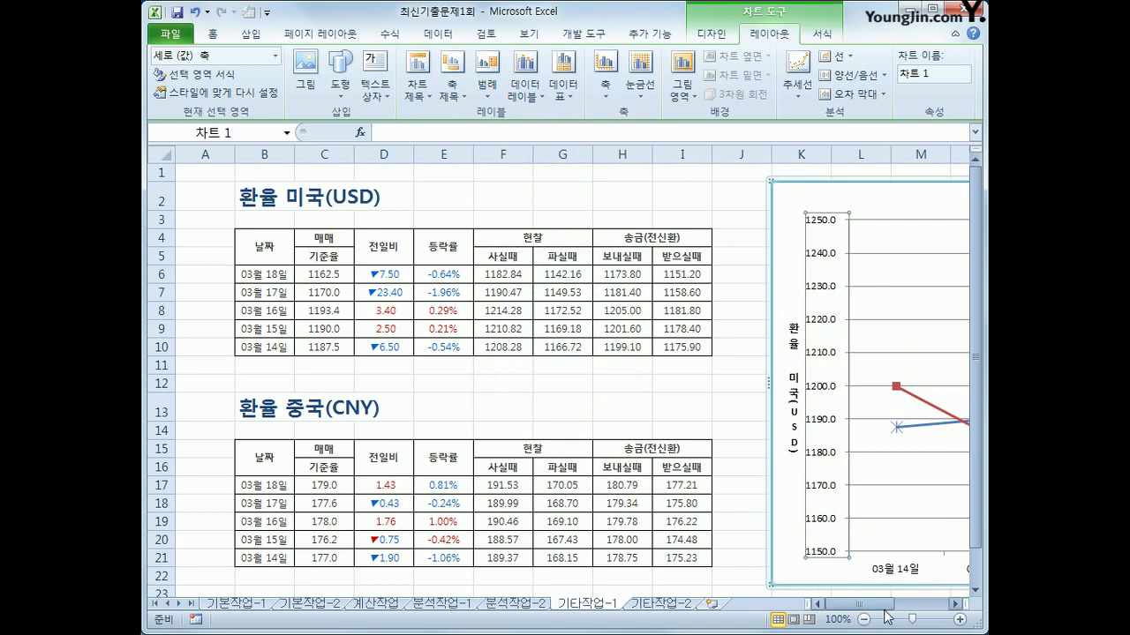
pyautogui.moveTo(818, 605); pyautogui.dragTo(924, 617)
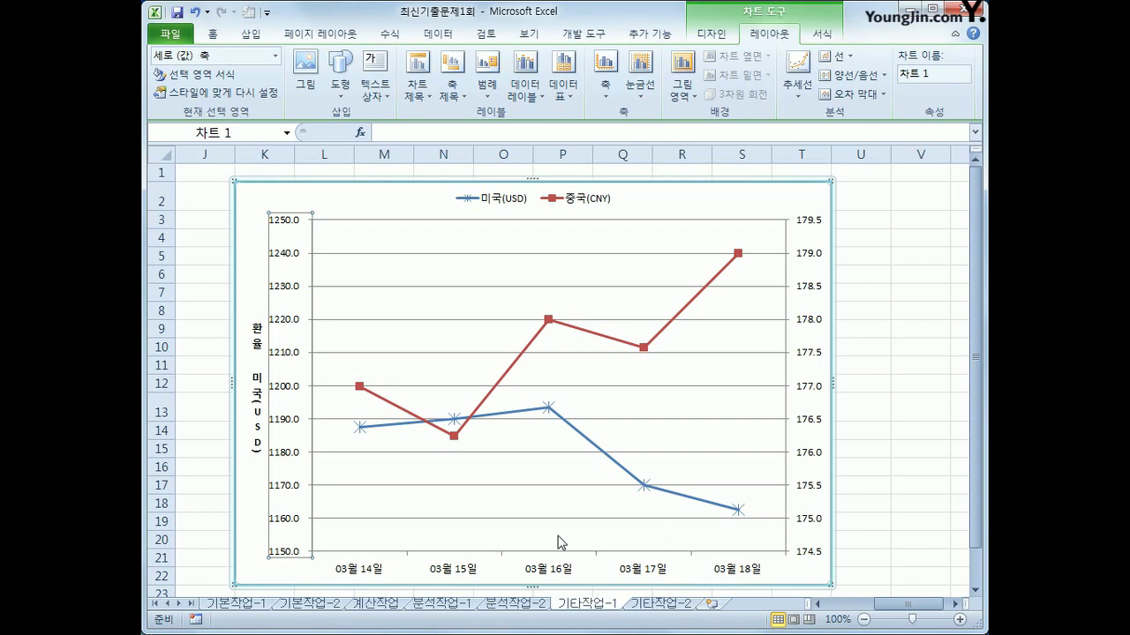
# Give the 미국(USD) series triangle markers and a smoothed line
pyautogui.click(549, 415)
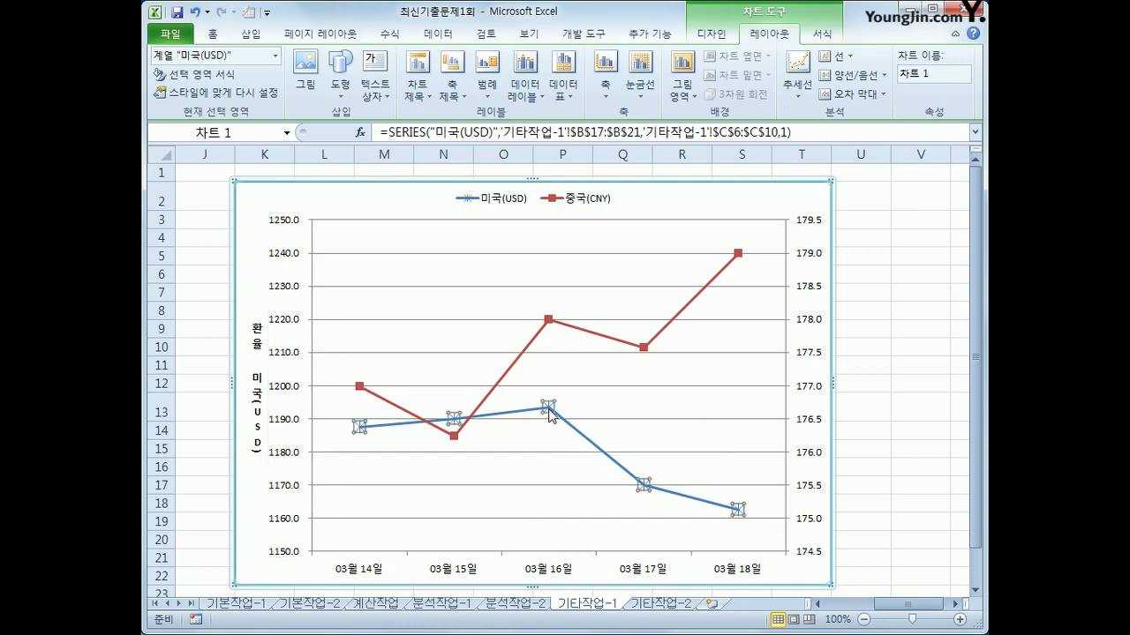
pyautogui.rightClick(550, 415)
pyautogui.click(664, 568)
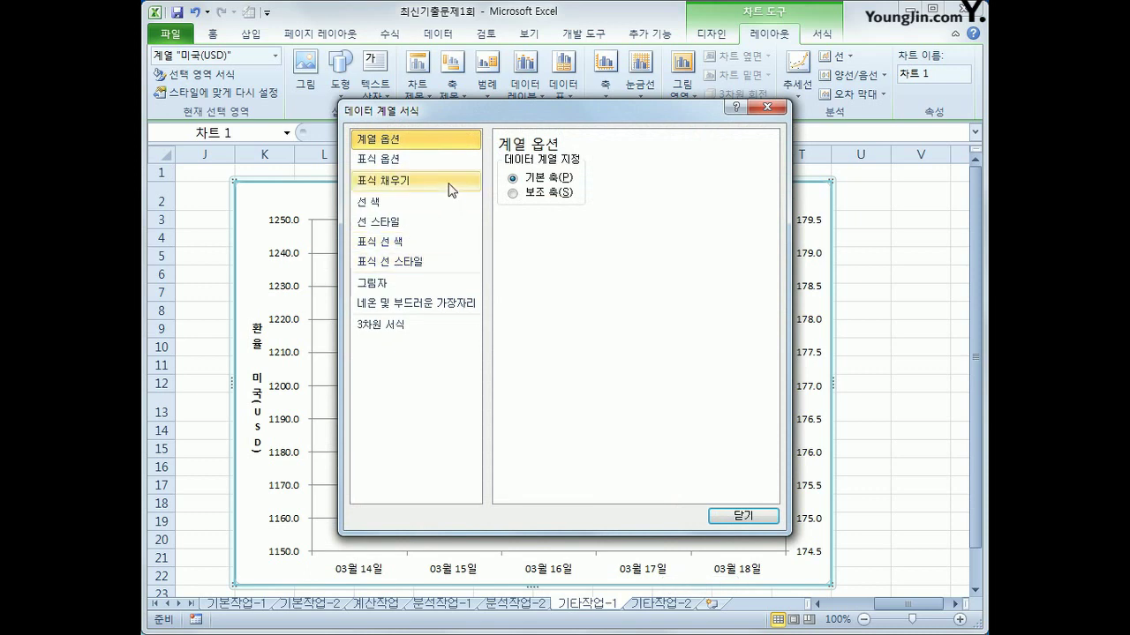
pyautogui.click(450, 189)
pyautogui.click(445, 170)
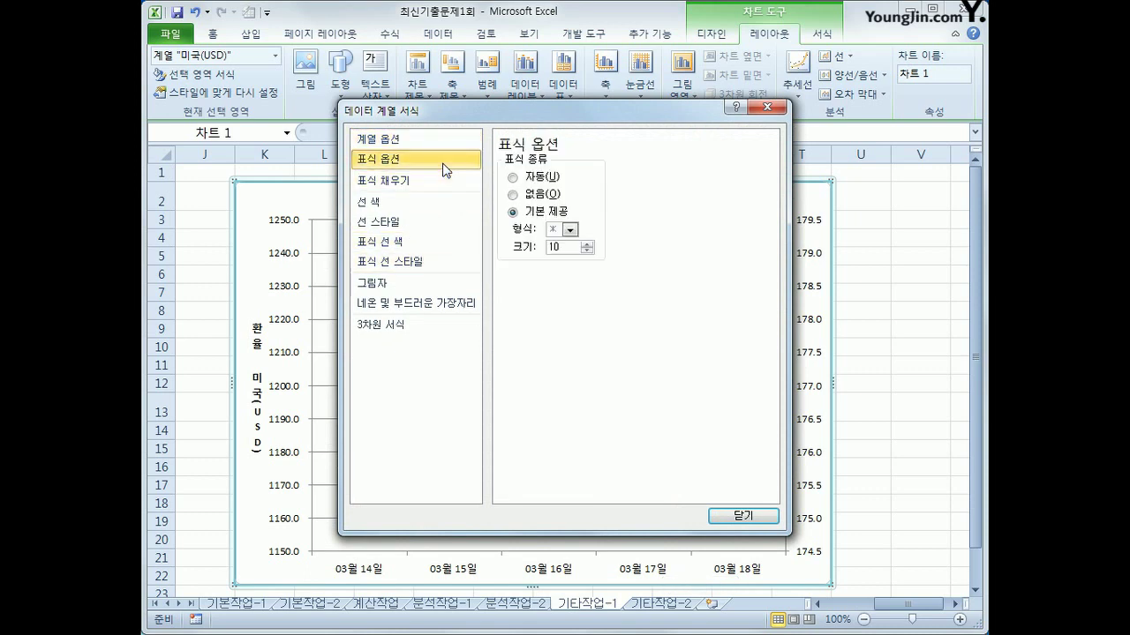
pyautogui.click(570, 229)
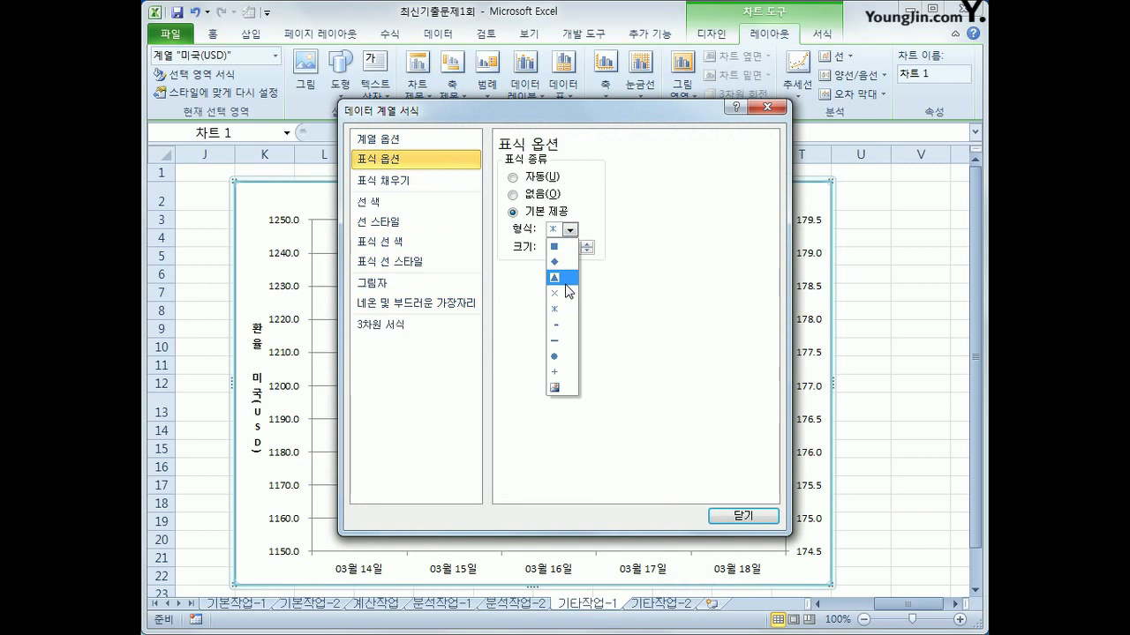
pyautogui.click(566, 281)
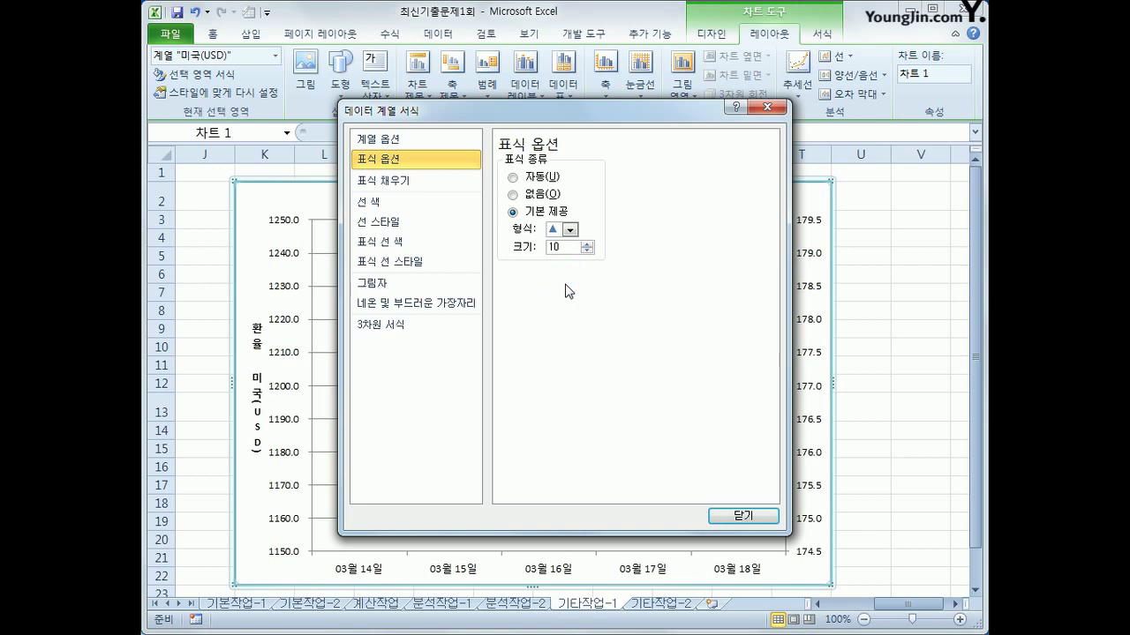
pyautogui.click(407, 218)
pyautogui.click(524, 332)
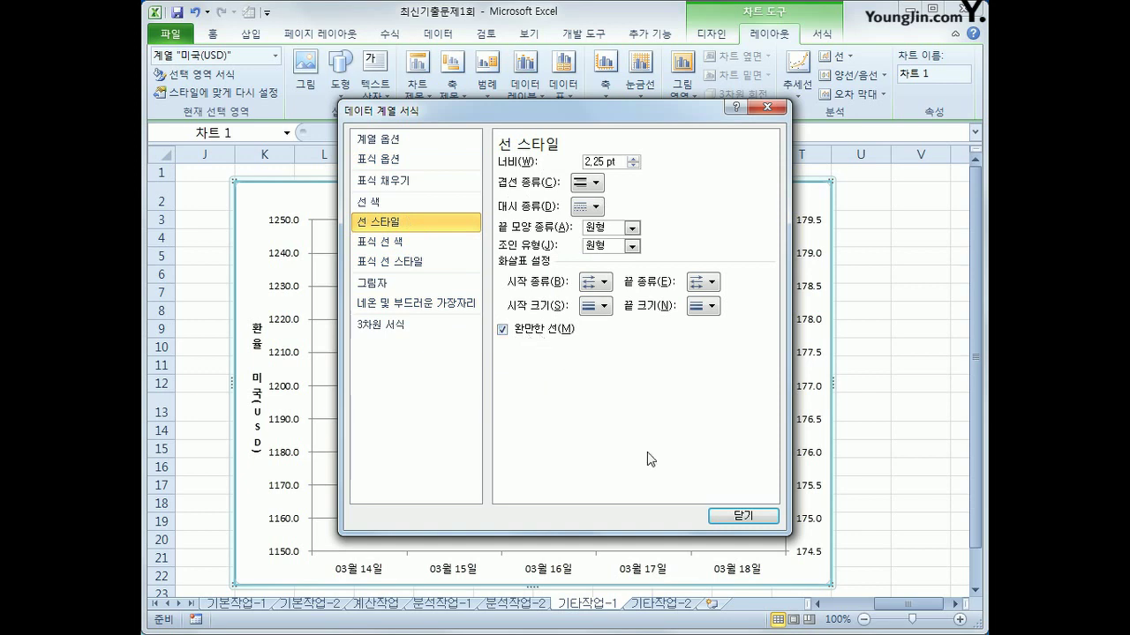
pyautogui.click(740, 516)
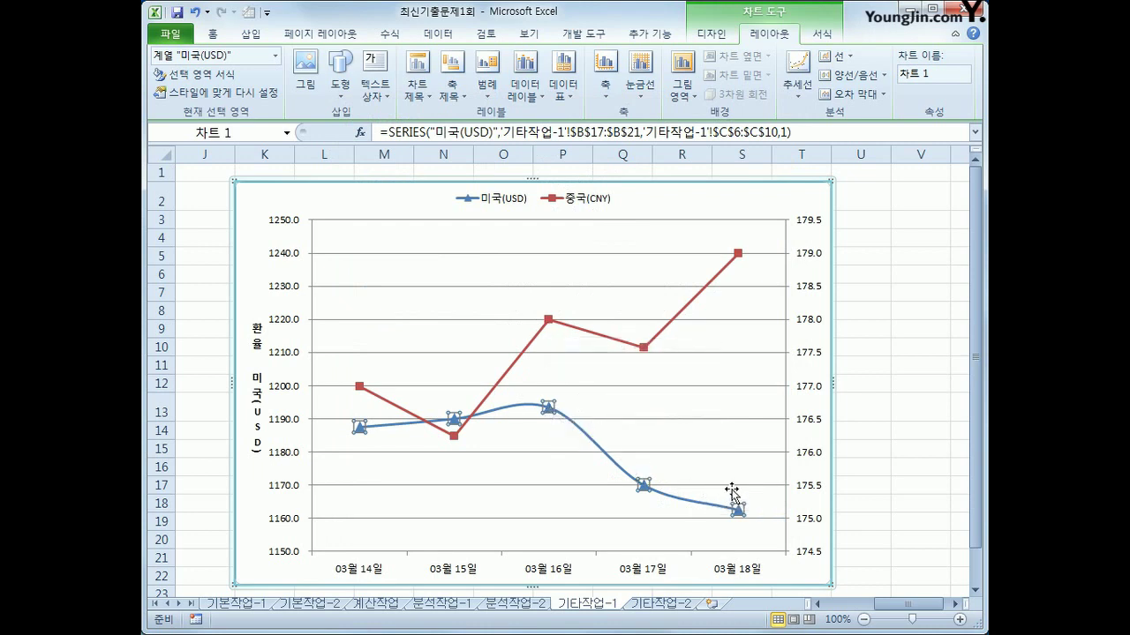
# Label the USD 03월 16일 point with its value 1193.4 placed below it
pyautogui.click(548, 410)
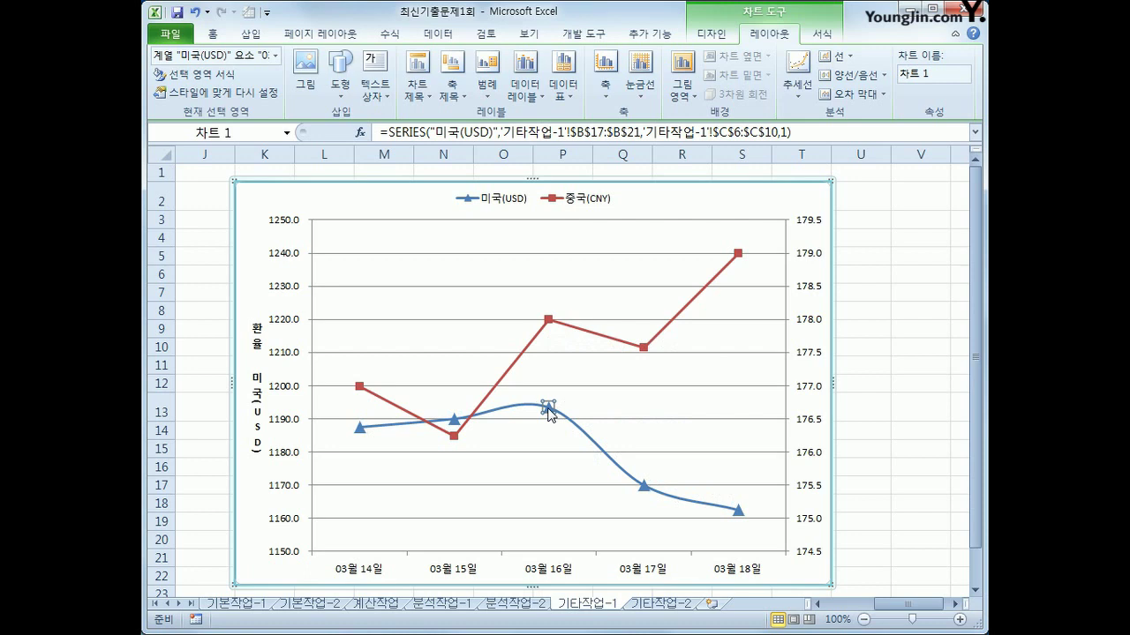
pyautogui.click(525, 84)
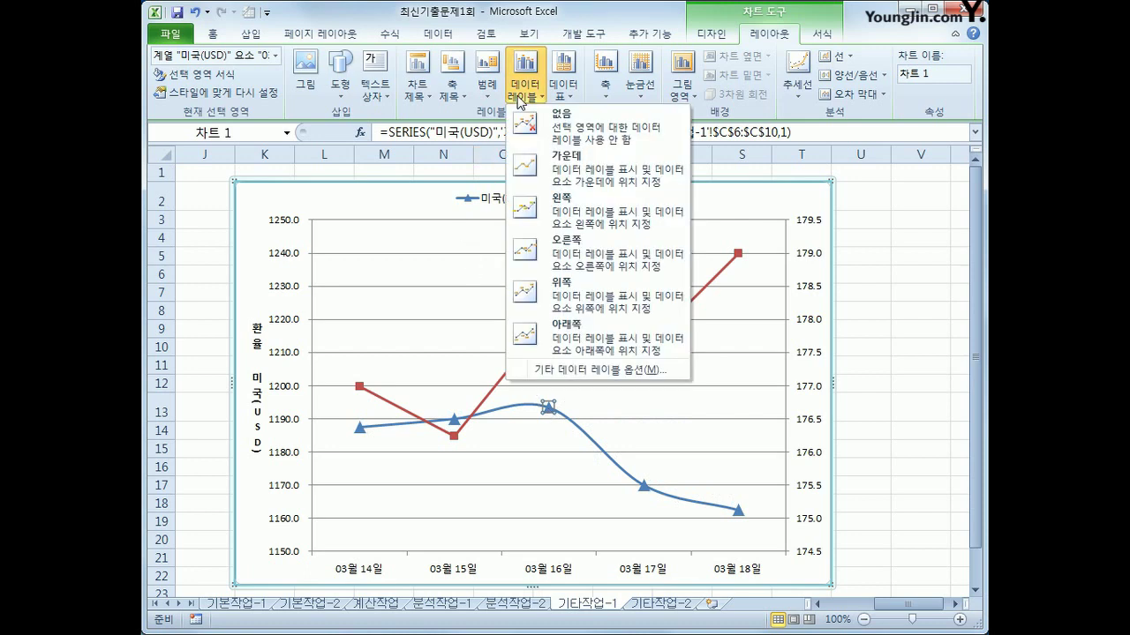
pyautogui.click(571, 353)
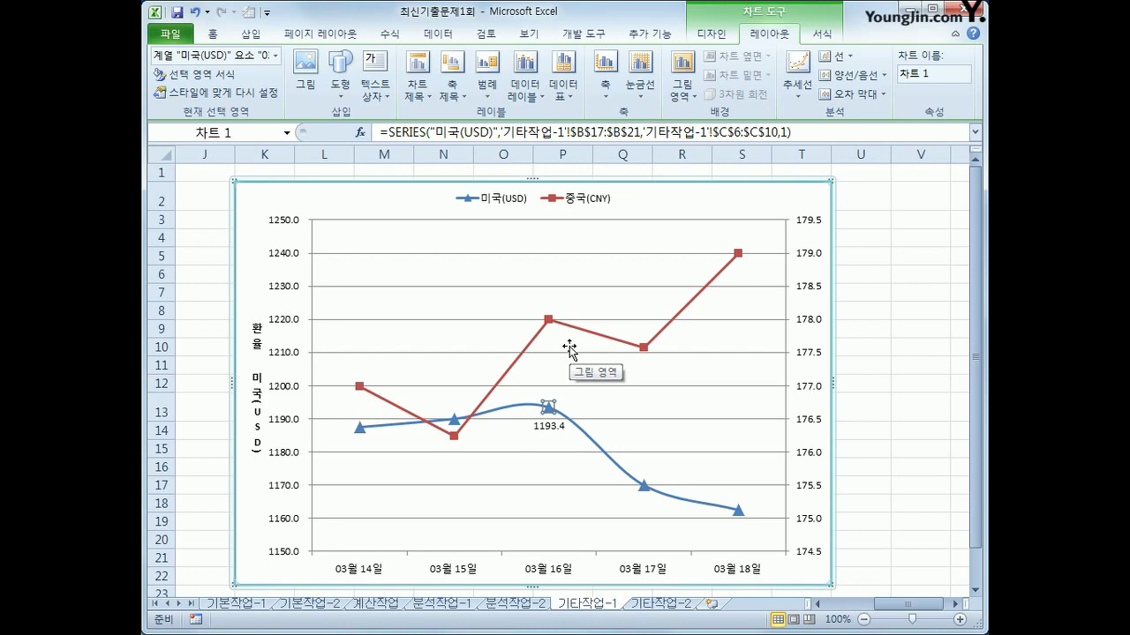
# On sheet 기타작업-2, enter Design Mode and open the 팡팡요금관리 button's Click code
pyautogui.click(661, 605)
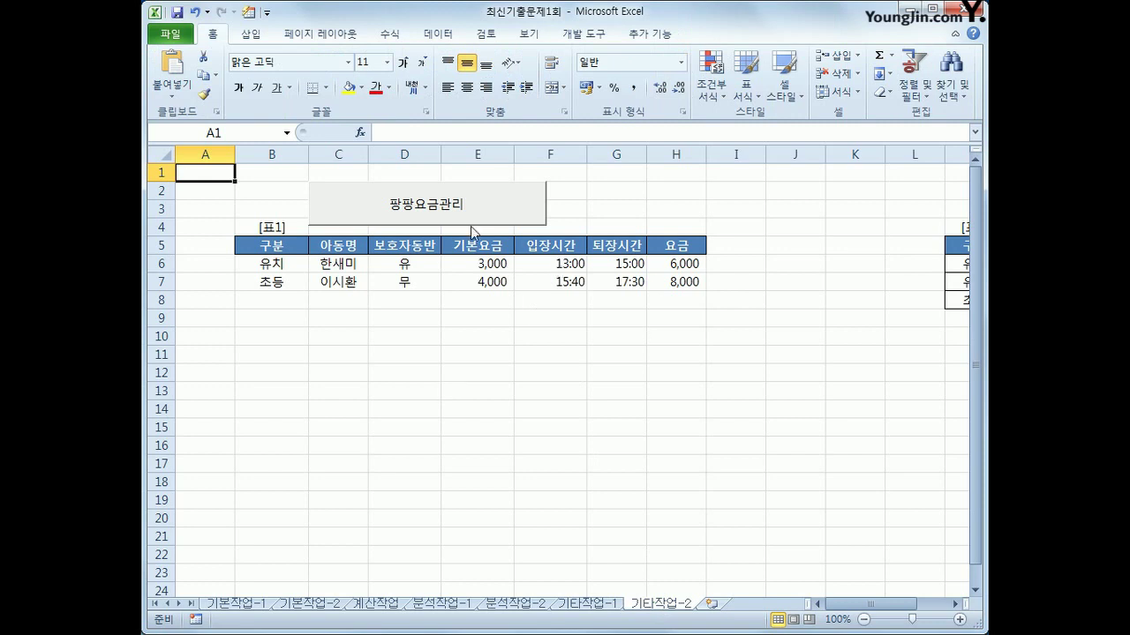
pyautogui.click(585, 35)
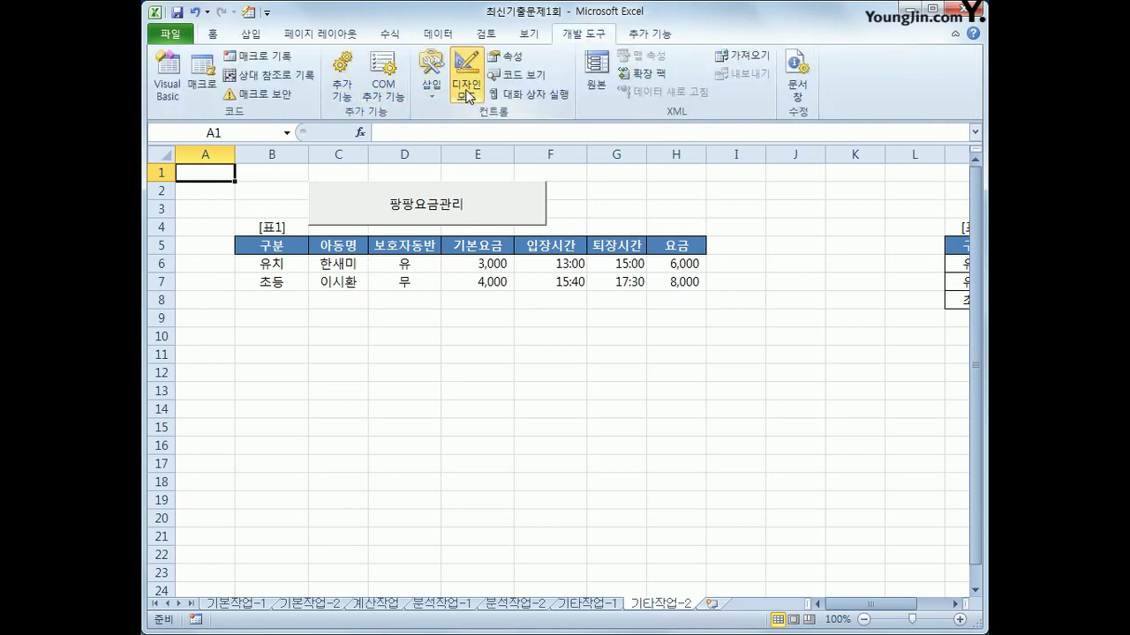
pyautogui.click(457, 212)
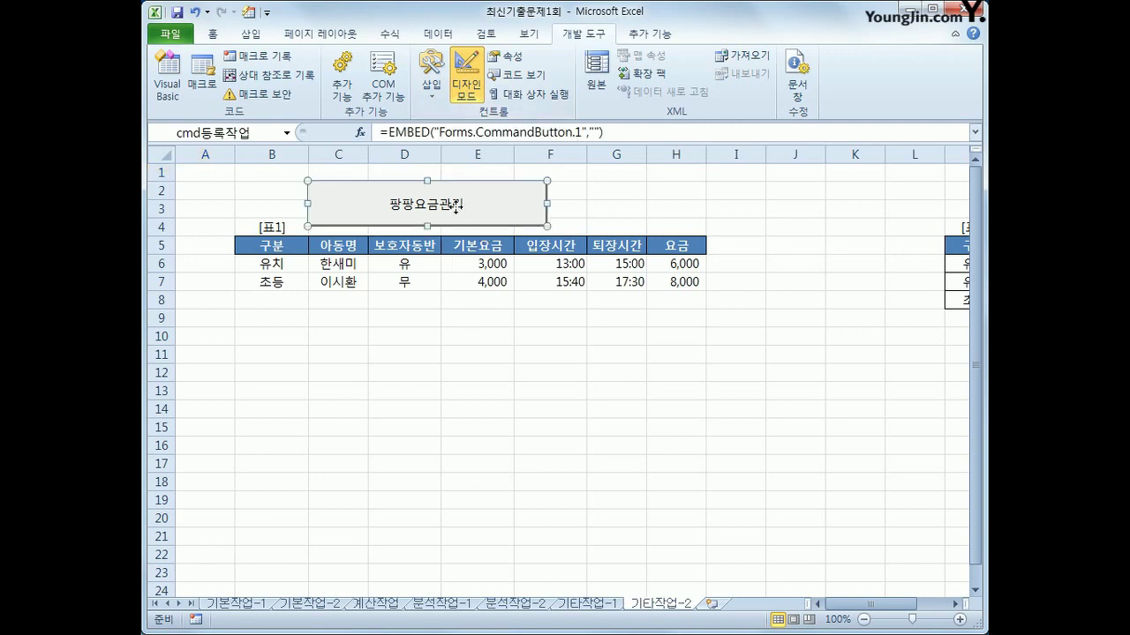
pyautogui.doubleClick(457, 212)
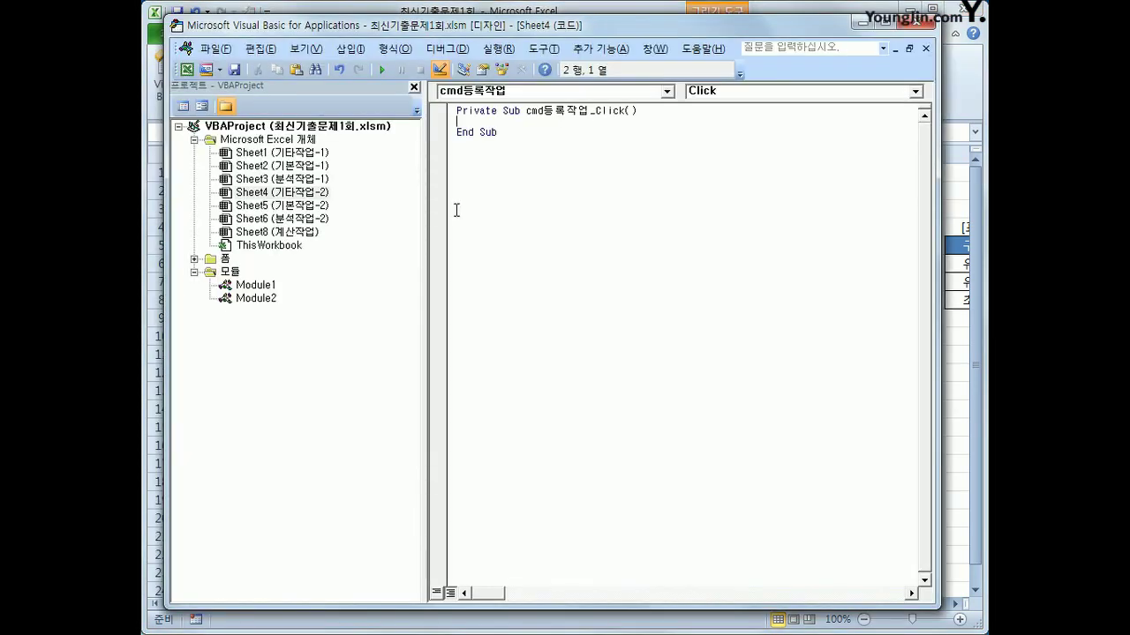
# Write 팡팡요금관리.Show inside cmd등록작업_Click so the button opens the form
pyautogui.press('Tab')
pyautogui.write('vkdl')
pyautogui.press('BackSpace')
pyautogui.press('BackSpace')
pyautogui.press('BackSpace')
pyautogui.press('BackSpace')
pyautogui.write('팡팡요금')
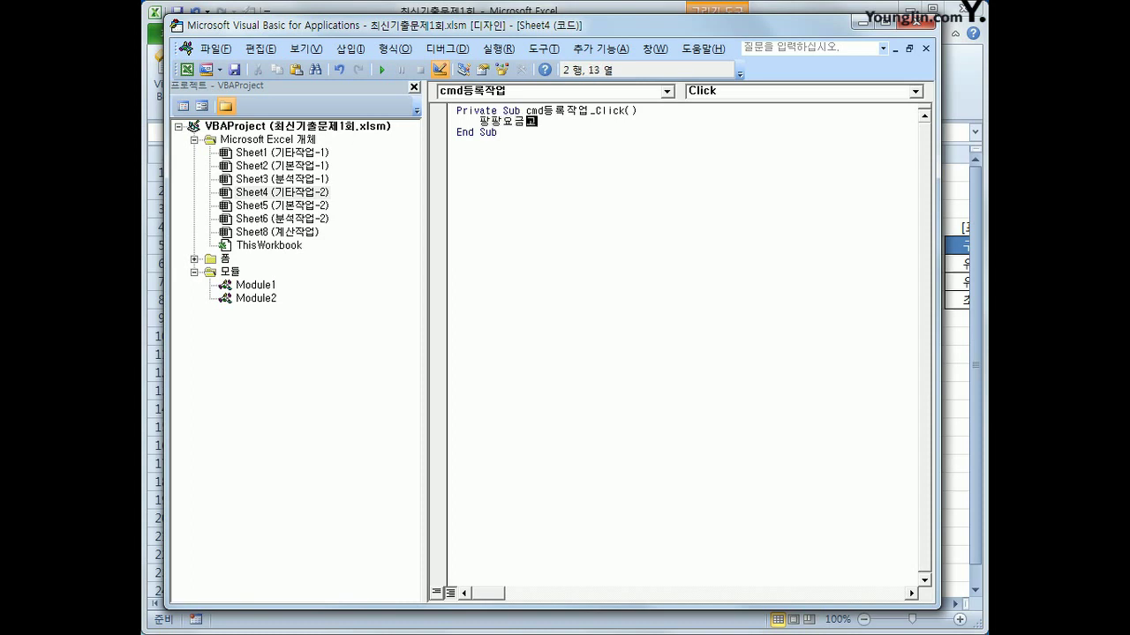
pyautogui.write('관리.')
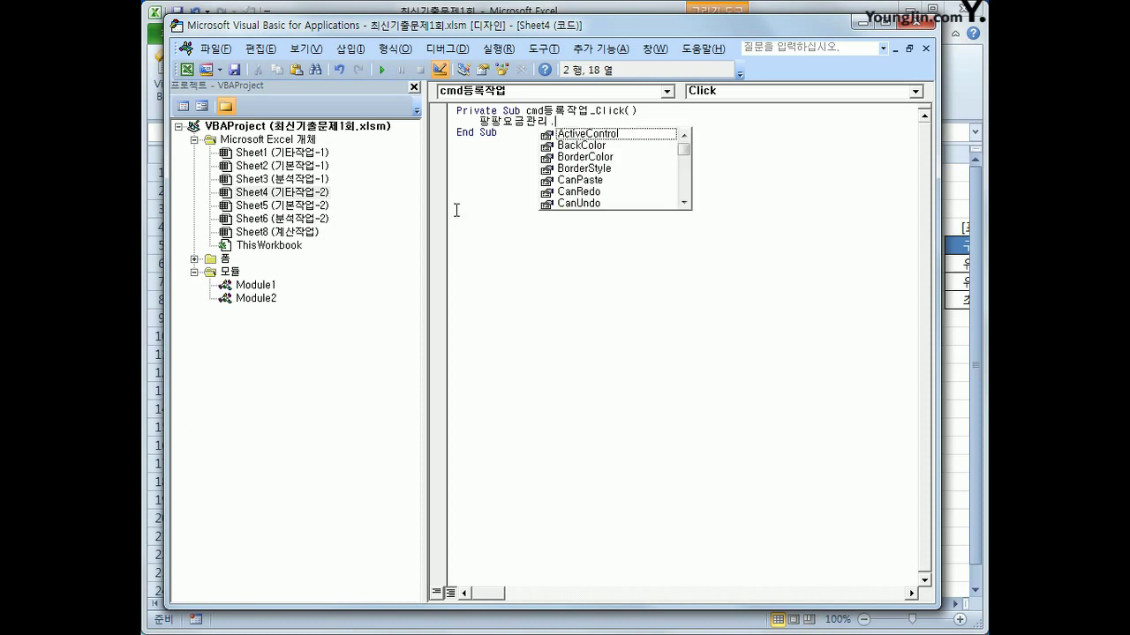
pyautogui.write('sh')
pyautogui.press('Tab')
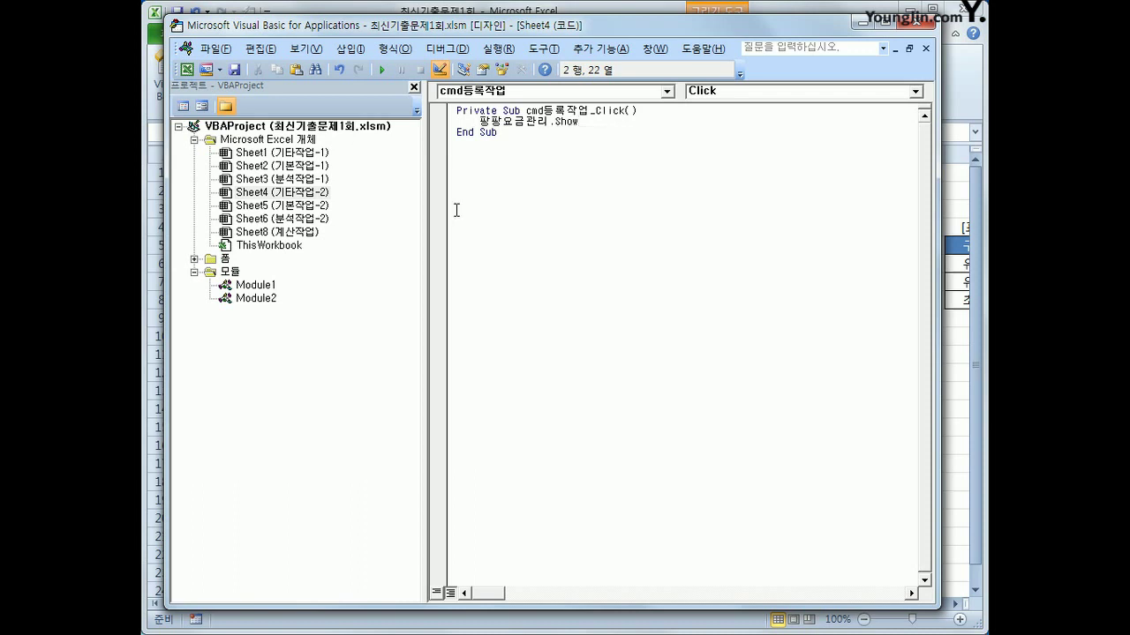
# Expand the 폼 folder in the Project Explorer
pyautogui.click(538, 235)
pyautogui.click(226, 259)
pyautogui.doubleClick(227, 263)
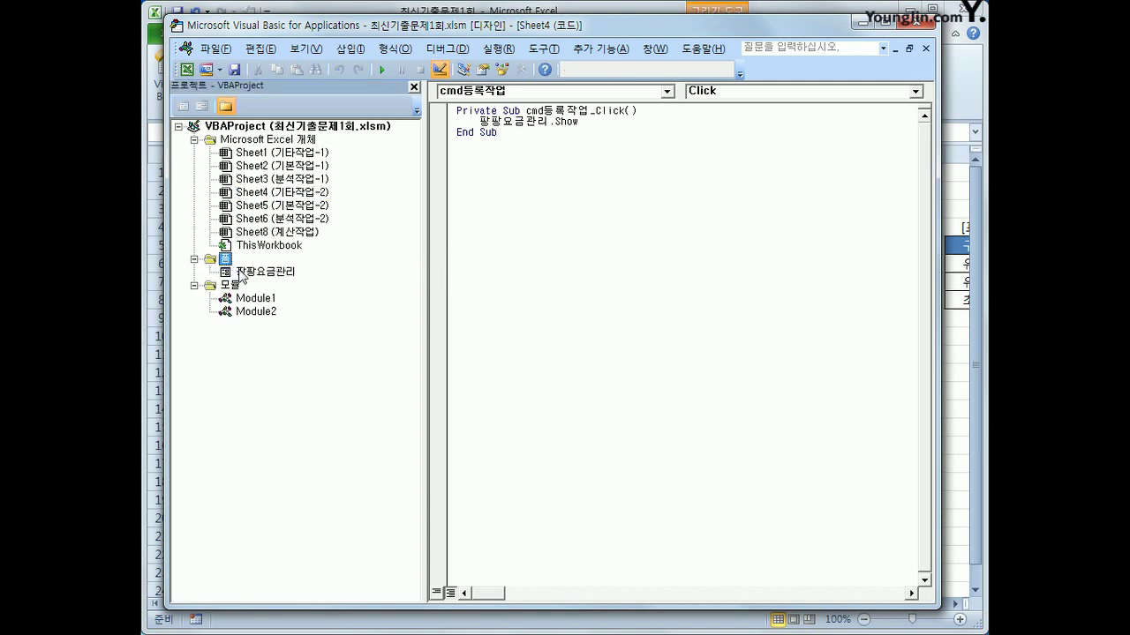
# Open the 팡팡요금관리 form's code and create its UserForm_Initialize procedure
pyautogui.click(242, 273)
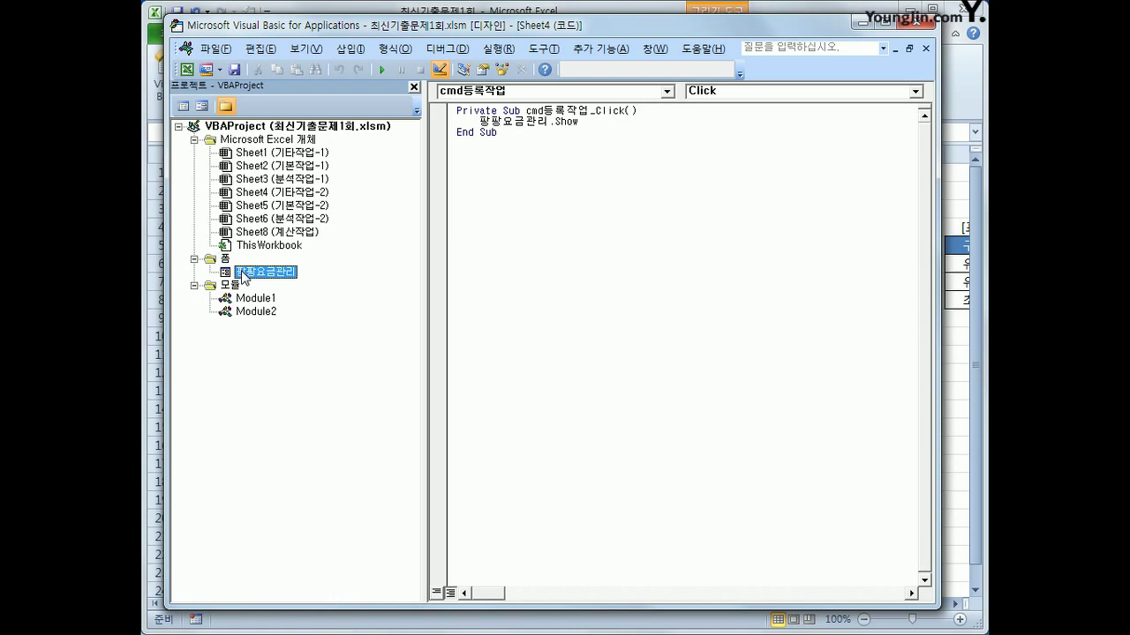
pyautogui.click(182, 105)
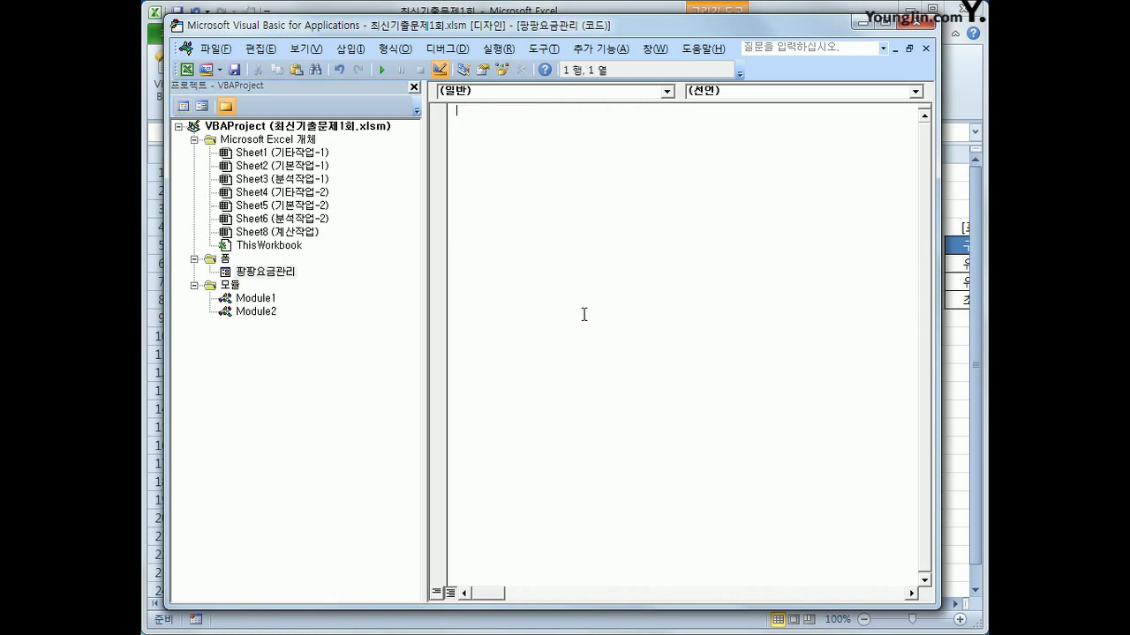
pyautogui.click(547, 91)
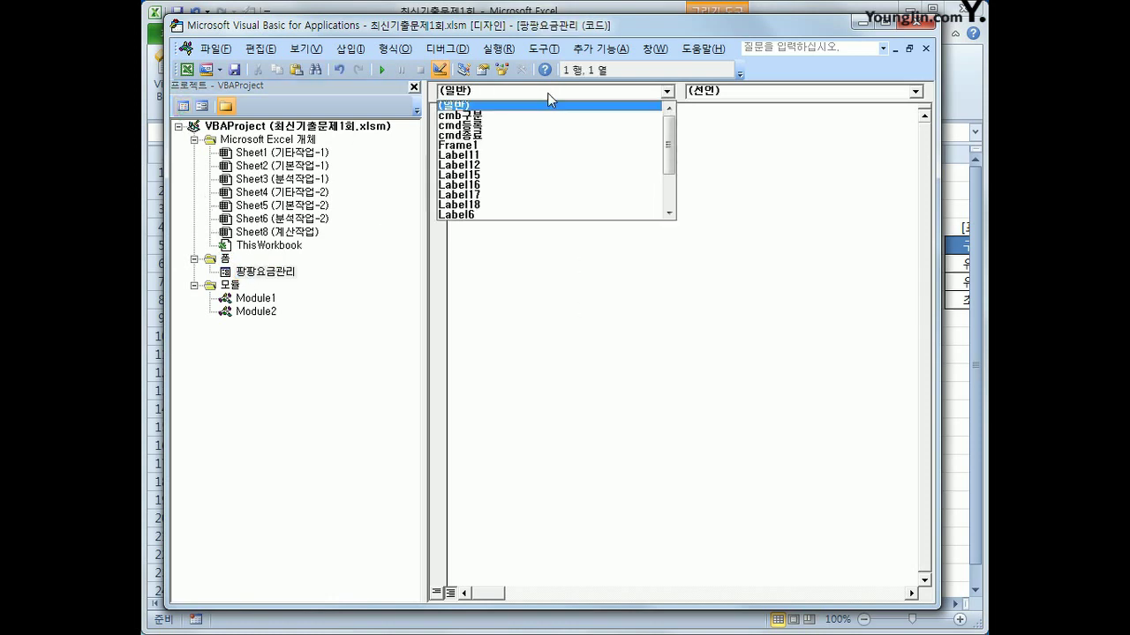
pyautogui.scroll(-3, 632, 183)
pyautogui.click(630, 214)
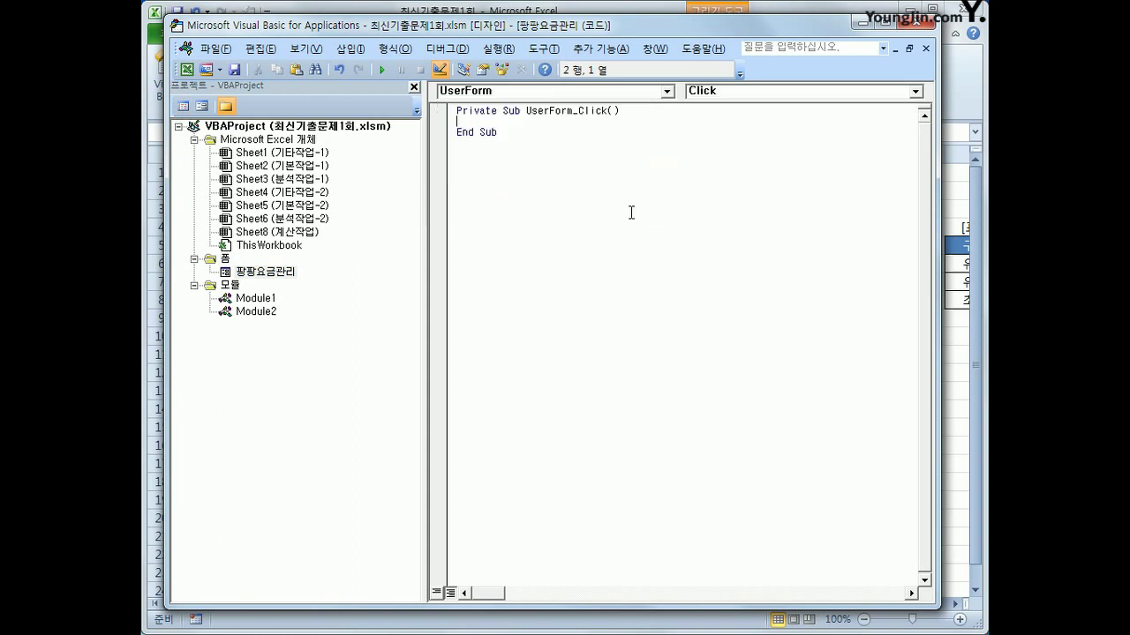
pyautogui.click(731, 93)
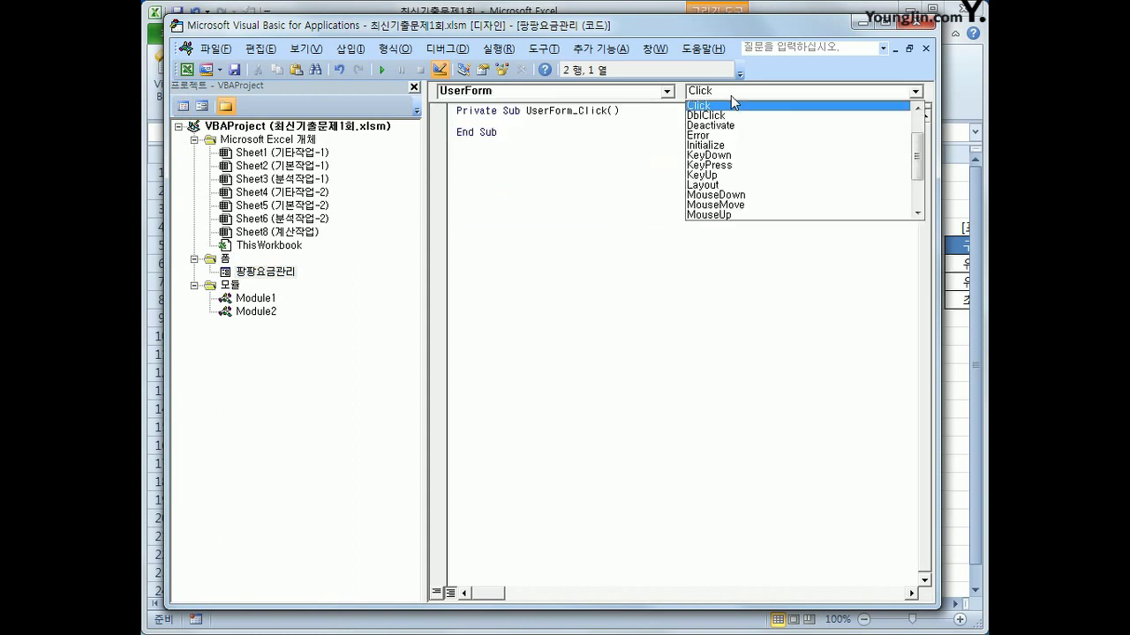
pyautogui.click(715, 145)
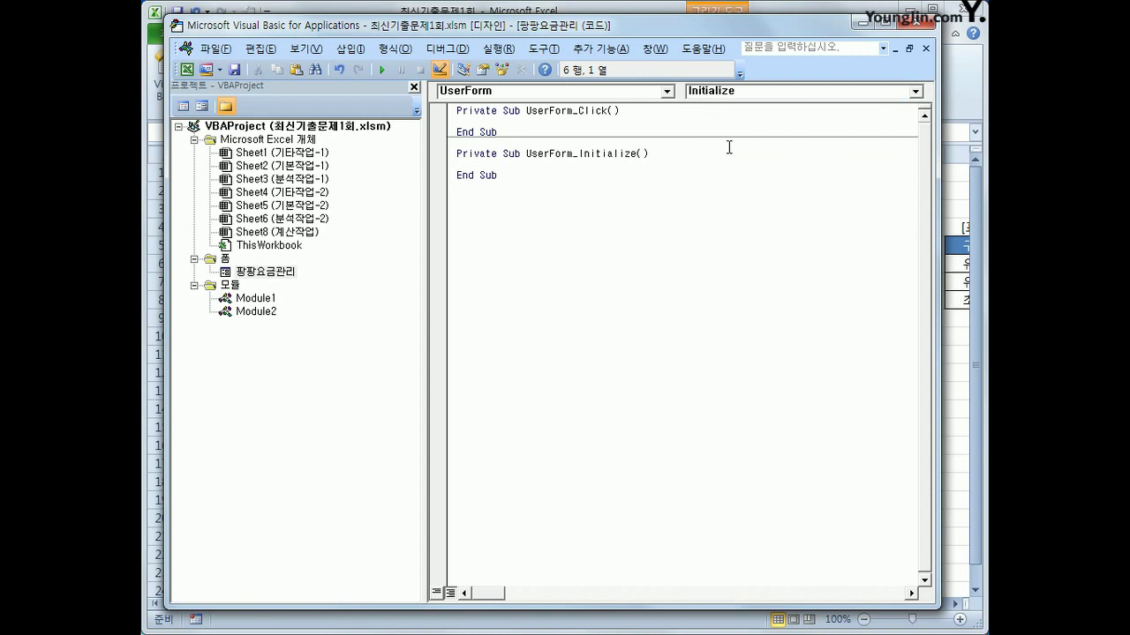
# Enter cmb구분.RowSource = "M6:N8" in UserForm_Initialize
pyautogui.press('Tab')
pyautogui.write('cmb구분.게')
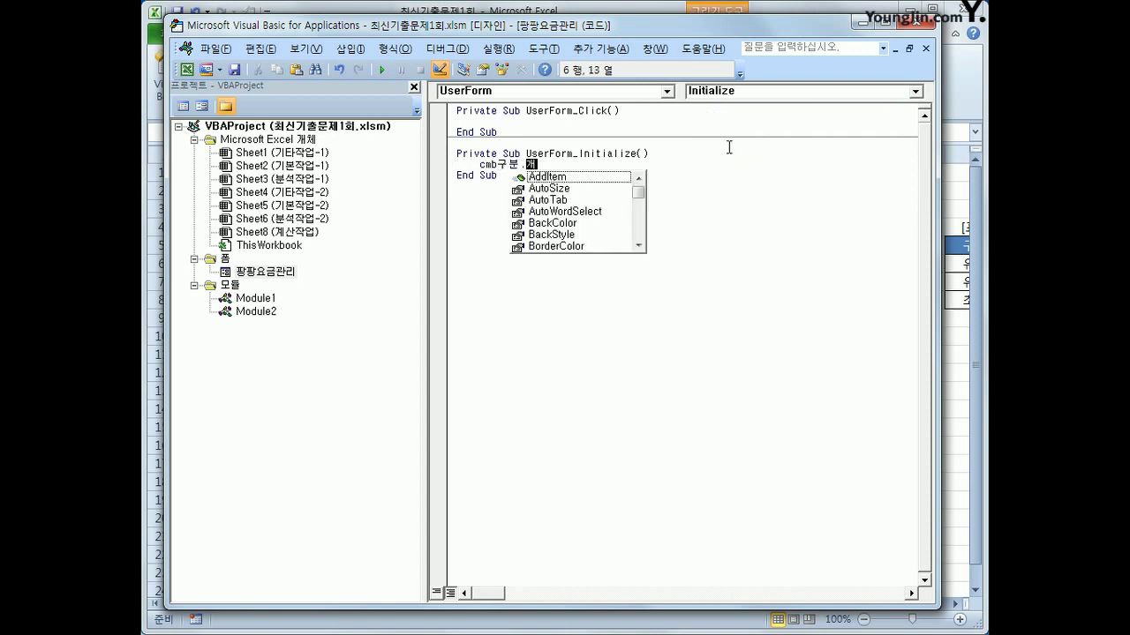
pyautogui.press('BackSpace')
pyautogui.write('RowSource ')
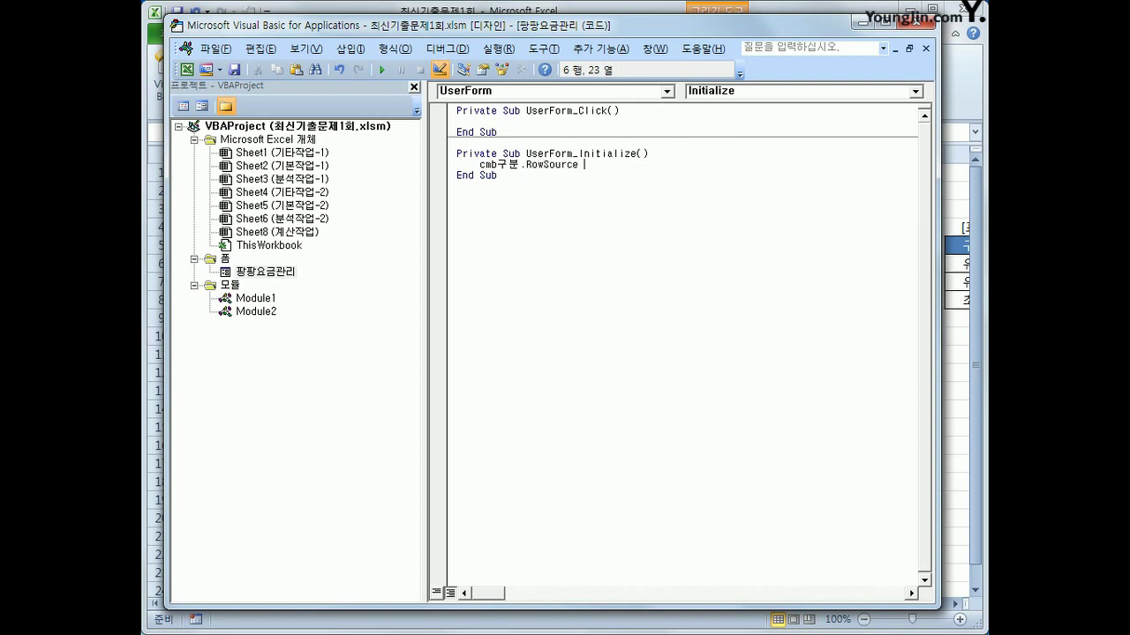
pyautogui.write('= "M6:N8"')
pyautogui.click(757, 273)
pyautogui.click(668, 91)
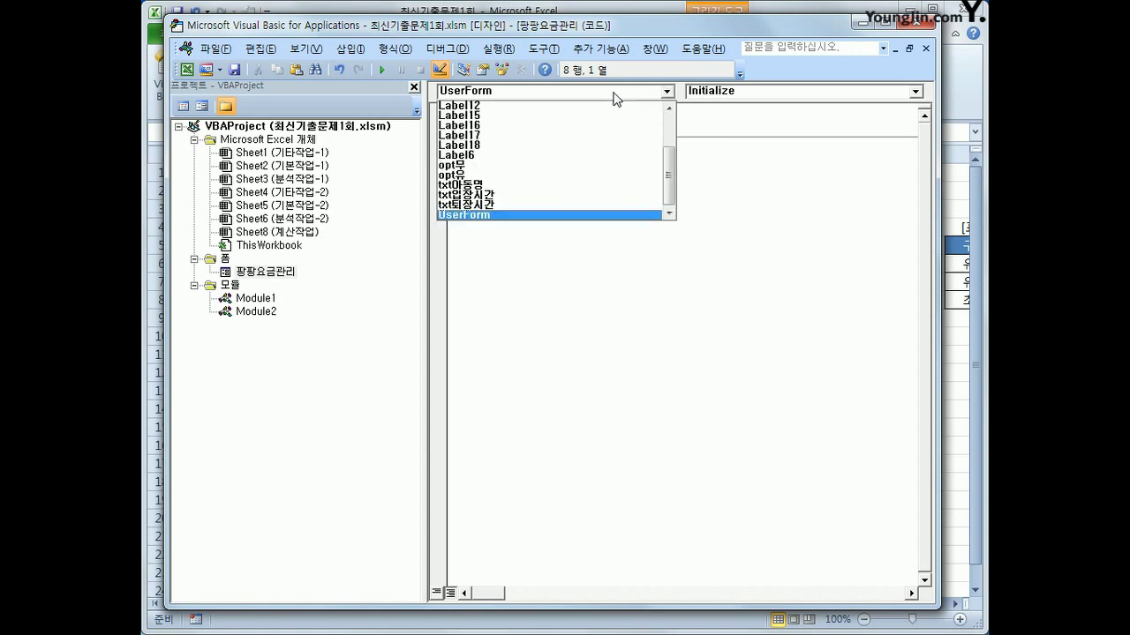
# Create cmd종료_Click containing MsgBox Now and Unload Me
pyautogui.moveTo(670, 165); pyautogui.dragTo(673, 118)
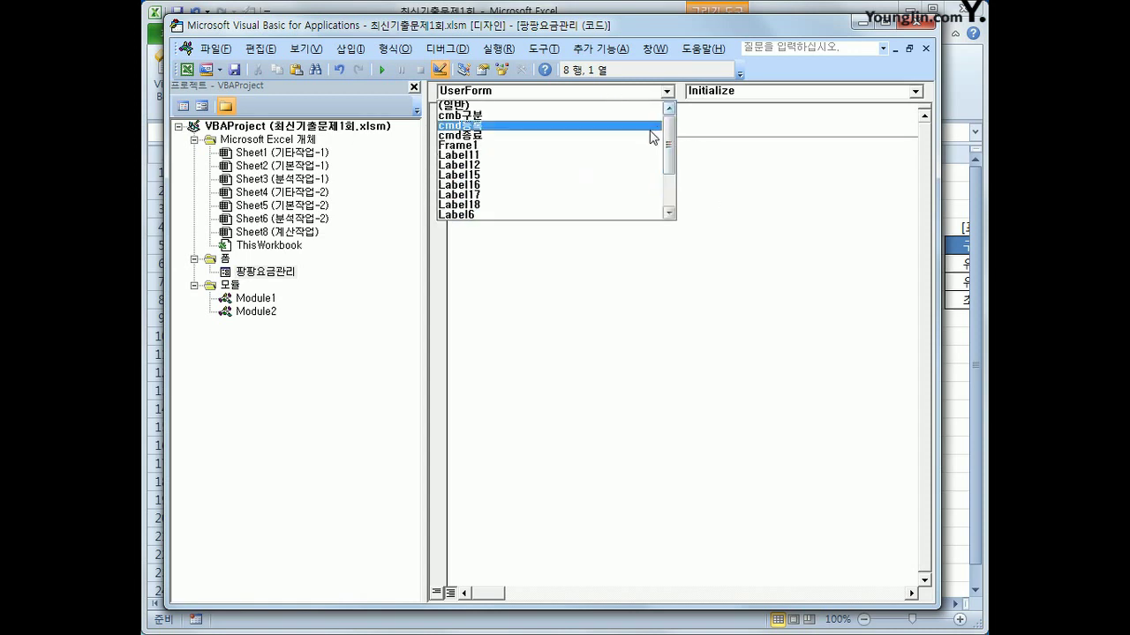
pyautogui.click(645, 139)
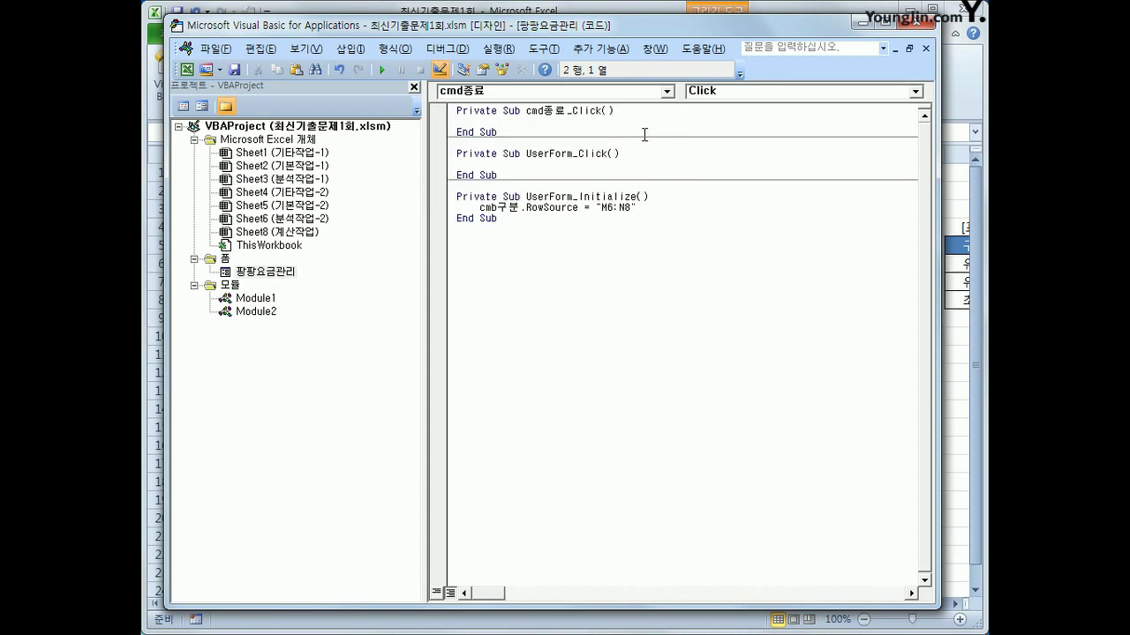
pyautogui.press('Tab')
pyautogui.write('msgbox ')
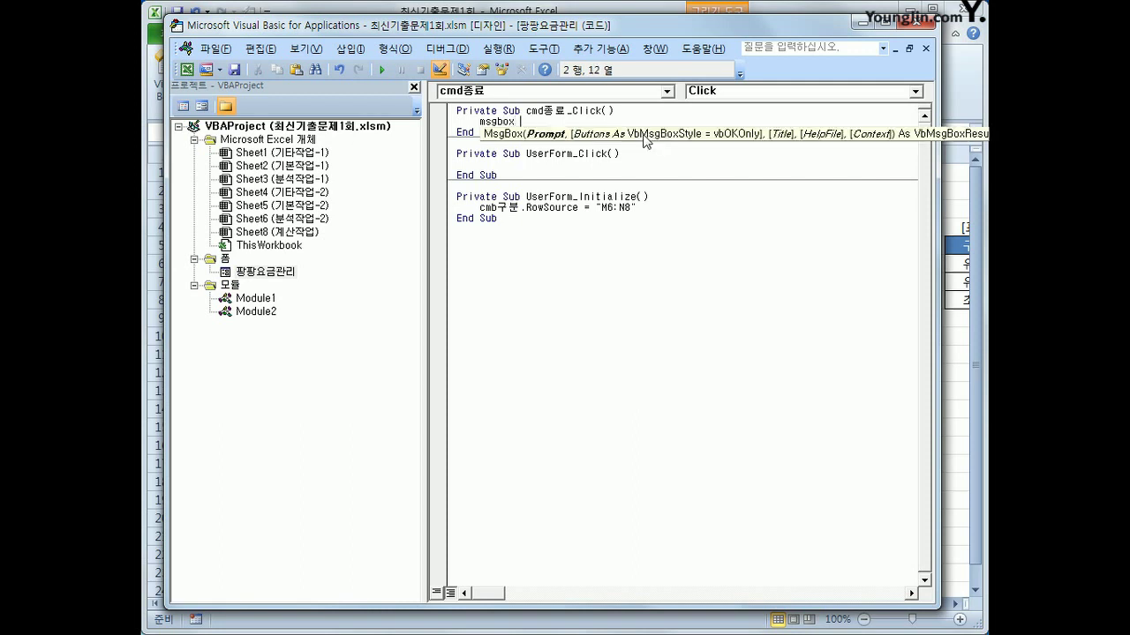
pyautogui.write('now')
pyautogui.press('Return')
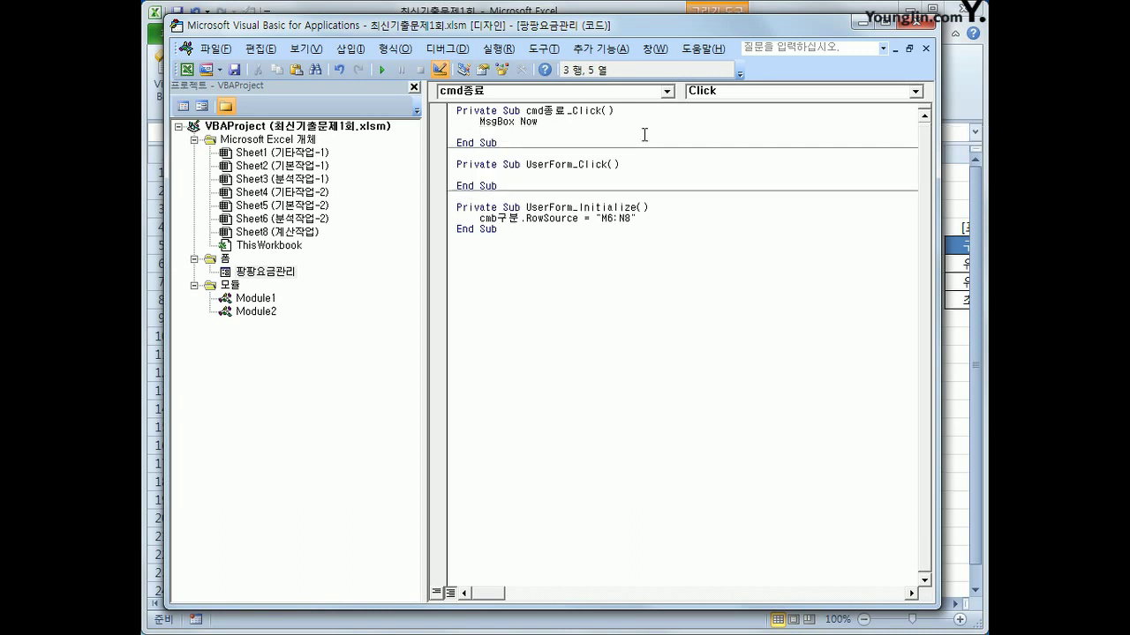
pyautogui.write('unload me')
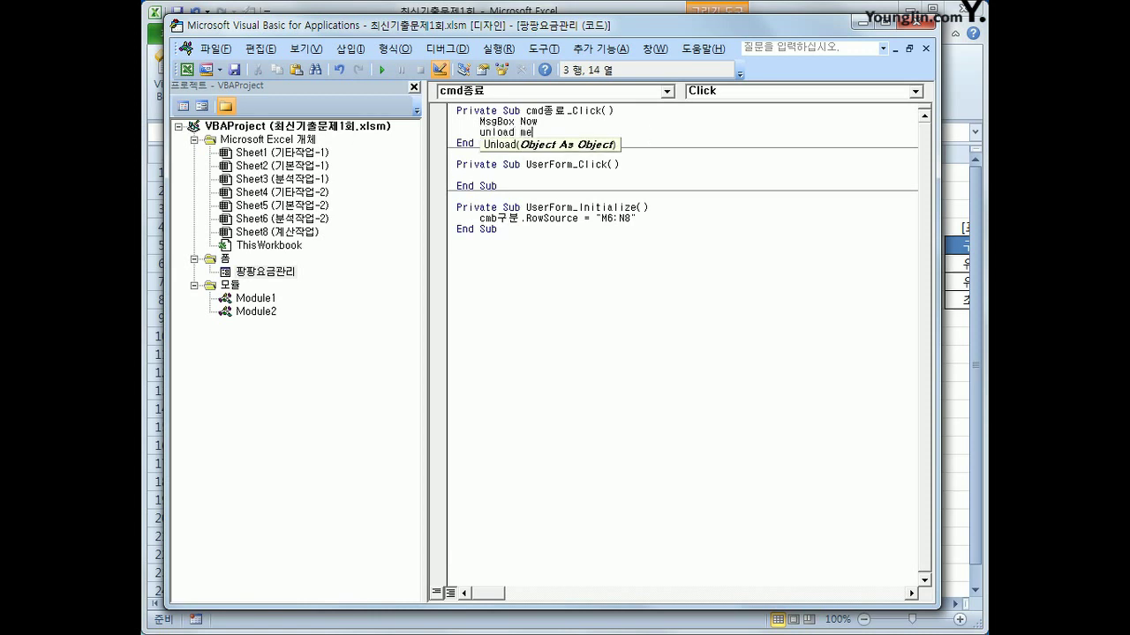
pyautogui.press('Down')
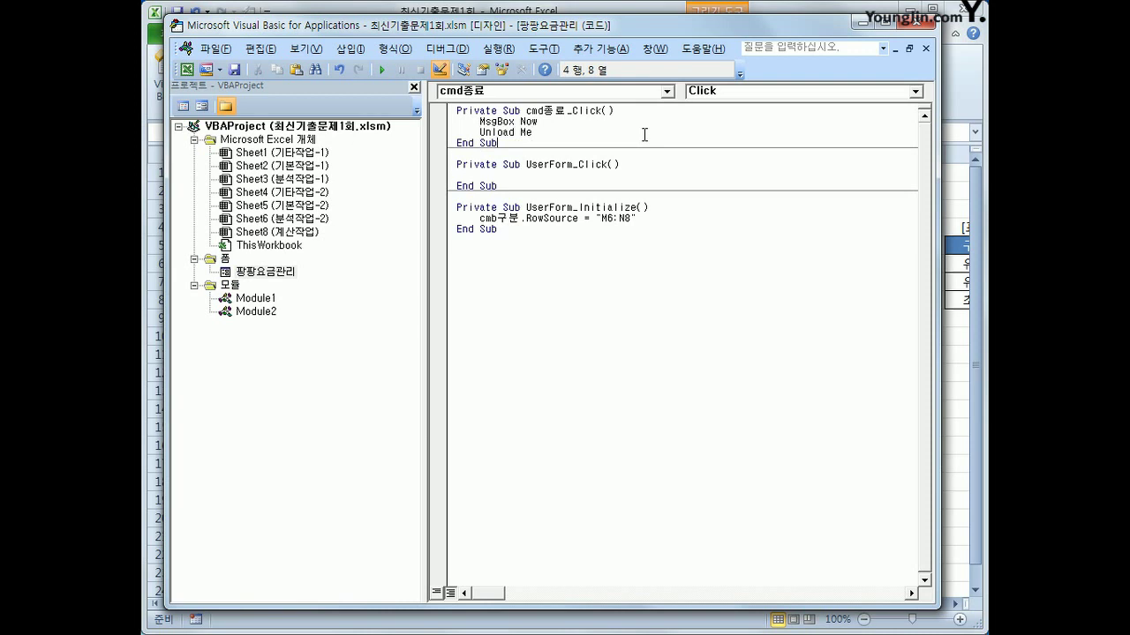
# Create the empty cmd등록_Click procedure from the Object list
pyautogui.click(643, 331)
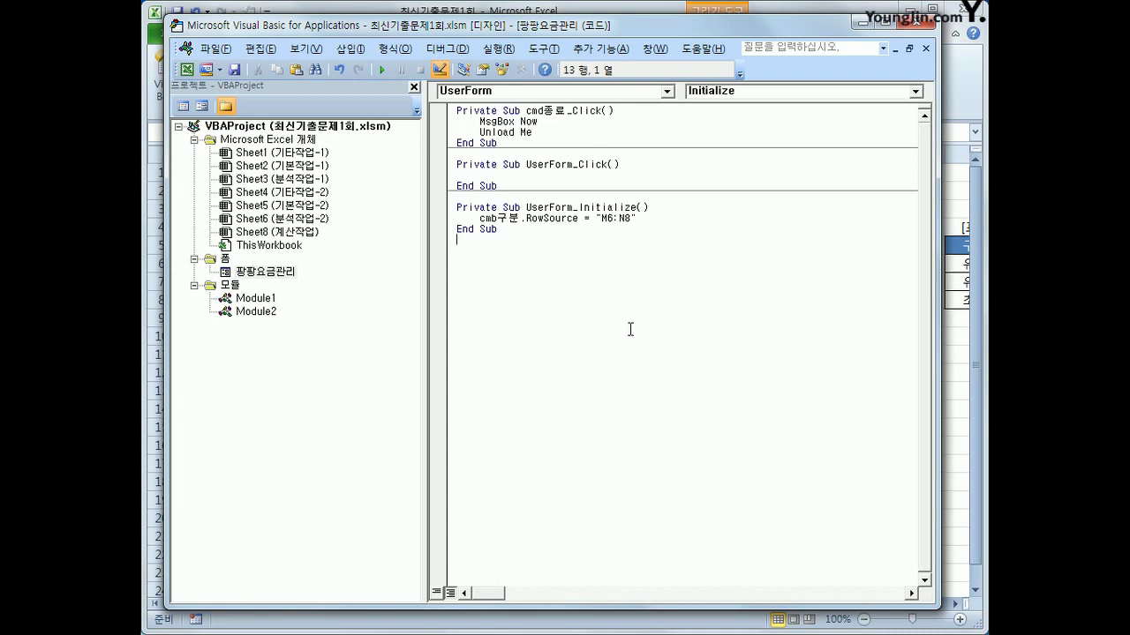
pyautogui.click(519, 90)
pyautogui.scroll(5, 624, 163)
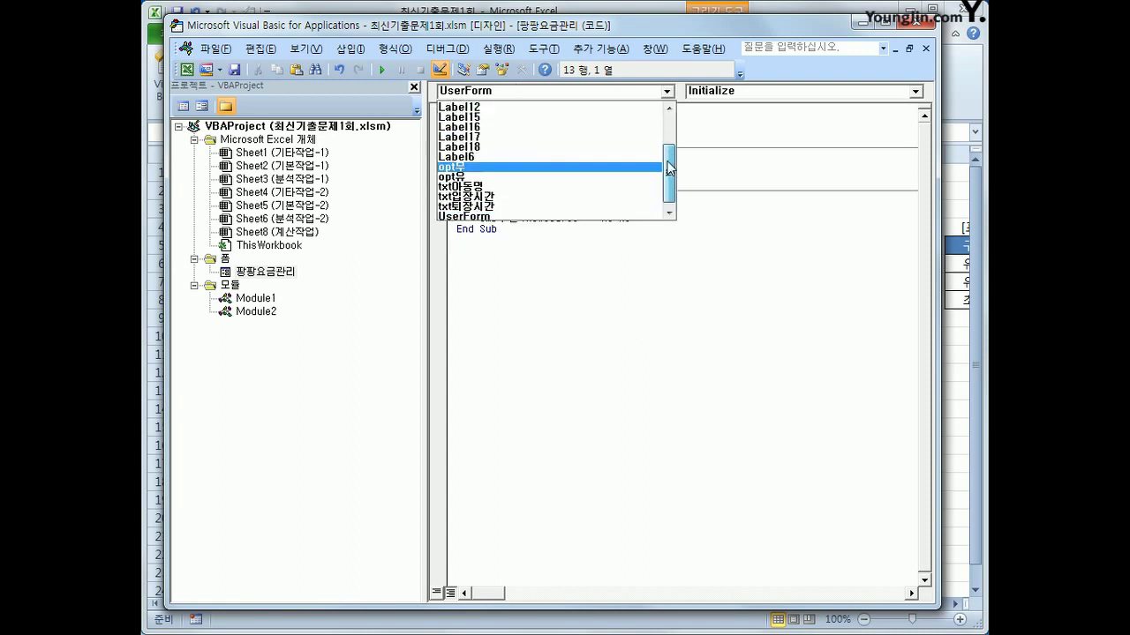
pyautogui.click(653, 116)
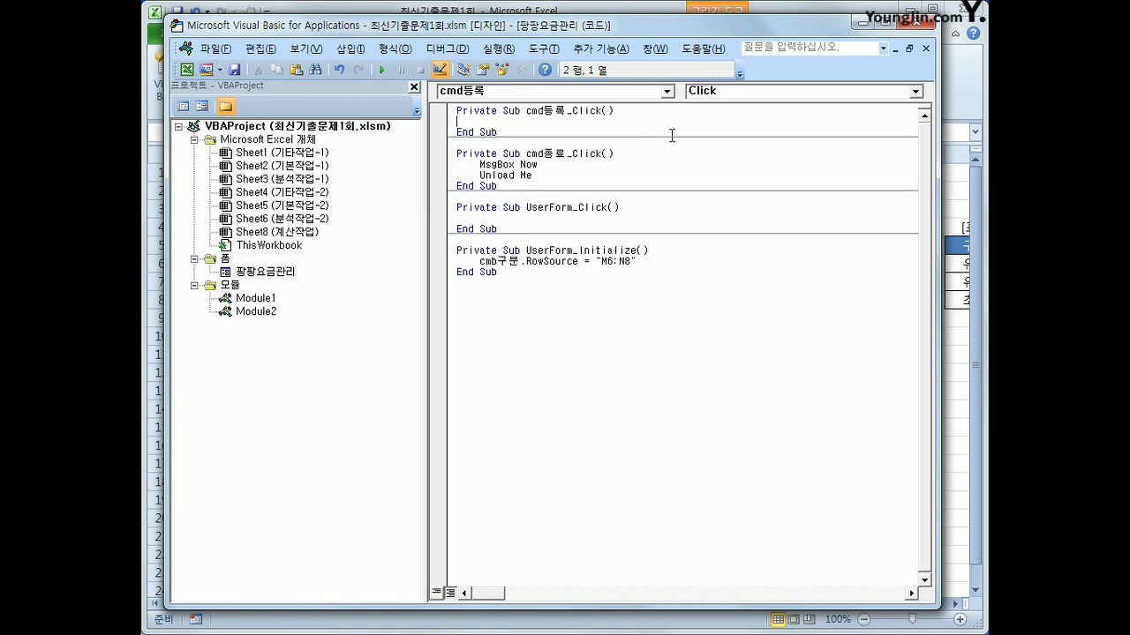
pyautogui.click(864, 27)
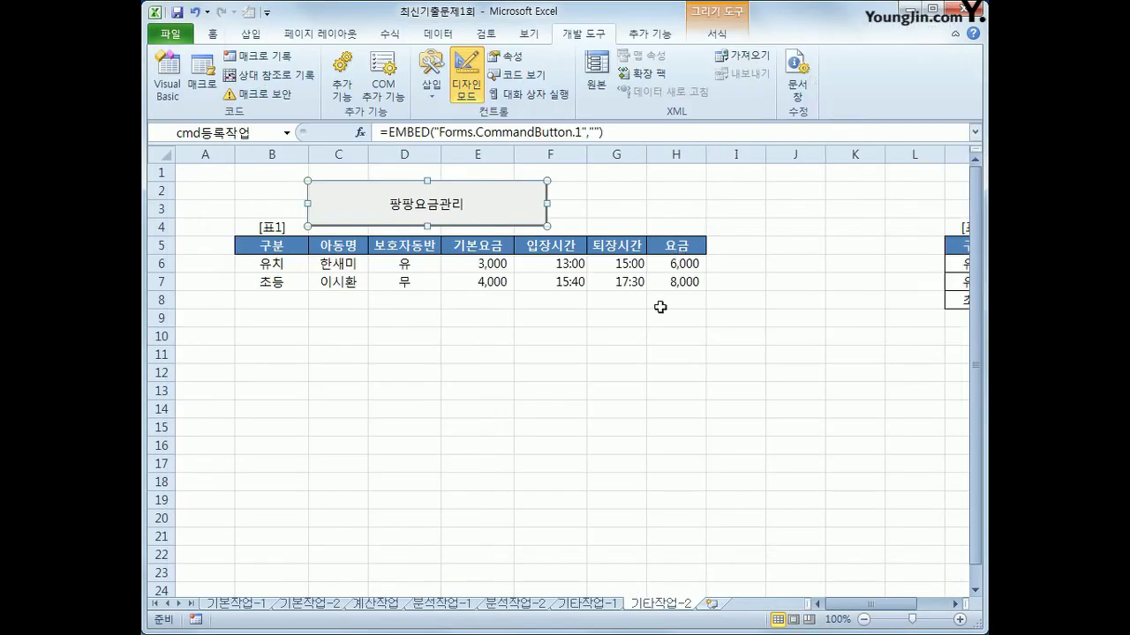
pyautogui.click(461, 362)
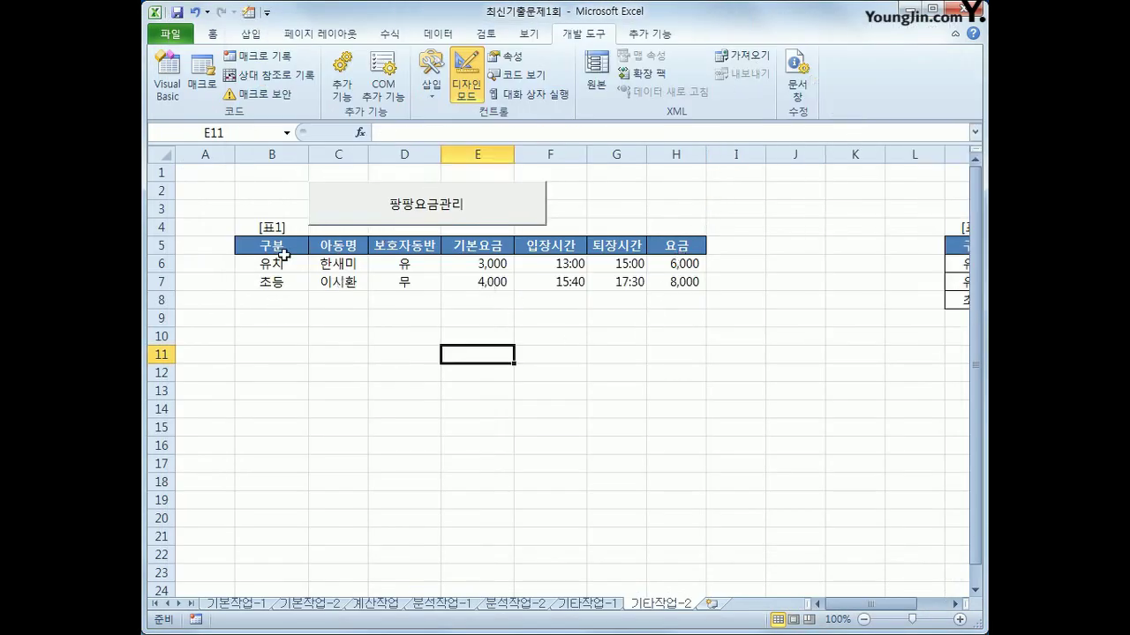
pyautogui.click(283, 257)
pyautogui.click(278, 243)
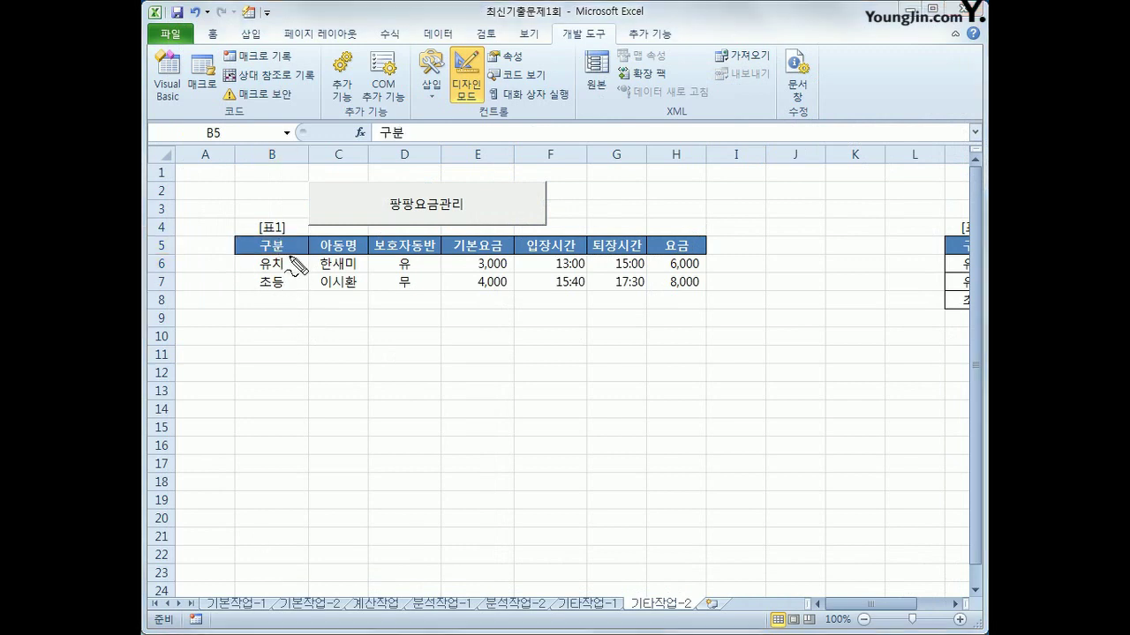
pyautogui.moveTo(289, 256)
pyautogui.mouseDown()
pyautogui.moveTo(255, 257)
pyautogui.moveTo(257, 241)
pyautogui.moveTo(281, 237)
pyautogui.moveTo(284, 256)
pyautogui.mouseUp()
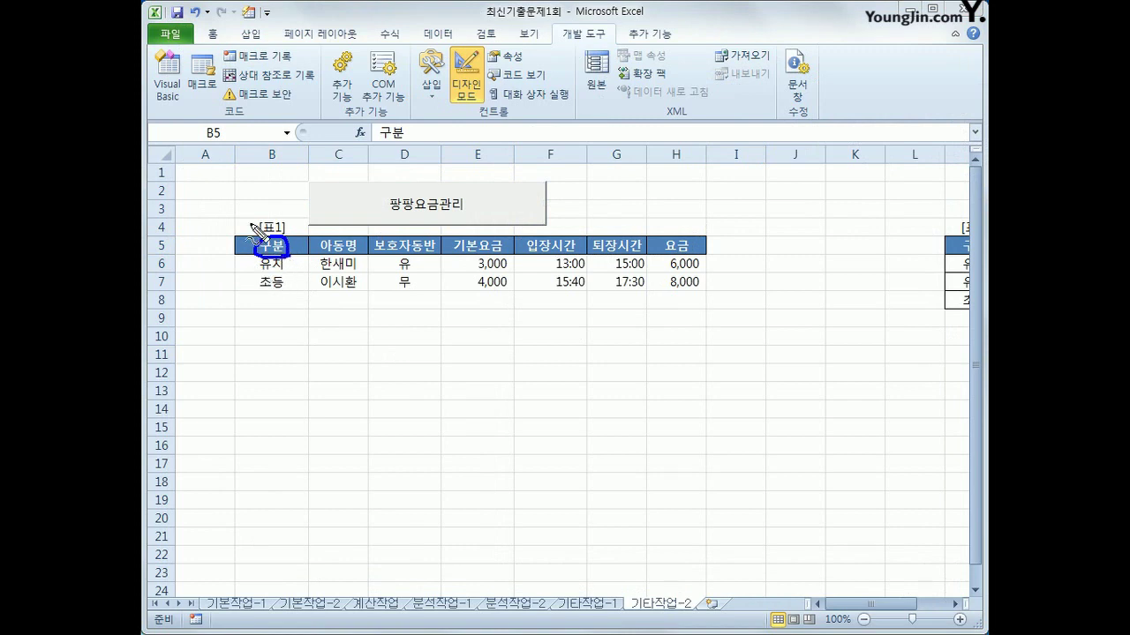
pyautogui.moveTo(246, 217)
pyautogui.mouseDown()
pyautogui.moveTo(255, 230)
pyautogui.moveTo(262, 214)
pyautogui.mouseUp()
pyautogui.moveTo(243, 226)
pyautogui.mouseDown()
pyautogui.moveTo(244, 302)
pyautogui.moveTo(291, 280)
pyautogui.moveTo(257, 214)
pyautogui.moveTo(245, 213)
pyautogui.moveTo(197, 263)
pyautogui.moveTo(228, 262)
pyautogui.moveTo(214, 278)
pyautogui.mouseUp()
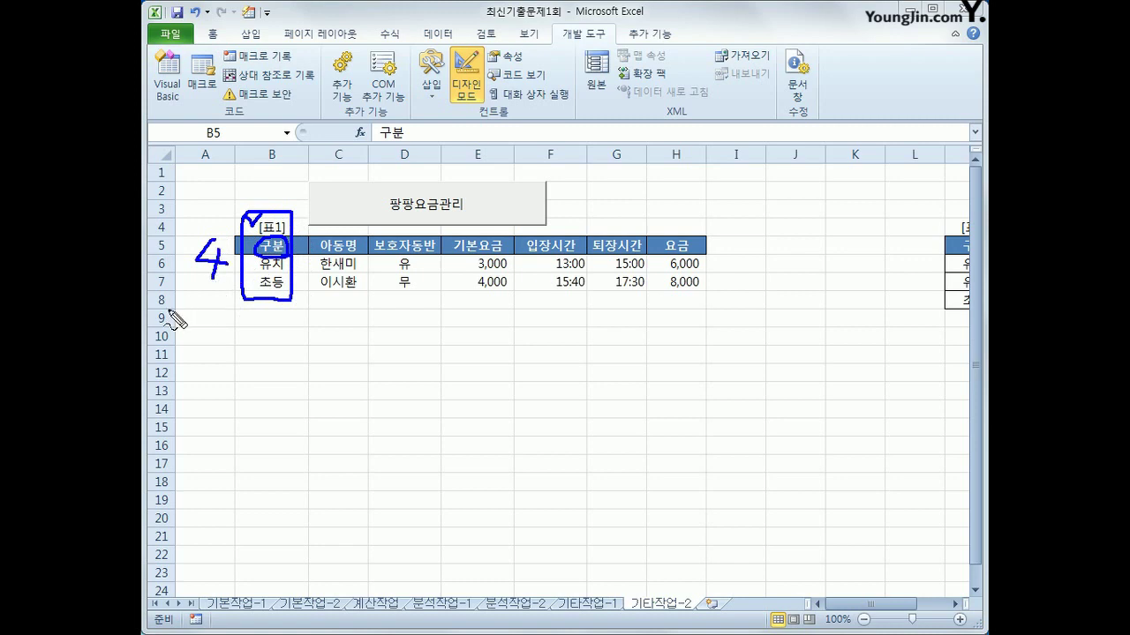
pyautogui.moveTo(167, 309); pyautogui.dragTo(305, 317)
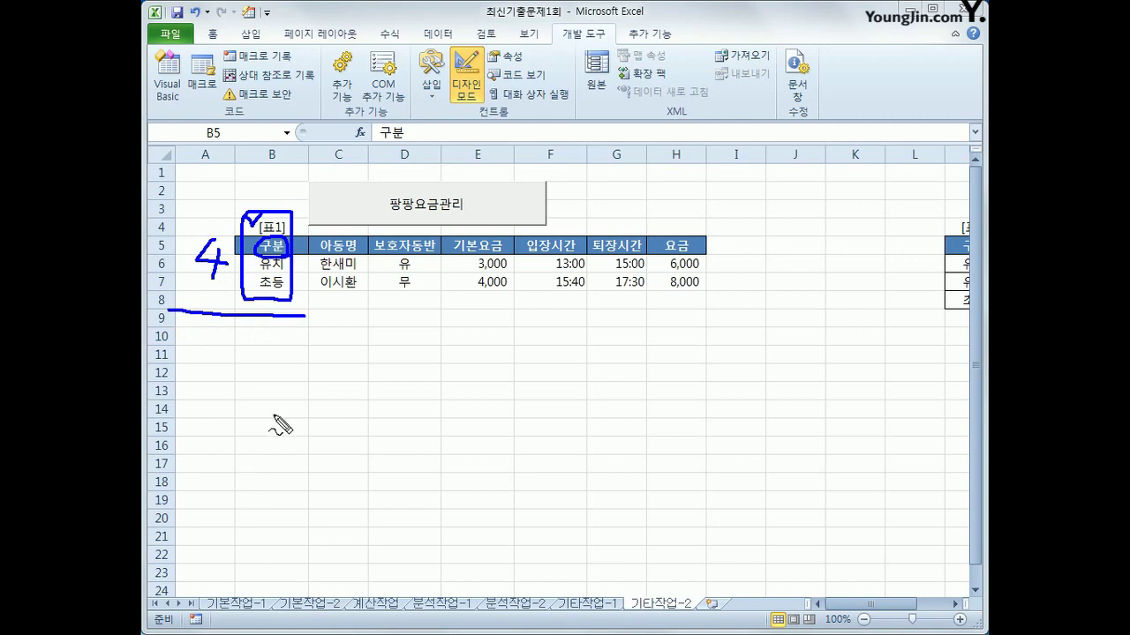
pyautogui.moveTo(274, 415)
pyautogui.mouseDown()
pyautogui.moveTo(296, 470)
pyautogui.moveTo(268, 477)
pyautogui.moveTo(268, 492)
pyautogui.moveTo(331, 461)
pyautogui.moveTo(312, 504)
pyautogui.mouseUp()
pyautogui.moveTo(364, 438)
pyautogui.mouseDown()
pyautogui.moveTo(357, 466)
pyautogui.moveTo(413, 462)
pyautogui.moveTo(396, 496)
pyautogui.mouseUp()
pyautogui.moveTo(294, 508)
pyautogui.mouseDown()
pyautogui.moveTo(260, 512)
pyautogui.moveTo(220, 415)
pyautogui.moveTo(323, 432)
pyautogui.moveTo(316, 500)
pyautogui.mouseUp()
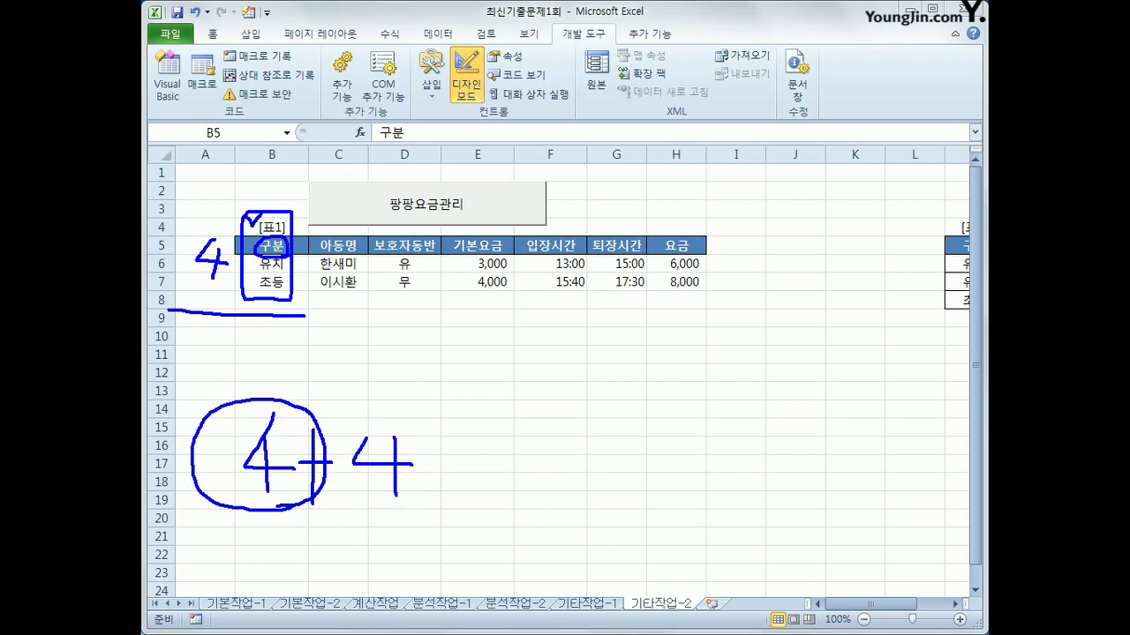
pyautogui.press('e')
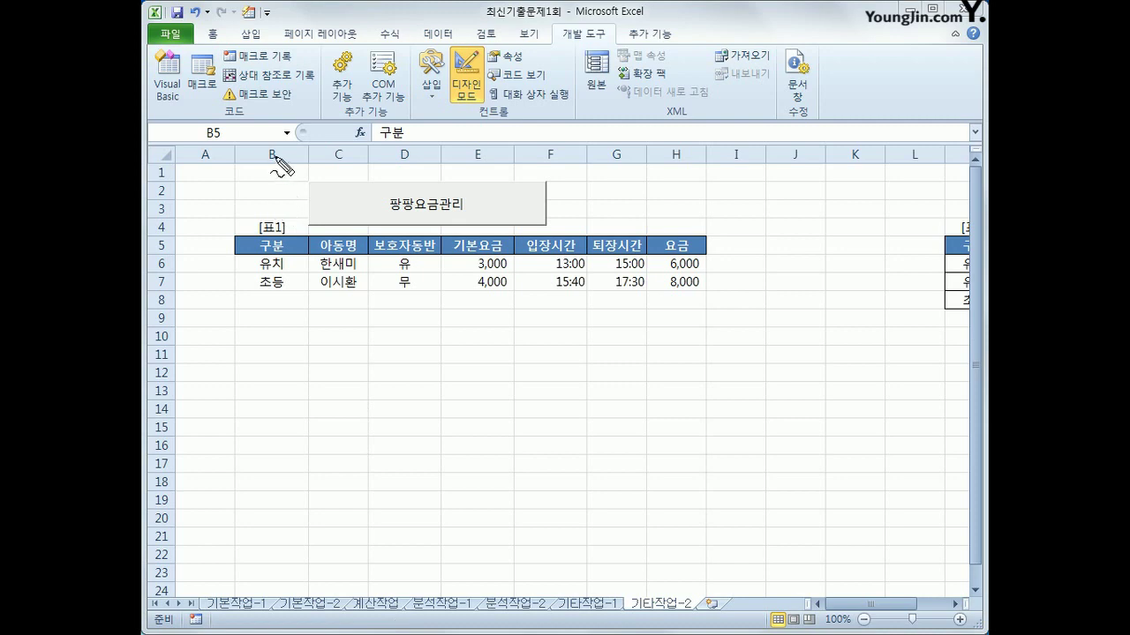
pyautogui.moveTo(277, 148)
pyautogui.mouseDown()
pyautogui.moveTo(289, 167)
pyautogui.moveTo(263, 189)
pyautogui.moveTo(303, 187)
pyautogui.mouseUp()
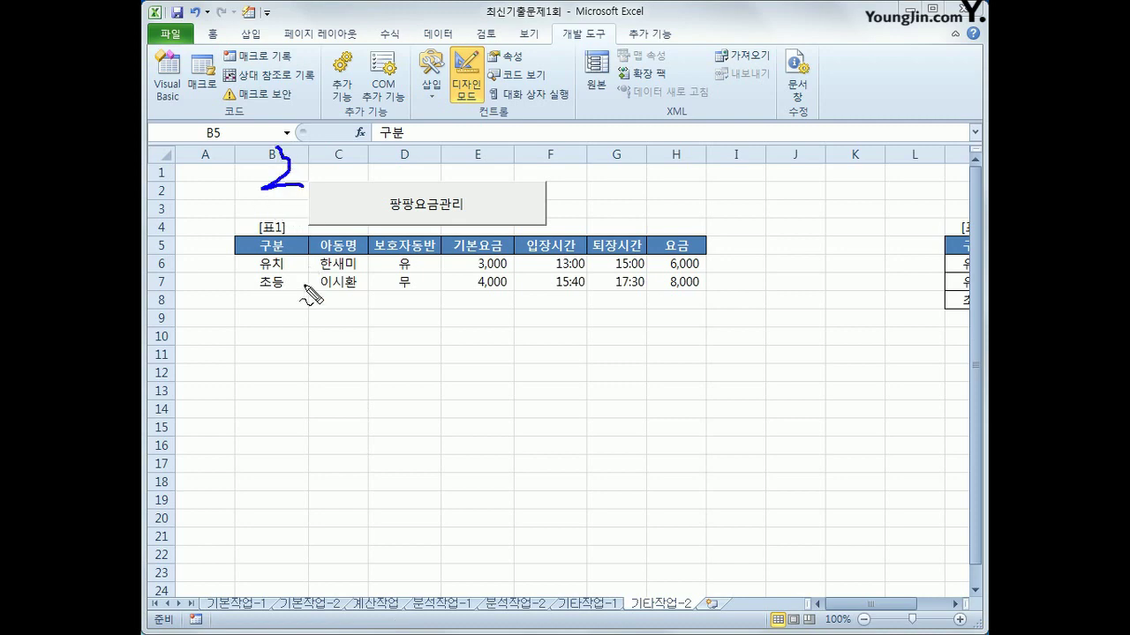
pyautogui.moveTo(297, 300)
pyautogui.mouseDown()
pyautogui.moveTo(263, 234)
pyautogui.moveTo(297, 300)
pyautogui.moveTo(333, 247)
pyautogui.moveTo(365, 284)
pyautogui.moveTo(339, 294)
pyautogui.mouseUp()
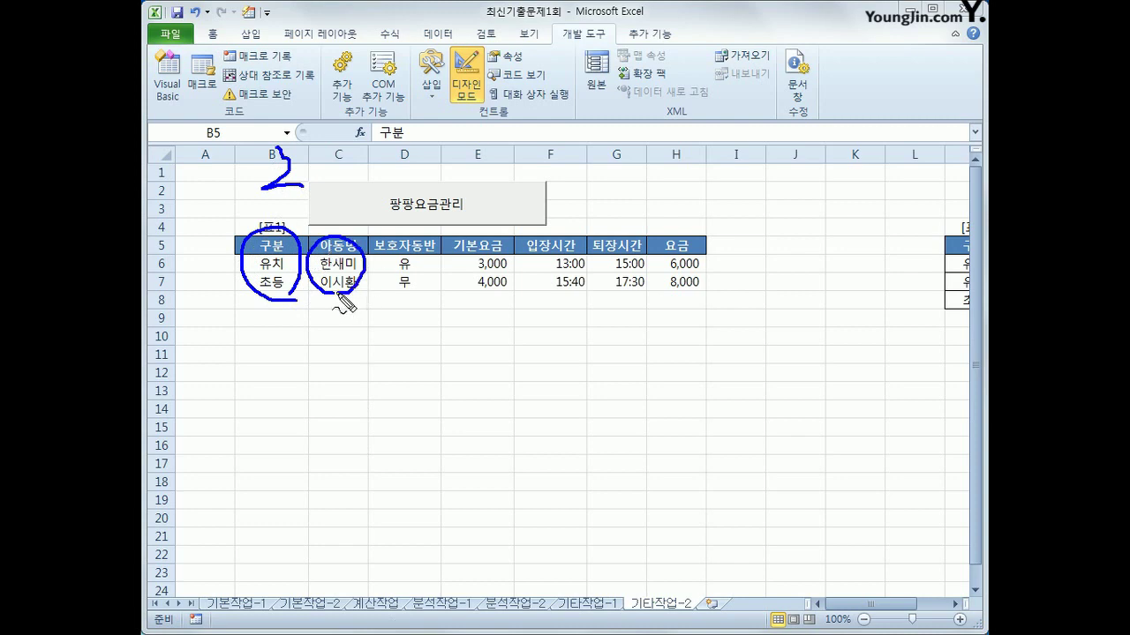
pyautogui.moveTo(408, 294)
pyautogui.mouseDown()
pyautogui.moveTo(392, 244)
pyautogui.moveTo(406, 293)
pyautogui.mouseUp()
pyautogui.moveTo(686, 289)
pyautogui.mouseDown()
pyautogui.moveTo(660, 234)
pyautogui.moveTo(722, 259)
pyautogui.moveTo(682, 291)
pyautogui.mouseUp()
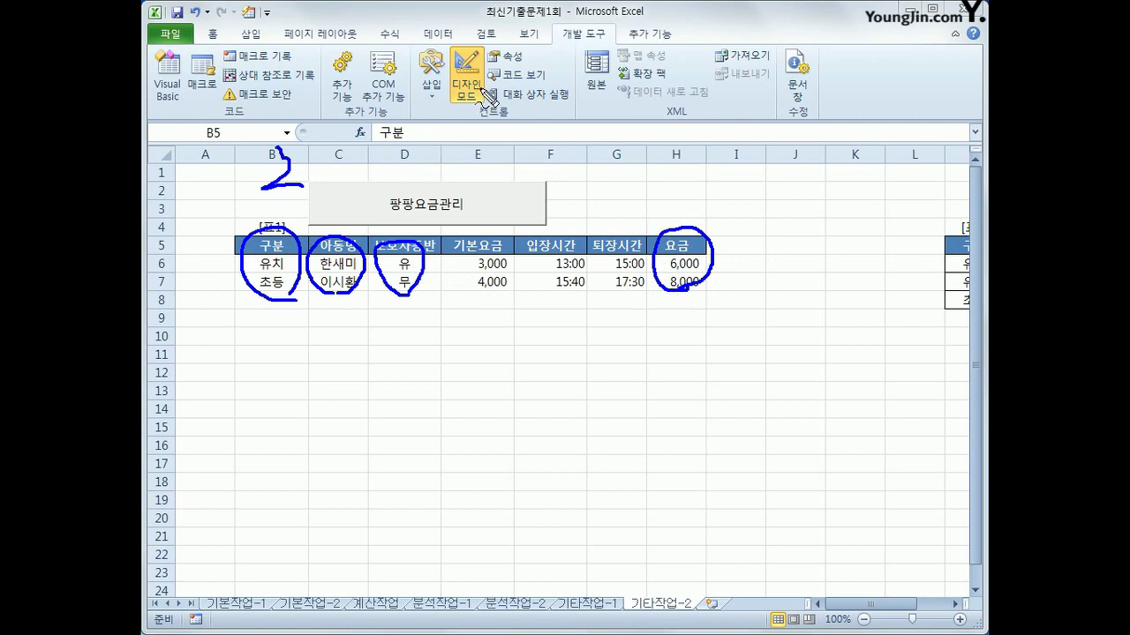
pyautogui.press('Escape')
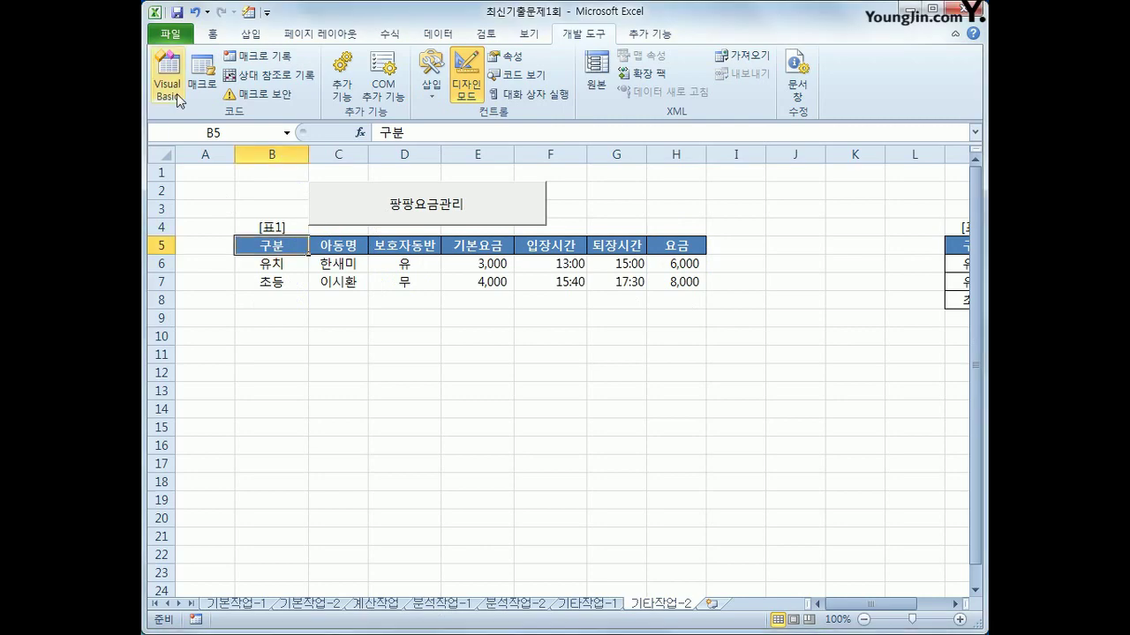
# Add i = Range("b5").CurrentRegion.Rows.Count + 4 and Cells(i, 2) = cmb구분
pyautogui.hotkey('alt', 'F11')
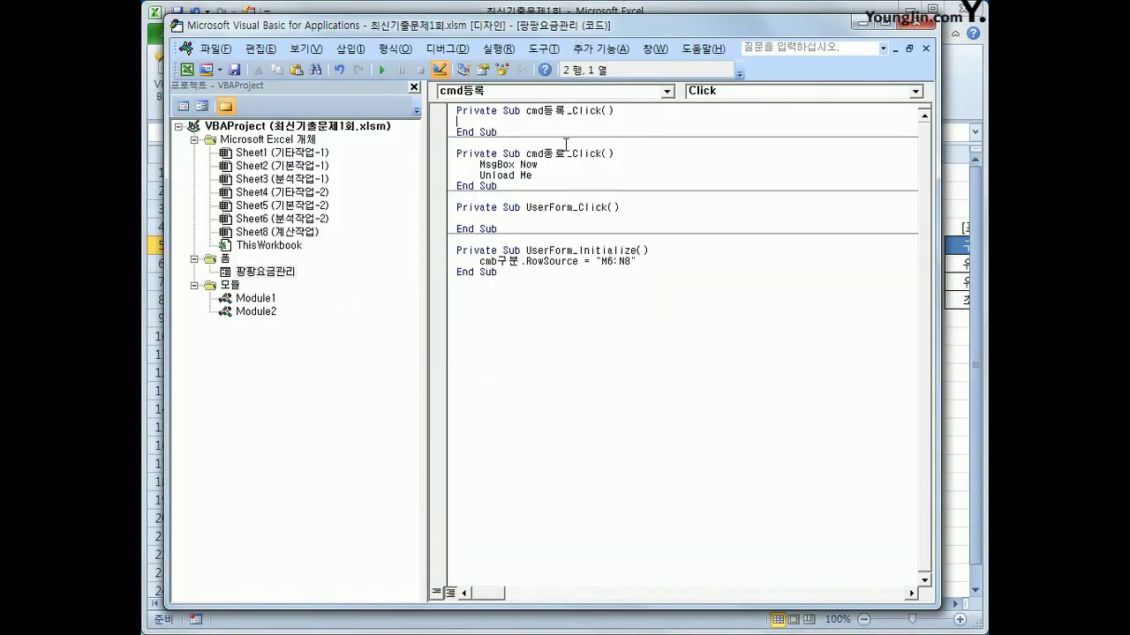
pyautogui.press('Return')
pyautogui.write('i ')
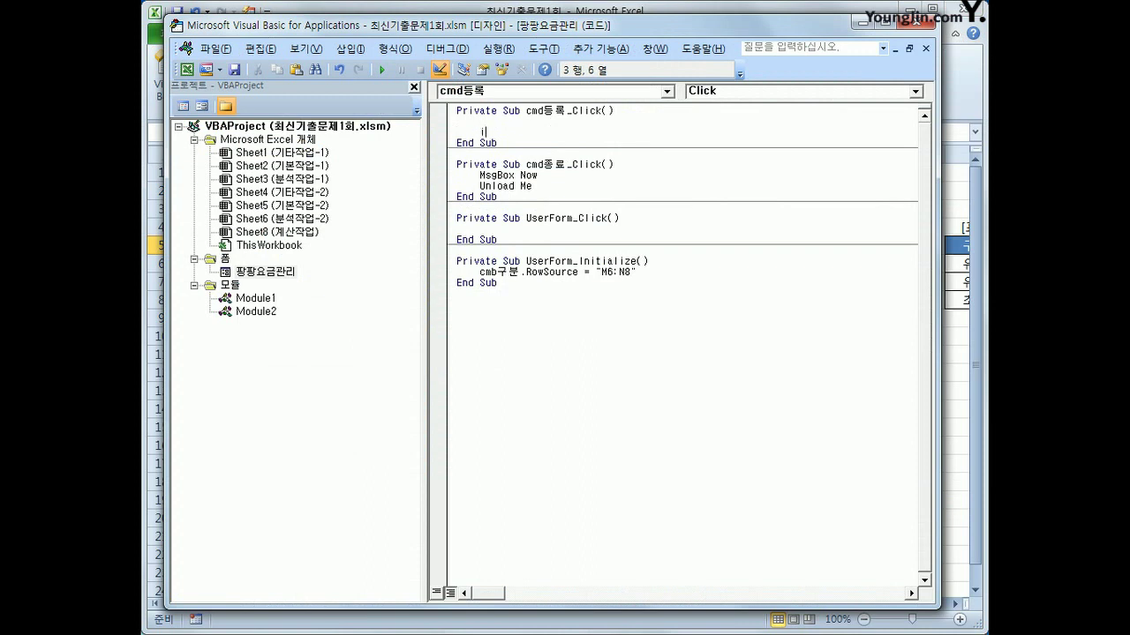
pyautogui.write('= range("b')
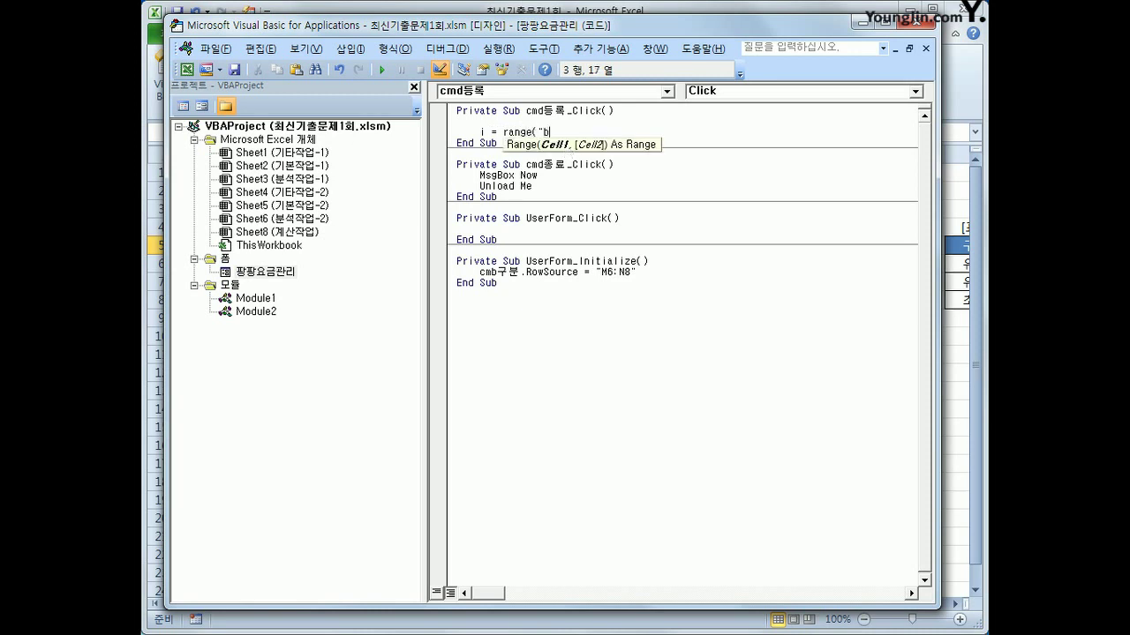
pyautogui.write('5").c')
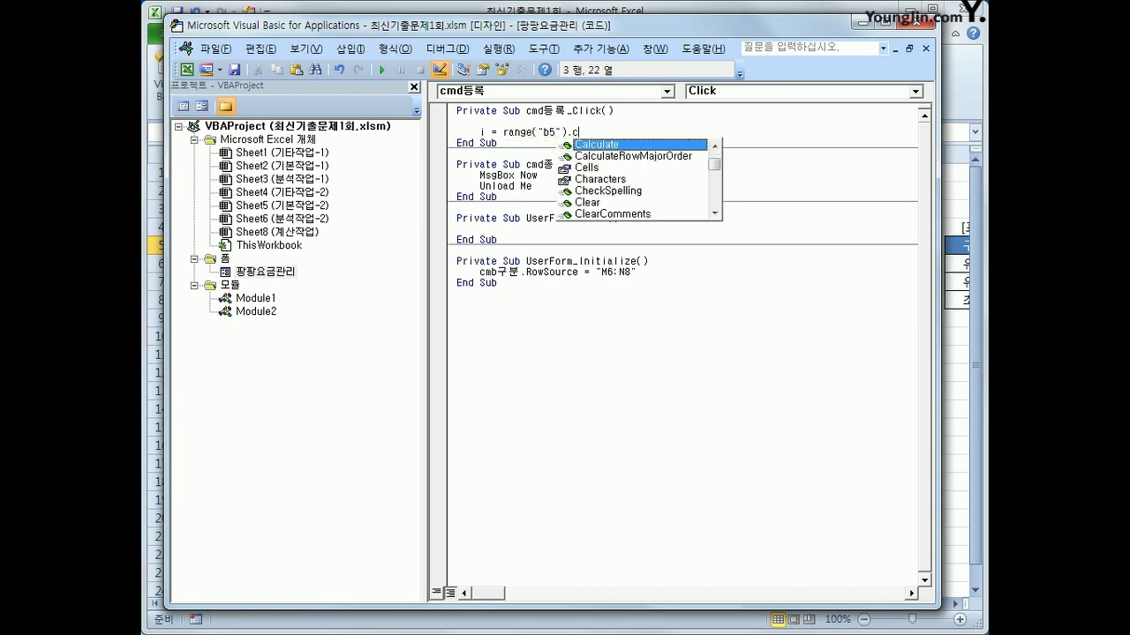
pyautogui.write('un')
pyautogui.press('Down')
pyautogui.write('.Cu')
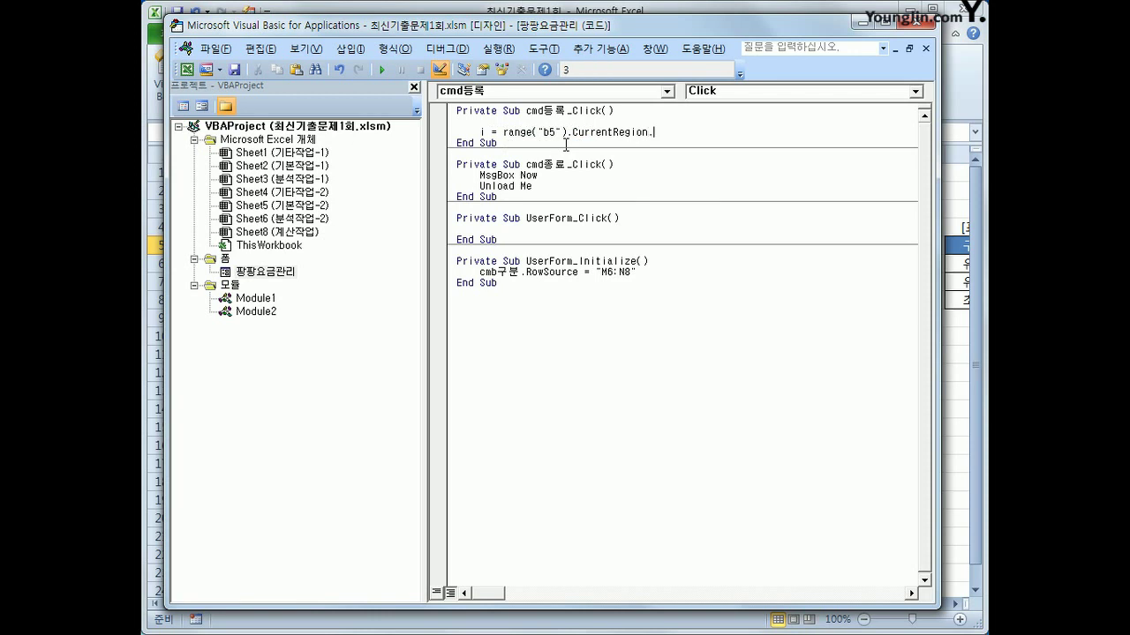
pyautogui.write('rrentRegion.Rows')
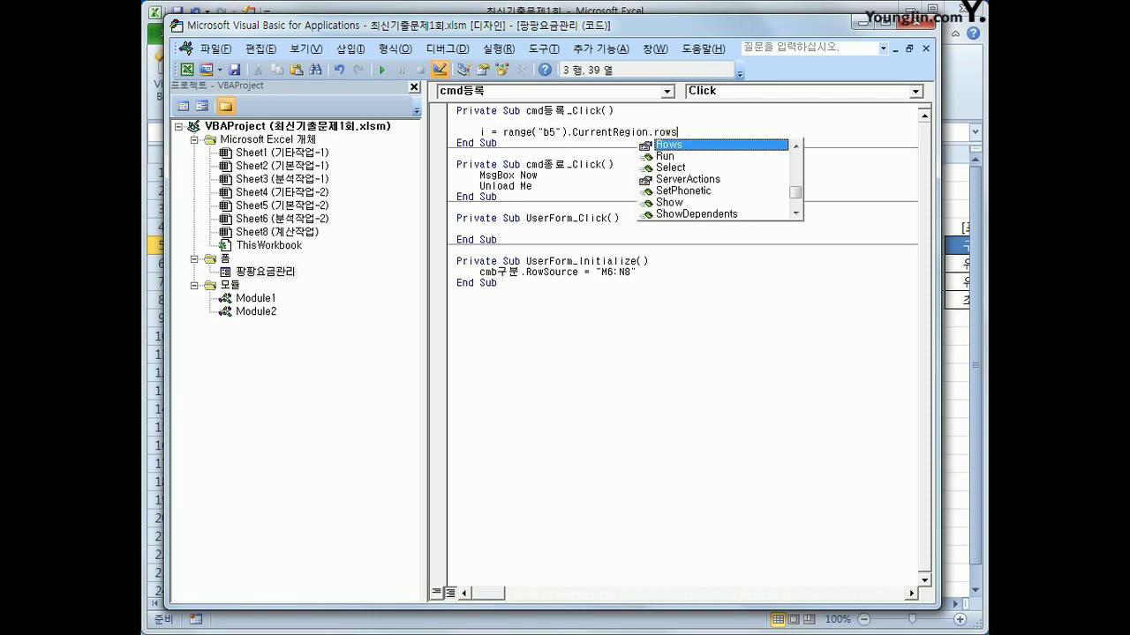
pyautogui.write('.Count ')
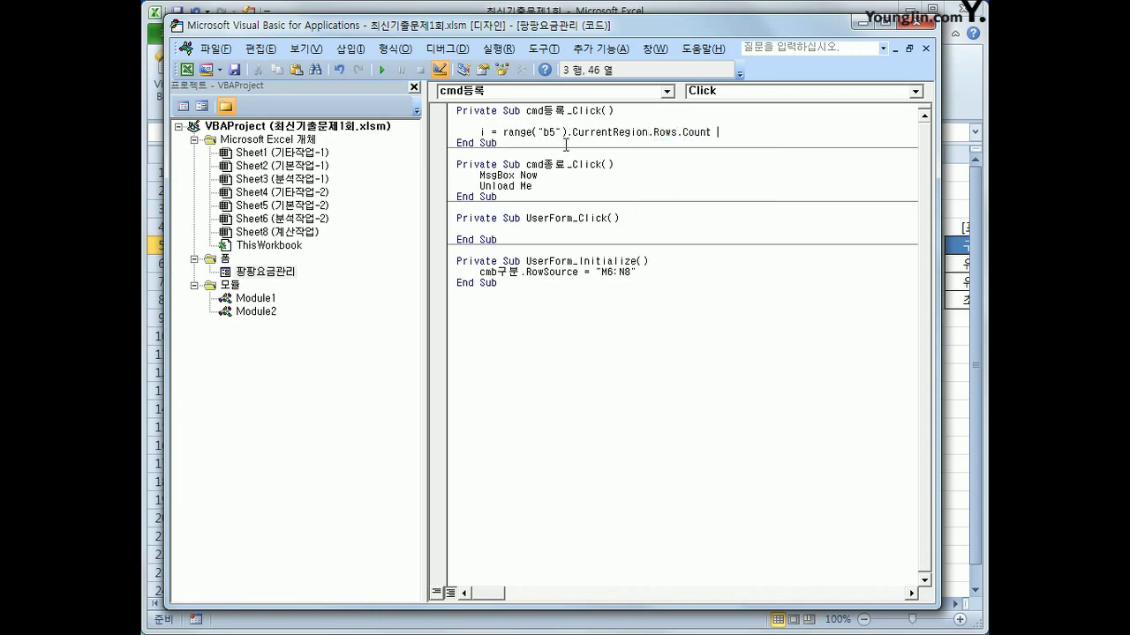
pyautogui.write('+ 4')
pyautogui.press('Return')
pyautogui.press('Return')
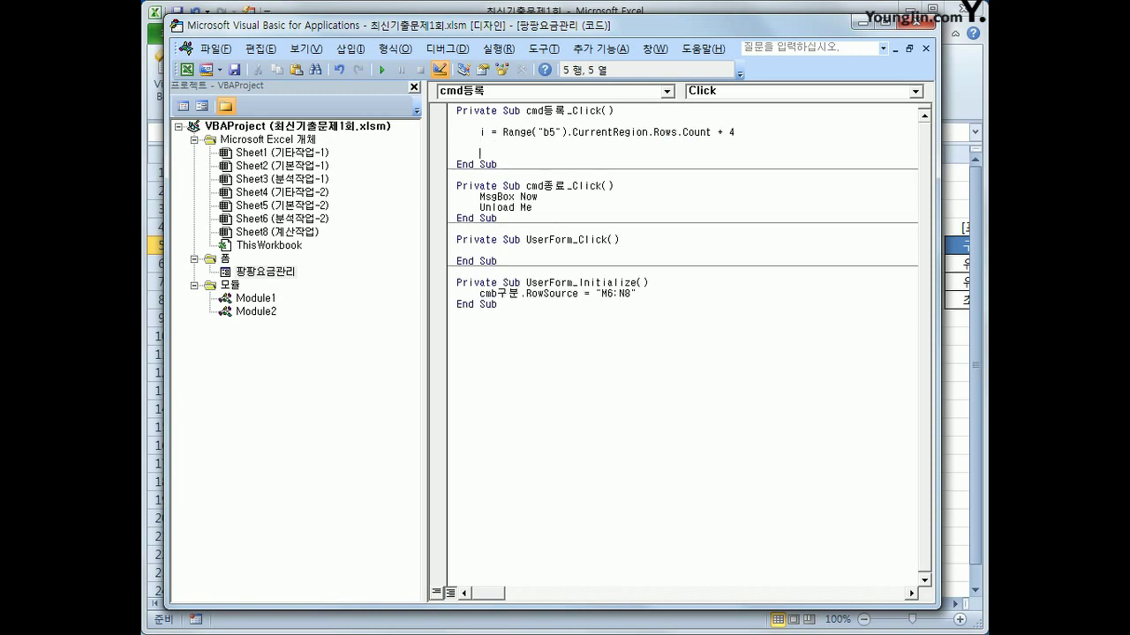
pyautogui.write('cells(i,2) = cmb구분')
pyautogui.press('Return')
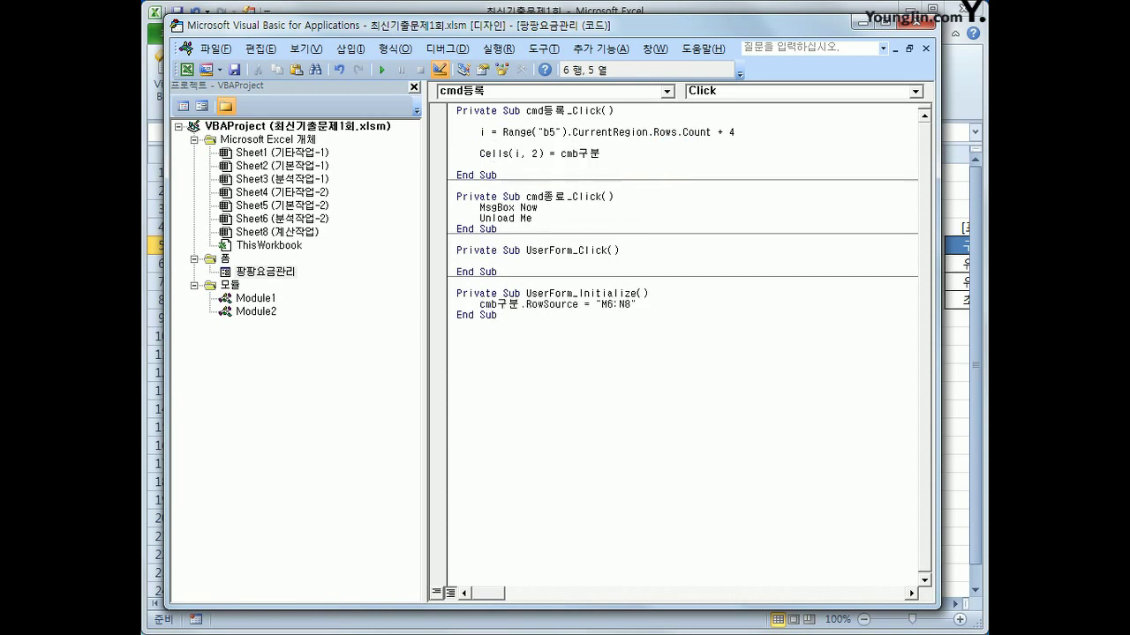
# Duplicate that line into Cells(i, 3) = txt아동명
pyautogui.press('Up')
pyautogui.hotkey('shift', 'End')
pyautogui.hotkey('ctrl', 'c')
pyautogui.press('Down')
pyautogui.hotkey('ctrl', 'v')
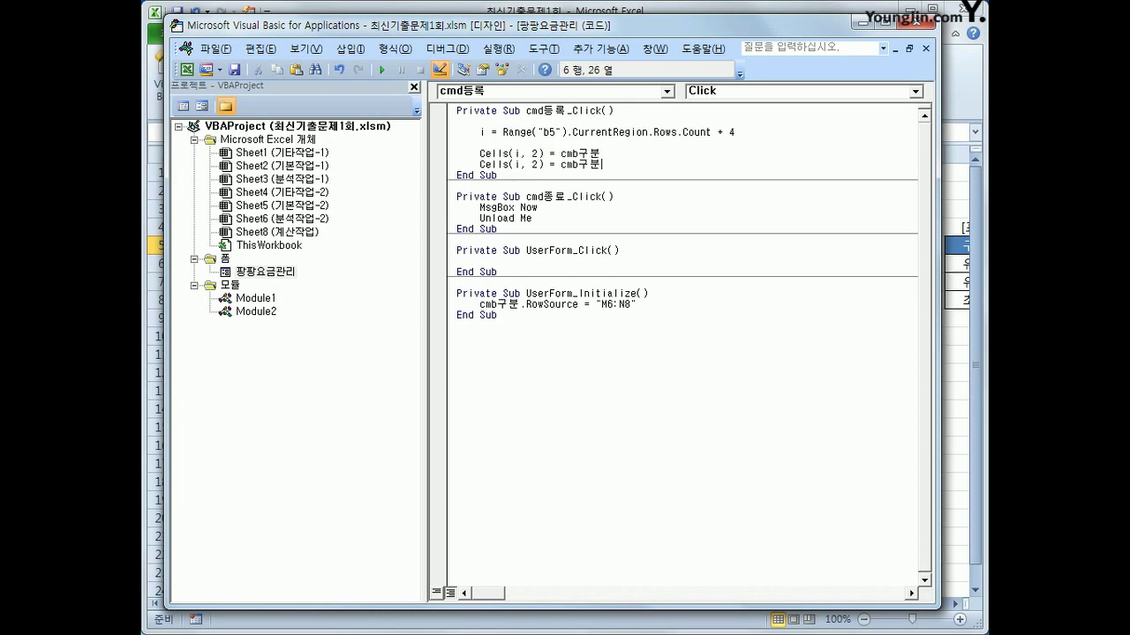
pyautogui.click(532, 164)
pyautogui.press('Delete')
pyautogui.write('3')
pyautogui.press('End')
pyautogui.hotkey('shift', 'Left')
pyautogui.hotkey('shift', 'Left')
pyautogui.hotkey('shift', 'Left')
pyautogui.hotkey('shift', 'Left')
pyautogui.hotkey('shift', 'Left')
pyautogui.write('txtㅇ')
pyautogui.write('아동명')
pyautogui.press('Return')
pyautogui.press('Return')
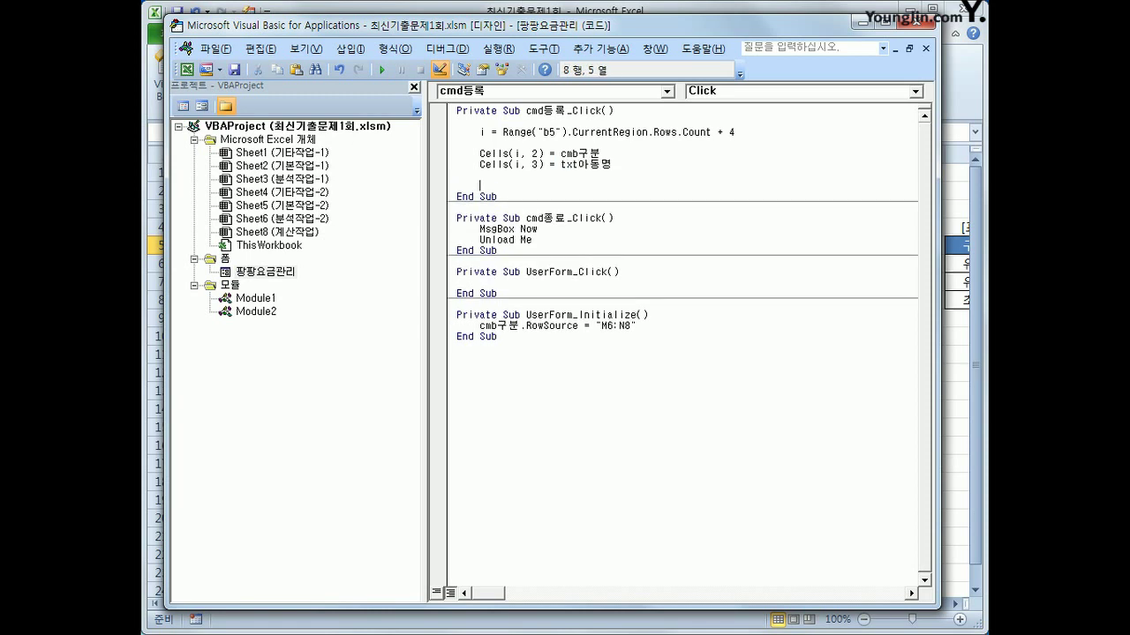
# Close the VBA editor, switch off Design Mode, and launch the 팡팡요금관리 form
pyautogui.click(923, 24)
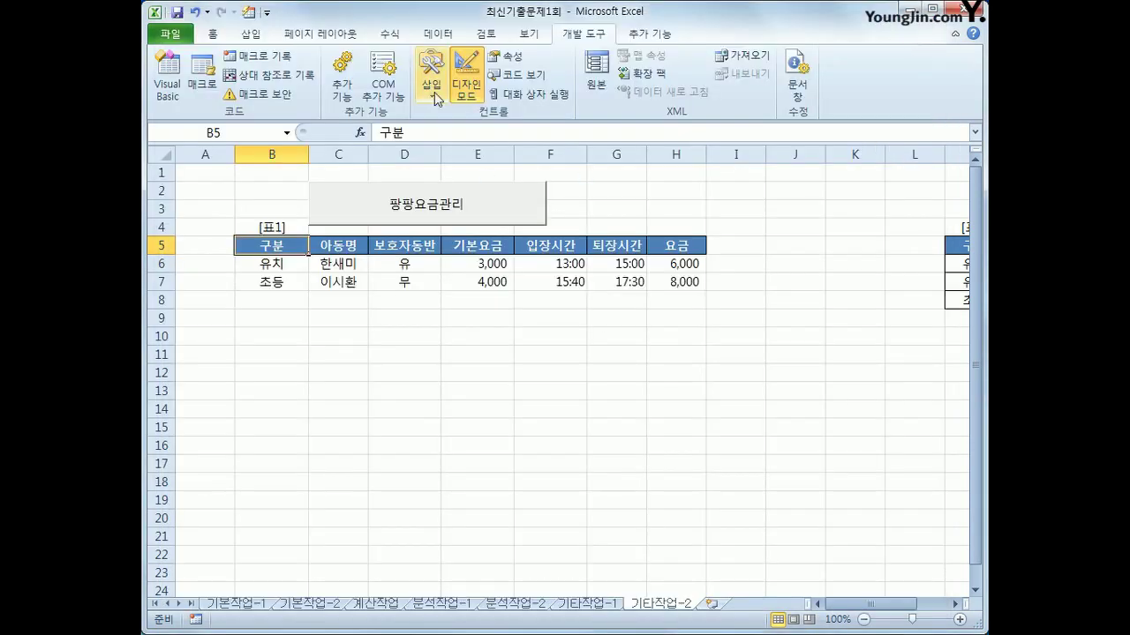
pyautogui.click(466, 84)
pyautogui.click(476, 217)
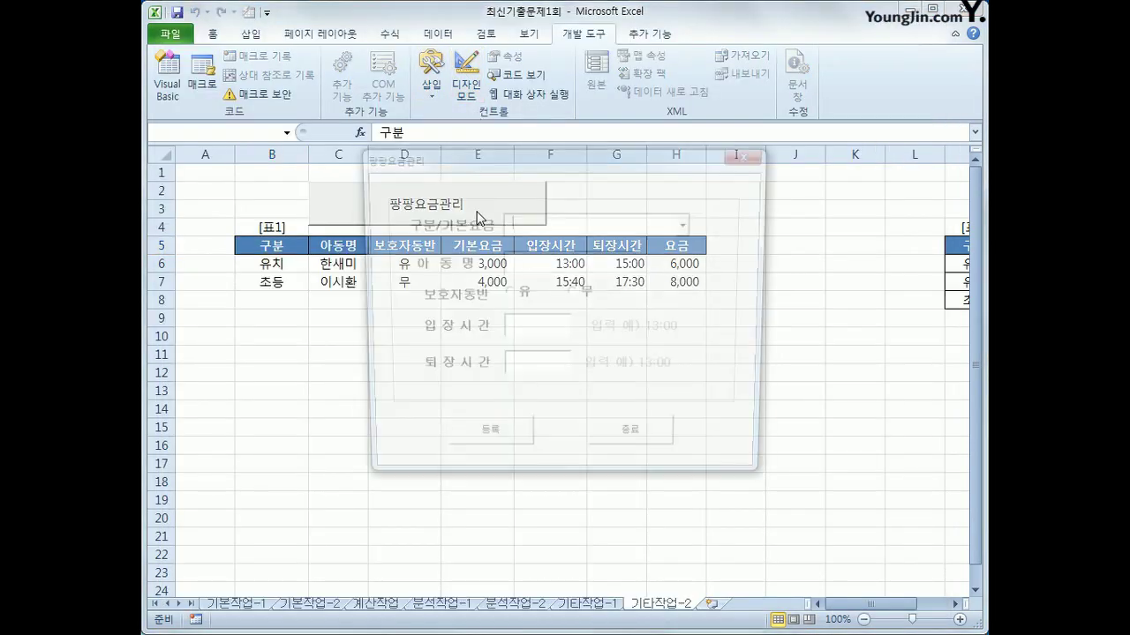
pyautogui.moveTo(525, 159); pyautogui.dragTo(678, 173)
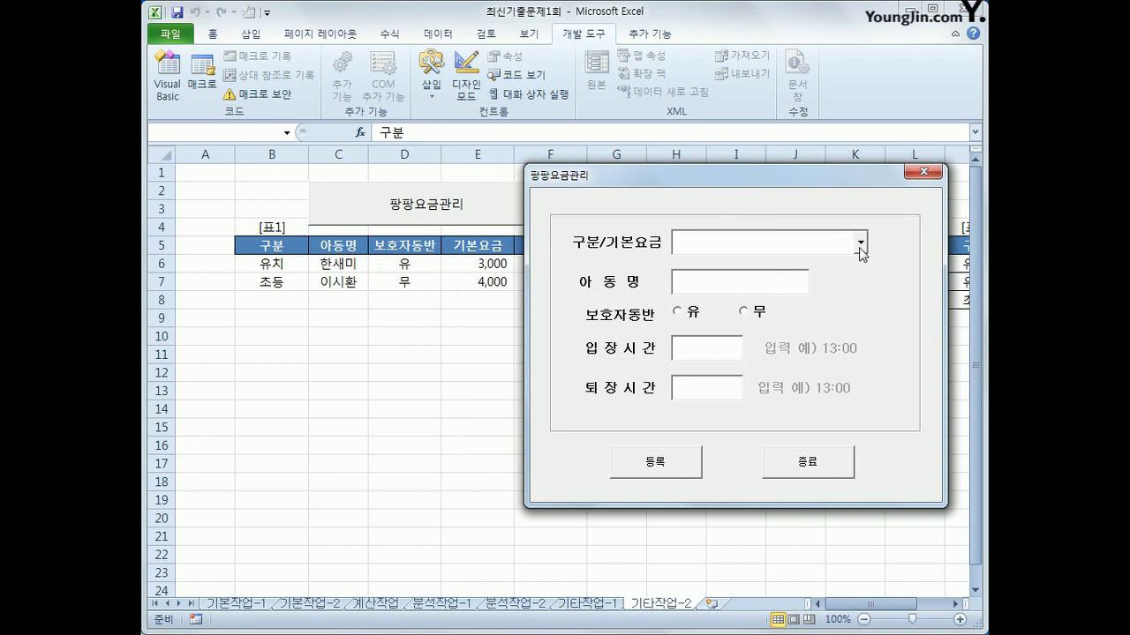
# Test the form with 유아 and the 유/무 options, close it, then select 표2's 구분 rows
pyautogui.click(860, 250)
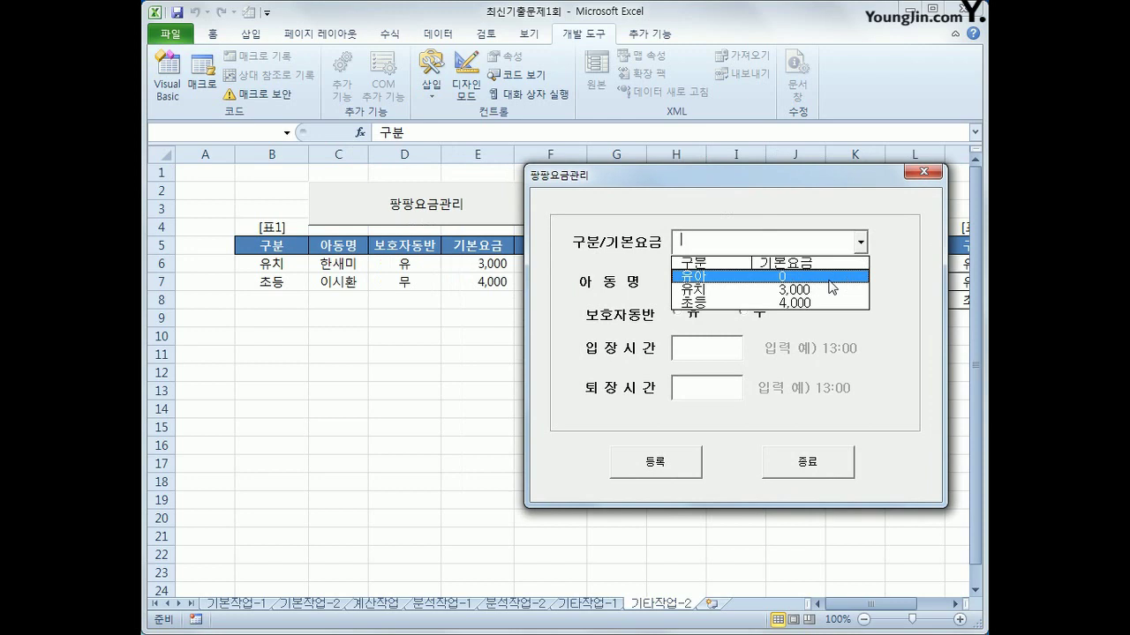
pyautogui.click(829, 279)
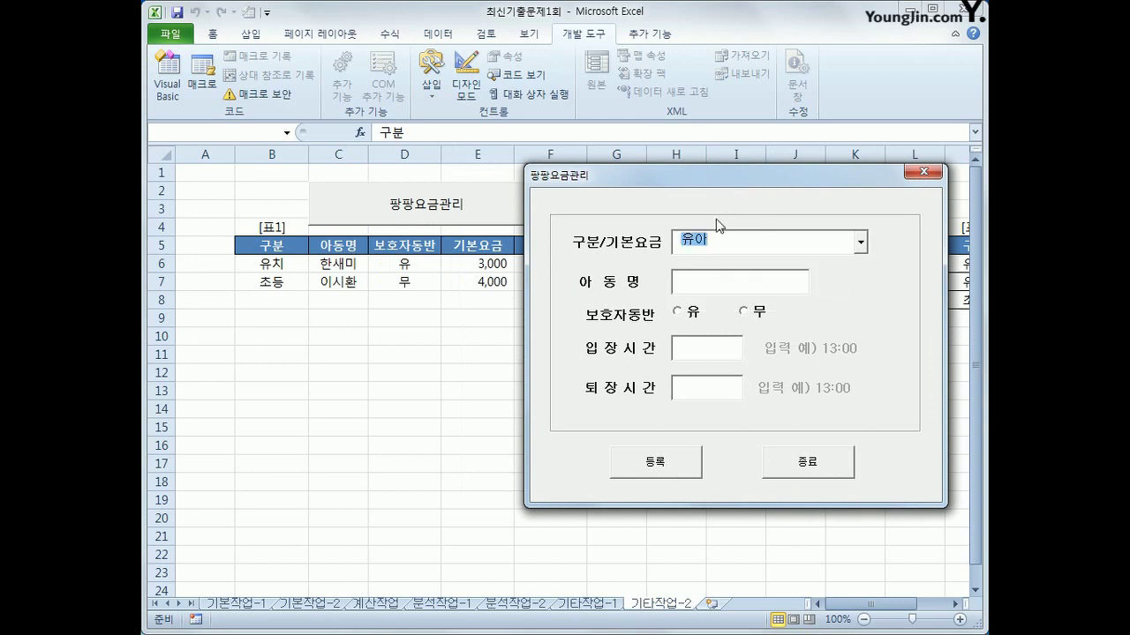
pyautogui.click(746, 281)
pyautogui.click(677, 311)
pyautogui.click(753, 316)
pyautogui.click(702, 349)
pyautogui.moveTo(716, 184); pyautogui.dragTo(729, 271)
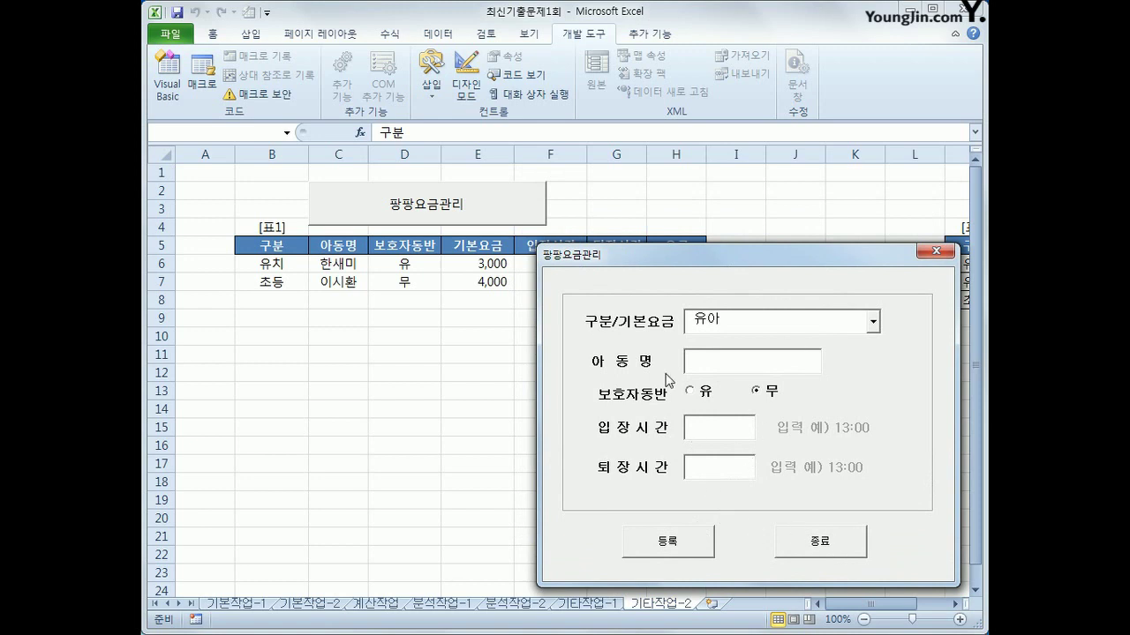
pyautogui.hotkey('shift', 'Tab')
pyautogui.click(933, 253)
pyautogui.moveTo(847, 604); pyautogui.dragTo(900, 604)
pyautogui.moveTo(769, 263); pyautogui.dragTo(841, 301)
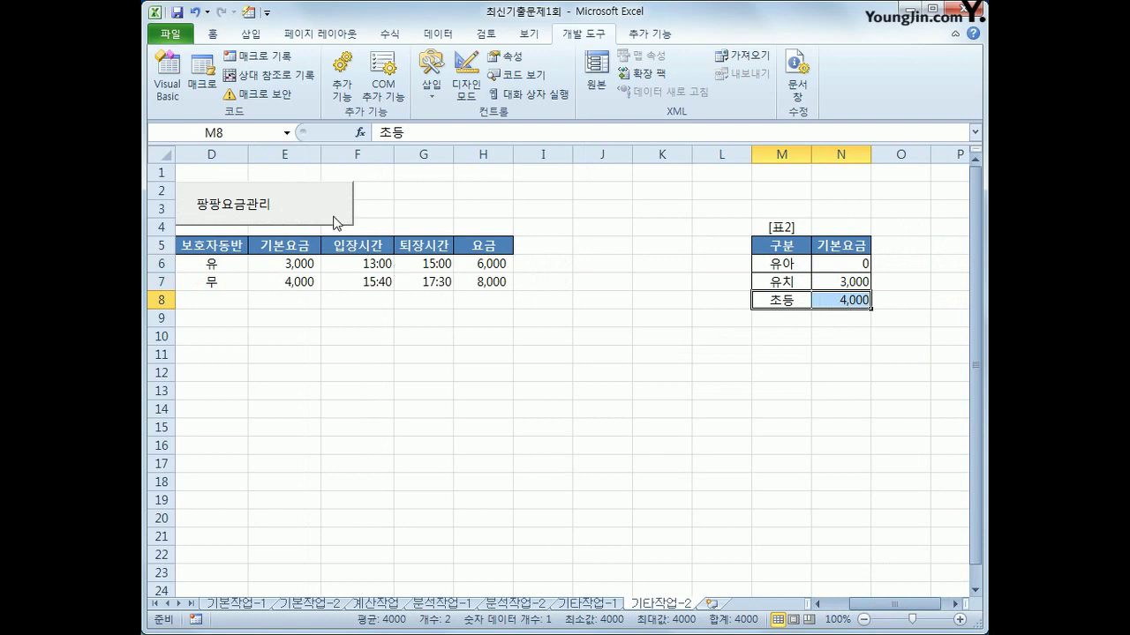
pyautogui.click(336, 221)
pyautogui.moveTo(622, 160); pyautogui.dragTo(522, 220)
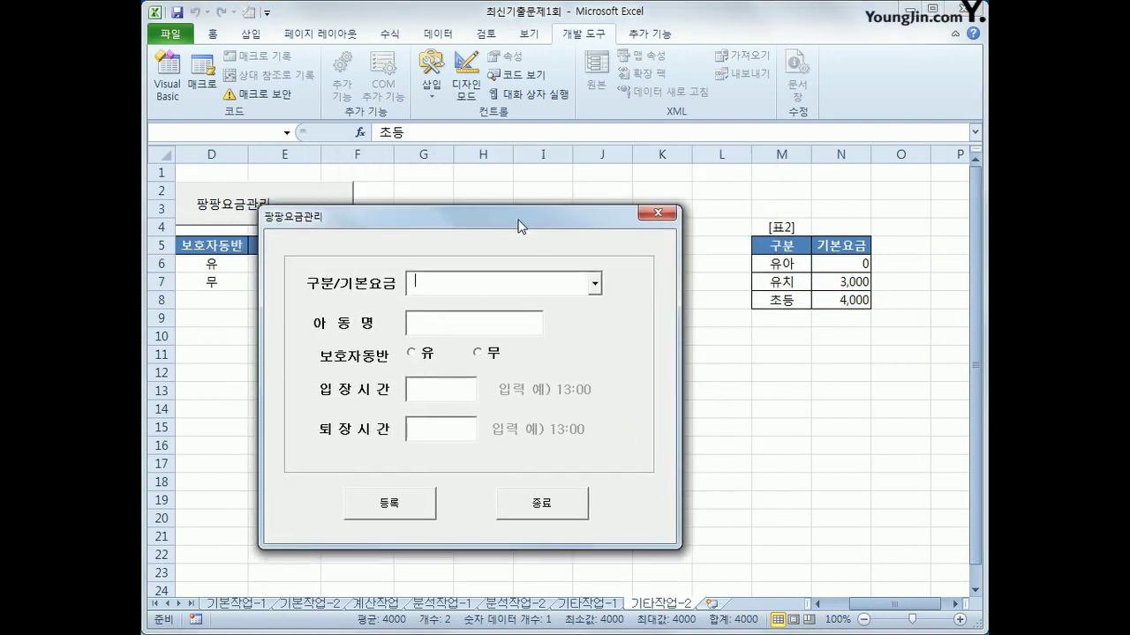
pyautogui.click(594, 283)
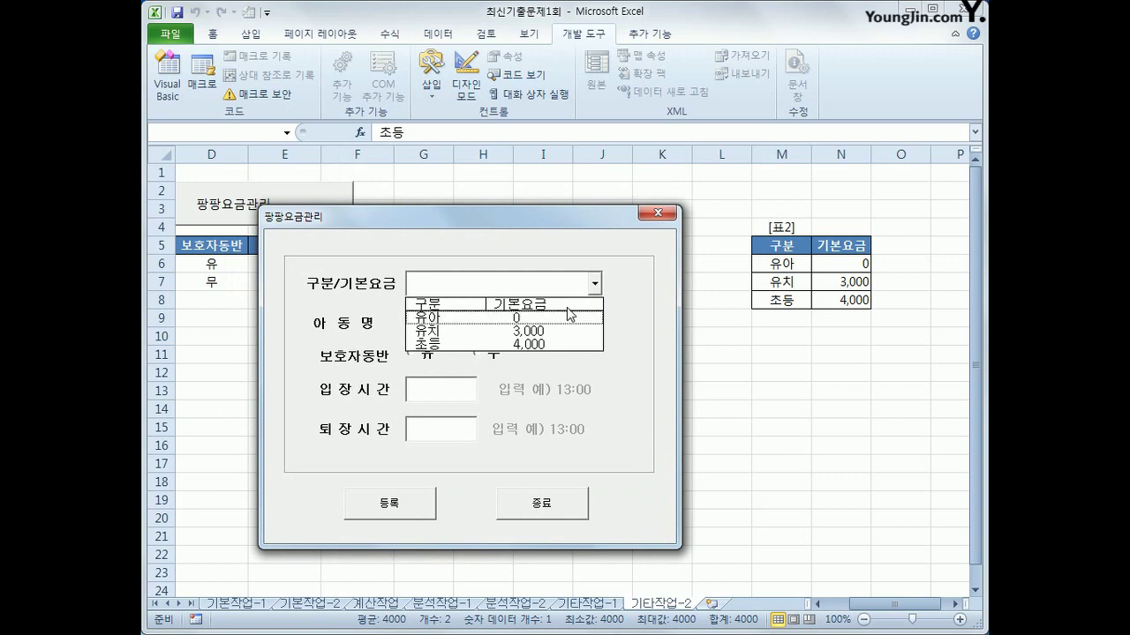
pyautogui.click(575, 291)
pyautogui.click(597, 284)
pyautogui.click(583, 318)
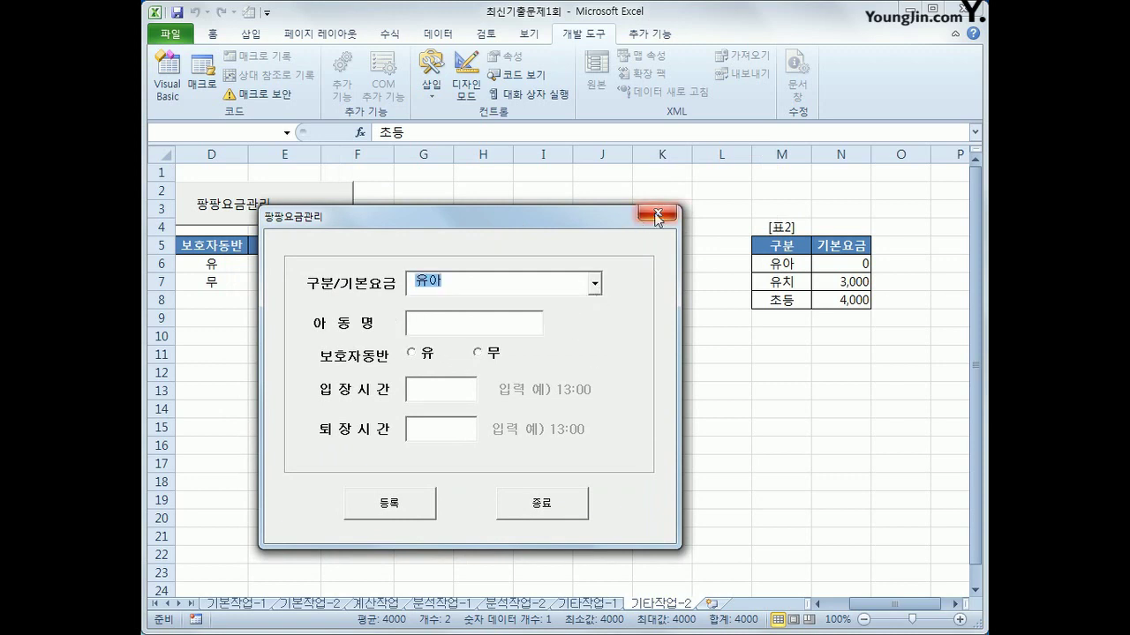
pyautogui.click(658, 212)
pyautogui.click(775, 264)
pyautogui.moveTo(775, 263); pyautogui.dragTo(814, 295)
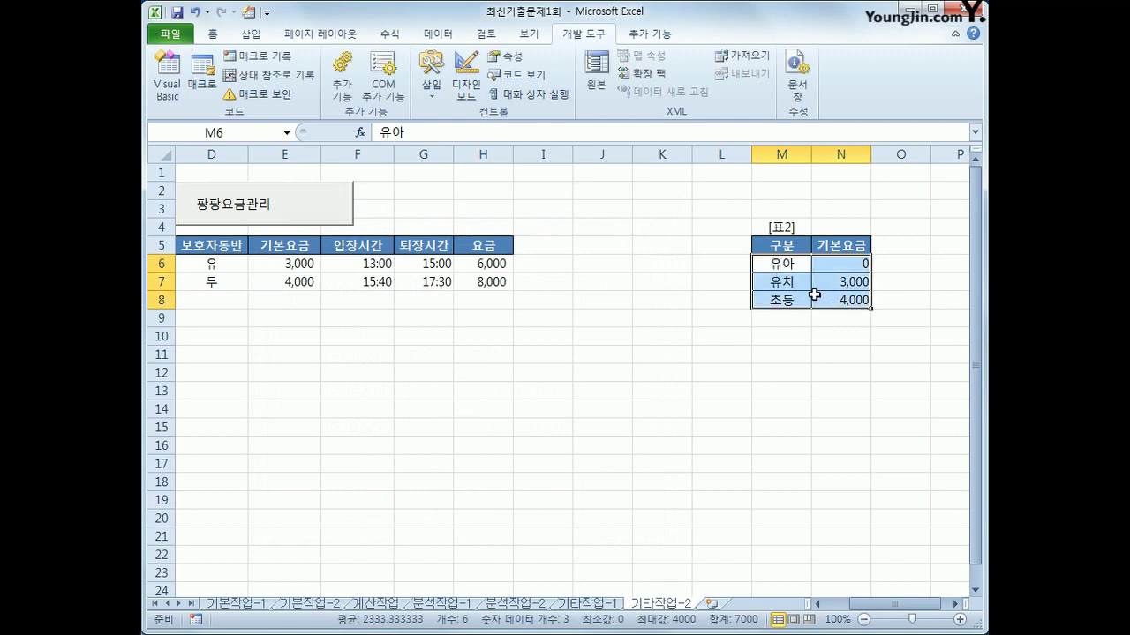
pyautogui.click(276, 215)
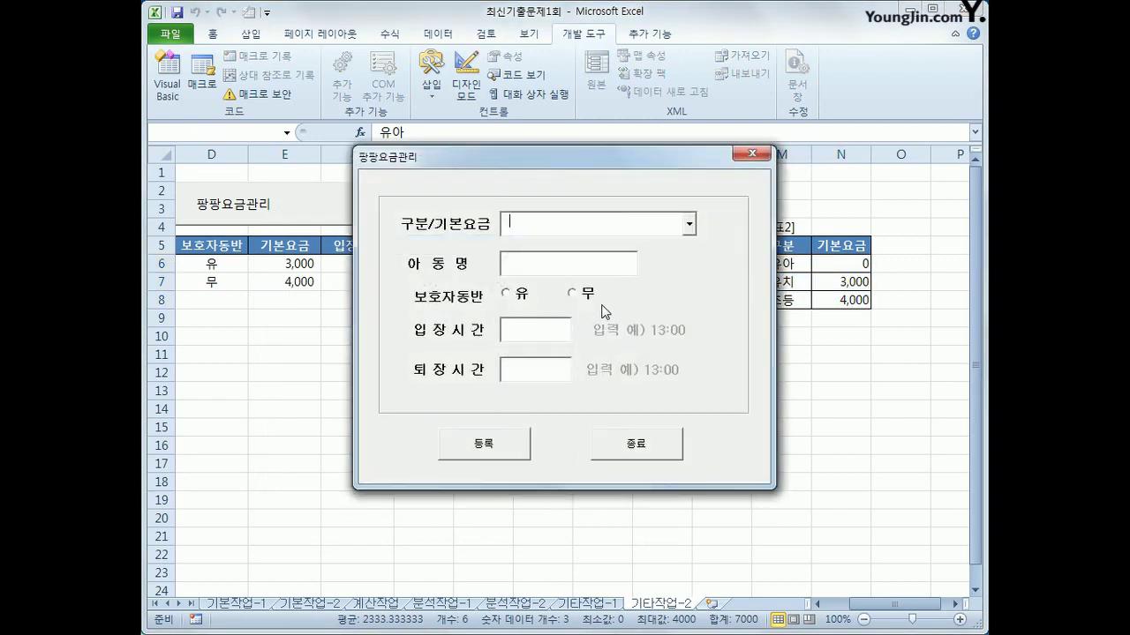
pyautogui.click(688, 225)
pyautogui.click(536, 259)
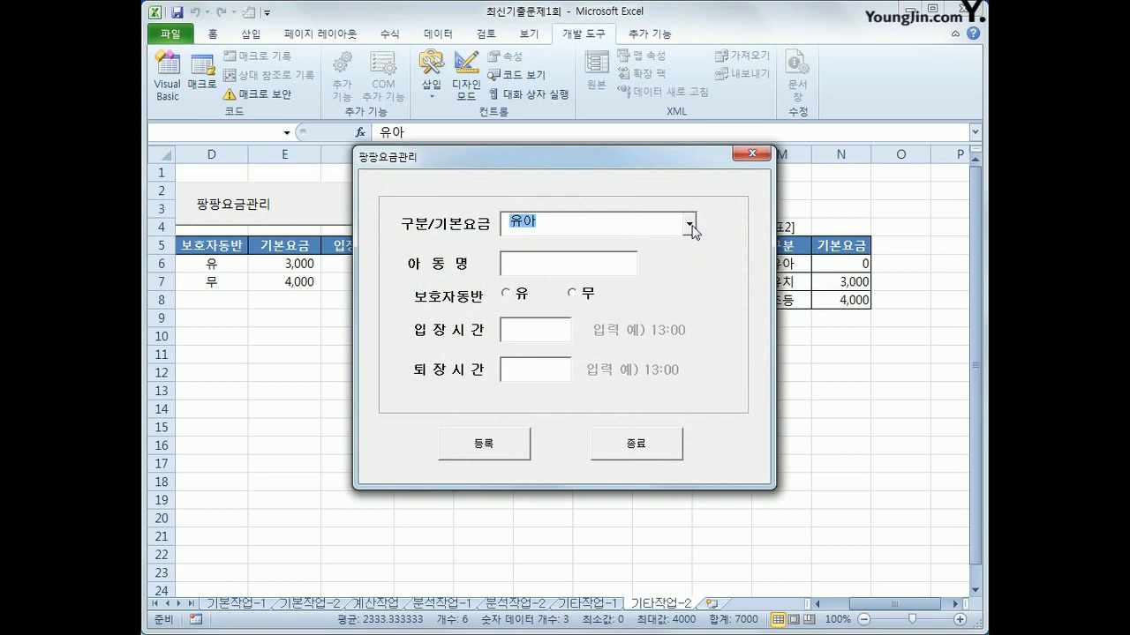
pyautogui.click(743, 161)
pyautogui.click(766, 263)
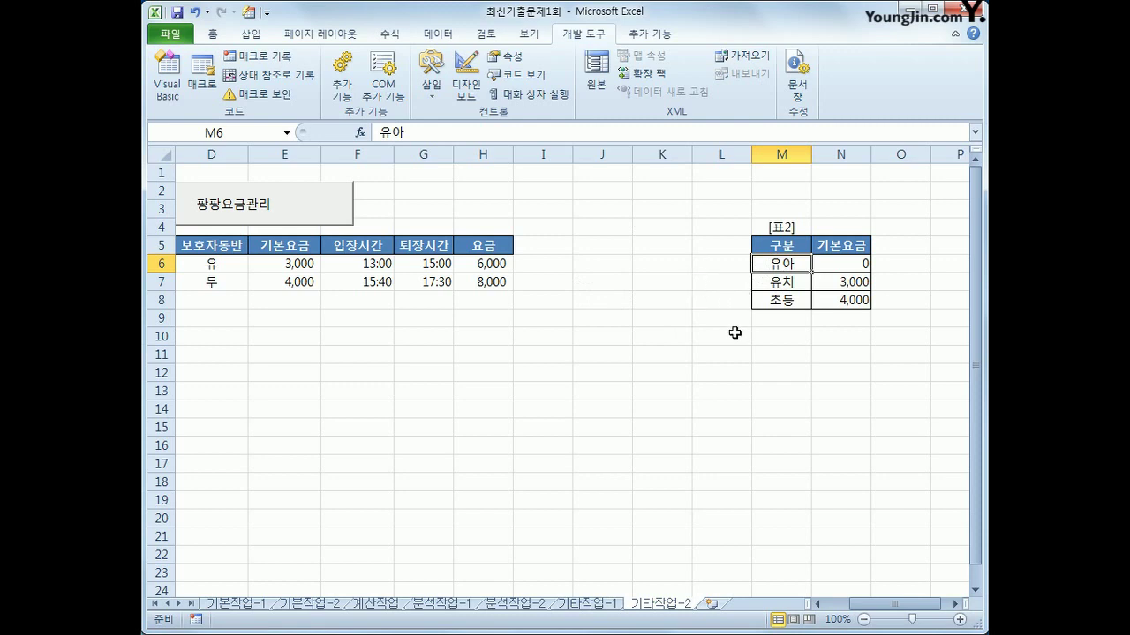
# Start the condition If opt유 = True Then in cmd등록_Click
pyautogui.click(168, 84)
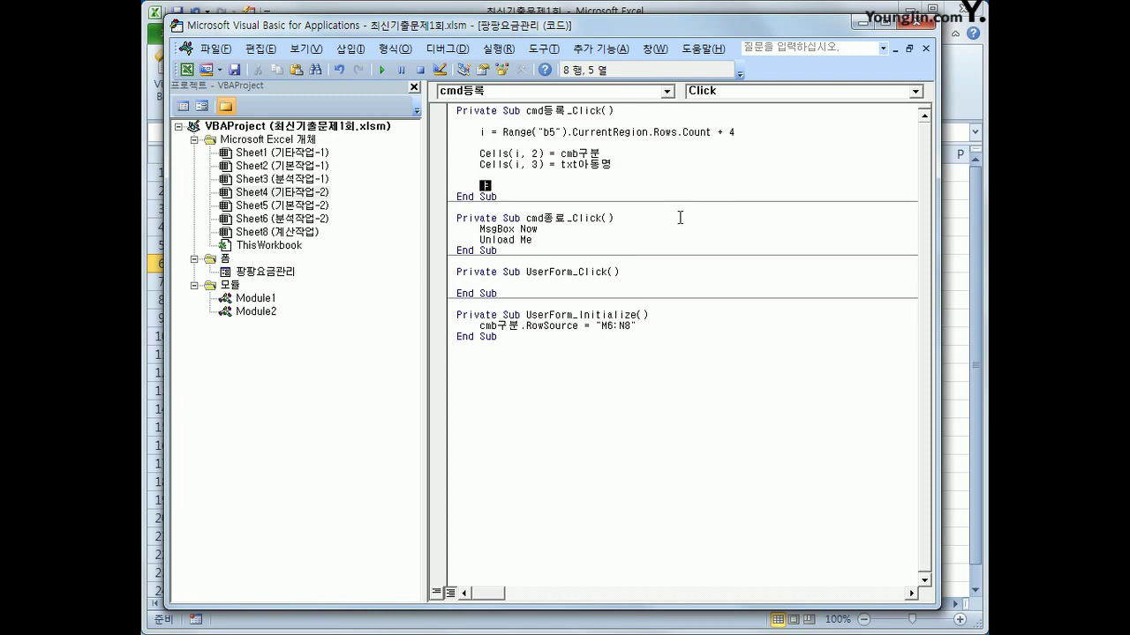
pyautogui.write('if optn')
pyautogui.press('BackSpace')
pyautogui.write('유 ')
pyautogui.write('=')
pyautogui.write('reu')
pyautogui.press('BackSpace')
pyautogui.press('BackSpace')
pyautogui.press('BackSpace')
pyautogui.write('true then')
pyautogui.press('Return')
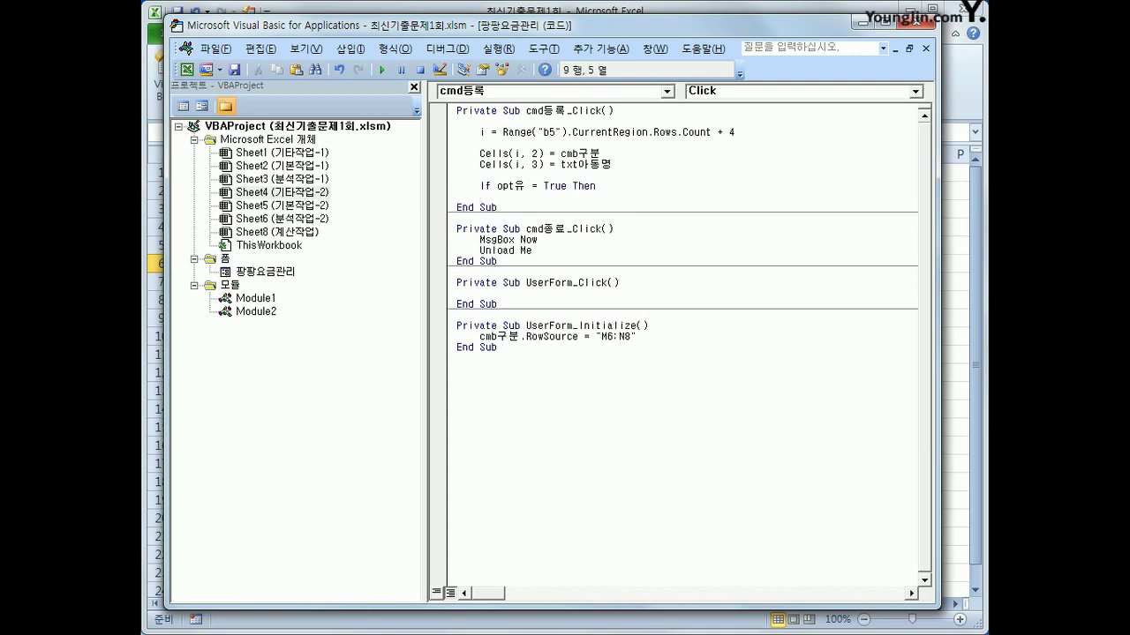
# Under Then, write Cells(i, 4) = "유"
pyautogui.write('Cells(i, 2) = cmb구분')
pyautogui.press('Left')
pyautogui.press('Left')
pyautogui.press('Left')
pyautogui.press('Left')
pyautogui.press('Left')
pyautogui.press('Left')
pyautogui.press('Left')
pyautogui.press('Left')
pyautogui.press('Left')
pyautogui.press('Left')
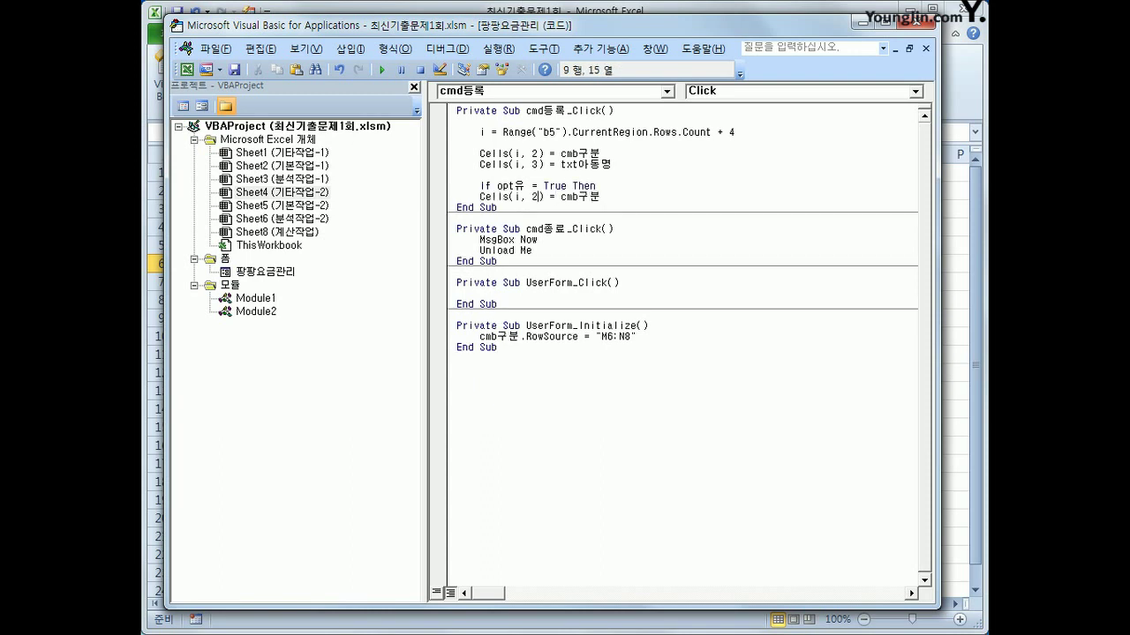
pyautogui.press('Delete')
pyautogui.write('4')
pyautogui.press('Right')
pyautogui.press('Right')
pyautogui.press('Right')
pyautogui.press('Right')
pyautogui.hotkey('shift', 'End')
pyautogui.write('"유"')
pyautogui.press('Return')
pyautogui.press('Up')
pyautogui.hotkey('shift', 'End')
pyautogui.hotkey('ctrl', 'c')
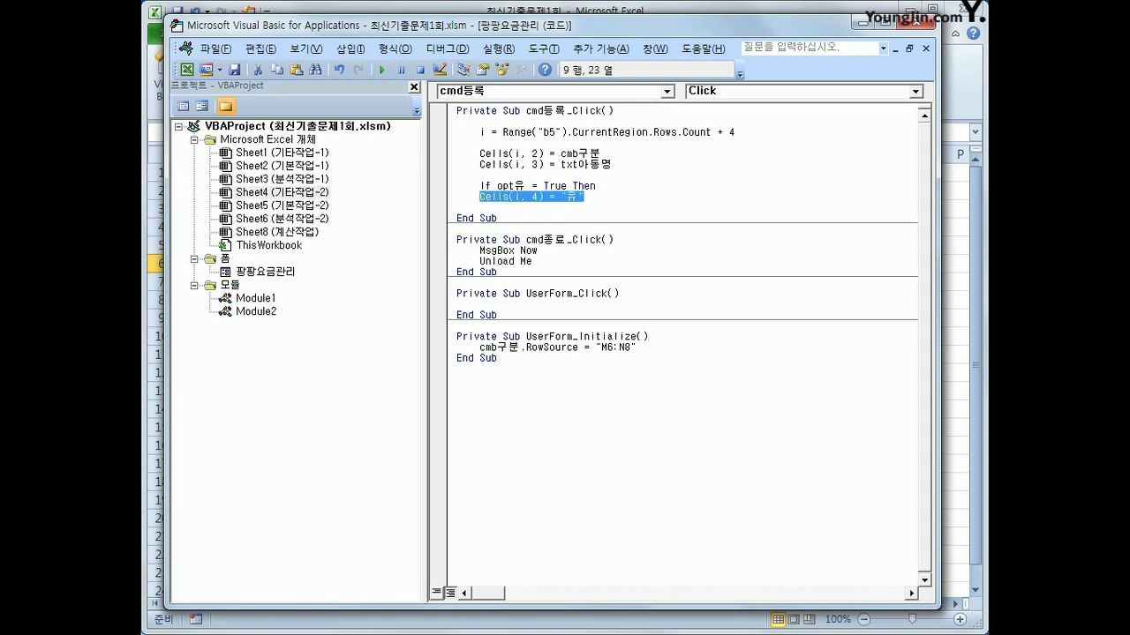
pyautogui.press('Down')
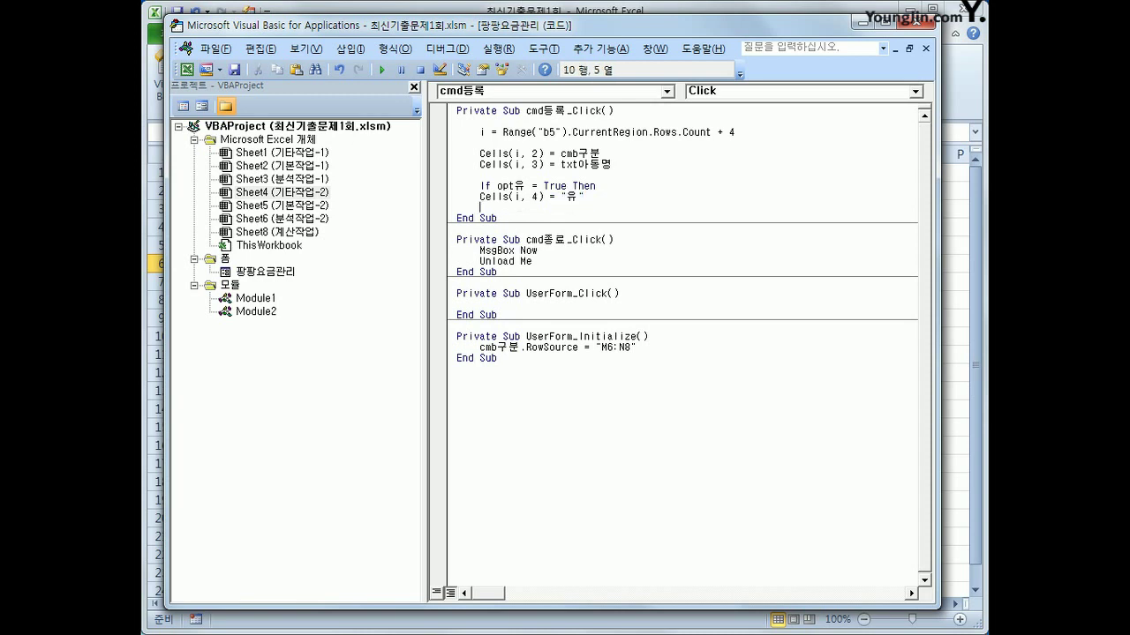
# Add Else with Cells(i, 4) = "무" and close with End If
pyautogui.write('else')
pyautogui.press('Return')
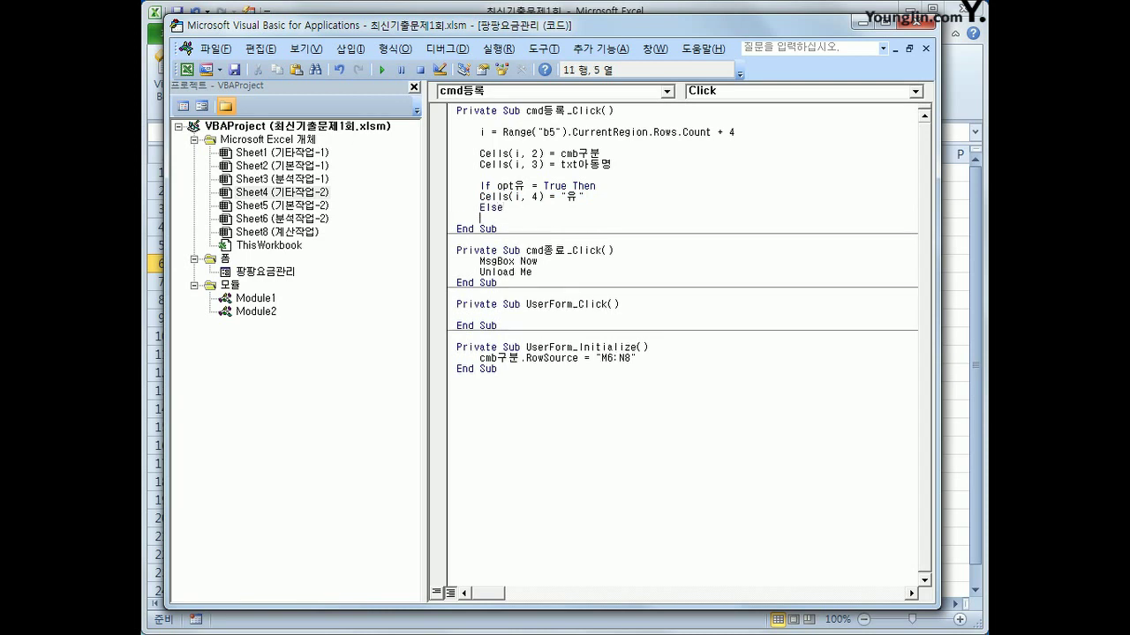
pyautogui.press('Up')
pyautogui.press('Up')
pyautogui.press('Tab')
pyautogui.press('Down')
pyautogui.press('Down')
pyautogui.press('Tab')
pyautogui.hotkey('ctrl', 'v')
pyautogui.press('Left')
pyautogui.press('Left')
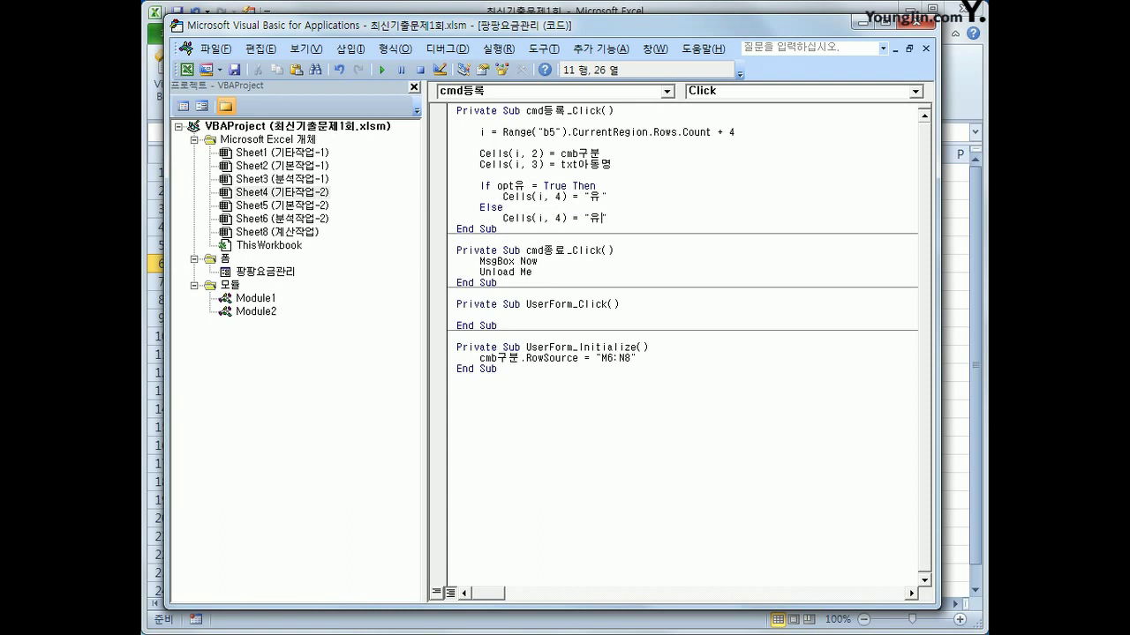
pyautogui.hotkey('shift', 'Right')
pyautogui.write('무')
pyautogui.press('End')
pyautogui.press('Return')
pyautogui.press('BackSpace')
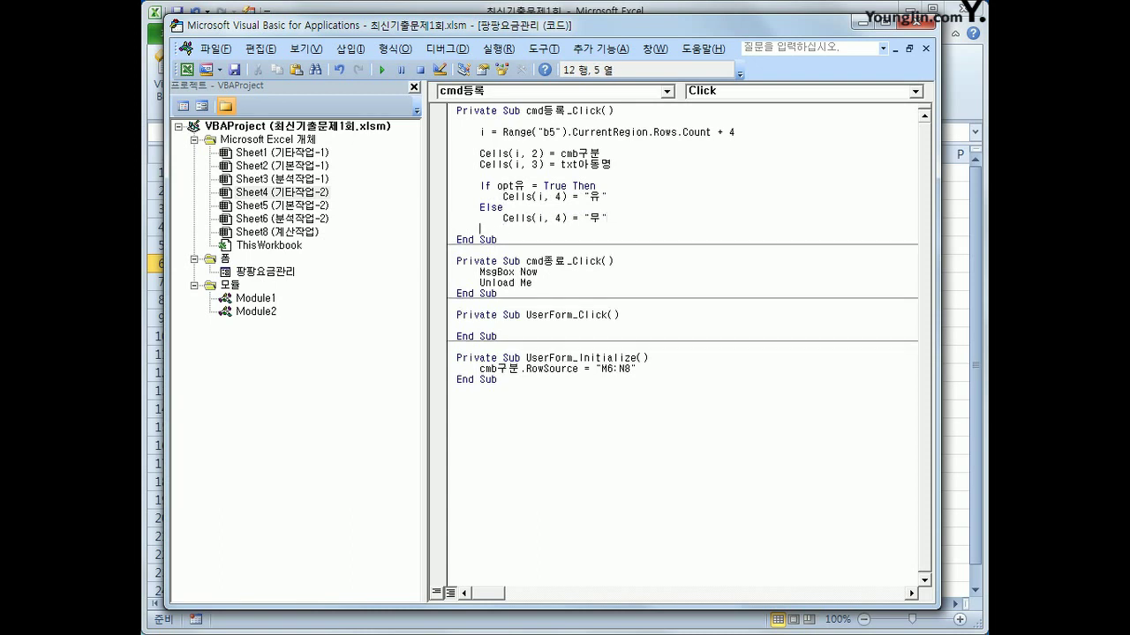
pyautogui.write('endif')
pyautogui.press('Return')
pyautogui.press('Return')
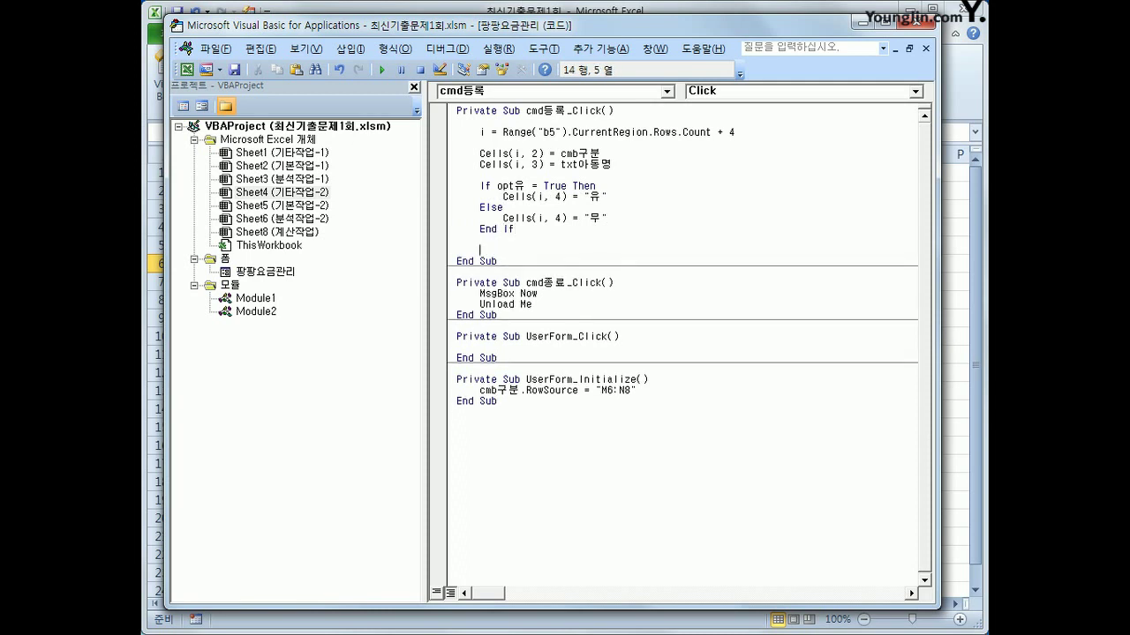
# Begin a Cells(i, 5) assignment line below the If block
pyautogui.write('Cells(i, 4) = "유"')
pyautogui.press('Left')
pyautogui.press('Left')
pyautogui.press('Left')
pyautogui.press('Left')
pyautogui.press('Left')
pyautogui.press('Left')
pyautogui.press('Left')
pyautogui.press('Delete')
pyautogui.write('5')
pyautogui.press('End')
pyautogui.press('Left')
pyautogui.press('Left')
pyautogui.press('Left')
pyautogui.hotkey('shift', 'End')
pyautogui.press('Delete')
pyautogui.write('cmb구분')
pyautogui.press('BackSpace')
pyautogui.press('BackSpace')
pyautogui.press('BackSpace')
pyautogui.press('BackSpace')
pyautogui.press('BackSpace')
pyautogui.press('BackSpace')
# Finish Cells(i, 5) = Cells(cmb구분.ListIndex + 6, 14) and start a Cells(i, 6) line
pyautogui.write('ells(')
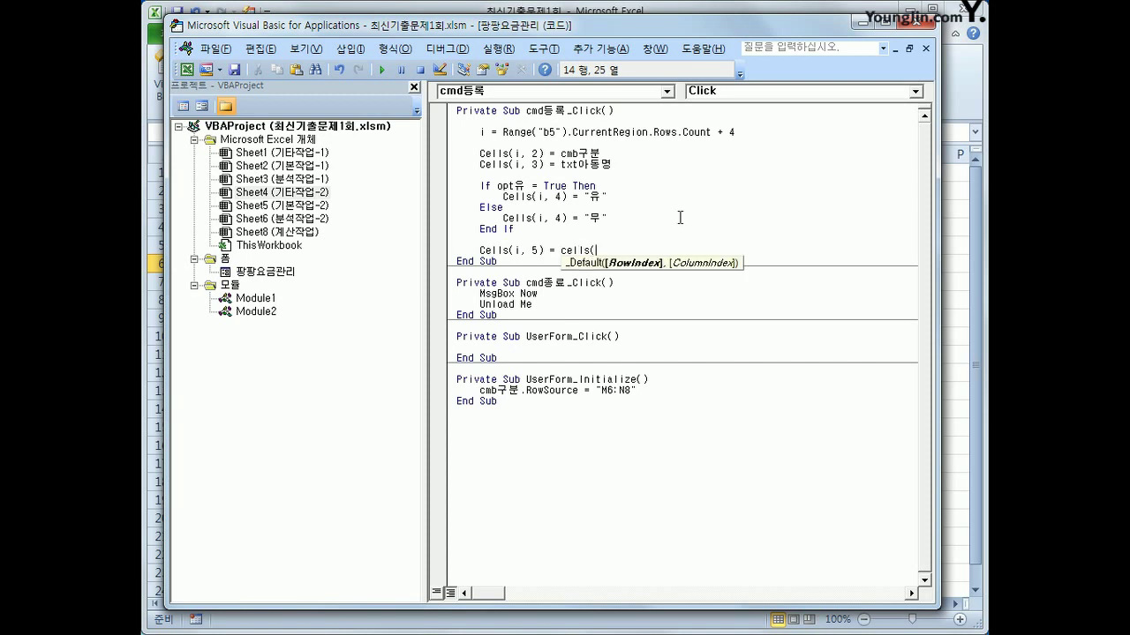
pyautogui.write('cmb구분.')
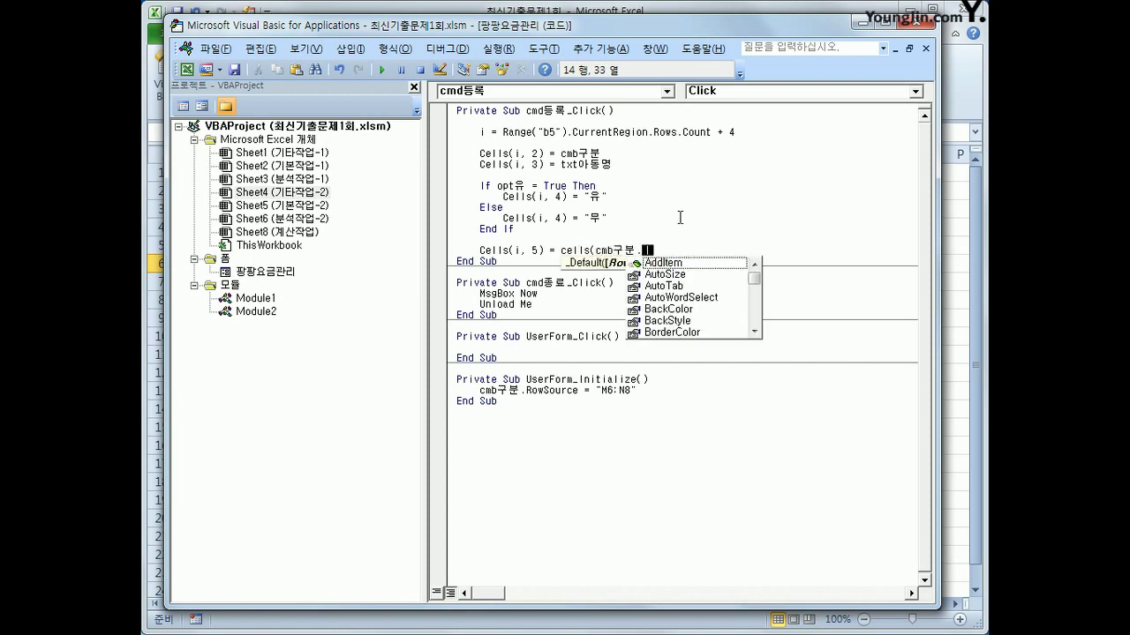
pyautogui.write('li')
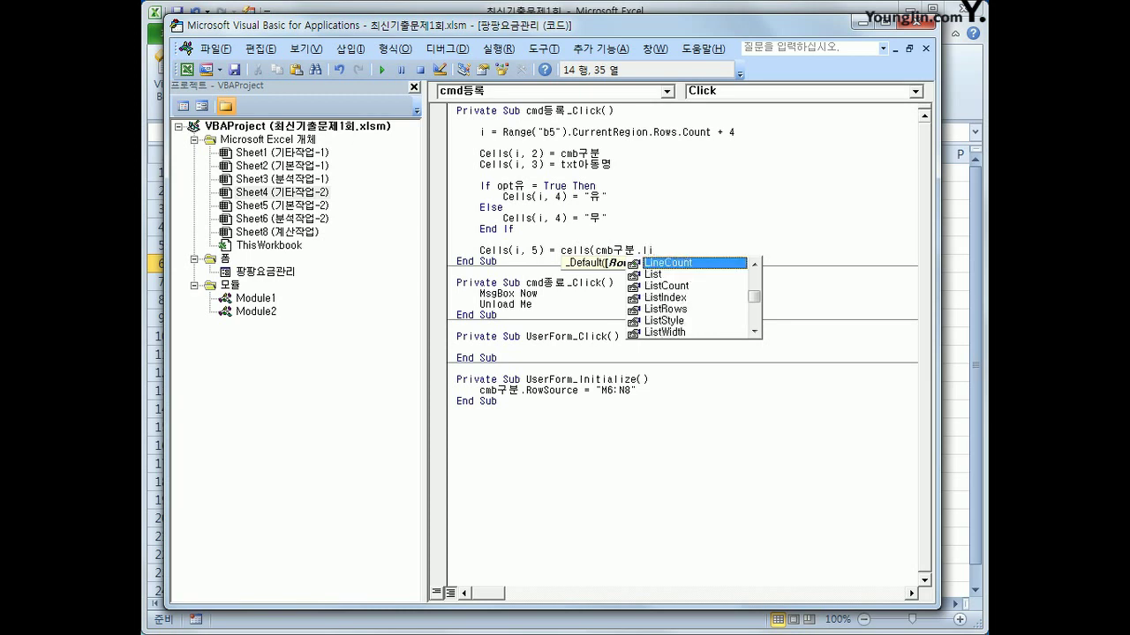
pyautogui.write('stIndex ')
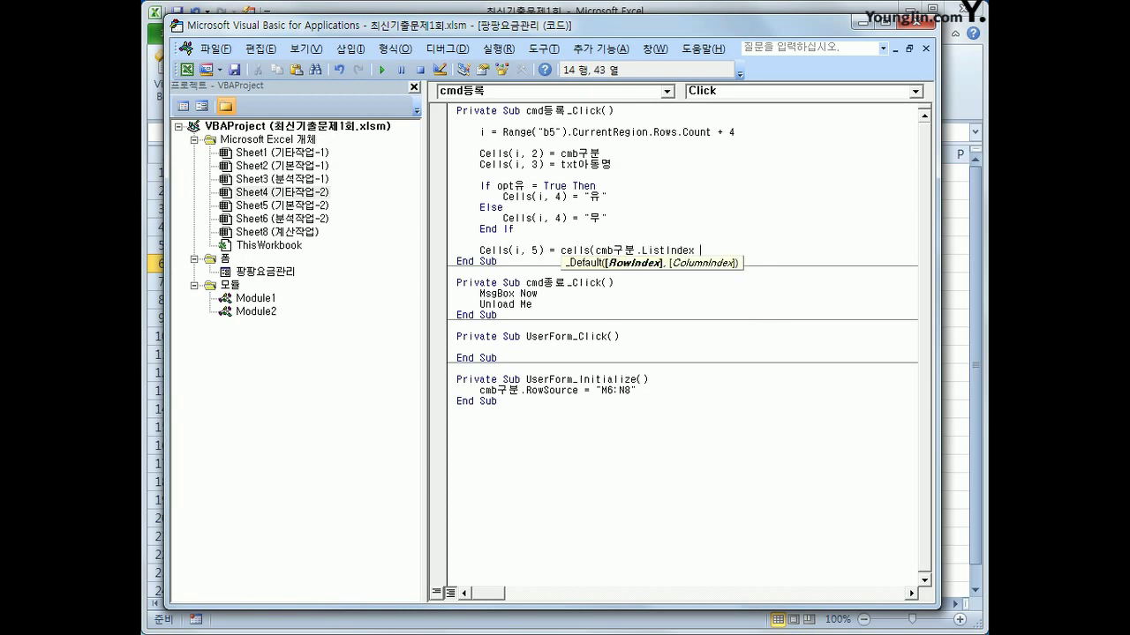
pyautogui.write('+ 6, ')
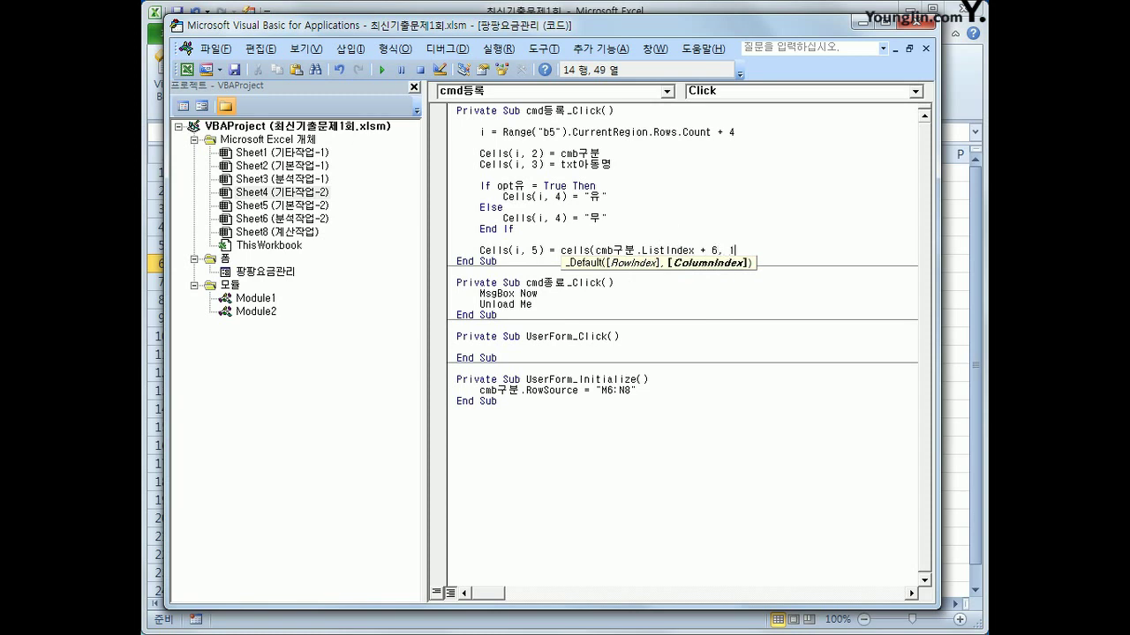
pyautogui.write('14)')
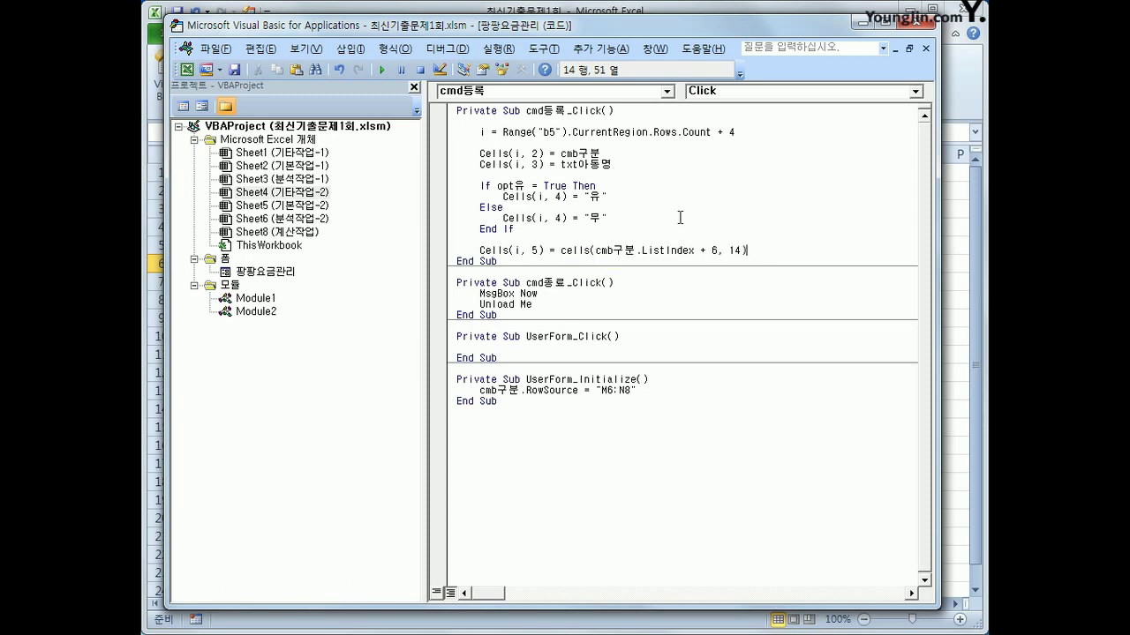
pyautogui.press('Return')
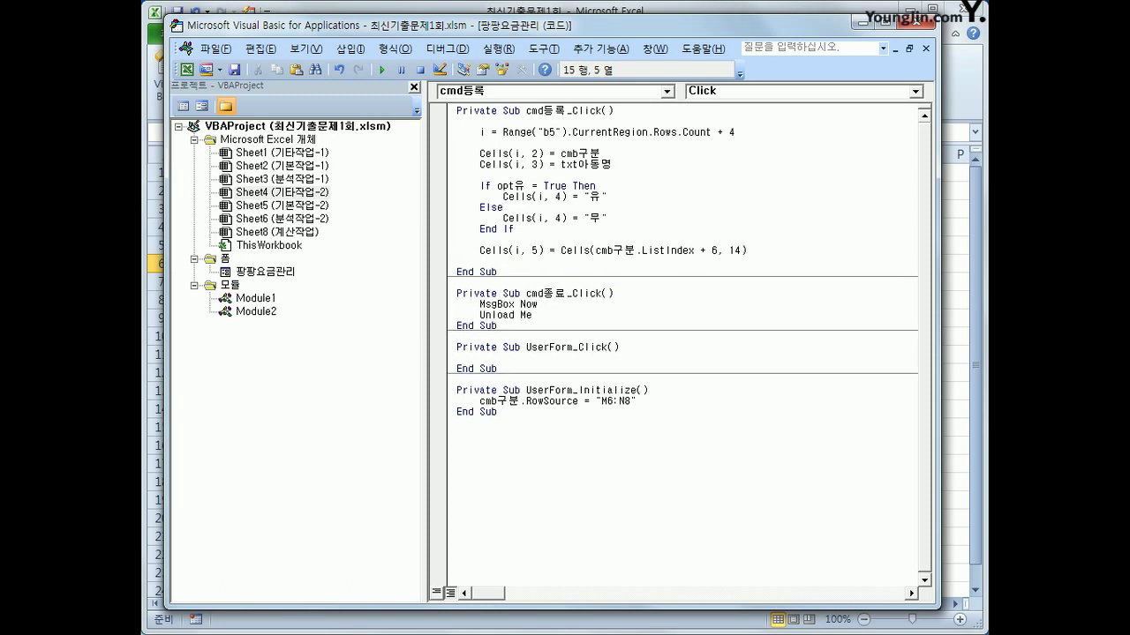
pyautogui.hotkey('ctrl', 'v')
pyautogui.press('Left')
pyautogui.press('Left')
pyautogui.press('Left')
pyautogui.press('Left')
pyautogui.press('Left')
pyautogui.press('Left')
pyautogui.press('Left')
pyautogui.press('Left')
pyautogui.press('Delete')
pyautogui.write('6')
# Replace the column-6 value with the start of a Format expression
pyautogui.click(542, 262)
pyautogui.hotkey('shift', 'End')
pyautogui.press('Delete')
pyautogui.write('forma')
pyautogui.write('t')
# Finish Cells(i, 6) = Format(txt입장시간, "hh:mm") and paste a duplicate of that line below
pyautogui.write('(txt')
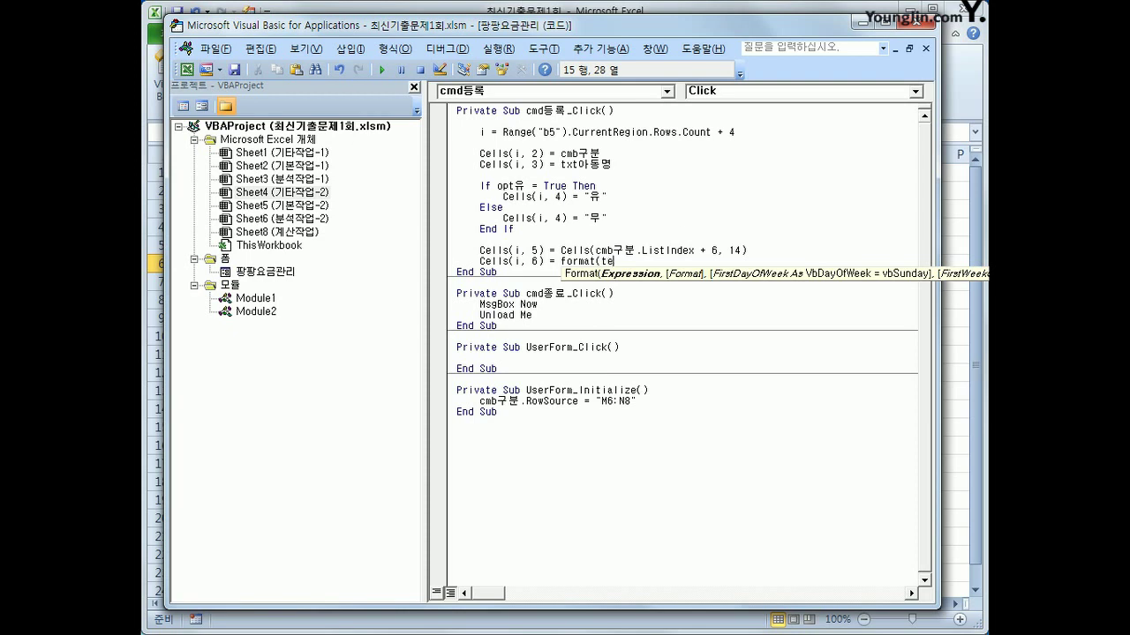
pyautogui.write('입장시간, "')
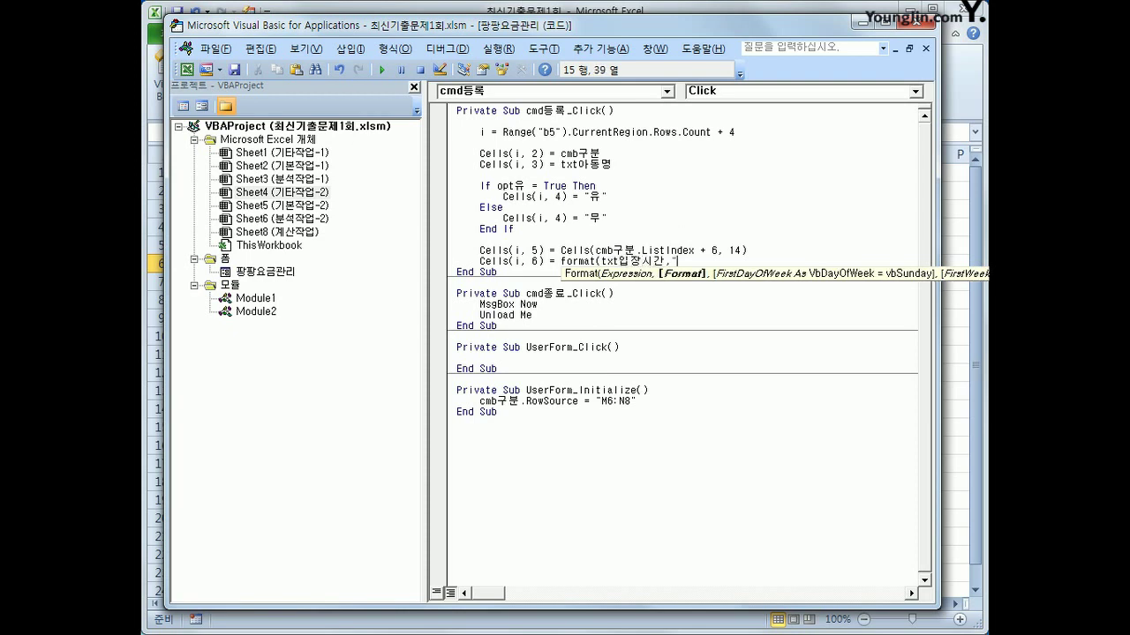
pyautogui.write('hh:mm")')
pyautogui.press('Return')
pyautogui.press('Up')
pyautogui.hotkey('shift', 'End')
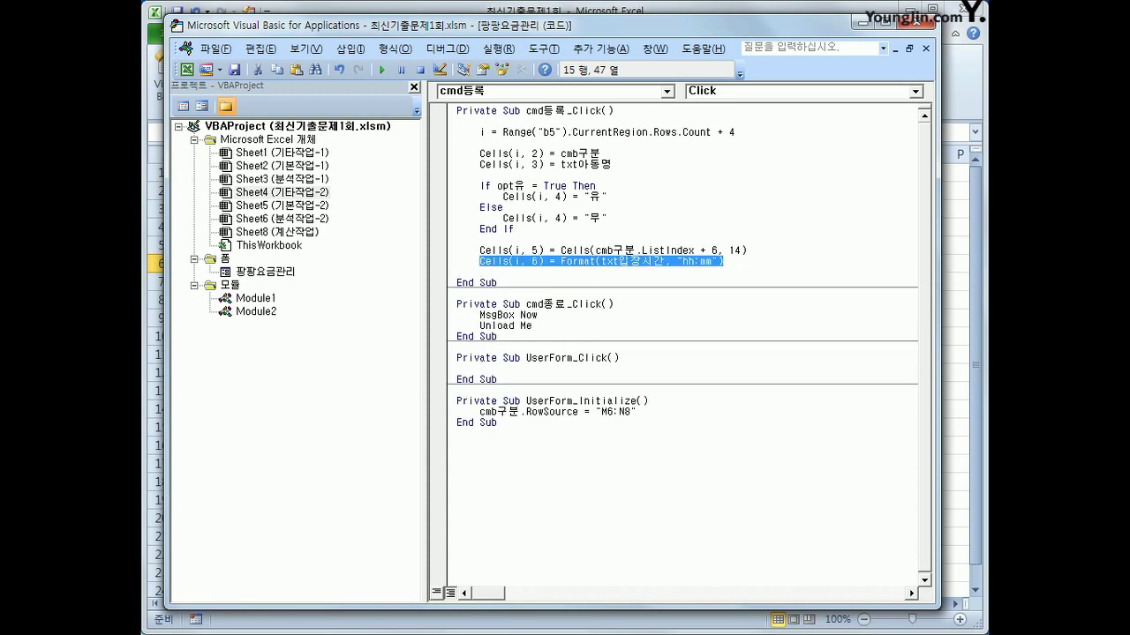
pyautogui.hotkey('ctrl', 'c')
pyautogui.press('Down')
pyautogui.hotkey('ctrl', 'v')
# Edit the duplicate into Cells(i, 7) = Format(txt퇴장시간, "hh:mm")
pyautogui.press('Return')
pyautogui.press('Up')
pyautogui.press('End')
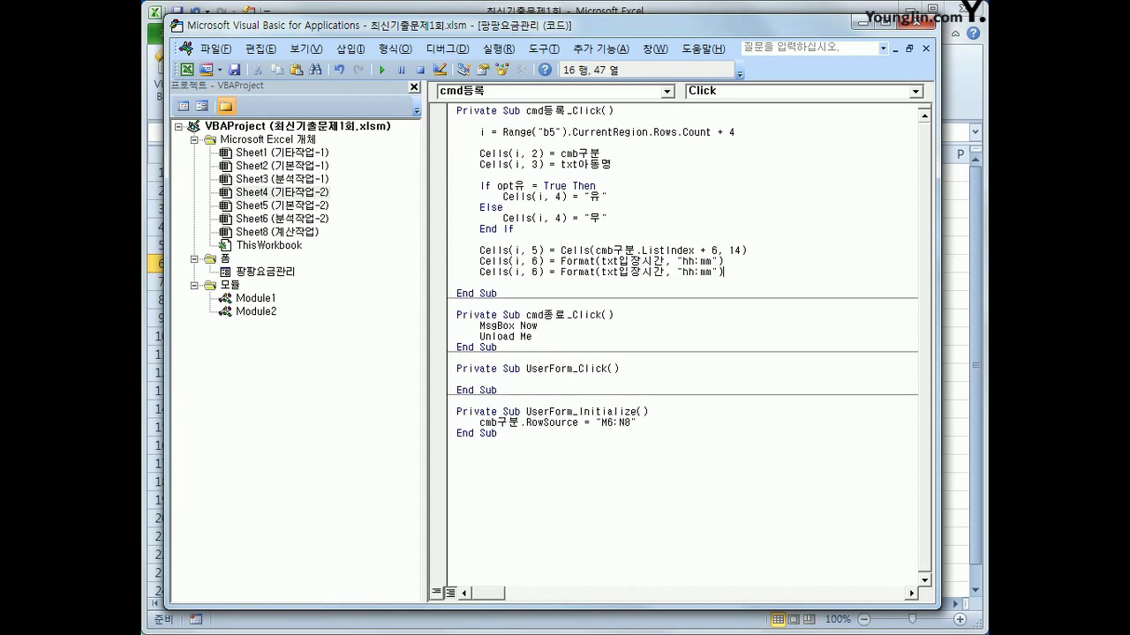
pyautogui.hotkey('ctrl', 'Left')
pyautogui.hotkey('ctrl', 'Left')
pyautogui.hotkey('ctrl', 'Left')
pyautogui.hotkey('ctrl', 'Left')
pyautogui.hotkey('ctrl', 'Left')
pyautogui.hotkey('ctrl', 'Left')
pyautogui.hotkey('ctrl', 'Left')
pyautogui.hotkey('ctrl', 'Left')
pyautogui.hotkey('ctrl', 'Left')
pyautogui.hotkey('ctrl', 'Left')
pyautogui.hotkey('ctrl', 'Left')
pyautogui.press('Delete')
pyautogui.write('7')
pyautogui.press('End')
pyautogui.hotkey('ctrl', 'Left')
pyautogui.hotkey('ctrl', 'Left')
pyautogui.hotkey('ctrl', 'Left')
pyautogui.hotkey('ctrl', 'Left')
pyautogui.hotkey('ctrl', 'Left')
pyautogui.hotkey('ctrl', 'Left')
pyautogui.press('Right')
pyautogui.press('Right')
pyautogui.hotkey('shift', 'Right')
pyautogui.hotkey('shift', 'Right')
pyautogui.write('퇴장')
pyautogui.press('End')
pyautogui.press('Return')
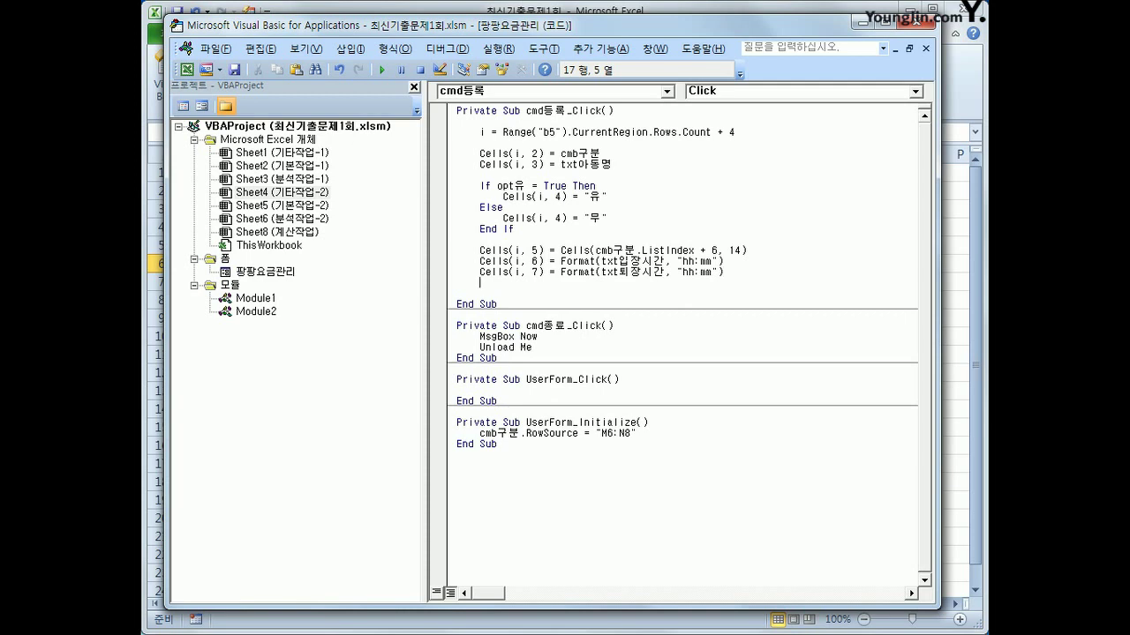
# Duplicate the exit-time line and change its target to Cells(i, 8)
pyautogui.press('Up')
pyautogui.hotkey('shift', 'End')
pyautogui.hotkey('ctrl', 'c')
pyautogui.press('Down')
pyautogui.hotkey('ctrl', 'v')
pyautogui.click(597, 283)
pyautogui.click(550, 282)
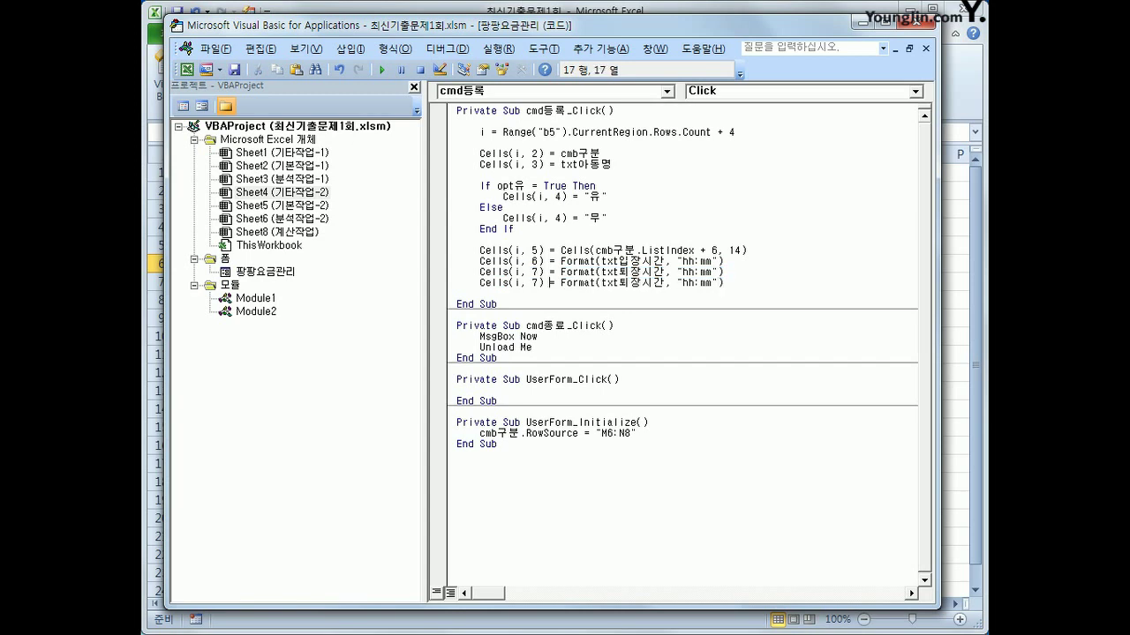
pyautogui.press('BackSpace')
pyautogui.write('8')
pyautogui.click(541, 282)
# Replace the column-8 expression with Hour(Cells(i, 7) - Cells(i, 6)) + Cells(i, 5)
pyautogui.hotkey('shift', 'End')
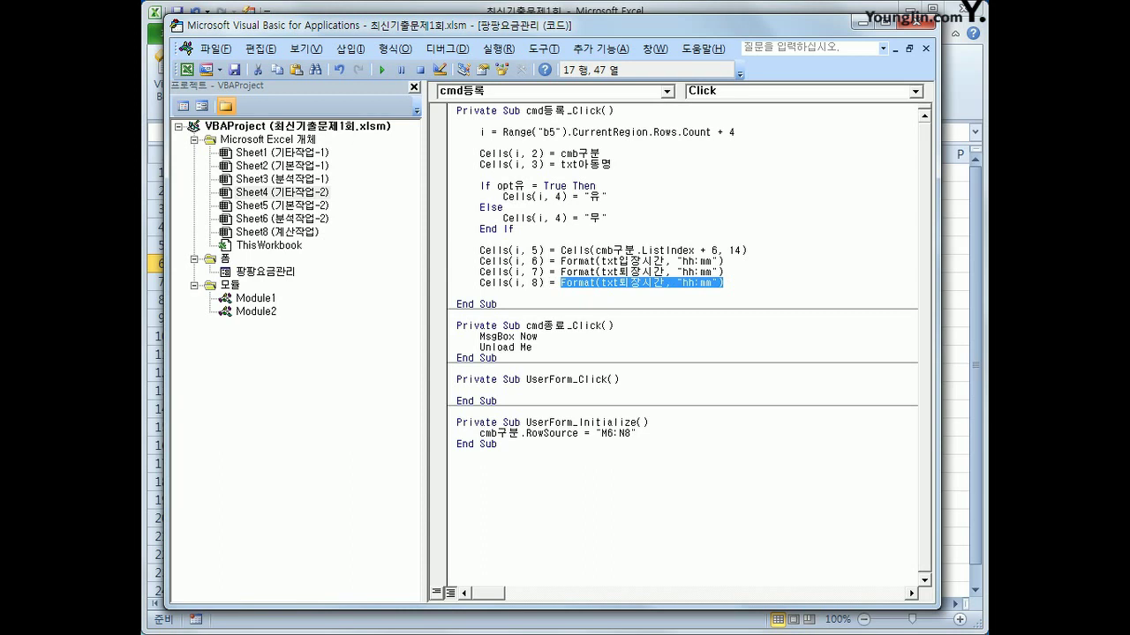
pyautogui.press('Delete')
pyautogui.write('Hour(')
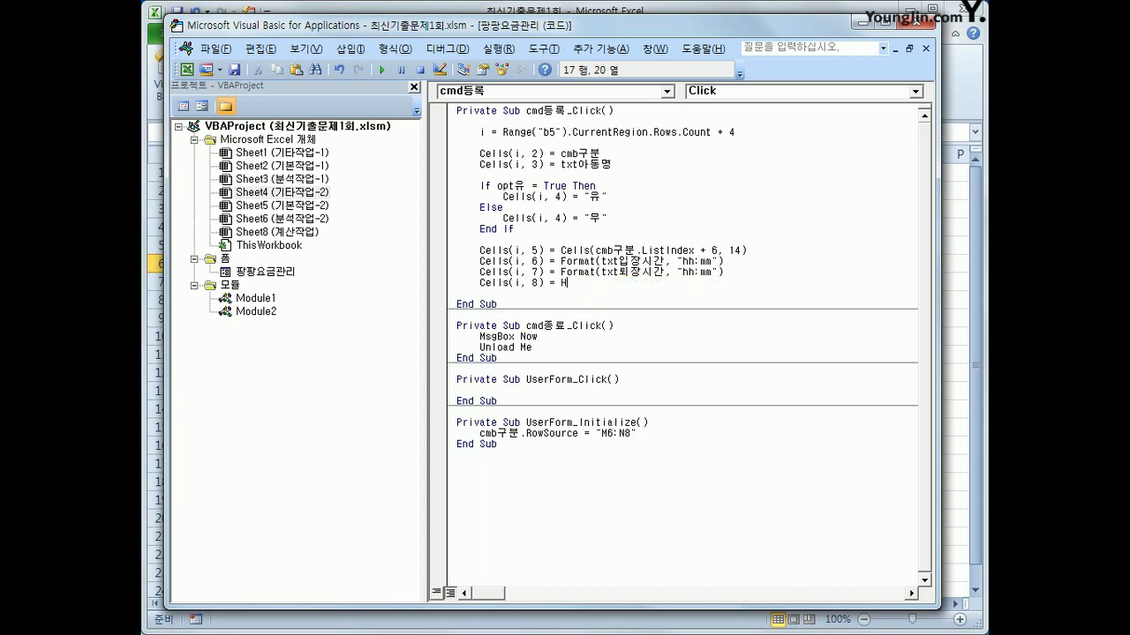
pyautogui.write('cells(')
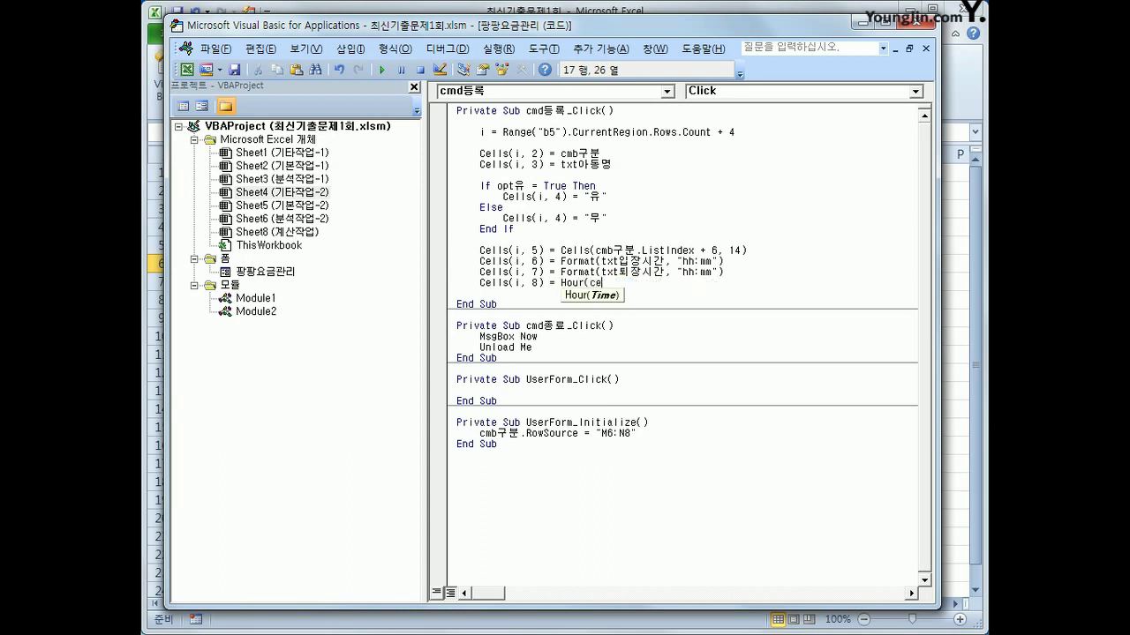
pyautogui.write('i,')
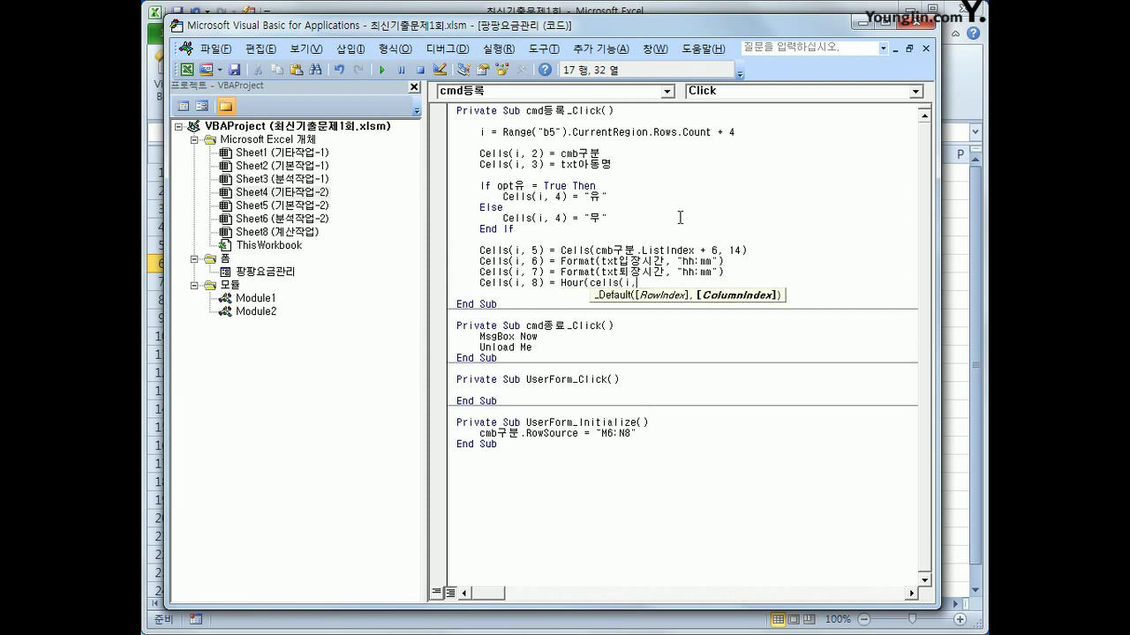
pyautogui.write('7) -ce')
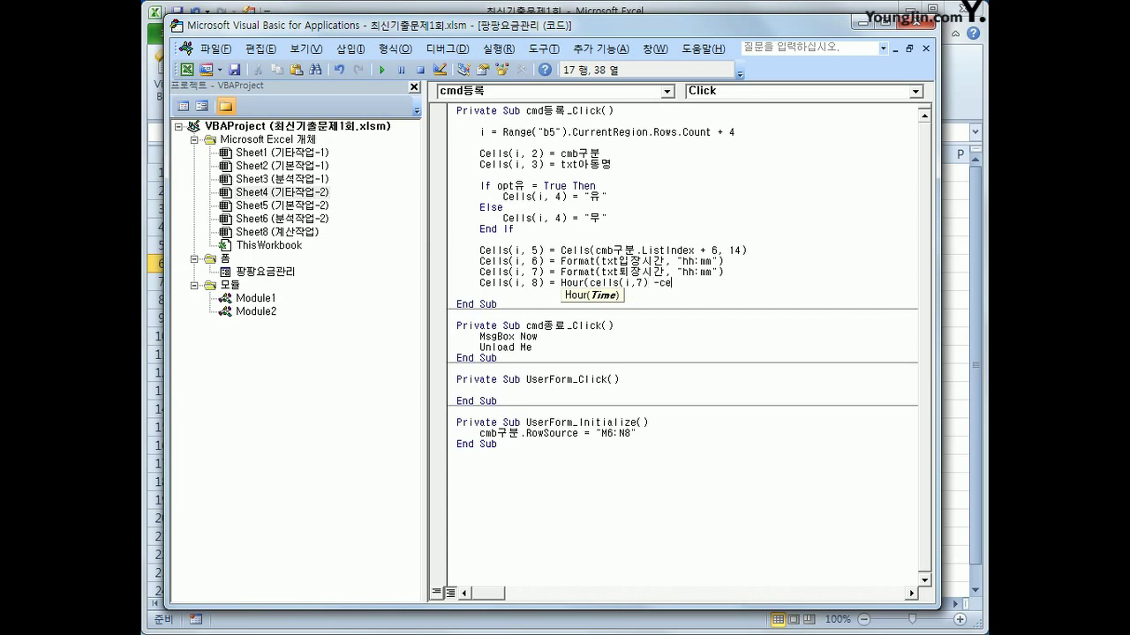
pyautogui.write('lls(i,')
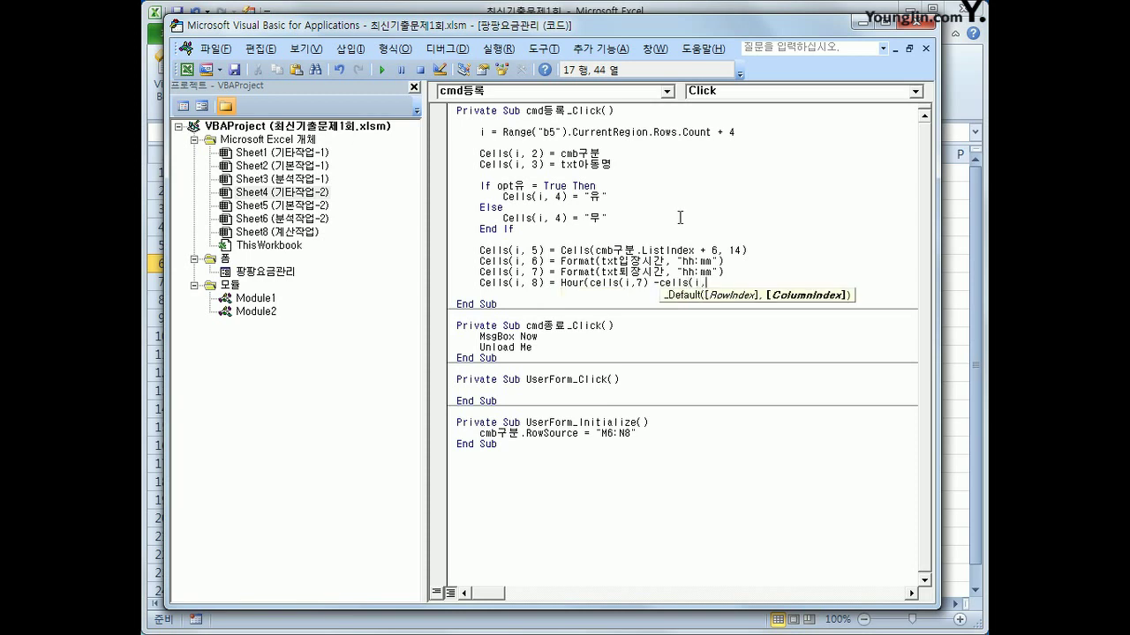
pyautogui.write('6)')
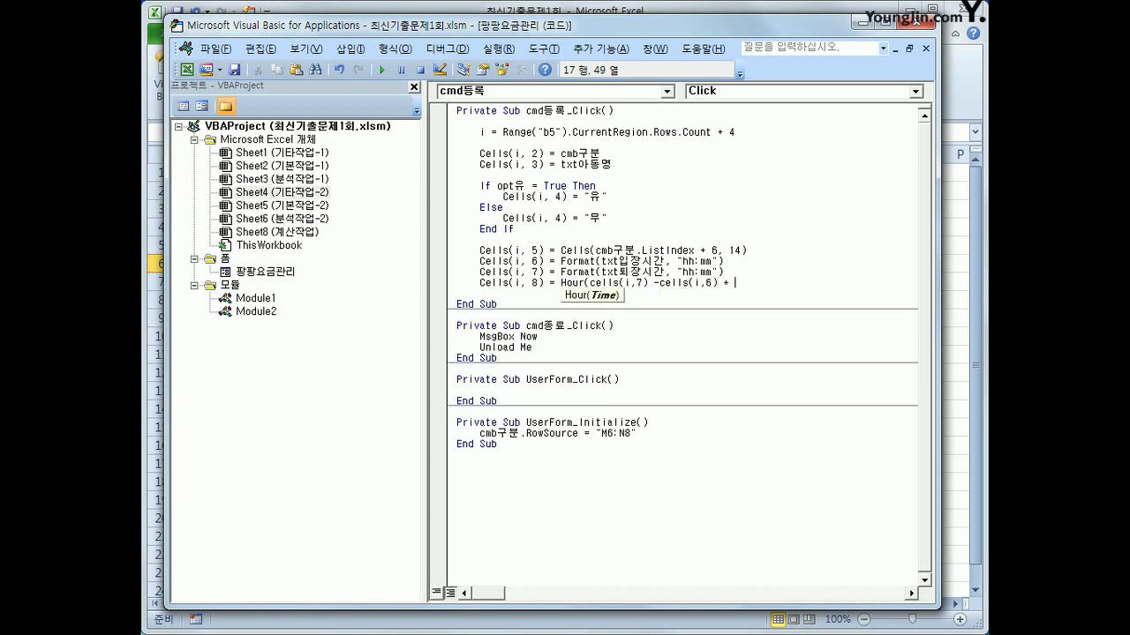
pyautogui.write(' + cells(')
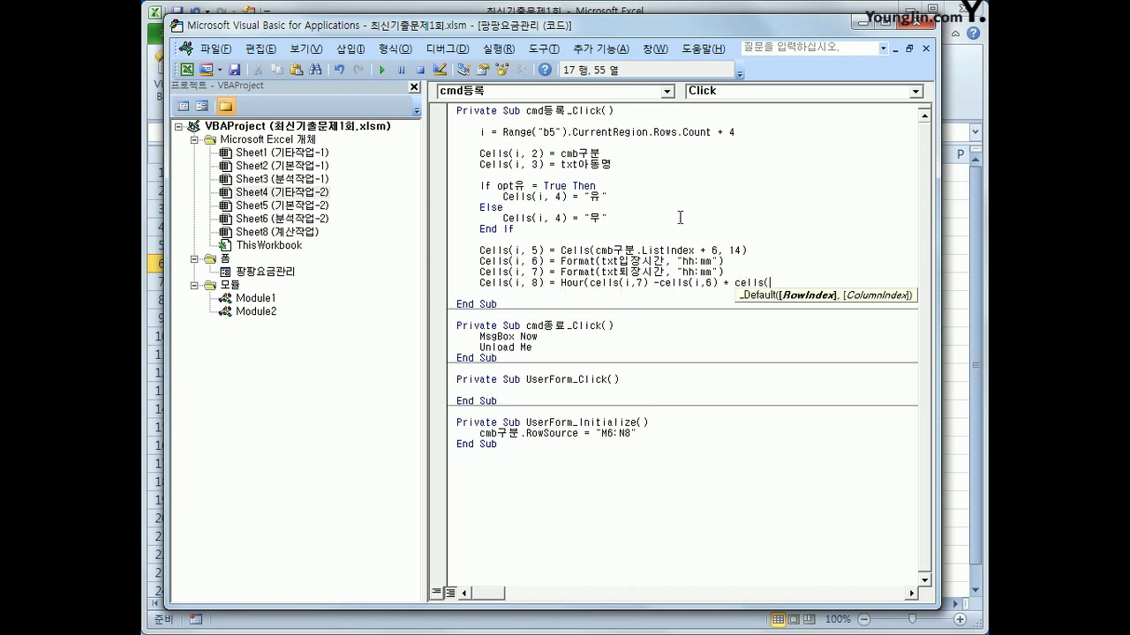
pyautogui.write('i,5)')
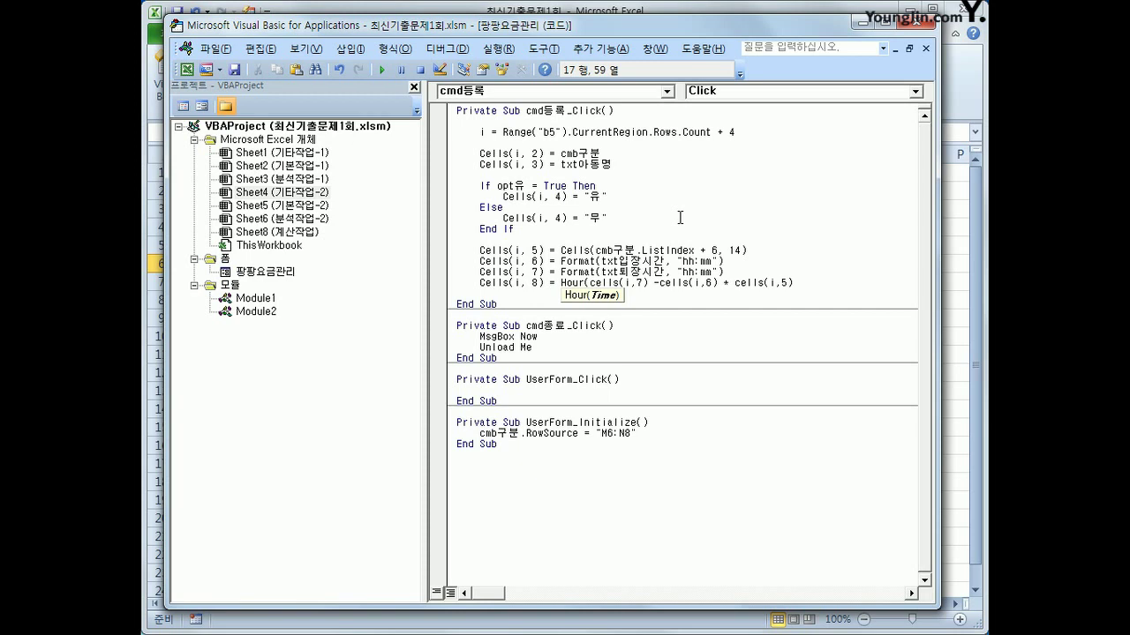
pyautogui.press('Left')
pyautogui.press('Left')
pyautogui.press('Left')
pyautogui.press('Left')
pyautogui.write(')')
pyautogui.press('Down')
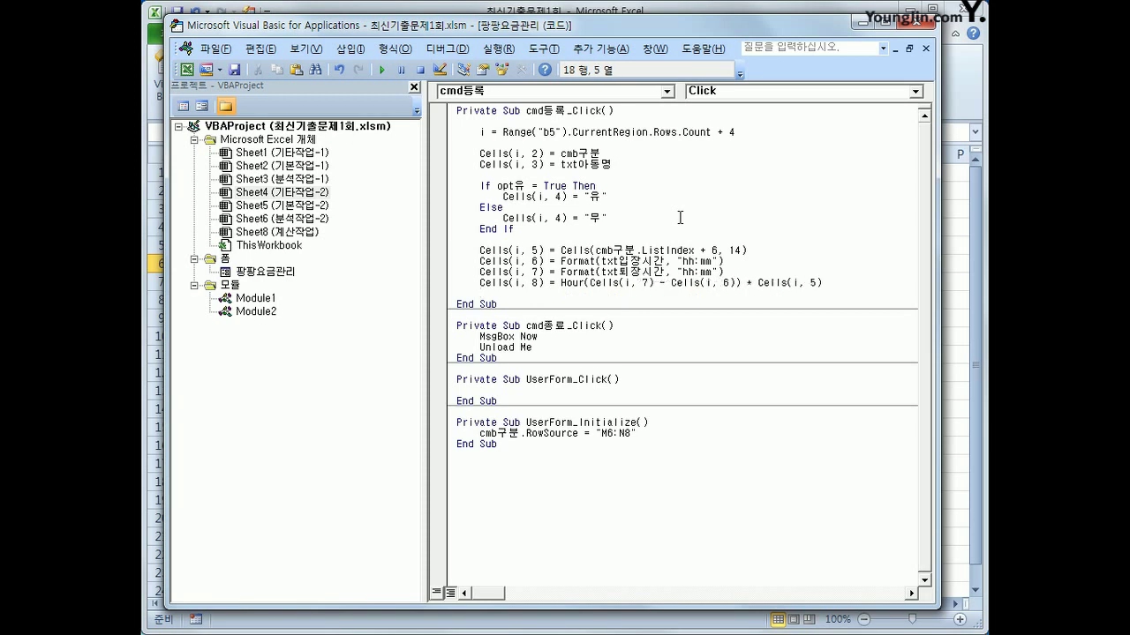
pyautogui.press('Up')
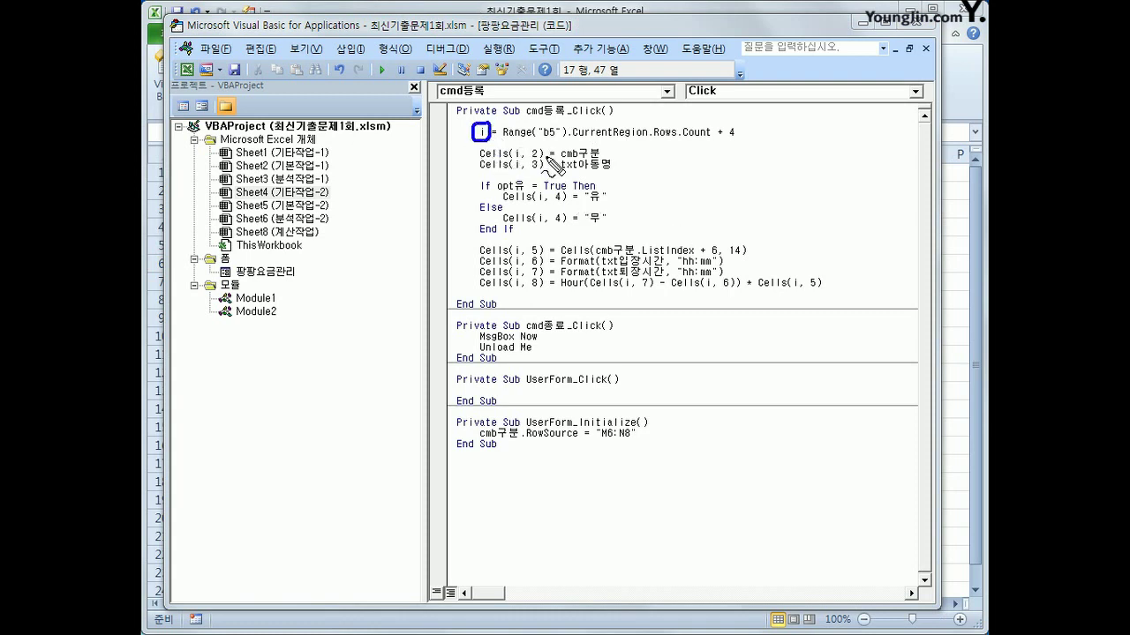
pyautogui.moveTo(538, 138)
pyautogui.mouseDown()
pyautogui.moveTo(620, 116)
pyautogui.moveTo(629, 138)
pyautogui.mouseUp()
pyautogui.moveTo(706, 138); pyautogui.dragTo(746, 138)
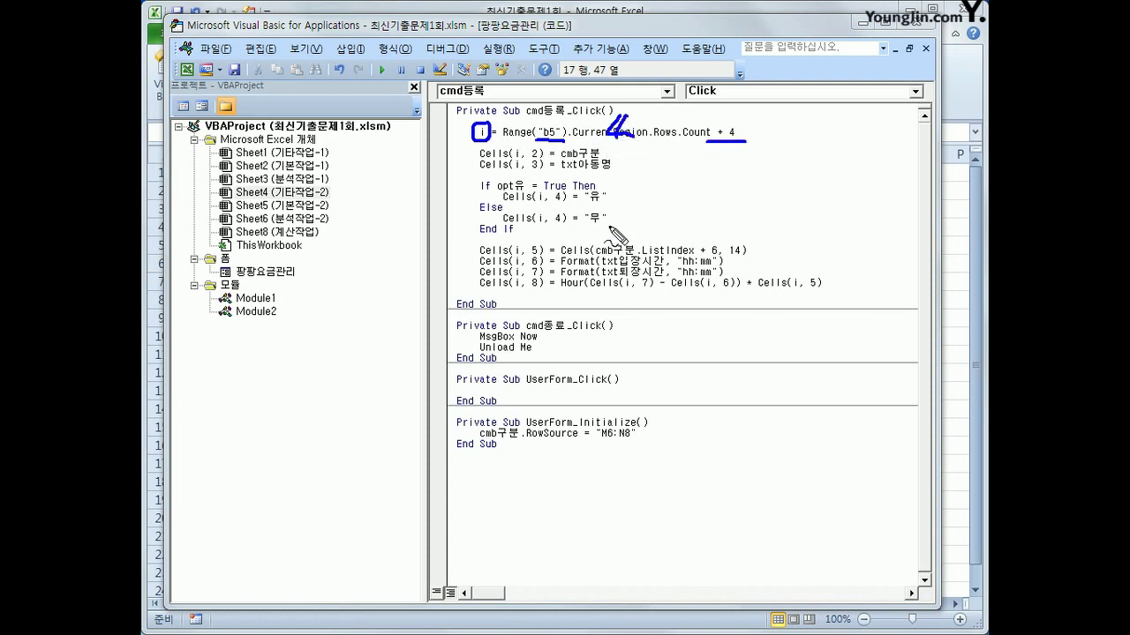
pyautogui.moveTo(530, 165); pyautogui.dragTo(547, 165)
pyautogui.moveTo(553, 204); pyautogui.dragTo(563, 208)
pyautogui.moveTo(532, 156)
pyautogui.mouseDown()
pyautogui.moveTo(540, 169)
pyautogui.moveTo(602, 157)
pyautogui.mouseUp()
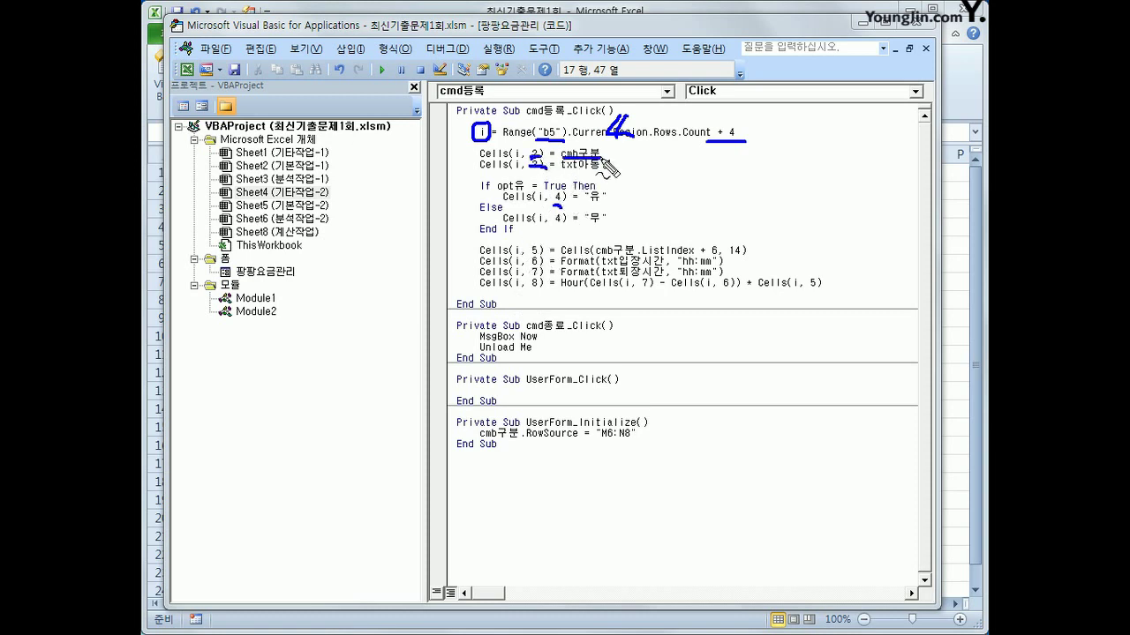
pyautogui.moveTo(673, 165)
pyautogui.mouseDown()
pyautogui.moveTo(675, 180)
pyautogui.moveTo(787, 179)
pyautogui.moveTo(672, 177)
pyautogui.mouseUp()
pyautogui.moveTo(761, 189)
pyautogui.mouseDown()
pyautogui.moveTo(783, 181)
pyautogui.moveTo(717, 188)
pyautogui.moveTo(609, 147)
pyautogui.mouseUp()
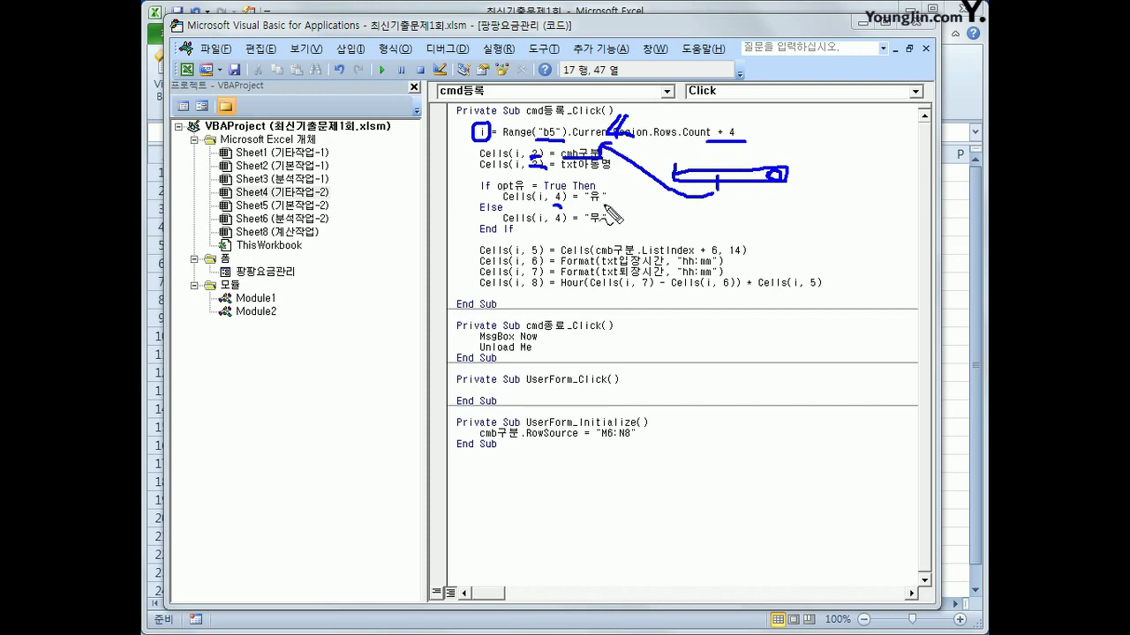
pyautogui.moveTo(563, 175); pyautogui.dragTo(613, 173)
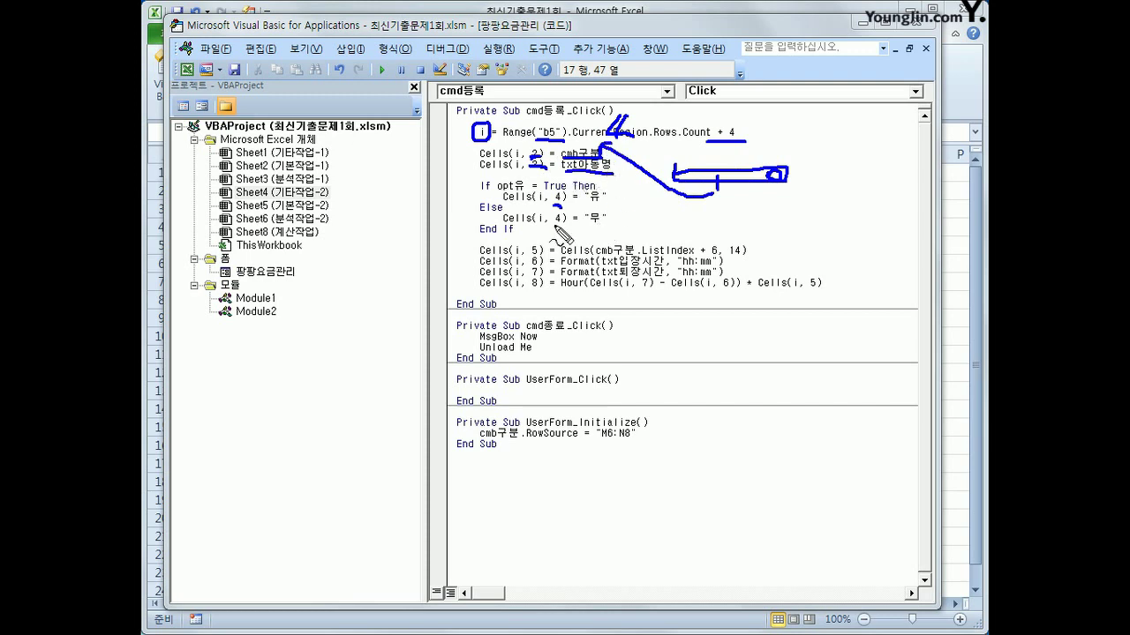
pyautogui.moveTo(641, 213)
pyautogui.mouseDown()
pyautogui.moveTo(711, 225)
pyautogui.moveTo(693, 234)
pyautogui.moveTo(695, 224)
pyautogui.moveTo(660, 214)
pyautogui.moveTo(660, 226)
pyautogui.moveTo(644, 226)
pyautogui.moveTo(698, 228)
pyautogui.moveTo(712, 216)
pyautogui.mouseUp()
pyautogui.moveTo(608, 228)
pyautogui.mouseDown()
pyautogui.moveTo(592, 233)
pyautogui.moveTo(614, 228)
pyautogui.mouseUp()
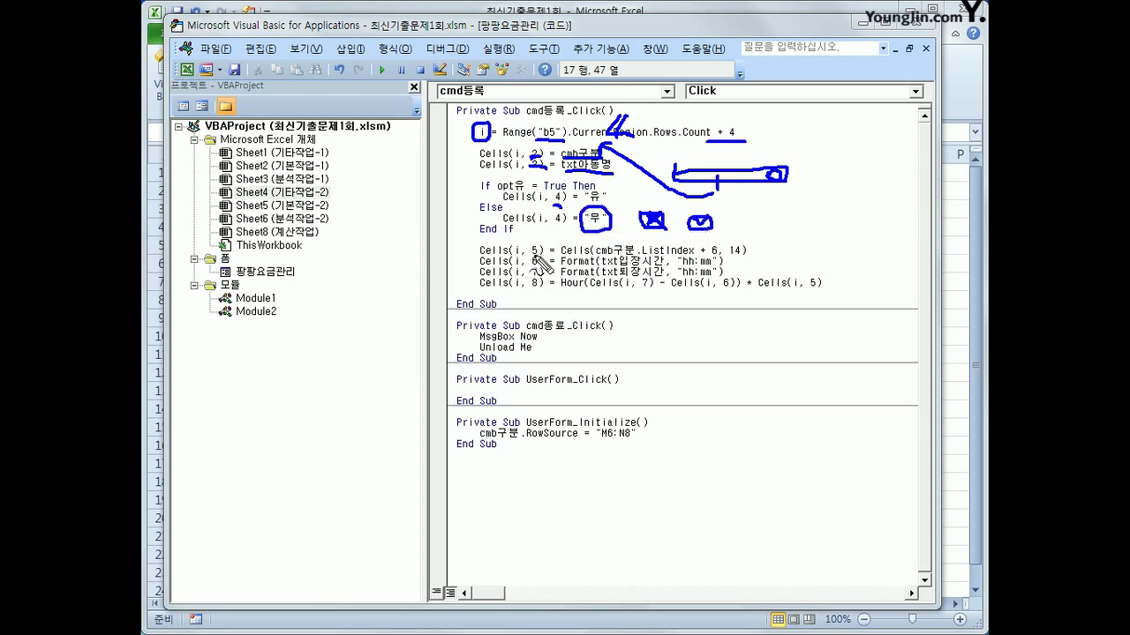
pyautogui.moveTo(532, 256); pyautogui.dragTo(750, 261)
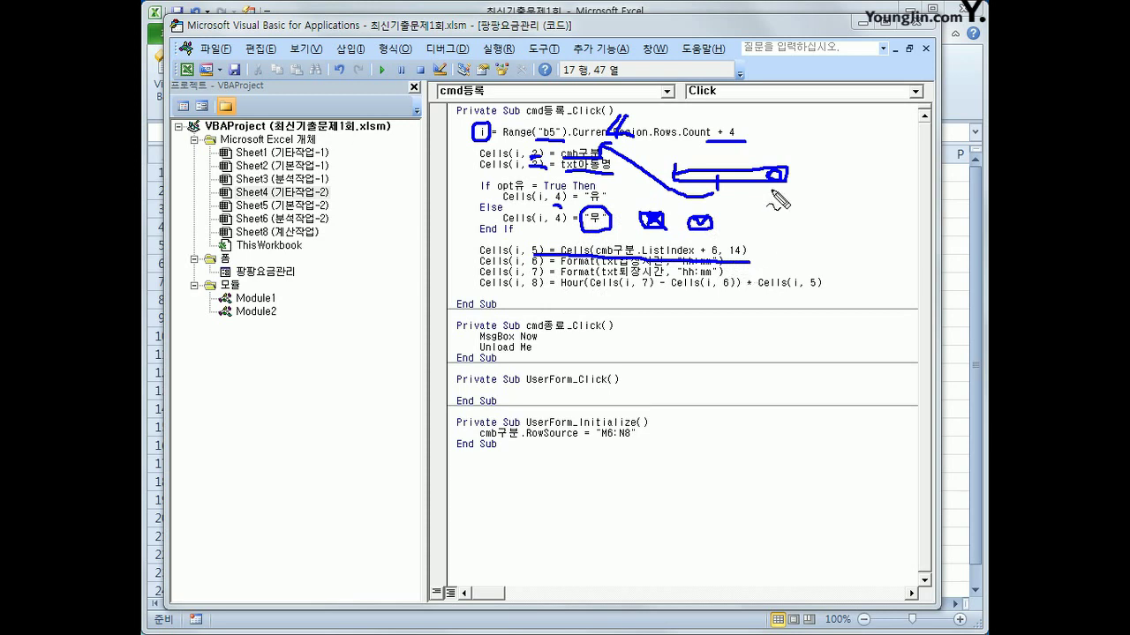
pyautogui.moveTo(794, 189)
pyautogui.mouseDown()
pyautogui.moveTo(694, 188)
pyautogui.moveTo(683, 171)
pyautogui.moveTo(805, 183)
pyautogui.moveTo(838, 199)
pyautogui.moveTo(828, 183)
pyautogui.mouseUp()
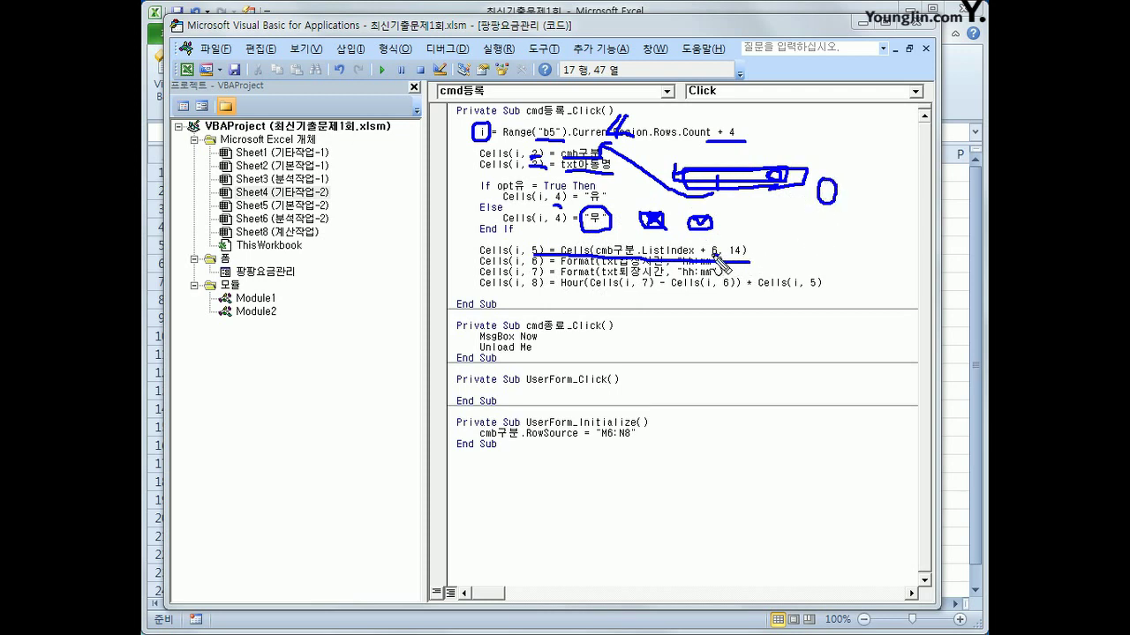
pyautogui.moveTo(719, 255); pyautogui.dragTo(713, 246)
pyautogui.moveTo(740, 242)
pyautogui.mouseDown()
pyautogui.moveTo(727, 256)
pyautogui.moveTo(746, 245)
pyautogui.mouseUp()
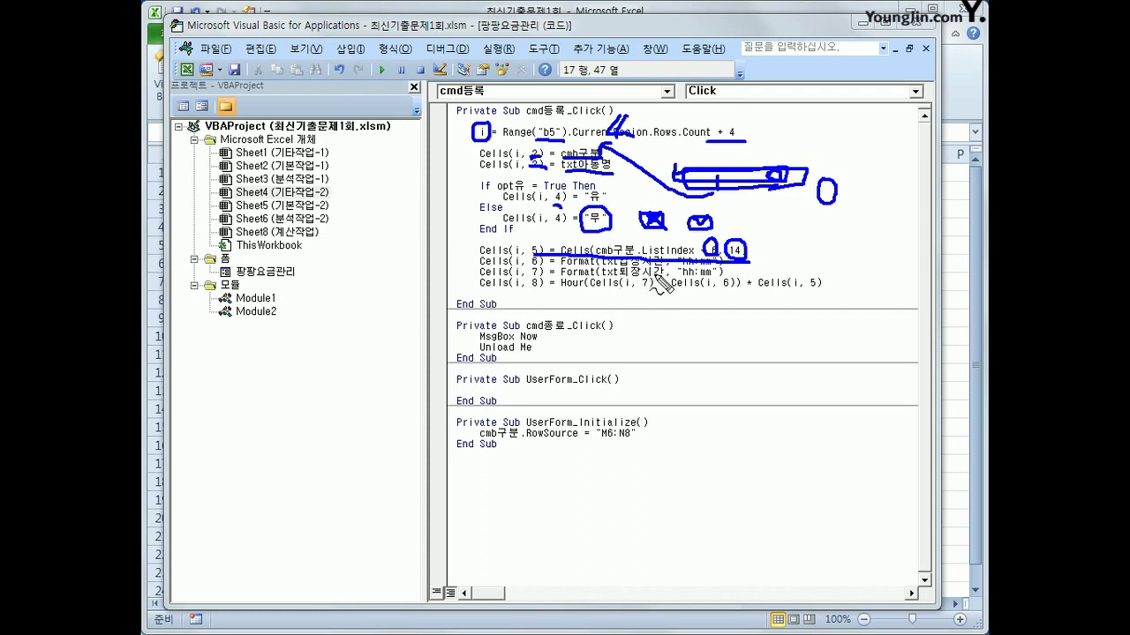
pyautogui.moveTo(714, 276)
pyautogui.mouseDown()
pyautogui.moveTo(684, 281)
pyautogui.moveTo(715, 288)
pyautogui.mouseUp()
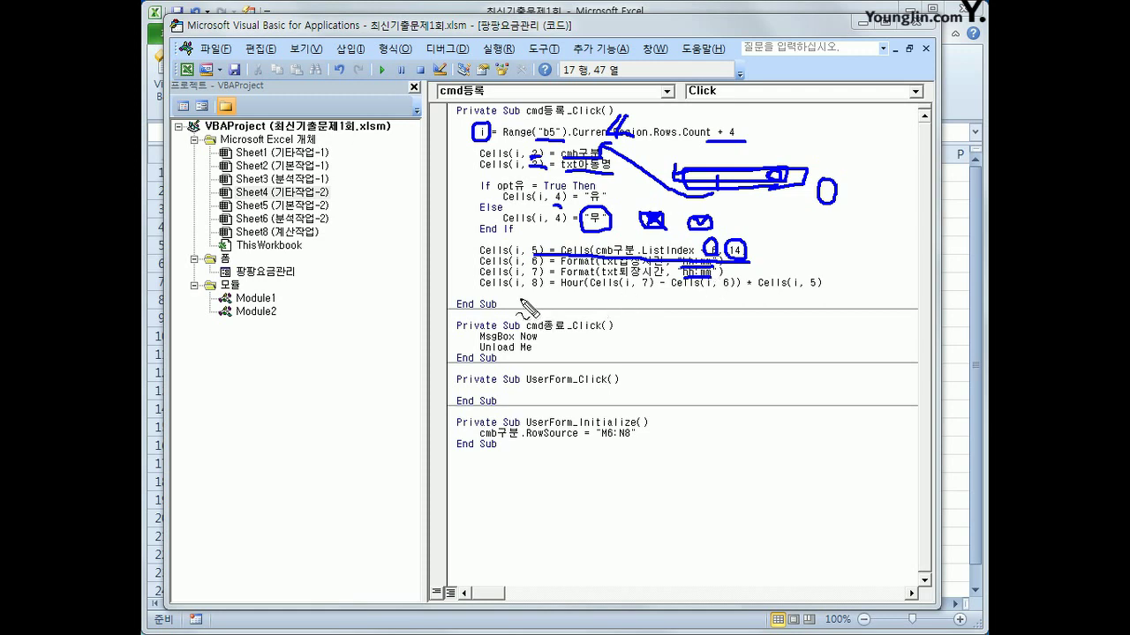
pyautogui.moveTo(593, 293)
pyautogui.mouseDown()
pyautogui.moveTo(825, 300)
pyautogui.moveTo(825, 275)
pyautogui.moveTo(754, 277)
pyautogui.moveTo(780, 296)
pyautogui.mouseUp()
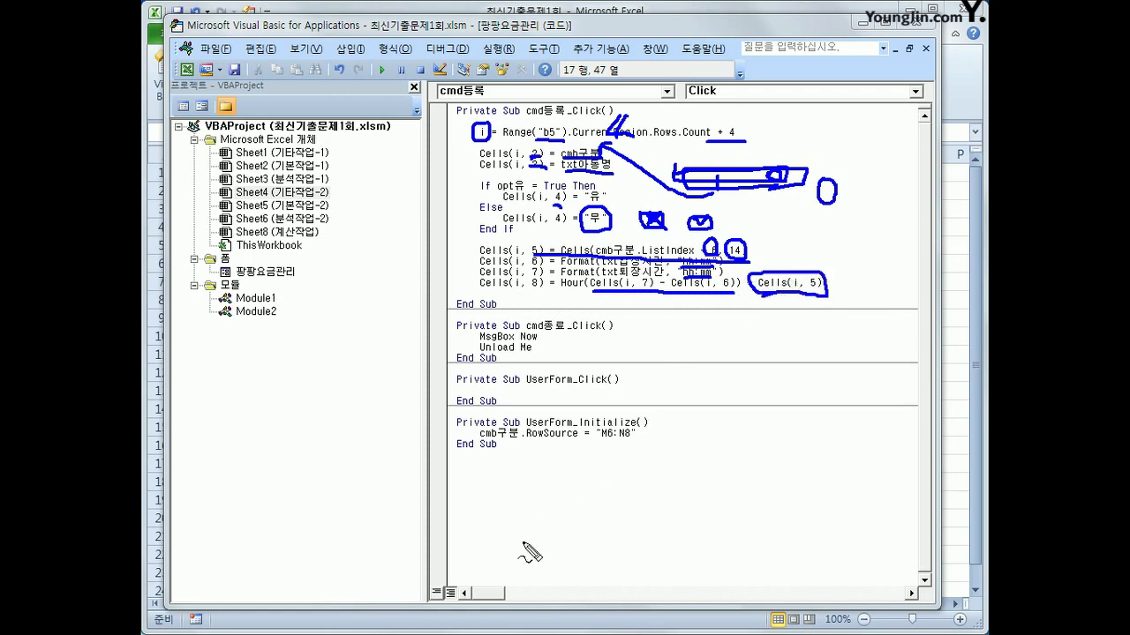
pyautogui.press('Escape')
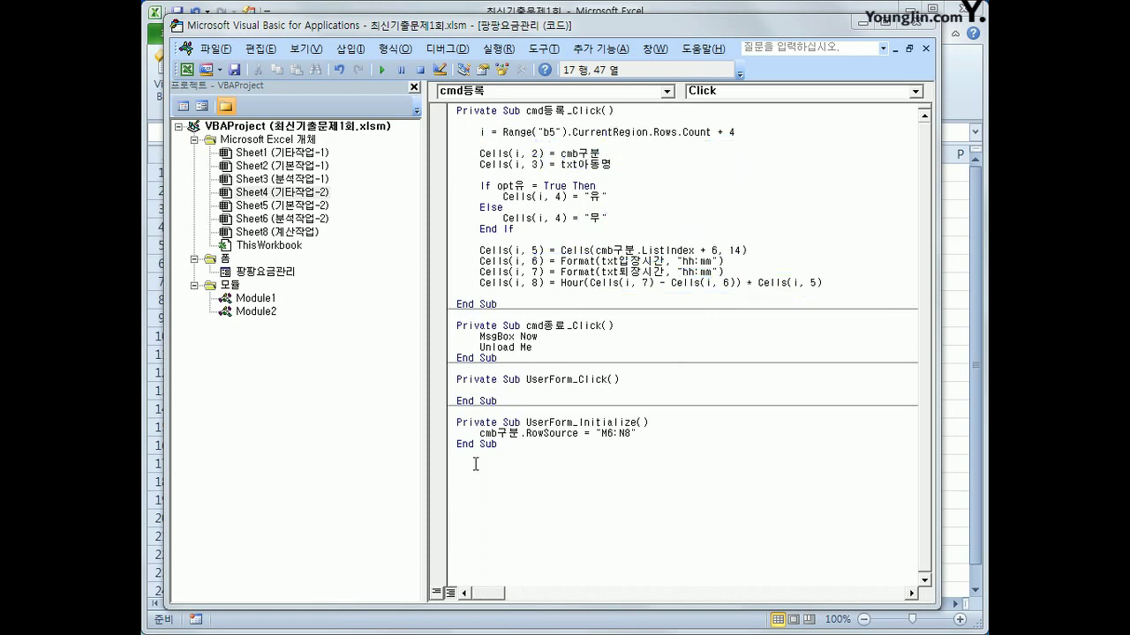
# Return to the sheet, open the 팡팡요금관리 form and choose the 유치 category
pyautogui.click(910, 25)
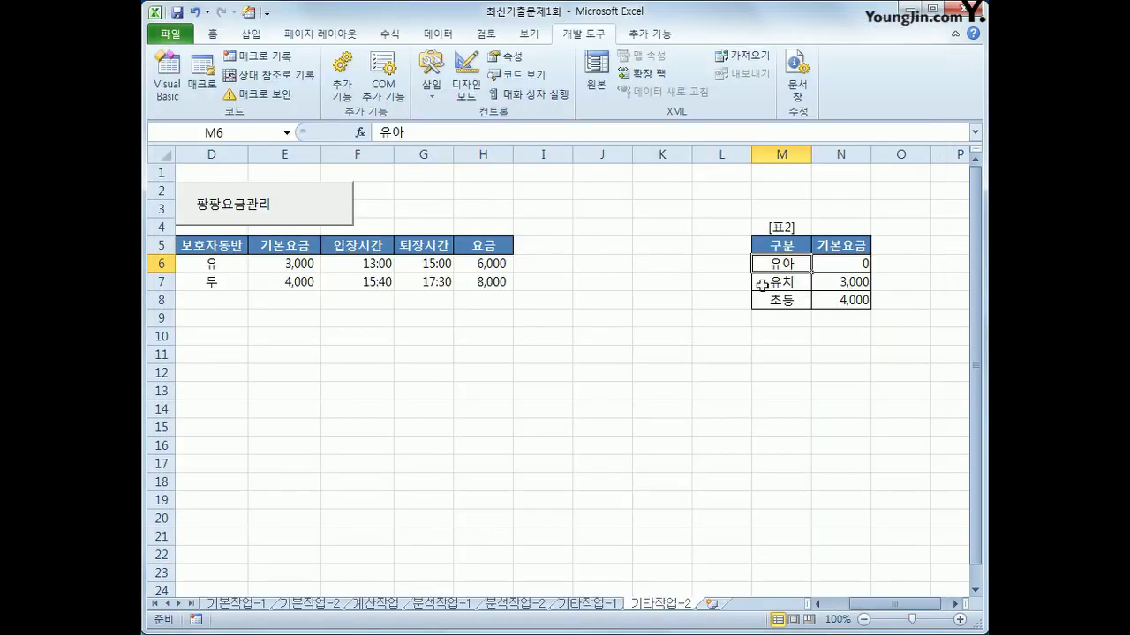
pyautogui.click(721, 409)
pyautogui.click(309, 221)
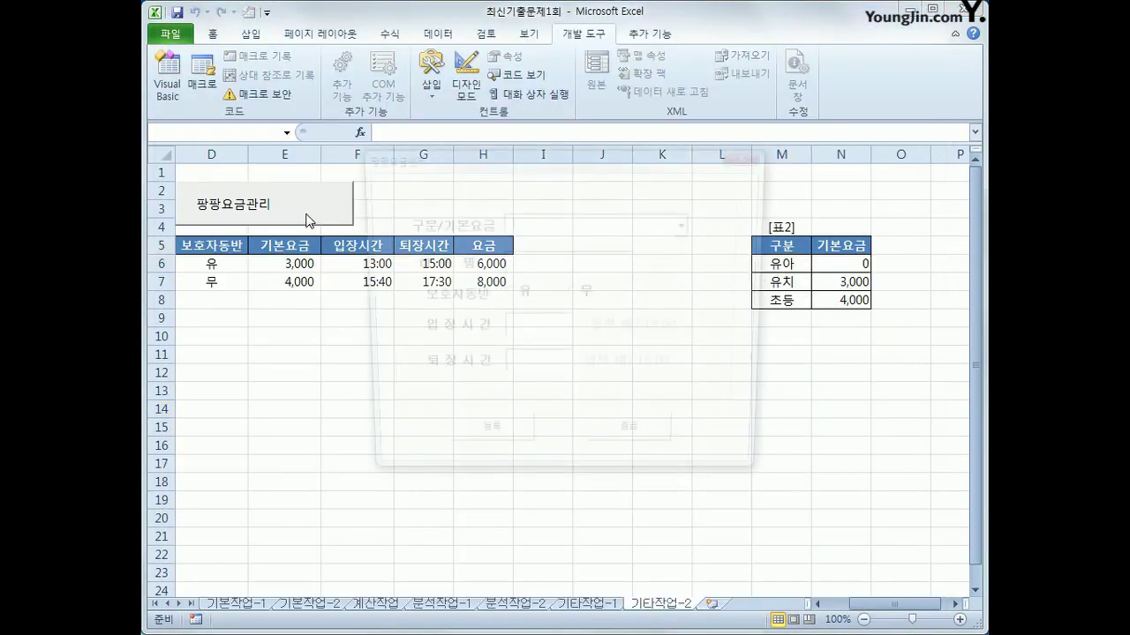
pyautogui.click(691, 226)
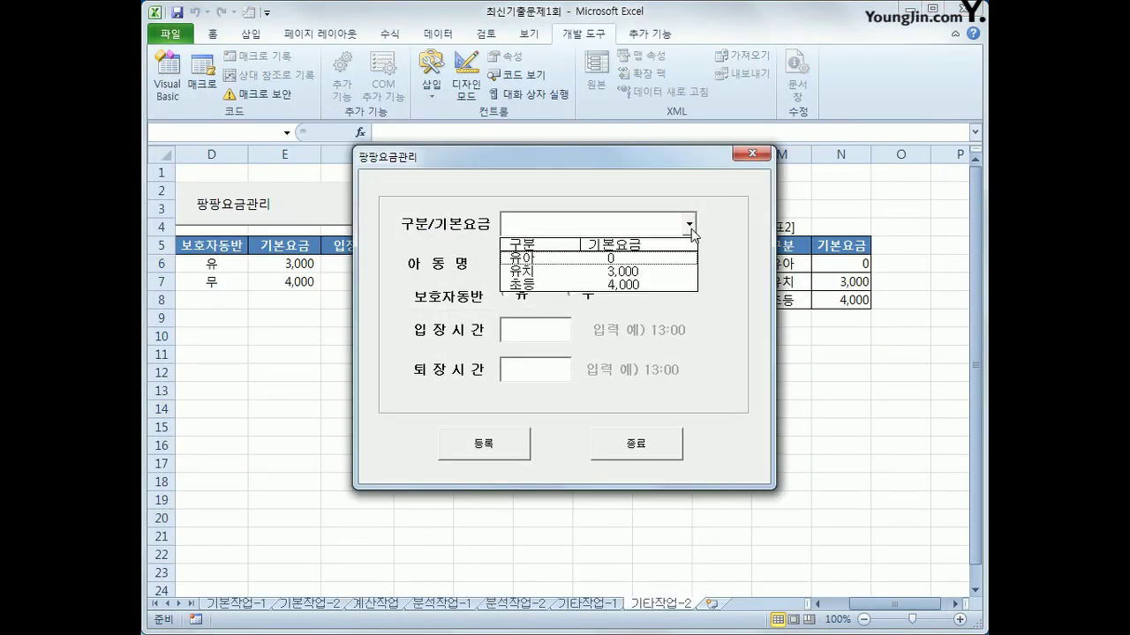
pyautogui.click(659, 271)
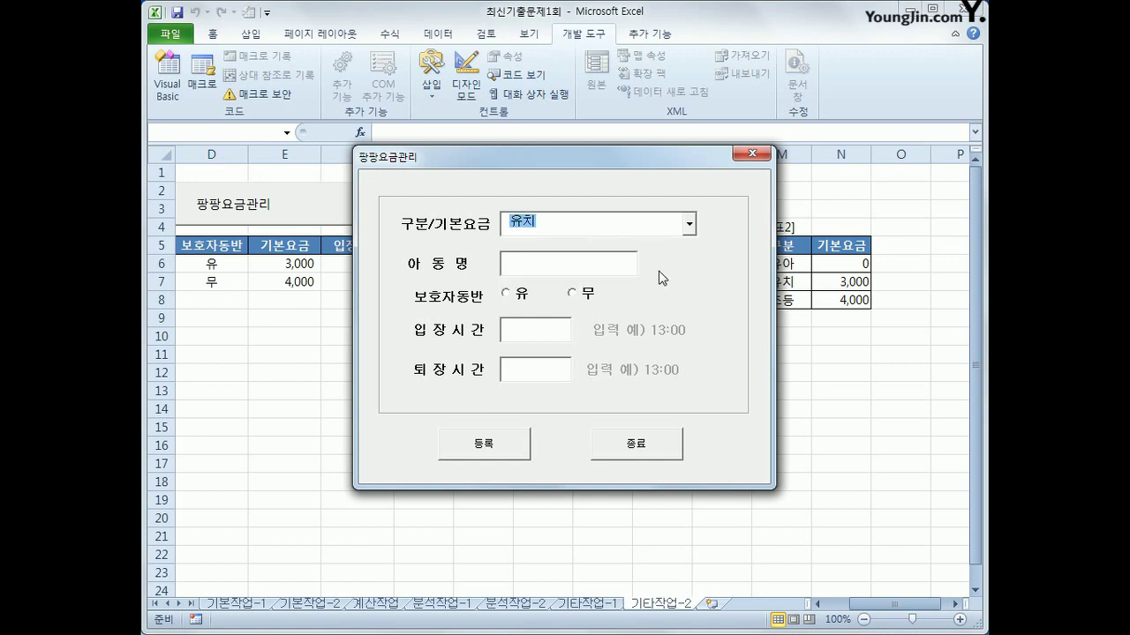
pyautogui.click(685, 227)
pyautogui.click(659, 275)
# Enter the child's name, guardian 유, times 13:00–15:00, register the entry and close the form
pyautogui.click(524, 263)
pyautogui.write('홍길동')
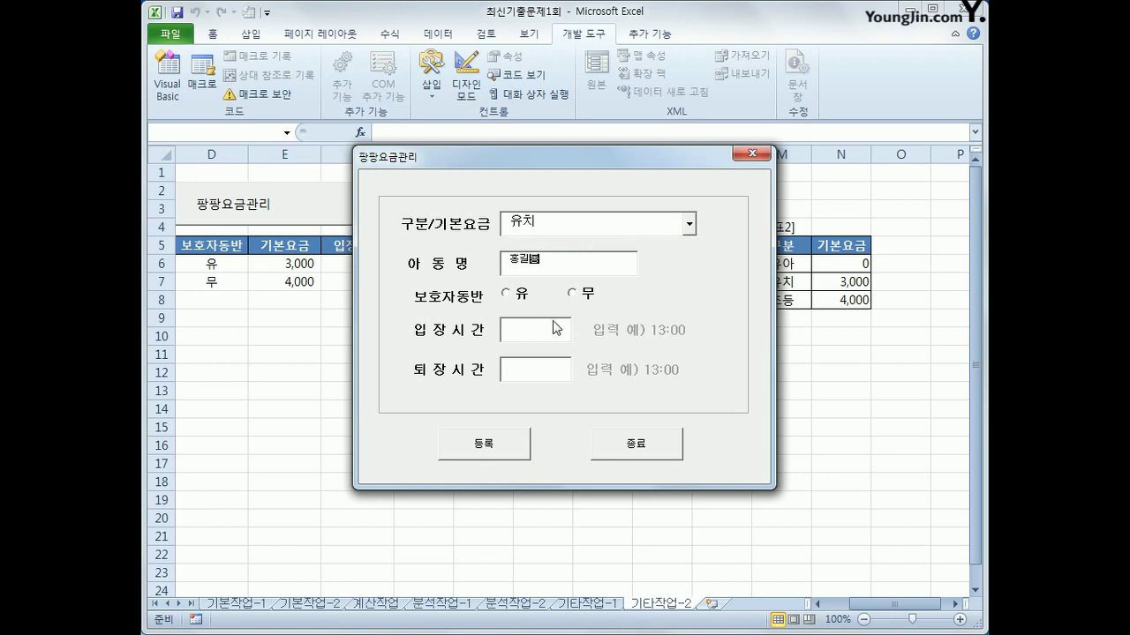
pyautogui.click(518, 300)
pyautogui.click(518, 337)
pyautogui.click(586, 293)
pyautogui.click(481, 460)
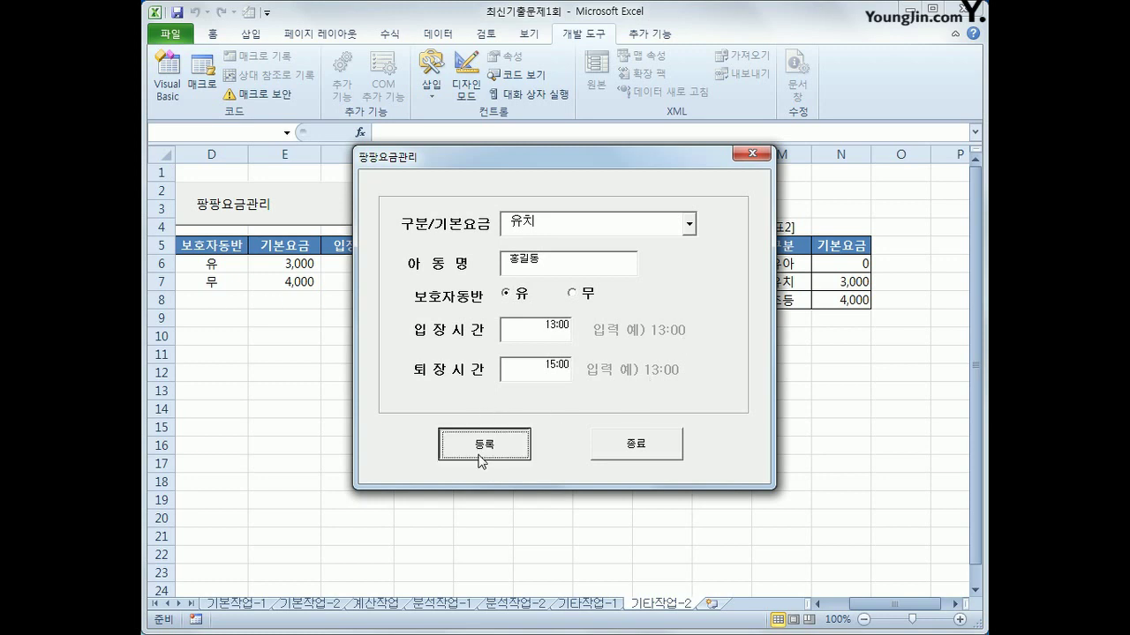
pyautogui.click(752, 157)
pyautogui.moveTo(882, 609); pyautogui.dragTo(848, 618)
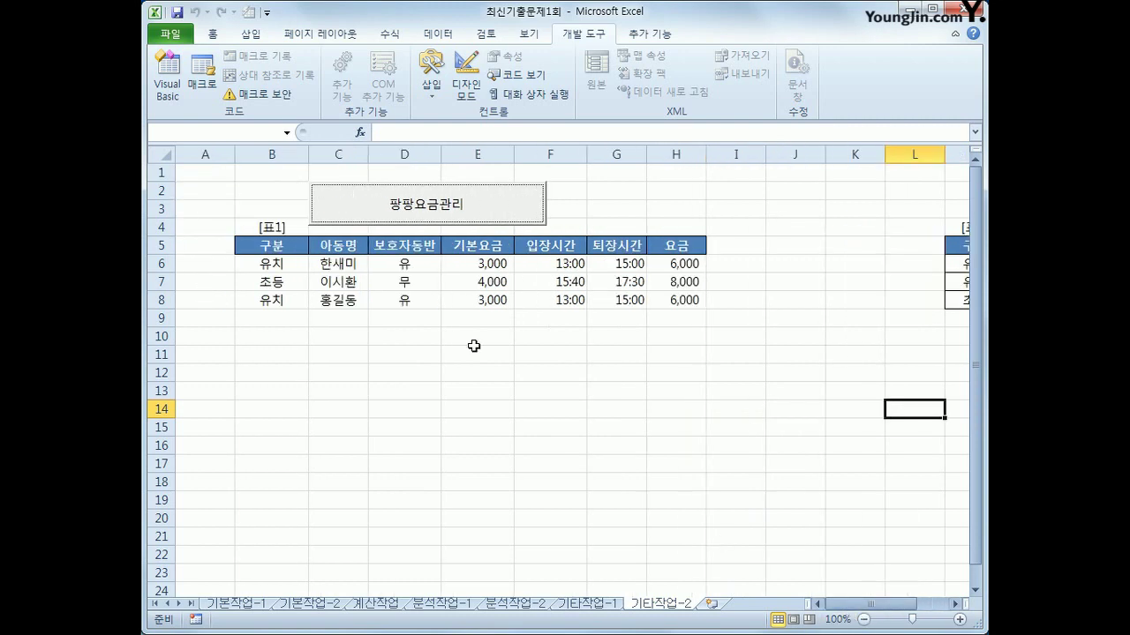
# Check the new row 8 values from C8 to H8, then reopen the 팡팡요금관리 form
pyautogui.click(304, 308)
pyautogui.click(339, 304)
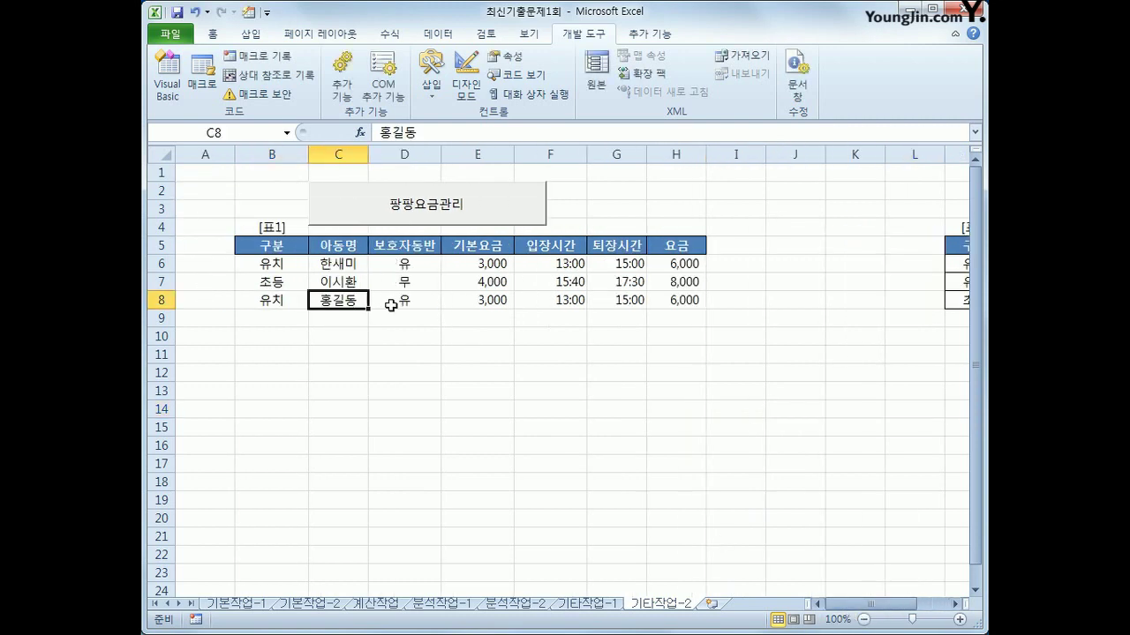
pyautogui.click(408, 297)
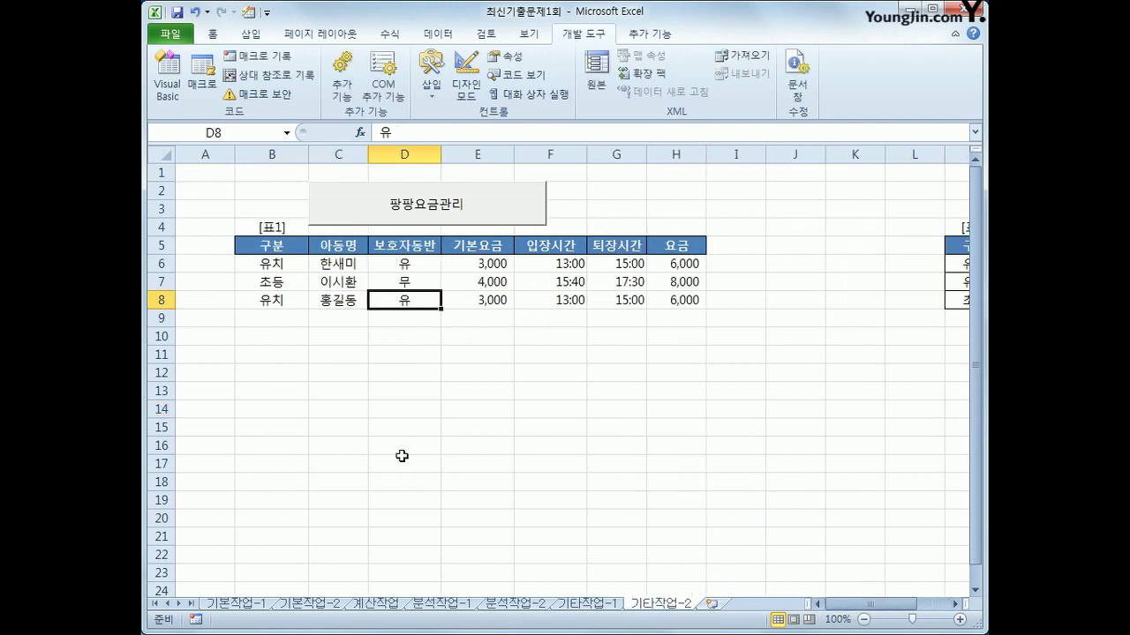
pyautogui.click(482, 301)
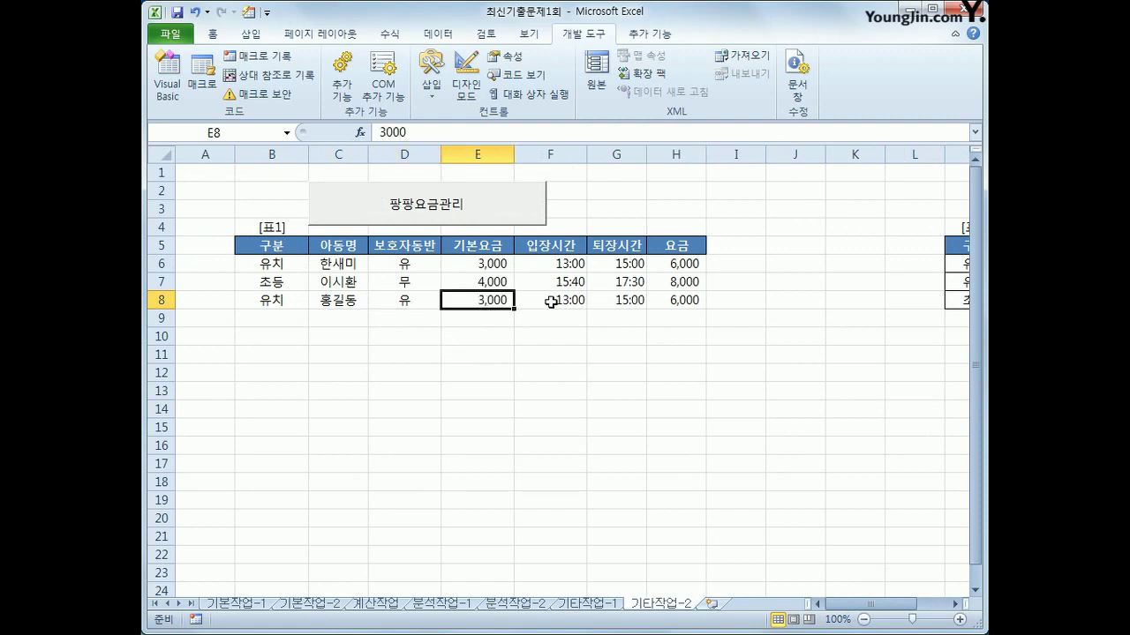
pyautogui.press('Right')
pyautogui.press('Right')
pyautogui.press('Right')
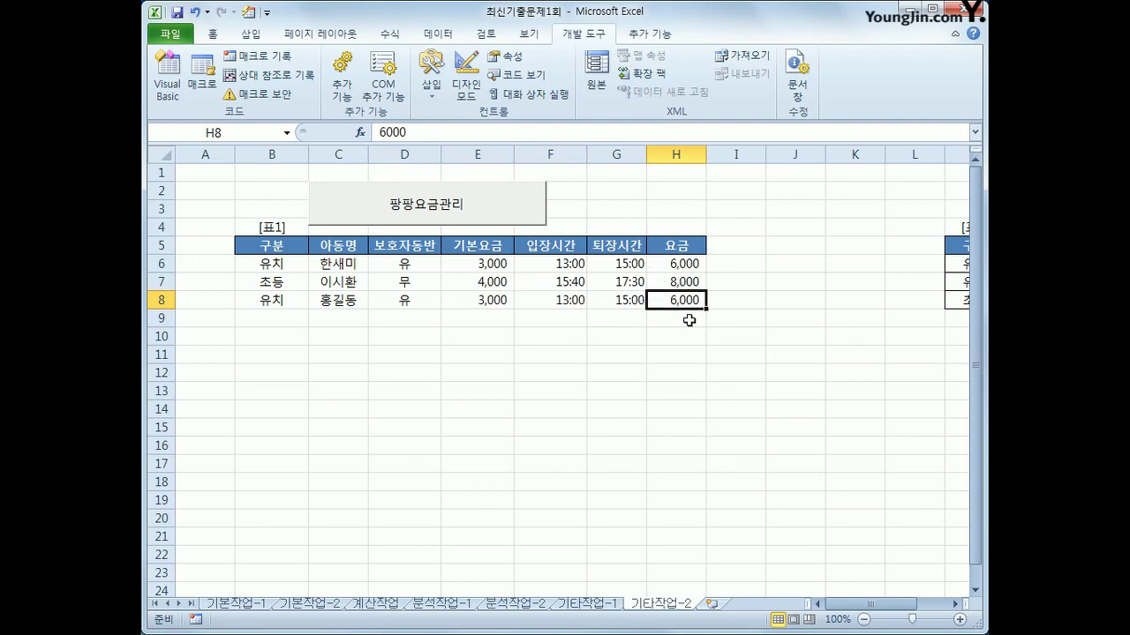
pyautogui.click(439, 204)
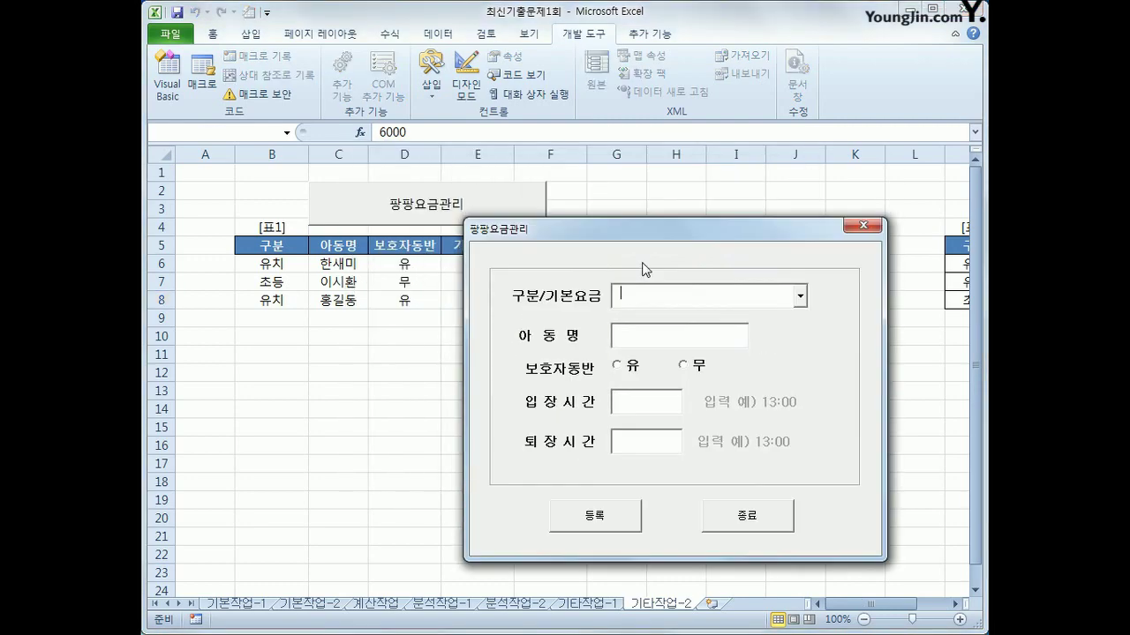
# Register a 초등 entry with the child's name, guardian 무, times 15:30–17:30
pyautogui.click(789, 327)
pyautogui.click(741, 385)
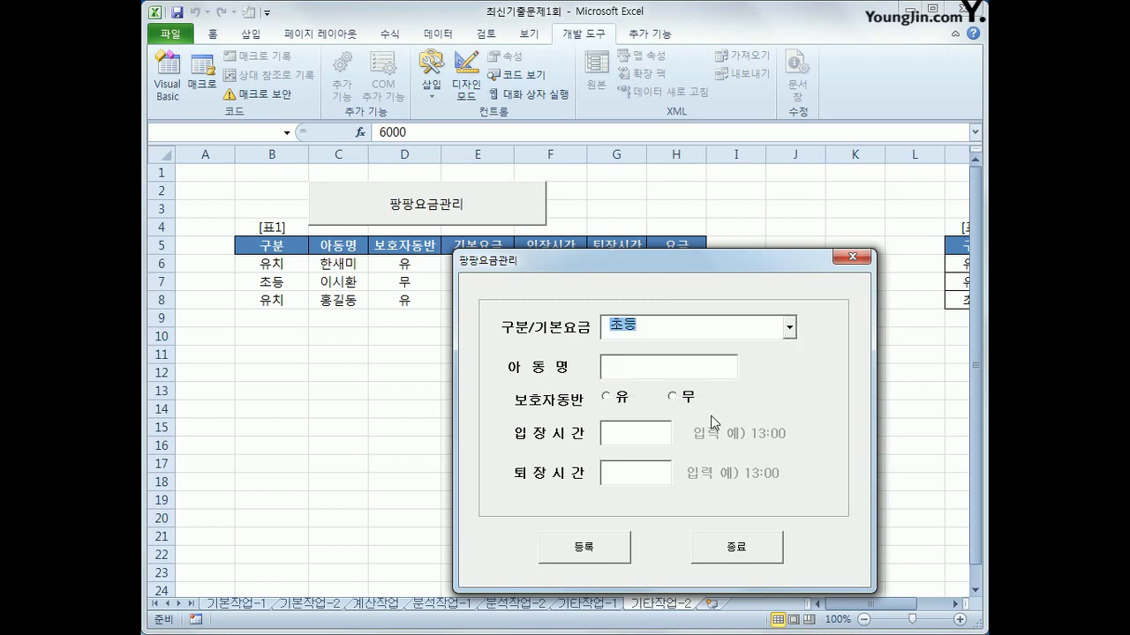
pyautogui.click(665, 370)
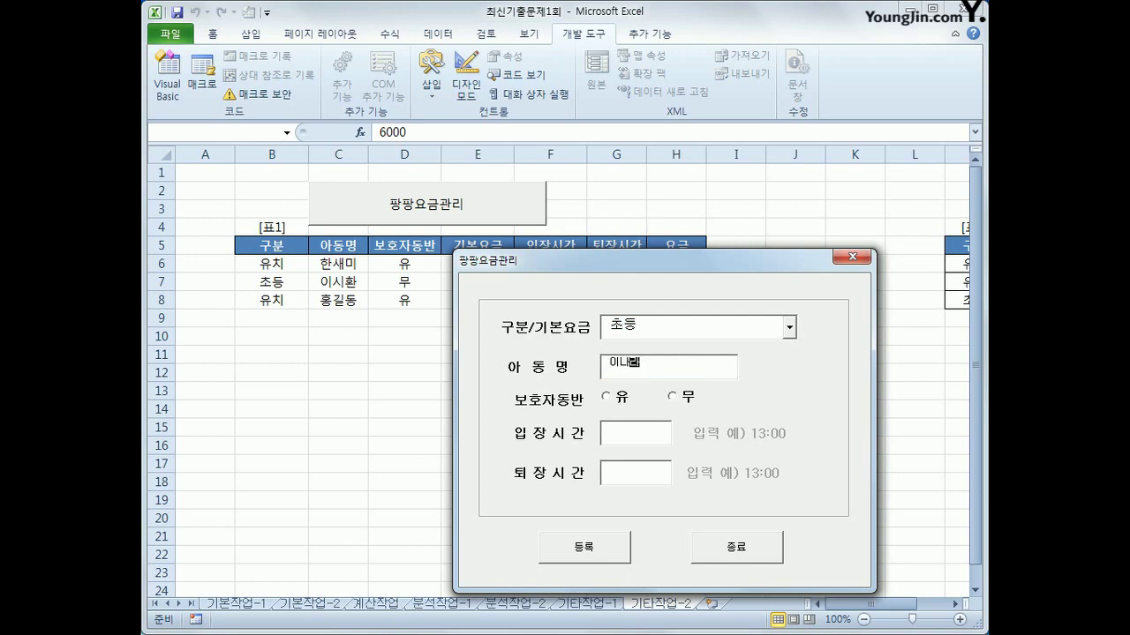
pyautogui.click(678, 397)
pyautogui.click(635, 437)
pyautogui.click(617, 553)
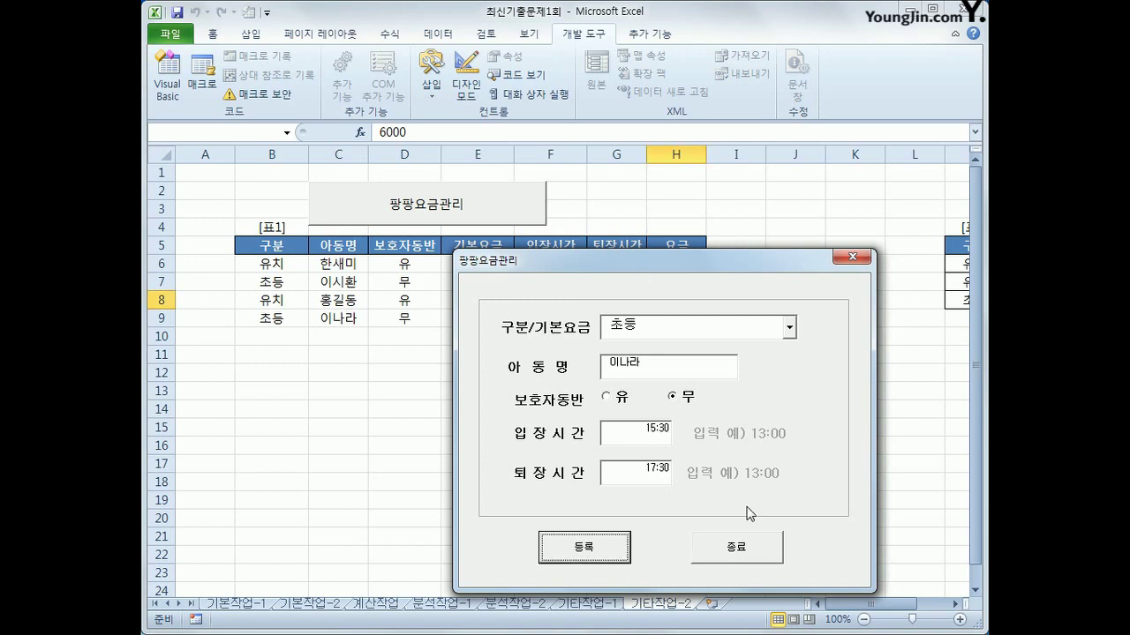
# Close the form with 종료, dismiss the time message, and check D9, E9 and H9
pyautogui.click(745, 549)
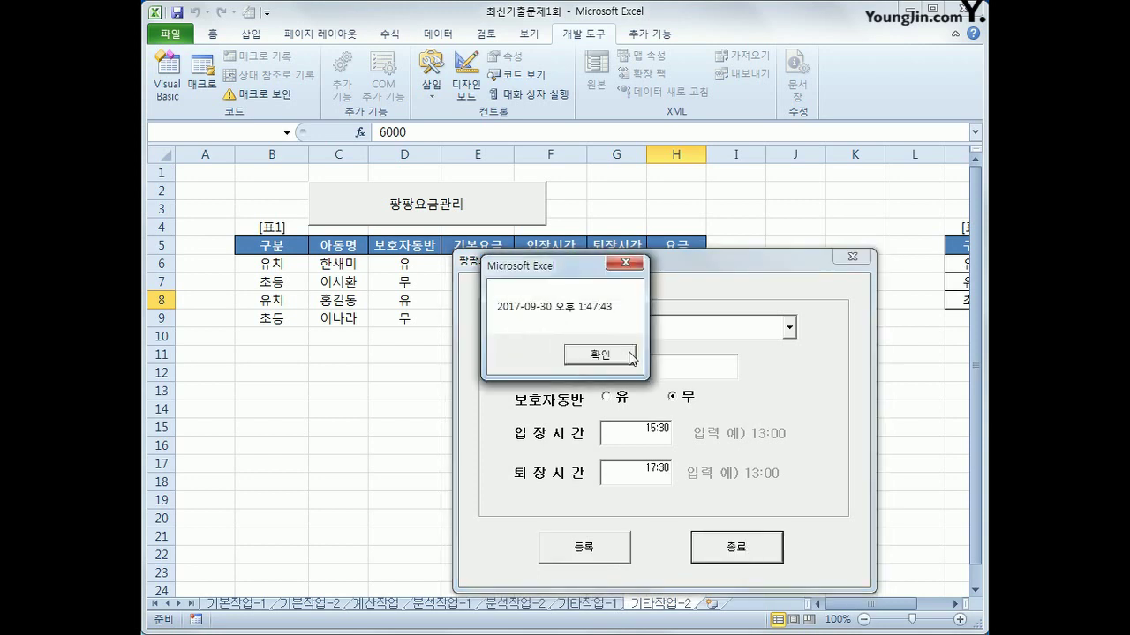
pyautogui.click(628, 356)
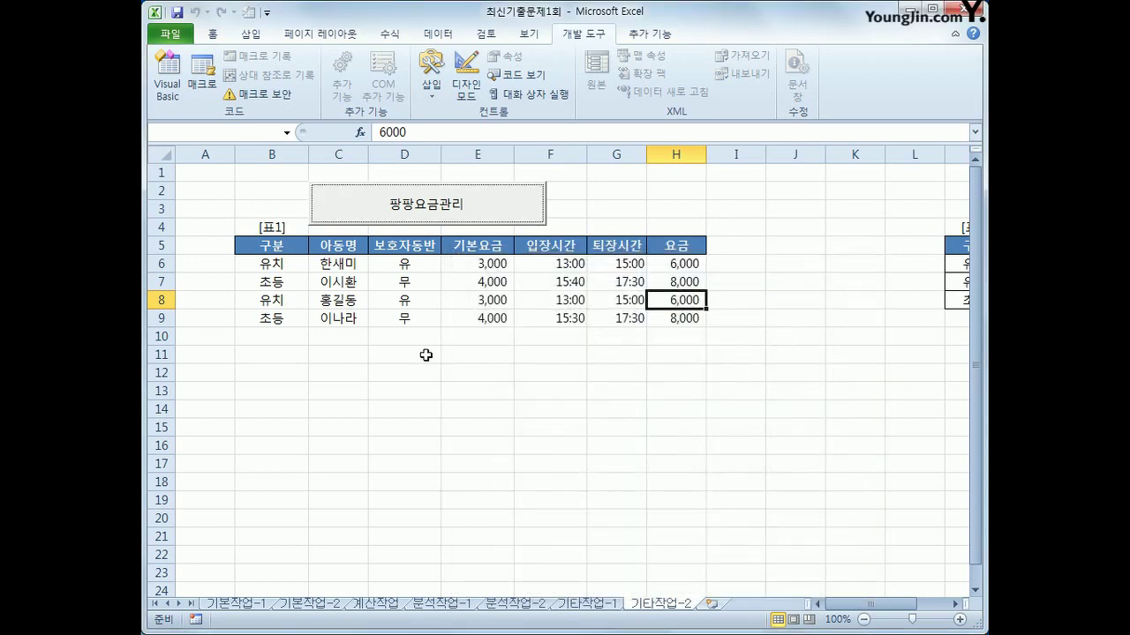
pyautogui.click(388, 320)
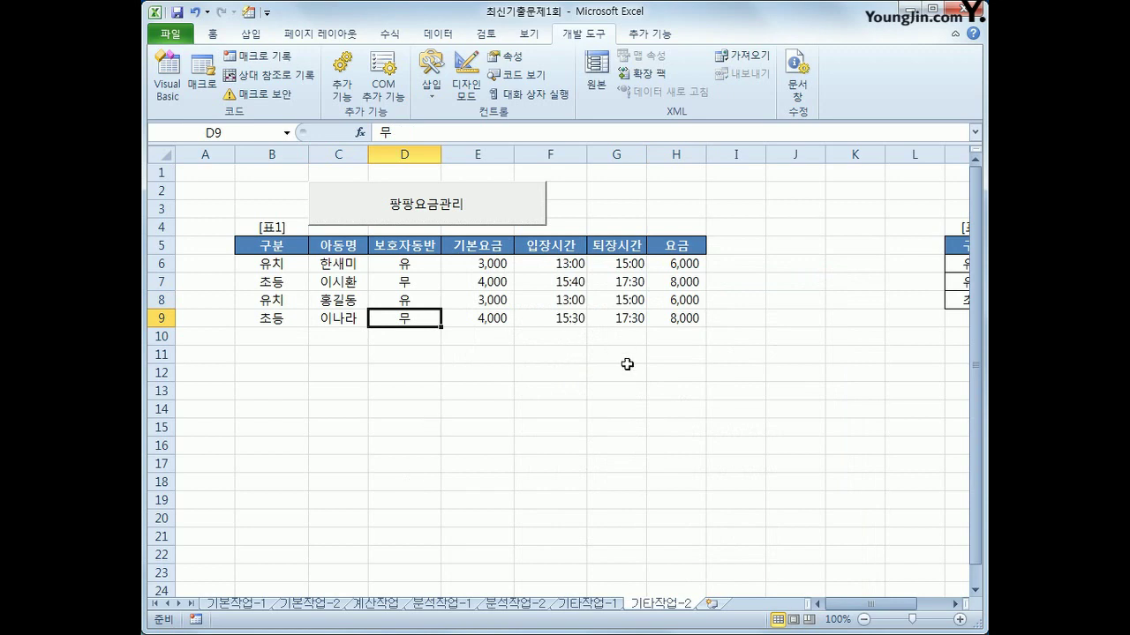
pyautogui.click(491, 323)
pyautogui.click(664, 321)
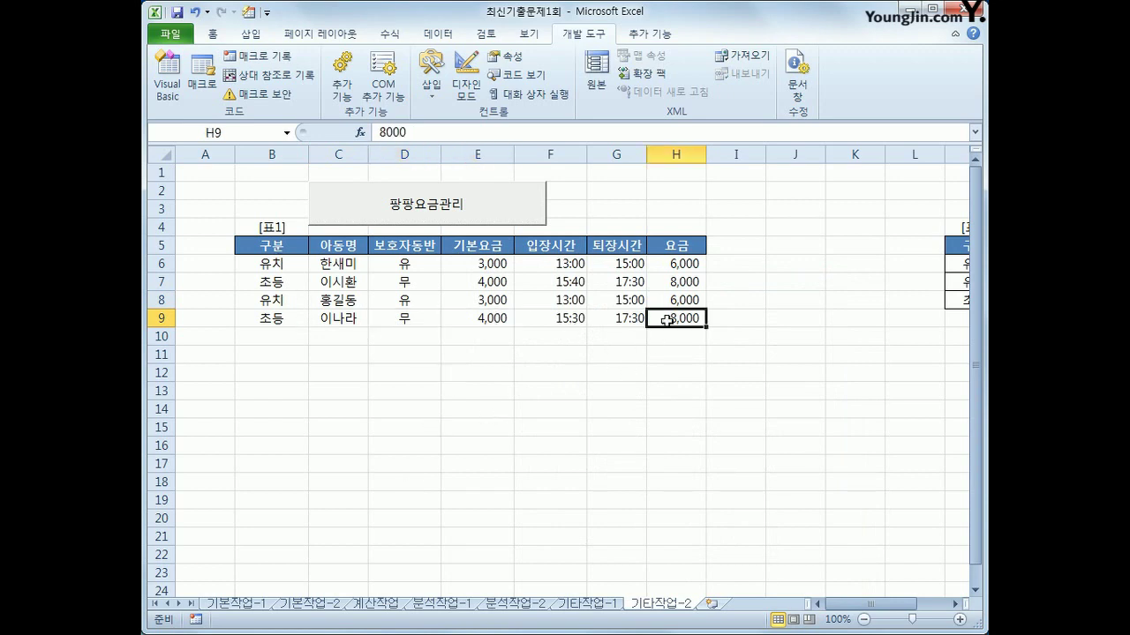